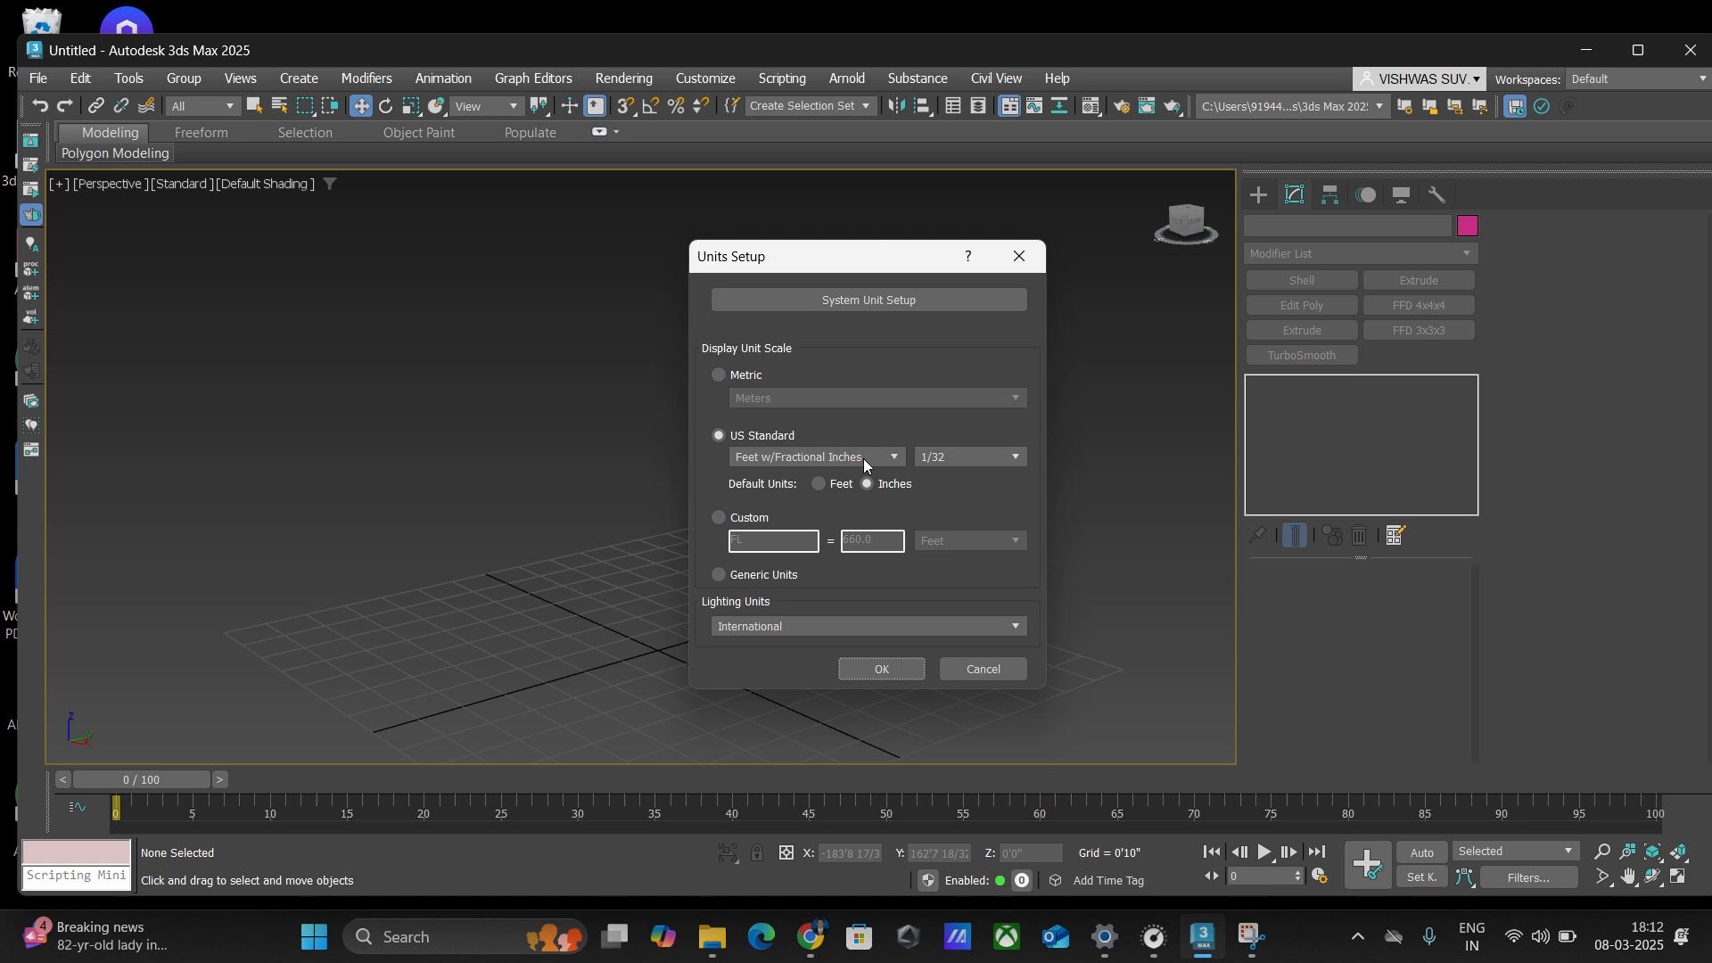
# - Check the system unit scale in the units setup and close the setup
pyautogui.click(881, 302)
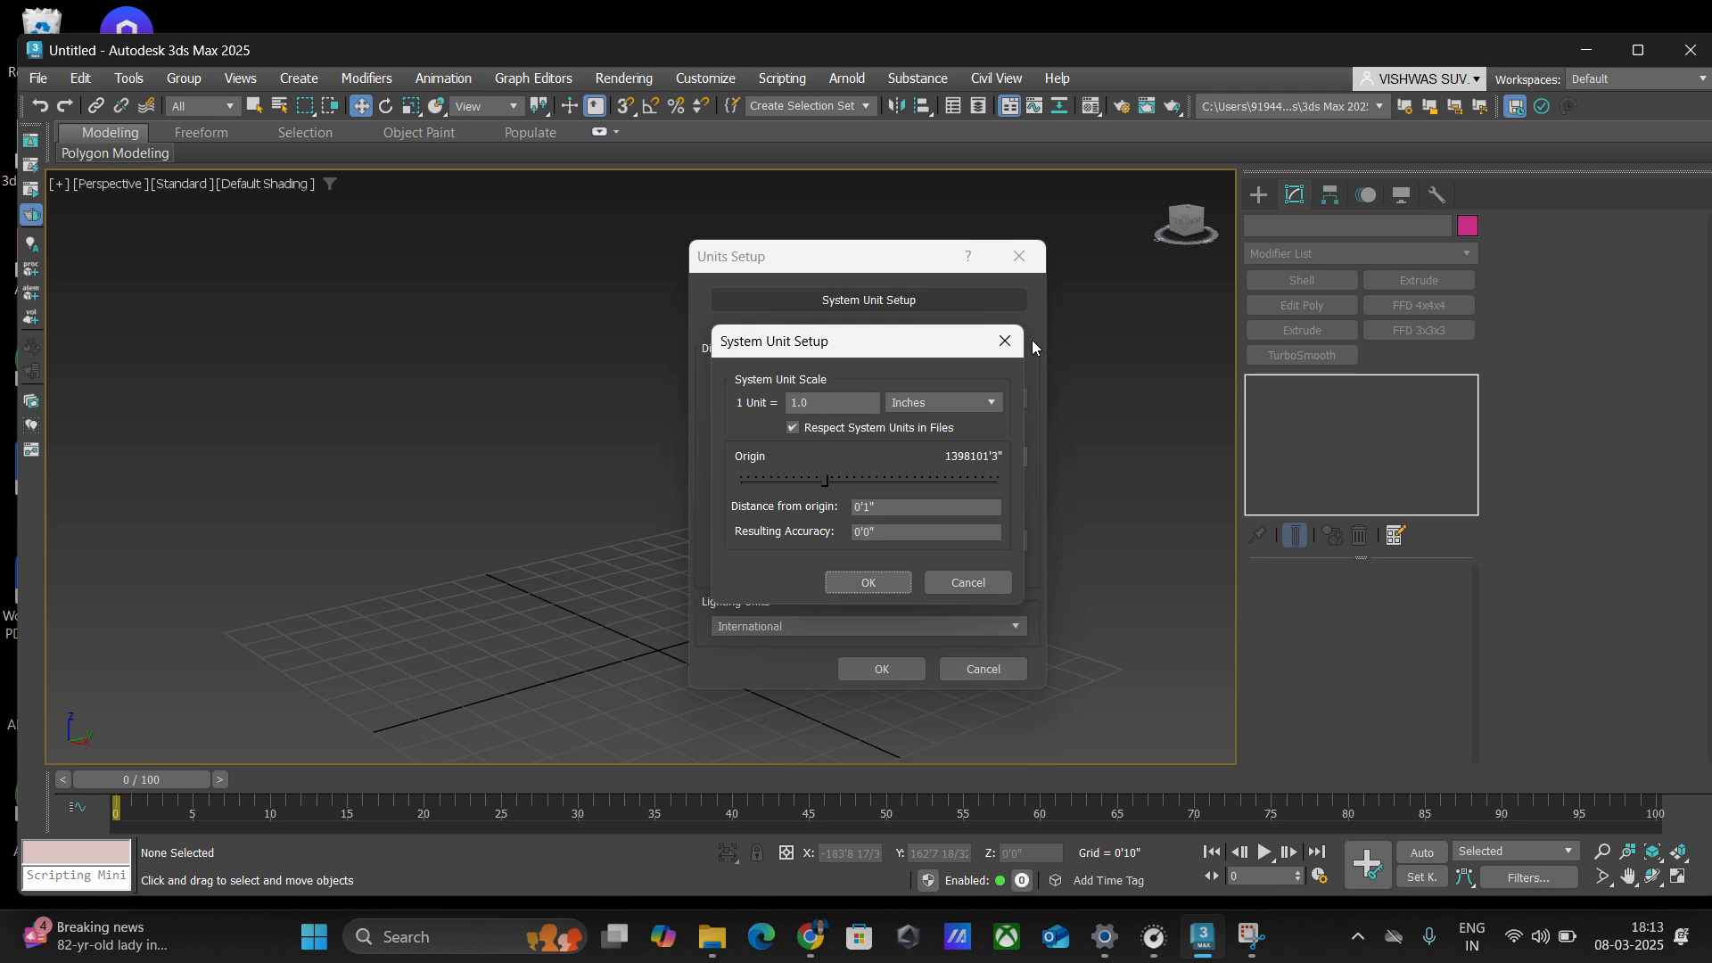
pyautogui.click(1005, 341)
pyautogui.click(1019, 257)
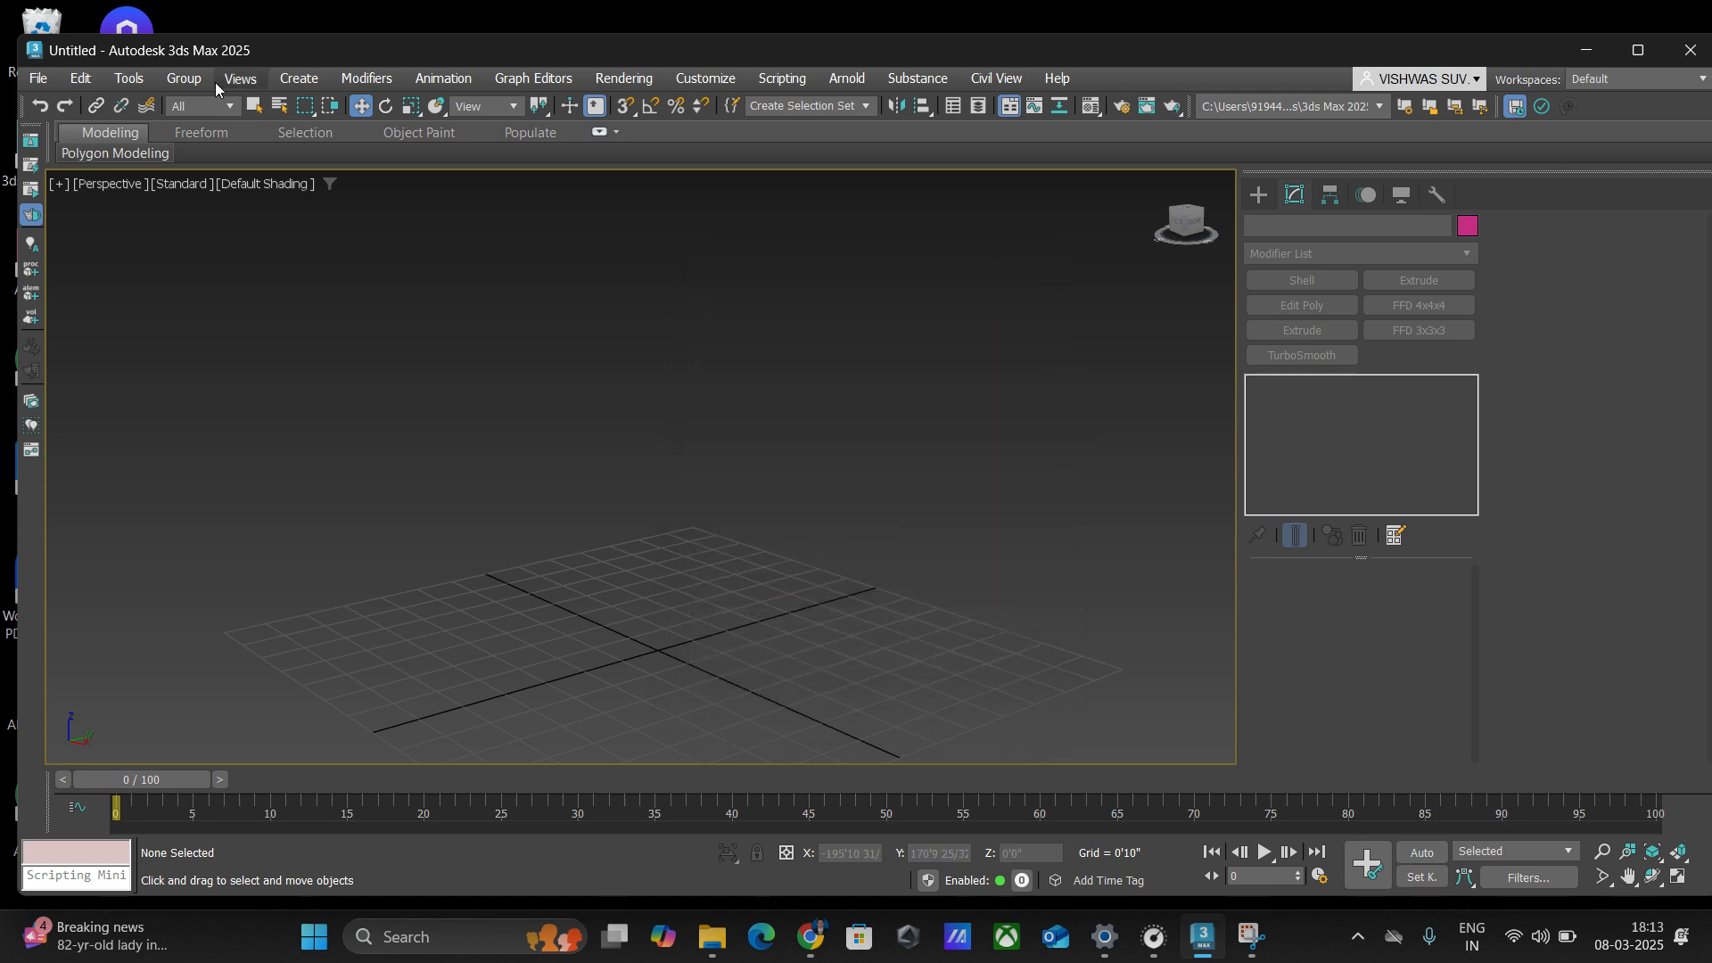
# - Choose the AutoCAD file Drawing1 from the 4. 3D Practice folder for import
pyautogui.click(39, 79)
pyautogui.moveTo(152, 410)
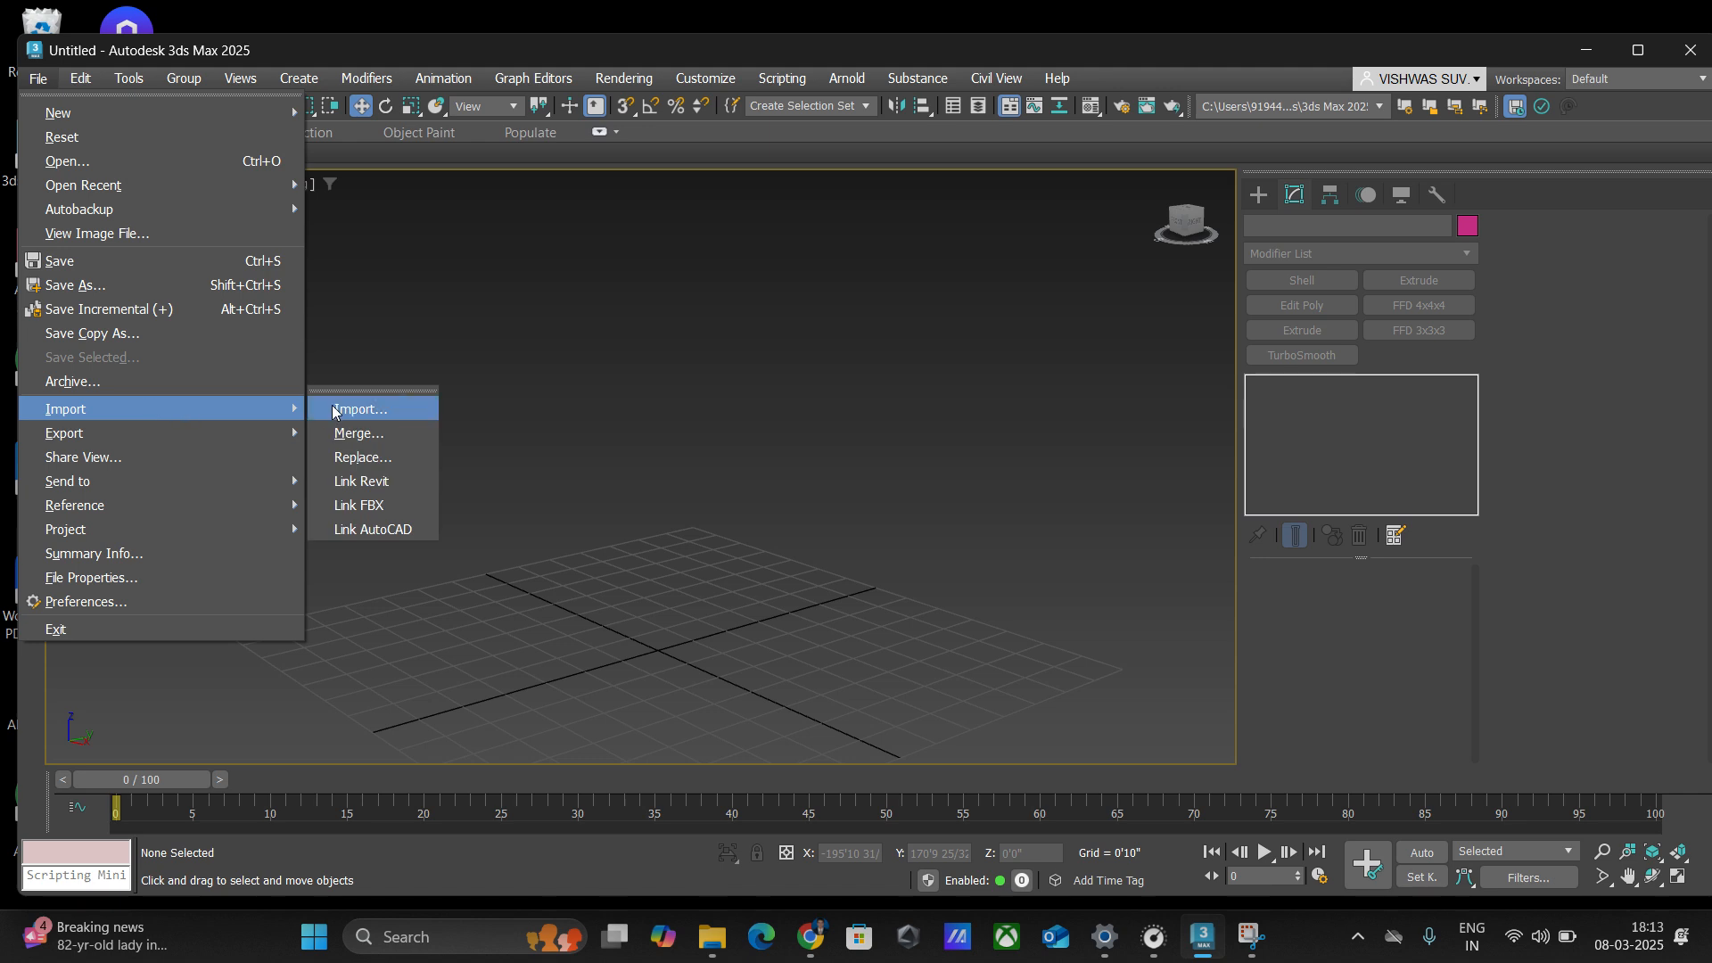
pyautogui.click(360, 408)
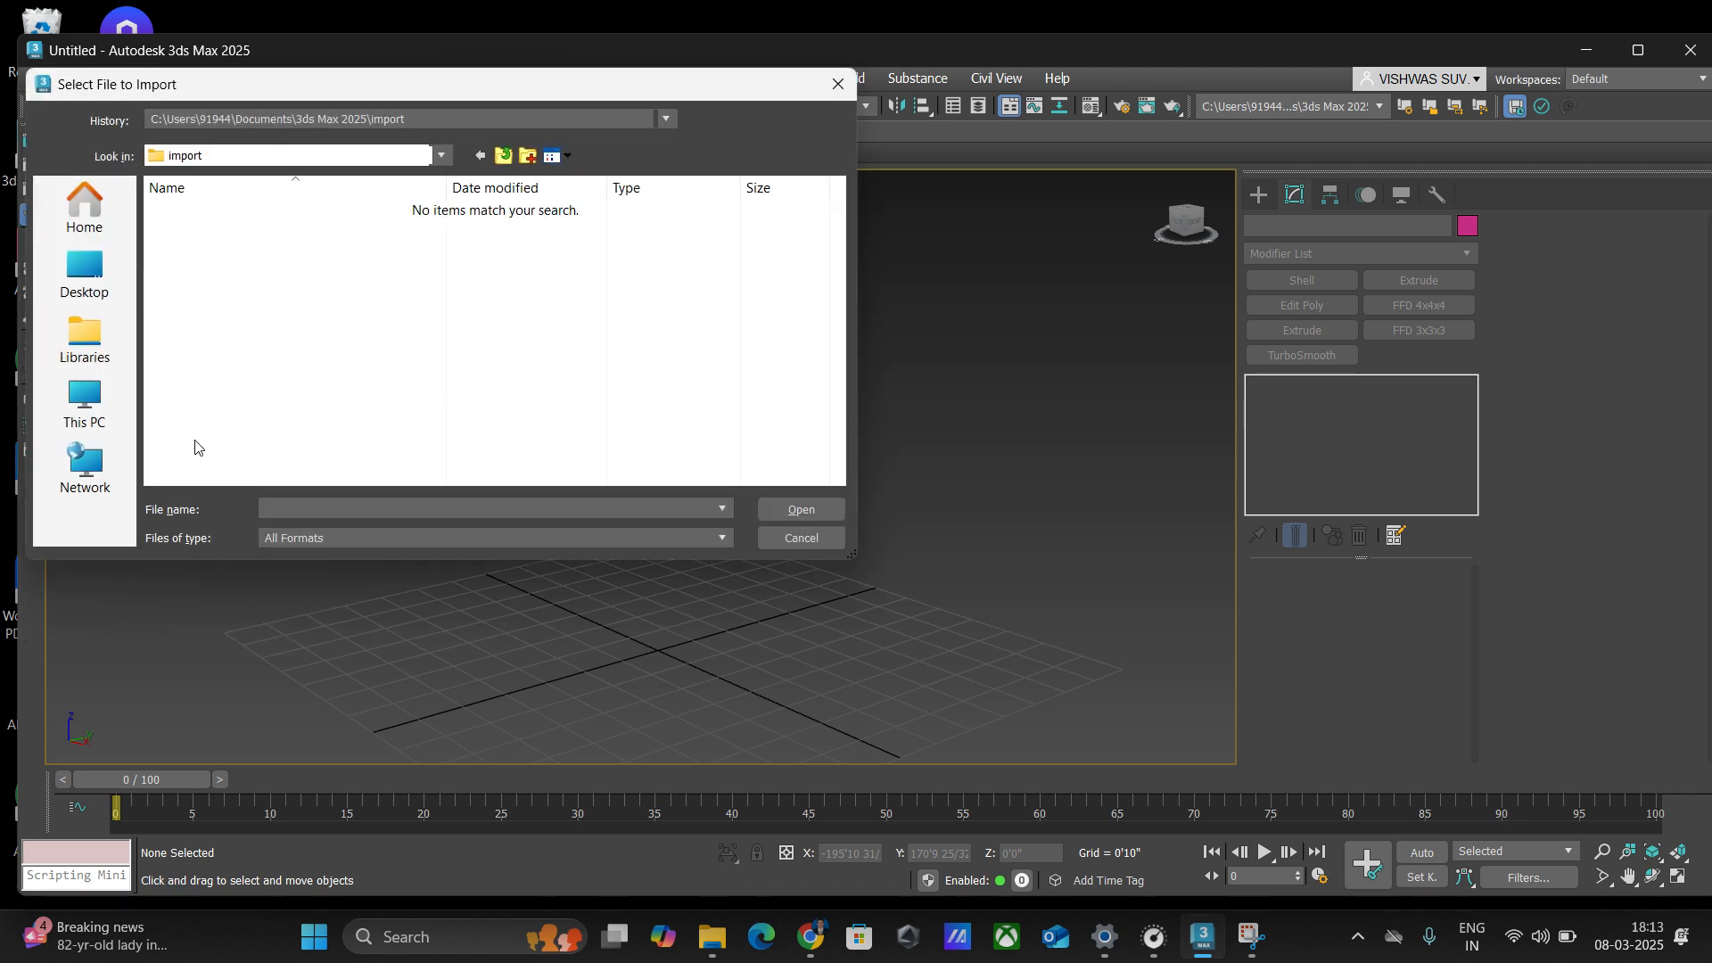
pyautogui.click(735, 41)
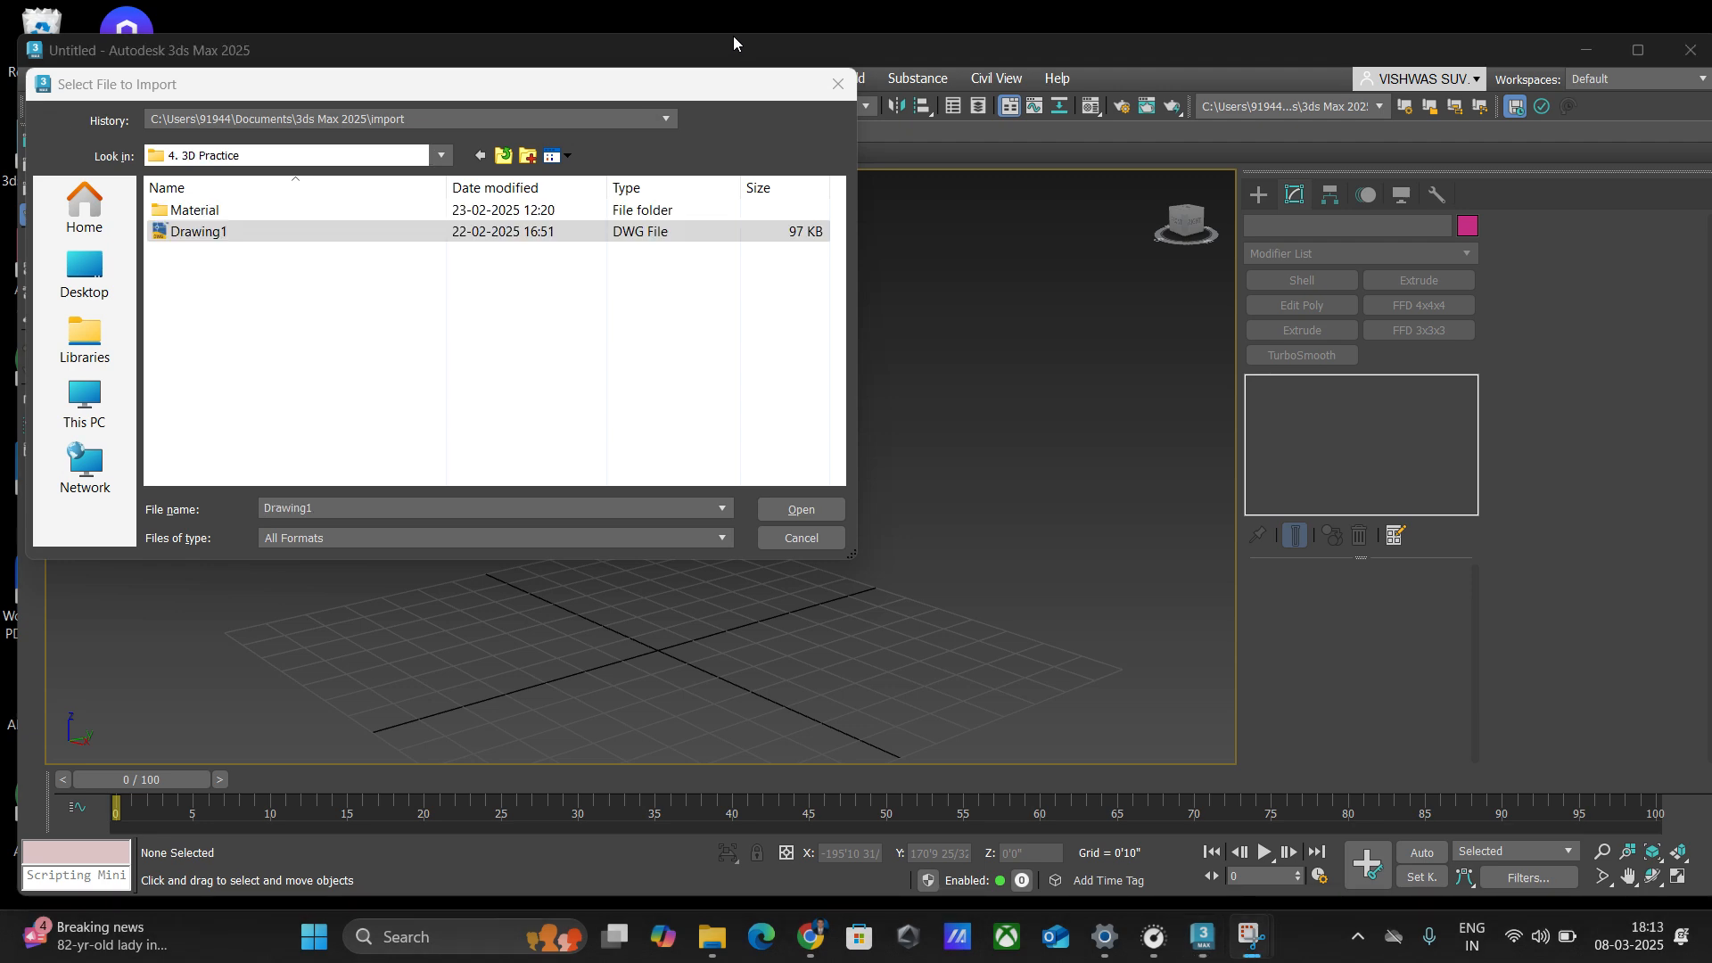
pyautogui.click(796, 508)
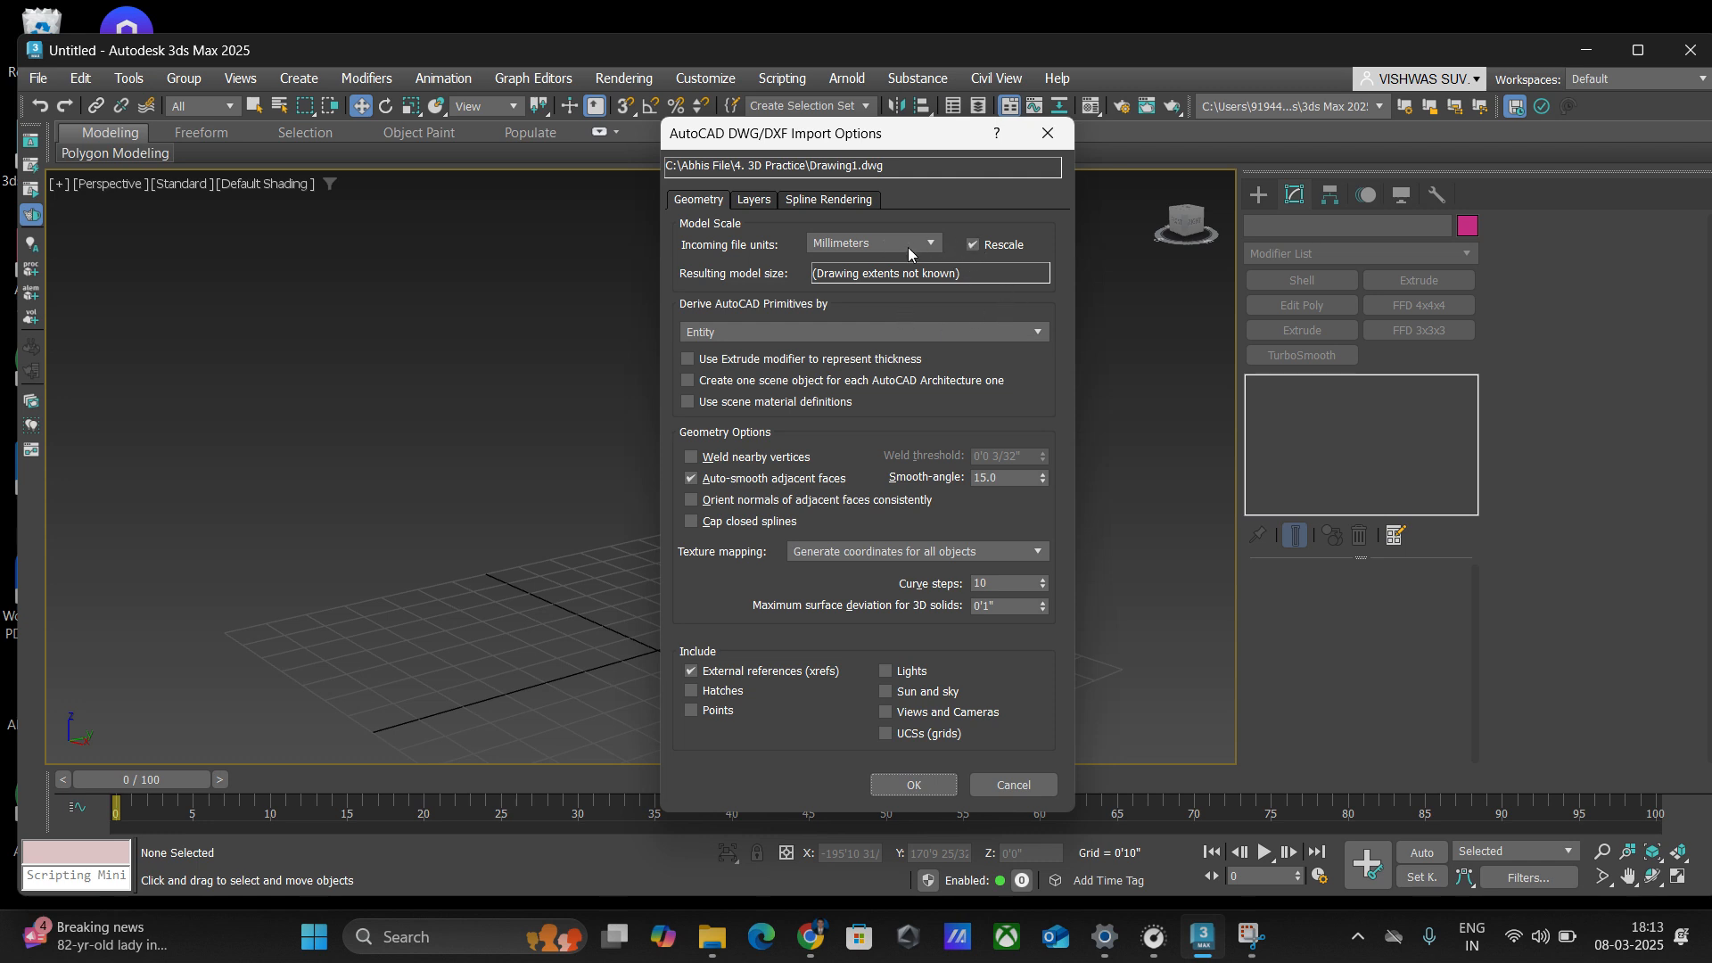
# - Import the drawing with Rescale on, incoming file units set to Inches, and primitives derived by Entity
pyautogui.click(985, 246)
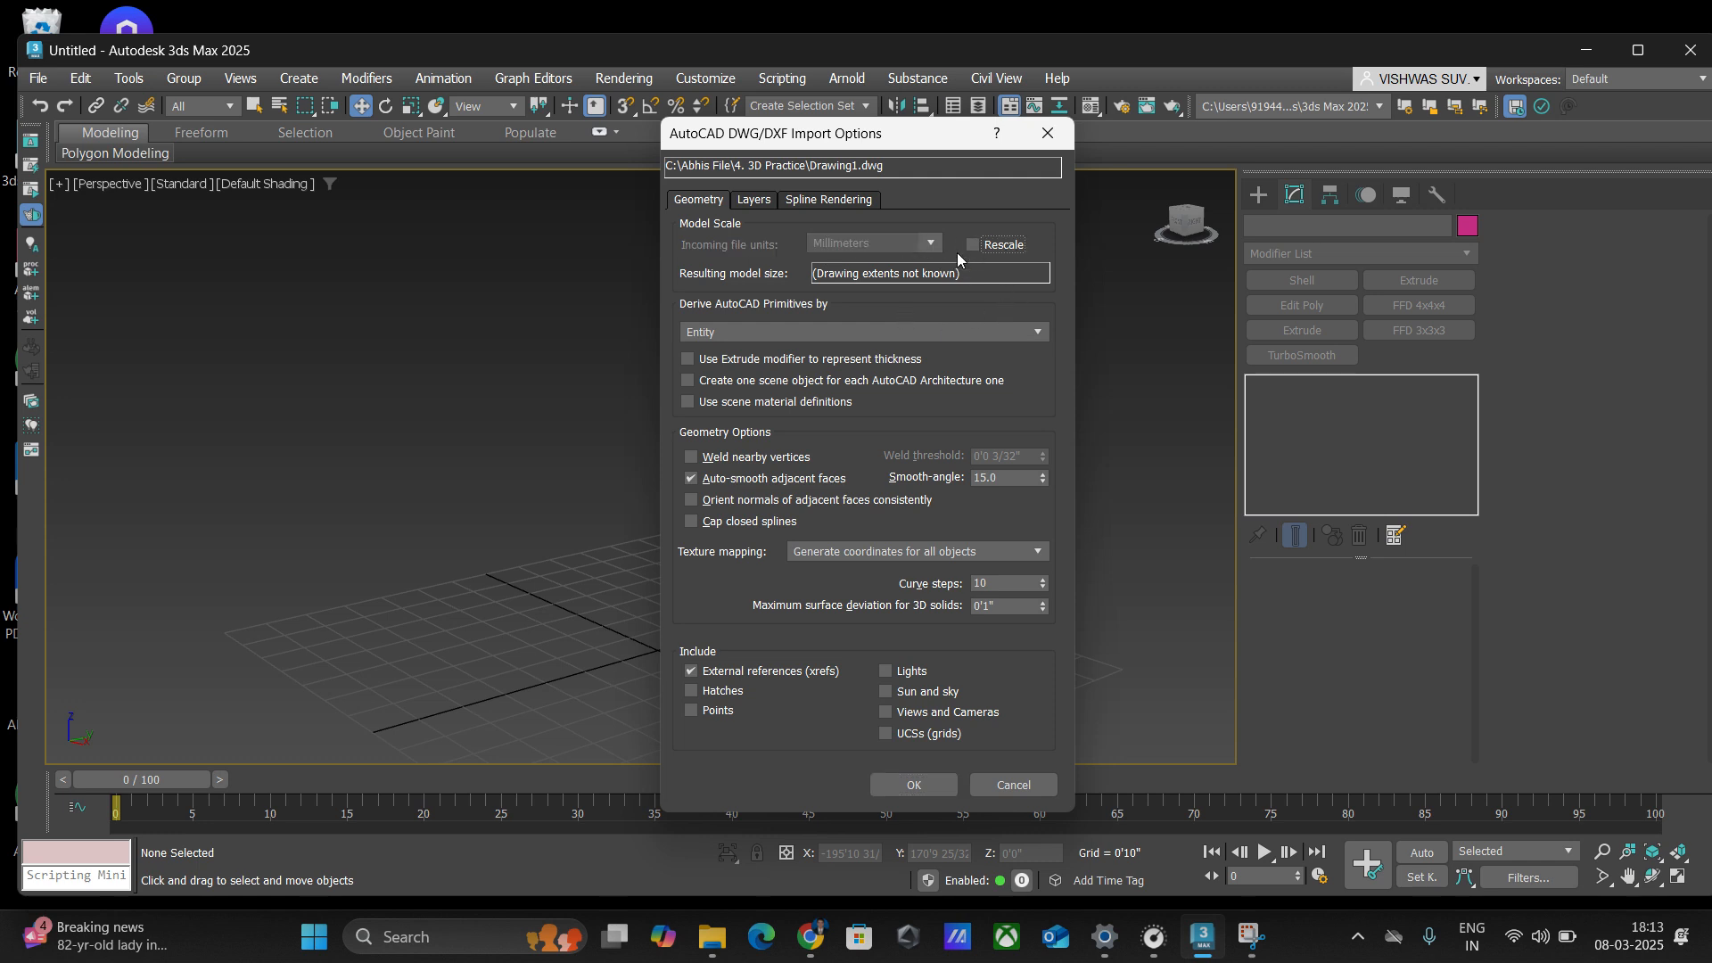
pyautogui.click(973, 244)
pyautogui.click(922, 243)
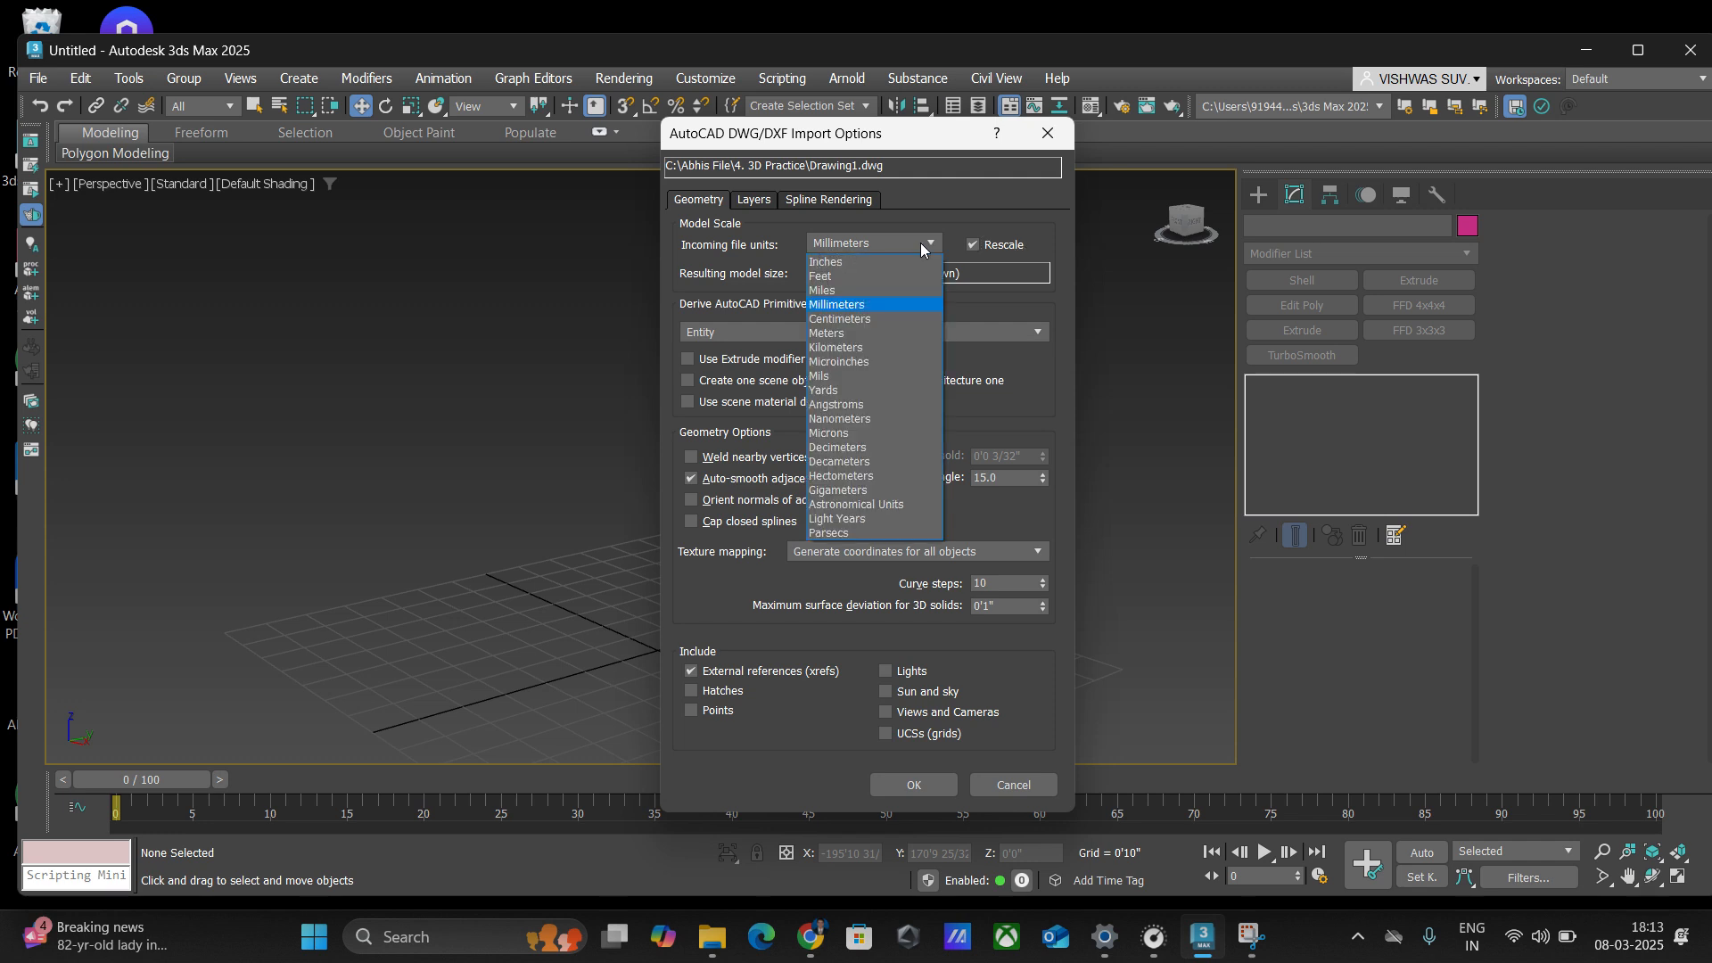
pyautogui.click(865, 263)
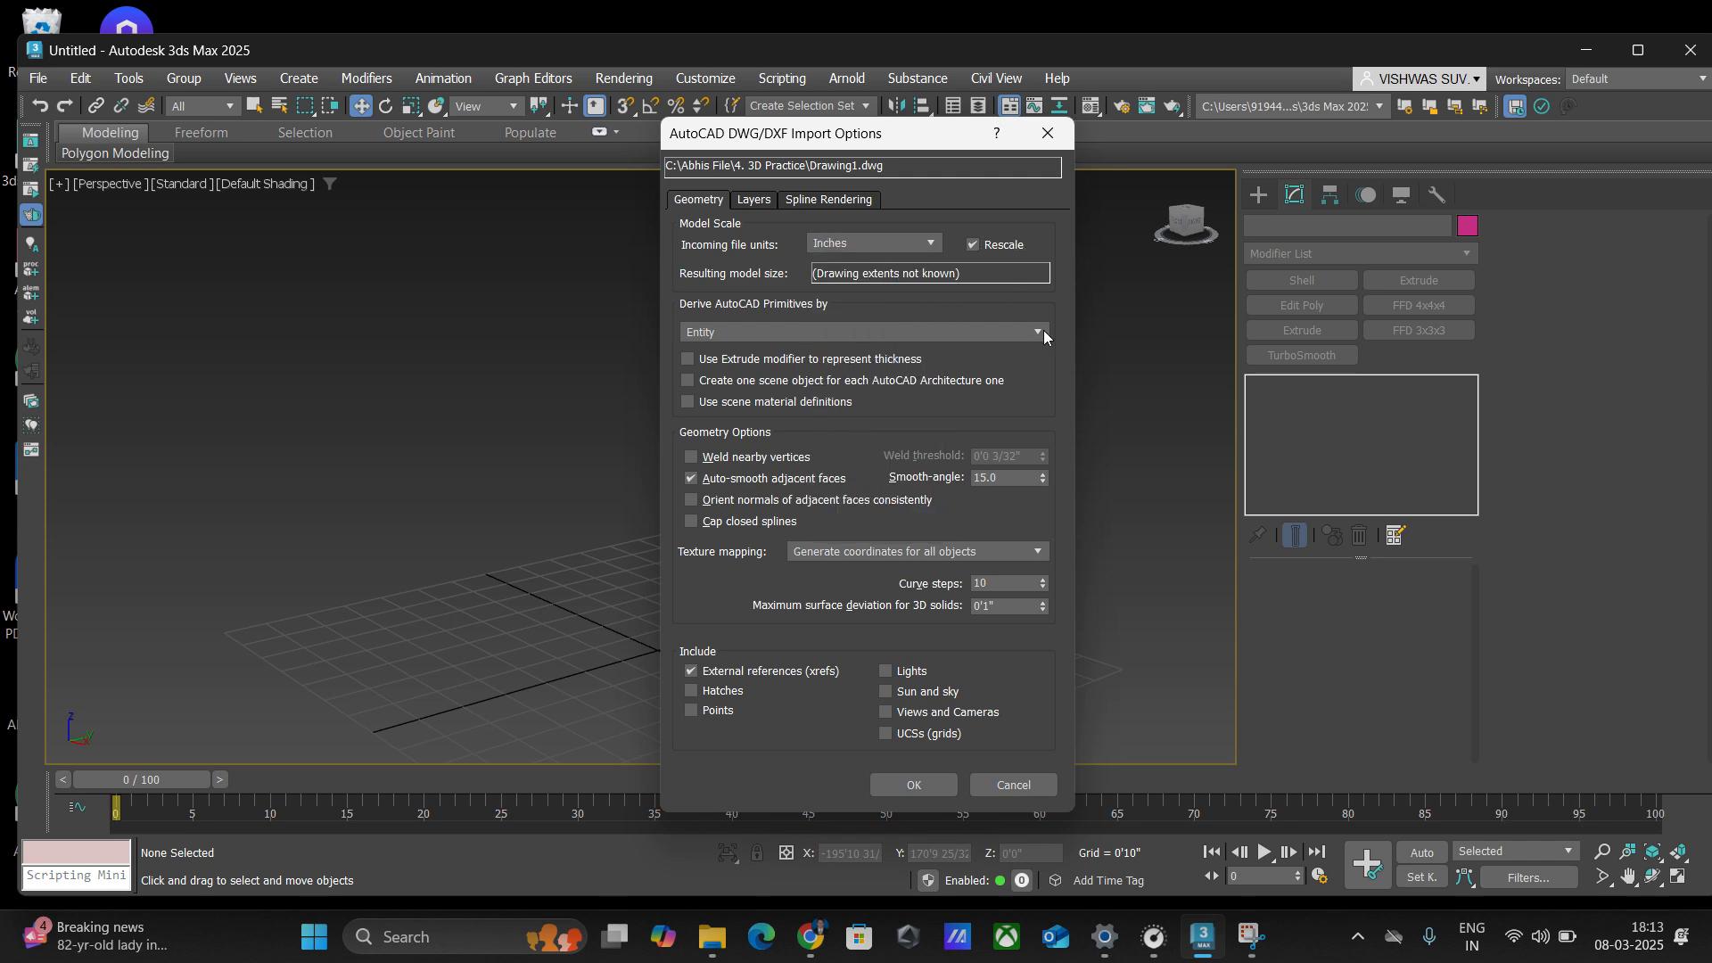
pyautogui.click(741, 332)
pyautogui.click(736, 439)
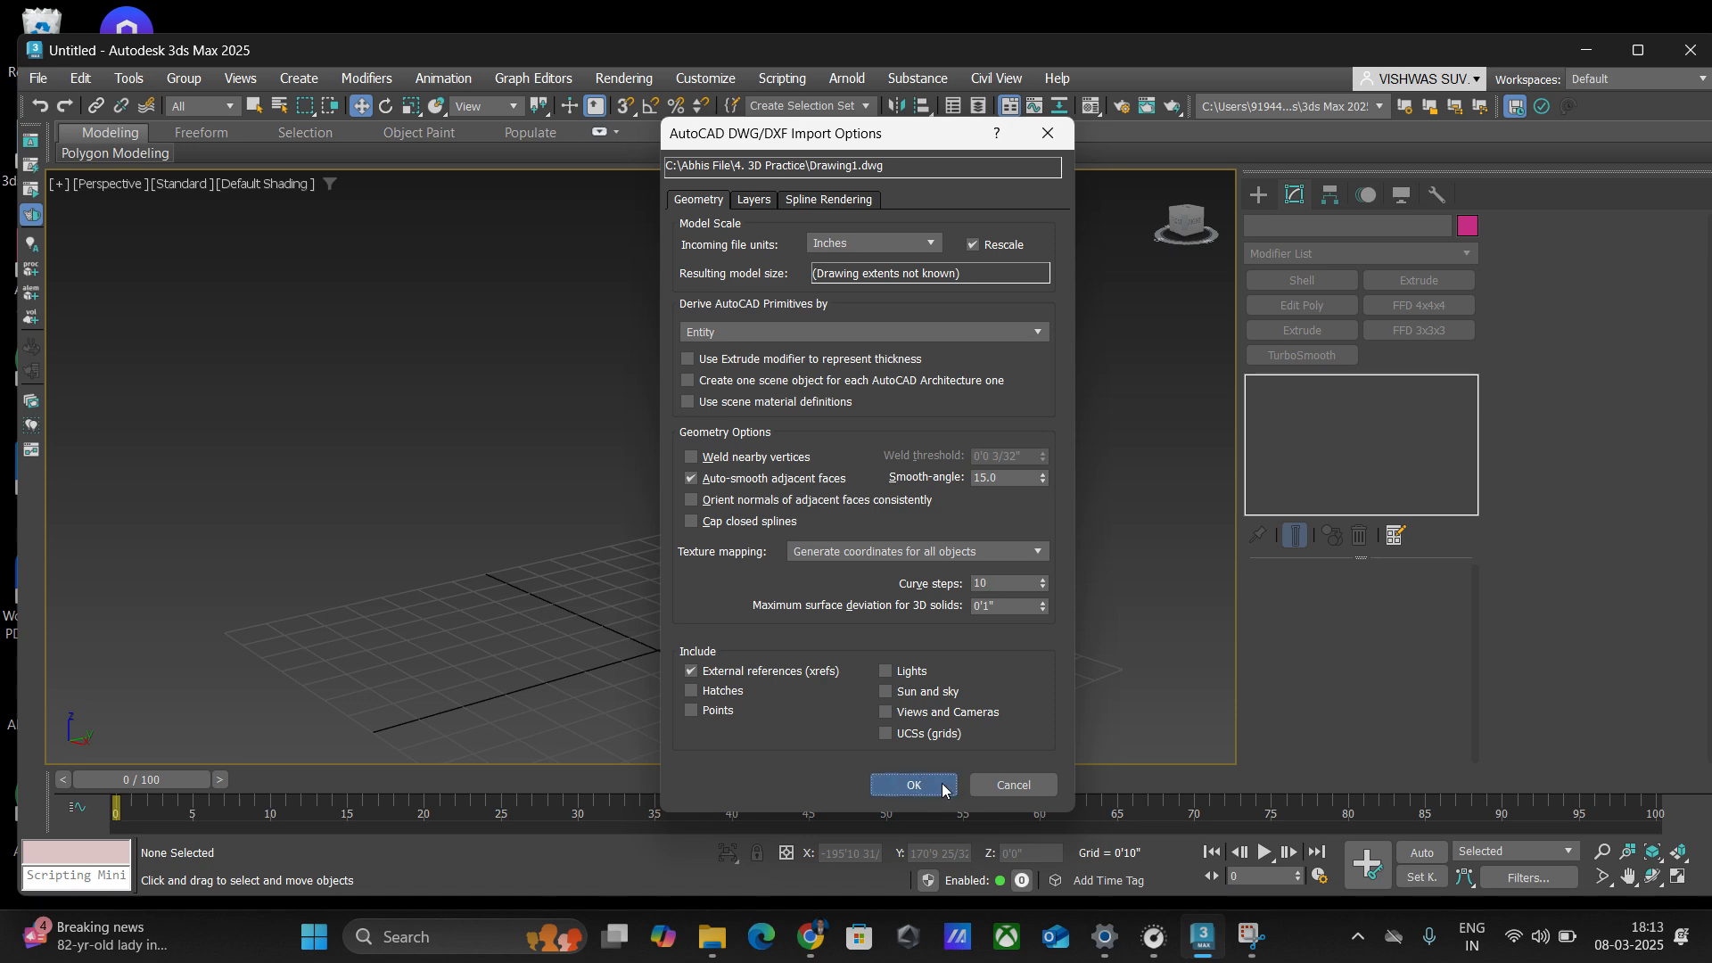
pyautogui.click(901, 785)
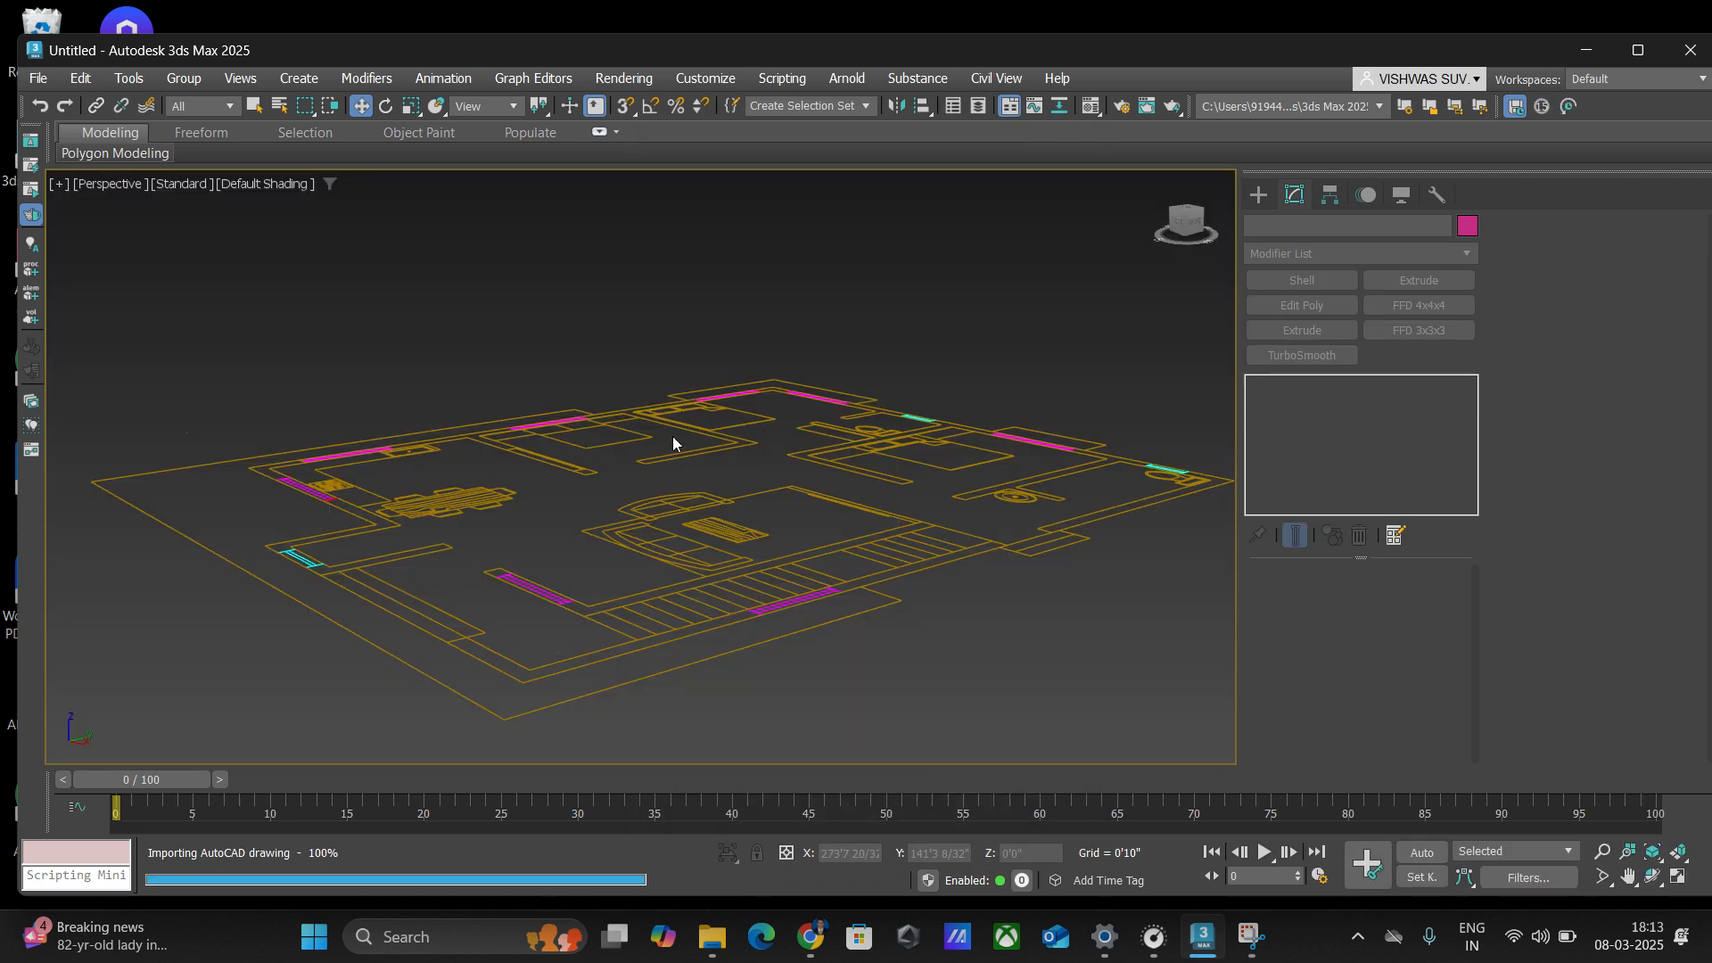
# - Show the imported floor plan in the Top view, fit it to the viewport, and hide the grid
pyautogui.scroll(-6, 708, 440)
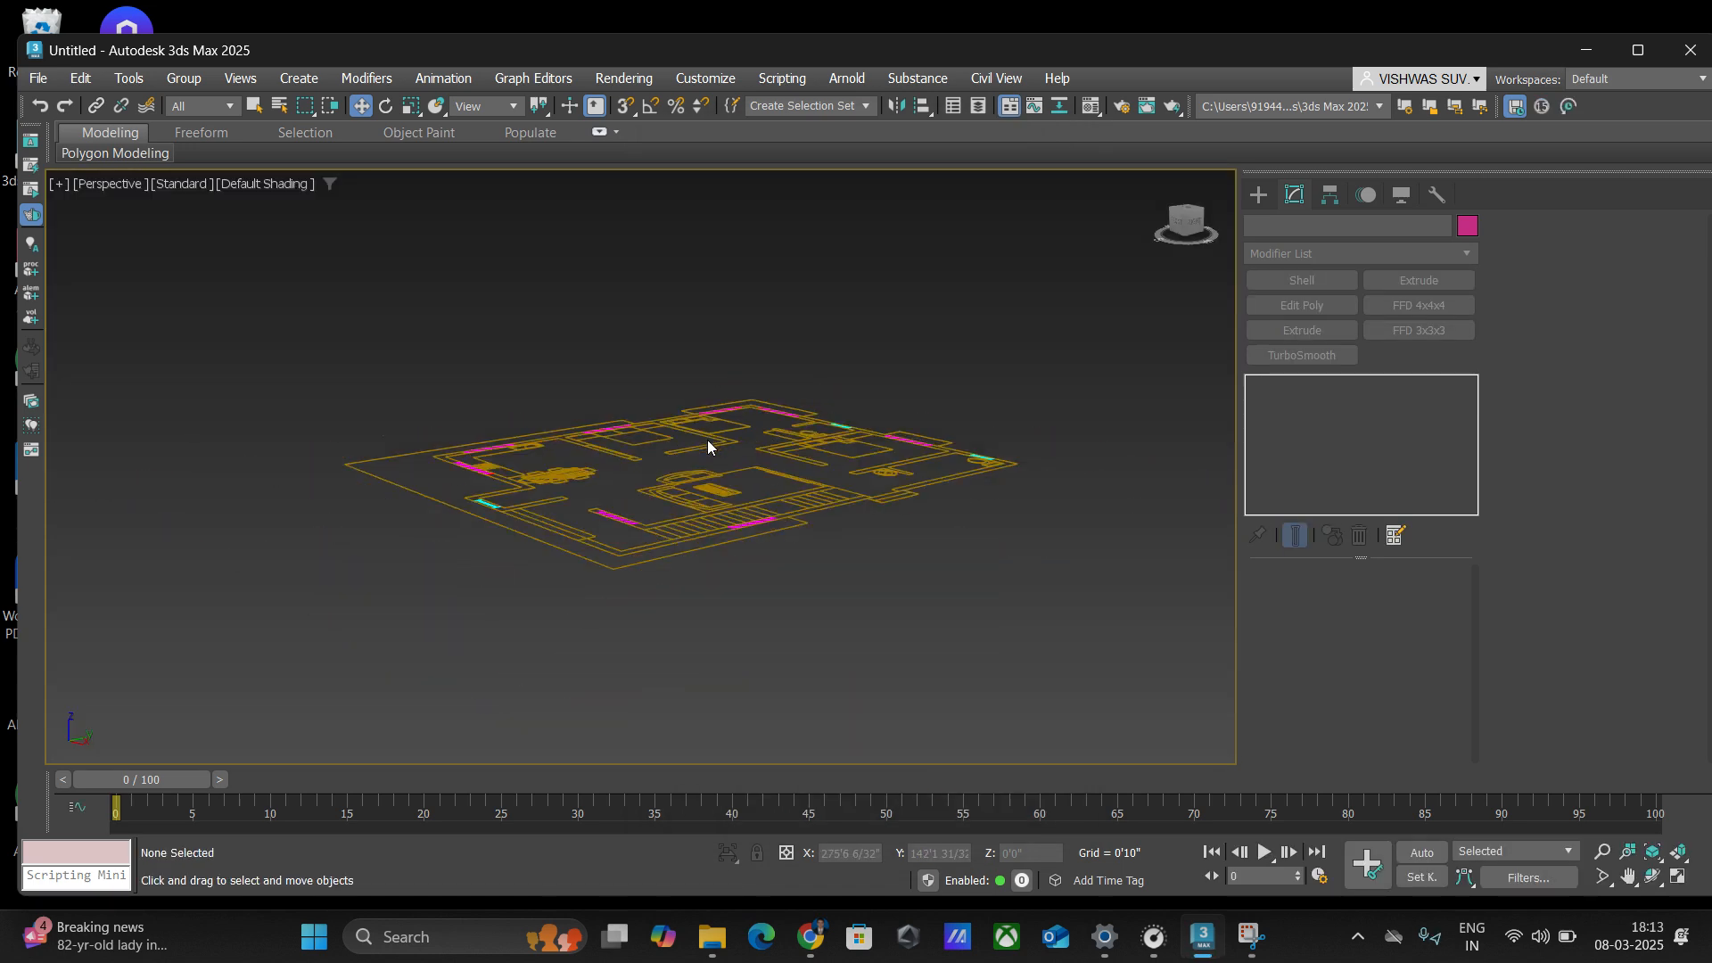
pyautogui.keyDown('alt'); pyautogui.moveTo(968, 435); pyautogui.dragTo(840, 522, button='middle'); pyautogui.keyUp('alt')
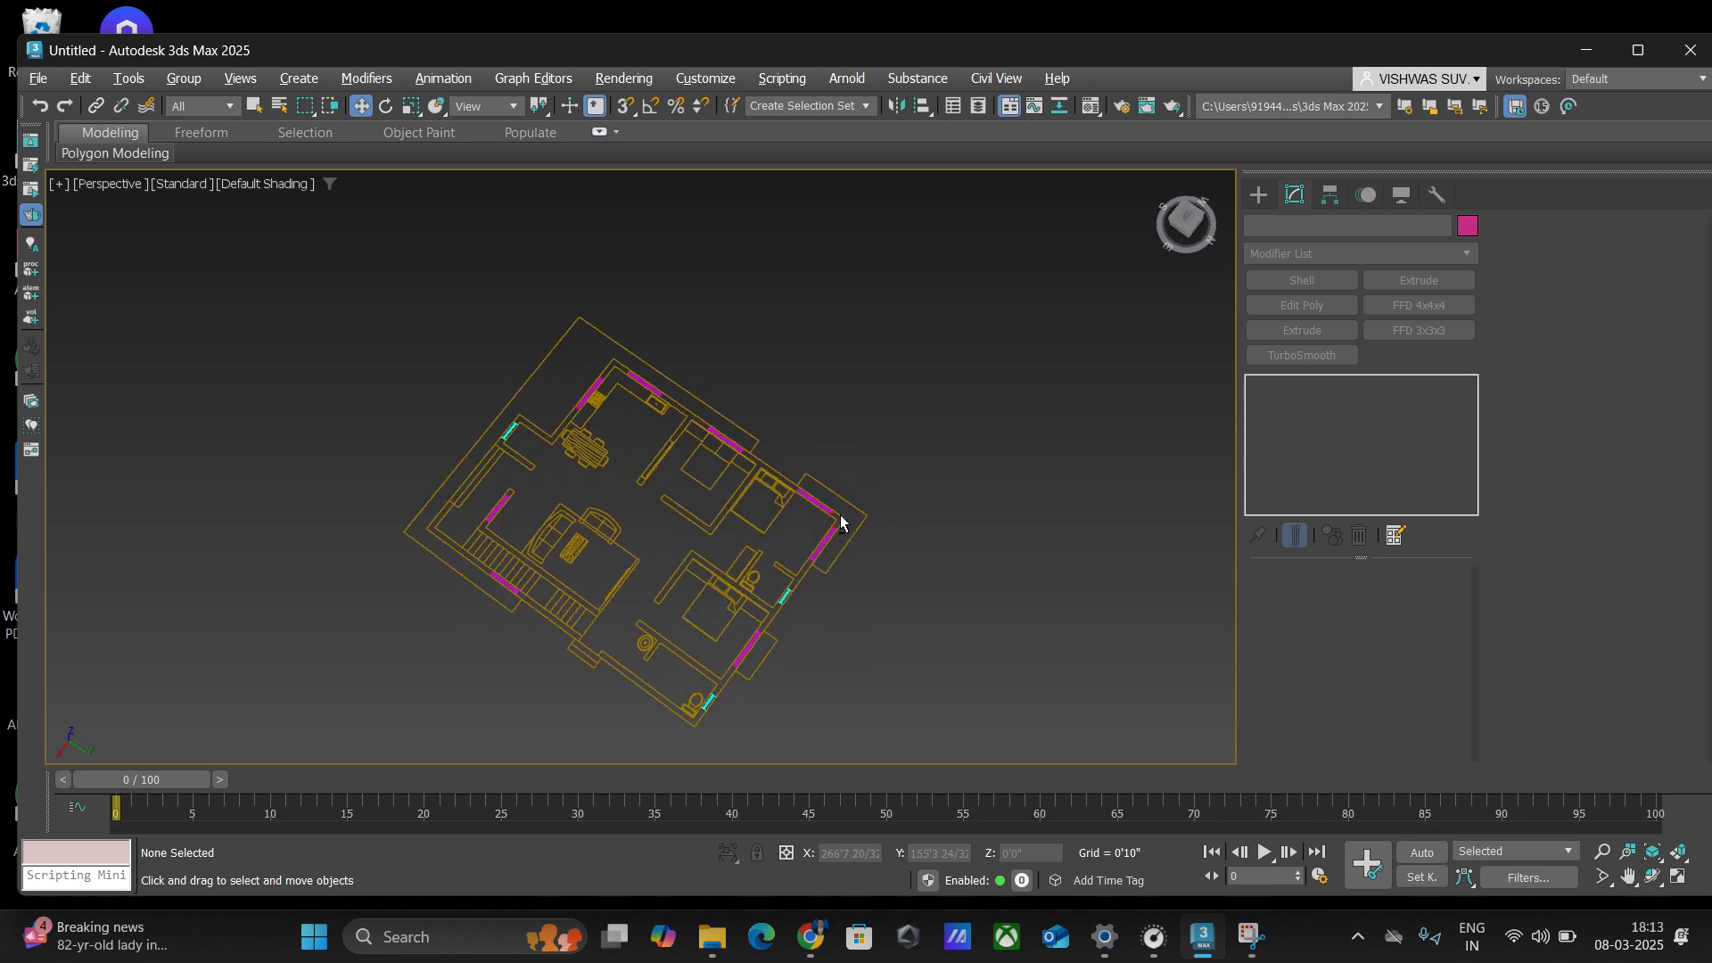
pyautogui.press('t')
pyautogui.press('z')
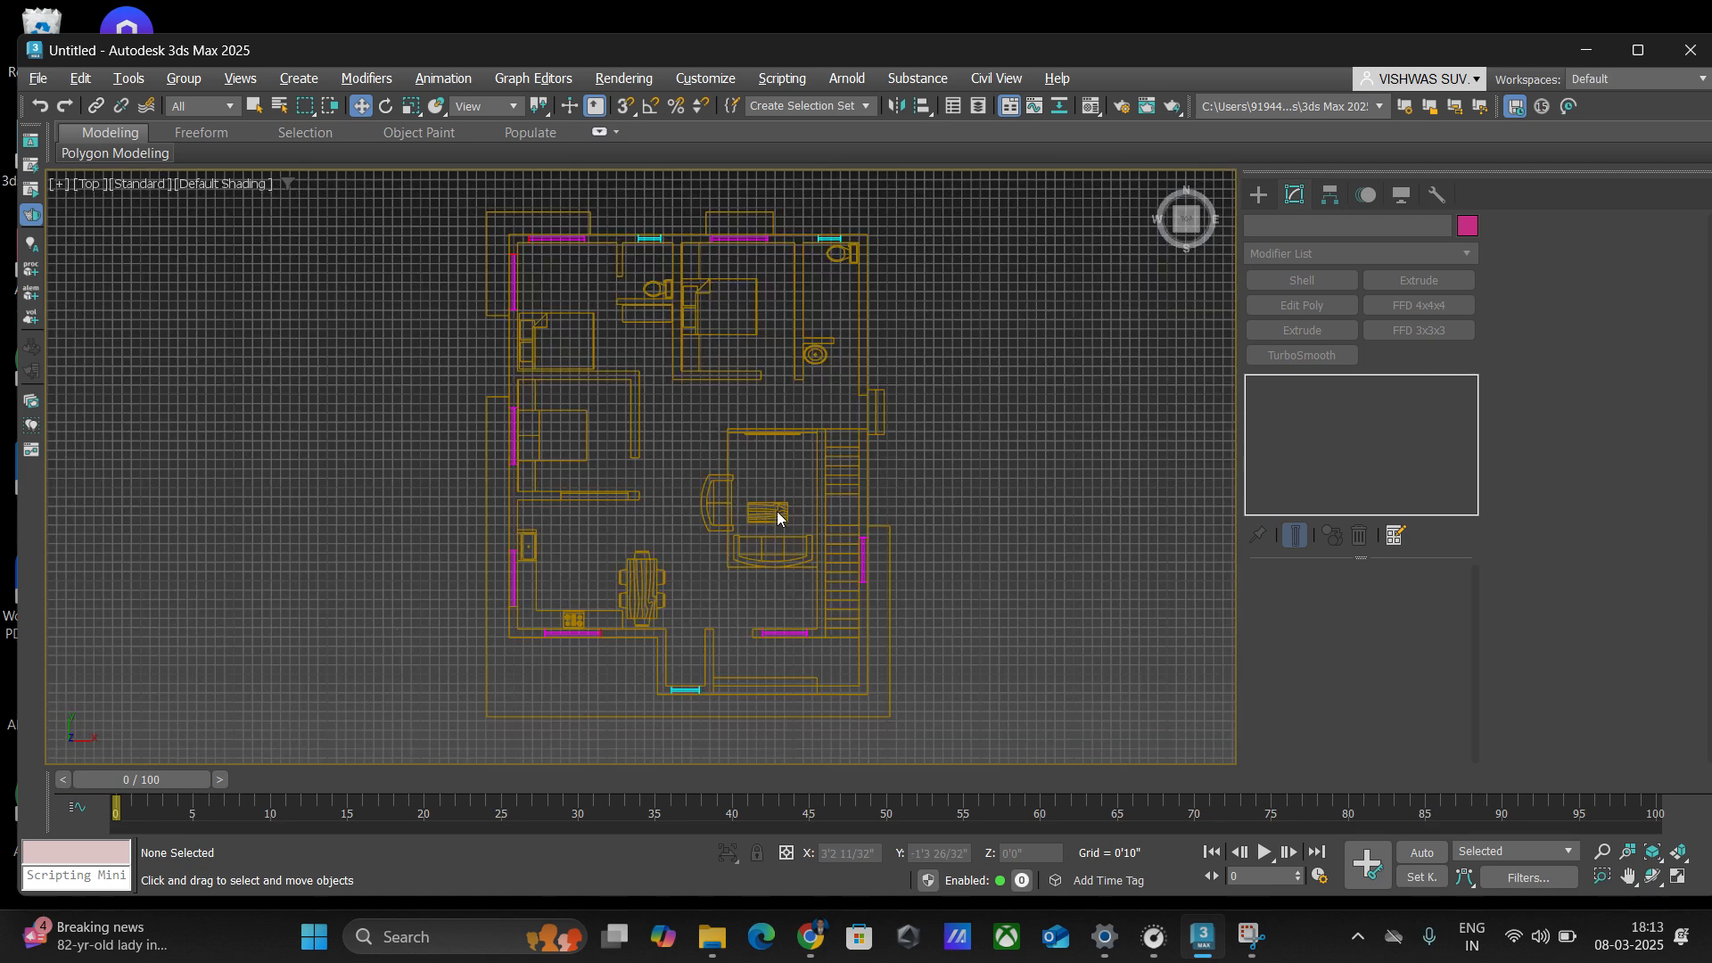
pyautogui.press('g')
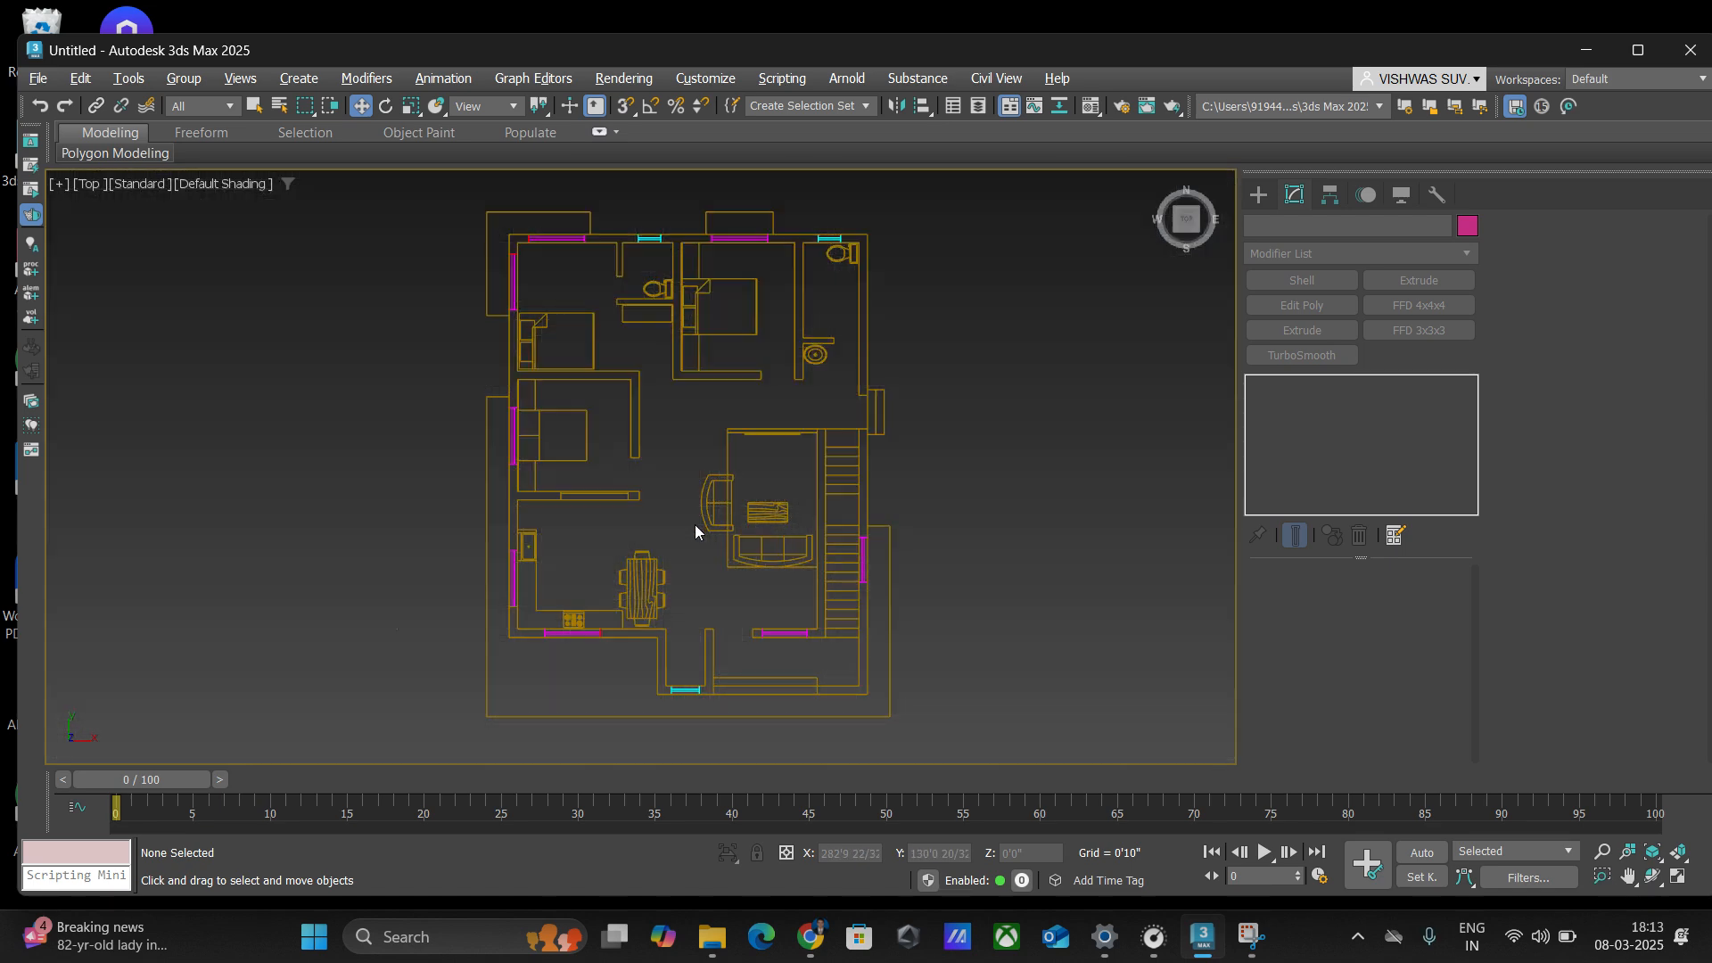
# - Select all shapes of the floor plan and group them as Group001
pyautogui.scroll(-2, 822, 410)
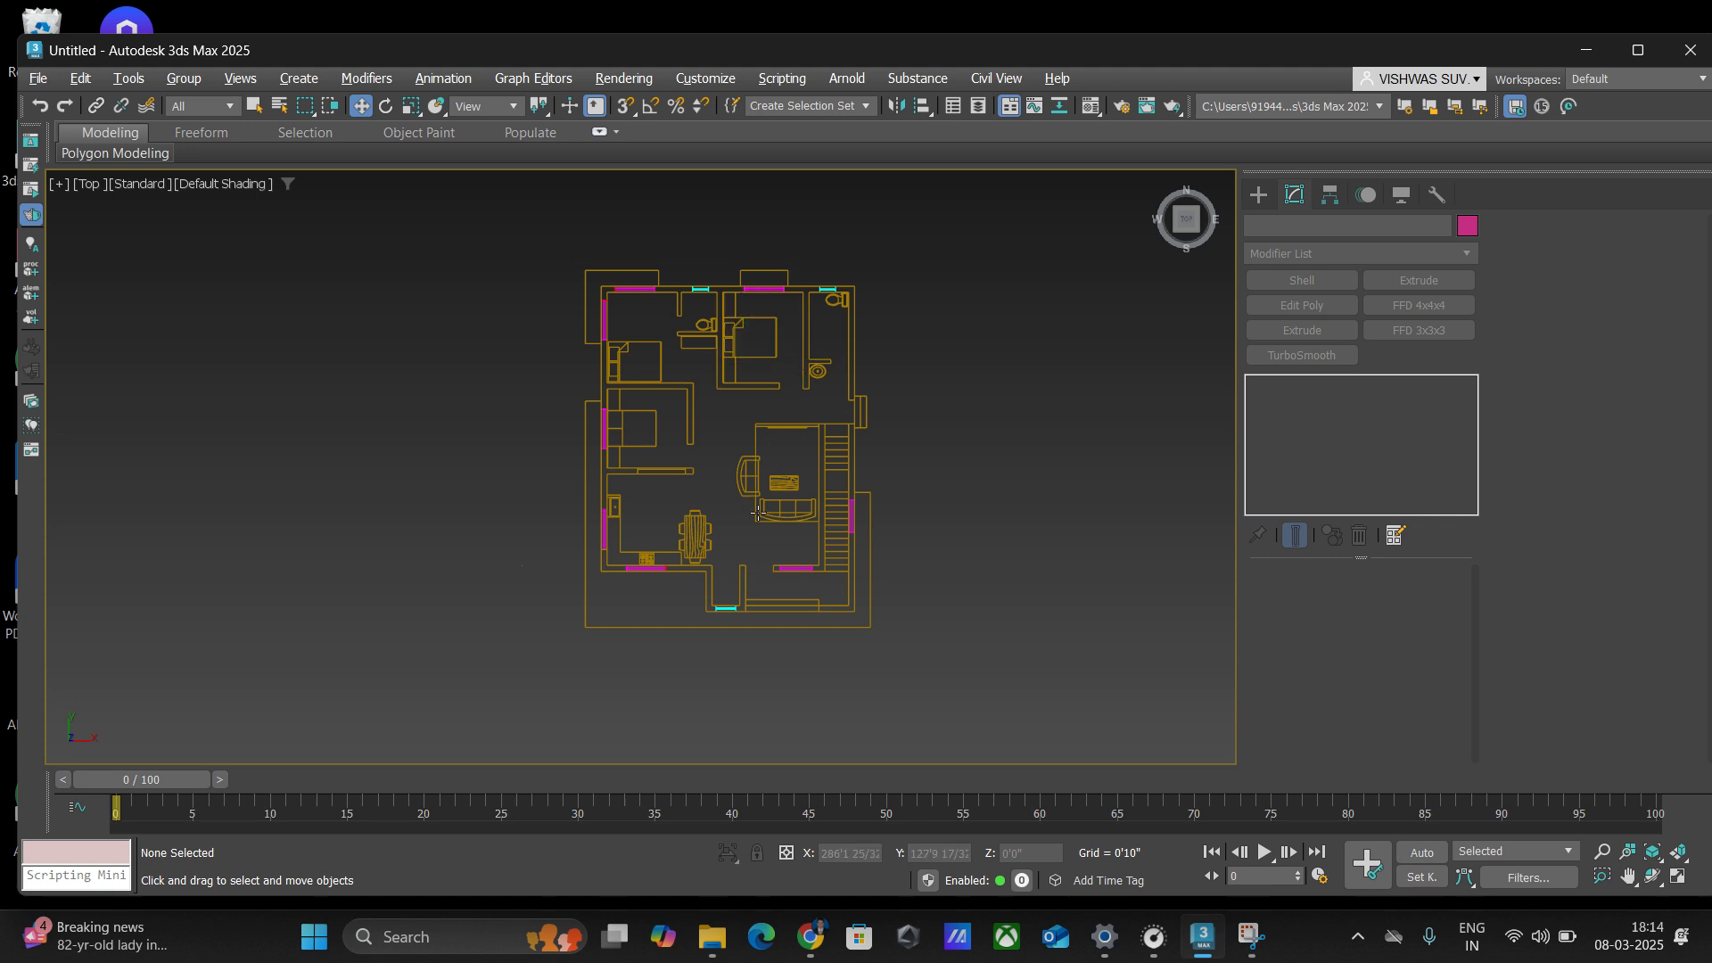
pyautogui.moveTo(981, 660); pyautogui.dragTo(514, 217)
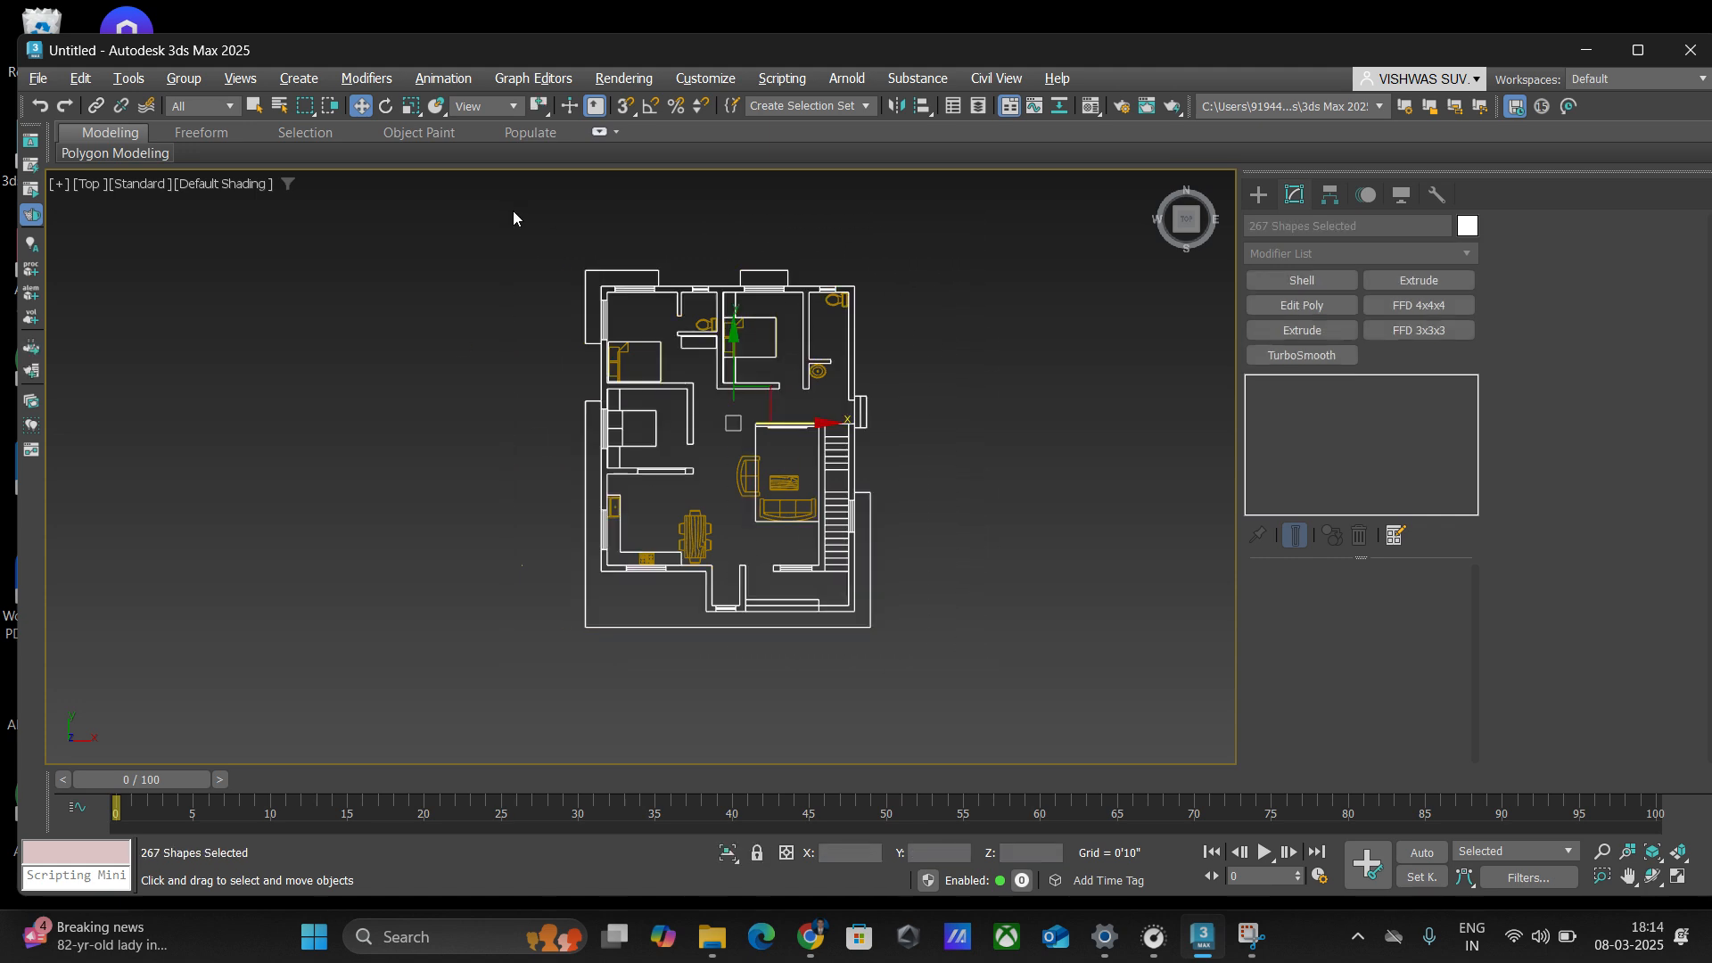
pyautogui.click(187, 82)
pyautogui.click(214, 114)
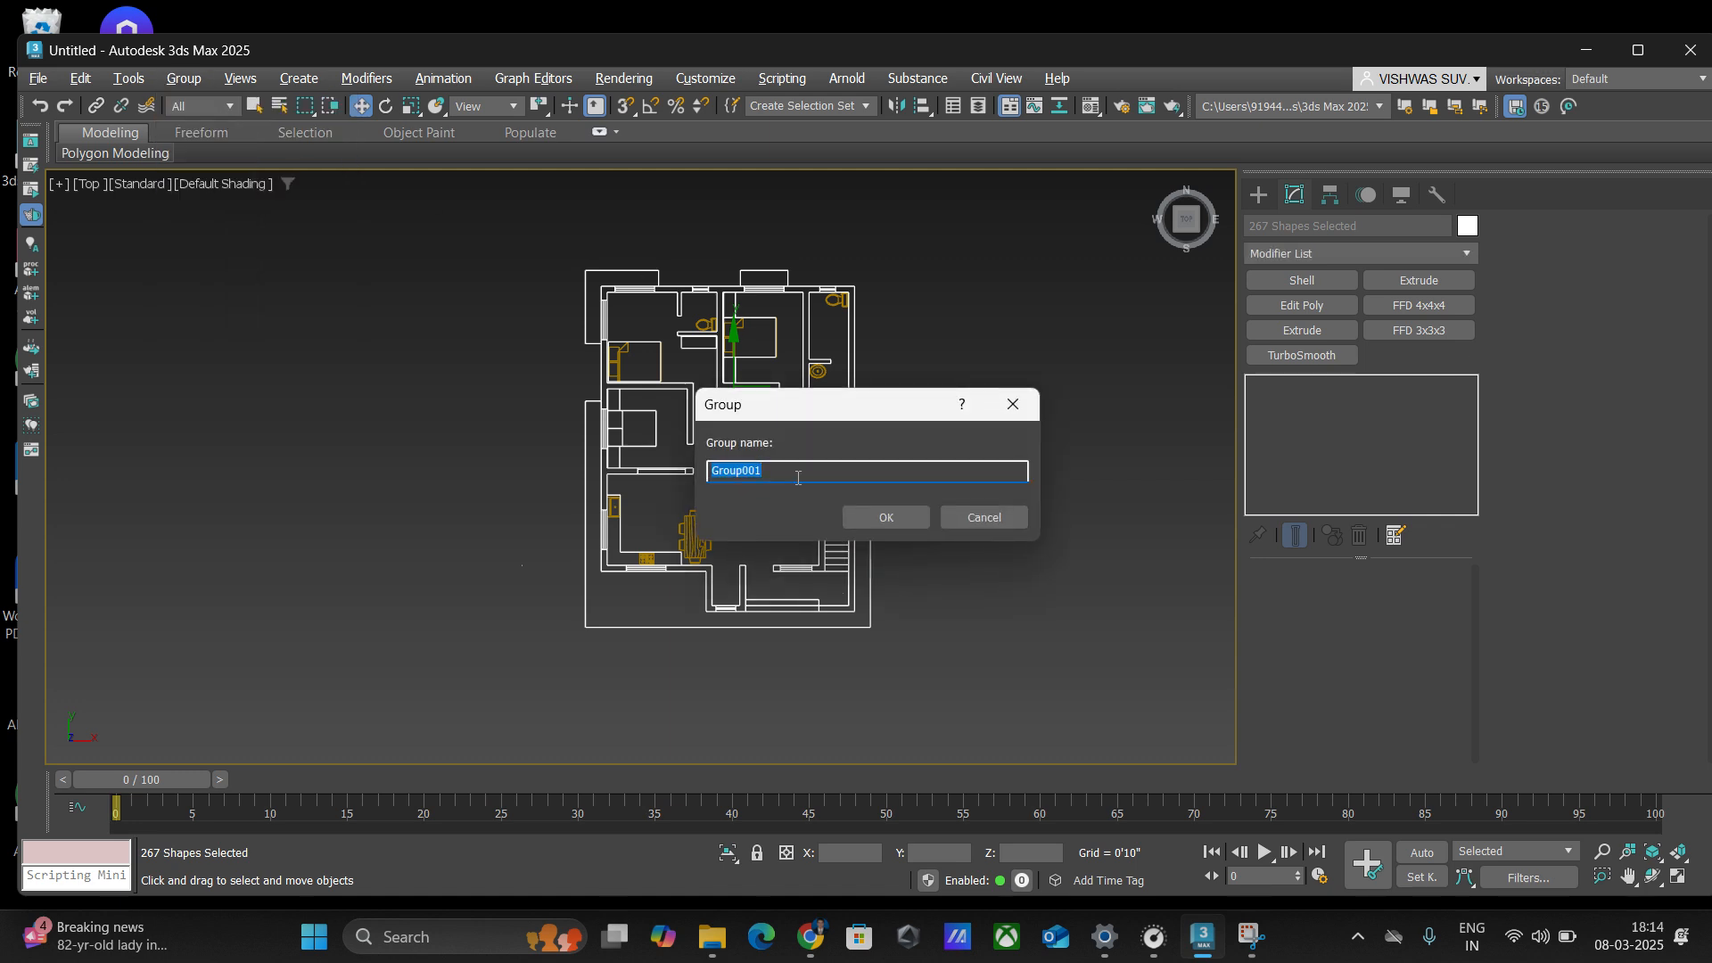
pyautogui.click(905, 519)
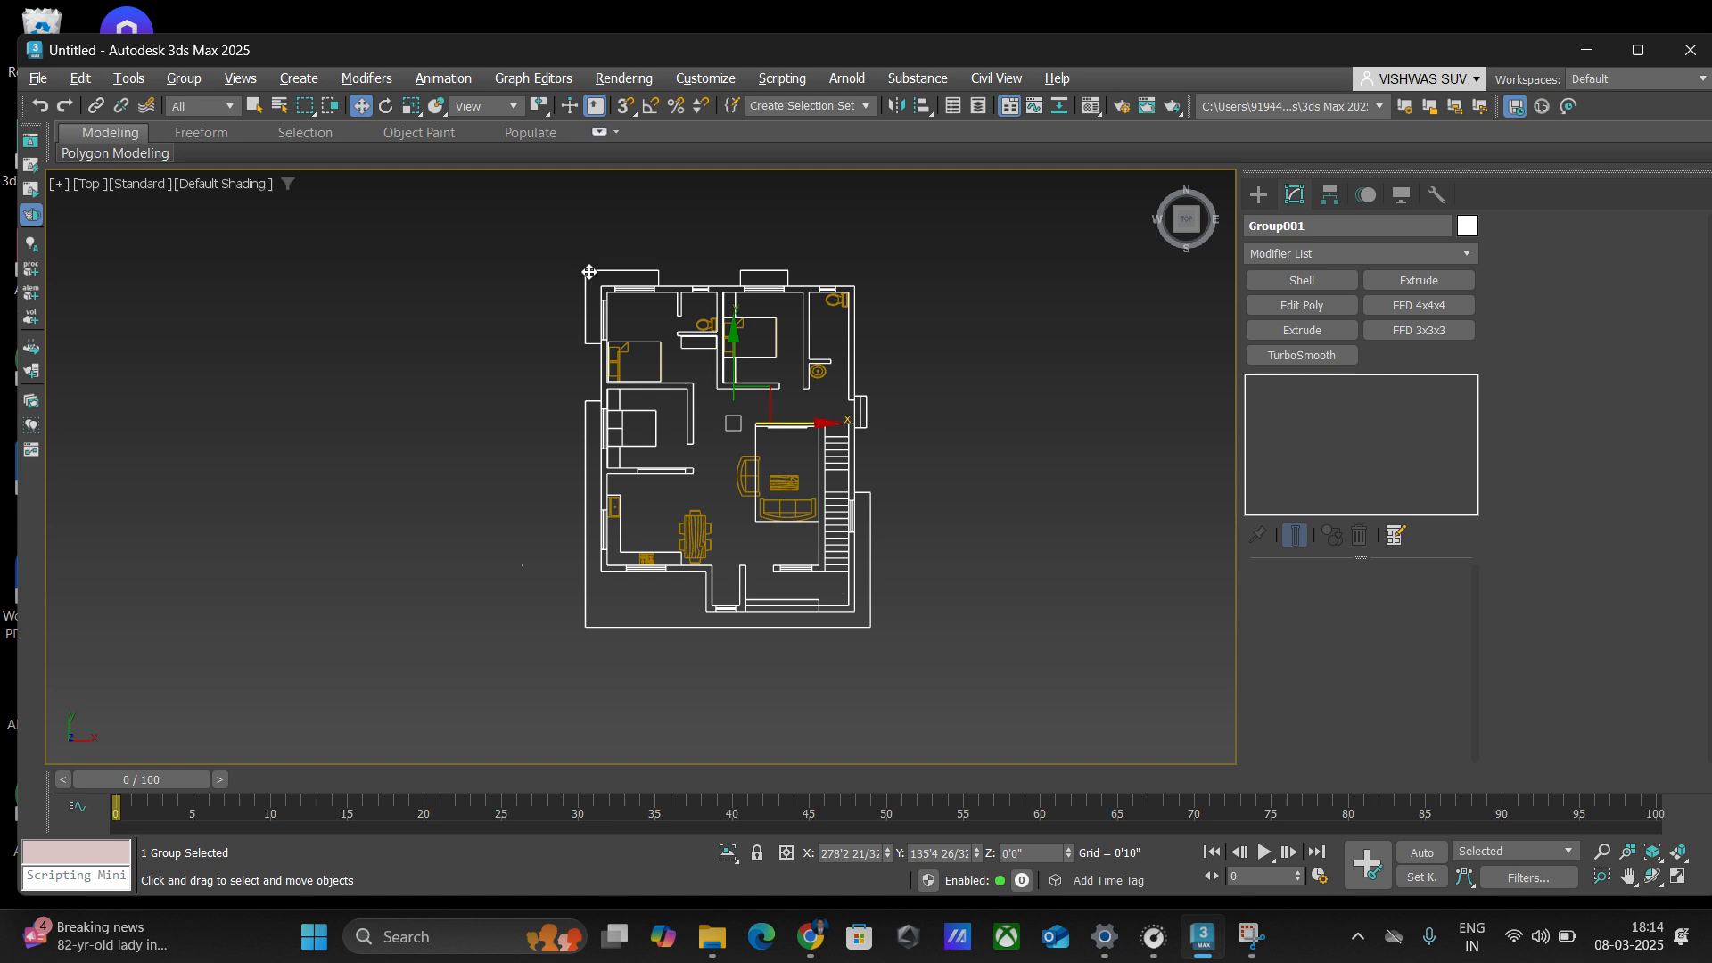
# - Start the spline Line tool and turn on snapping with Endpoint as the snap type
pyautogui.click(1258, 195)
pyautogui.click(1283, 228)
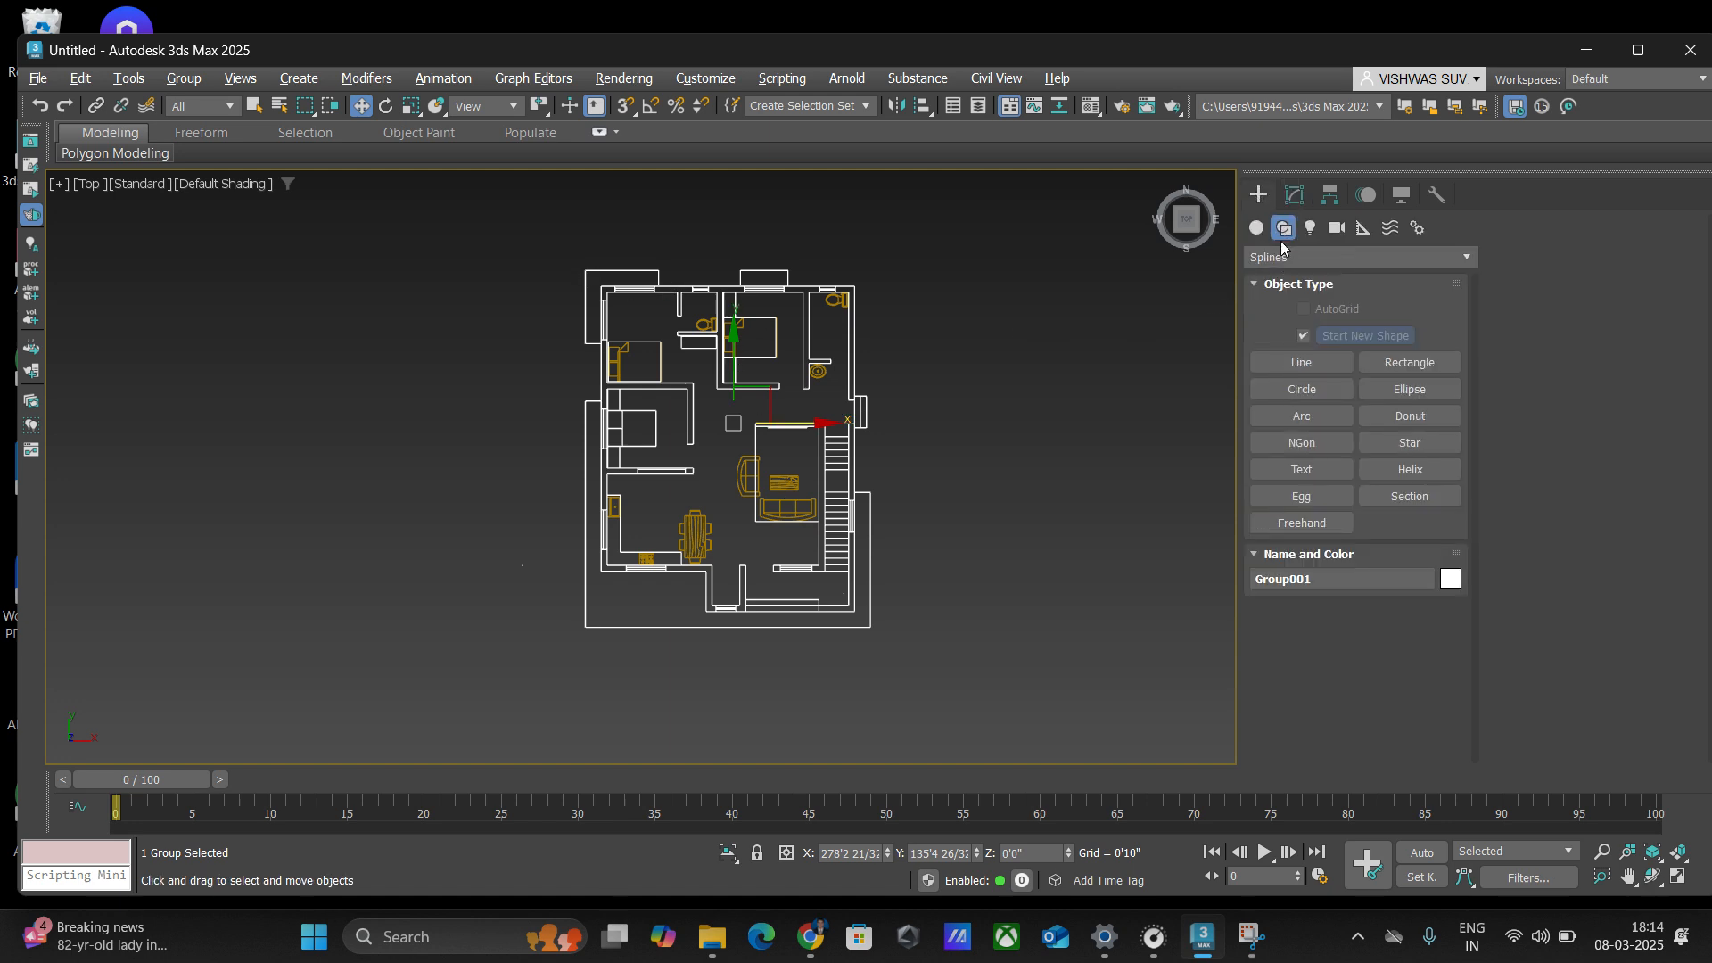
pyautogui.click(1320, 361)
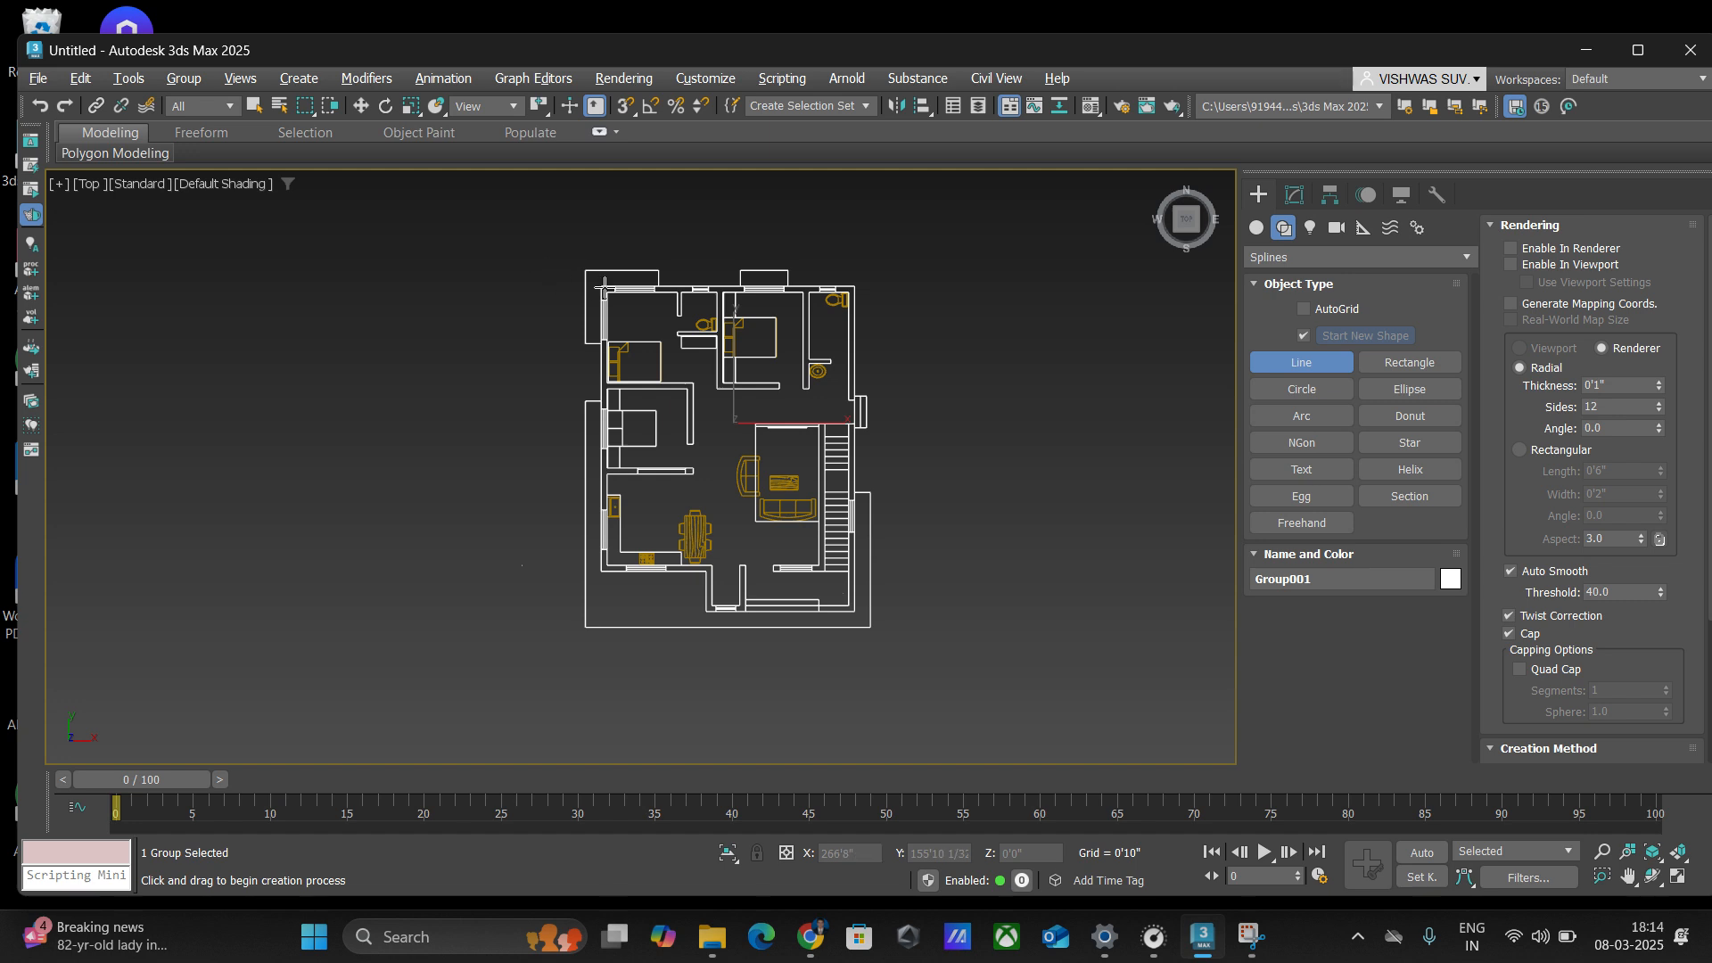
pyautogui.scroll(4, 591, 257)
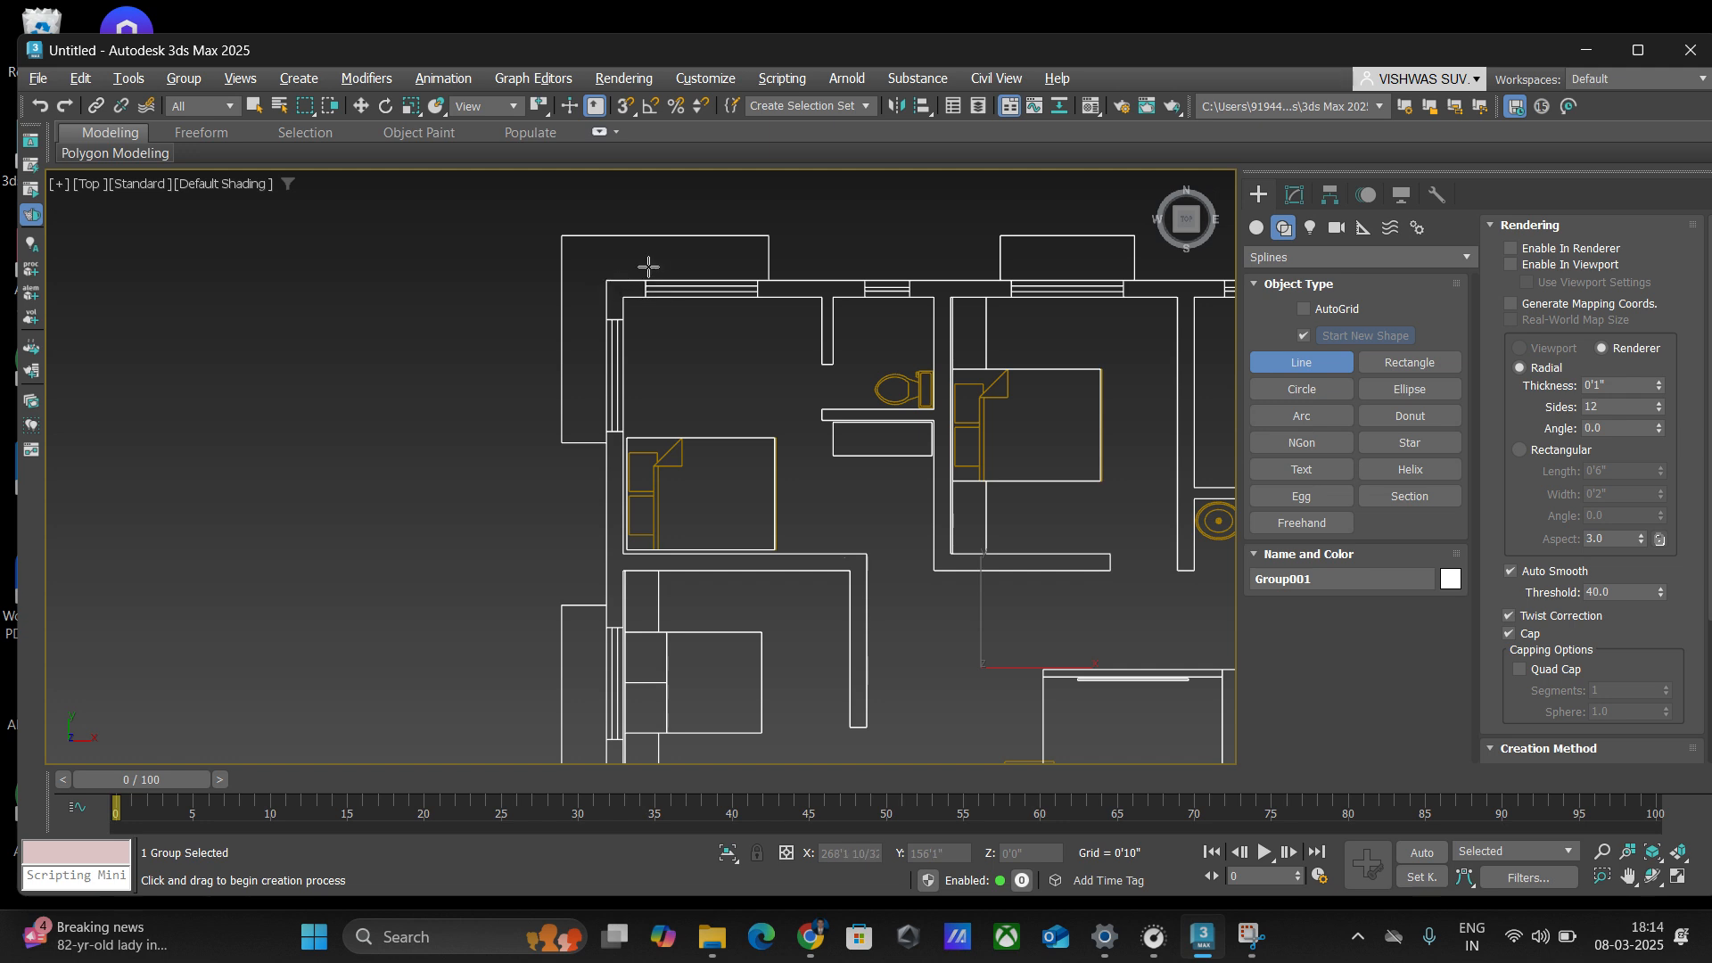
pyautogui.click(625, 108)
pyautogui.rightClick(625, 108)
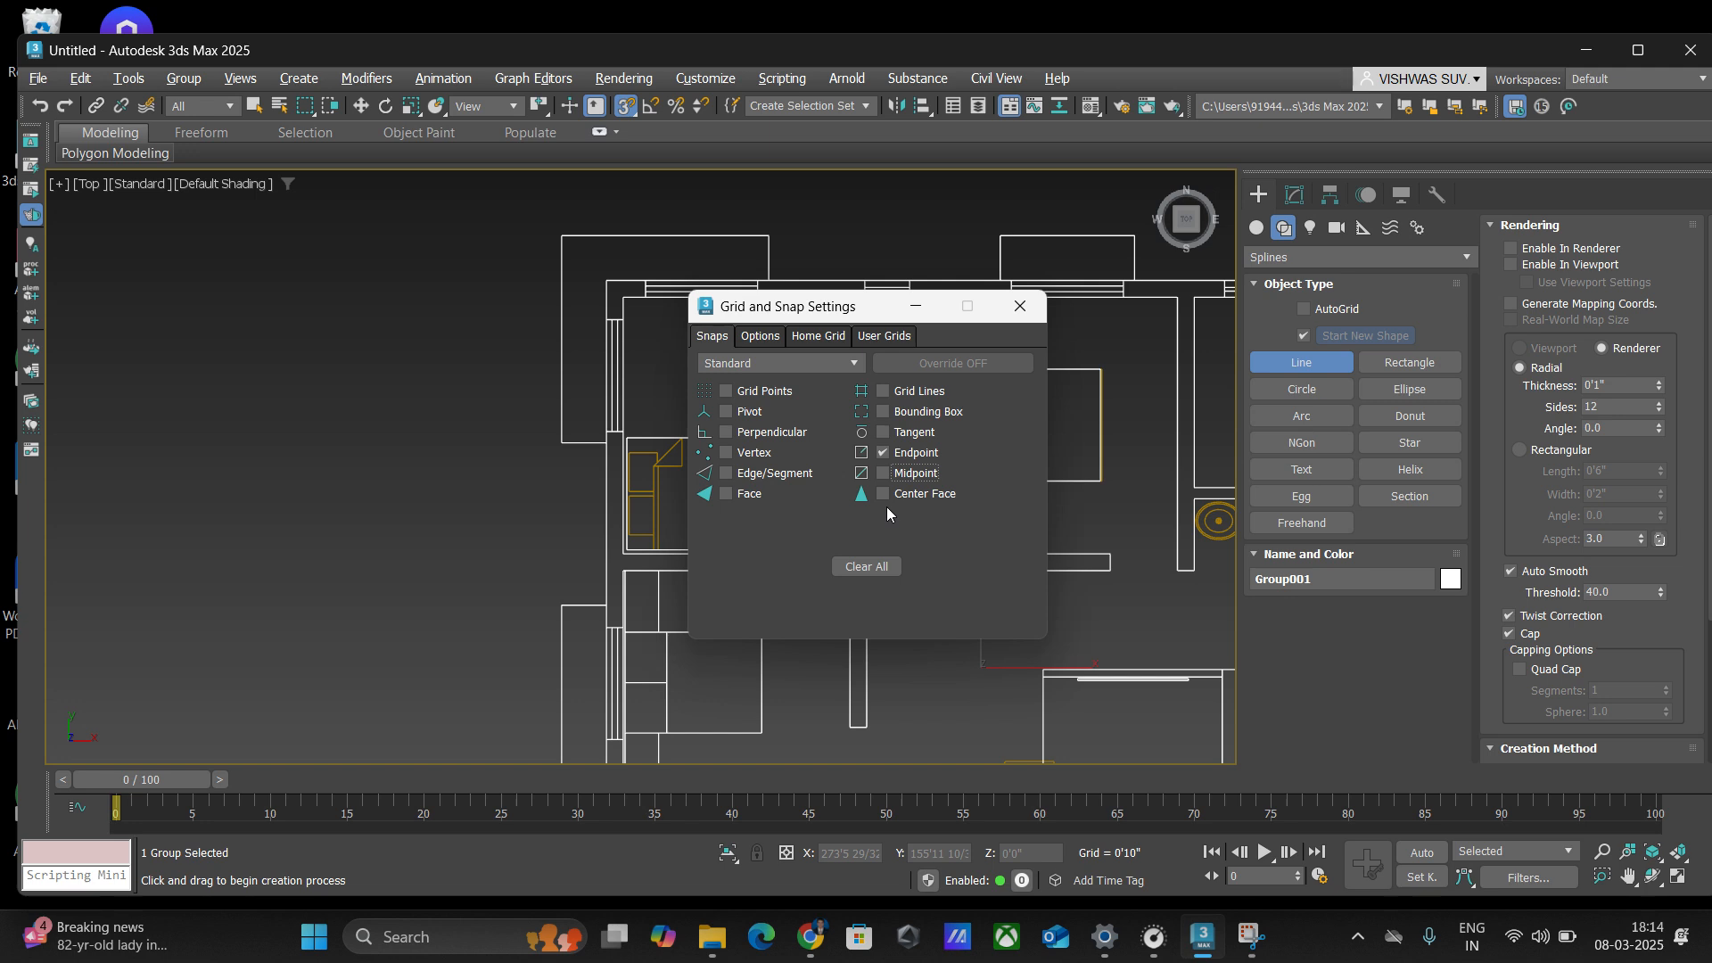
pyautogui.click(1020, 306)
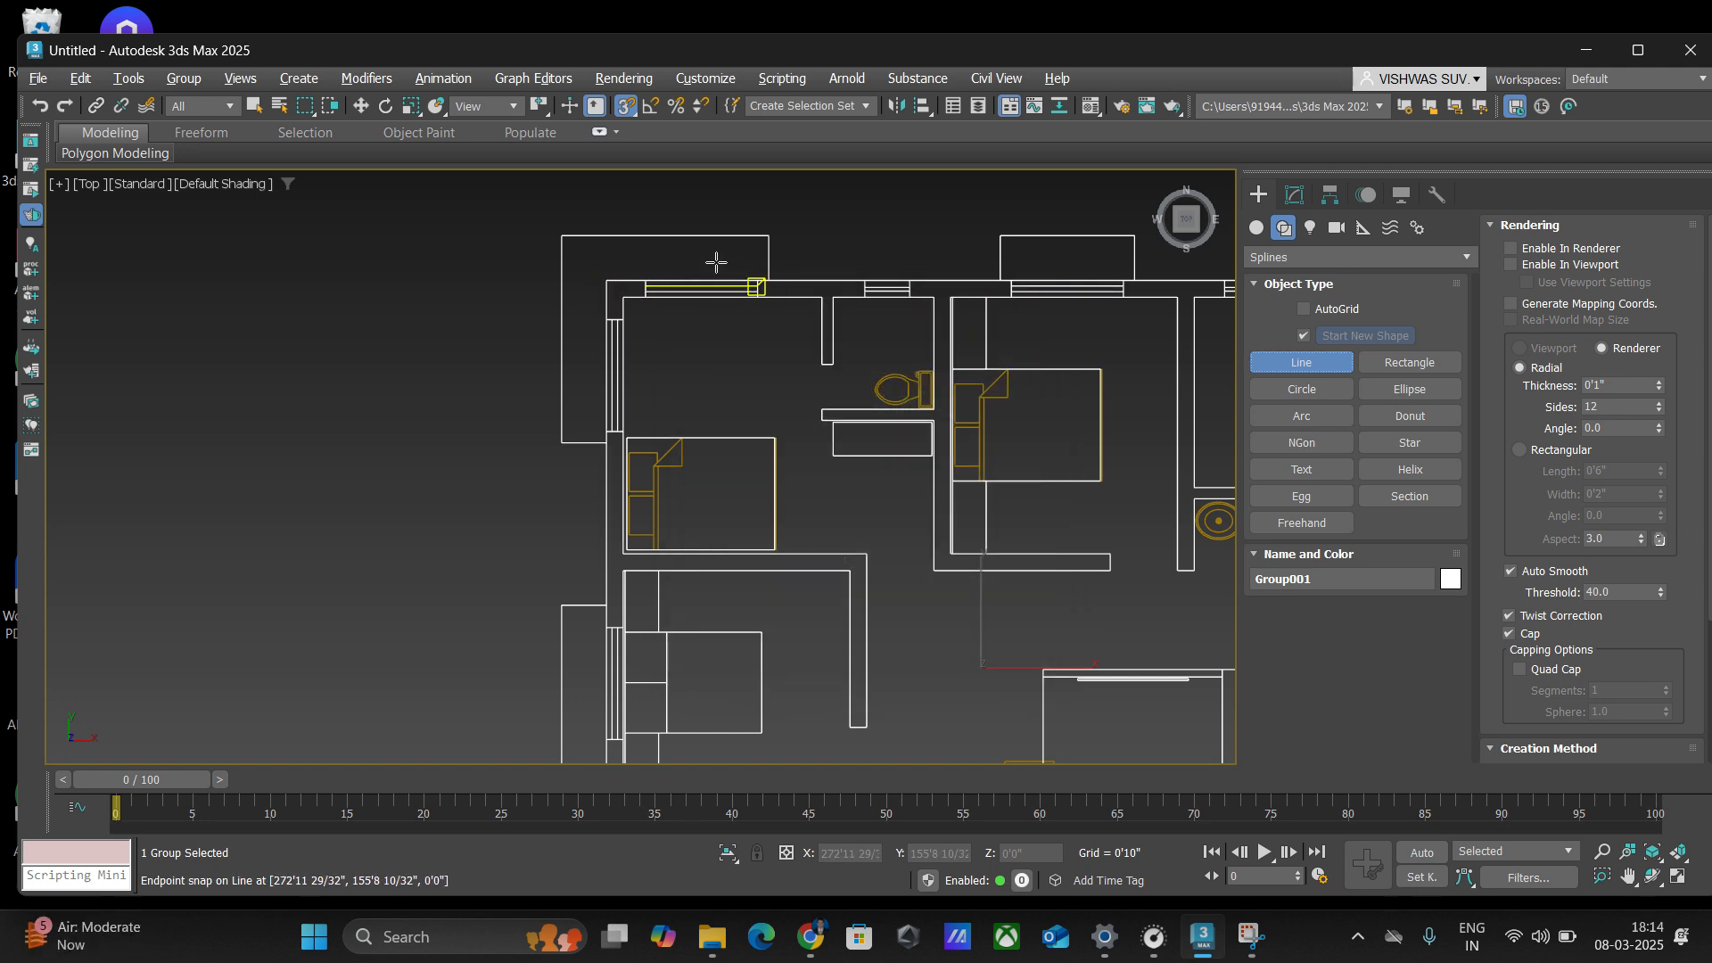
# - Start a Line with Corner initial and drag types at the outer wall corner beside the kitchen stove
pyautogui.scroll(-5, 657, 263)
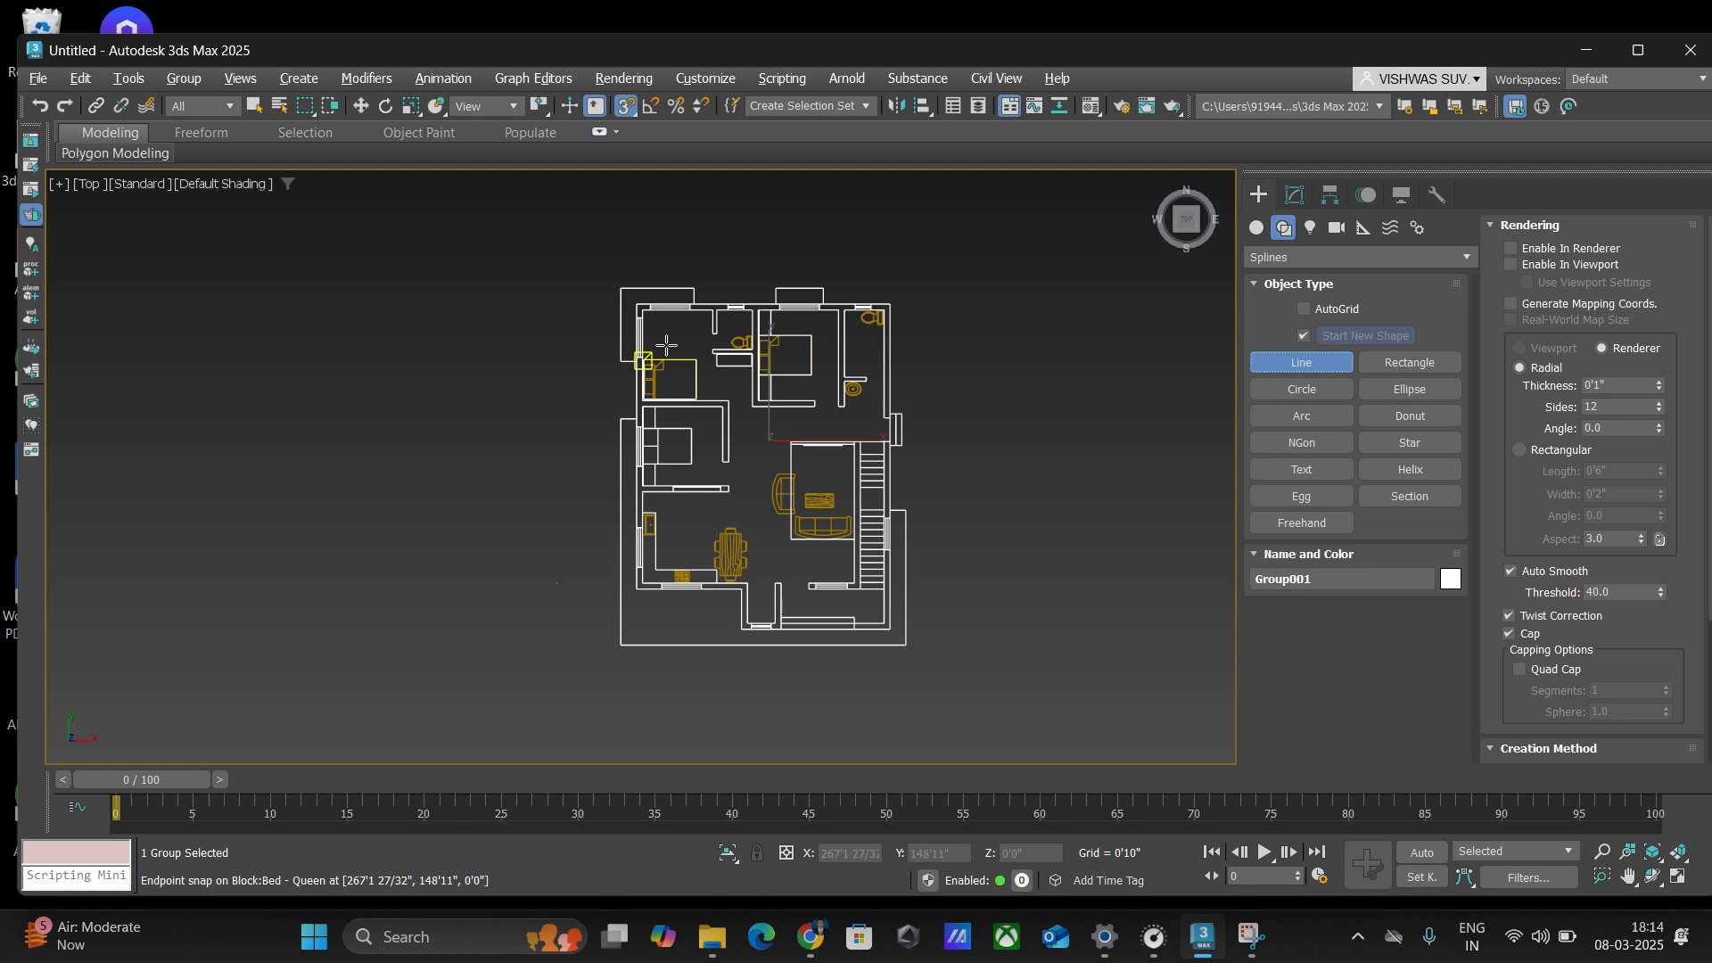
pyautogui.scroll(5, 694, 588)
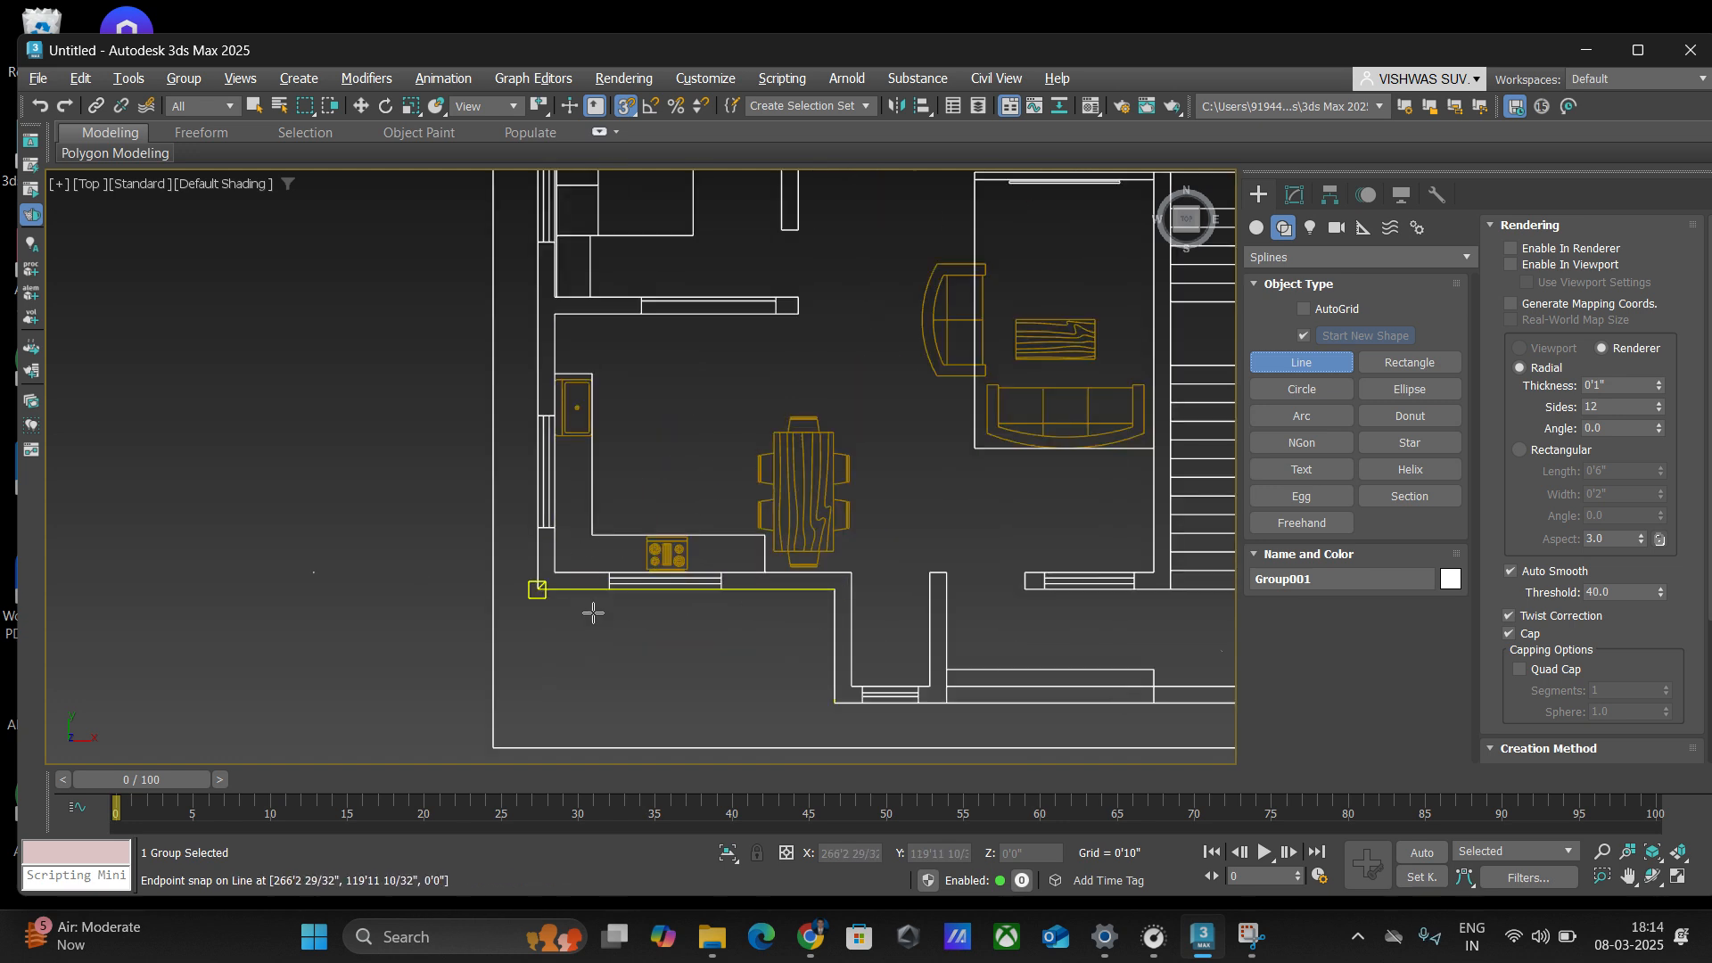
pyautogui.click(1299, 358)
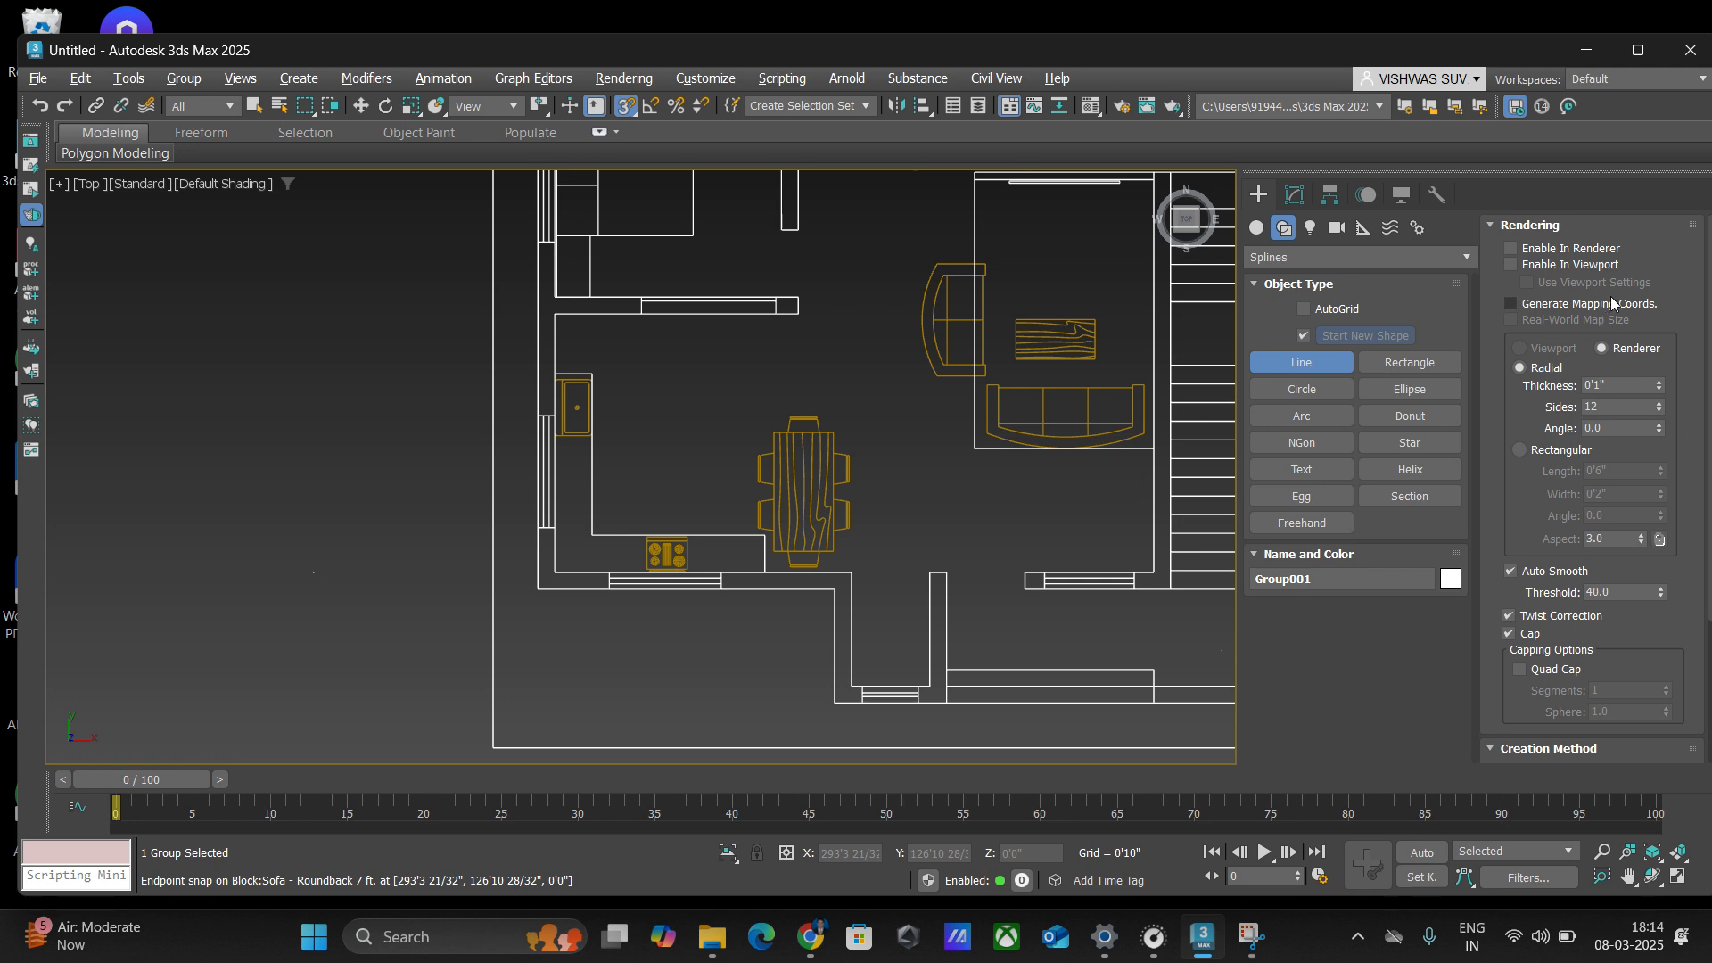
pyautogui.scroll(-2, 1593, 475)
pyautogui.scroll(-3, 1583, 499)
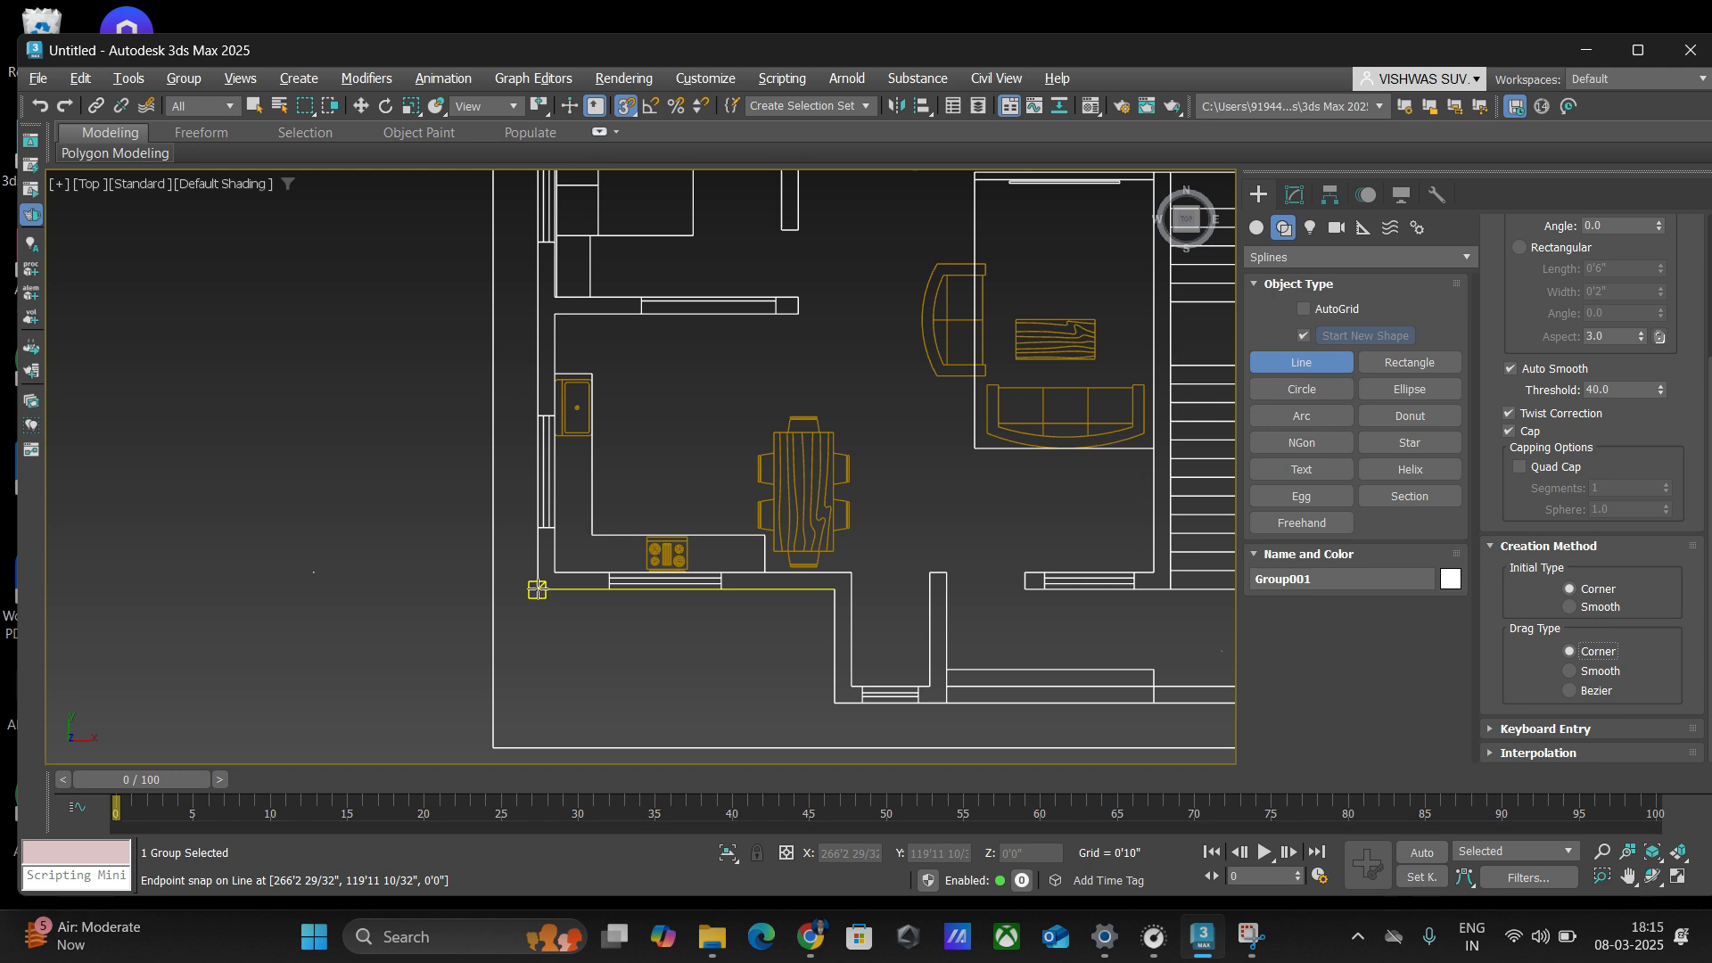
pyautogui.click(537, 590)
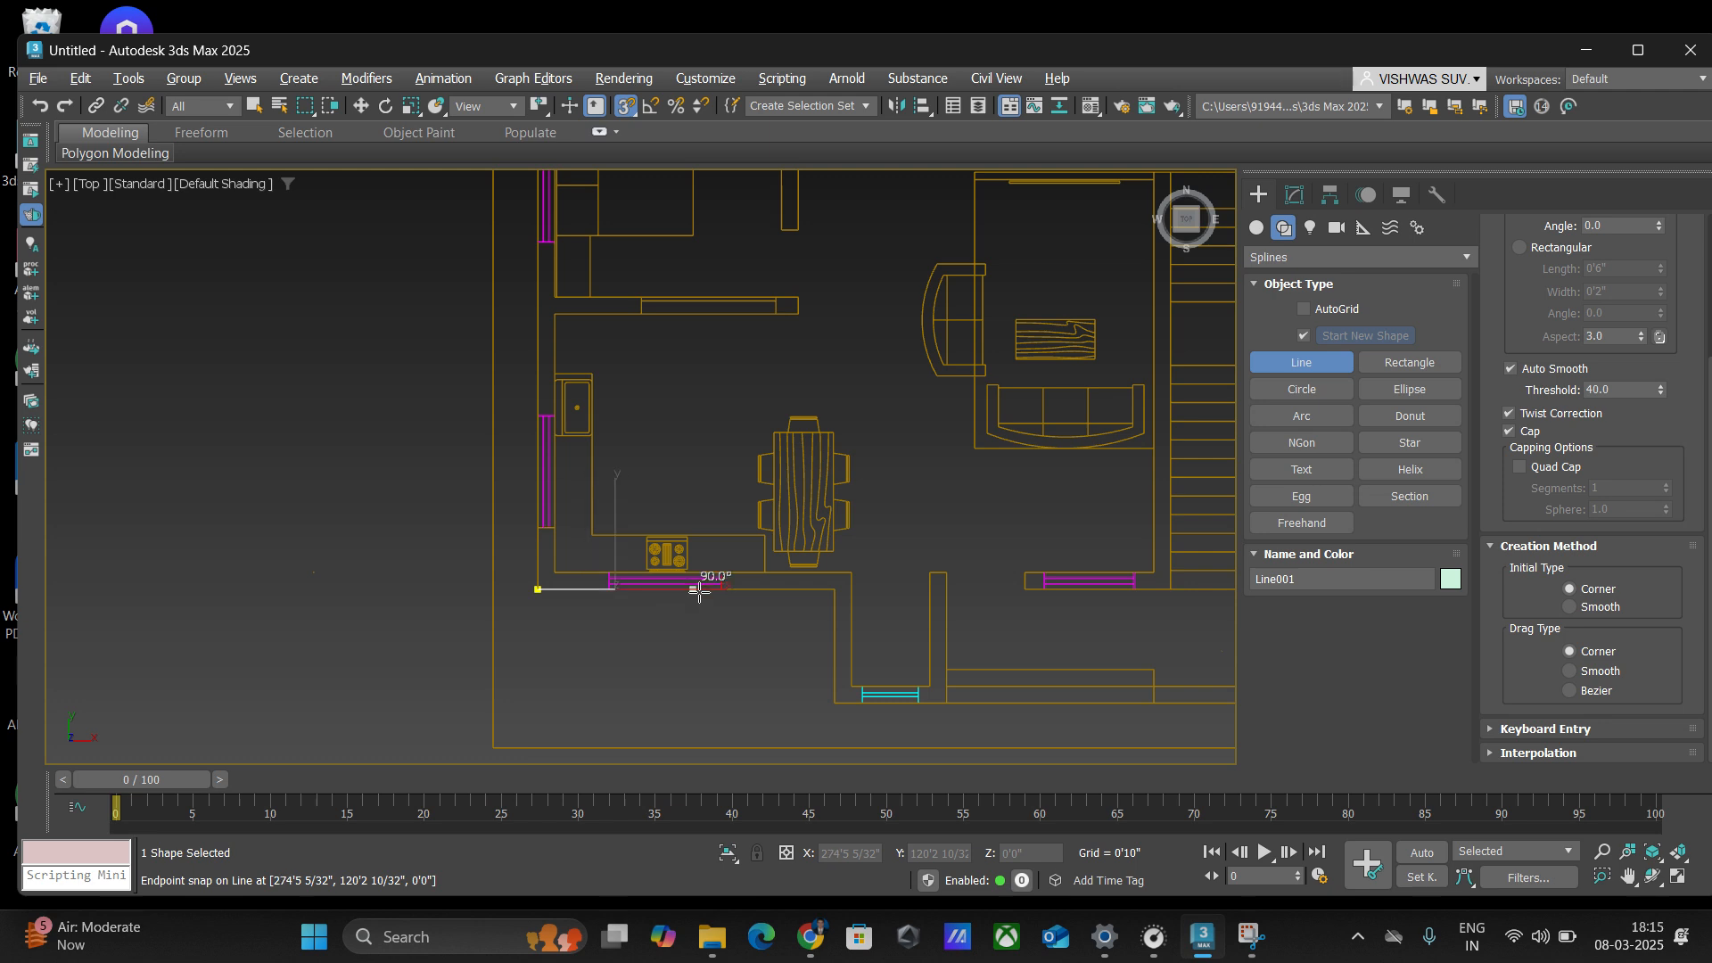
# - Try to trace the outer wall past the kitchen and around the cyan opening, and remove the placed points
pyautogui.click(832, 592)
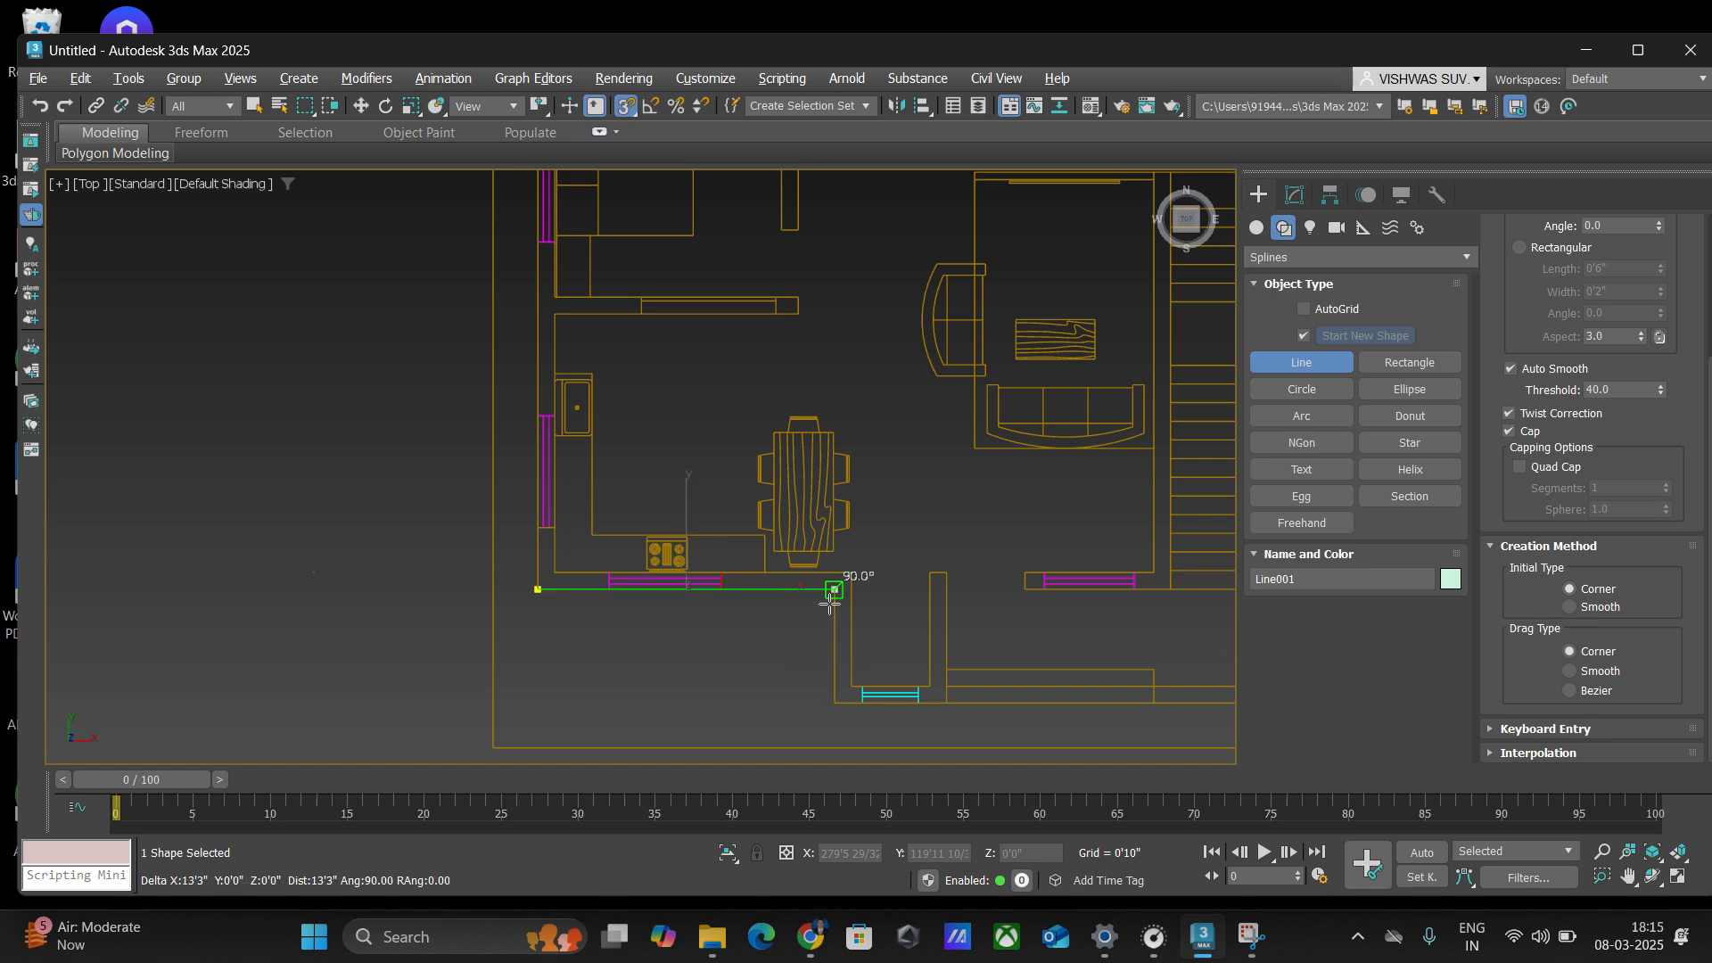
pyautogui.click(834, 703)
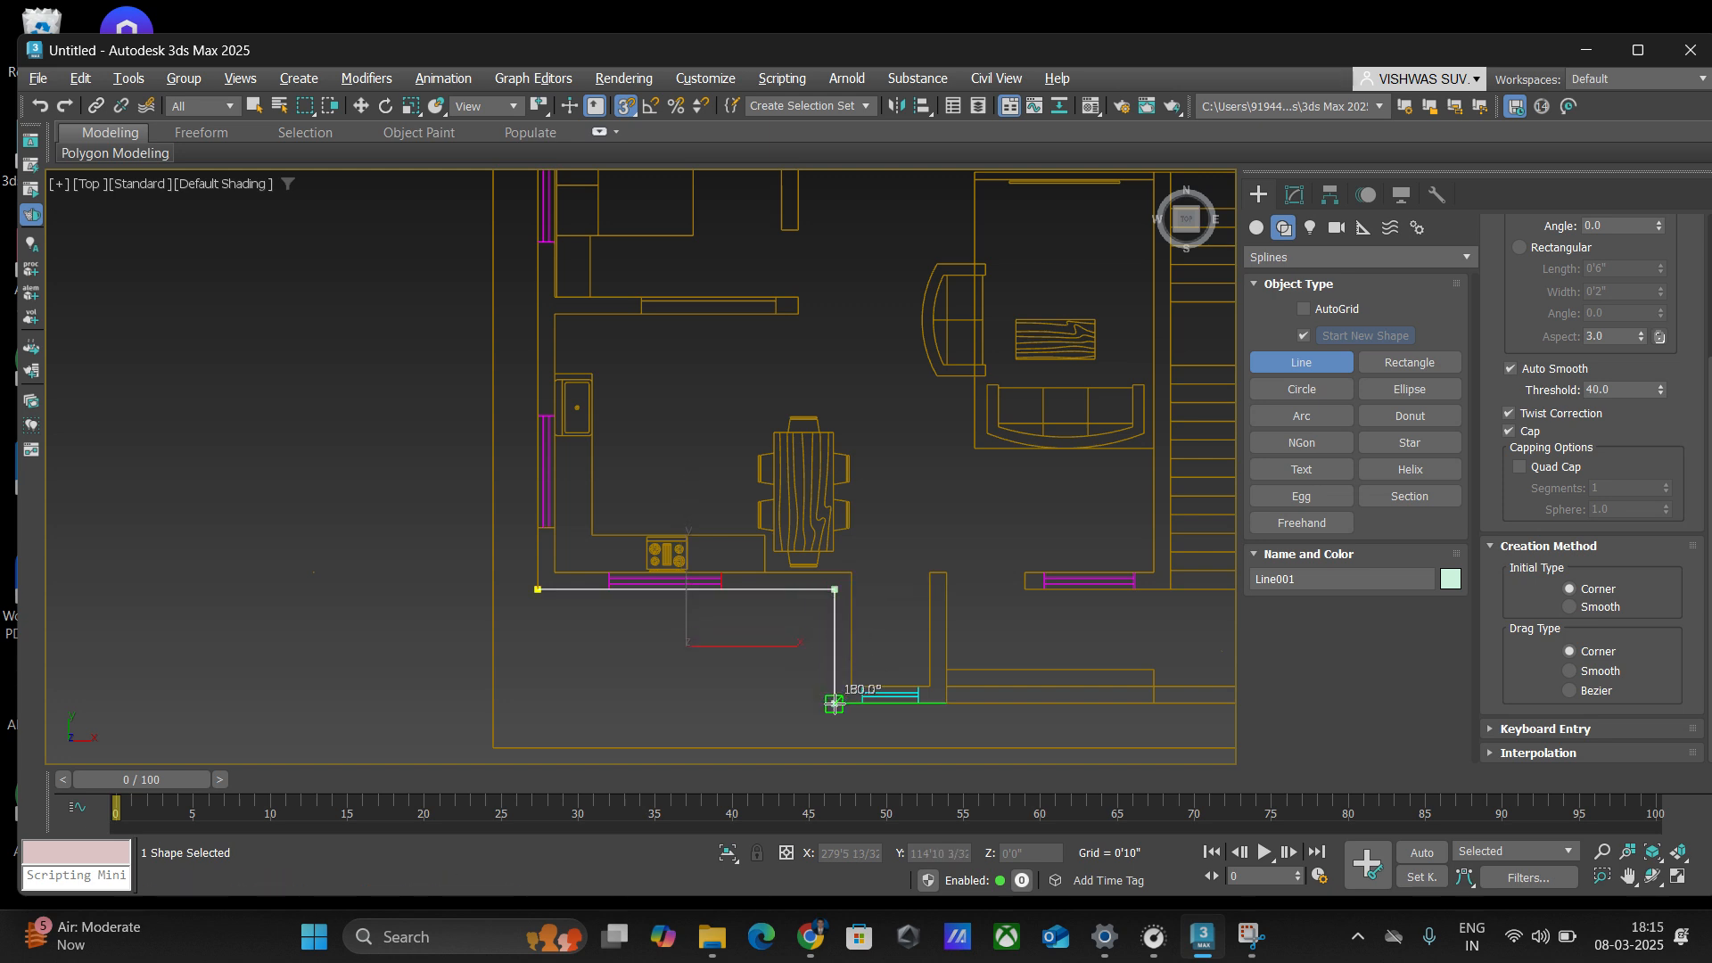
pyautogui.click(928, 685)
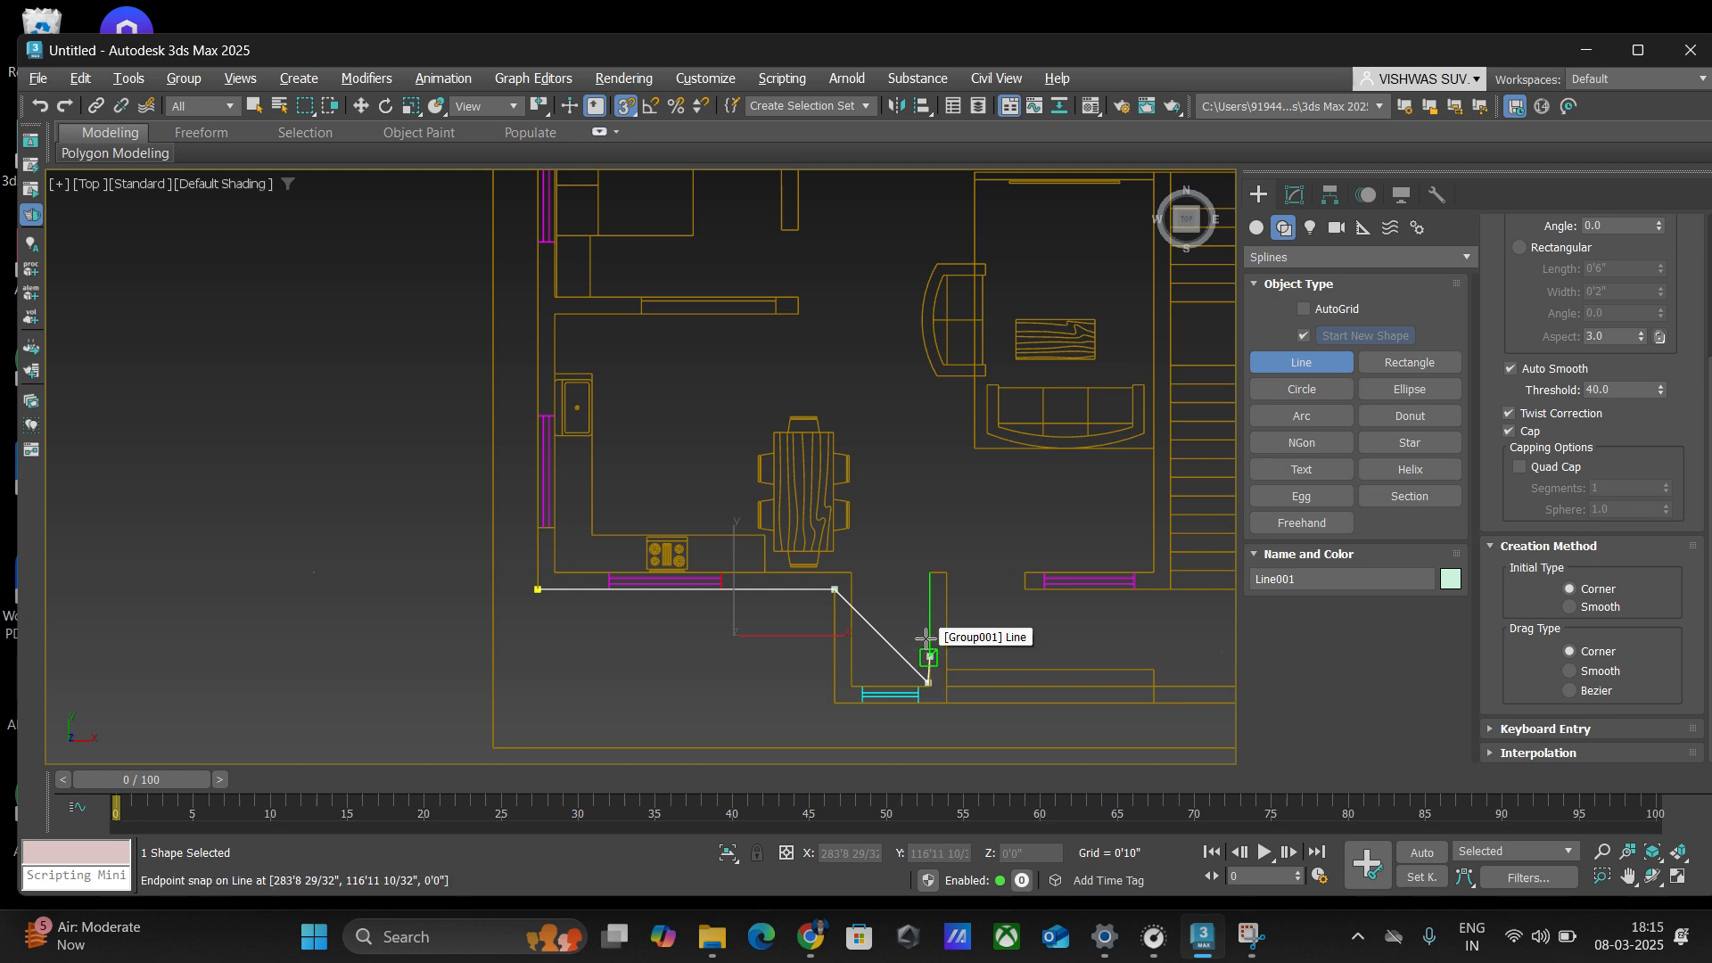
pyautogui.press('BackSpace')
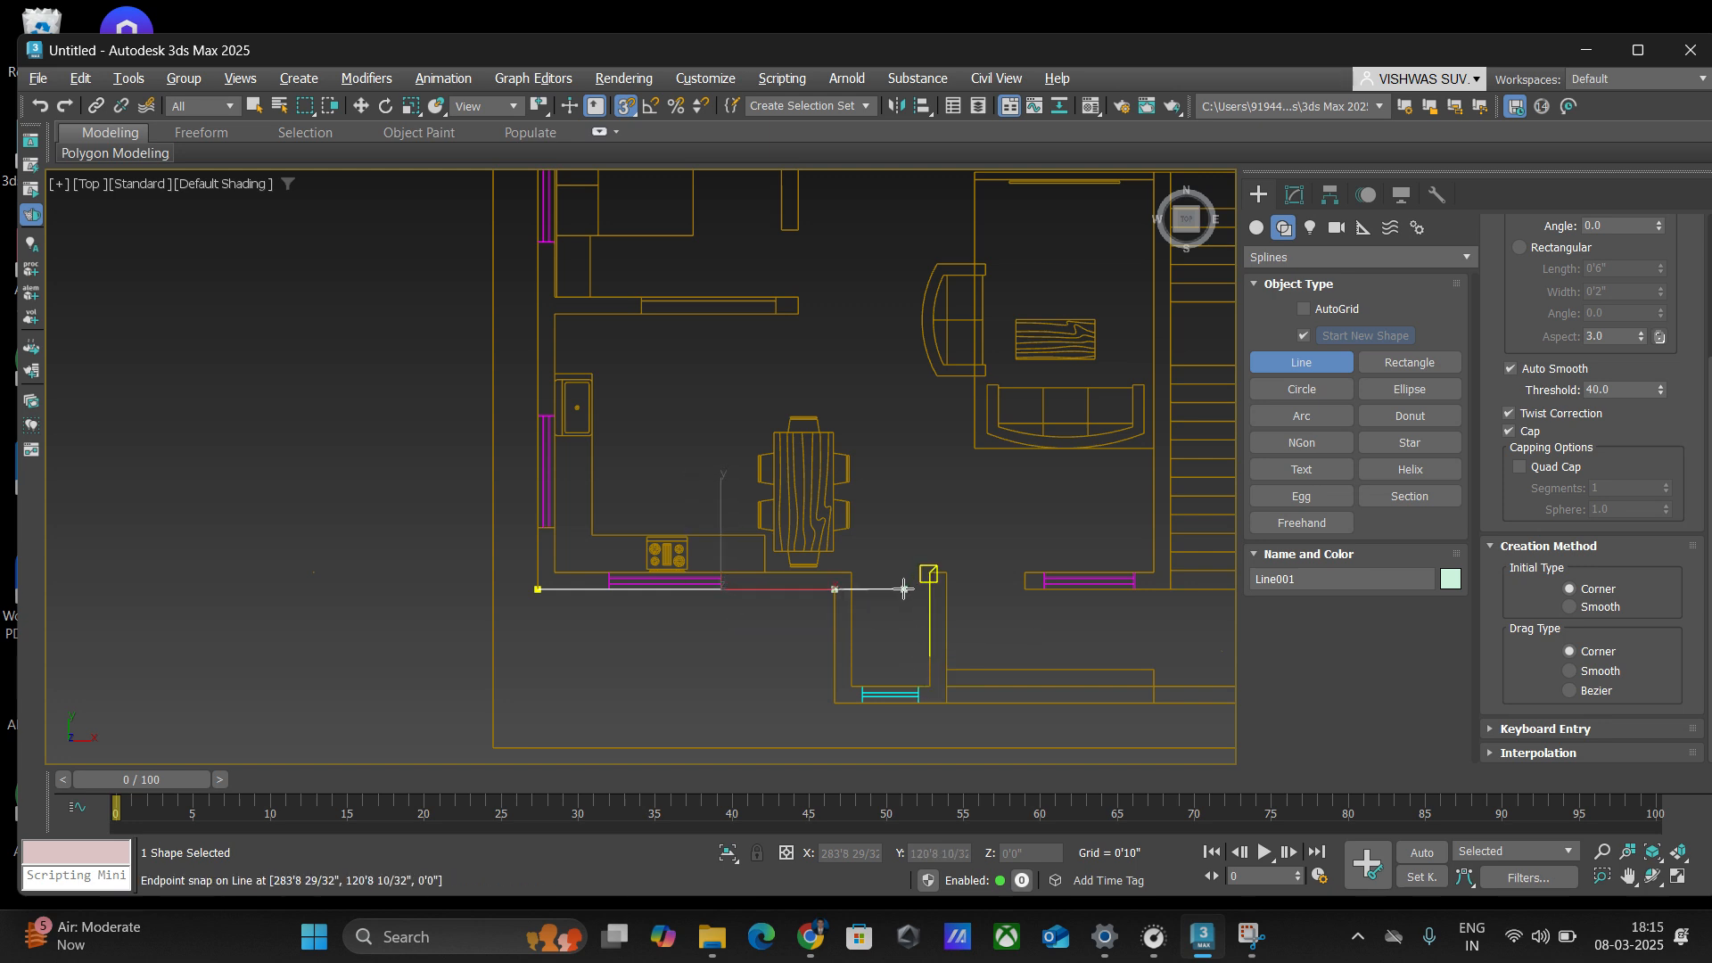
pyautogui.press('BackSpace')
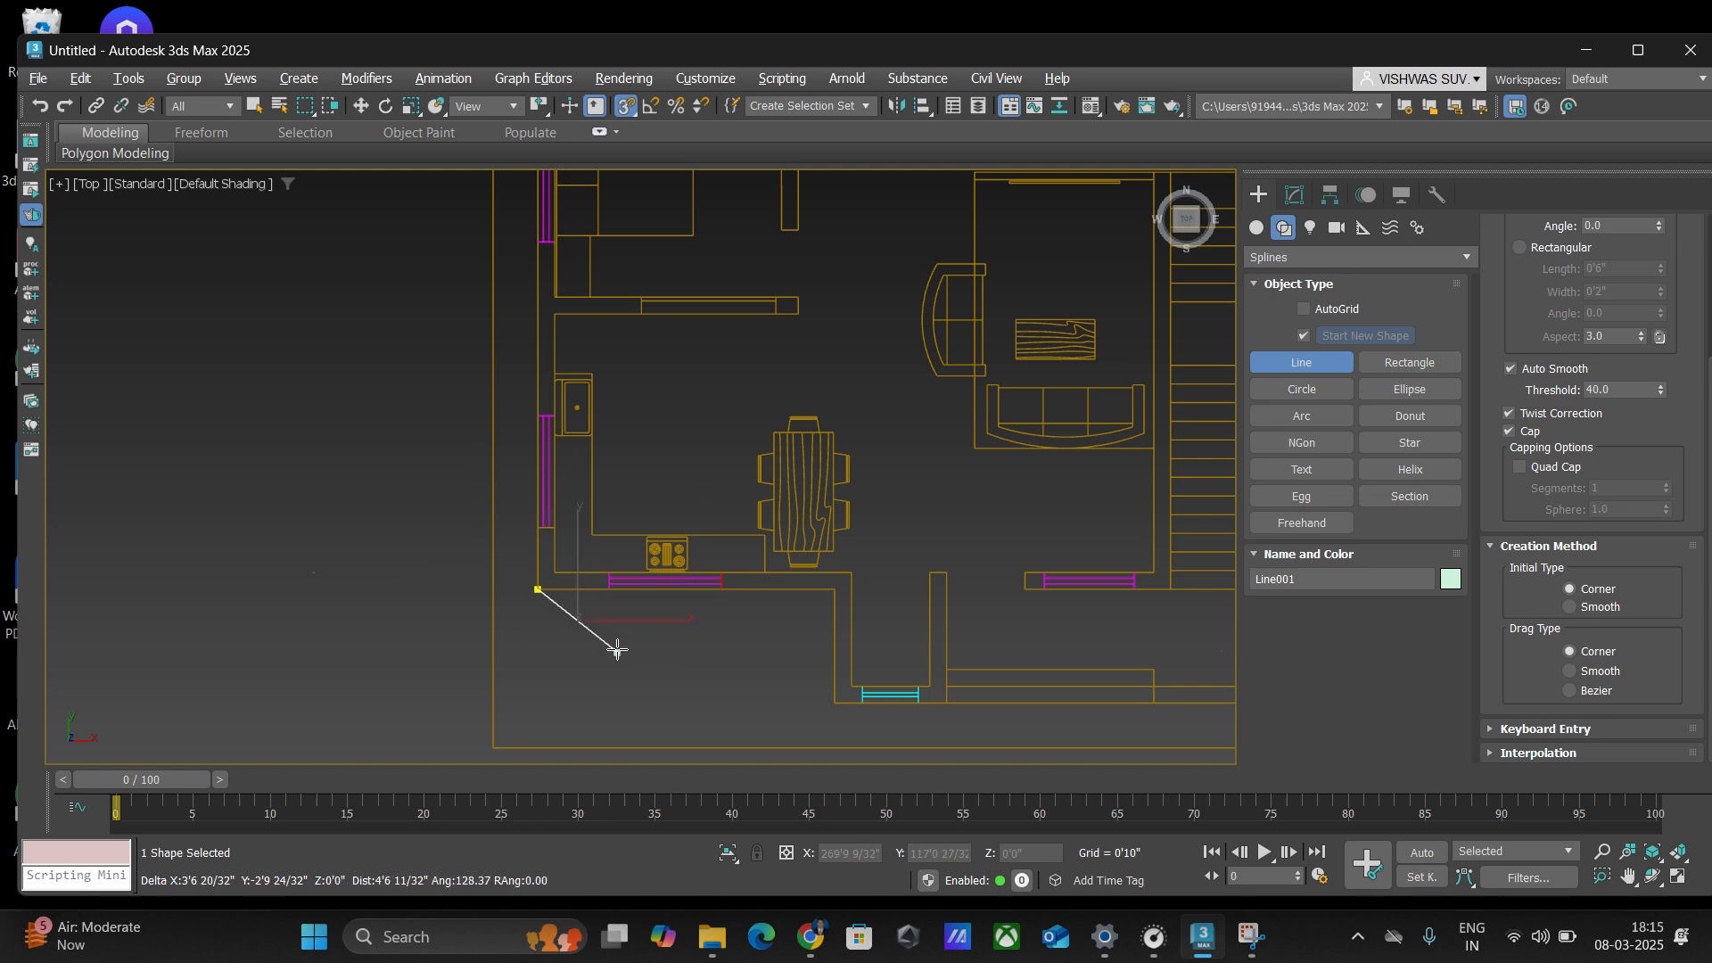
# - Trace the outer wall past the kitchen window and down to the outer corner beside the cyan opening
pyautogui.click(834, 590)
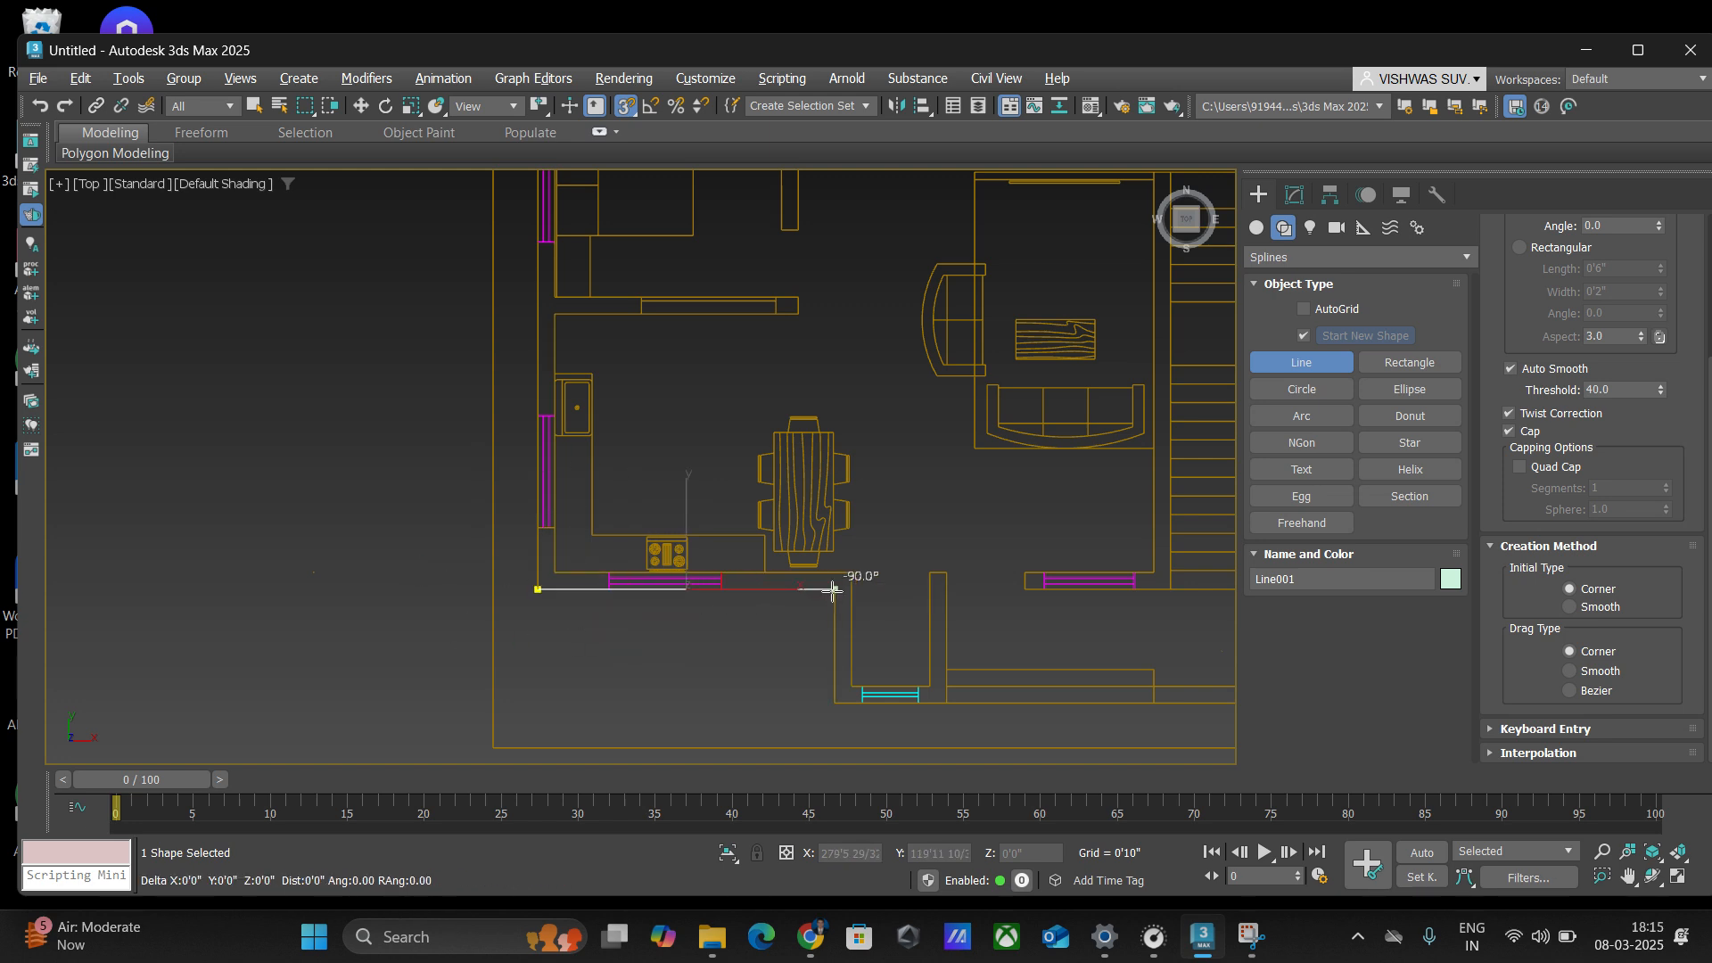
pyautogui.click(834, 702)
pyautogui.scroll(2, 862, 720)
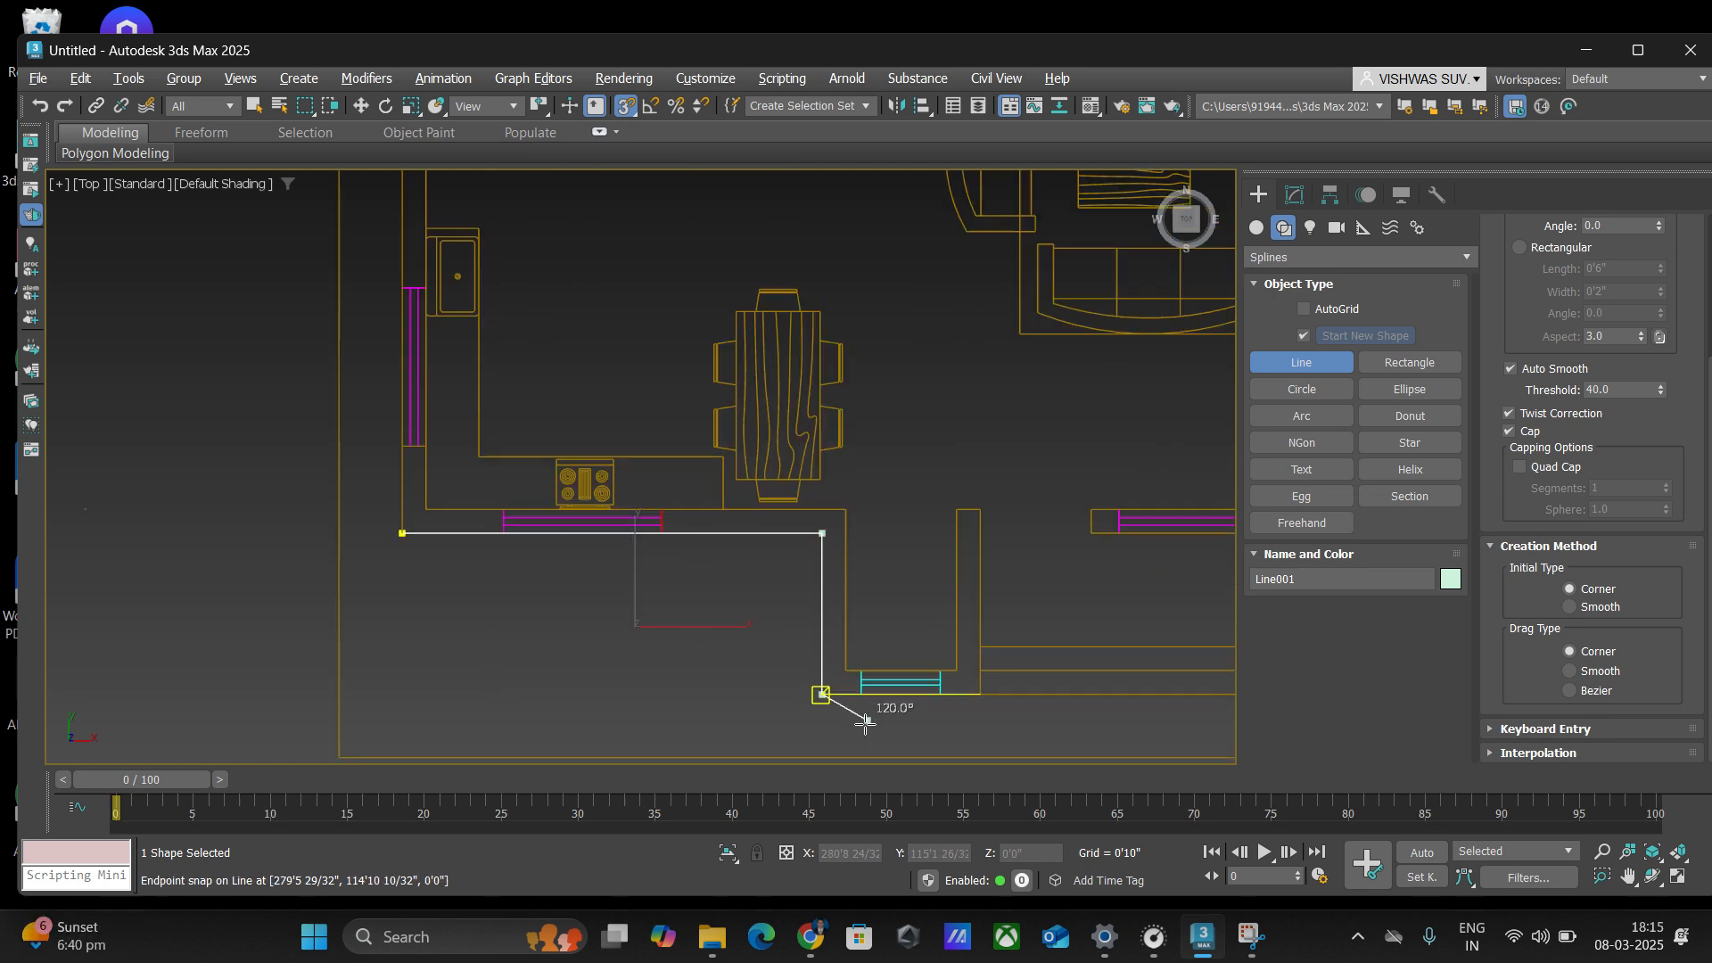
pyautogui.scroll(-3, 696, 651)
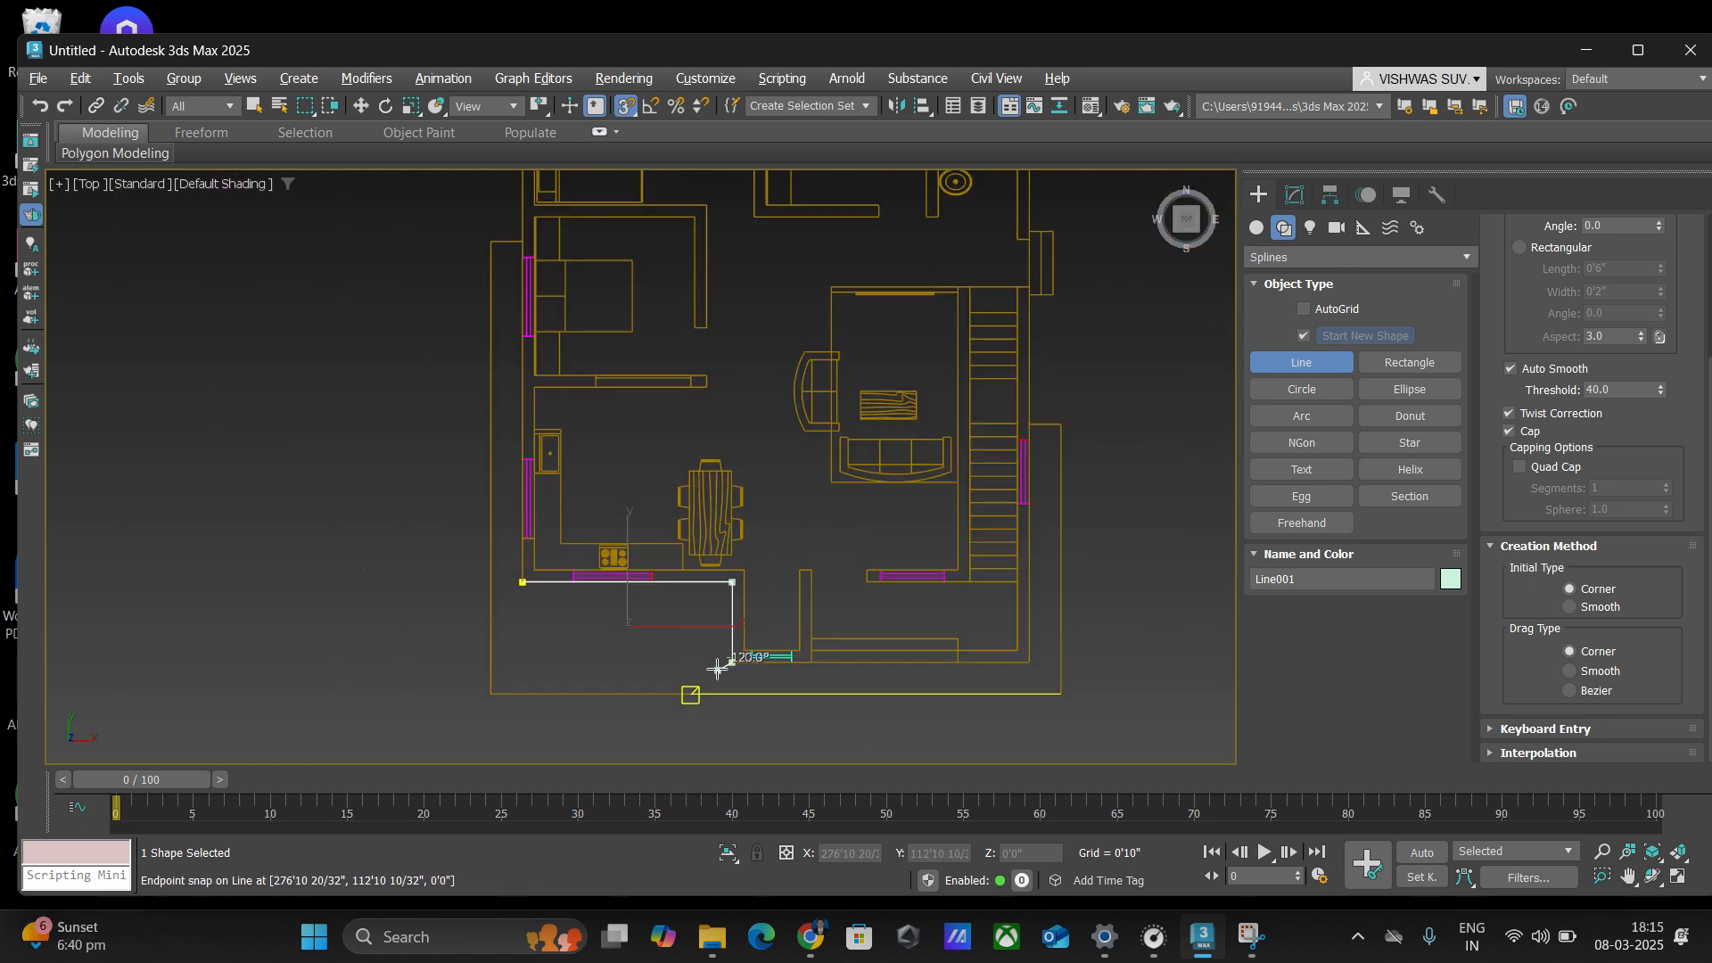
pyautogui.click(729, 662)
# - Continue the line along the outer wall with points at both edges of the cyan opening and at the far wall corner
pyautogui.scroll(6, 731, 660)
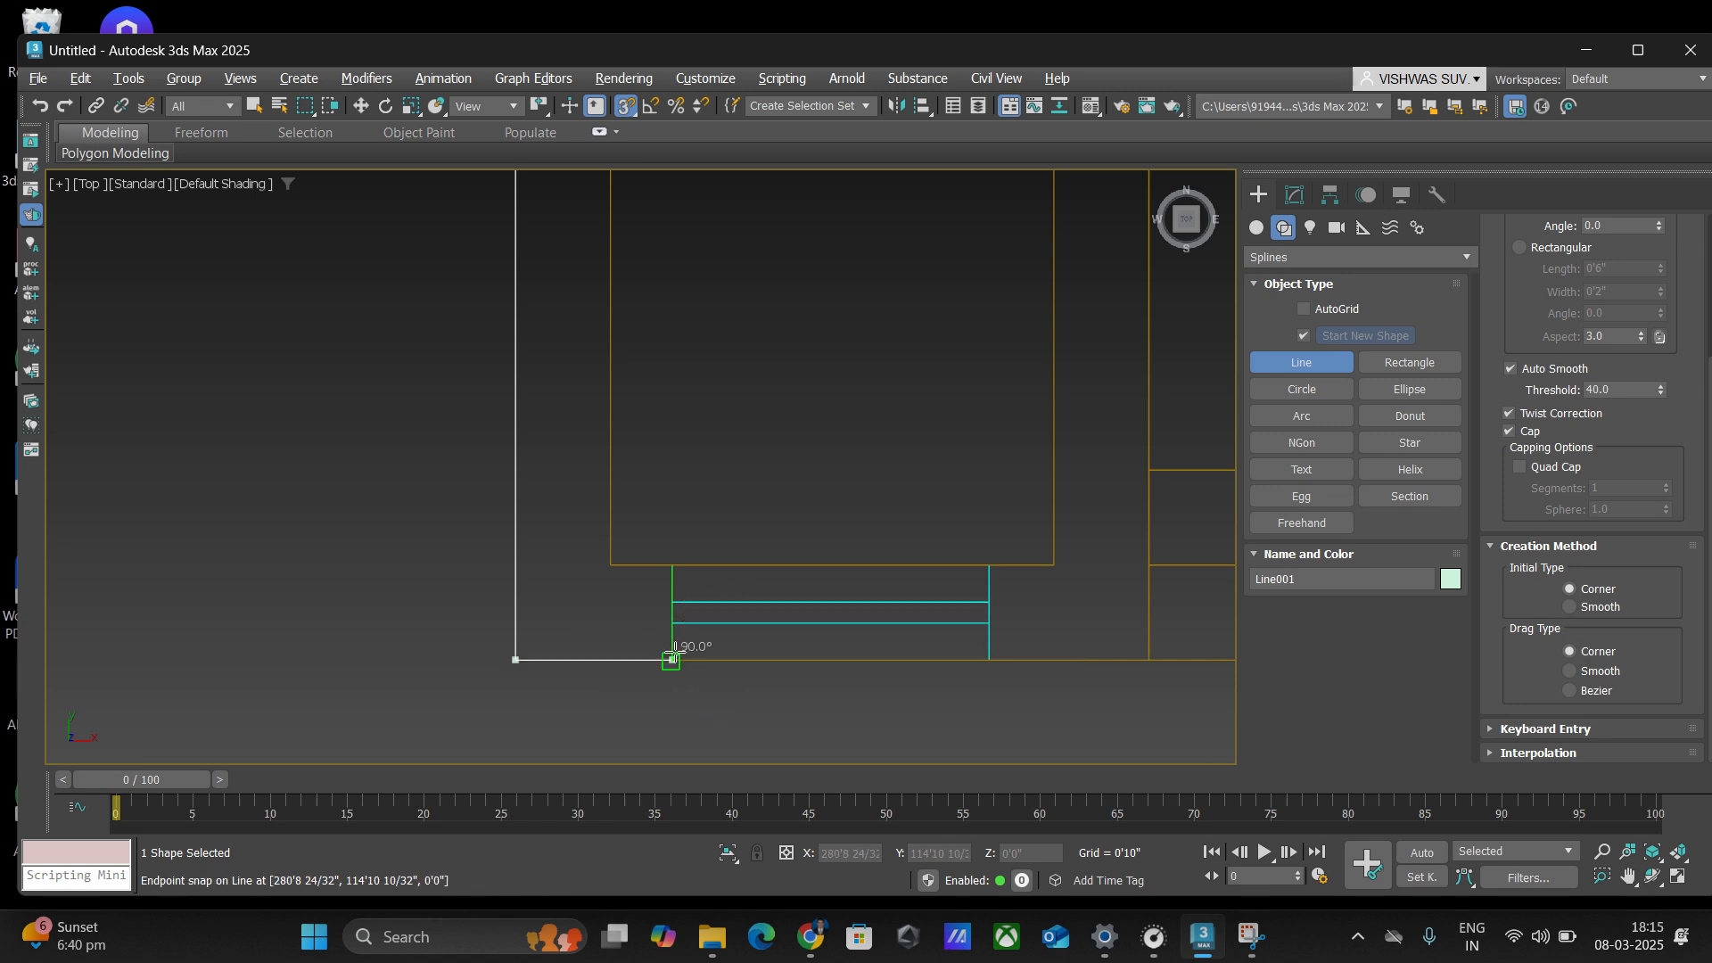
pyautogui.click(672, 660)
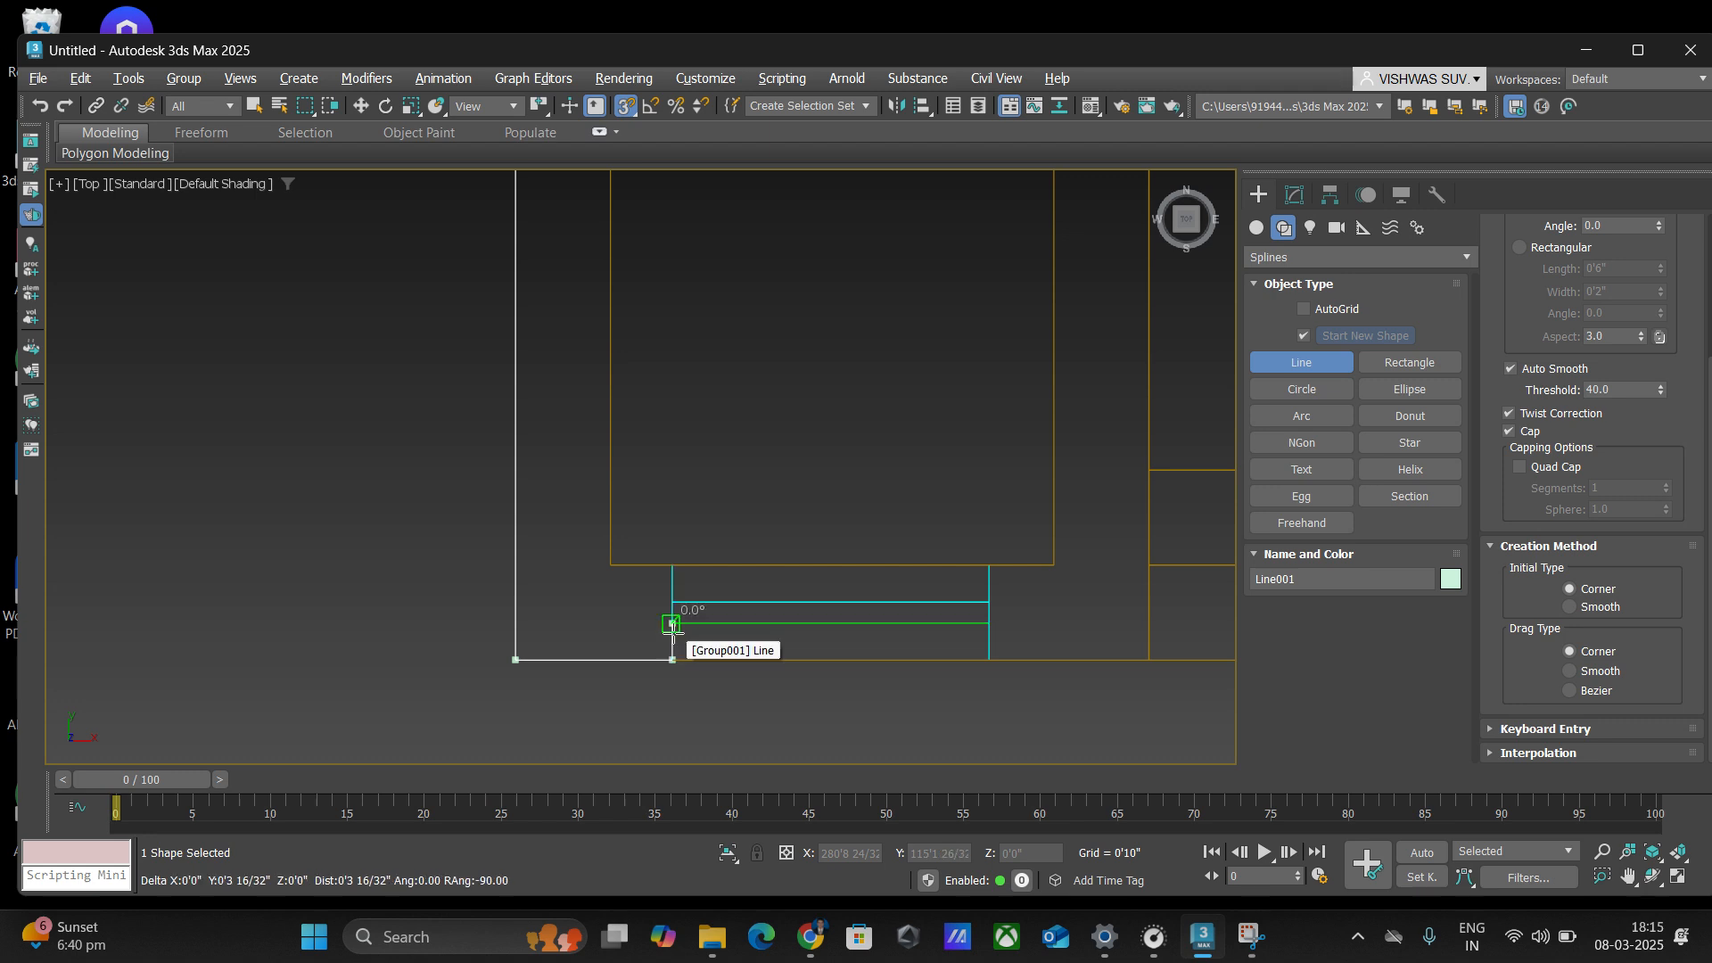
pyautogui.click(989, 660)
pyautogui.scroll(-5, 879, 633)
pyautogui.scroll(-3, 879, 633)
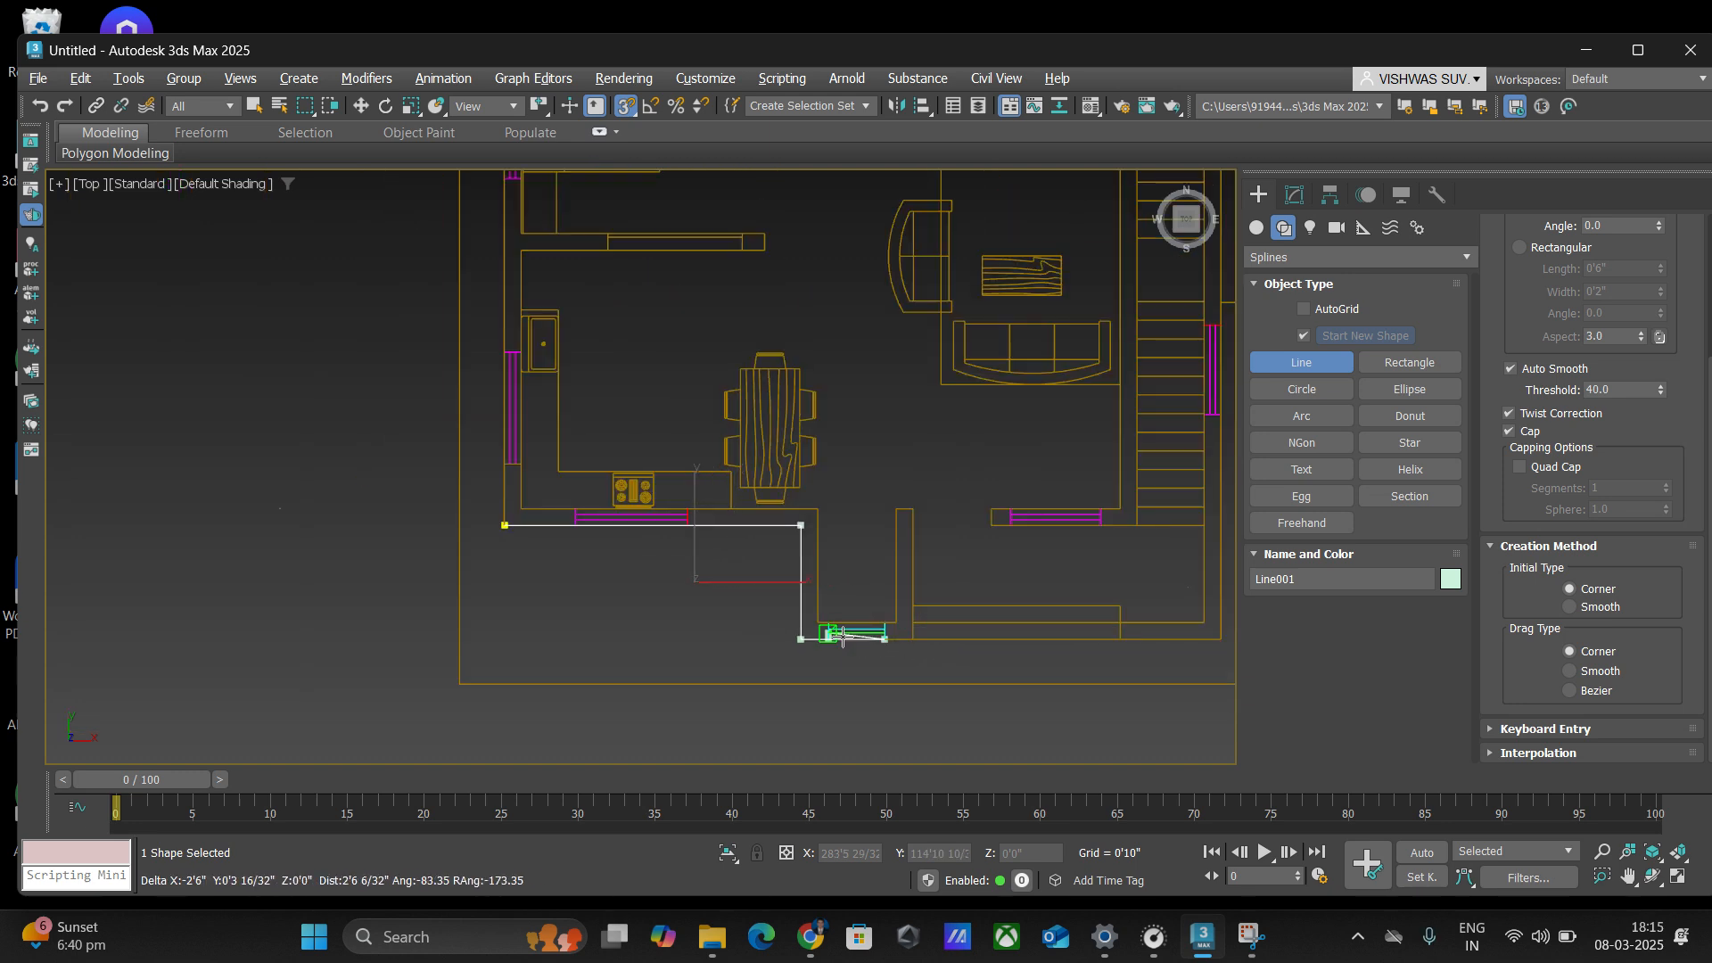
pyautogui.scroll(-5, 834, 635)
pyautogui.scroll(5, 892, 637)
pyautogui.scroll(4, 892, 637)
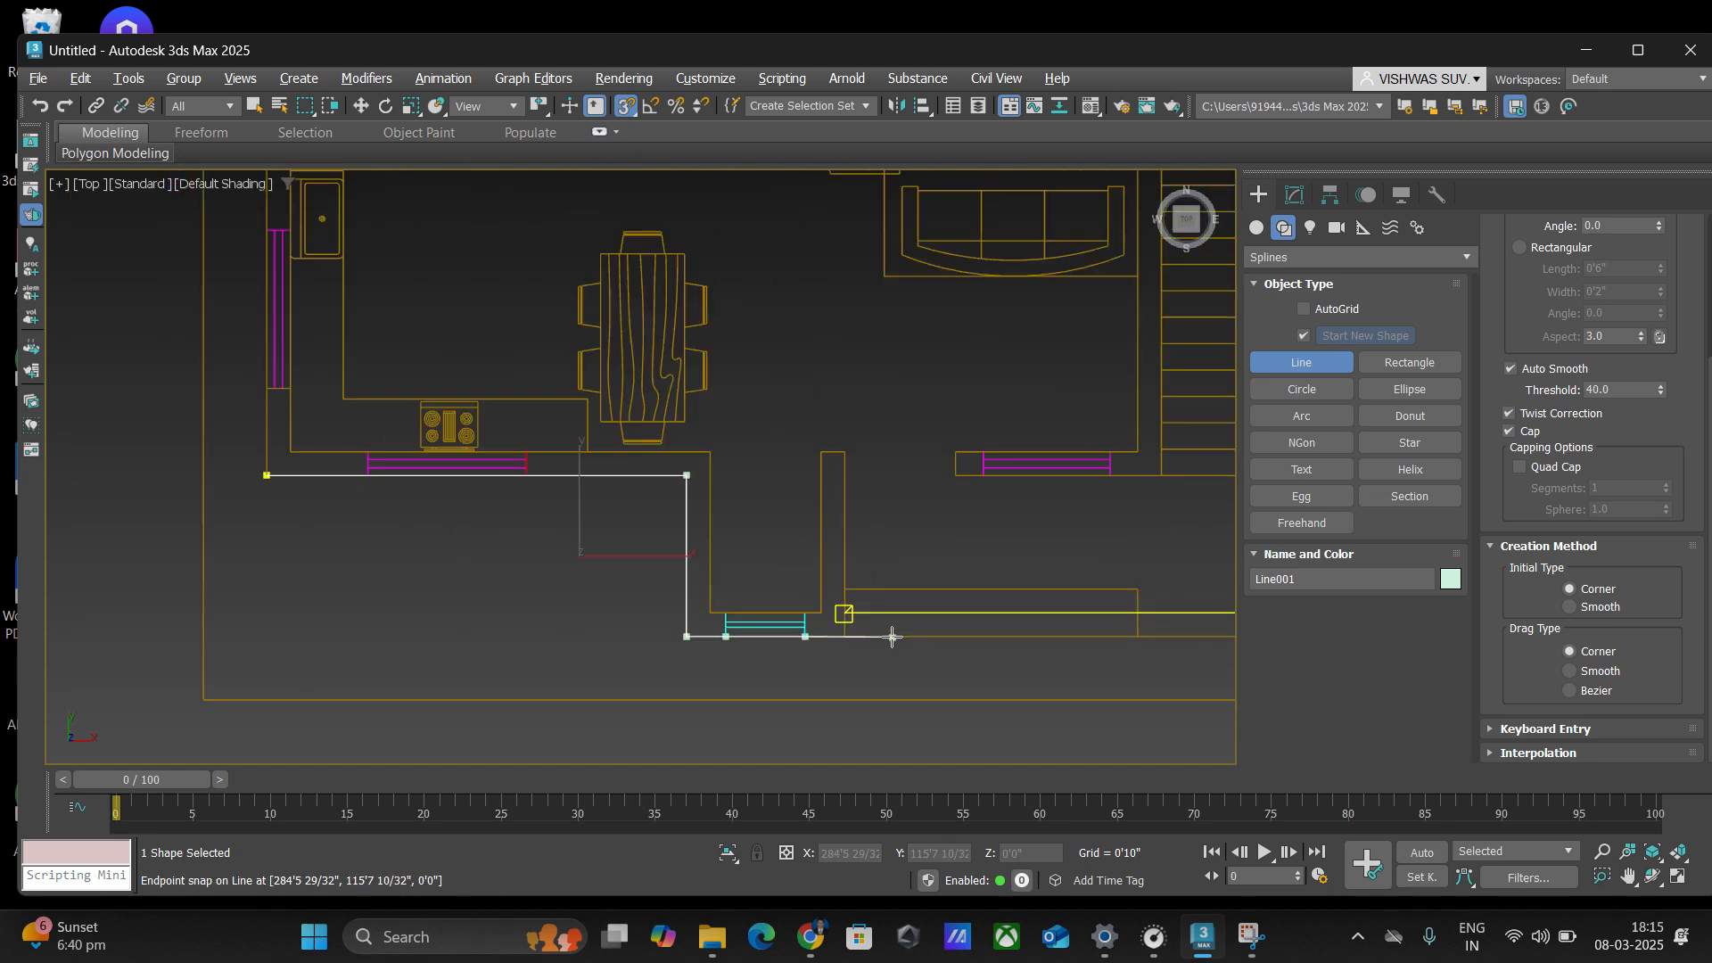
pyautogui.scroll(-4, 849, 624)
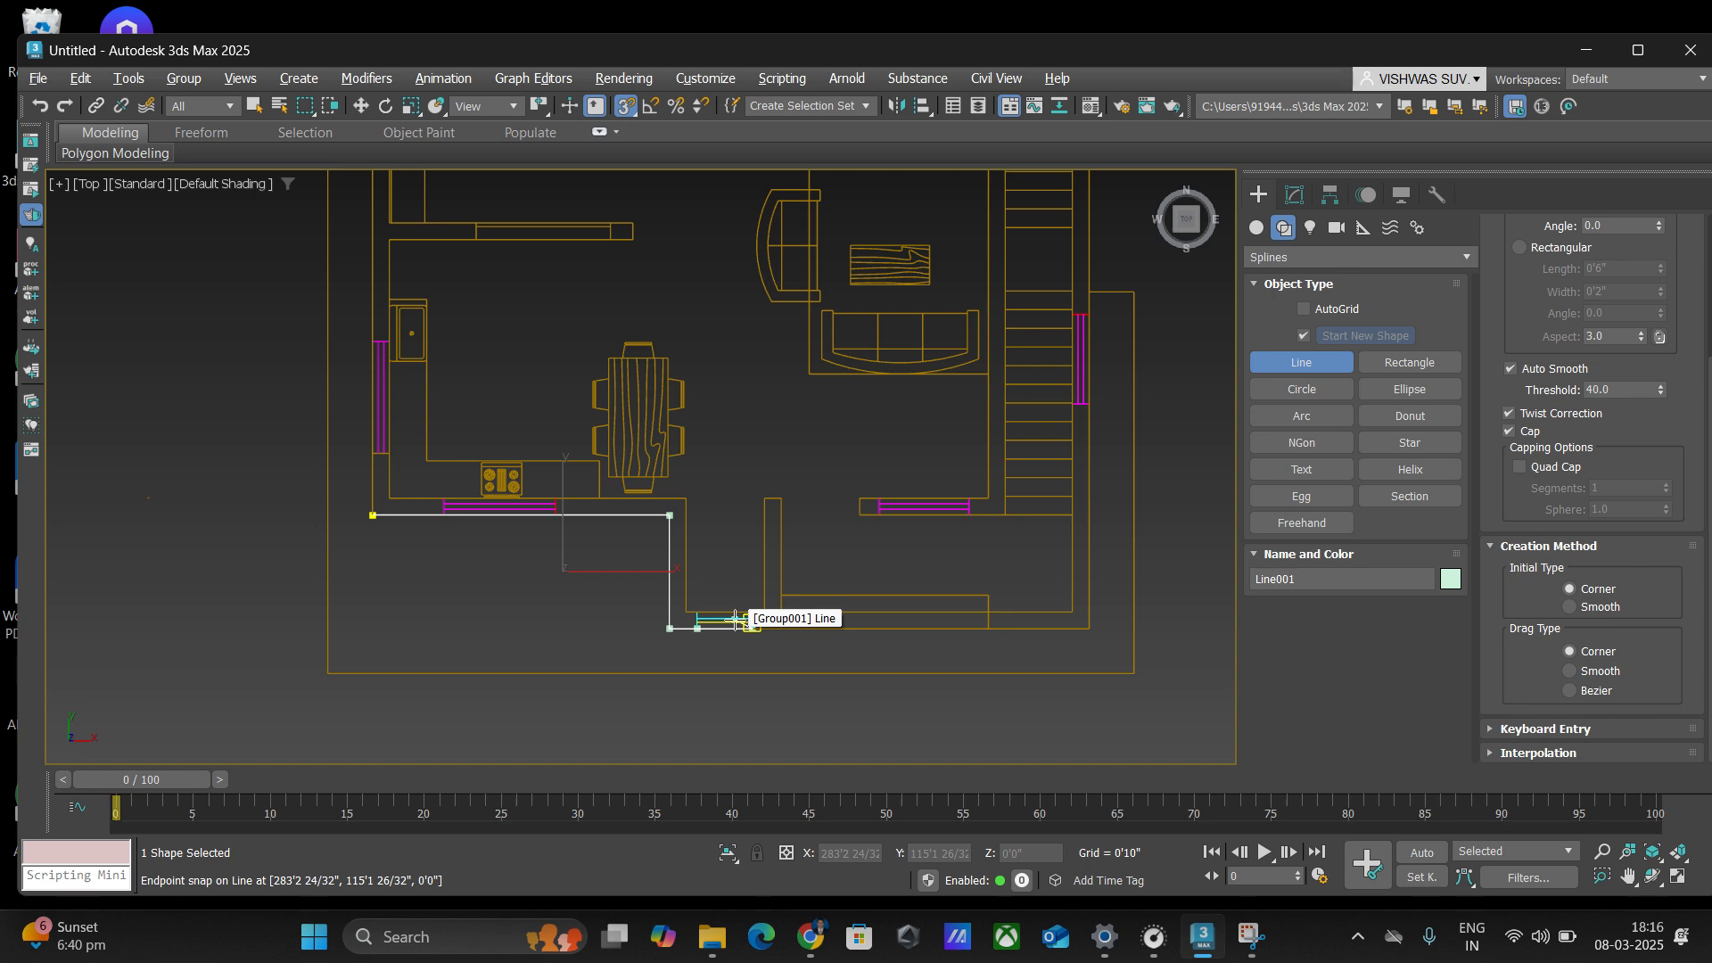
pyautogui.click(749, 626)
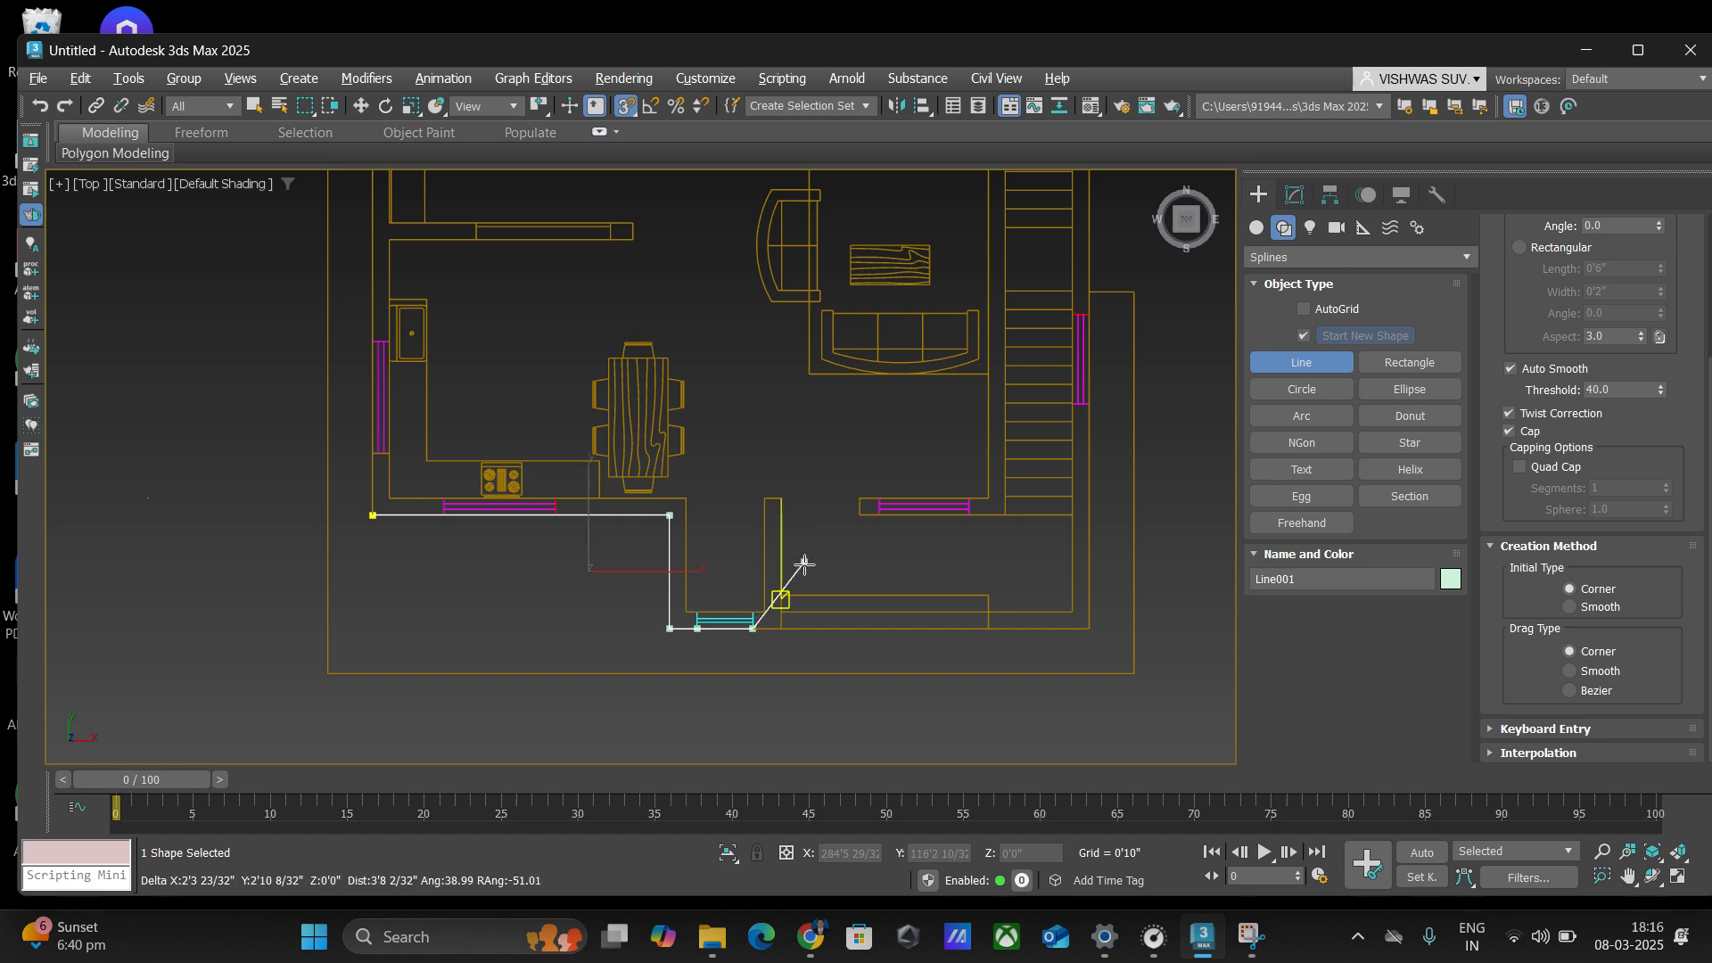
pyautogui.scroll(7, 785, 637)
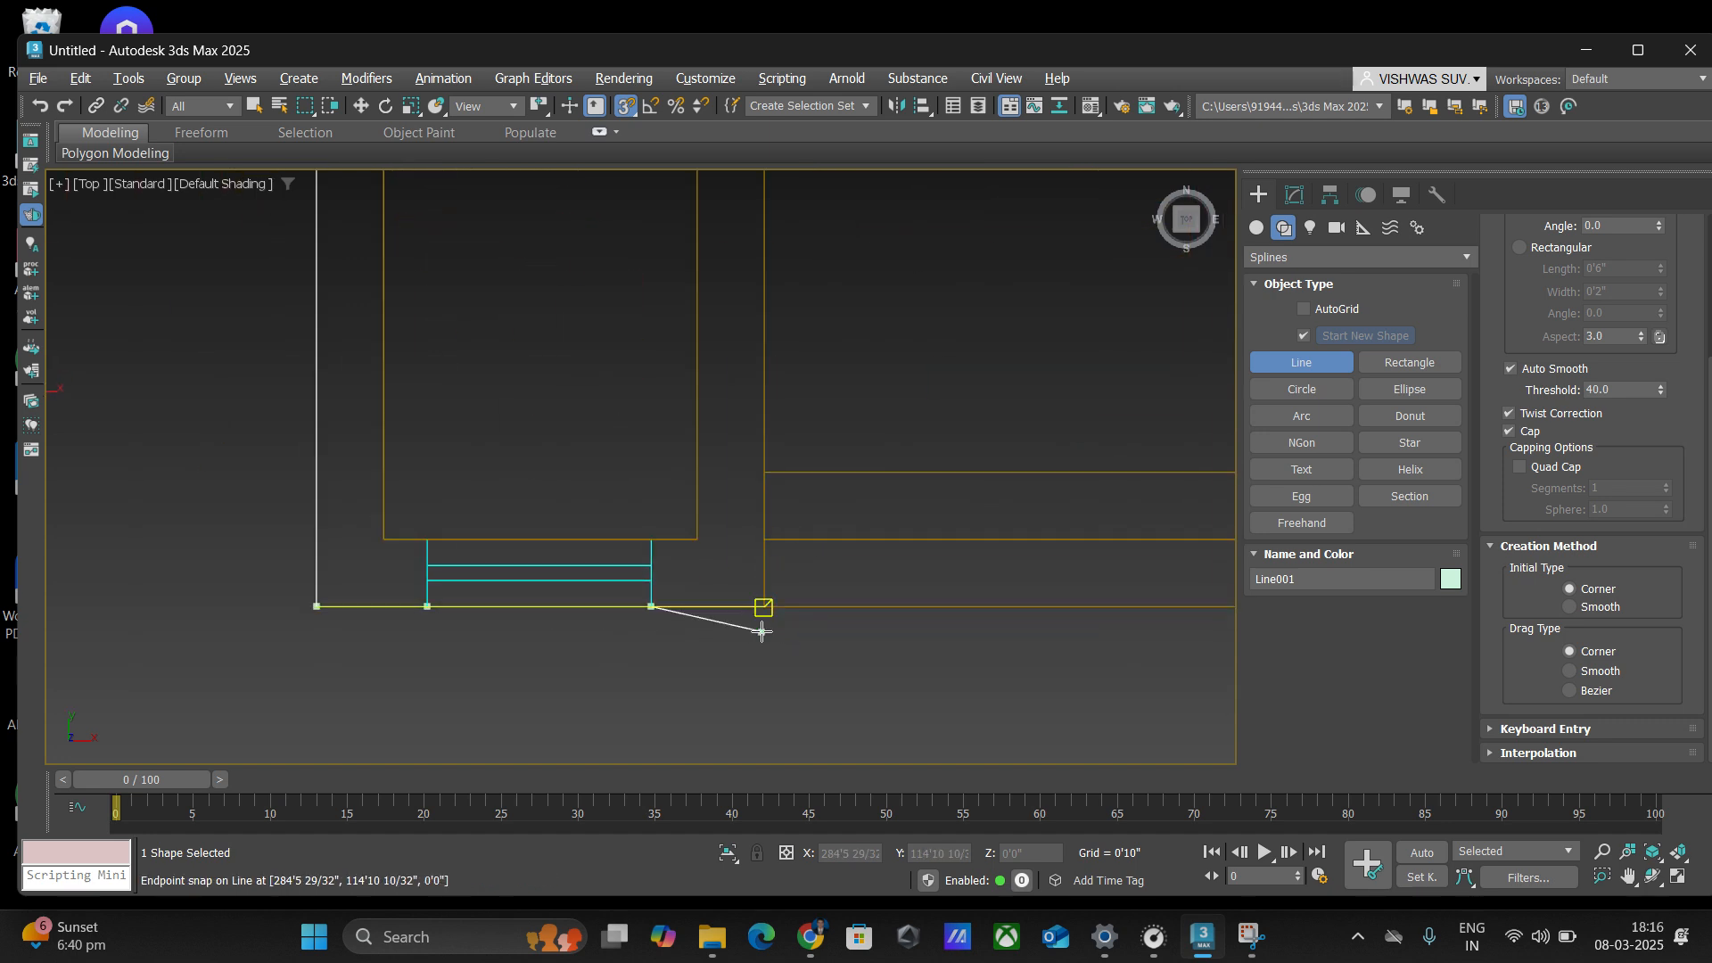
pyautogui.click(765, 607)
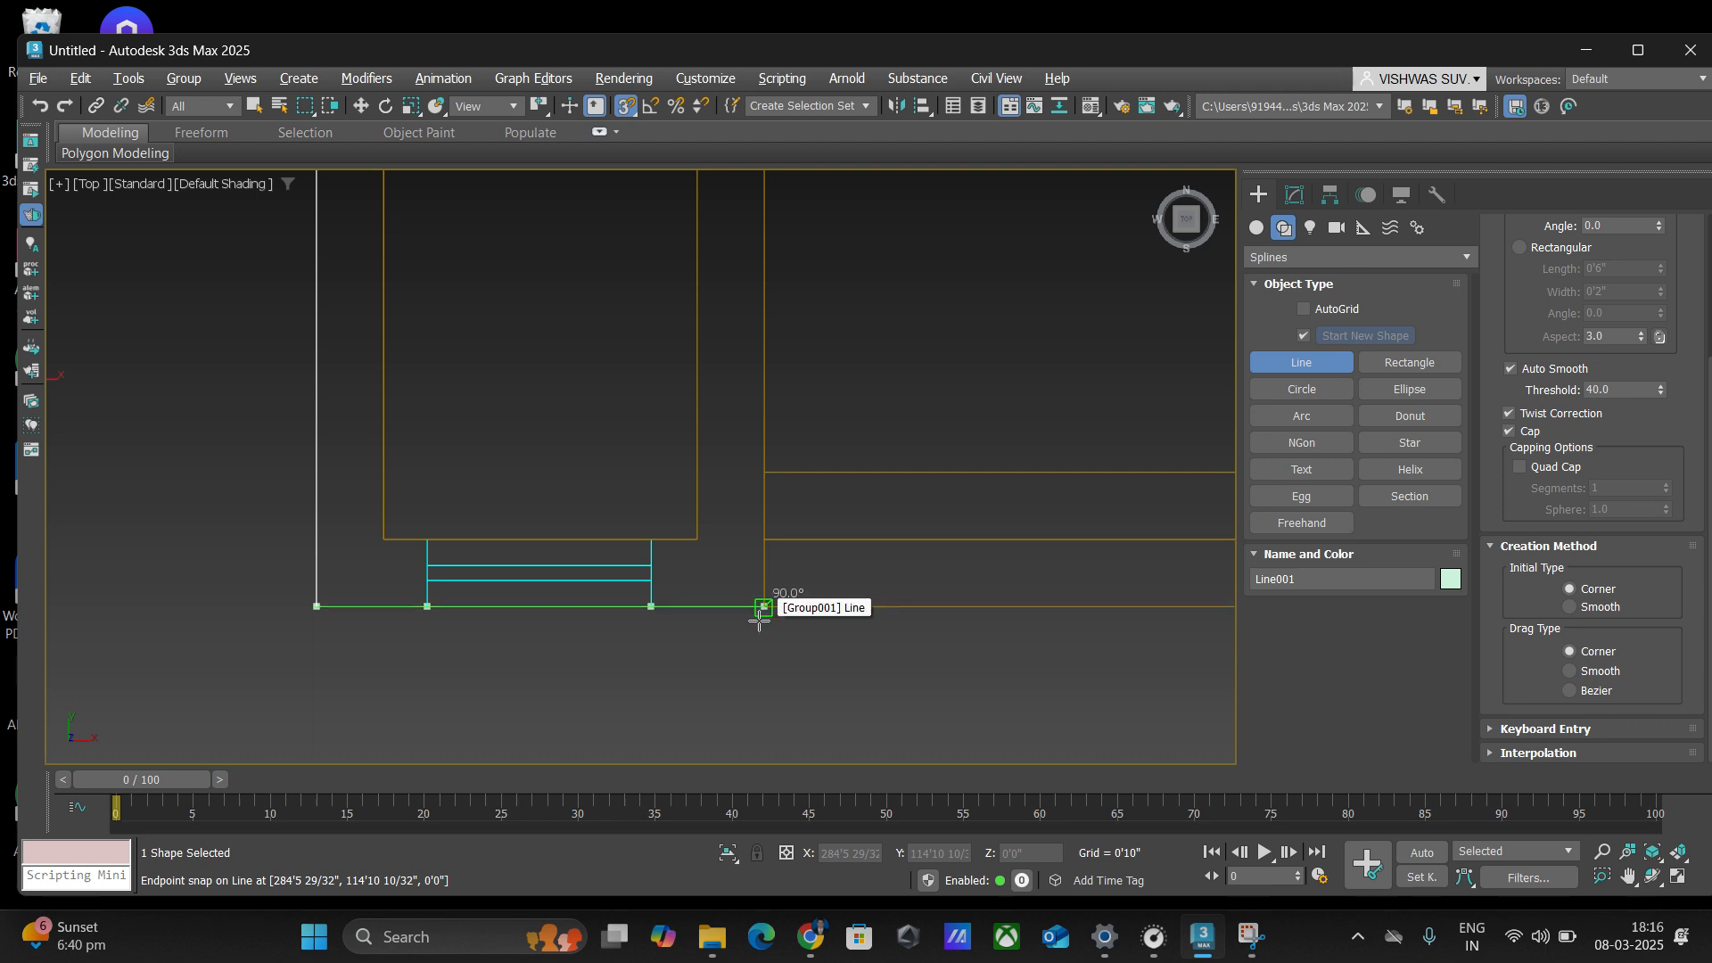
# - Trace up the side of the narrow wall and across the doorway gap to the corner of the living room window wall
pyautogui.scroll(-5, 766, 517)
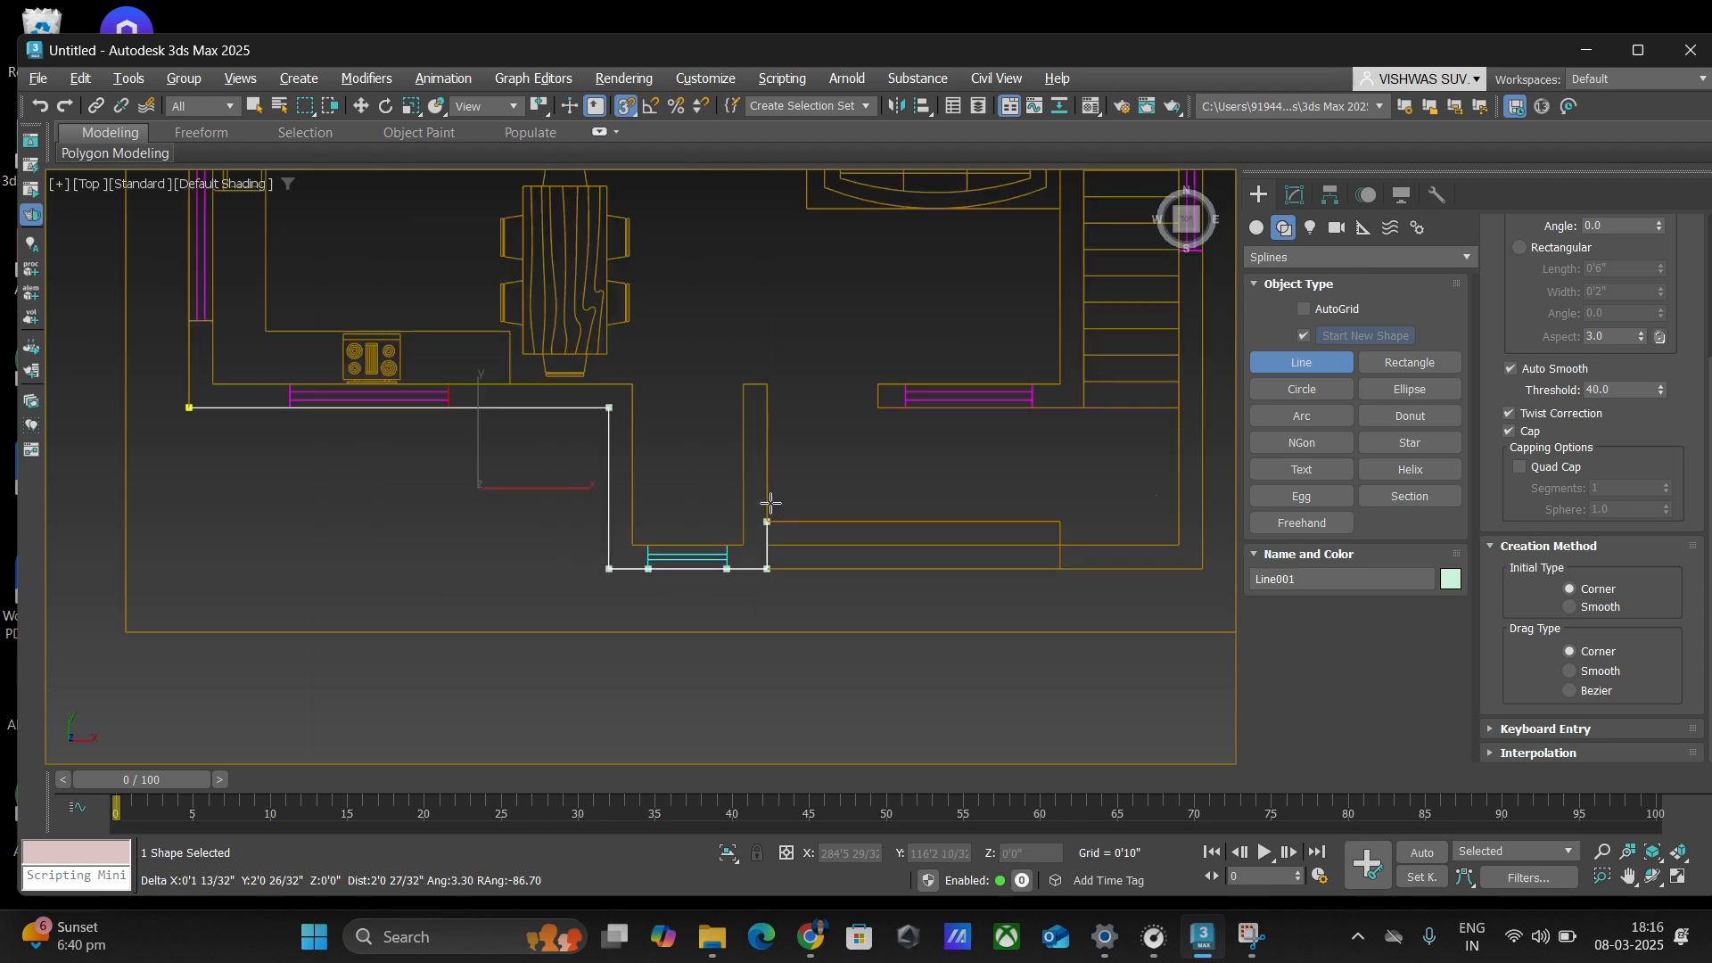
pyautogui.scroll(4, 793, 375)
pyautogui.scroll(3, 834, 490)
pyautogui.scroll(-1, 803, 477)
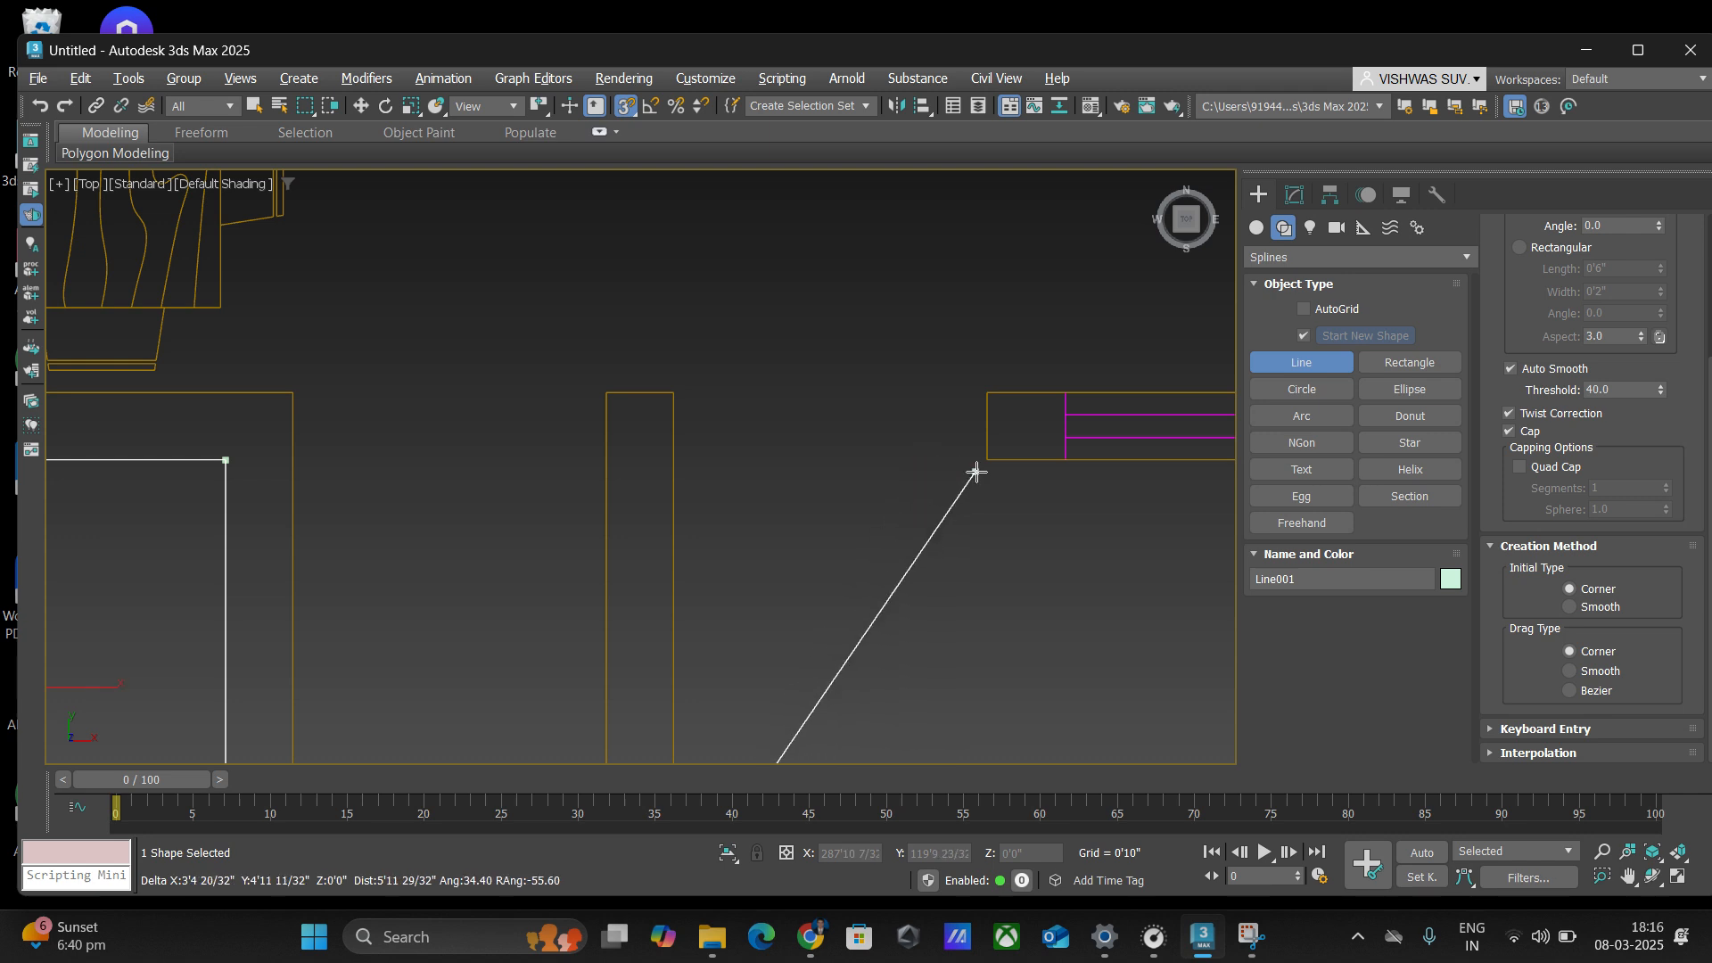
pyautogui.click(673, 460)
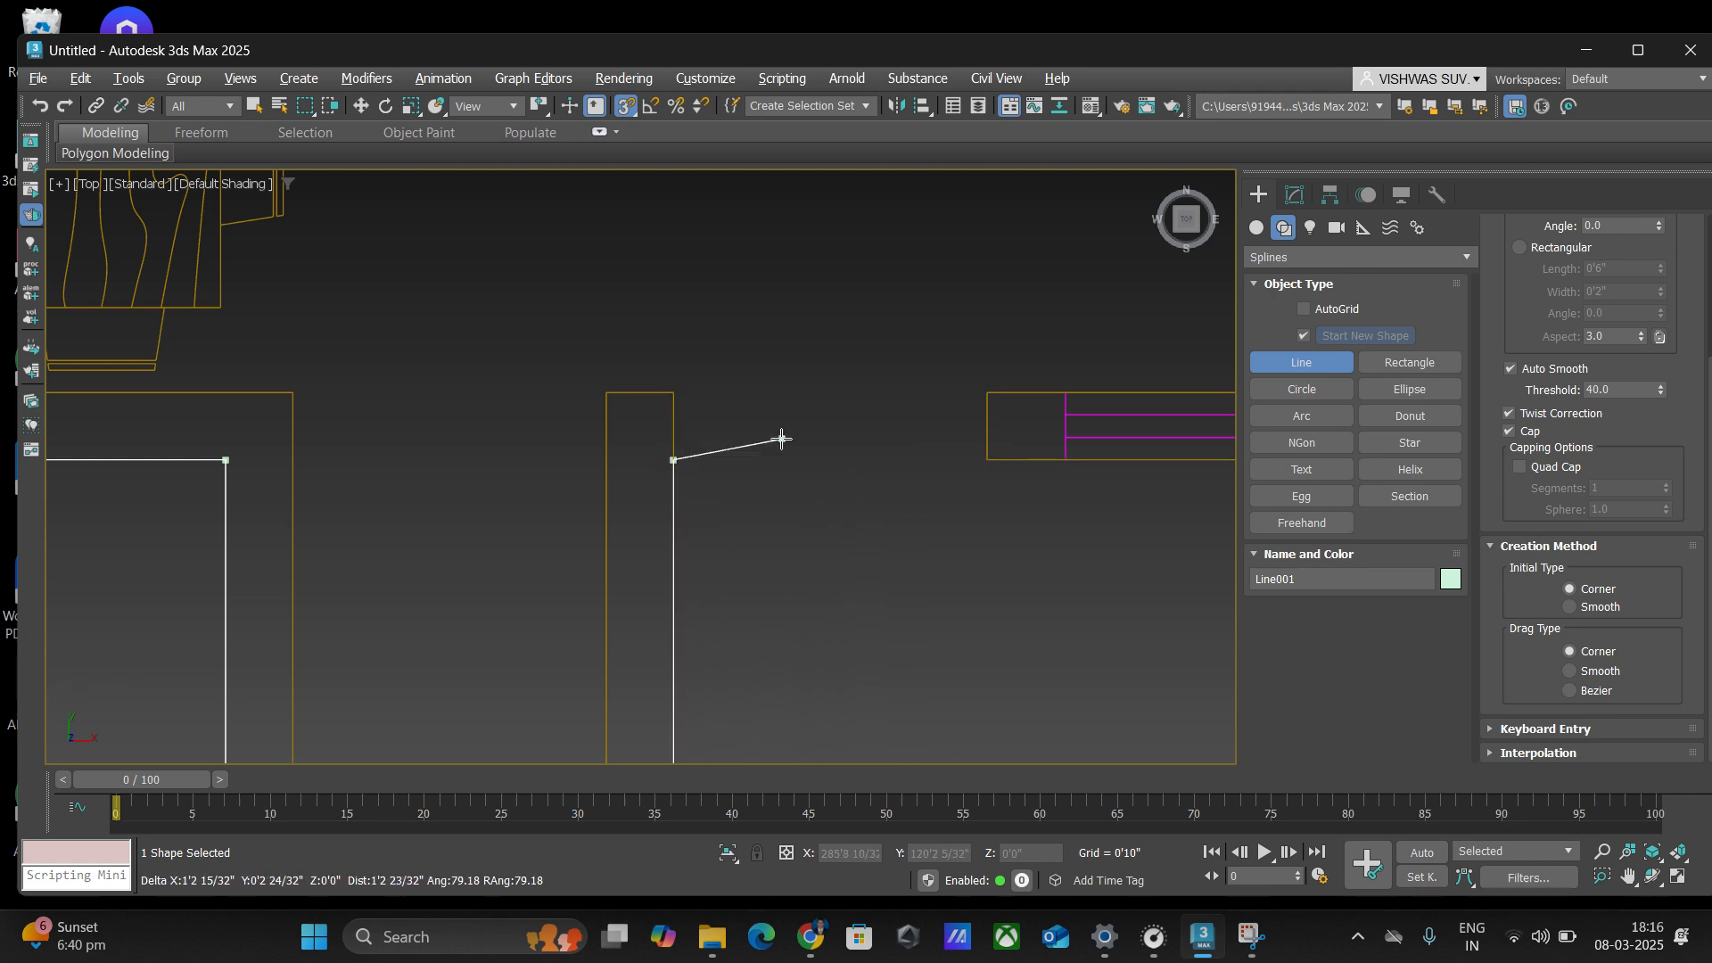
pyautogui.click(987, 461)
# - Continue the line along the living room wall with points at both magenta window edges and at the staircase corner
pyautogui.scroll(-5, 947, 461)
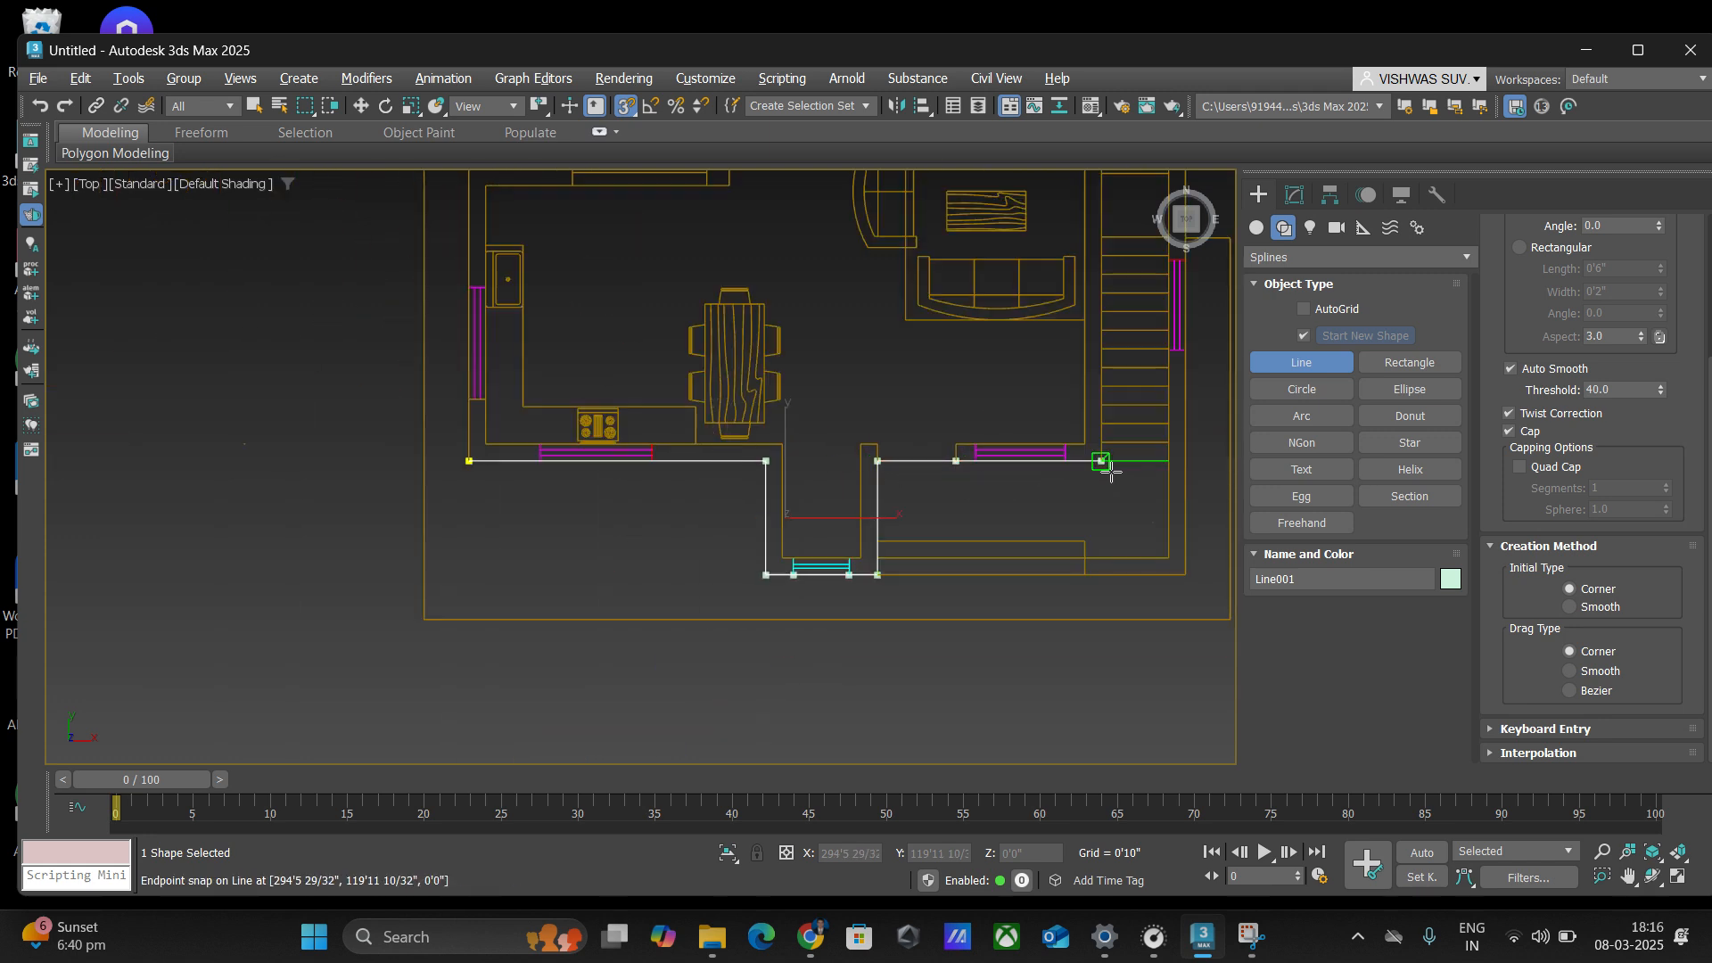
pyautogui.scroll(4, 1111, 472)
pyautogui.scroll(4, 726, 439)
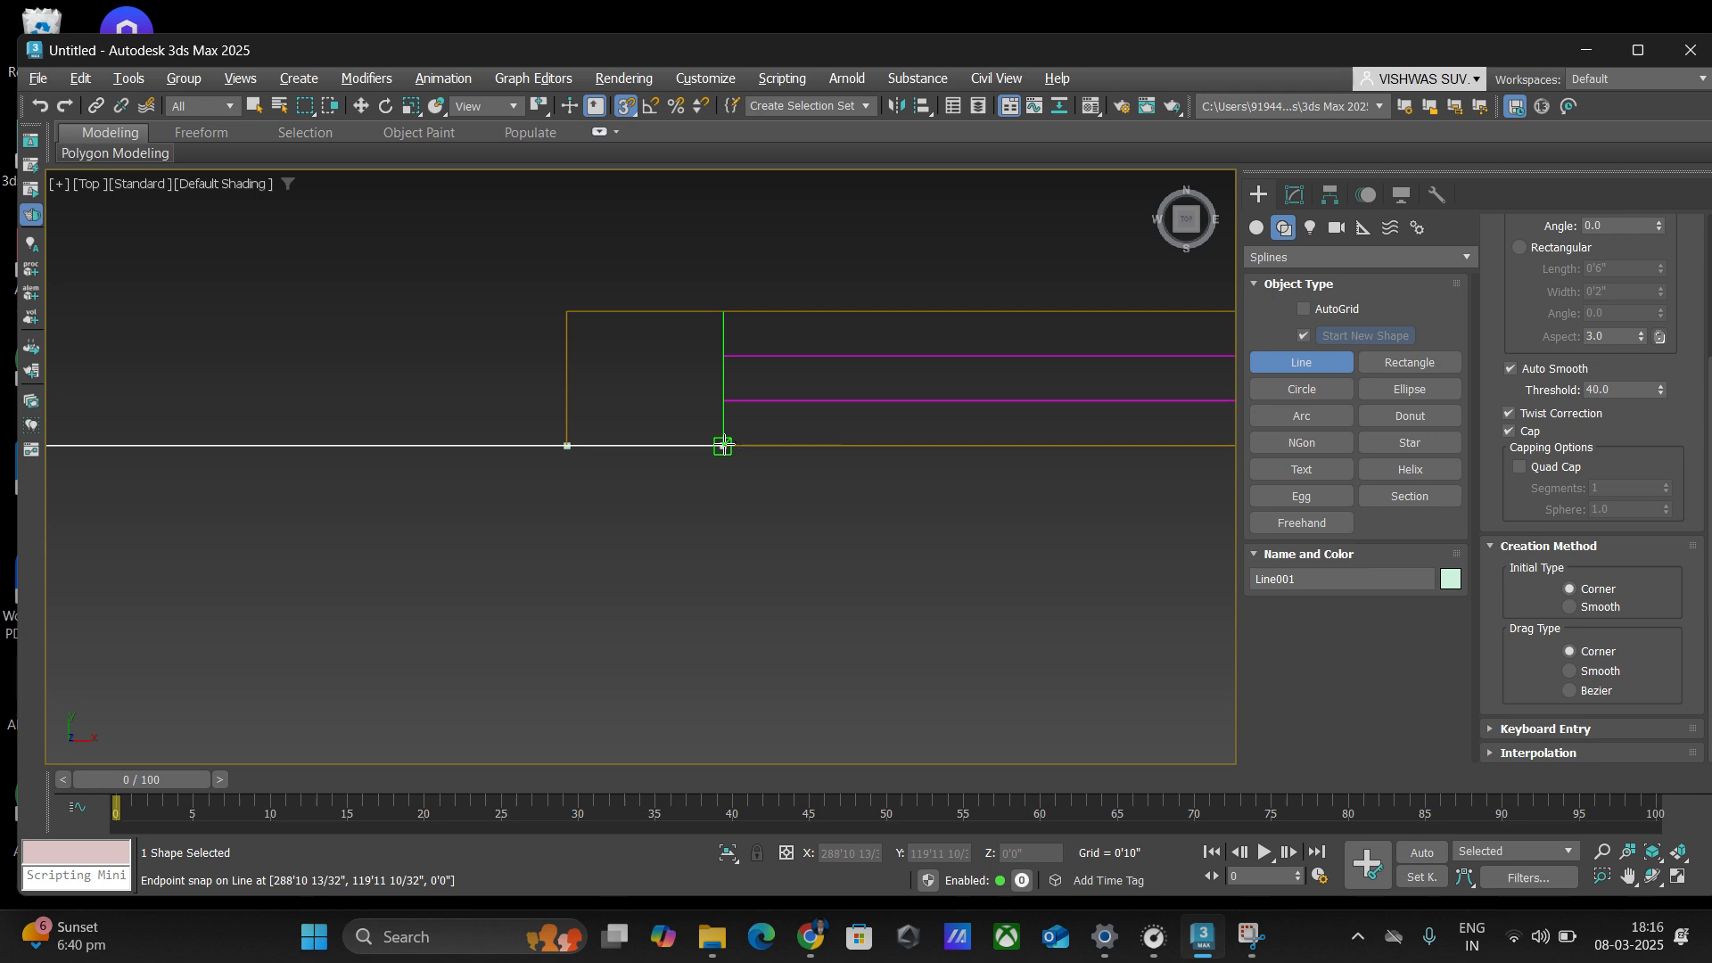
pyautogui.click(723, 445)
pyautogui.scroll(-4, 723, 446)
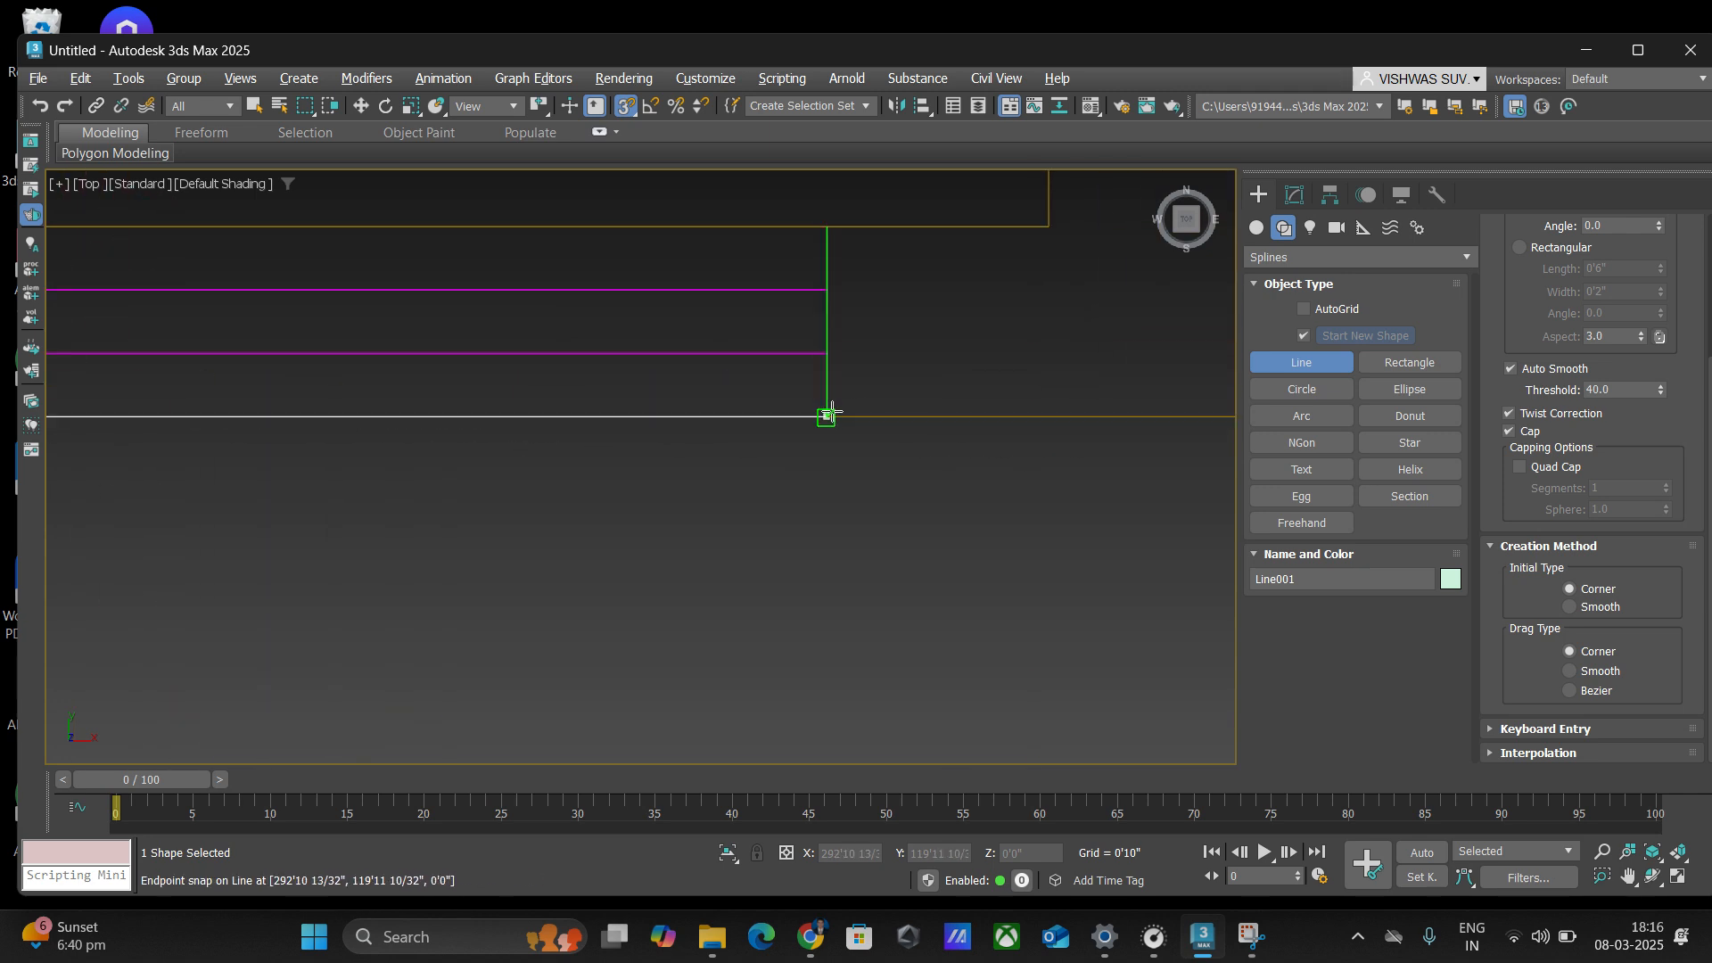
pyautogui.scroll(-5, 828, 412)
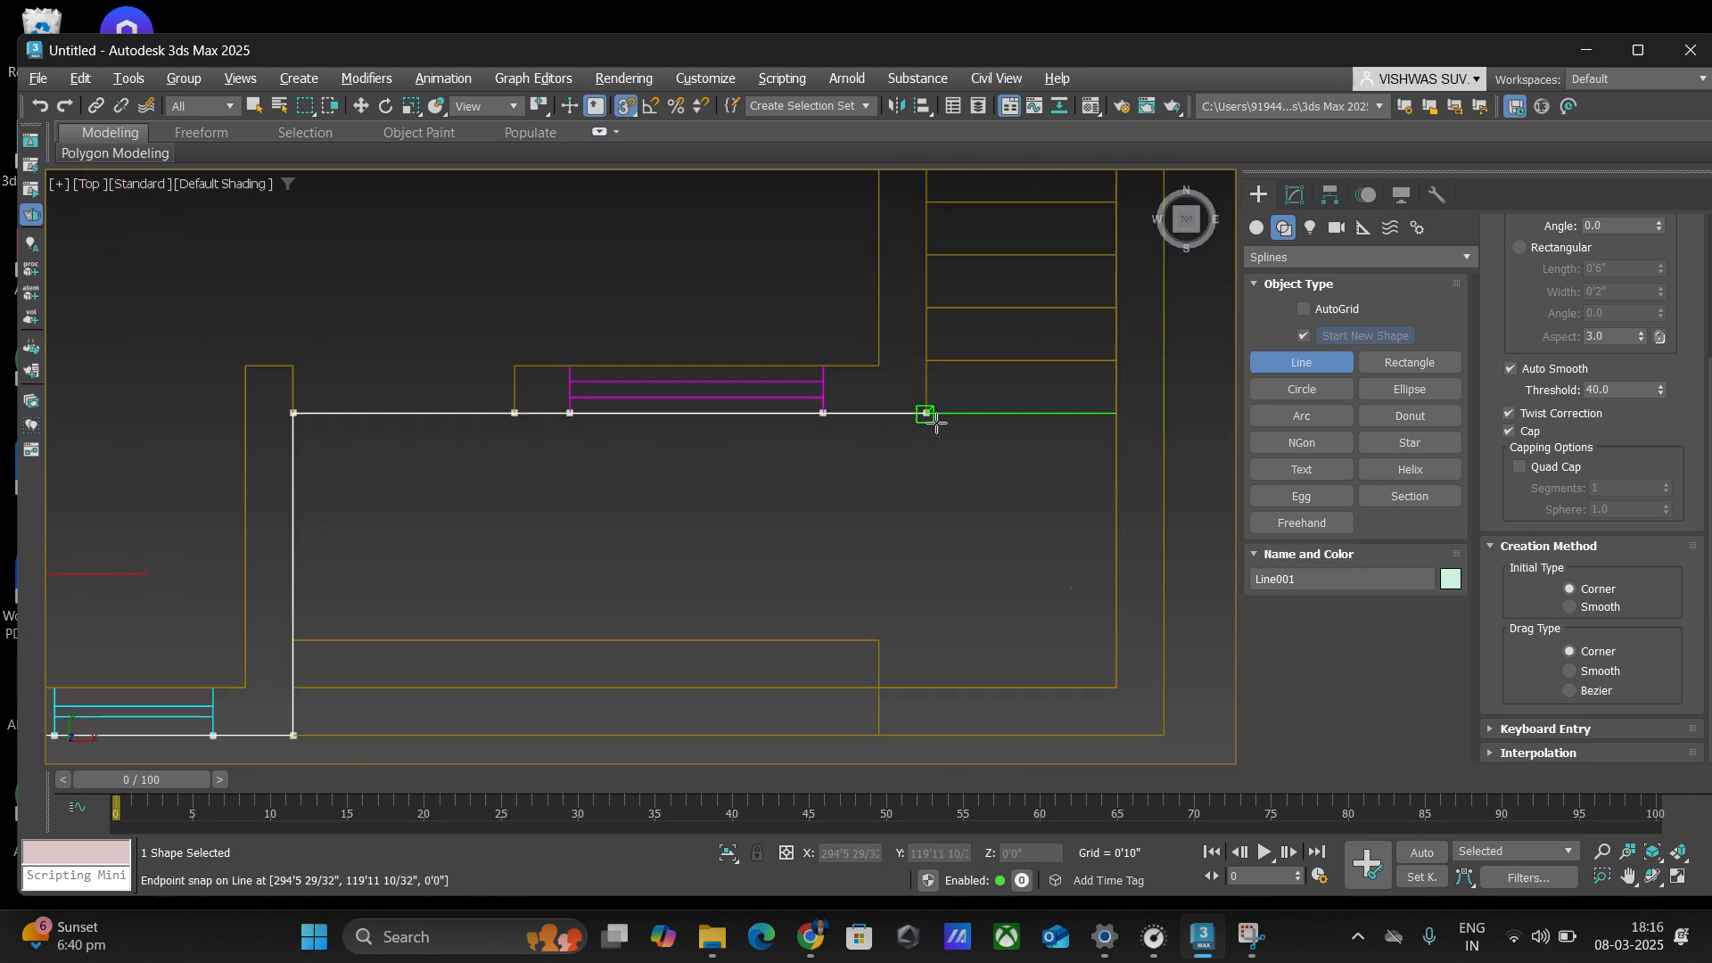
pyautogui.scroll(-6, 927, 418)
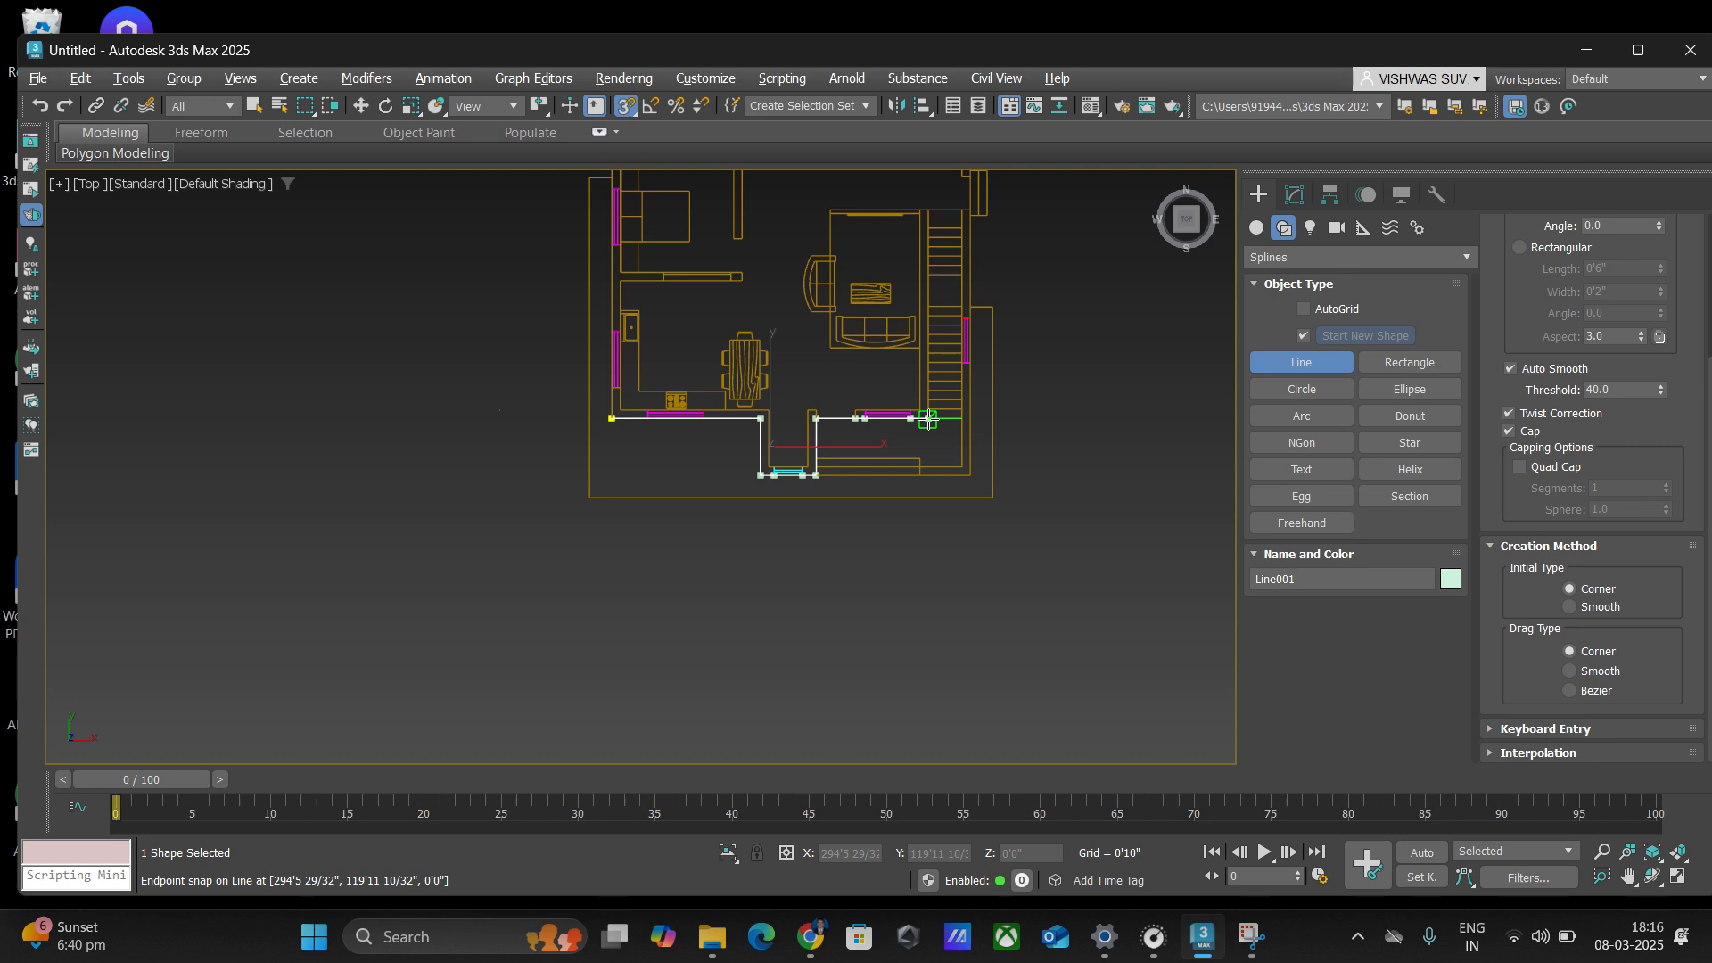
pyautogui.scroll(-2, 929, 417)
pyautogui.click(929, 418)
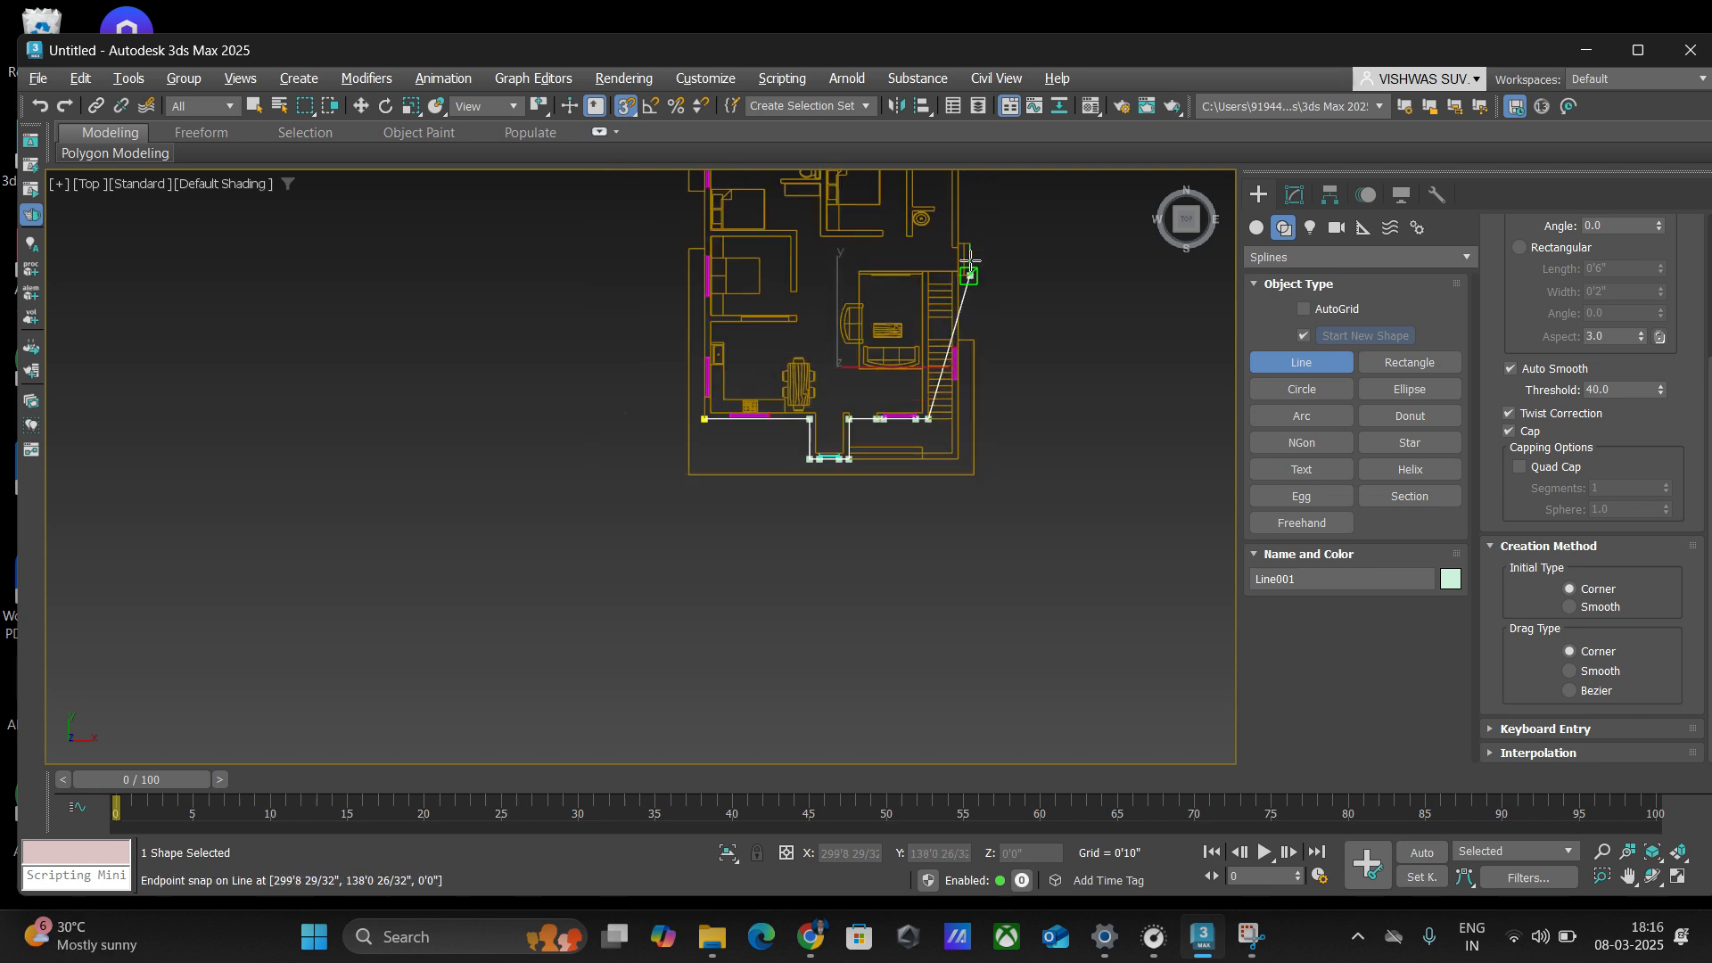
# - Trace up the inner side of the staircase to its upper corner and across to the outer wall
pyautogui.scroll(8, 956, 250)
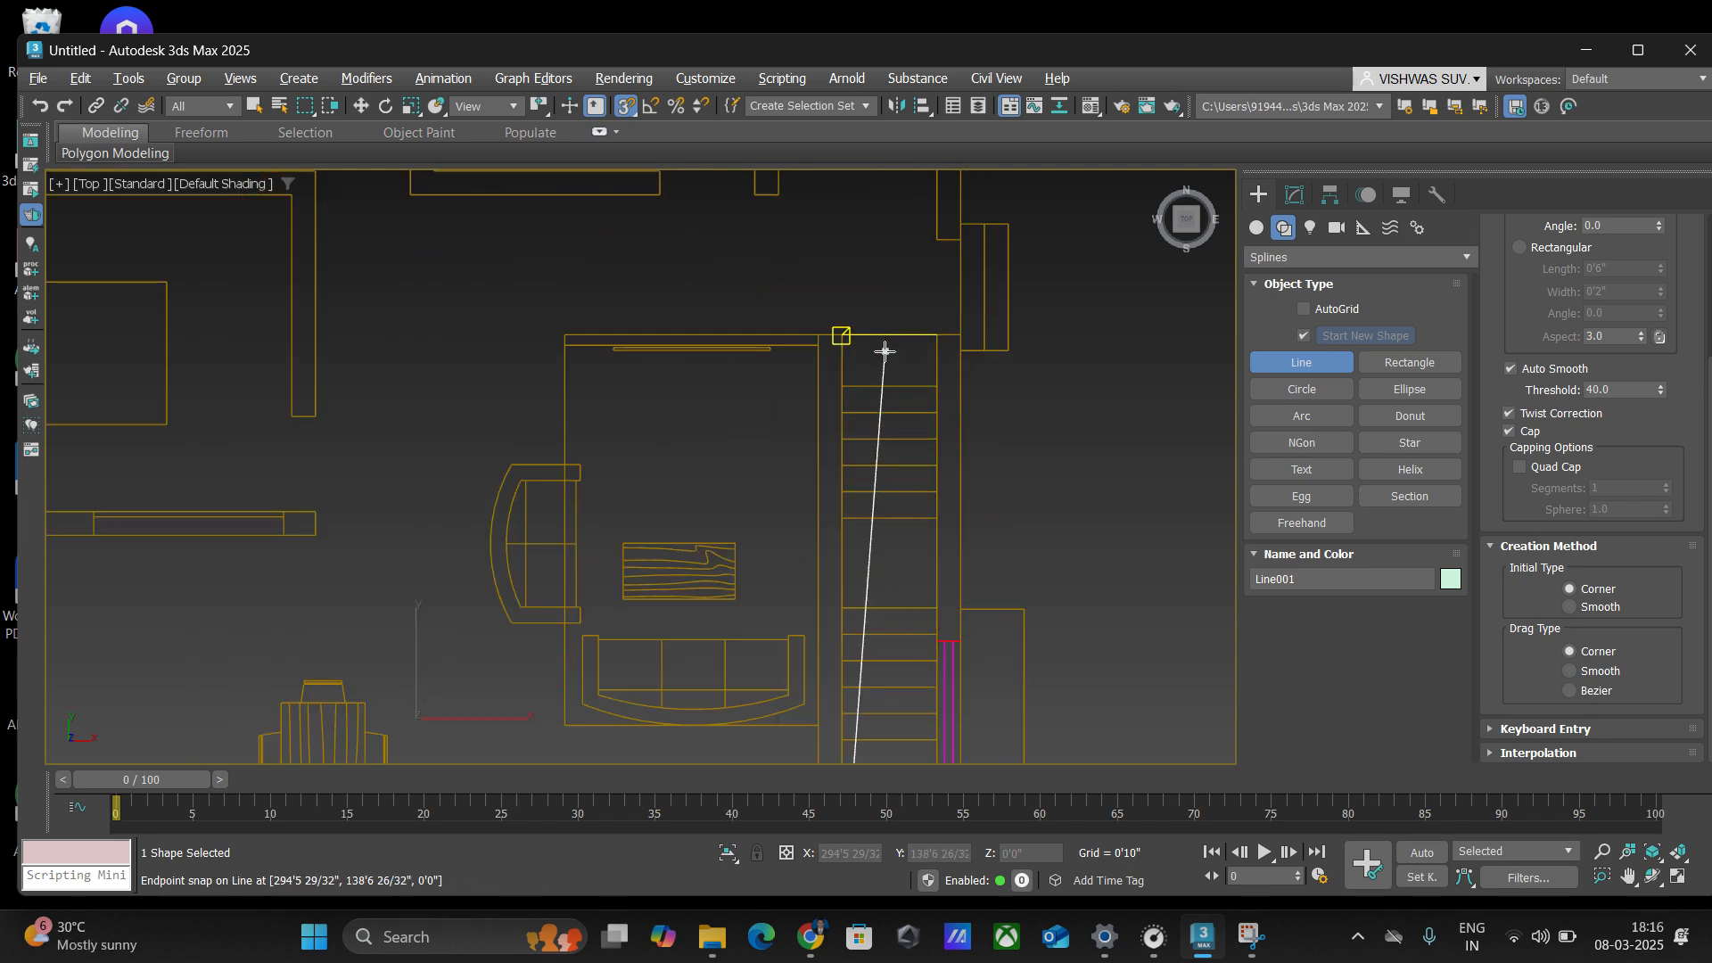
pyautogui.click(798, 319)
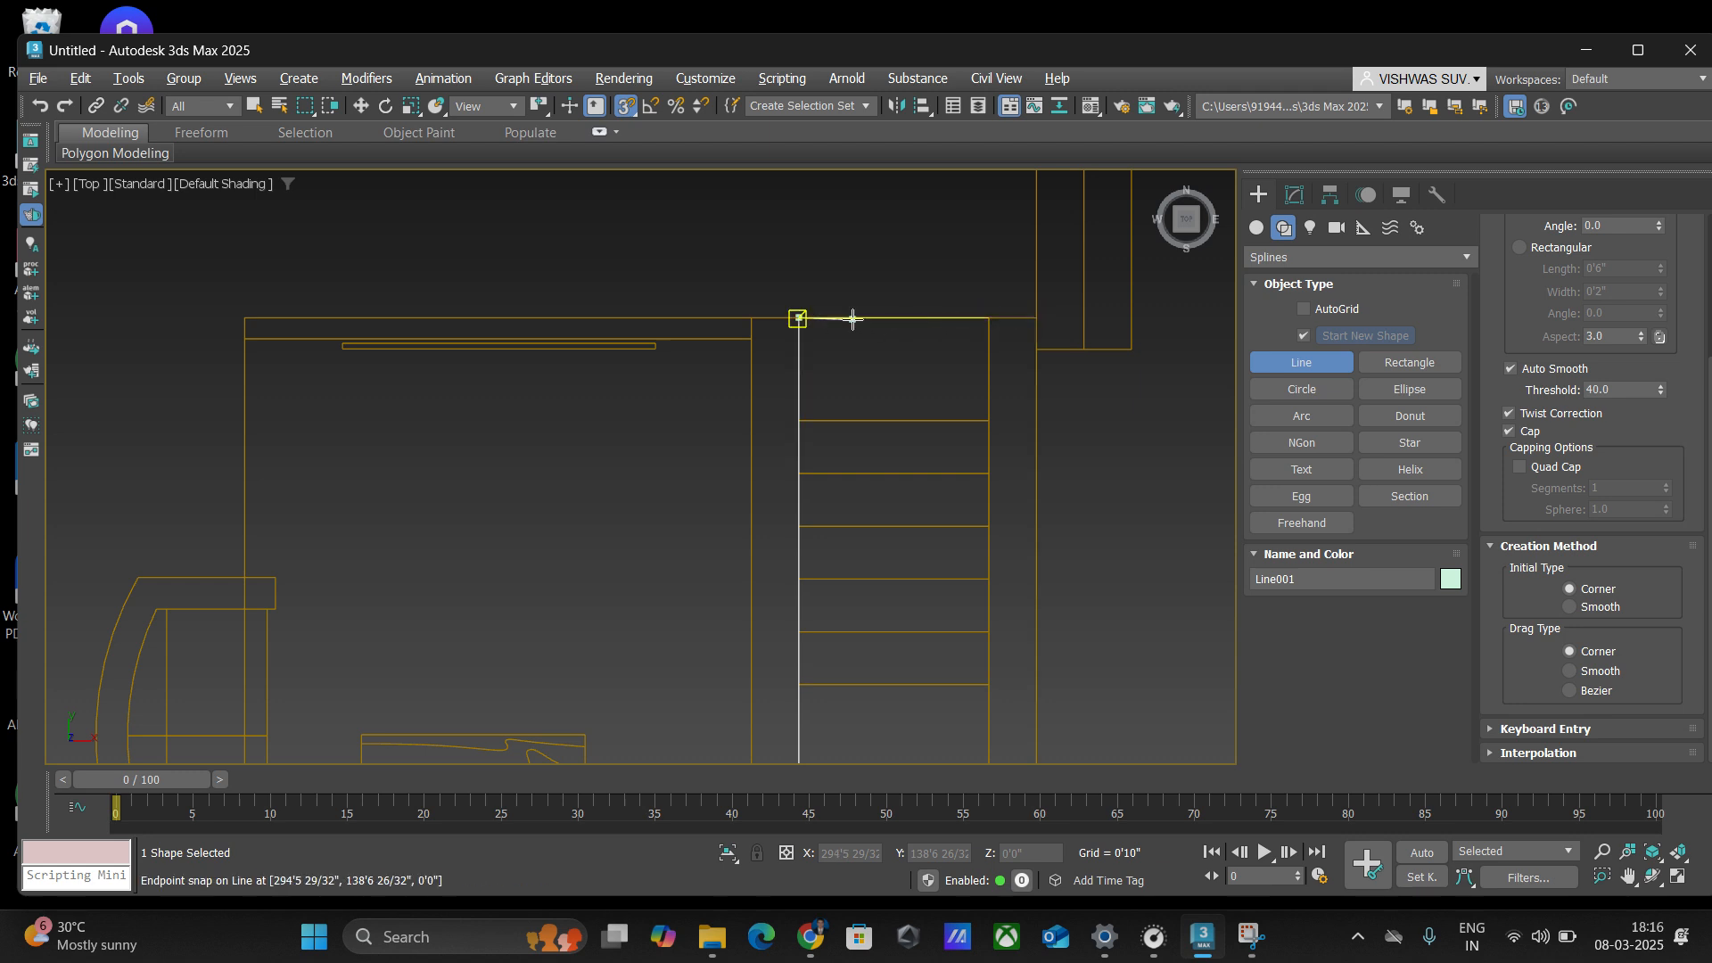
pyautogui.scroll(-5, 848, 318)
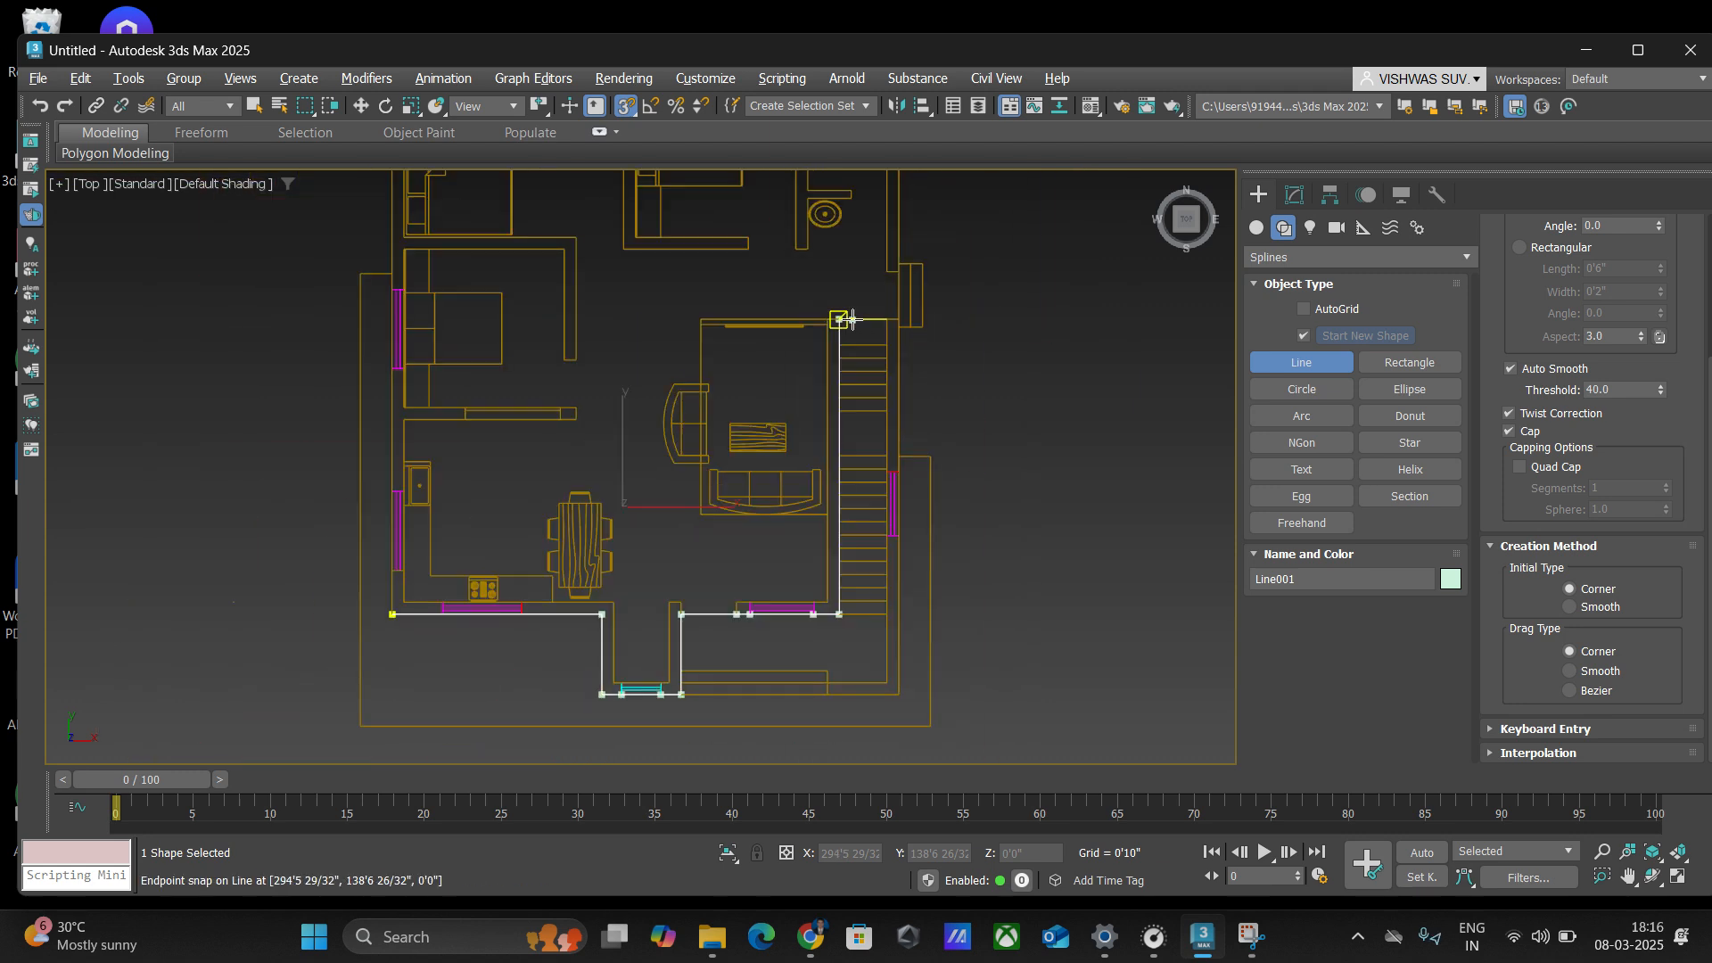
pyautogui.scroll(5, 911, 312)
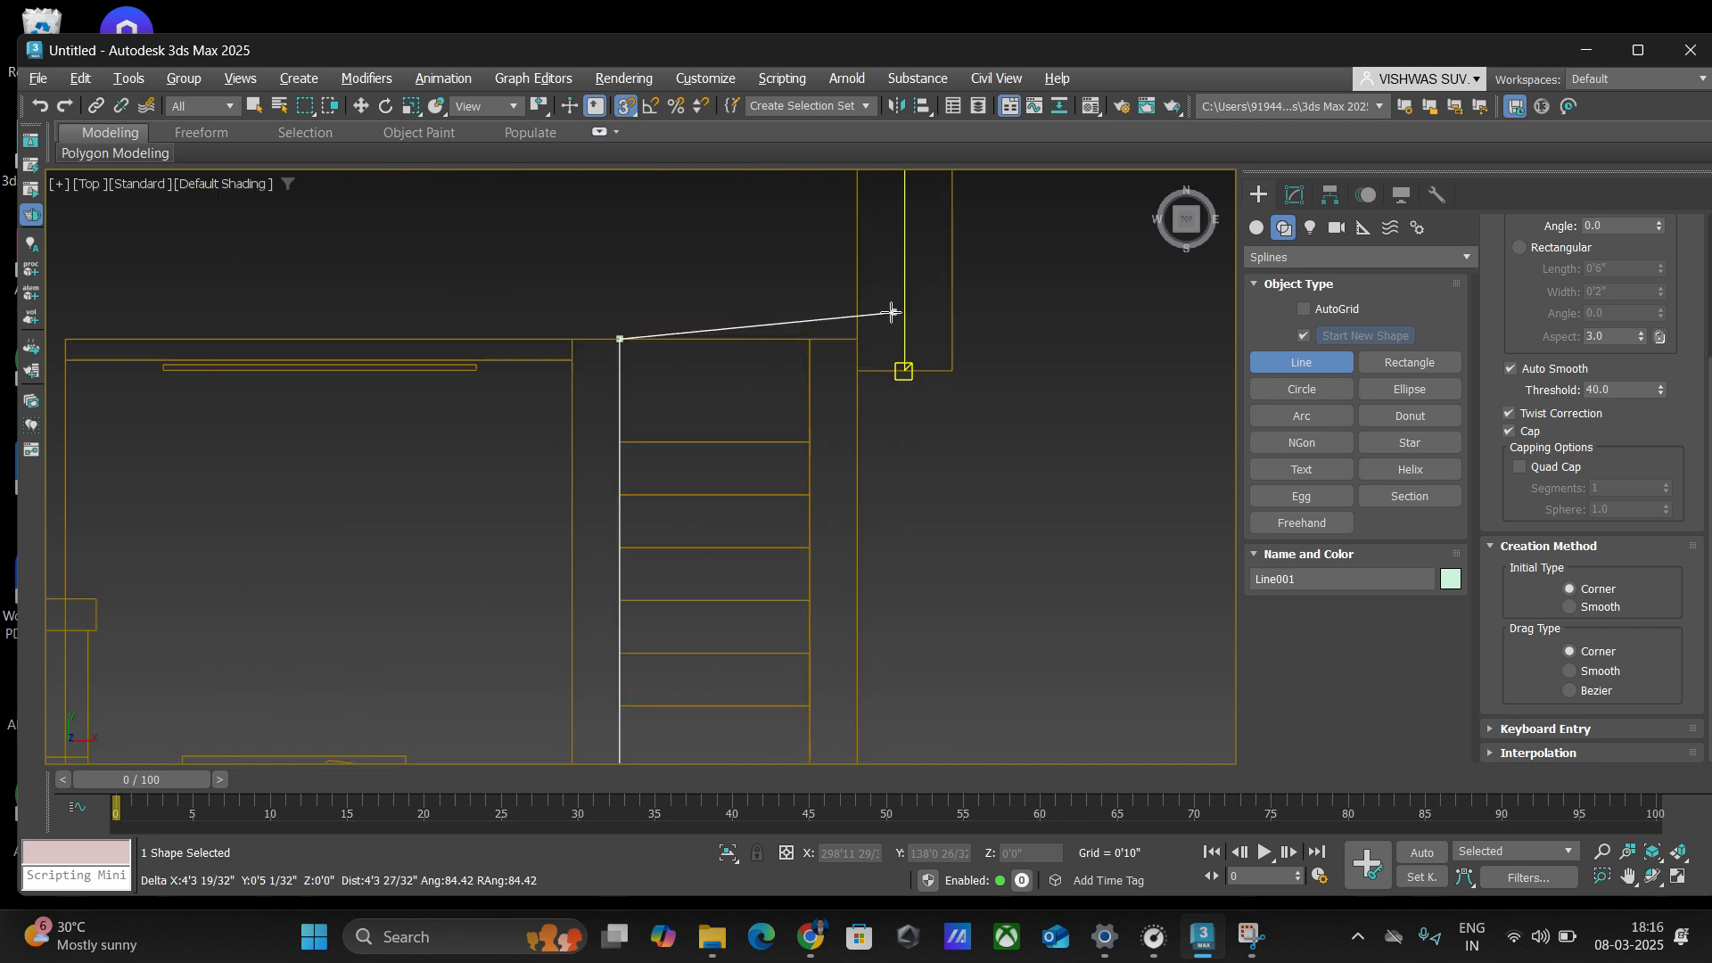
pyautogui.click(860, 339)
# - Trace up the outer wall past the side door opening to the building's outer corner beside the toilet
pyautogui.scroll(-5, 856, 341)
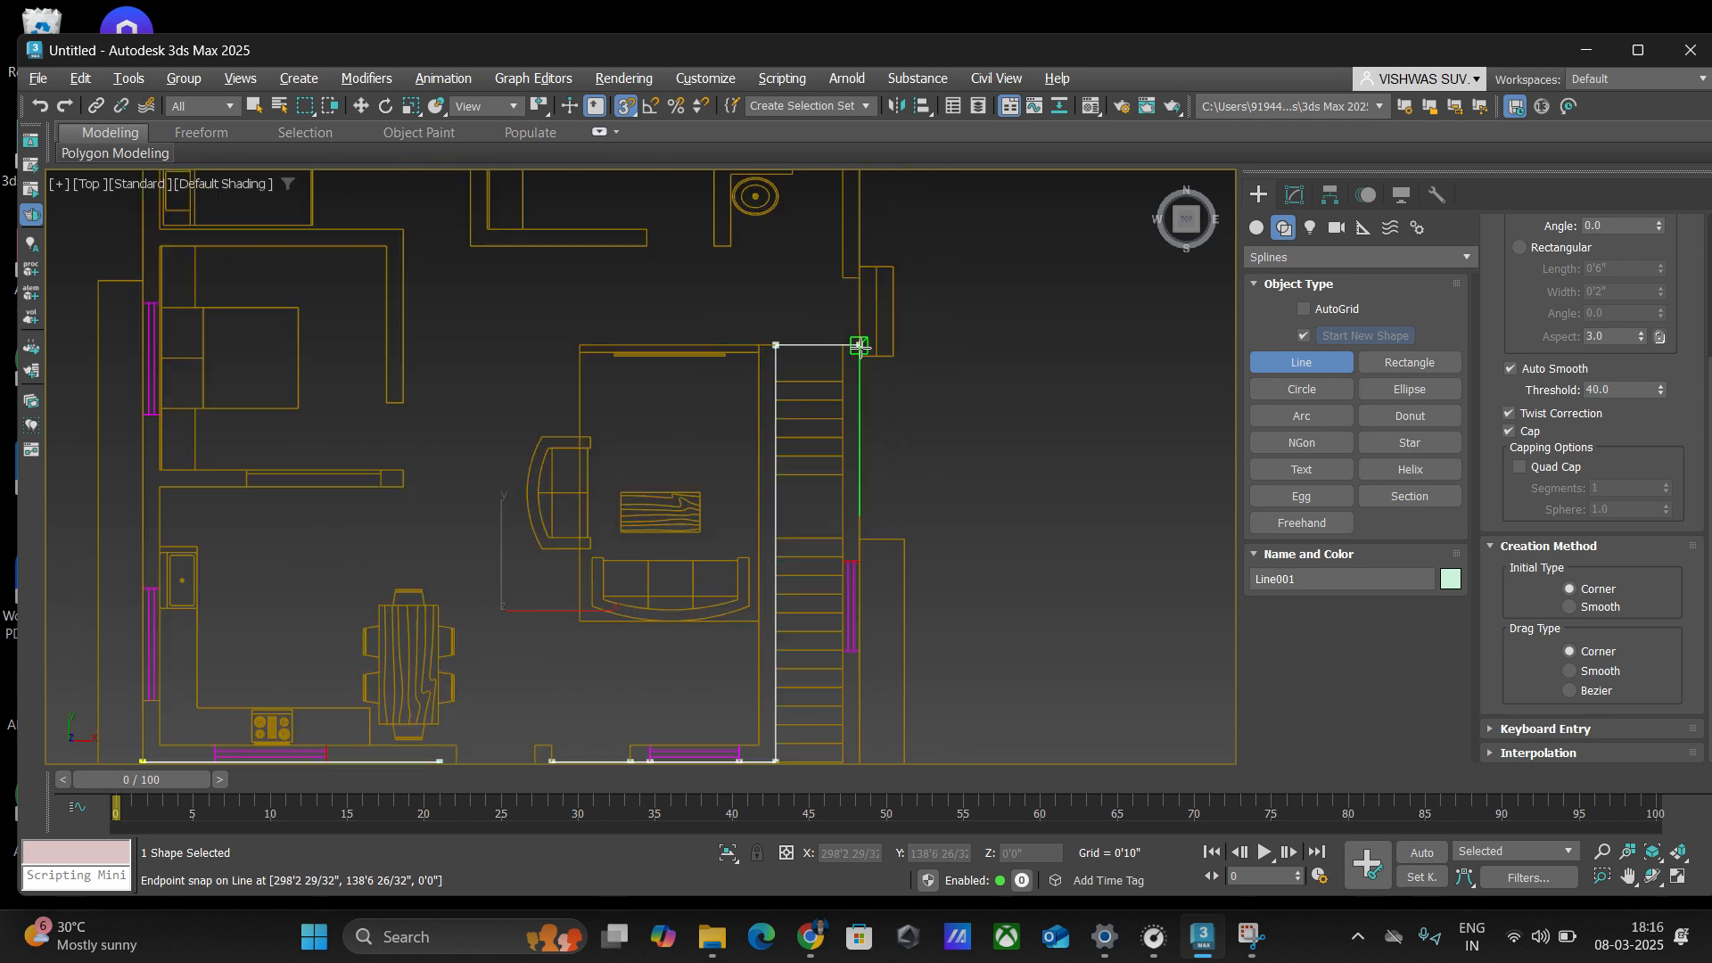
pyautogui.scroll(4, 834, 336)
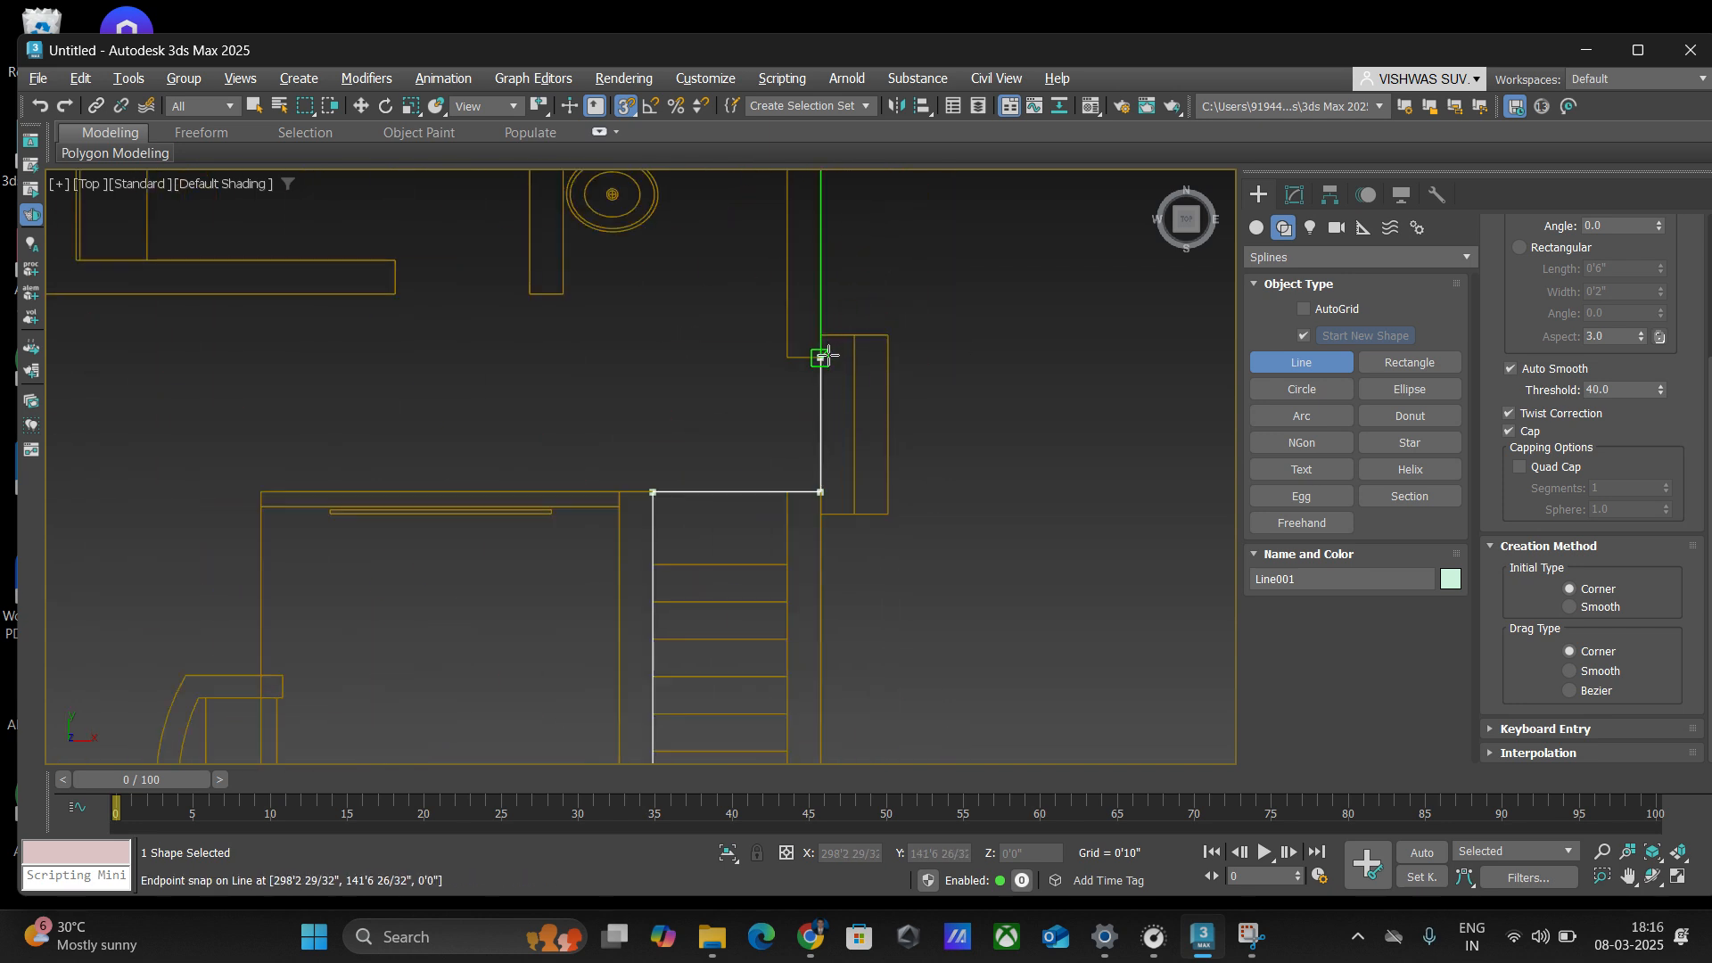
pyautogui.click(820, 359)
pyautogui.scroll(-5, 816, 362)
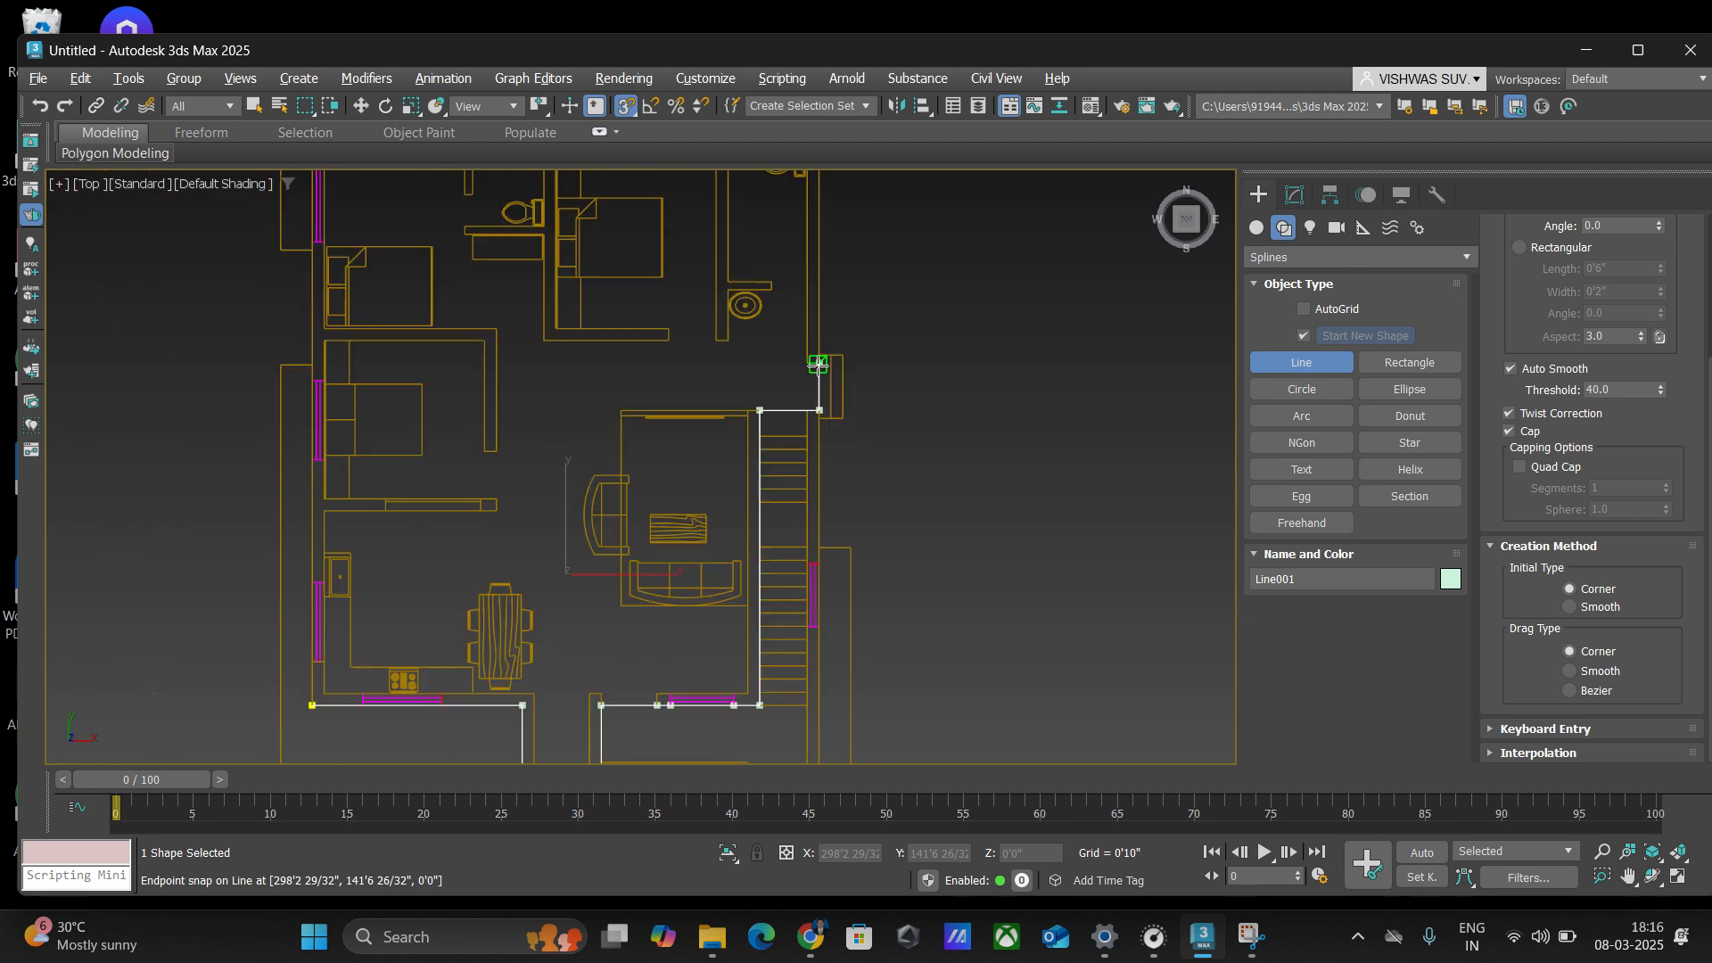
pyautogui.scroll(7, 832, 249)
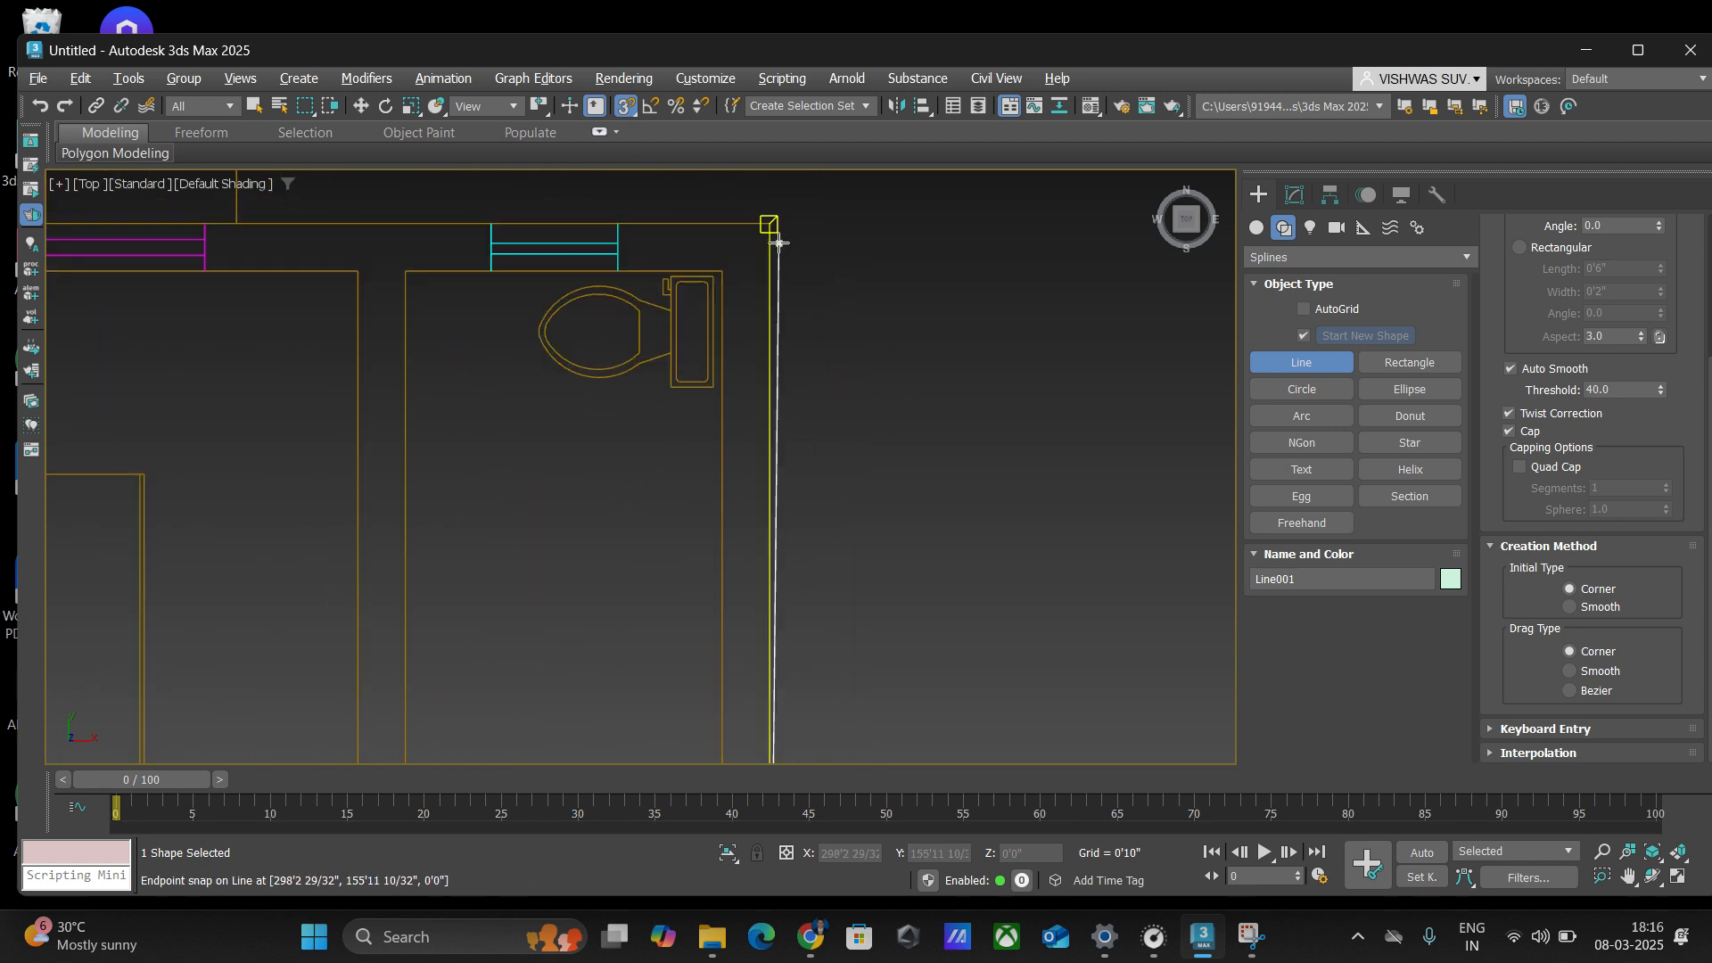
pyautogui.click(771, 226)
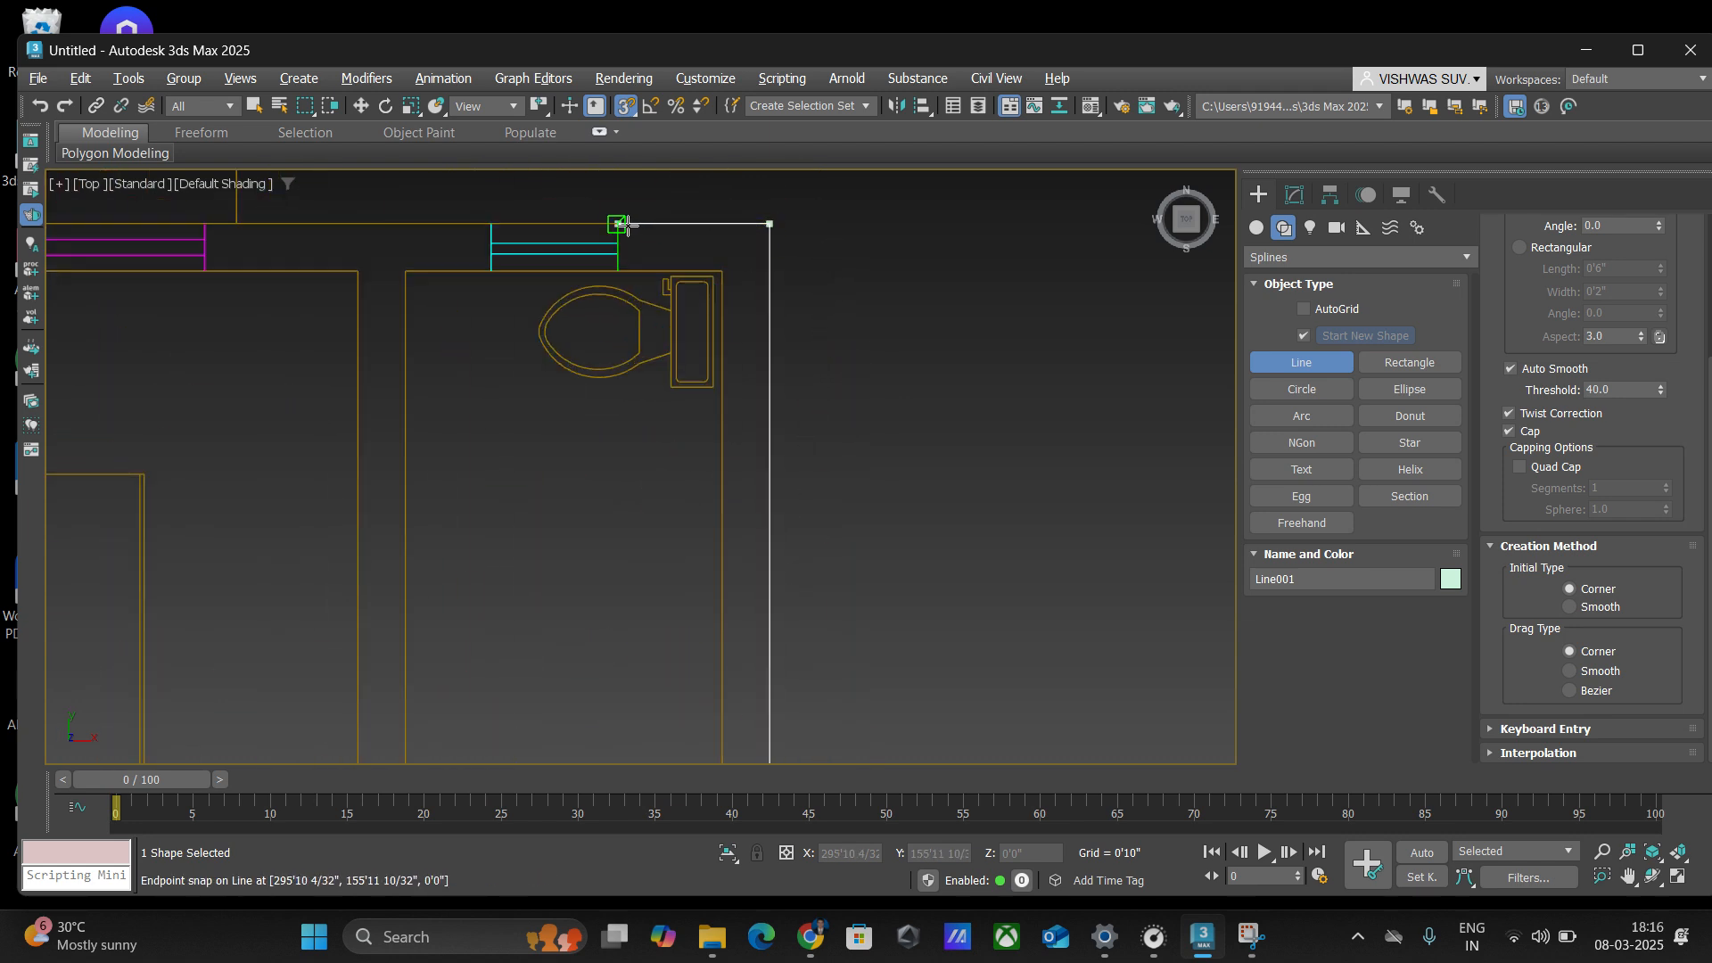
# - Continue the line along the upper outer wall with points at both edges of the toilet's cyan opening and the bedroom's magenta window
pyautogui.click(621, 226)
pyautogui.click(493, 223)
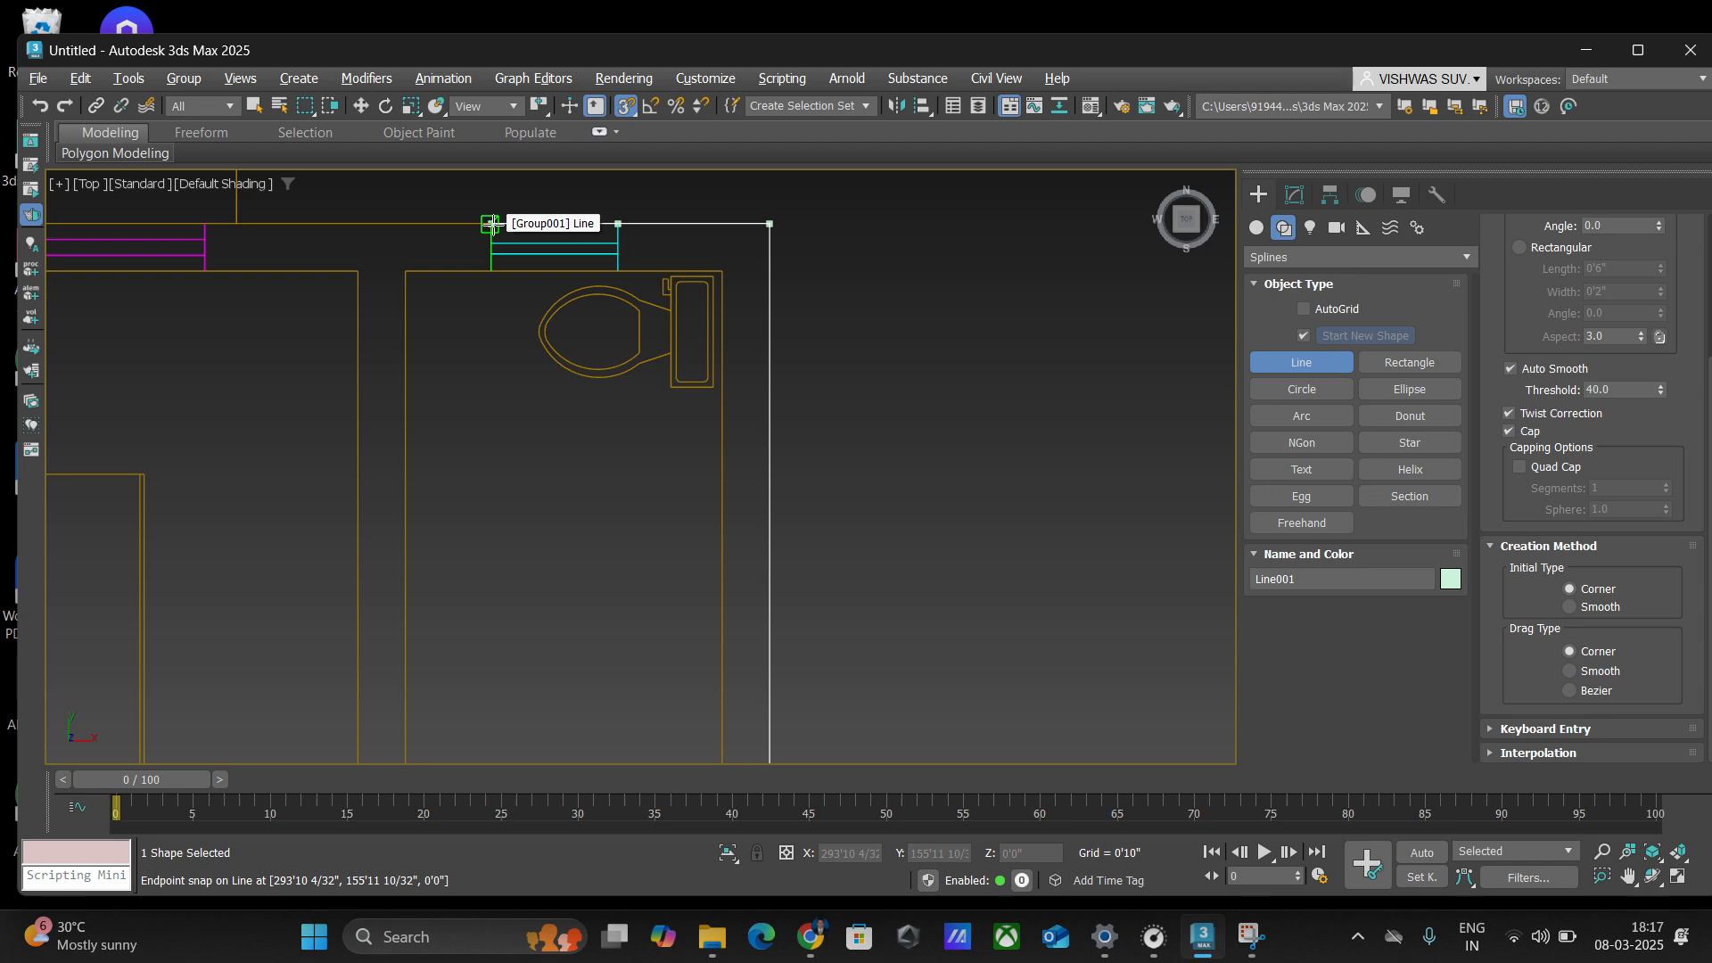
pyautogui.scroll(-5, 499, 227)
pyautogui.scroll(5, 408, 229)
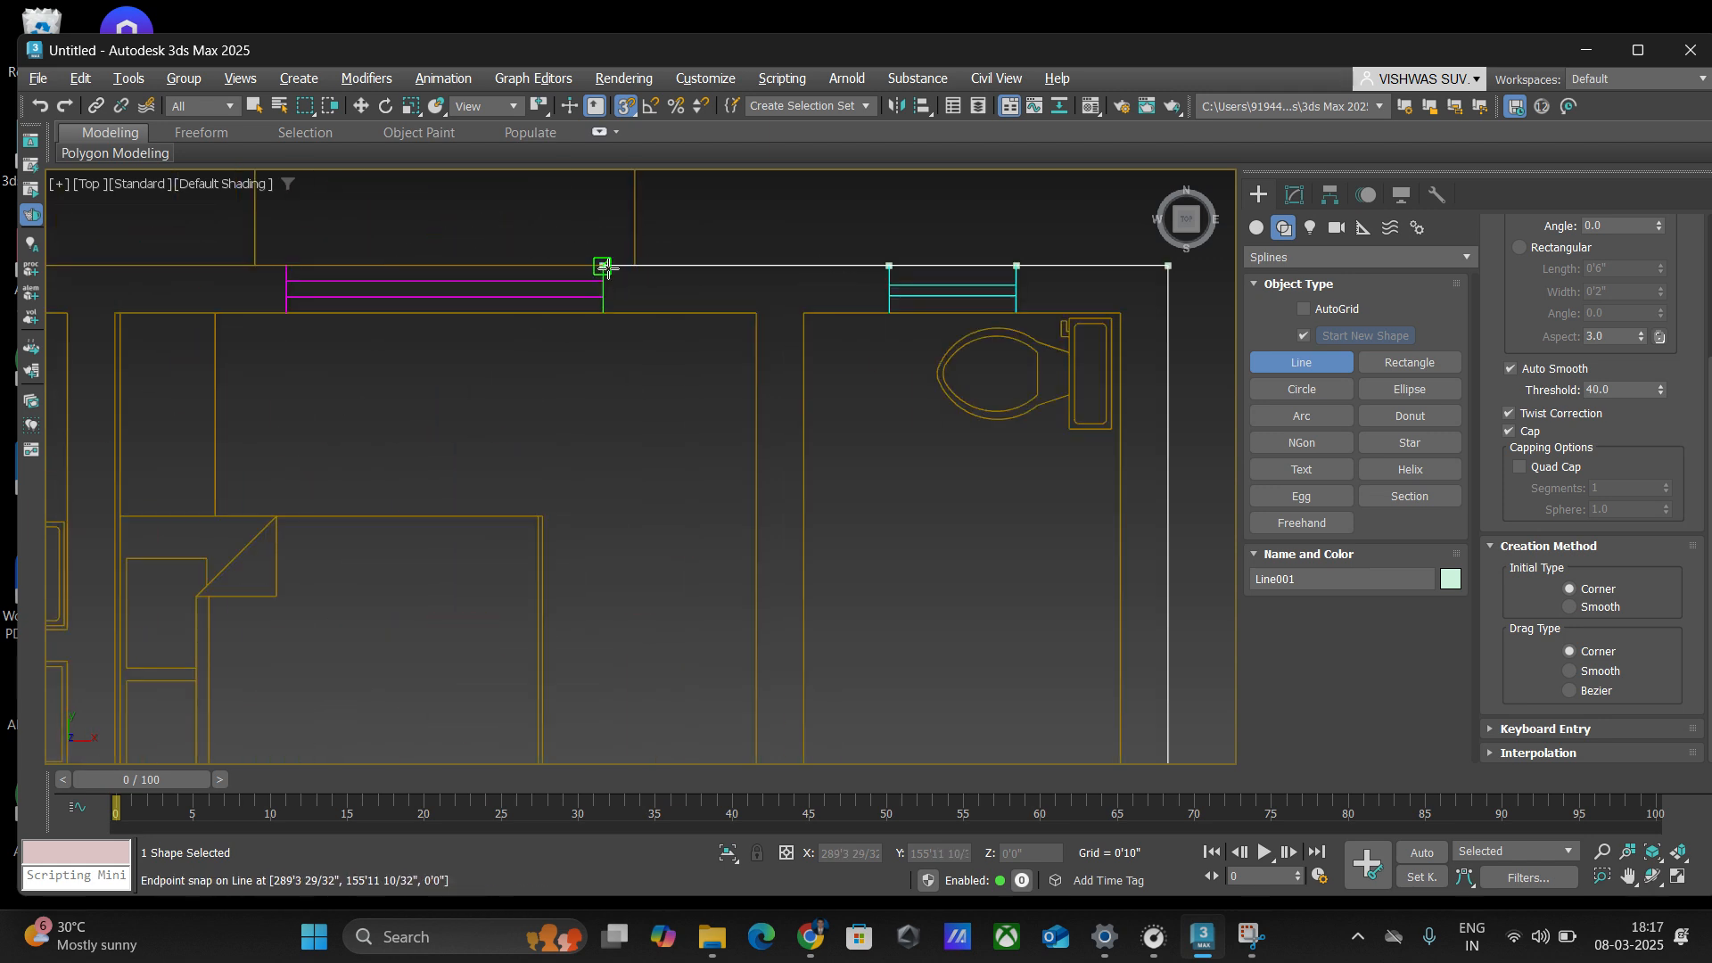
pyautogui.click(604, 266)
pyautogui.click(285, 265)
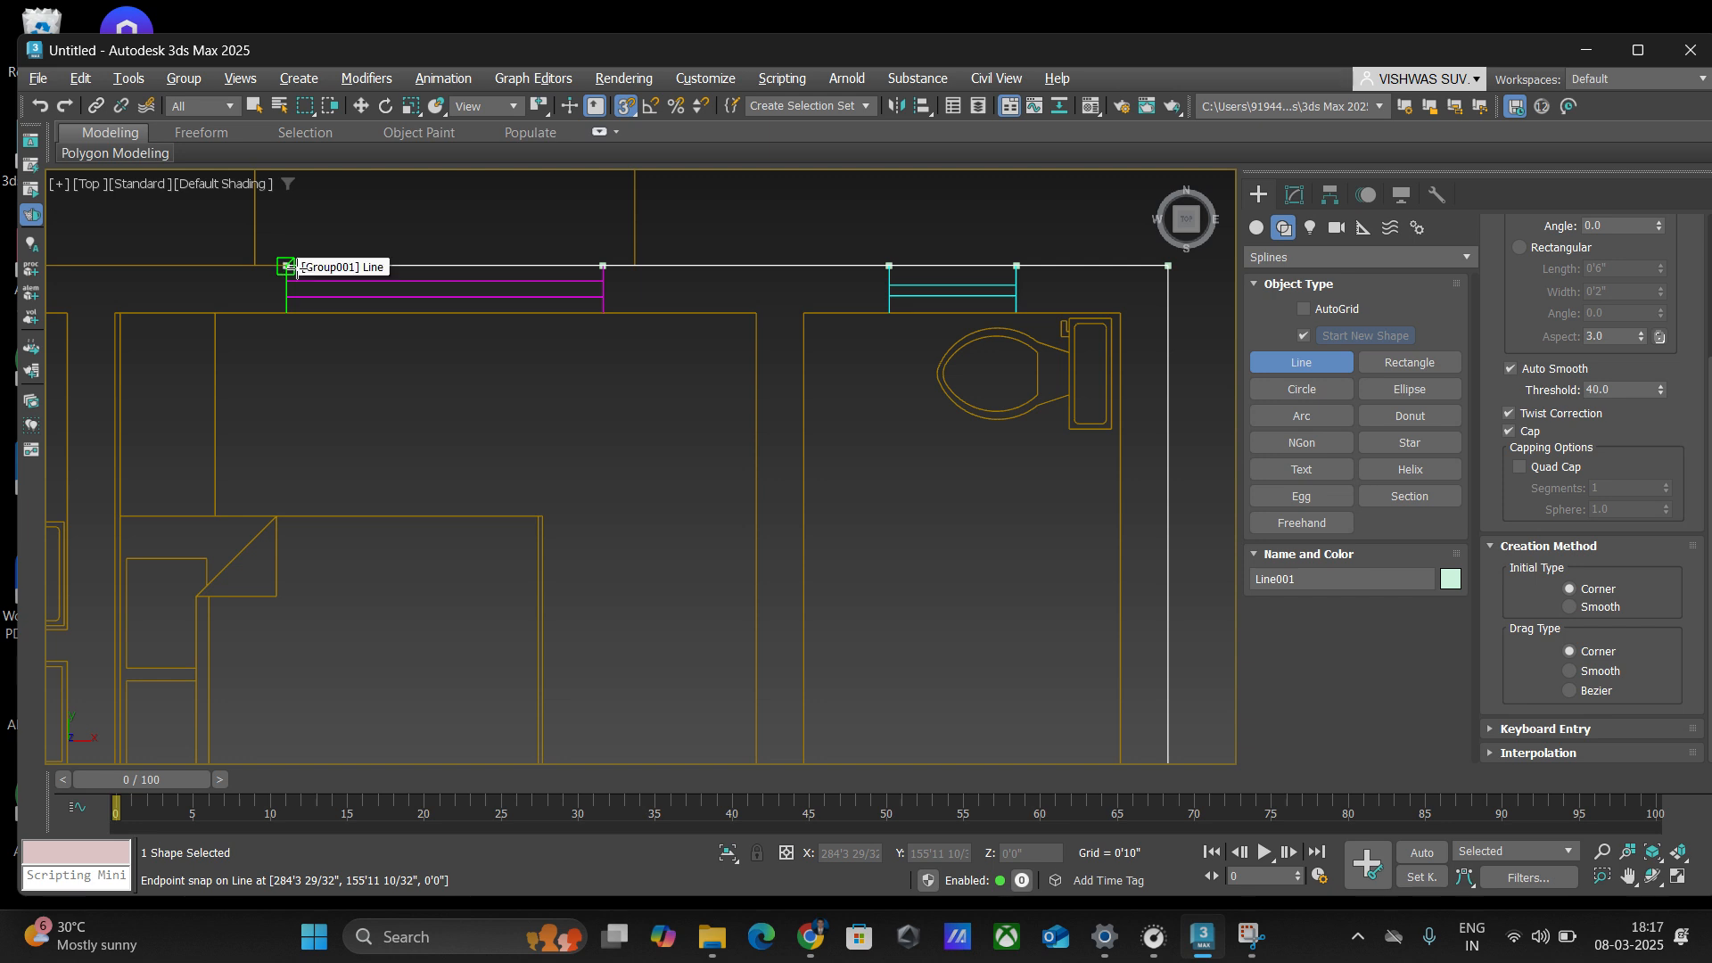
# - Extend the upper outer wall line to both edges of the second bathroom's cyan opening
pyautogui.scroll(-5, 290, 265)
pyautogui.scroll(4, 121, 264)
pyautogui.scroll(2, 116, 270)
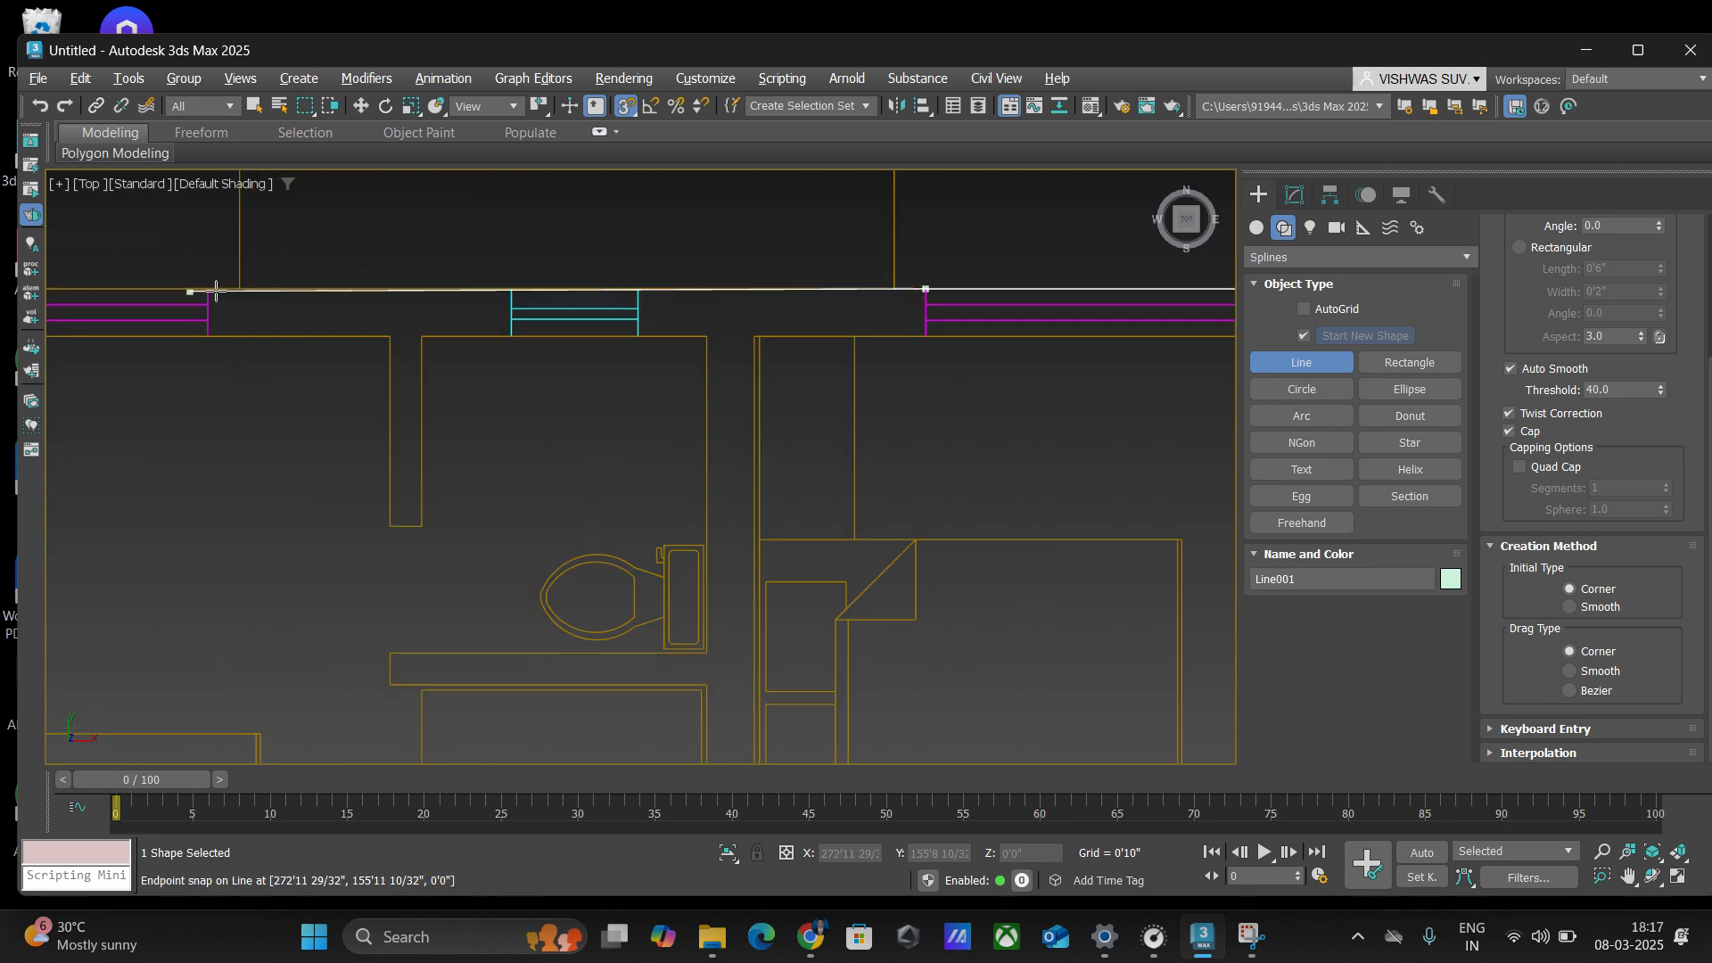
pyautogui.click(638, 289)
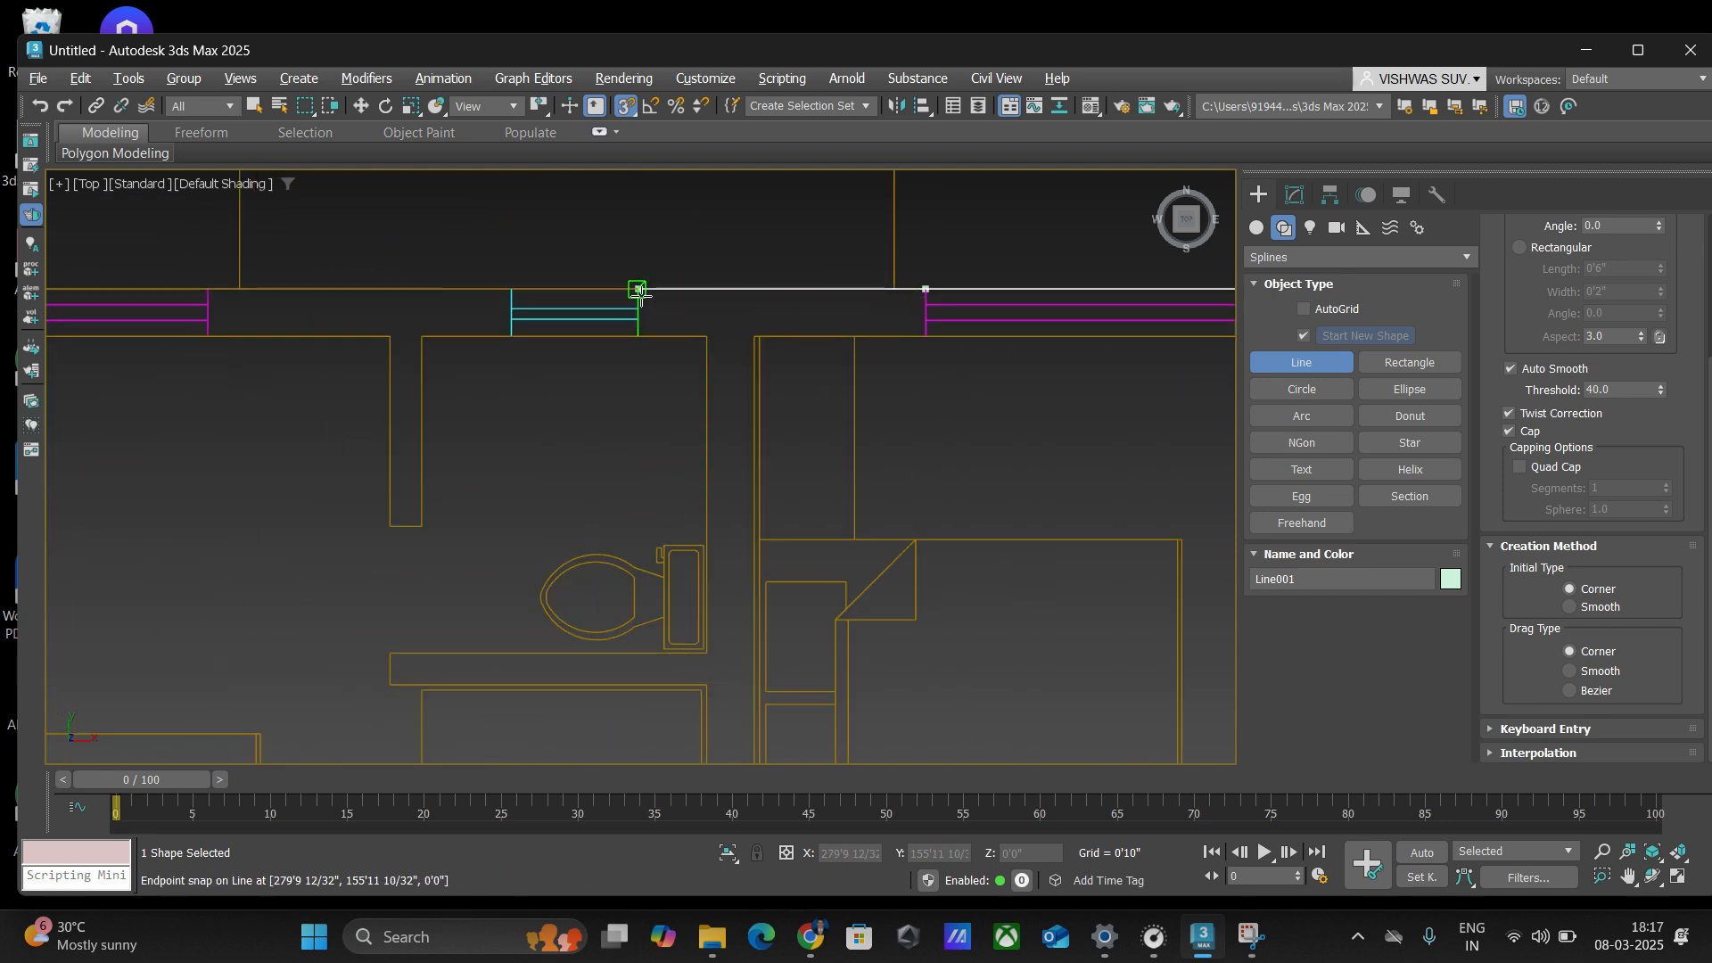
pyautogui.click(511, 289)
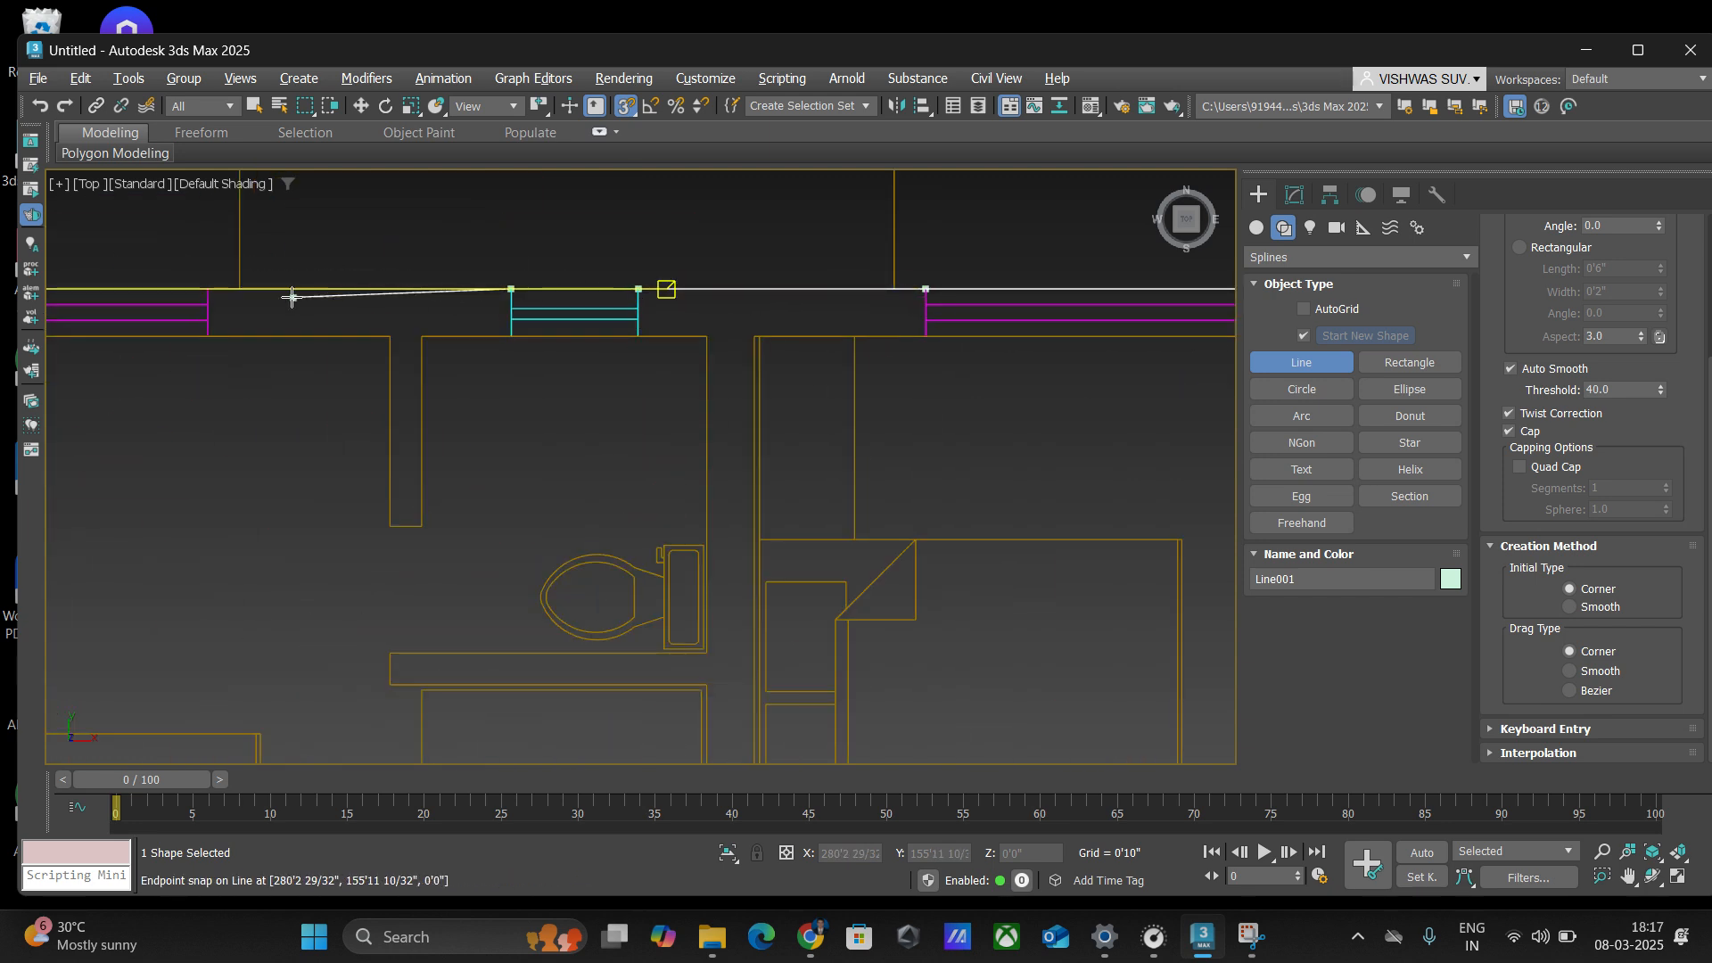
# - Extend the upper outer wall line with points at both edges of the corner bedroom's magenta window
pyautogui.click(208, 289)
pyautogui.scroll(-3, 207, 289)
pyautogui.scroll(5, 401, 290)
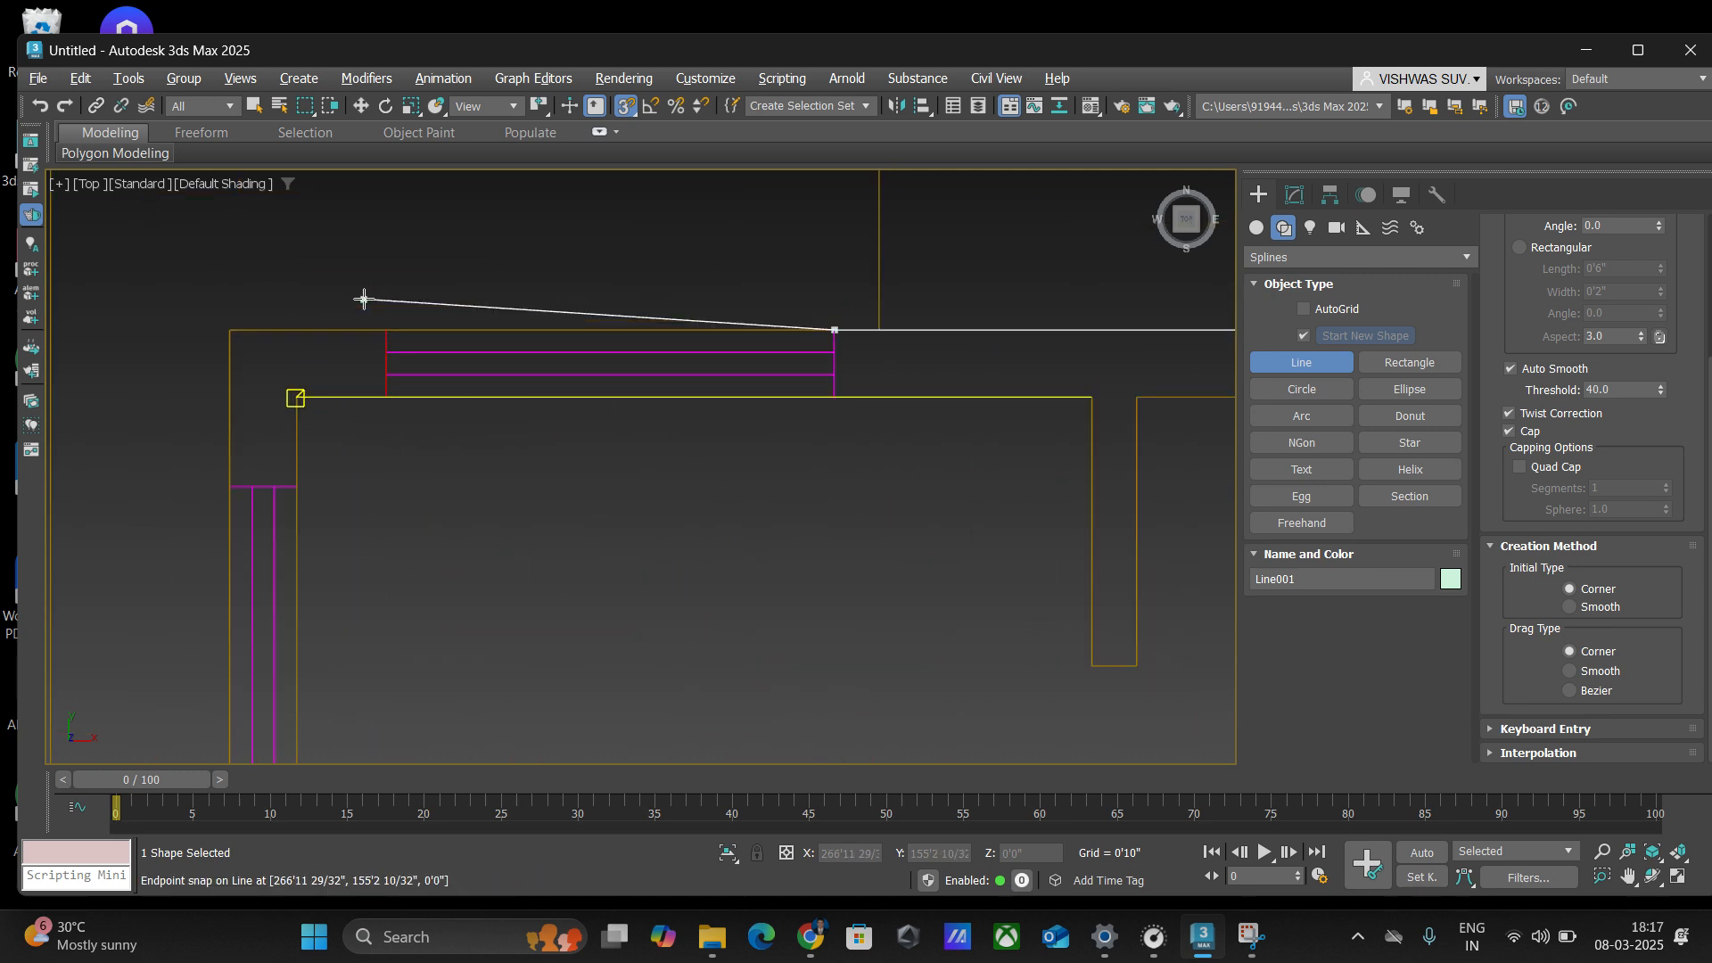
pyautogui.click(386, 332)
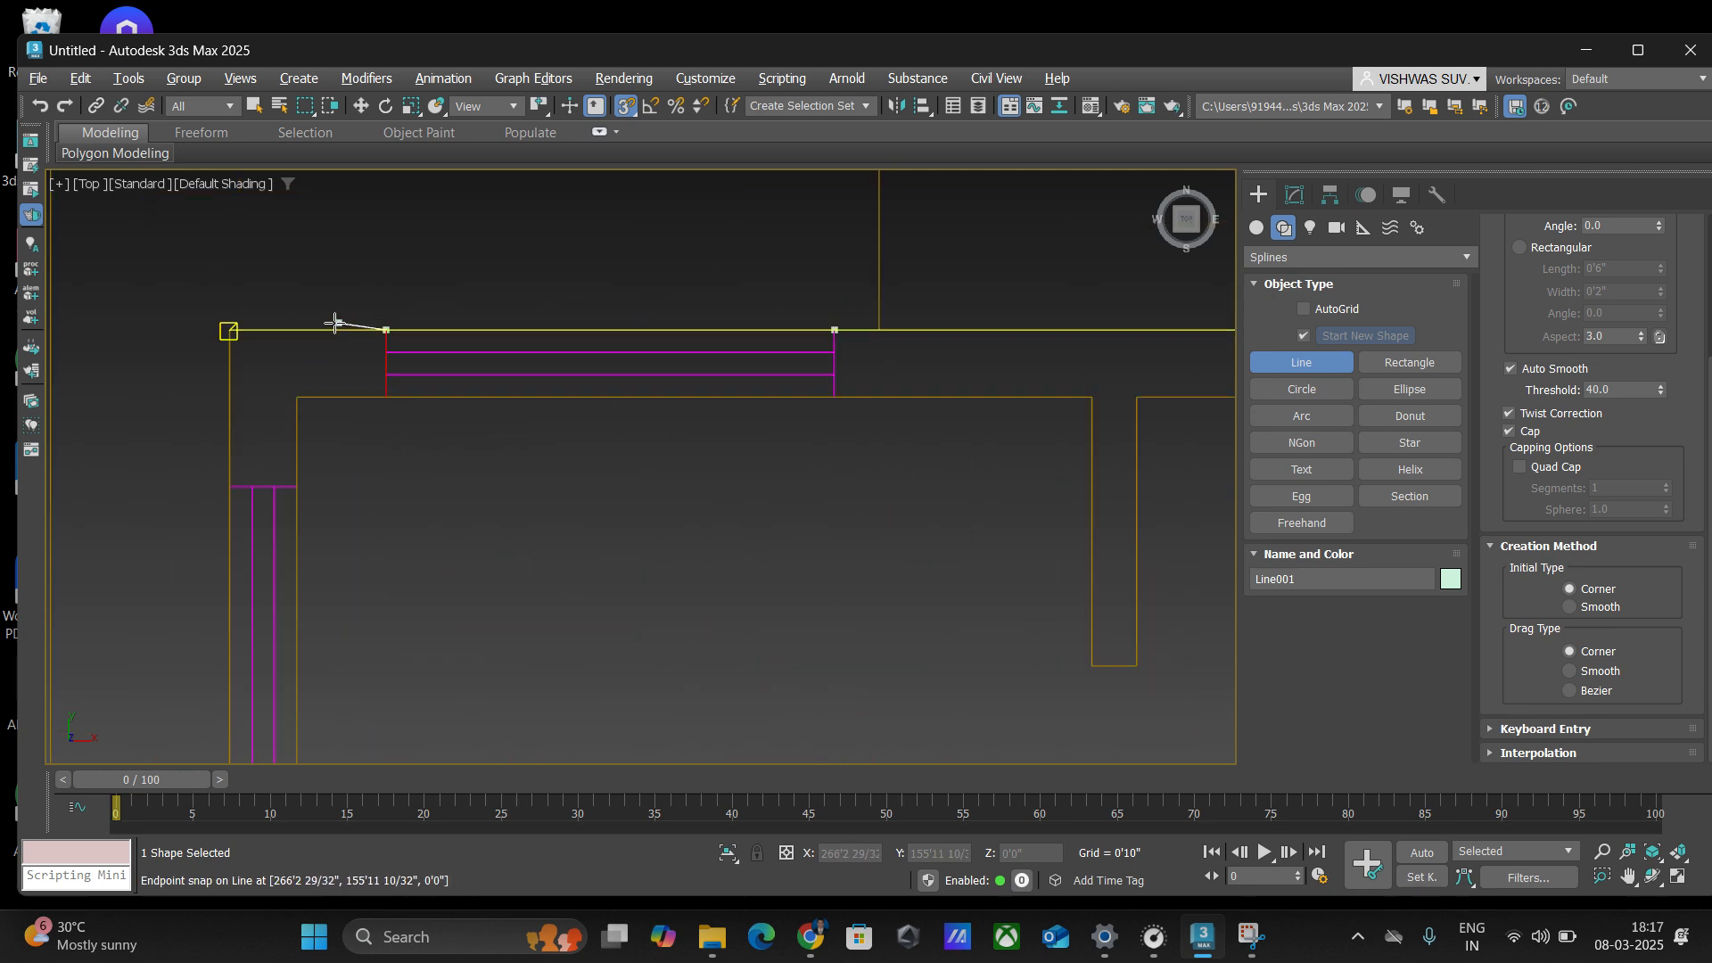
# - Turn the line at the building's outer corner and trace down the side wall to both edges of the corner bedroom's side window
pyautogui.click(230, 330)
pyautogui.click(230, 487)
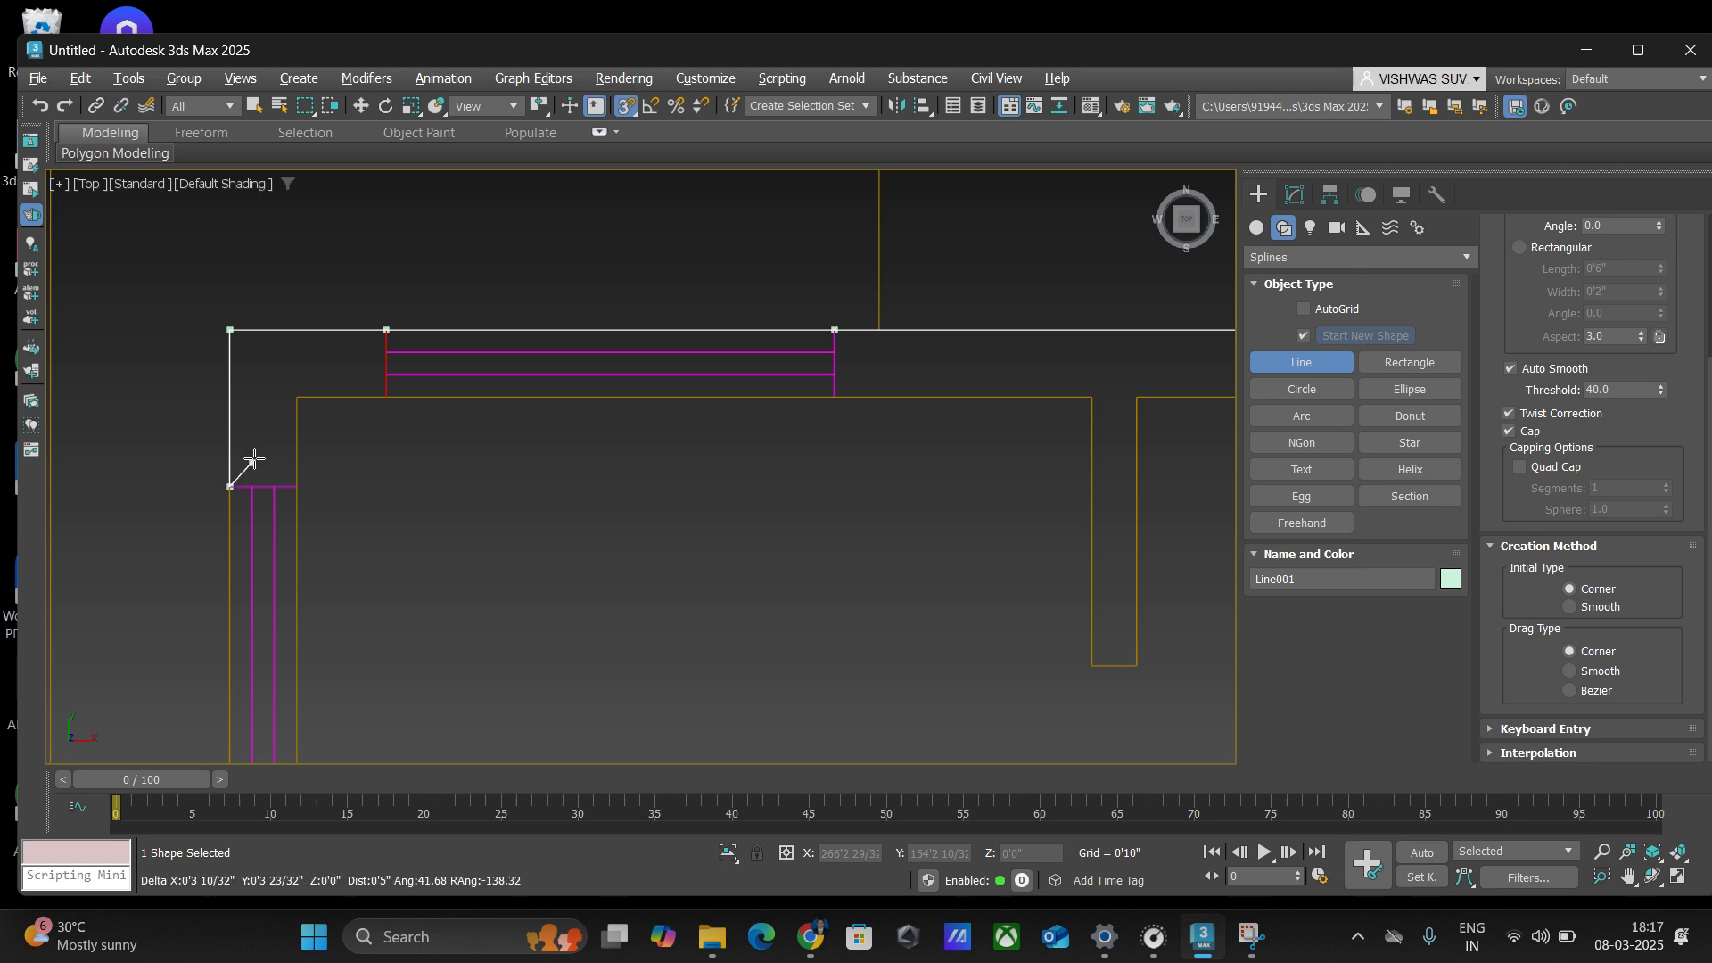
pyautogui.scroll(-3, 309, 355)
pyautogui.scroll(5, 276, 513)
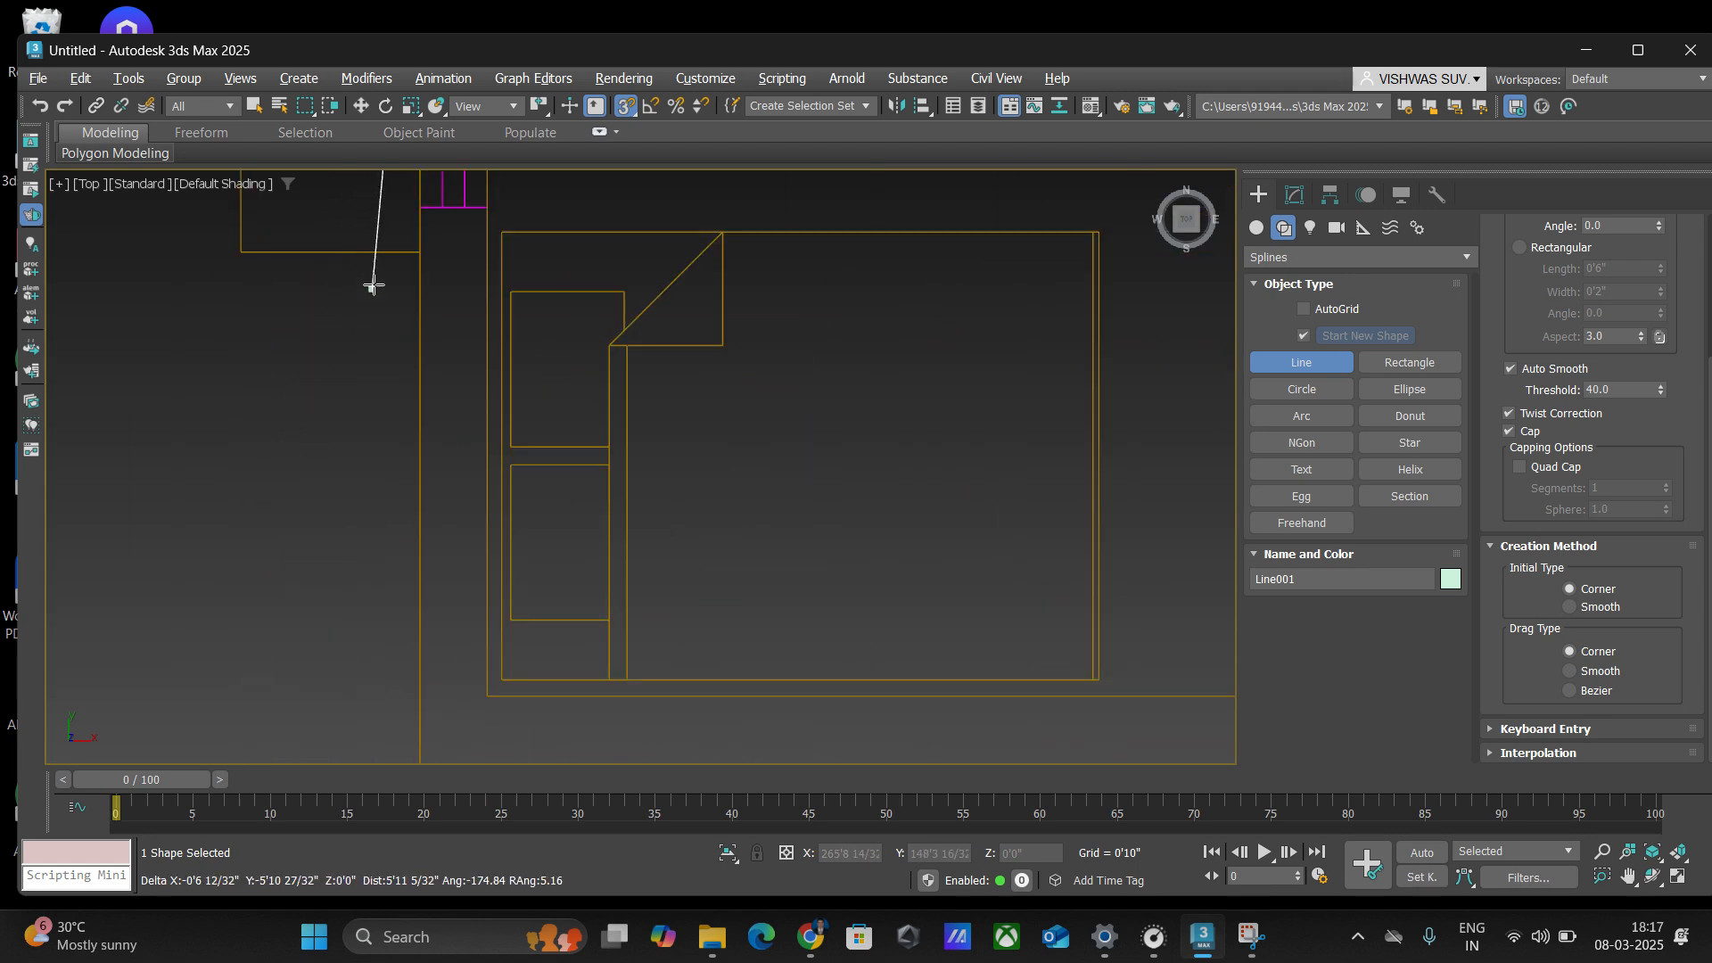
pyautogui.click(420, 209)
# - Continue down the side wall with points at both edges of the second bedroom's magenta window
pyautogui.scroll(-4, 426, 246)
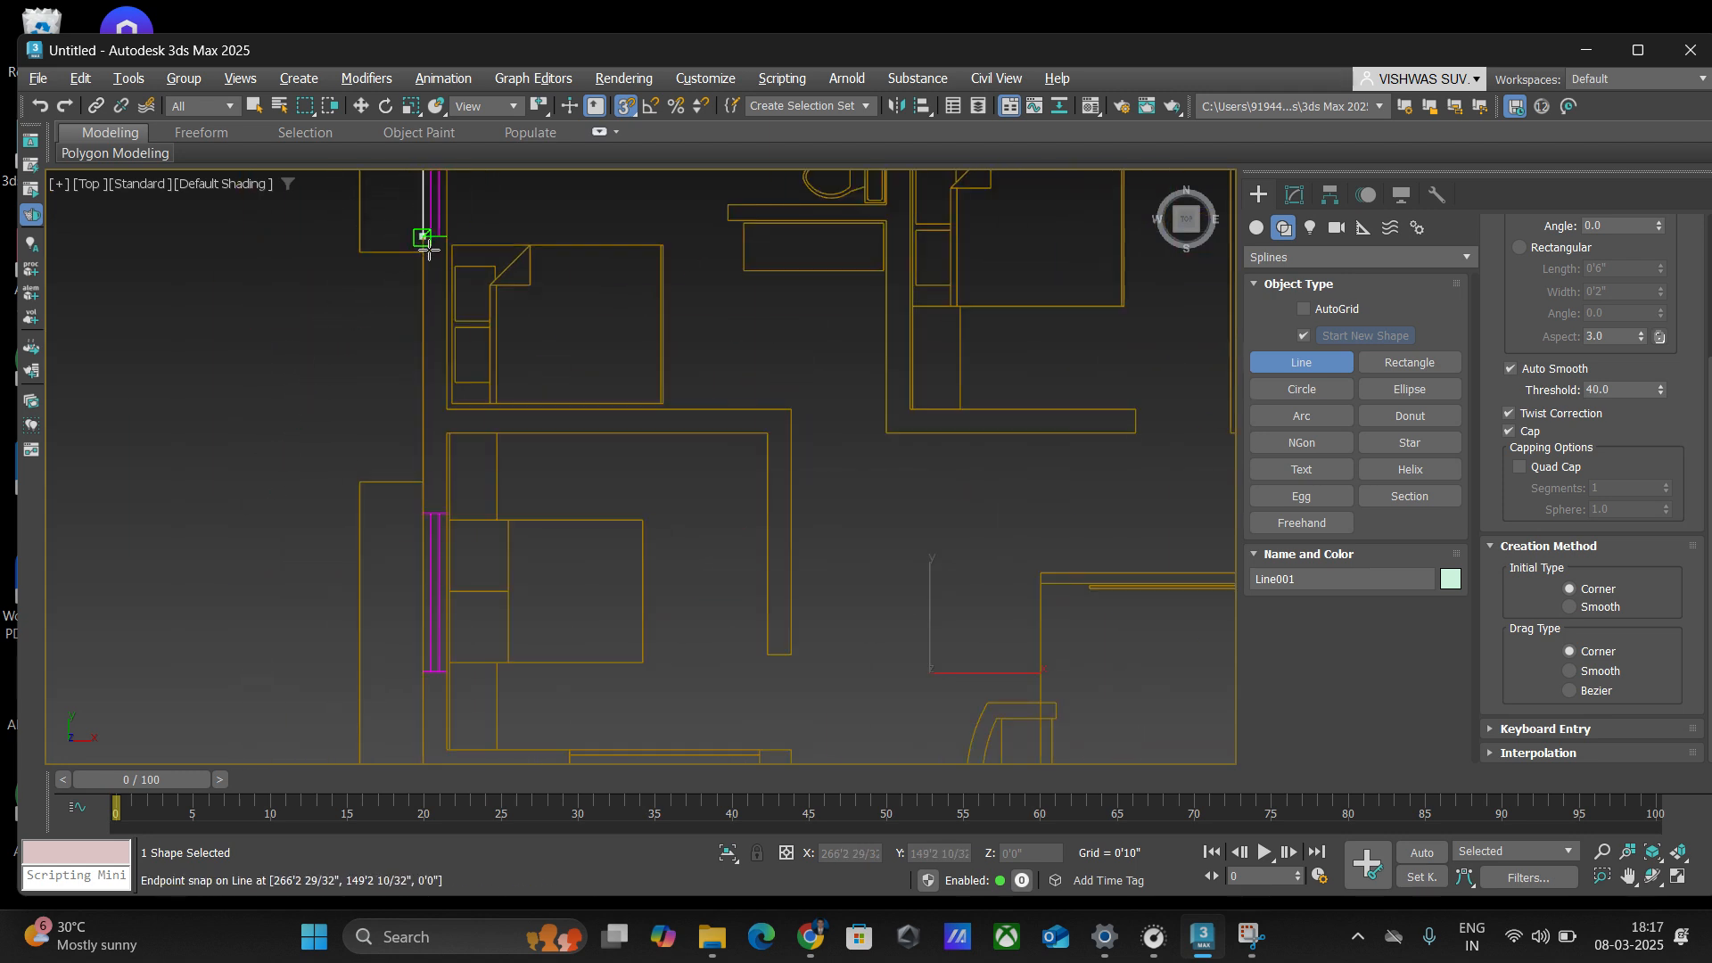
pyautogui.scroll(4, 398, 560)
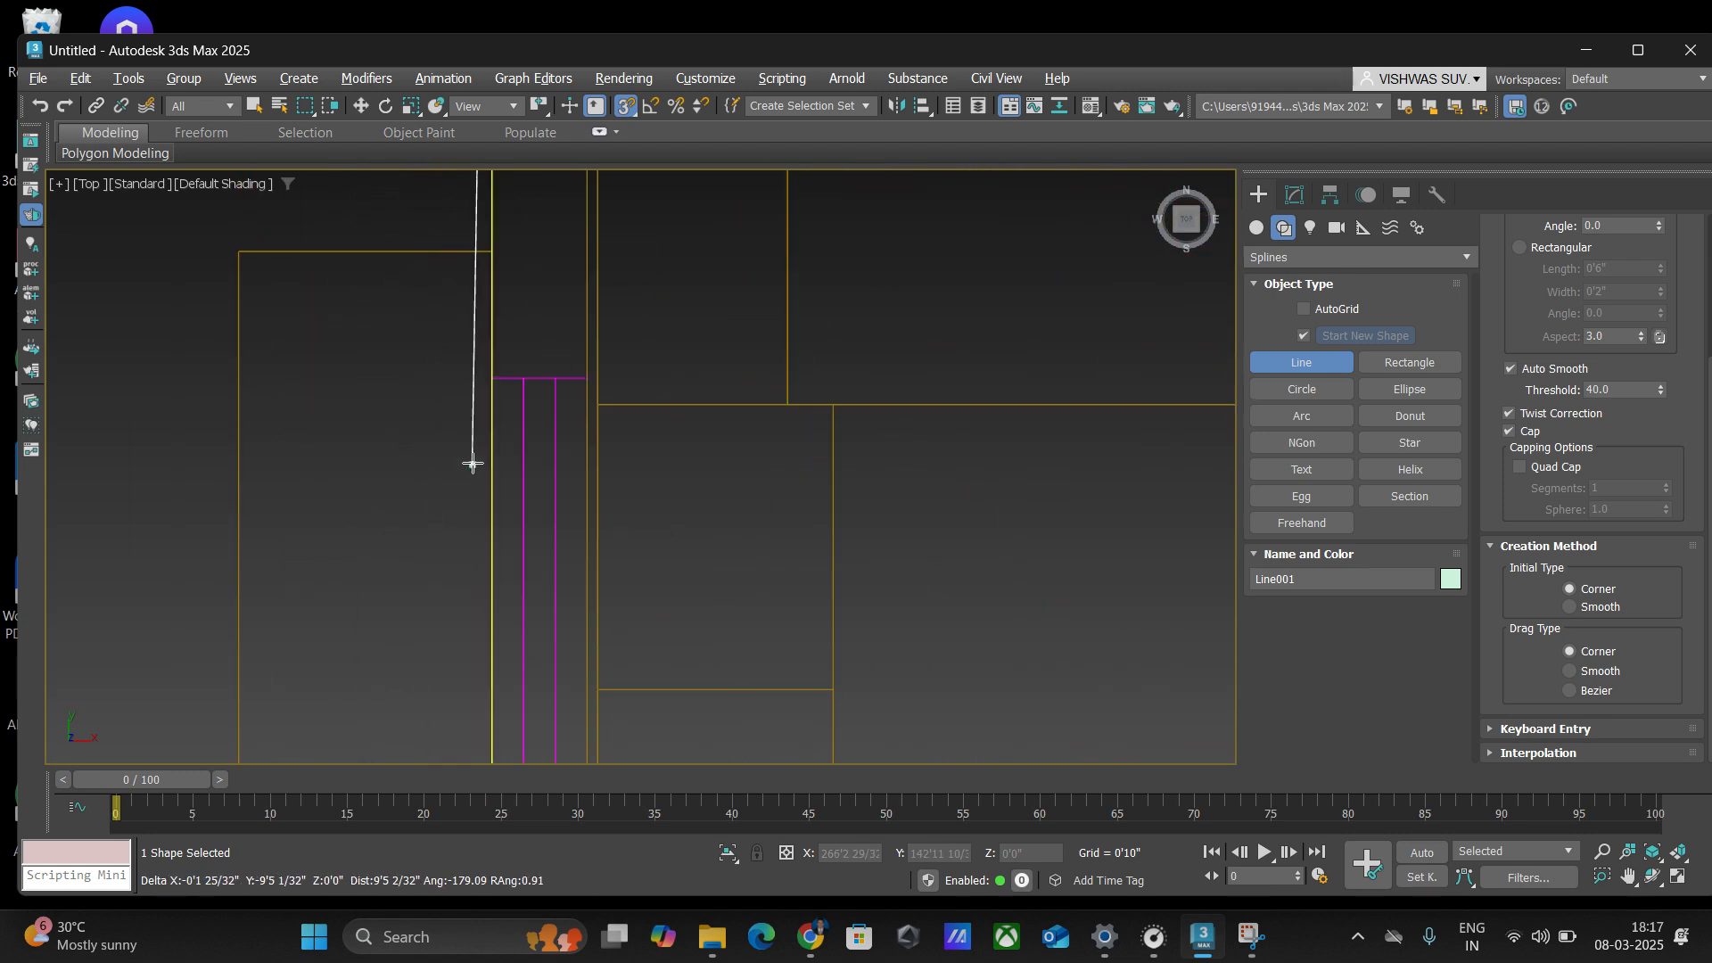
pyautogui.click(492, 381)
pyautogui.scroll(-4, 492, 379)
pyautogui.scroll(4, 495, 552)
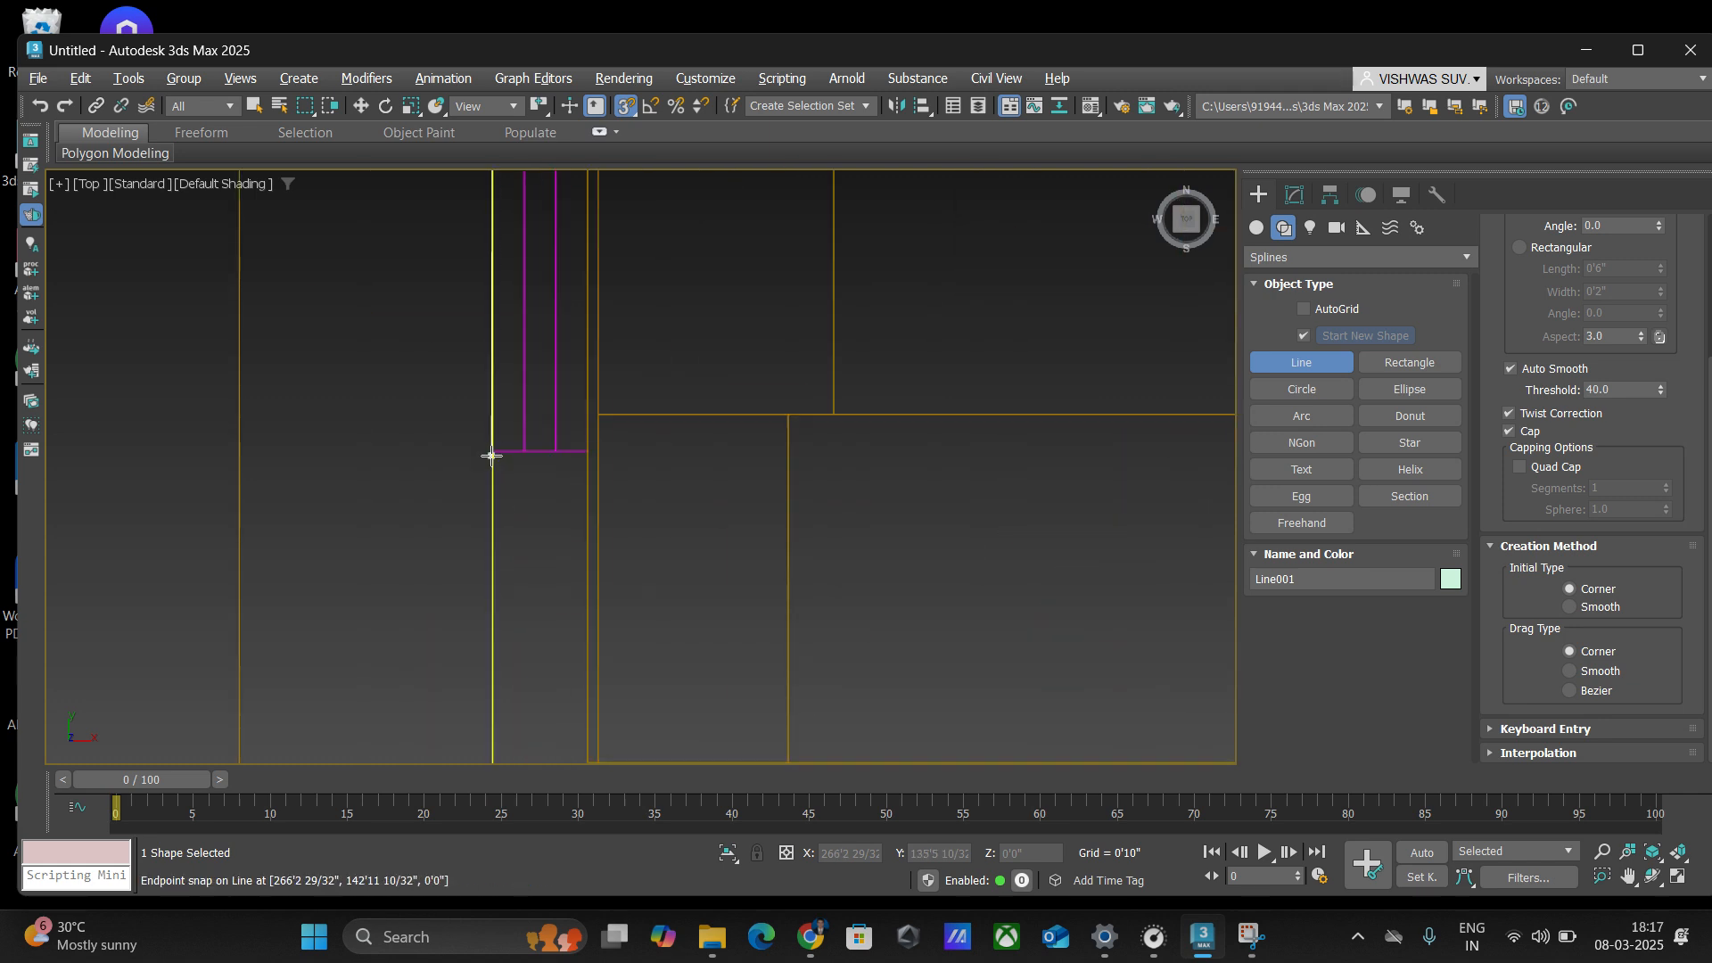
pyautogui.click(492, 454)
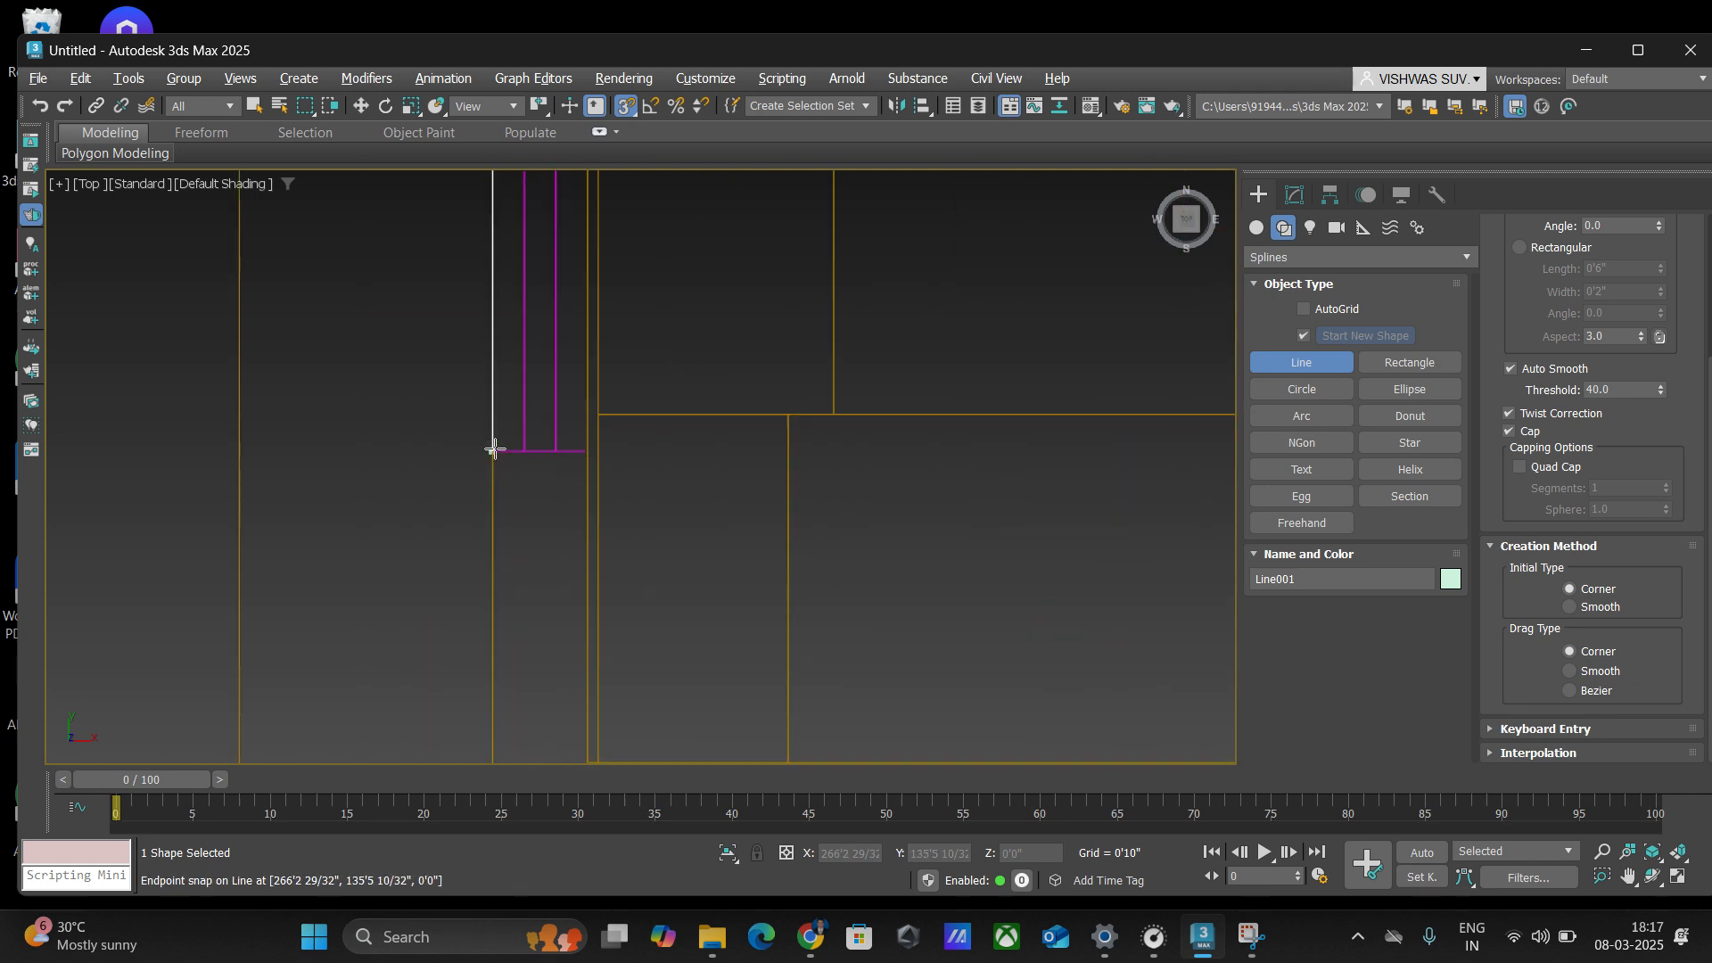
# - Extend the side wall line to both edges of the kitchen's magenta window
pyautogui.scroll(-4, 495, 441)
pyautogui.scroll(4, 501, 548)
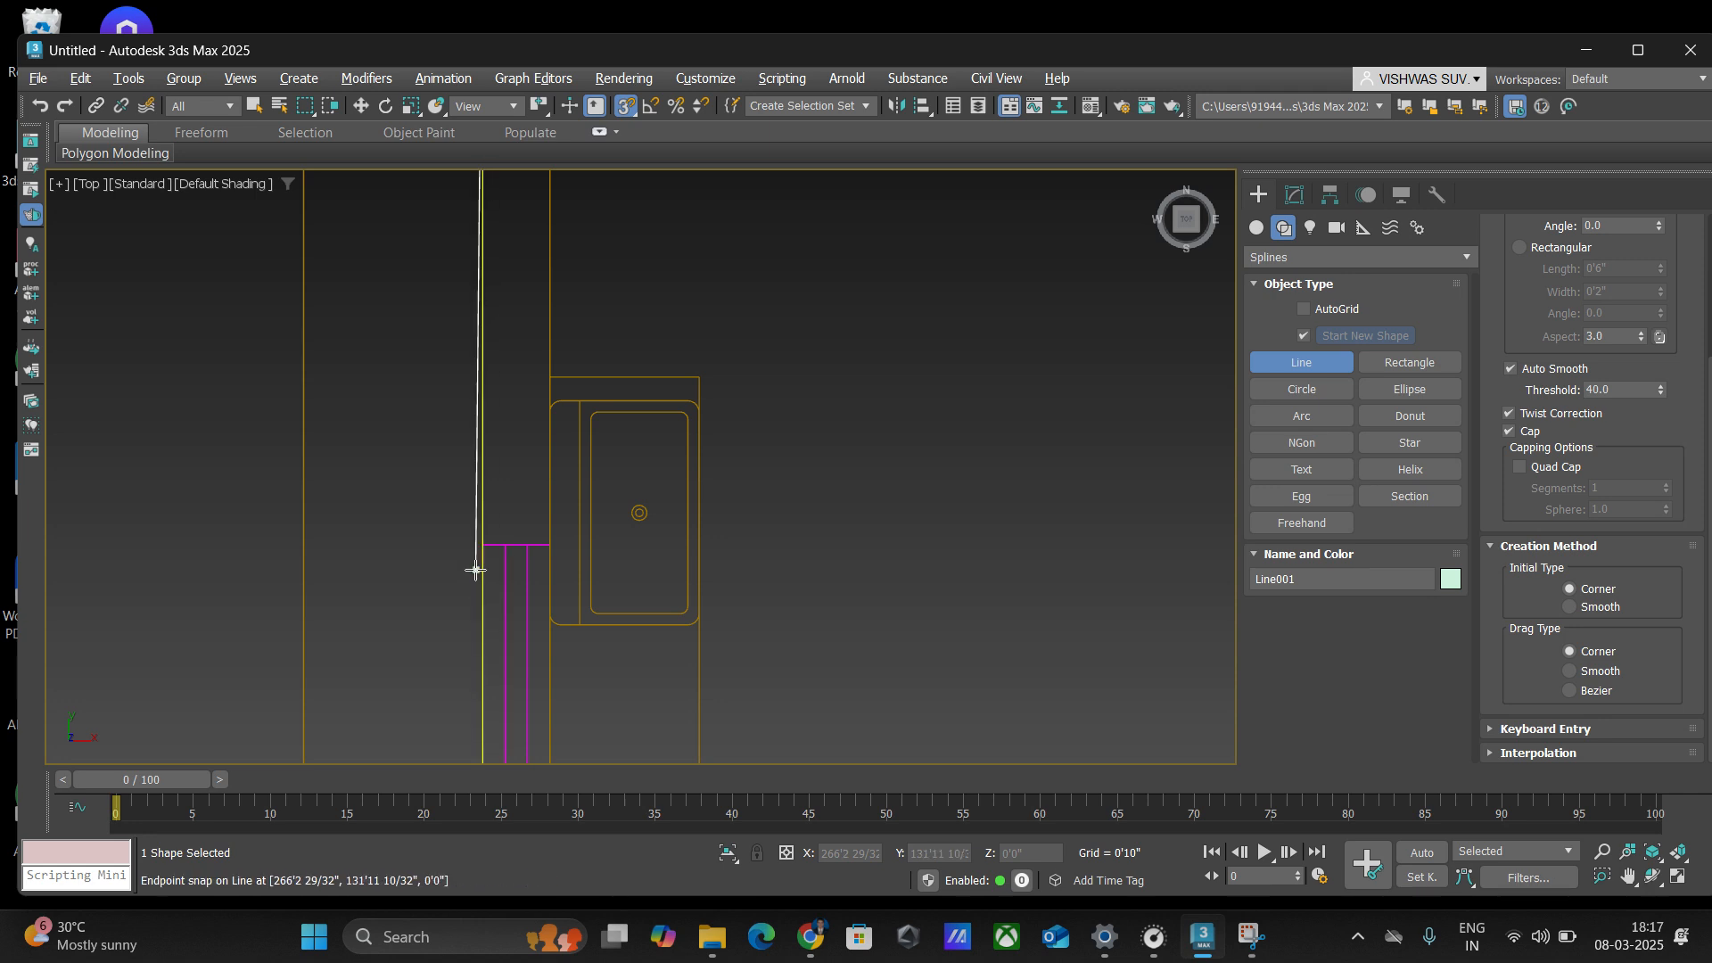
pyautogui.click(485, 546)
pyautogui.scroll(-4, 486, 546)
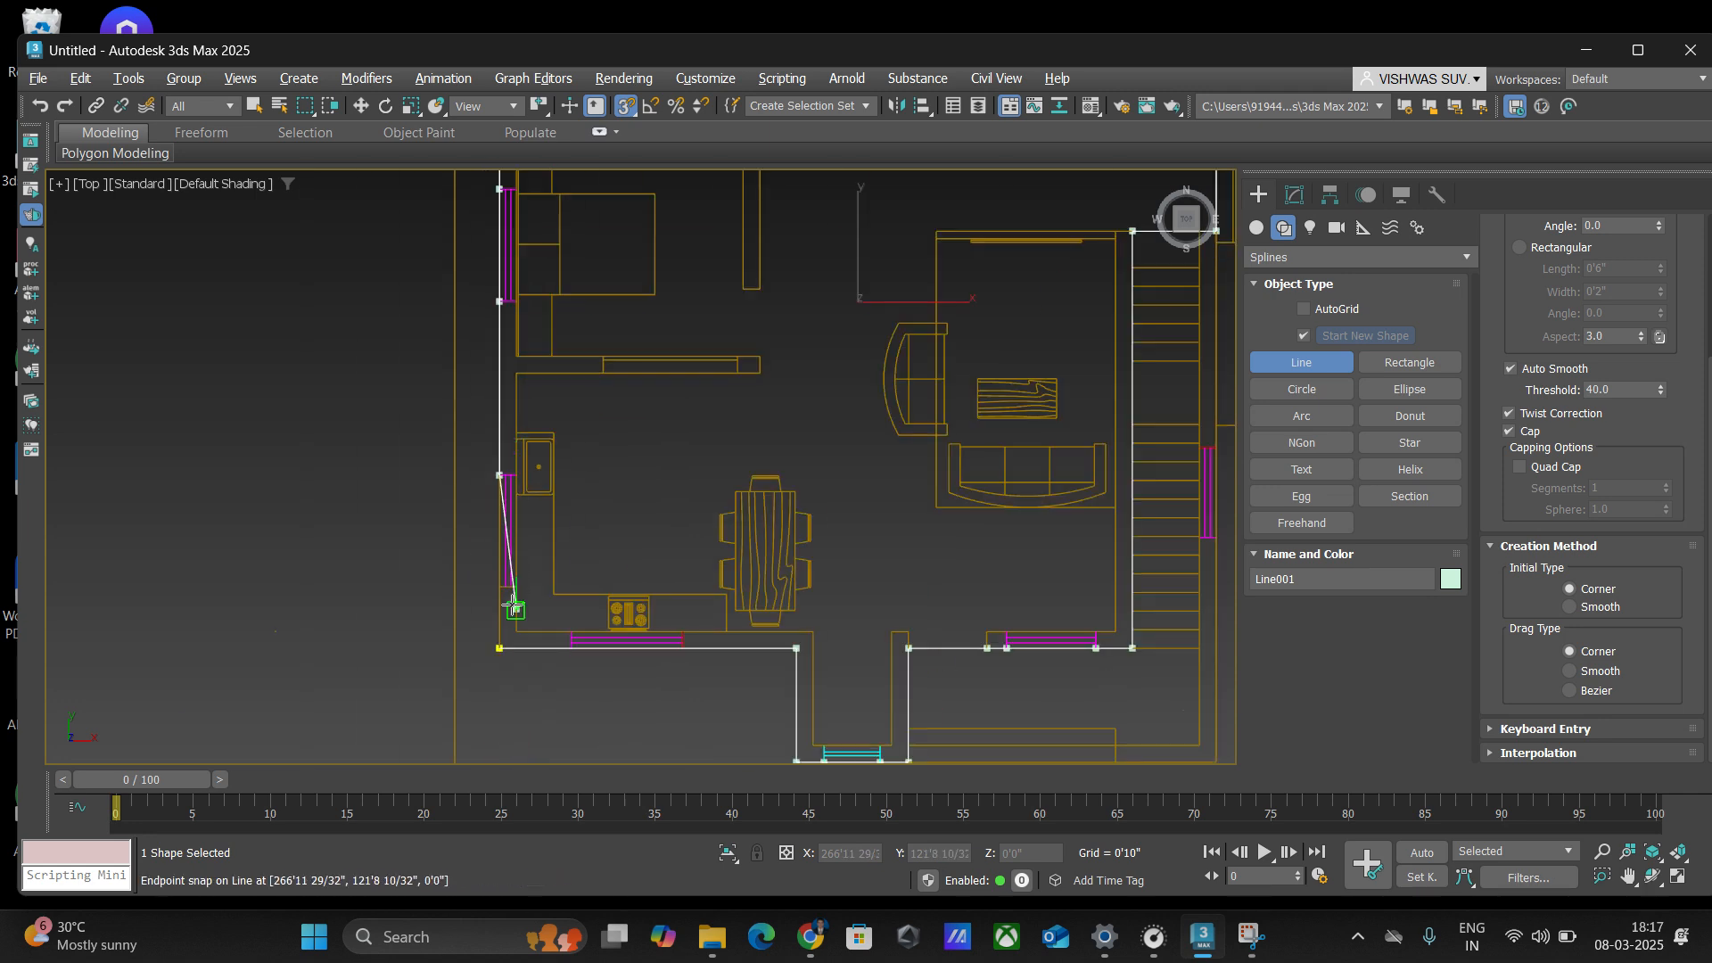
pyautogui.scroll(4, 516, 604)
pyautogui.click(443, 505)
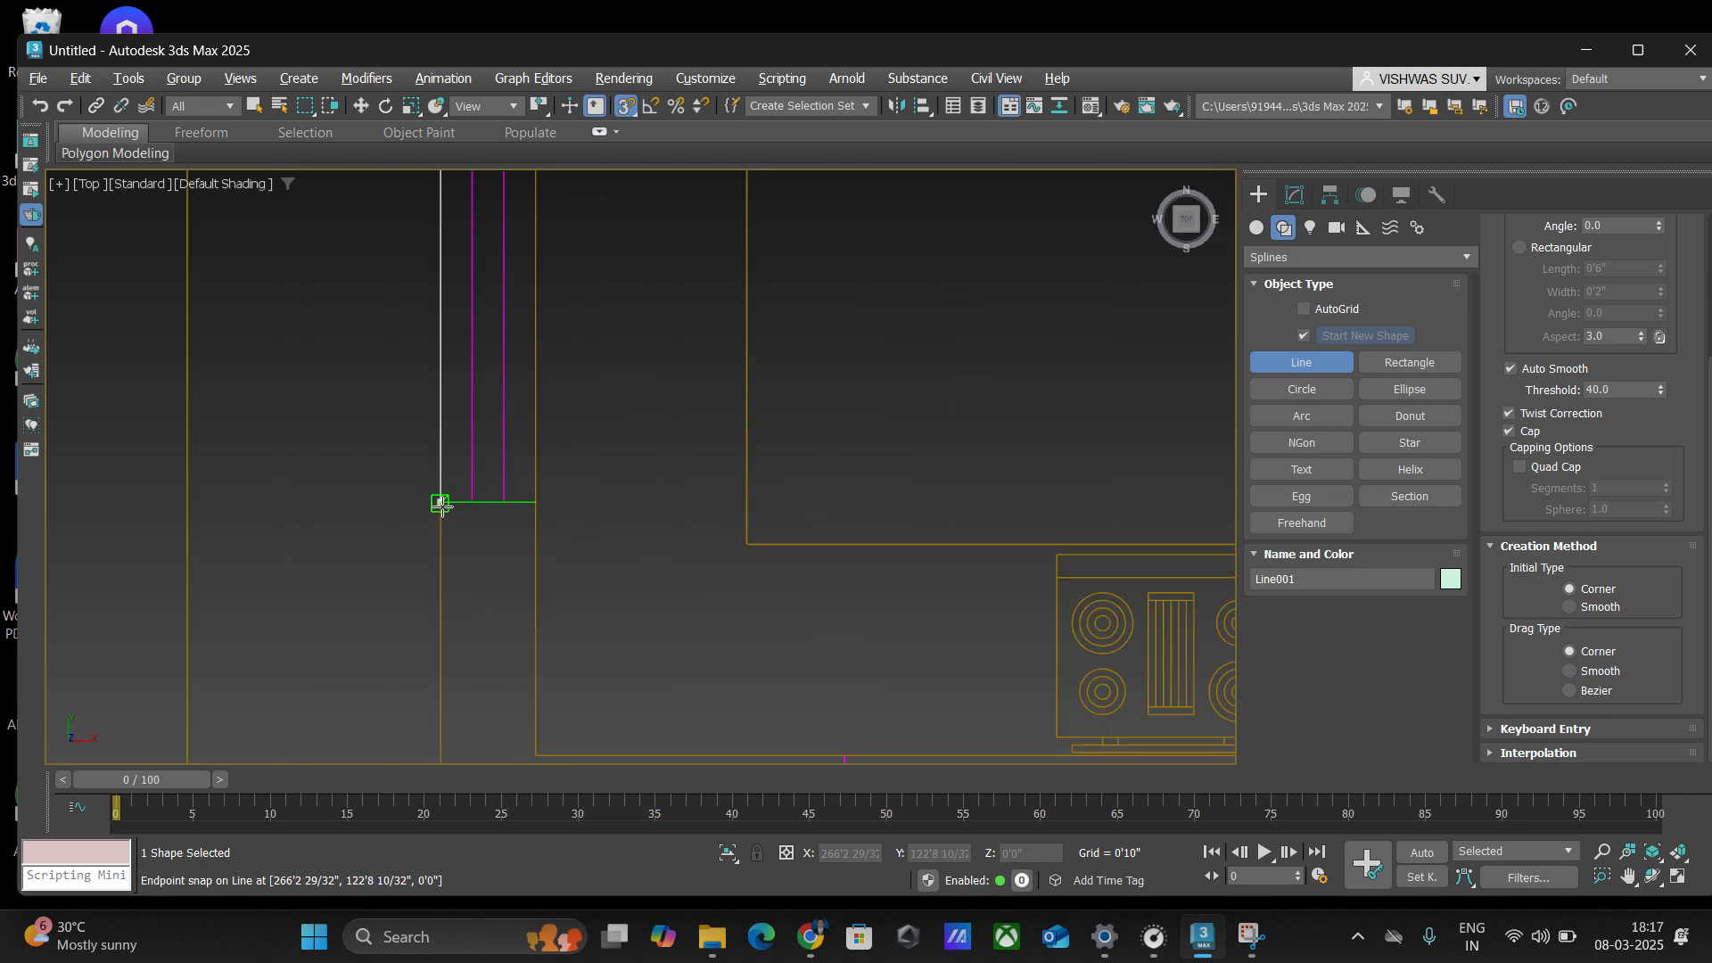
# - Close the outer wall spline at its starting point on the kitchen's outer corner and finish drawing lines
pyautogui.scroll(-4, 446, 620)
pyautogui.scroll(4, 447, 624)
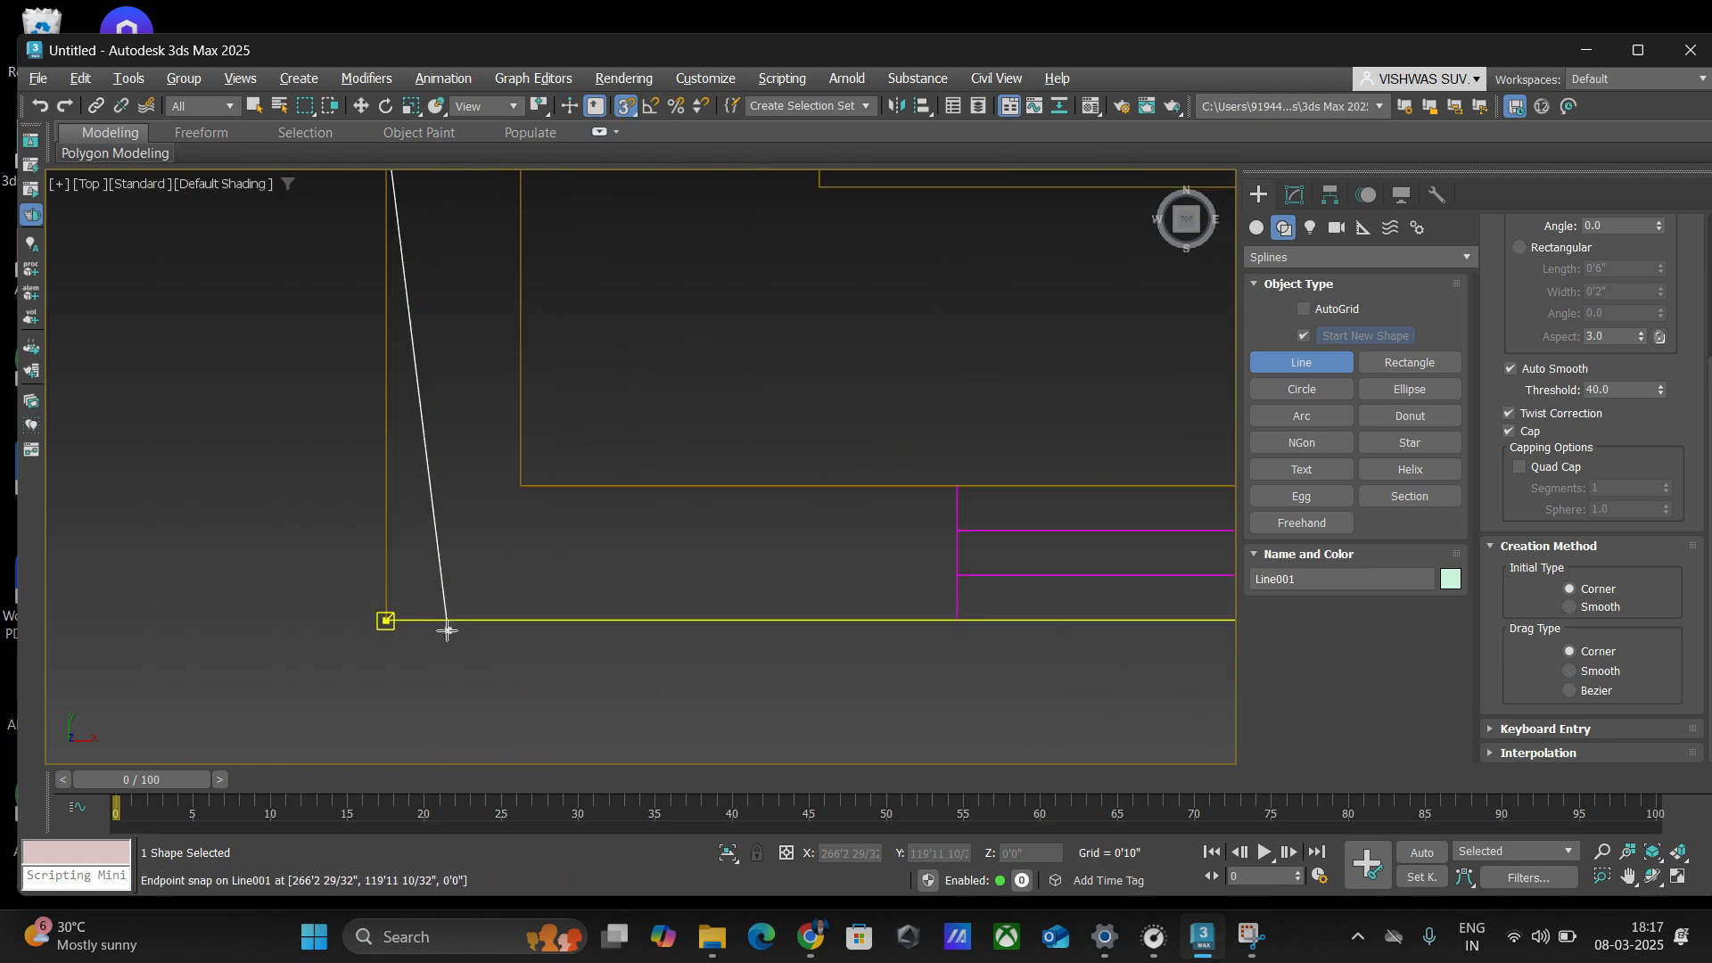
pyautogui.click(386, 619)
pyautogui.click(815, 491)
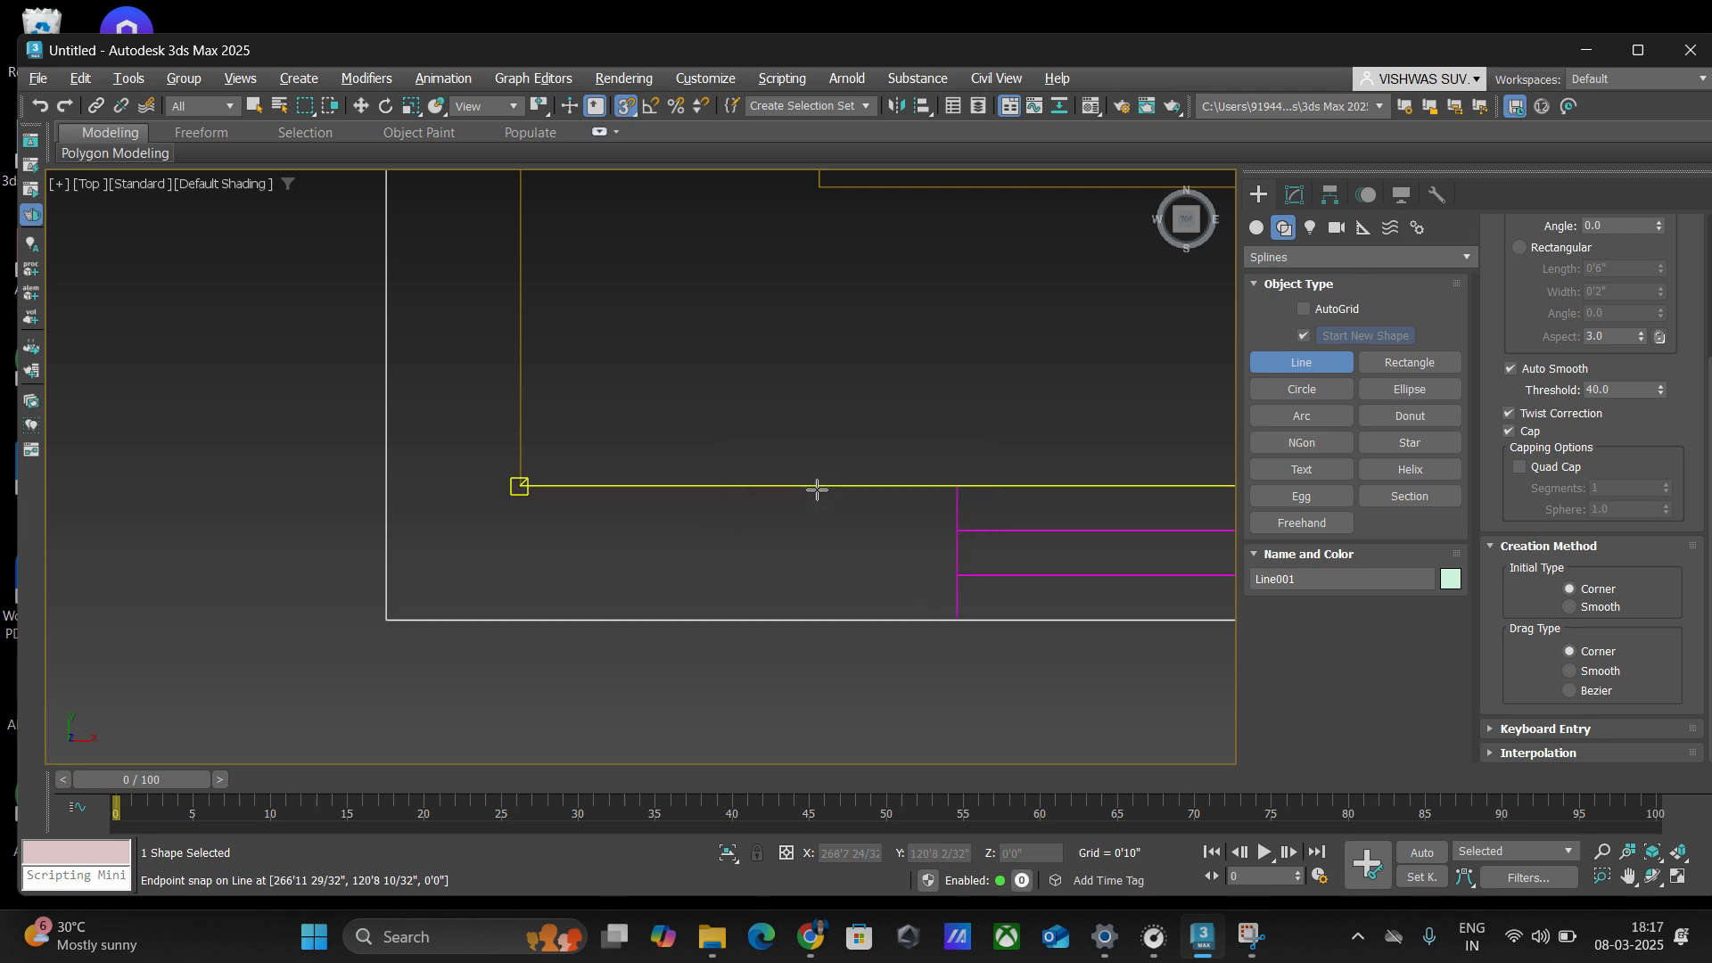
pyautogui.scroll(-4, 816, 489)
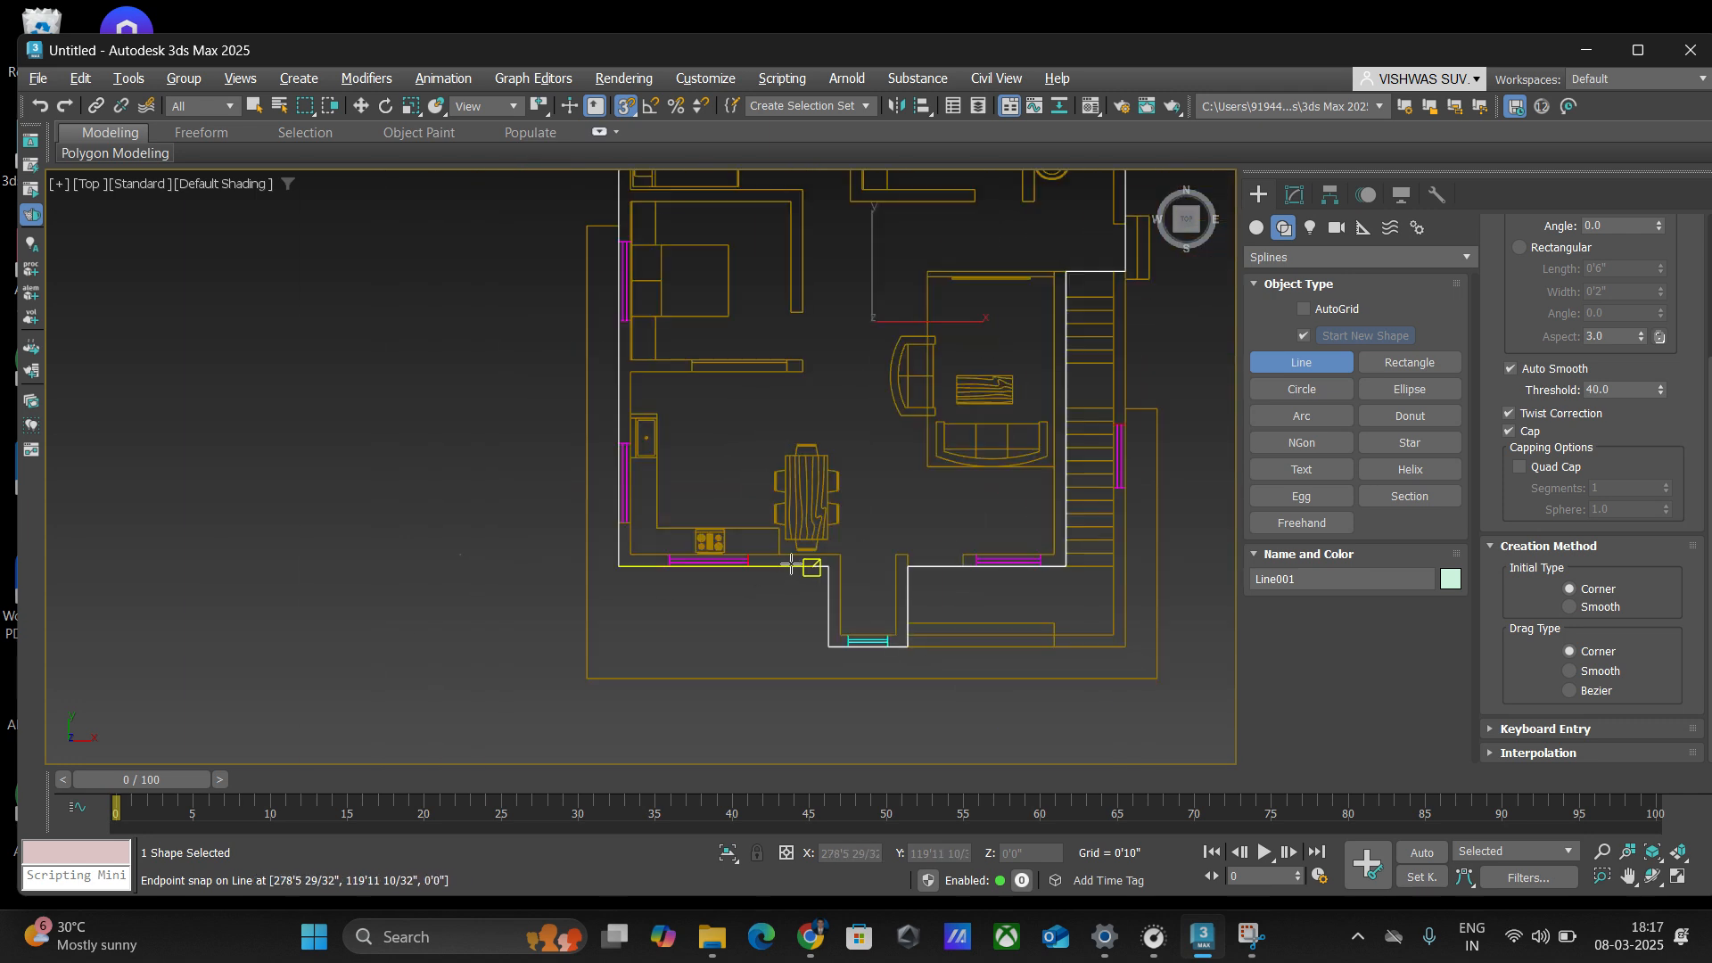
pyautogui.scroll(-2, 791, 564)
pyautogui.scroll(-2, 872, 535)
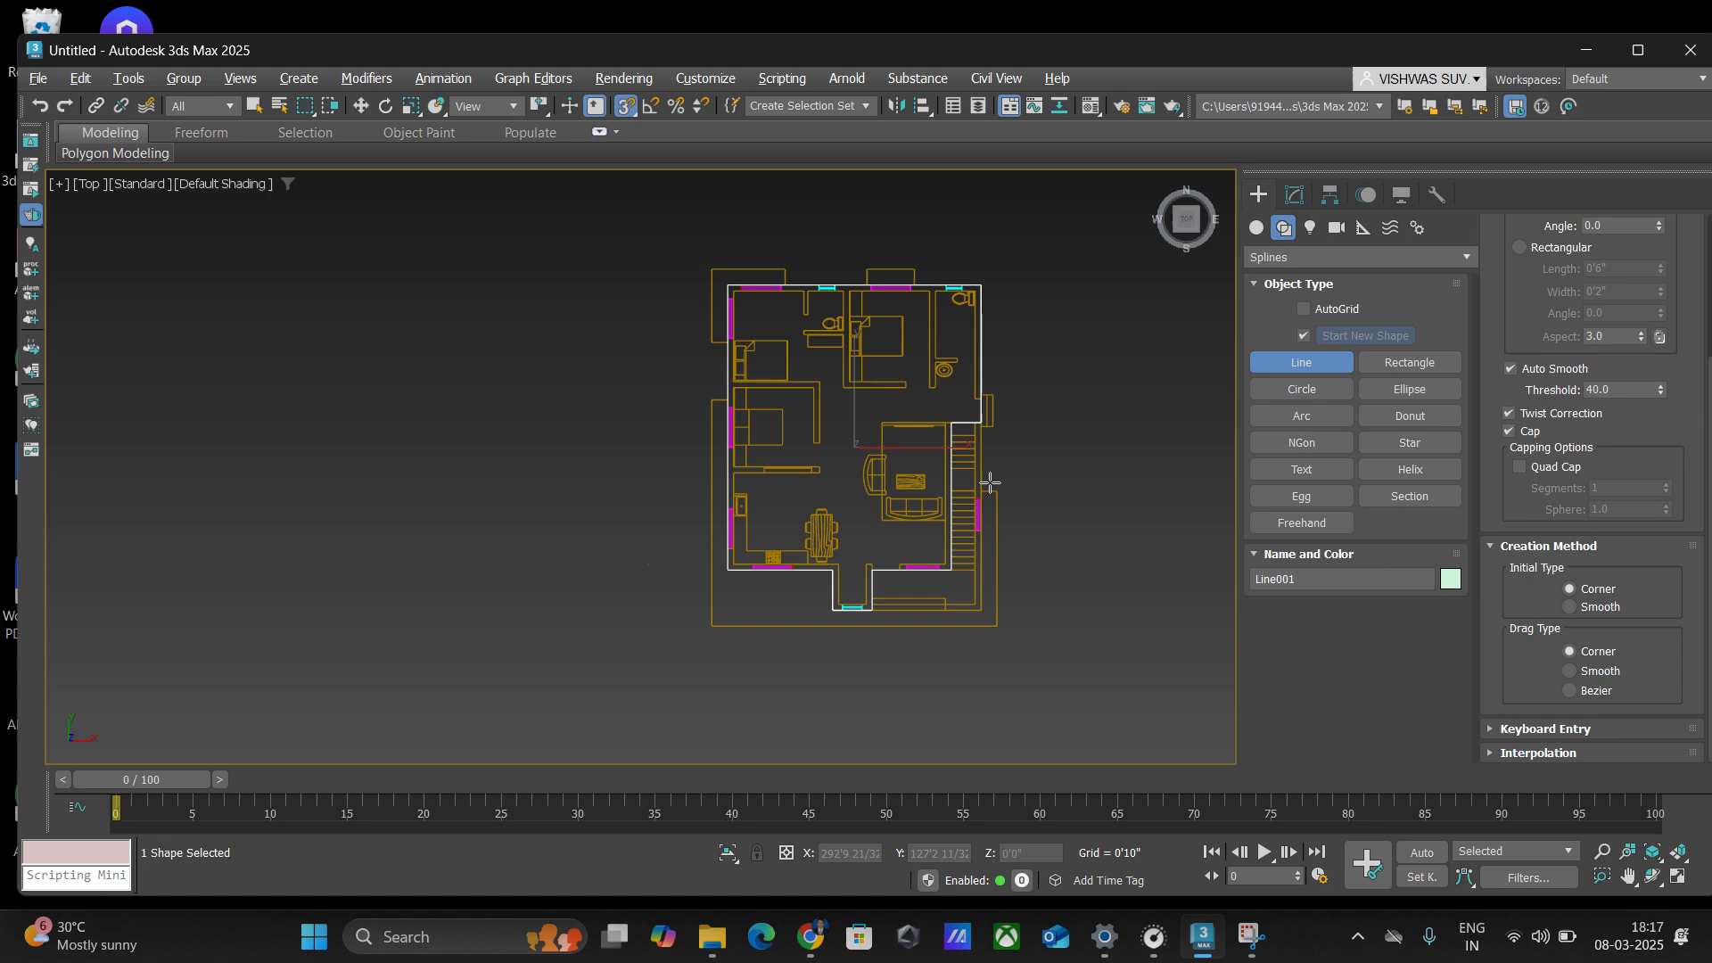
pyautogui.click(1105, 304)
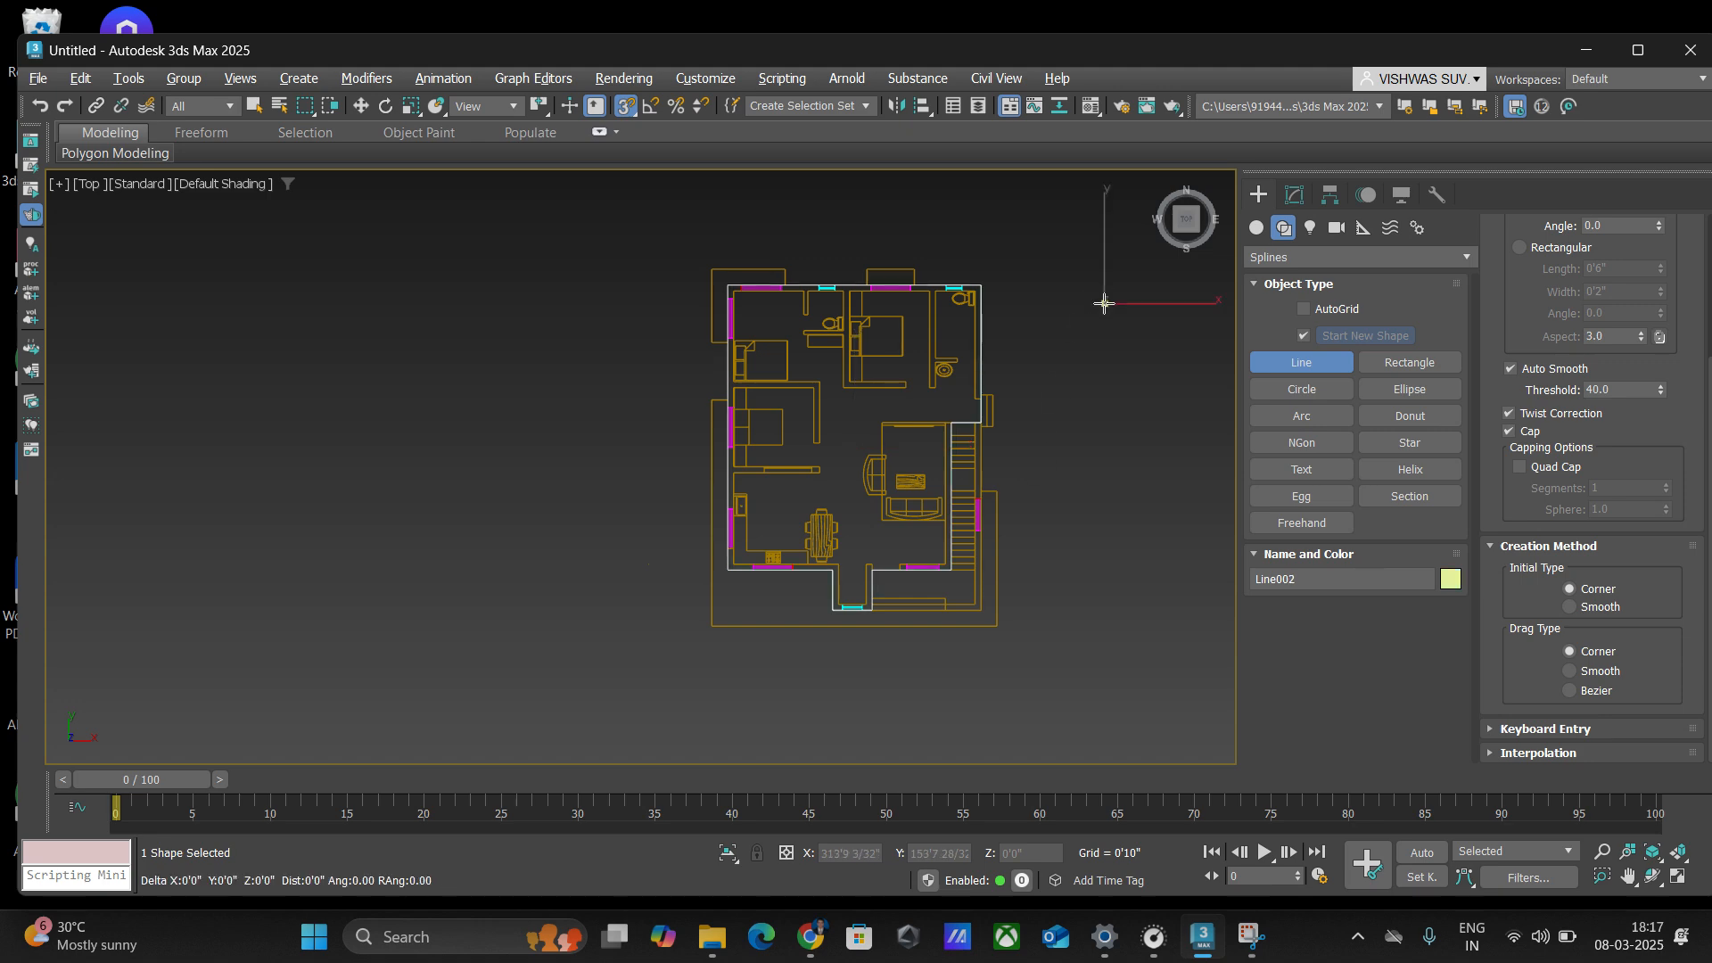
pyautogui.rightClick(1070, 381)
# - Make one independent copy of the closed wall outline beside the floor plan, placed along X at about 333'9"
pyautogui.press('w')
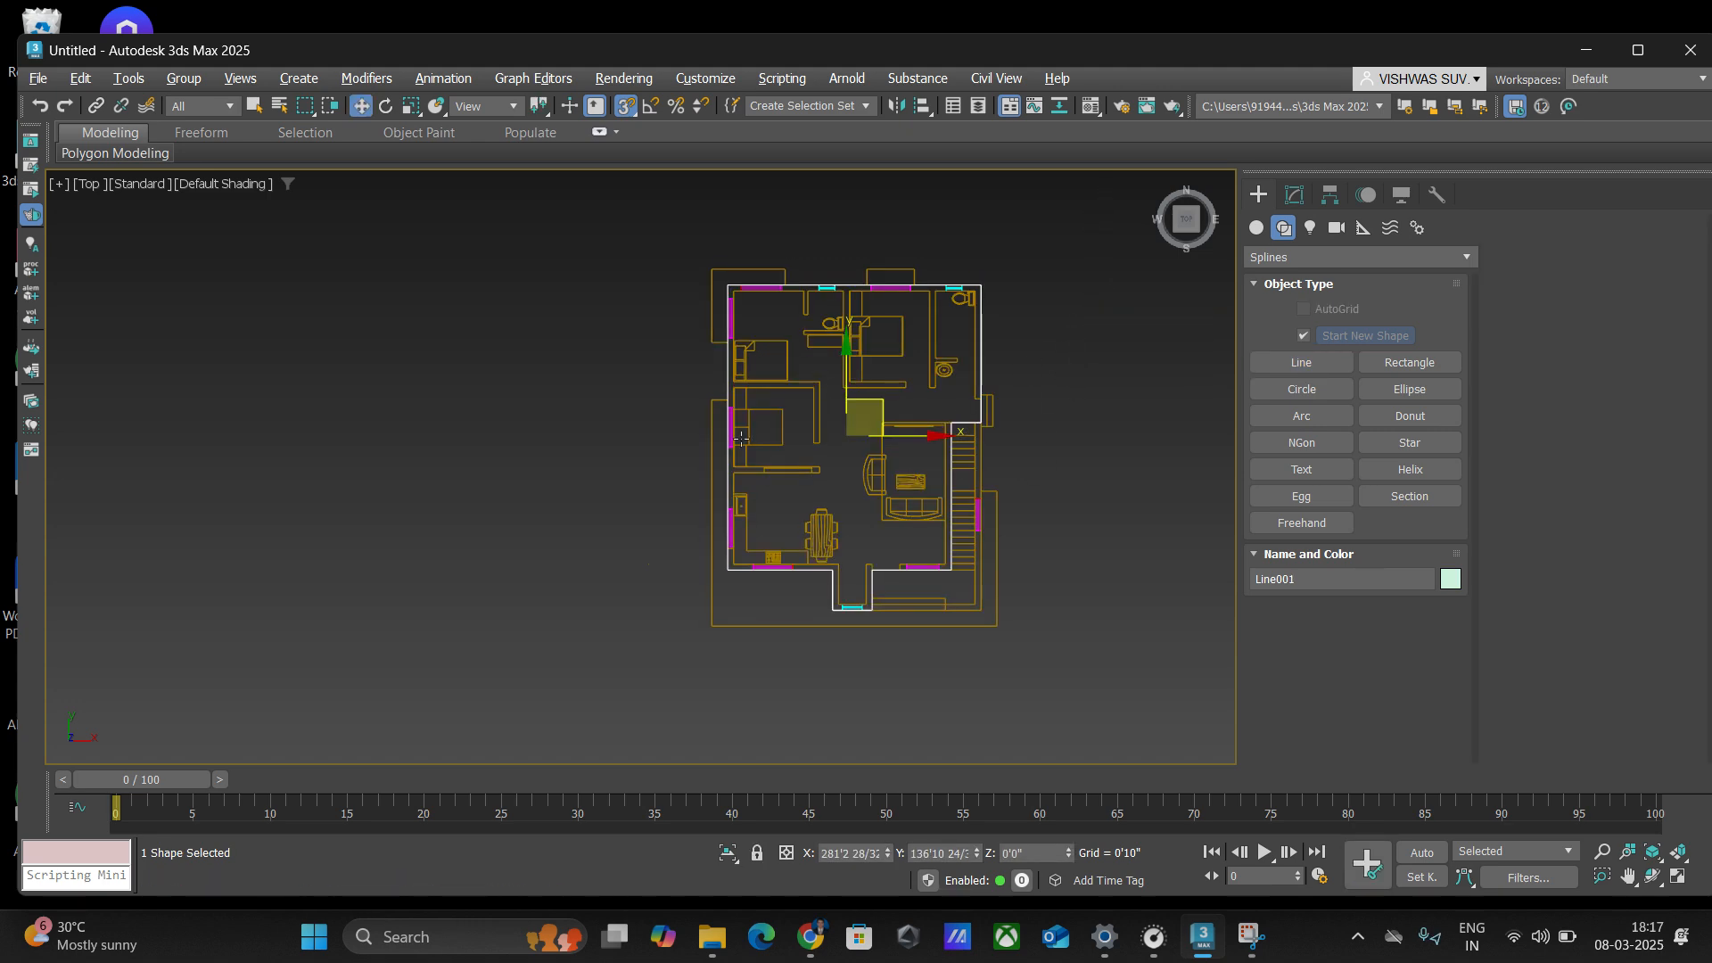
pyautogui.scroll(2, 1063, 359)
pyautogui.scroll(-2, 705, 421)
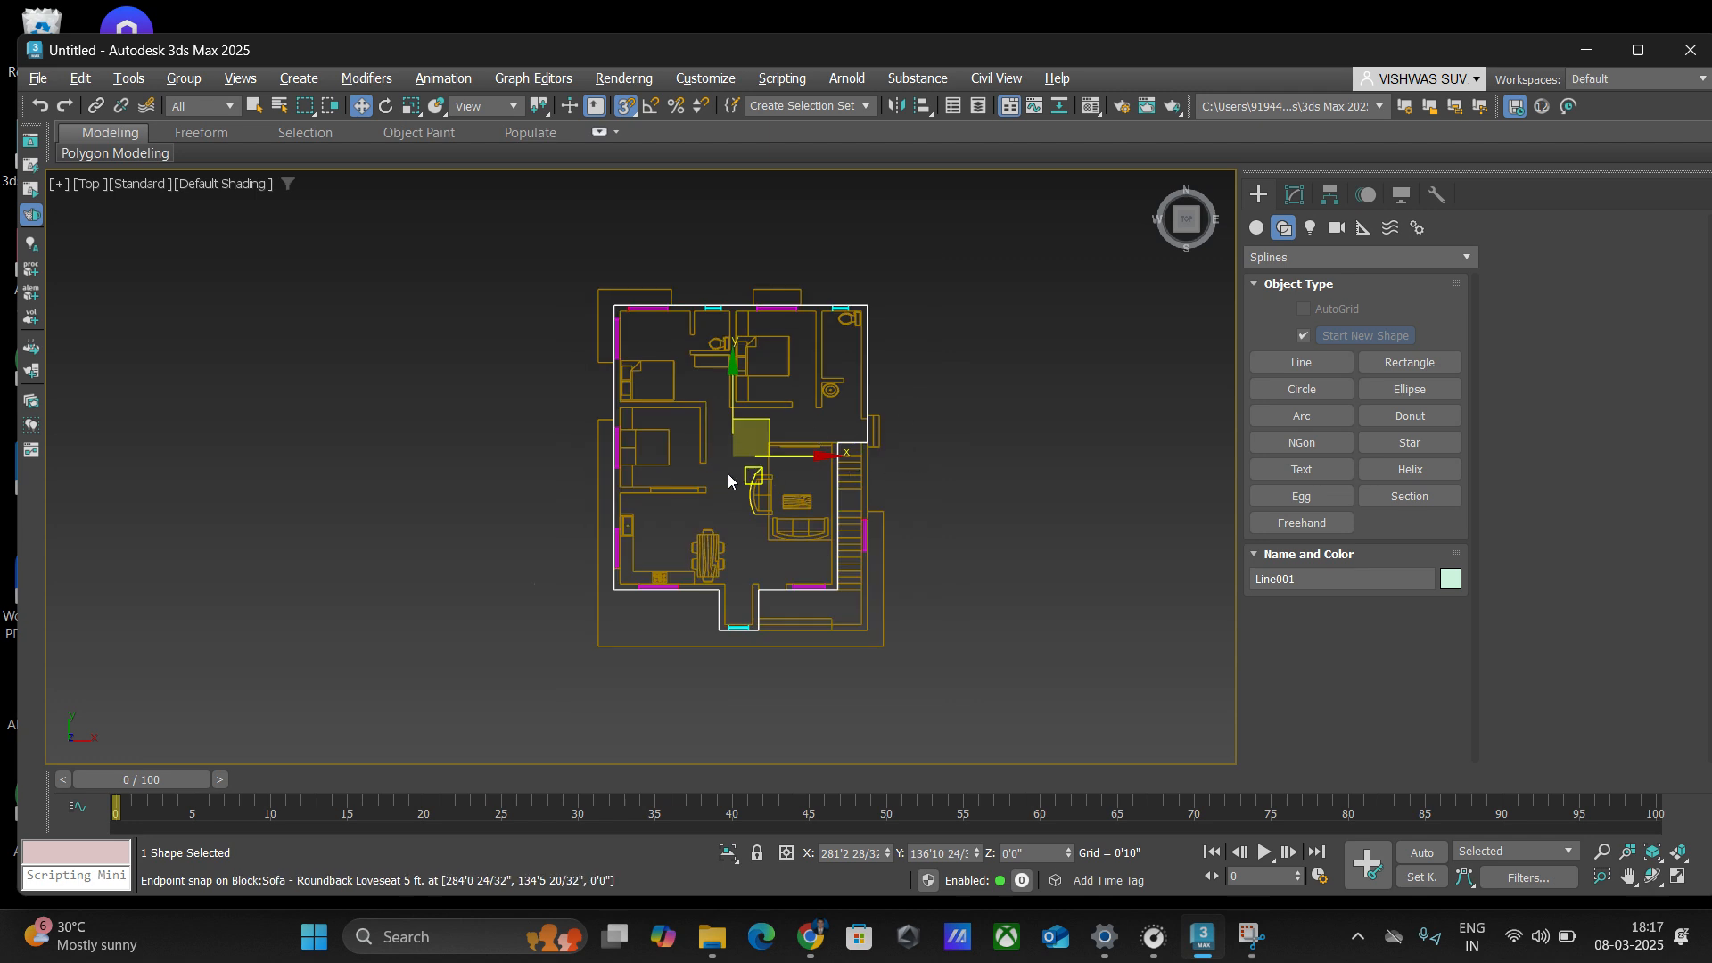
pyautogui.moveTo(818, 455)
pyautogui.keyDown('shift'); pyautogui.mouseDown()
pyautogui.moveTo(1093, 442)
pyautogui.moveTo(1143, 472)
pyautogui.moveTo(1146, 458)
pyautogui.mouseUp(); pyautogui.keyUp('shift')
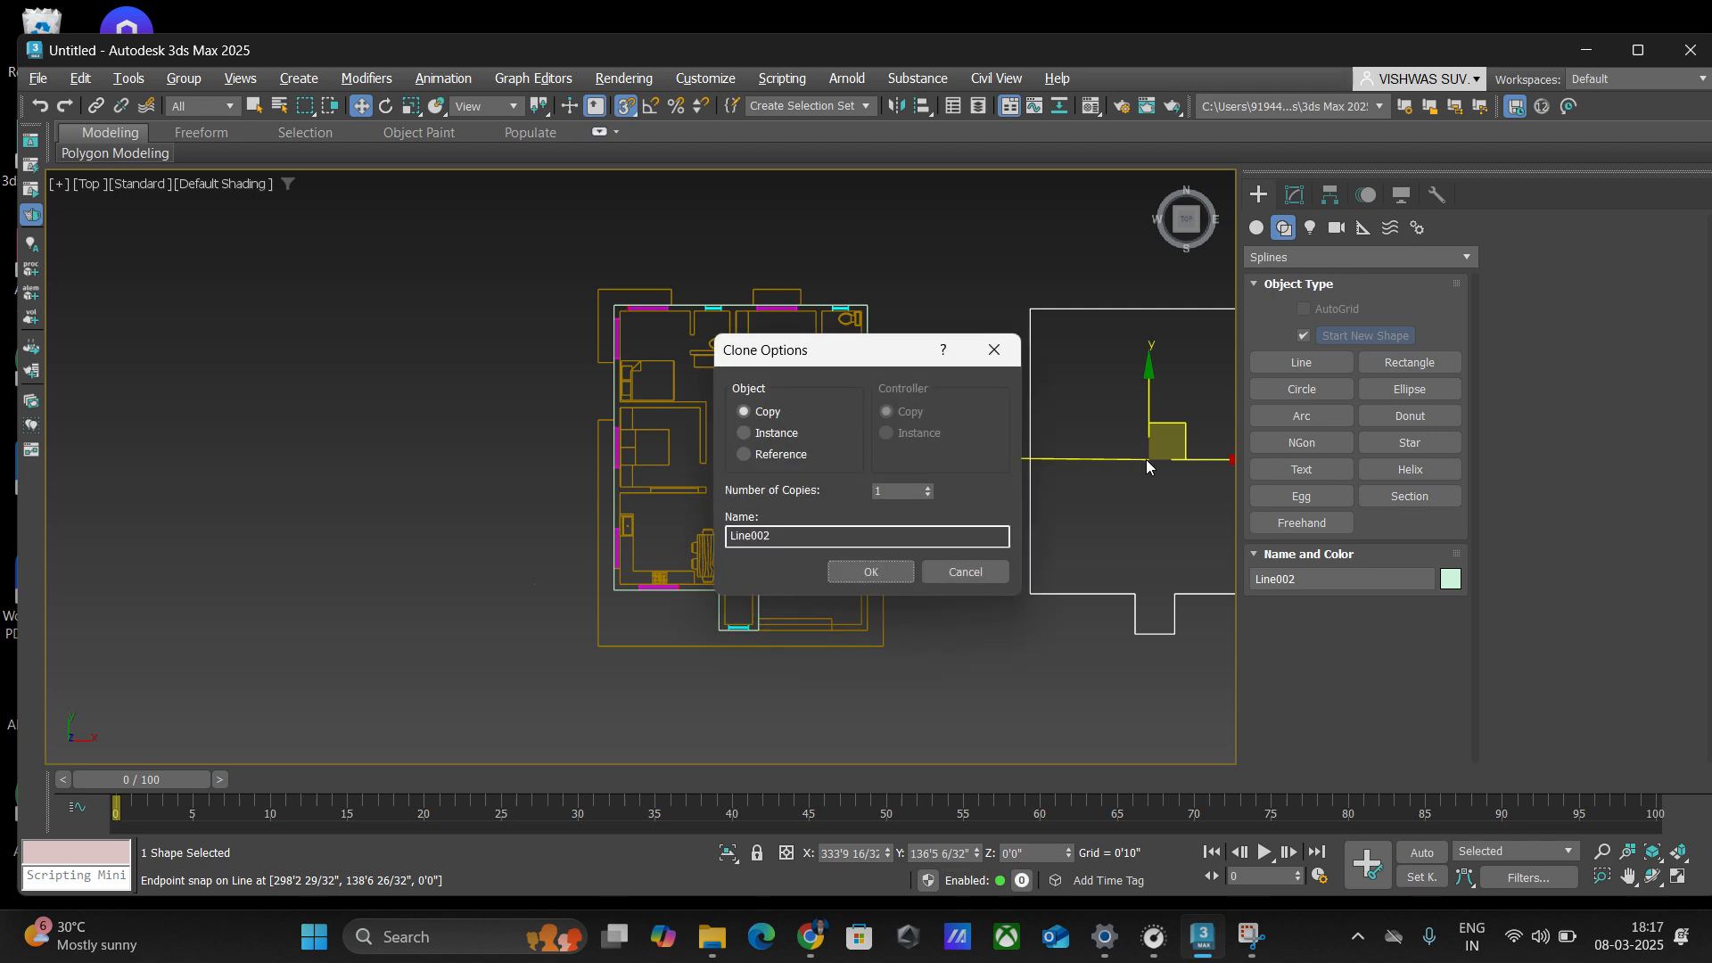
pyautogui.click(854, 555)
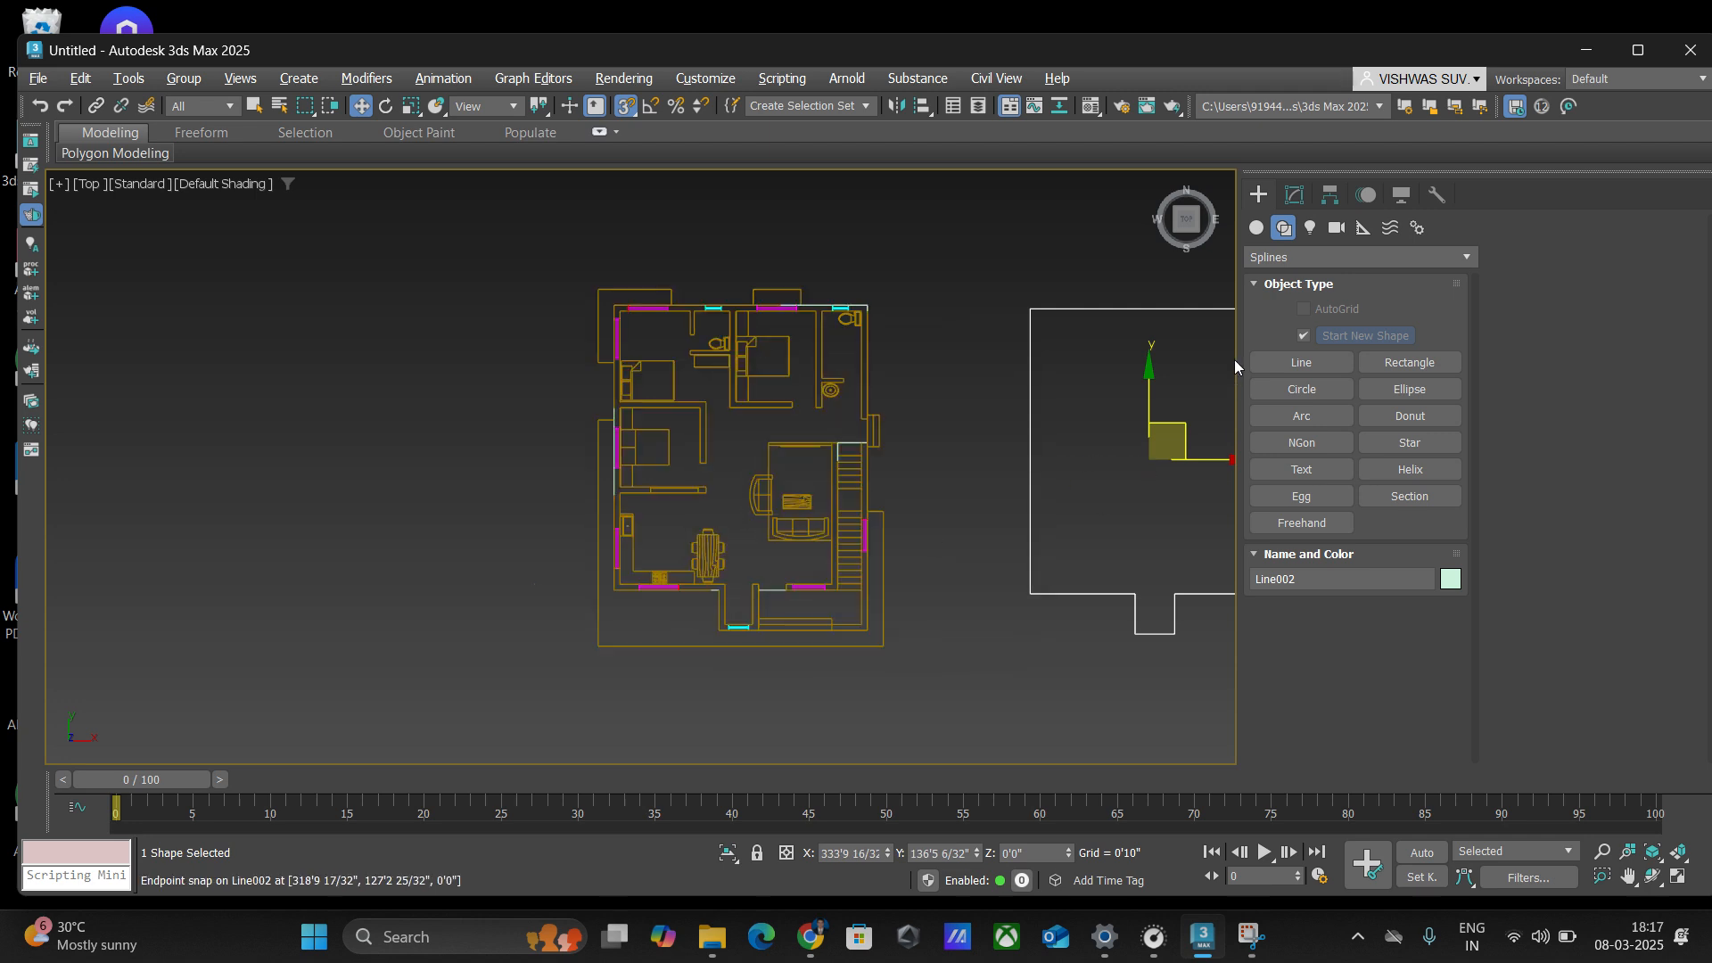
# - Narrow the command panel to widen the viewport so the plan and the copied outline both fit
pyautogui.moveTo(1241, 354); pyautogui.dragTo(1534, 357)
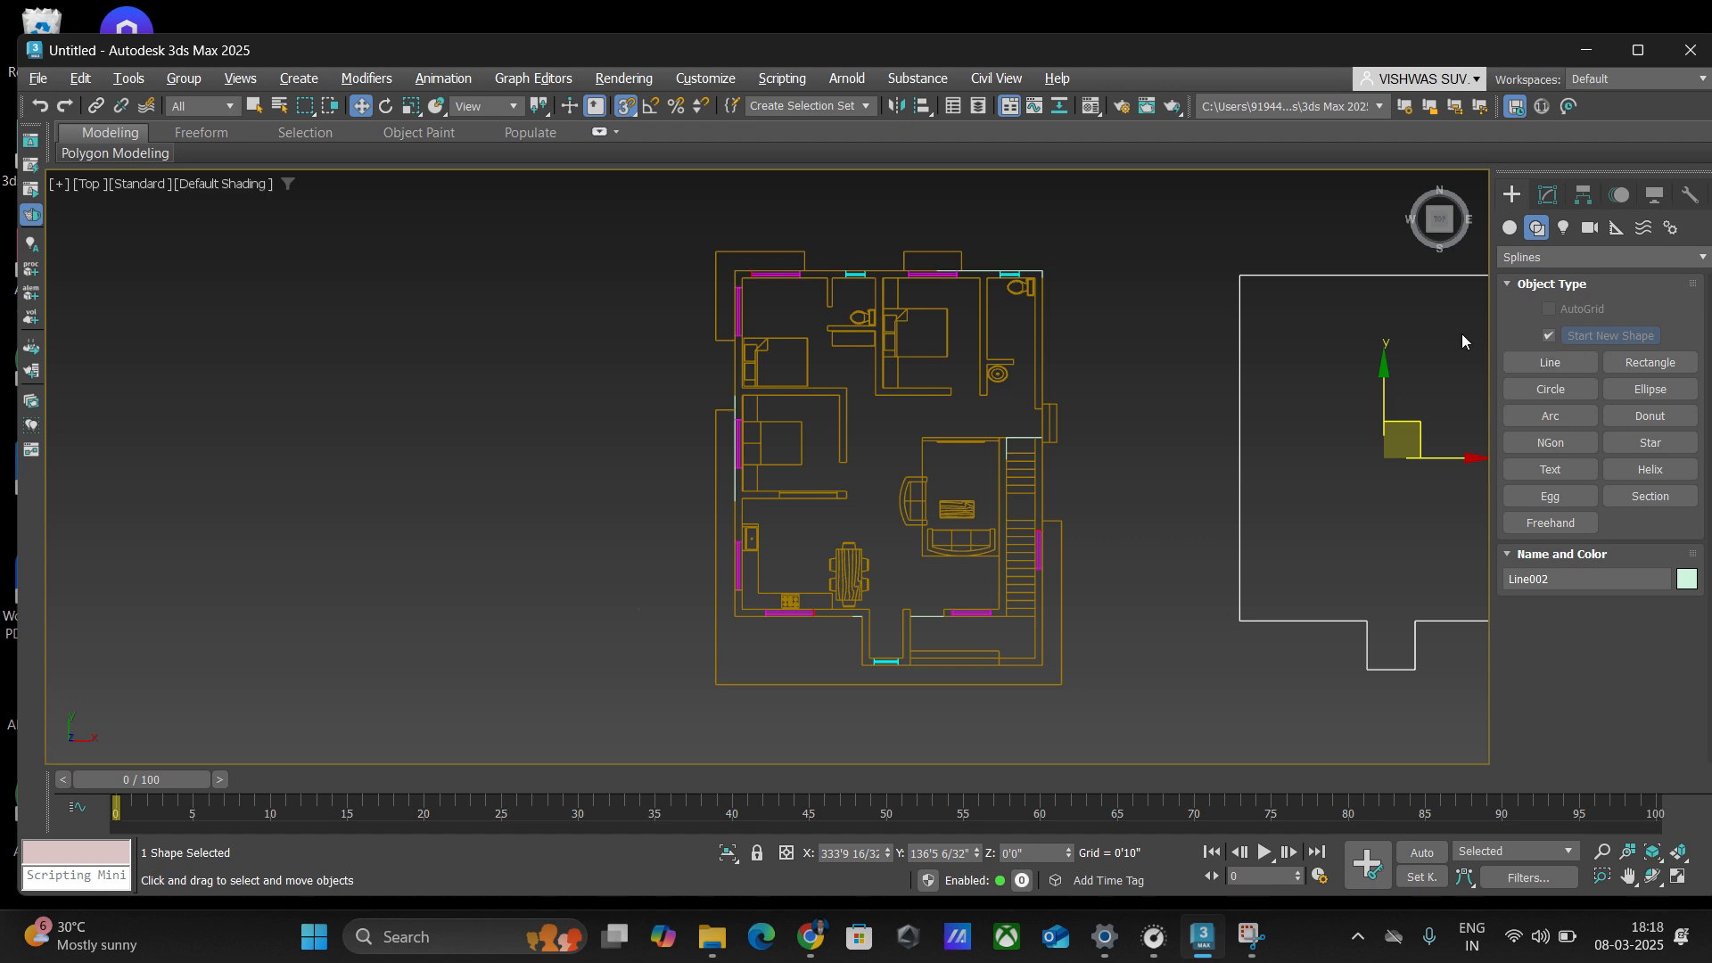
pyautogui.scroll(-2, 415, 366)
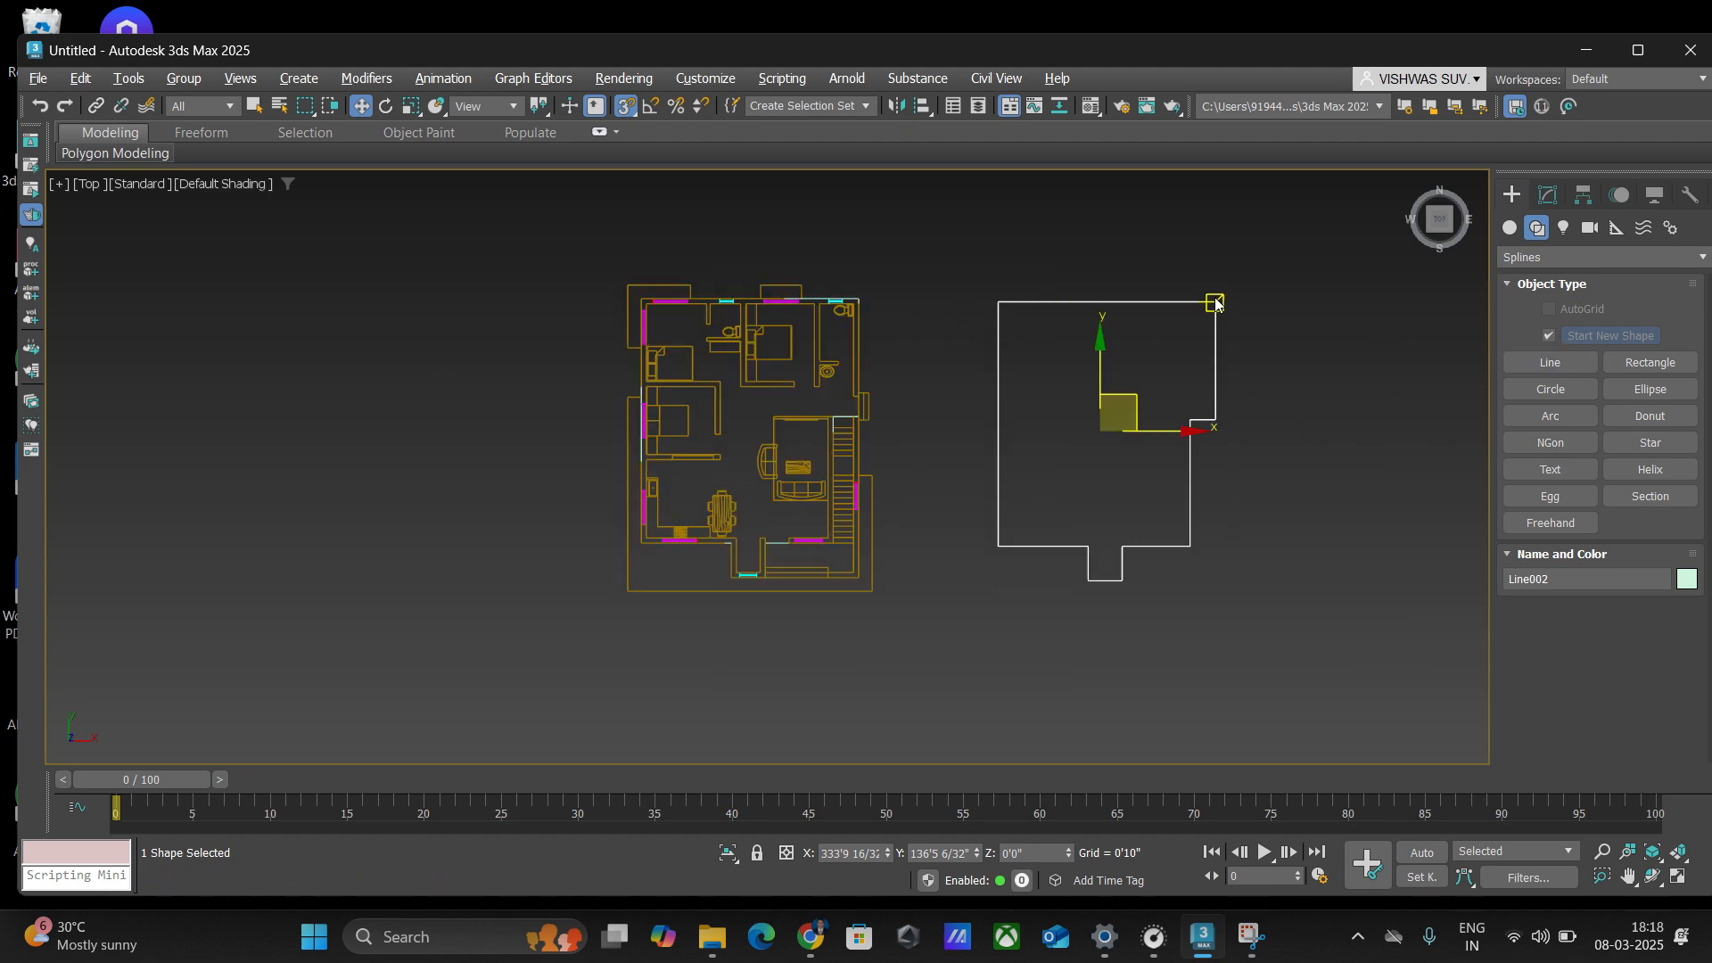
pyautogui.scroll(2, 769, 348)
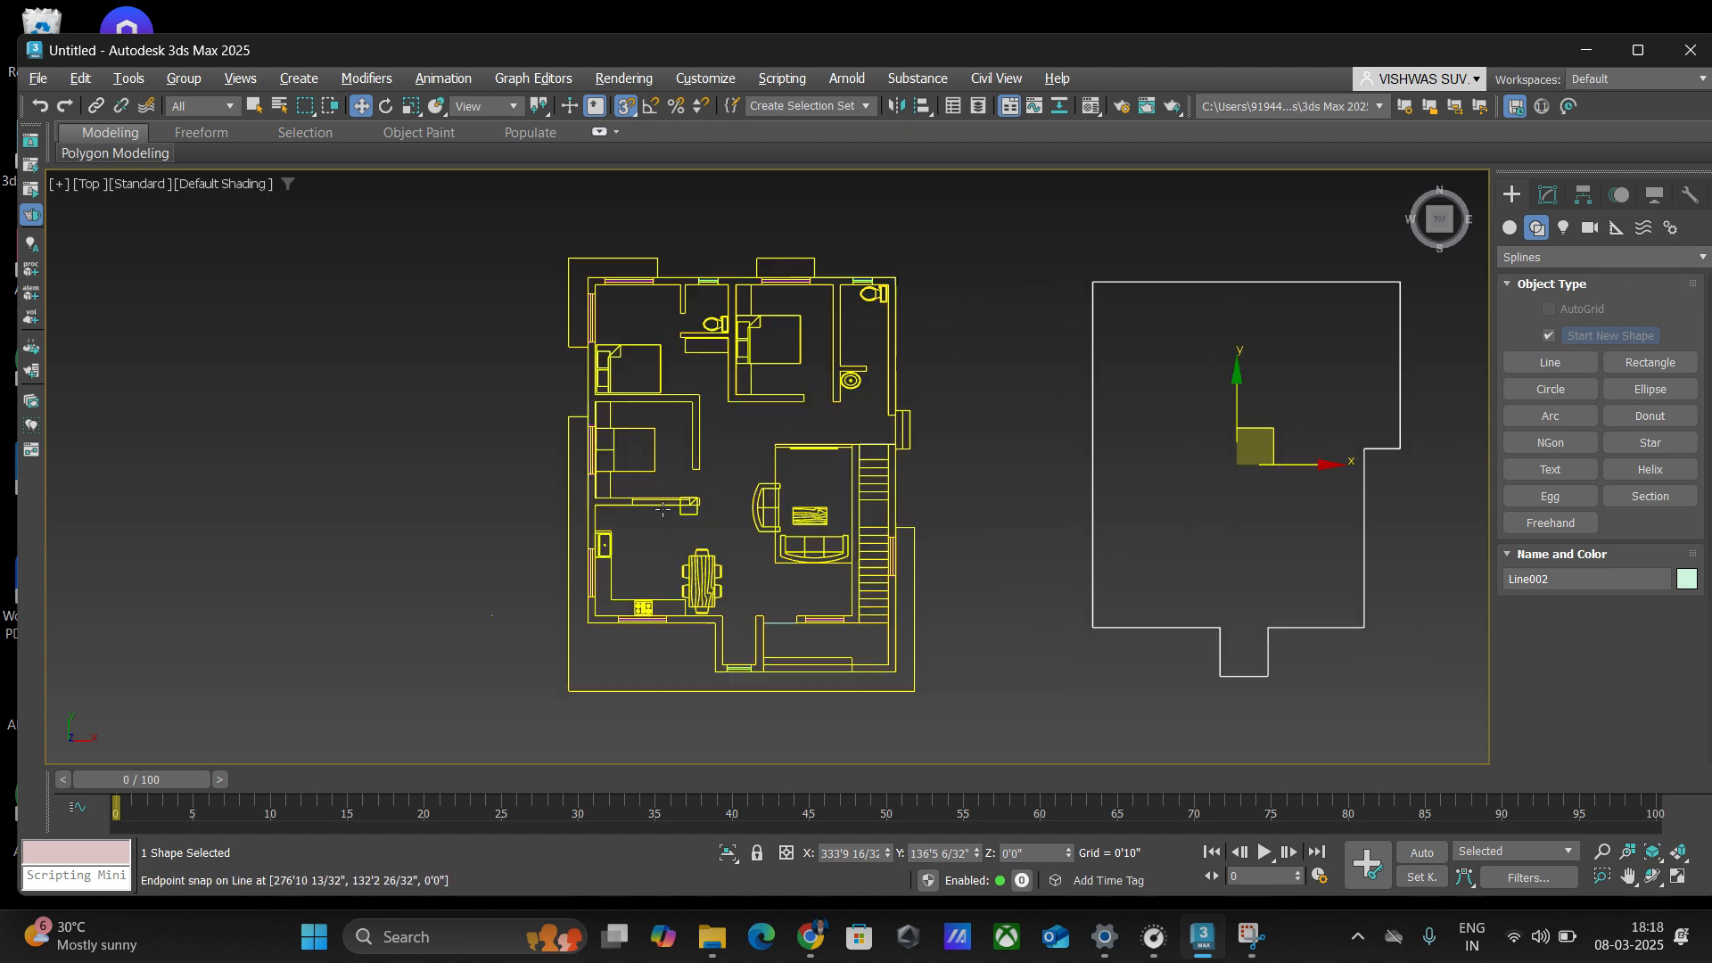
# - In the Perspective view, extrude the original wall outline on the plan by 11'0" with the start and end caps turned off
pyautogui.click(588, 402)
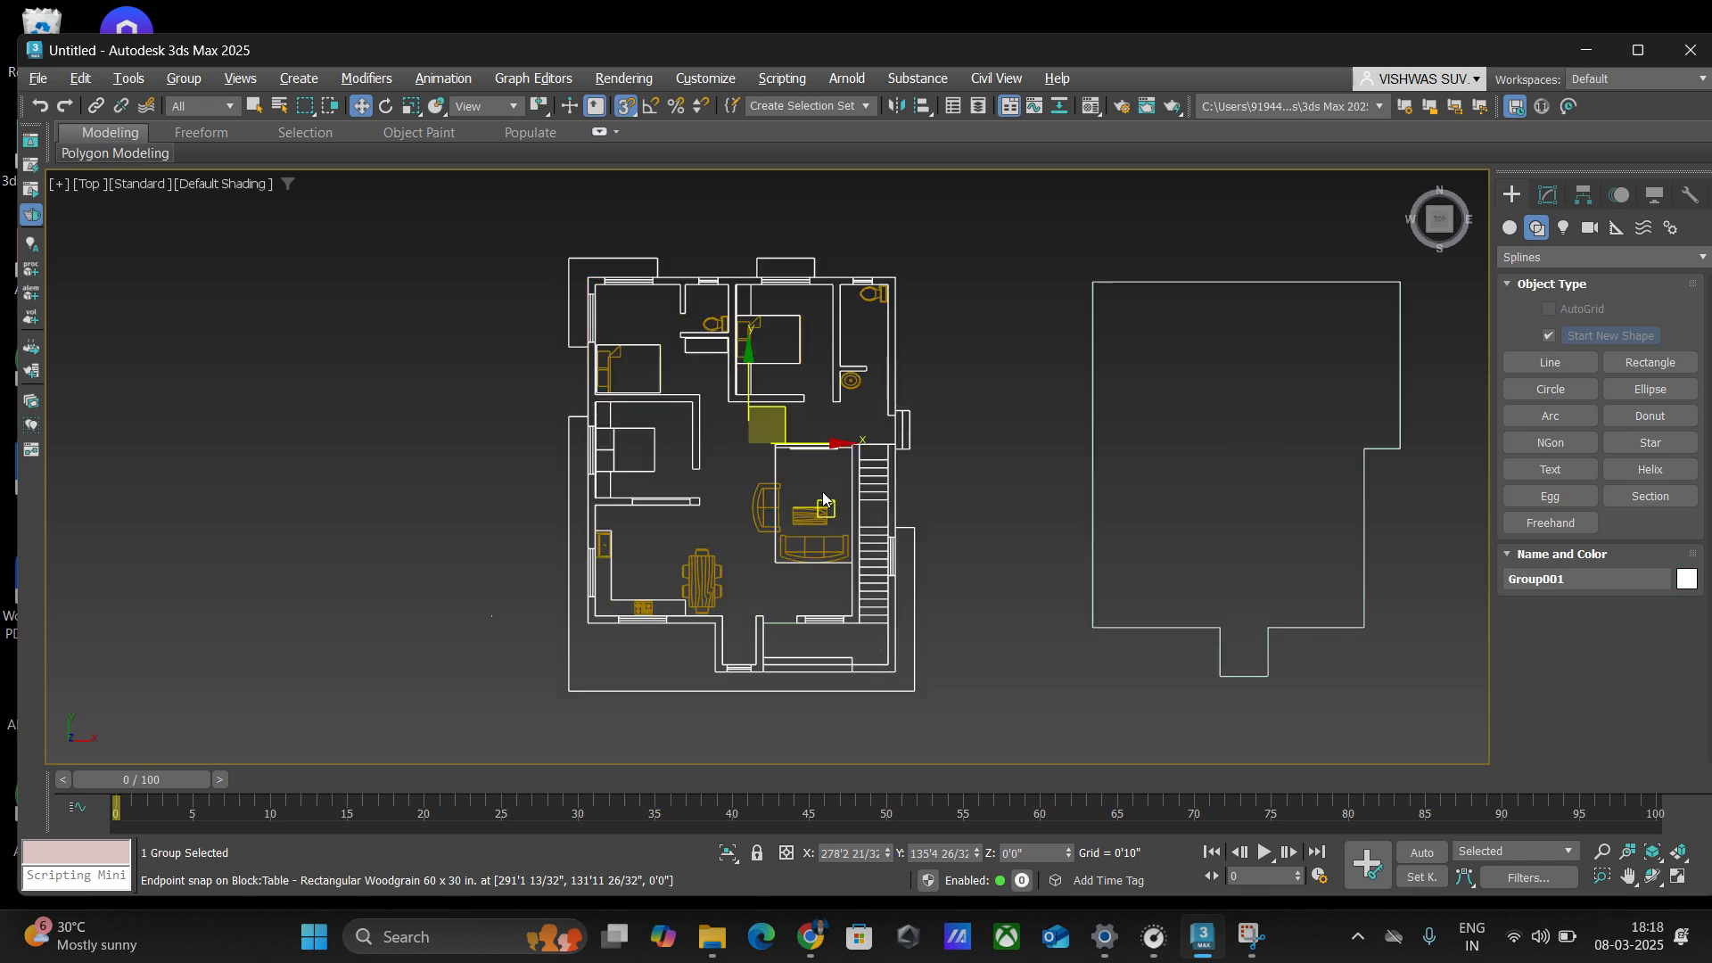
pyautogui.click(945, 300)
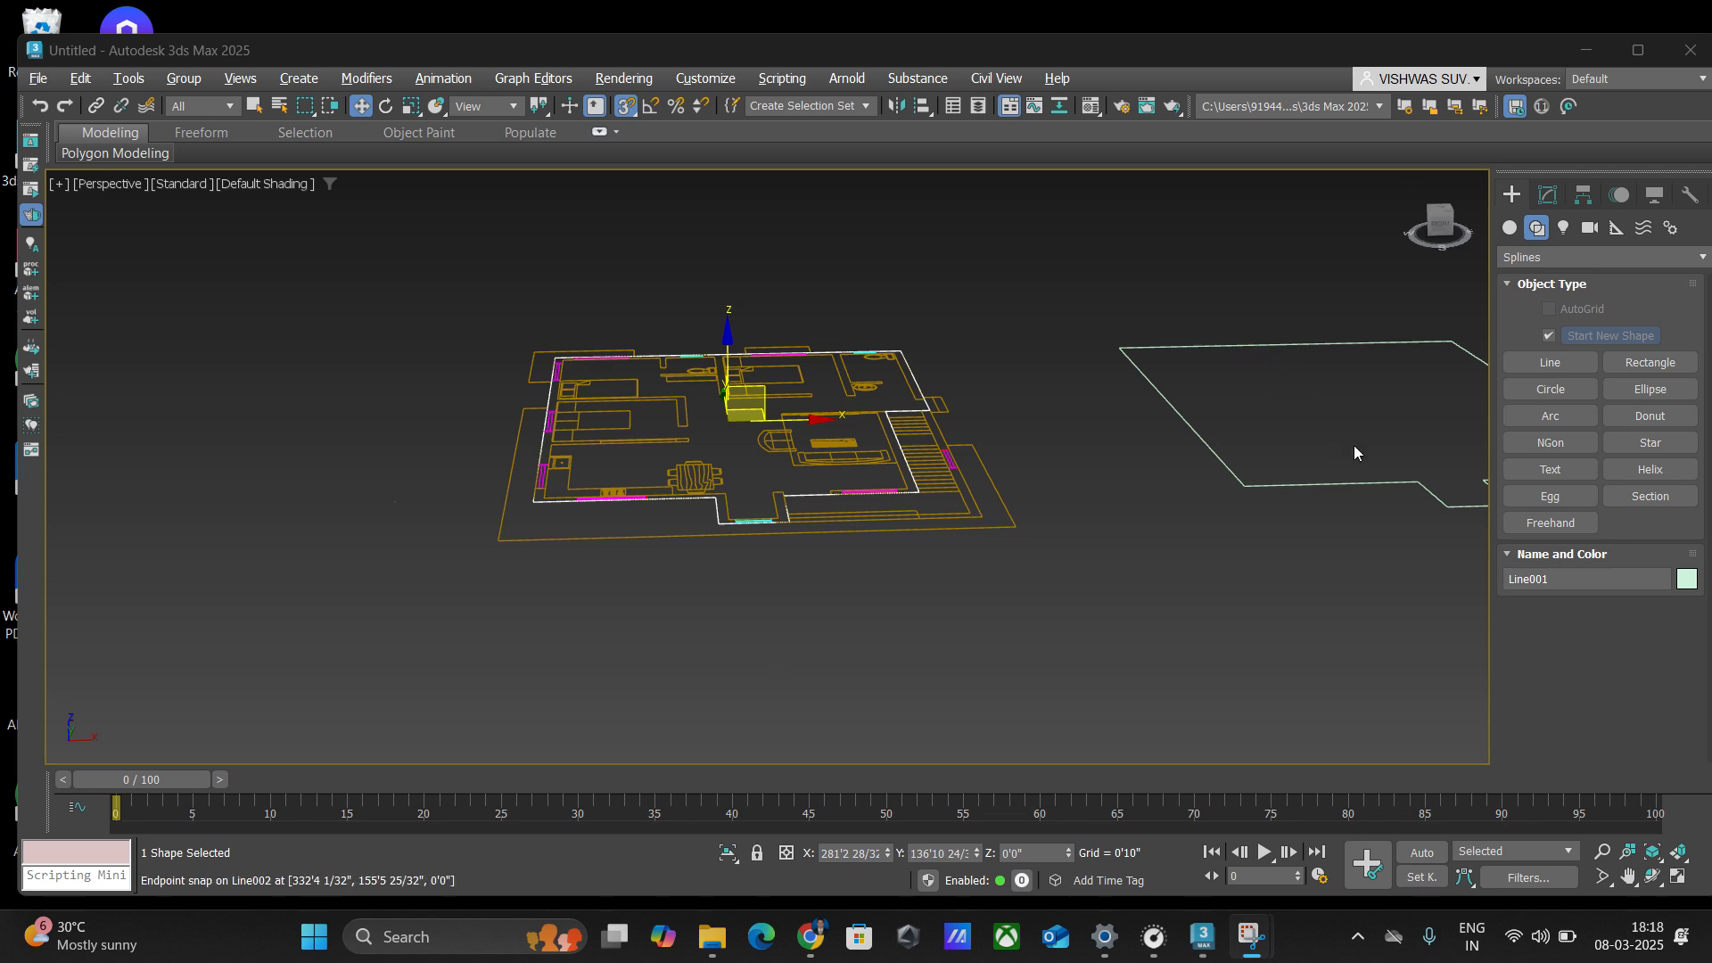
pyautogui.click(1549, 196)
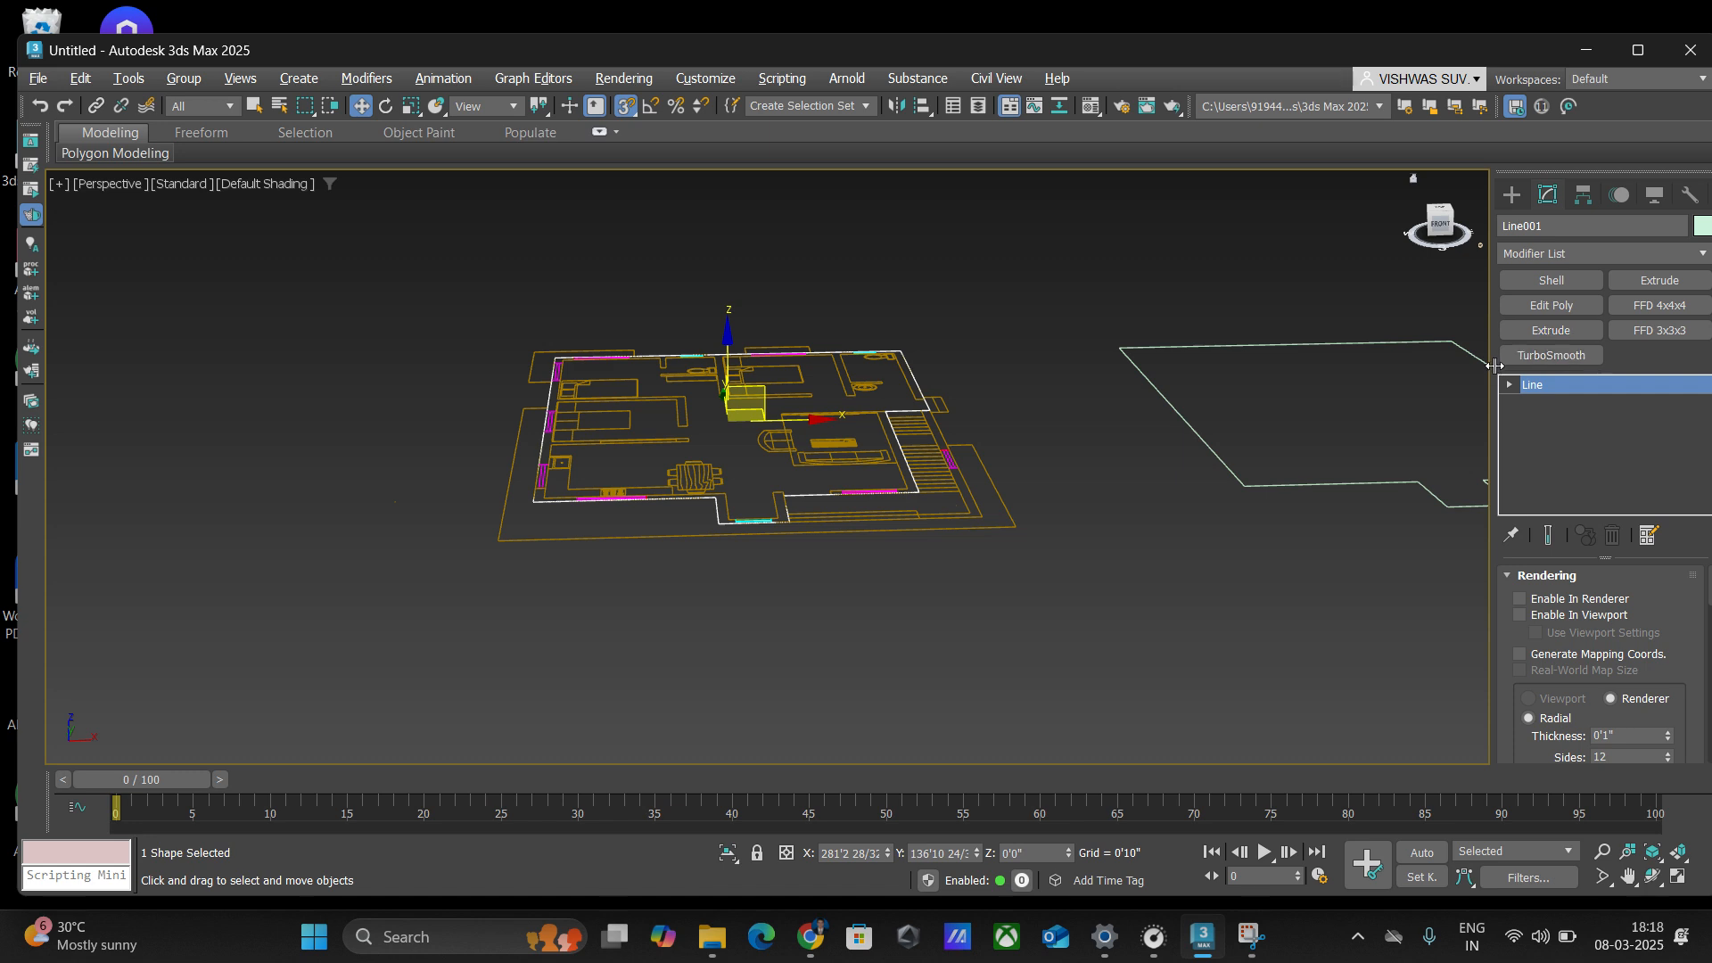
pyautogui.click(1551, 331)
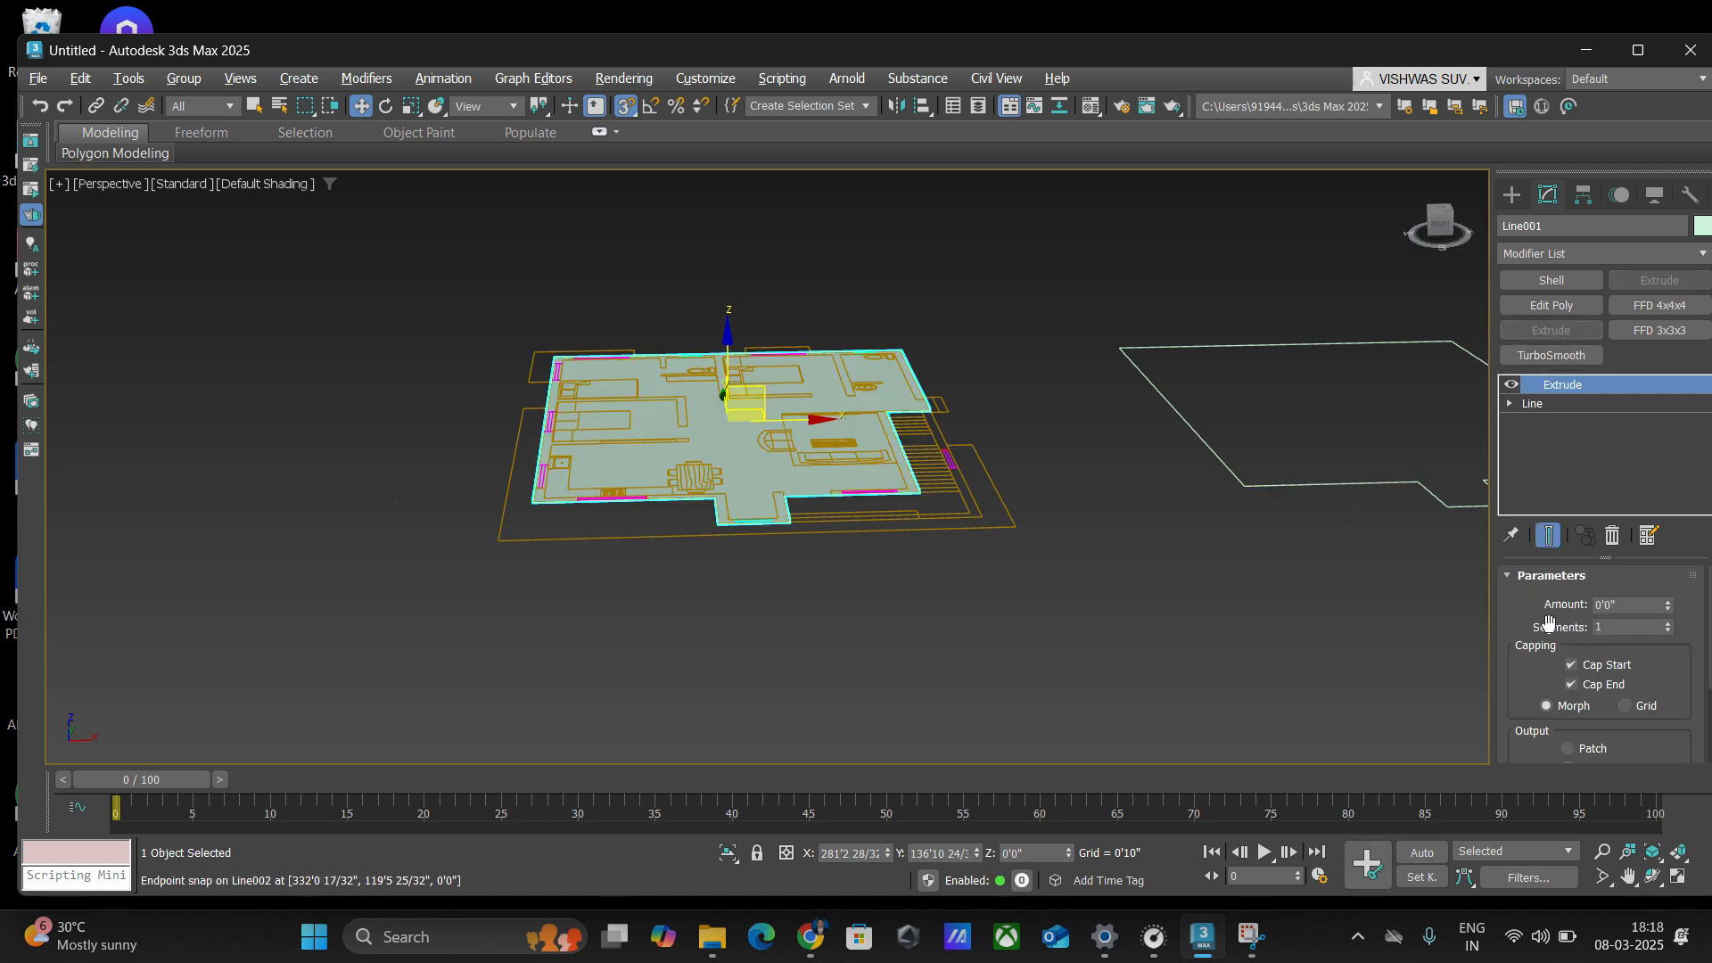
pyautogui.click(1634, 606)
pyautogui.write('11')
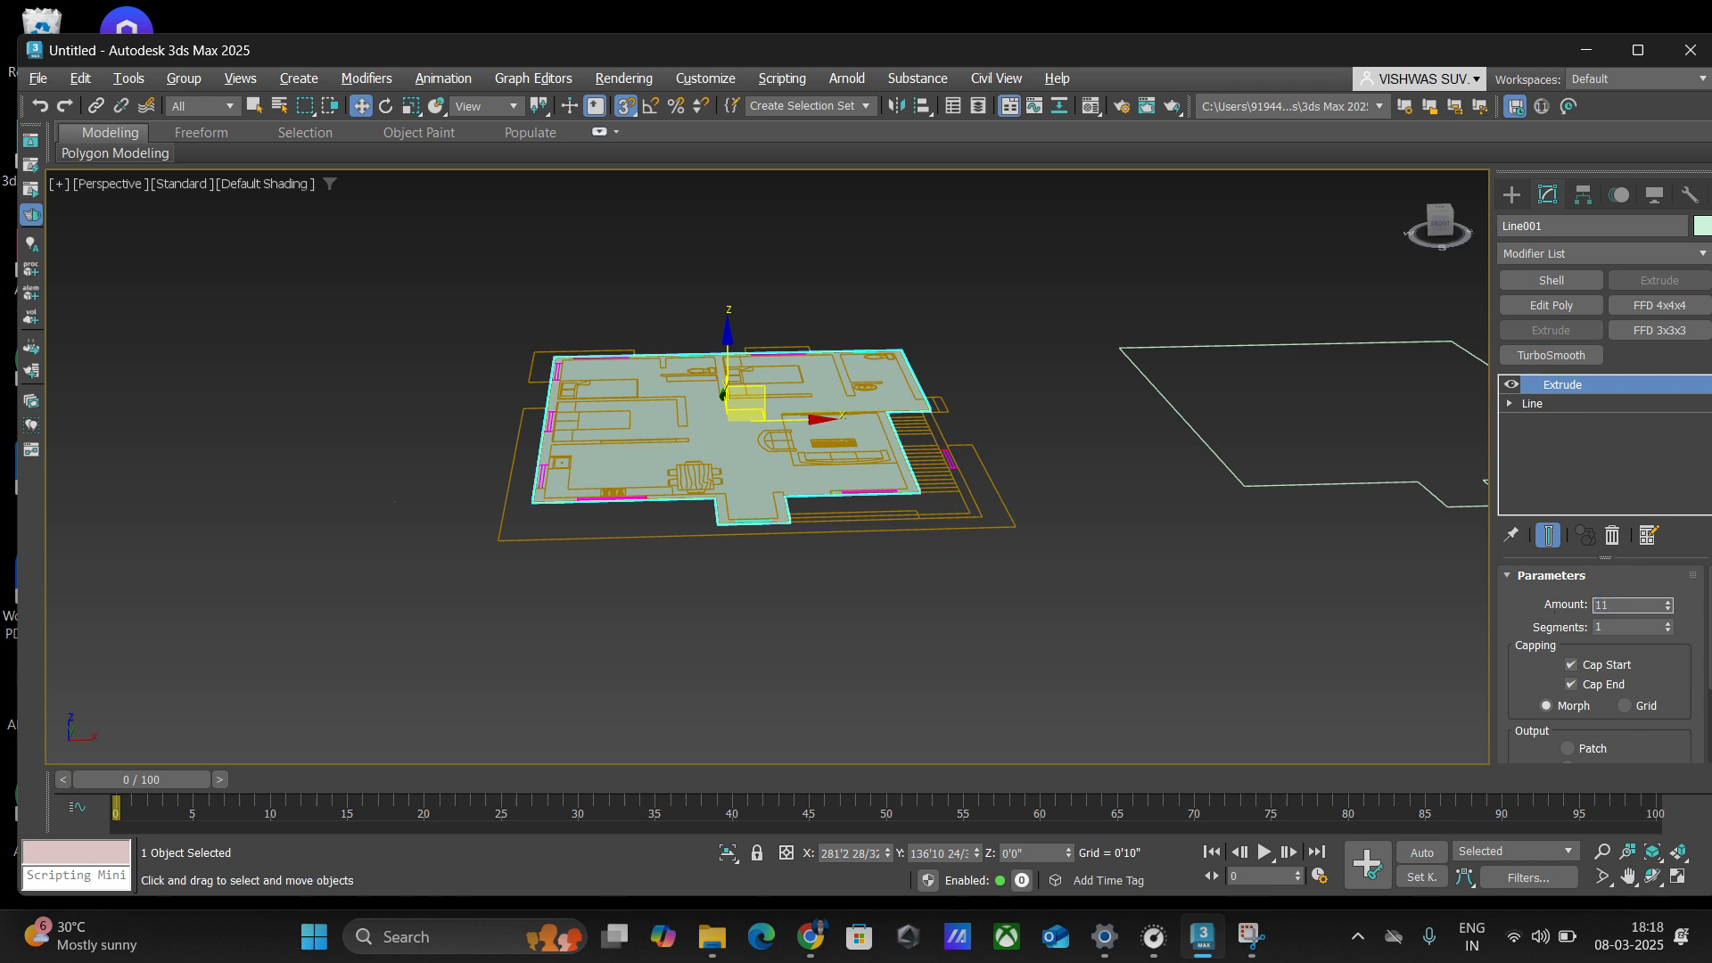
pyautogui.press('Return')
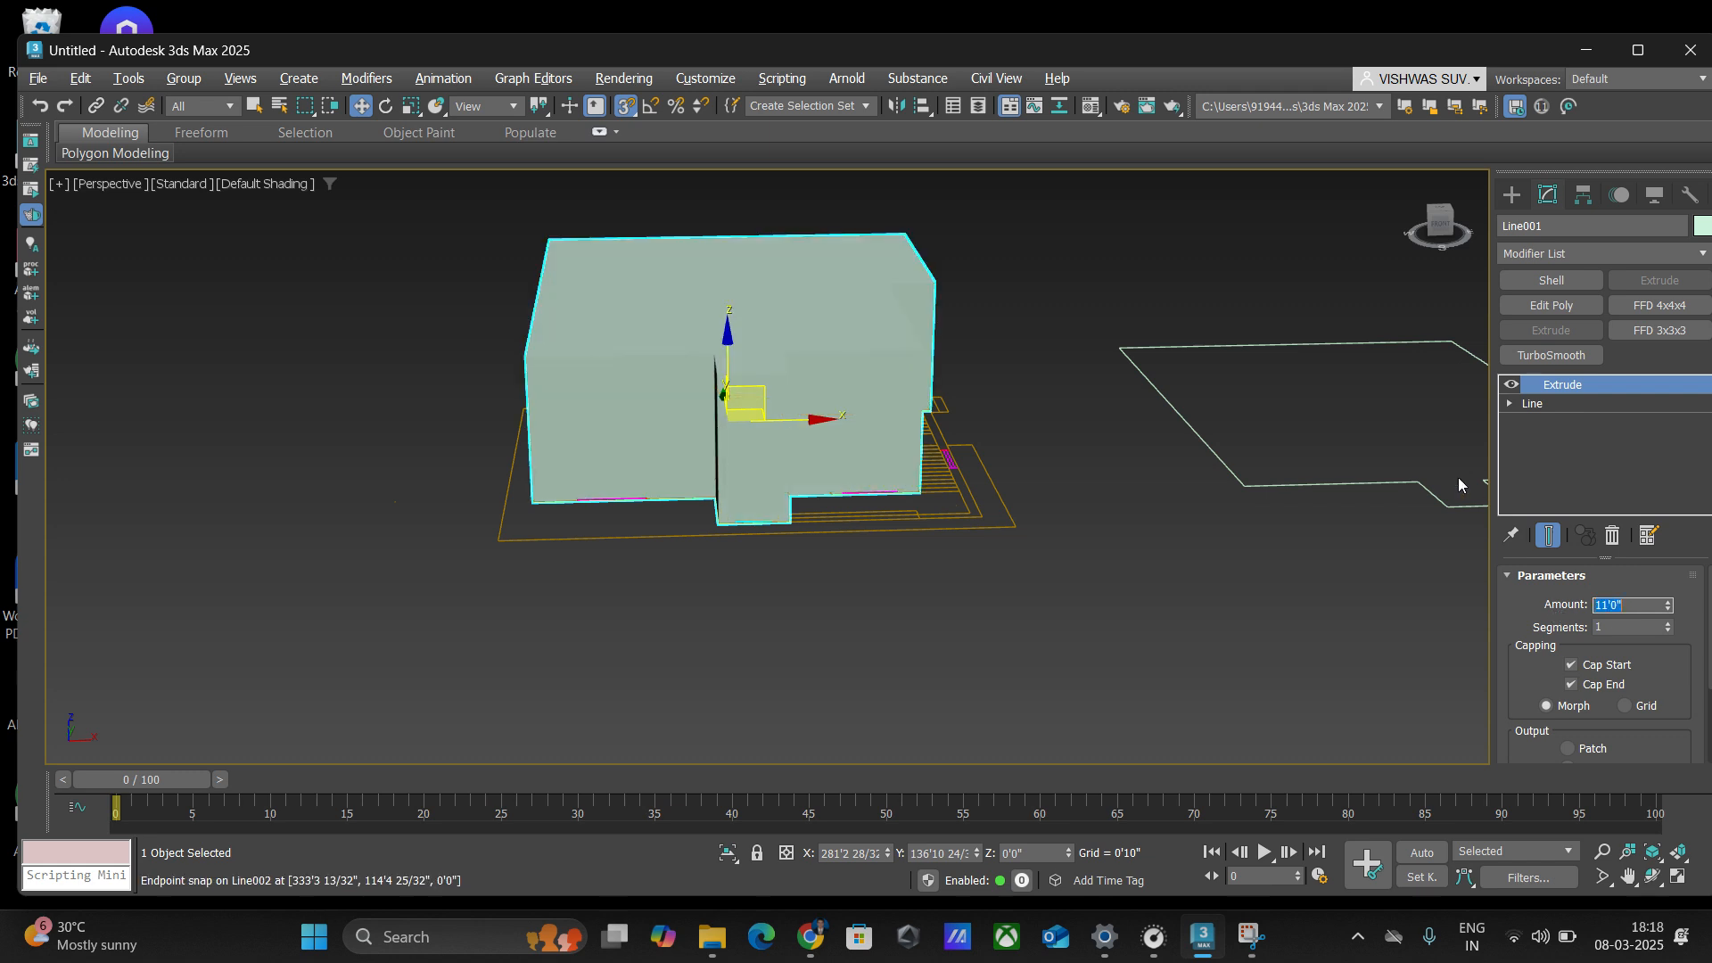
pyautogui.click(1572, 667)
pyautogui.click(1571, 685)
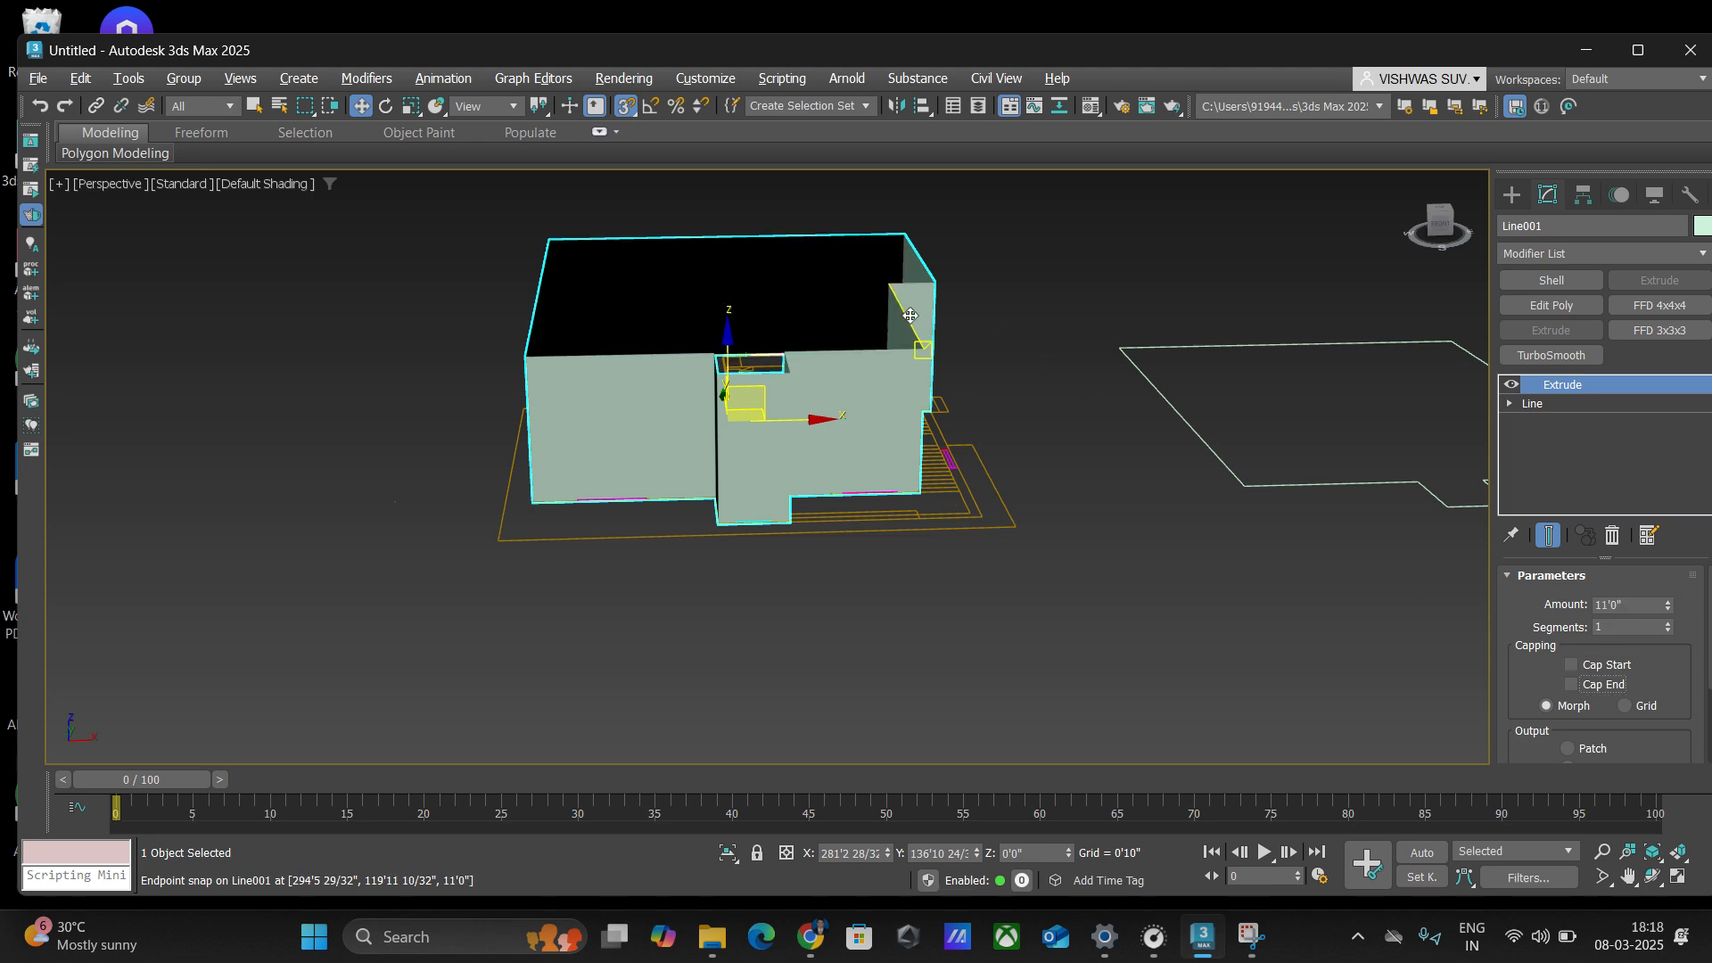
# - Set the wall extrusion's segments to 3
pyautogui.keyDown('alt'); pyautogui.moveTo(1138, 288); pyautogui.dragTo(1092, 293, button='middle'); pyautogui.keyUp('alt')
pyautogui.scroll(5, 1252, 437)
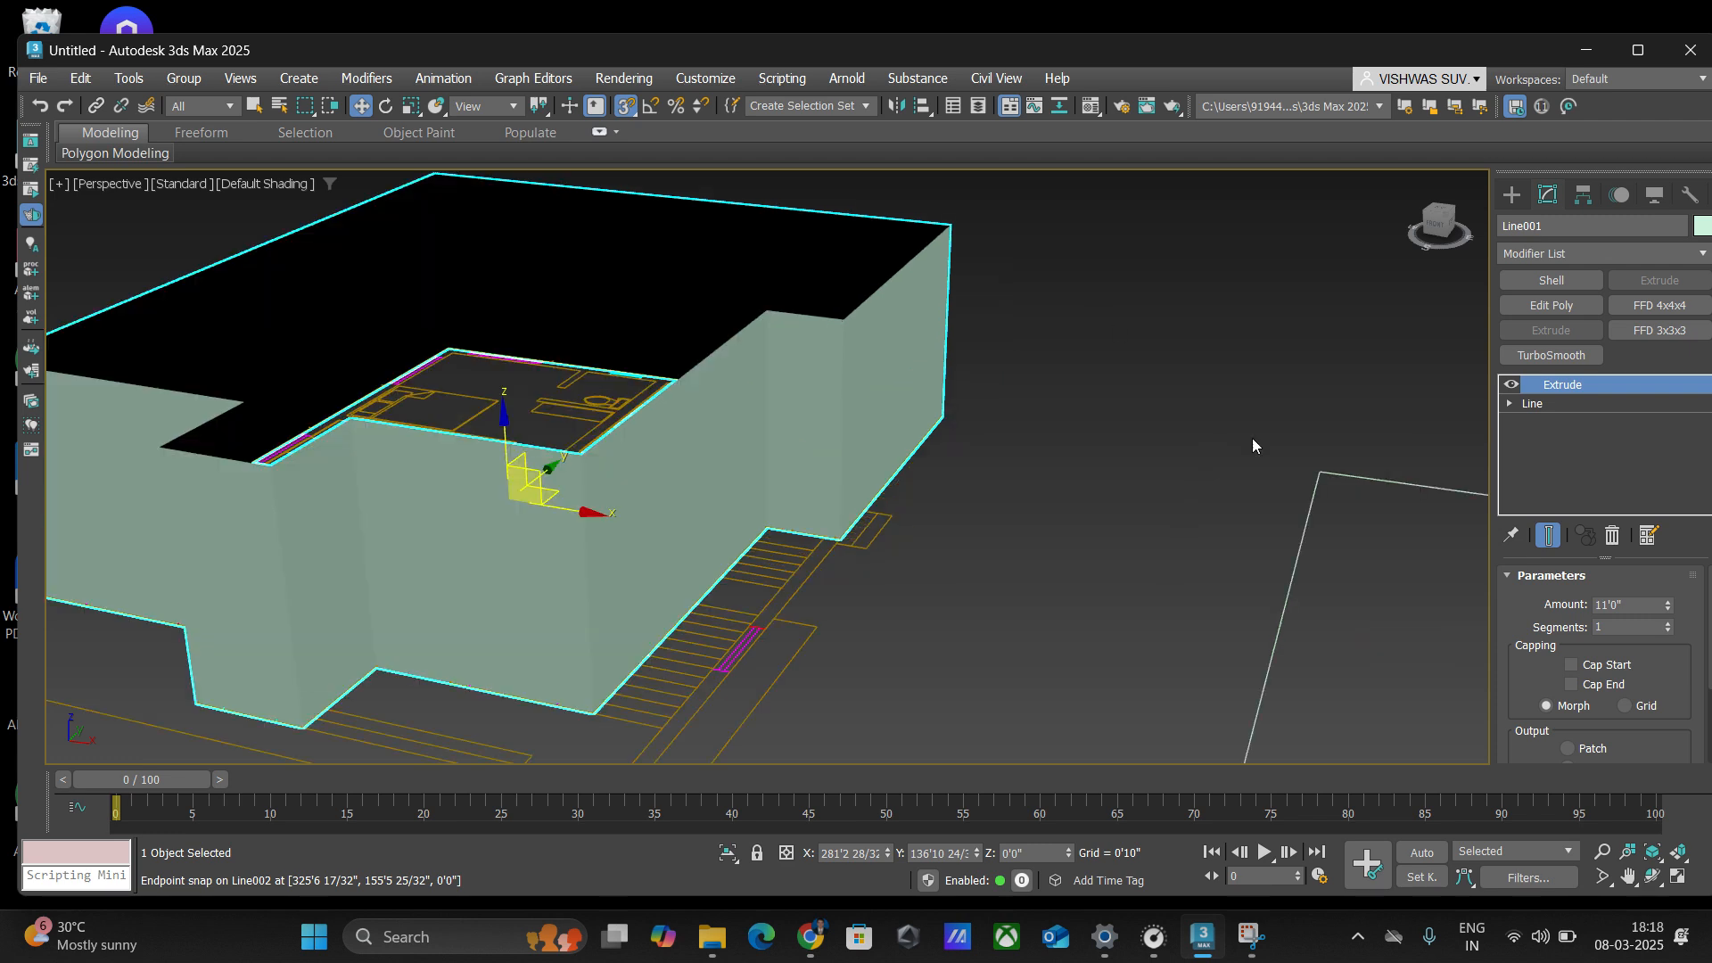
pyautogui.scroll(-4, 1195, 374)
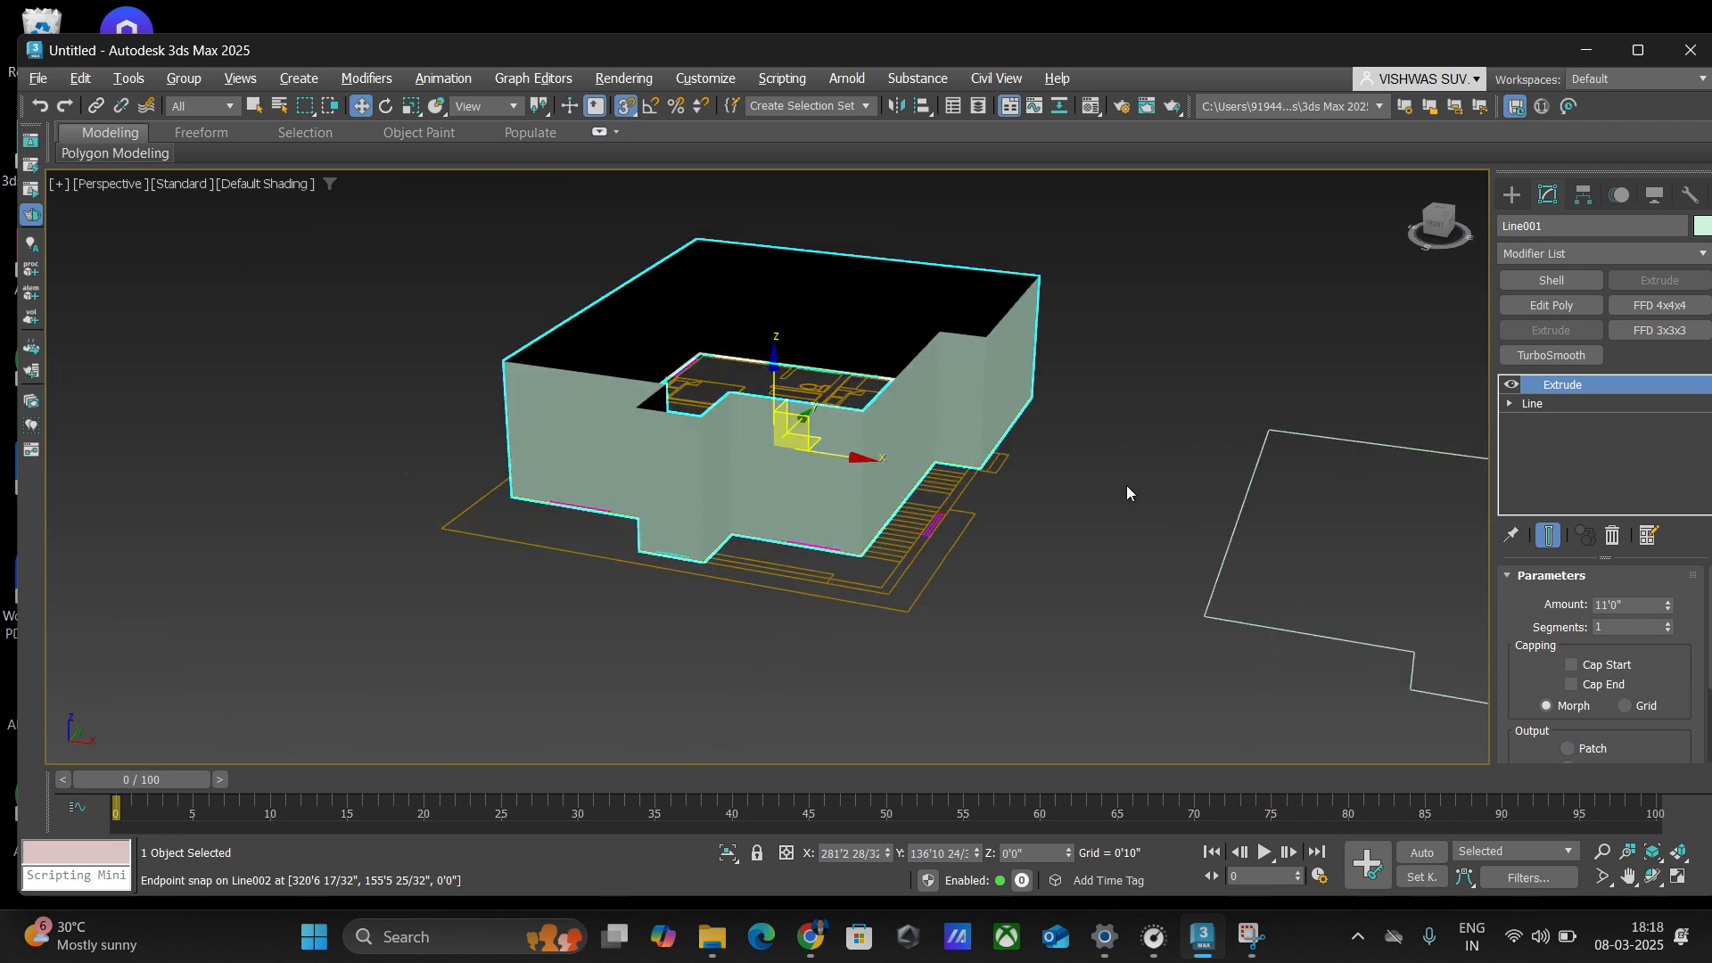
pyautogui.moveTo(1126, 485)
pyautogui.keyDown('alt'); pyautogui.mouseDown(button='middle')
pyautogui.moveTo(1152, 451)
pyautogui.moveTo(1147, 474)
pyautogui.mouseUp(button='middle'); pyautogui.keyUp('alt')
pyautogui.scroll(3, 1148, 473)
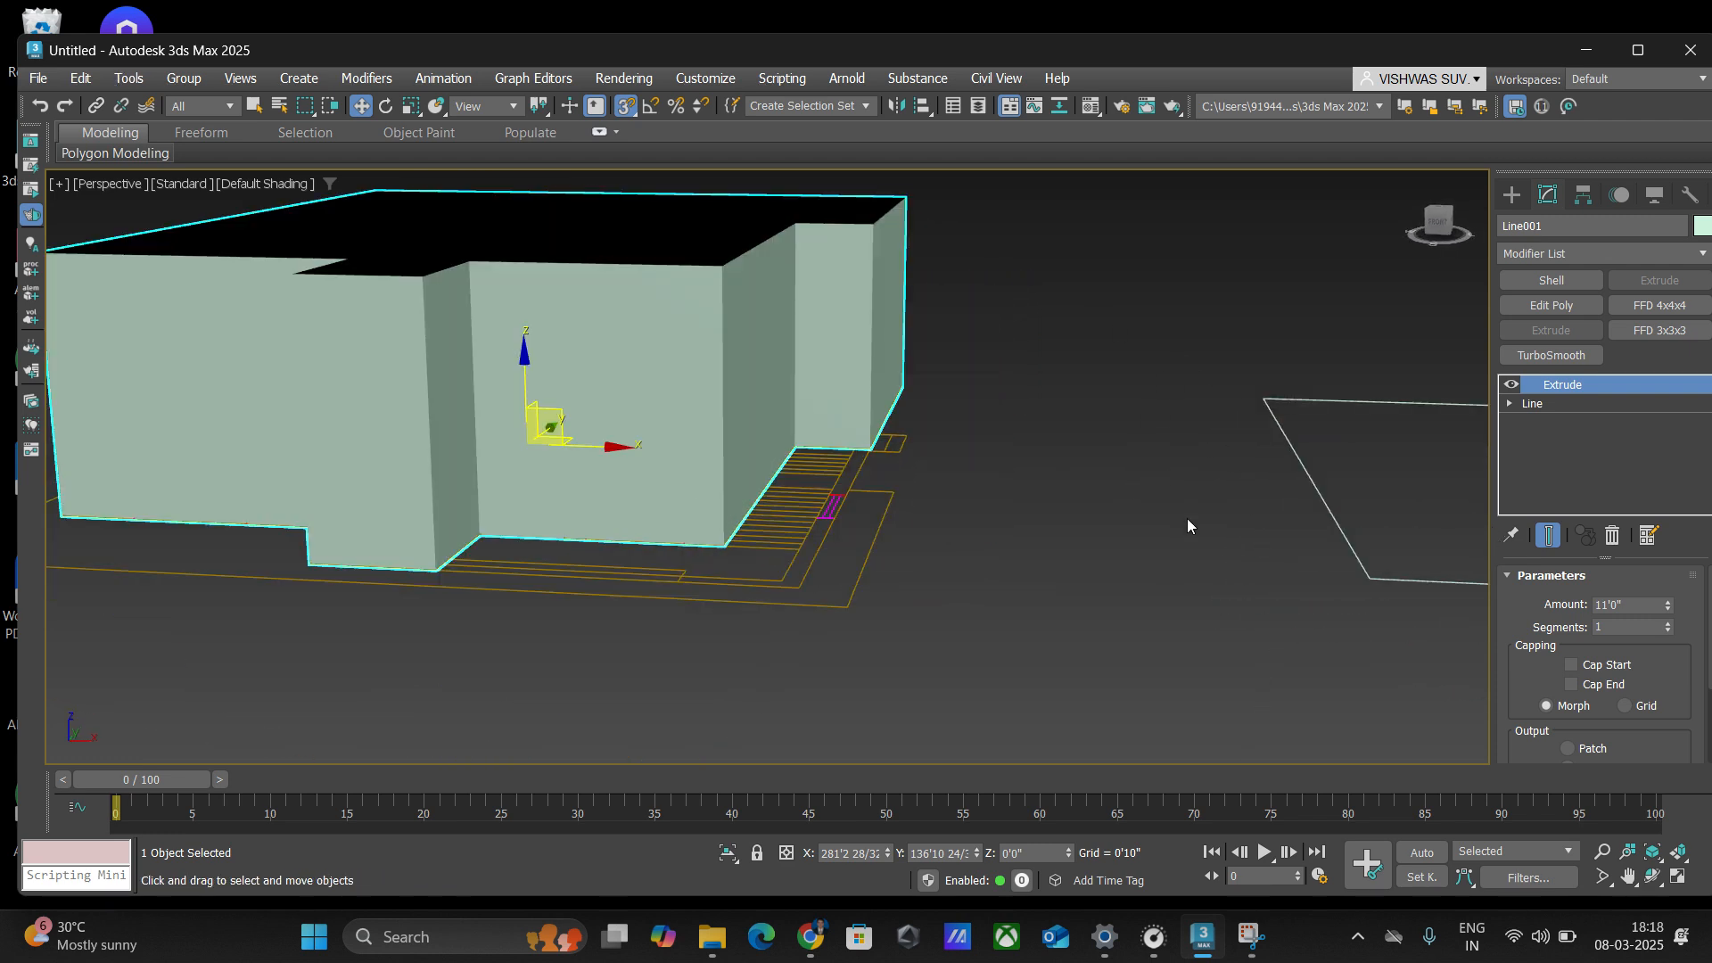
pyautogui.scroll(-3, 1165, 500)
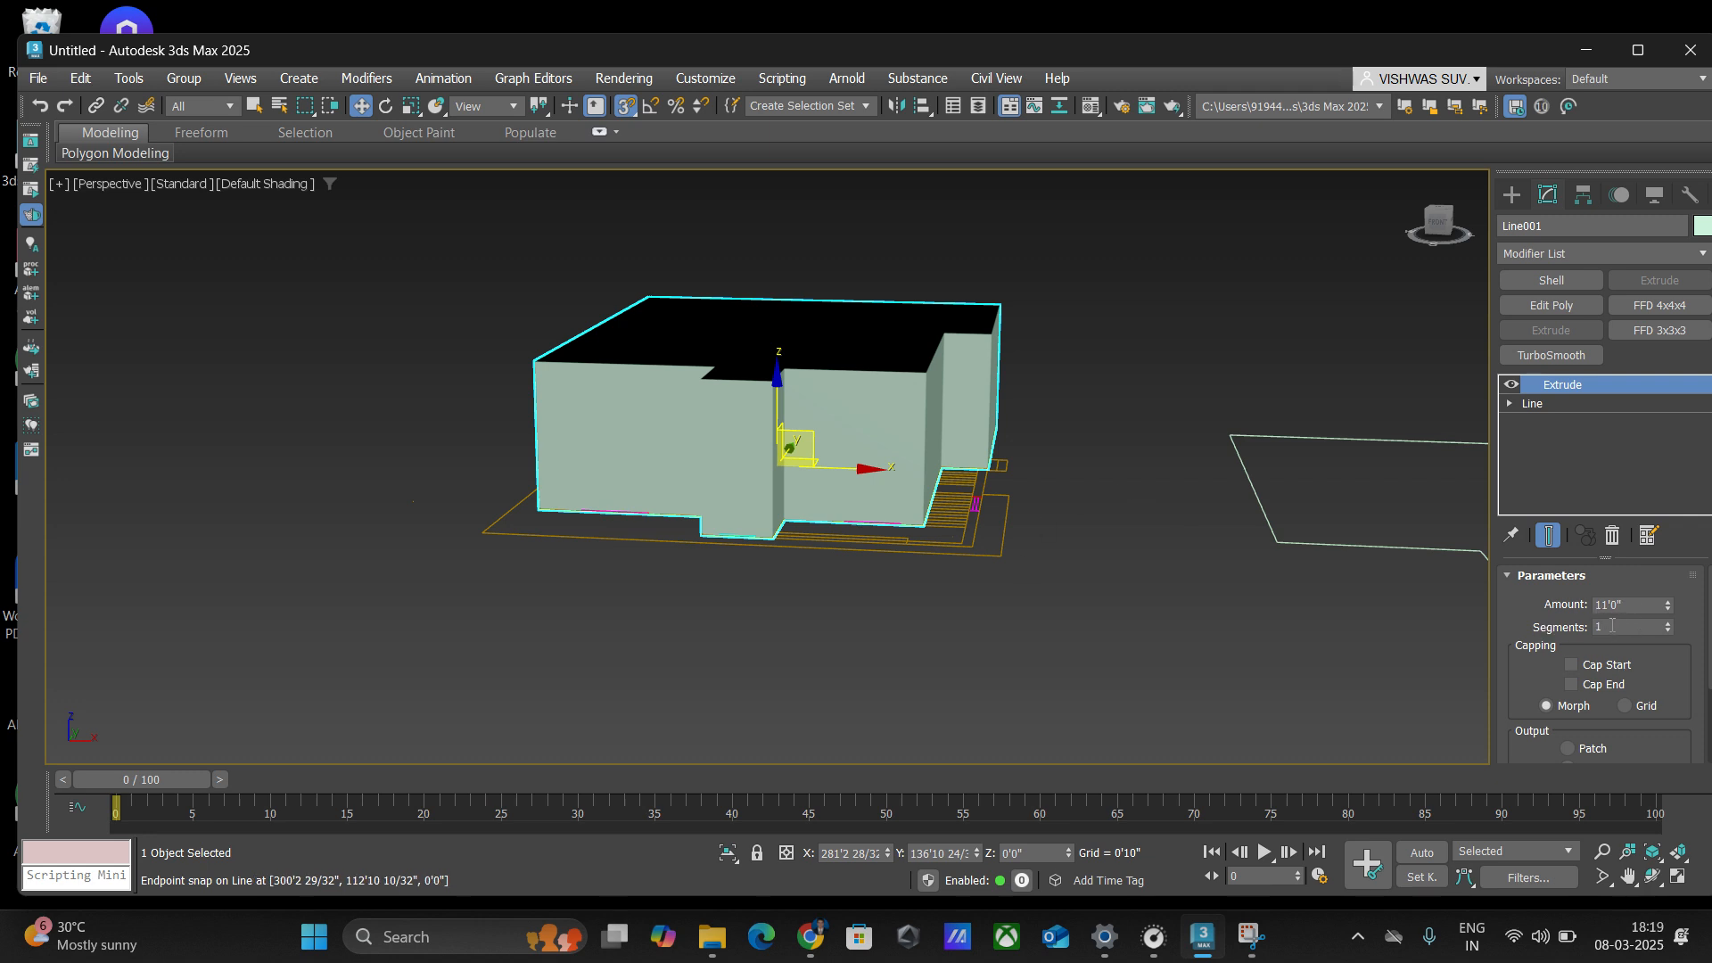
pyautogui.click(1597, 629)
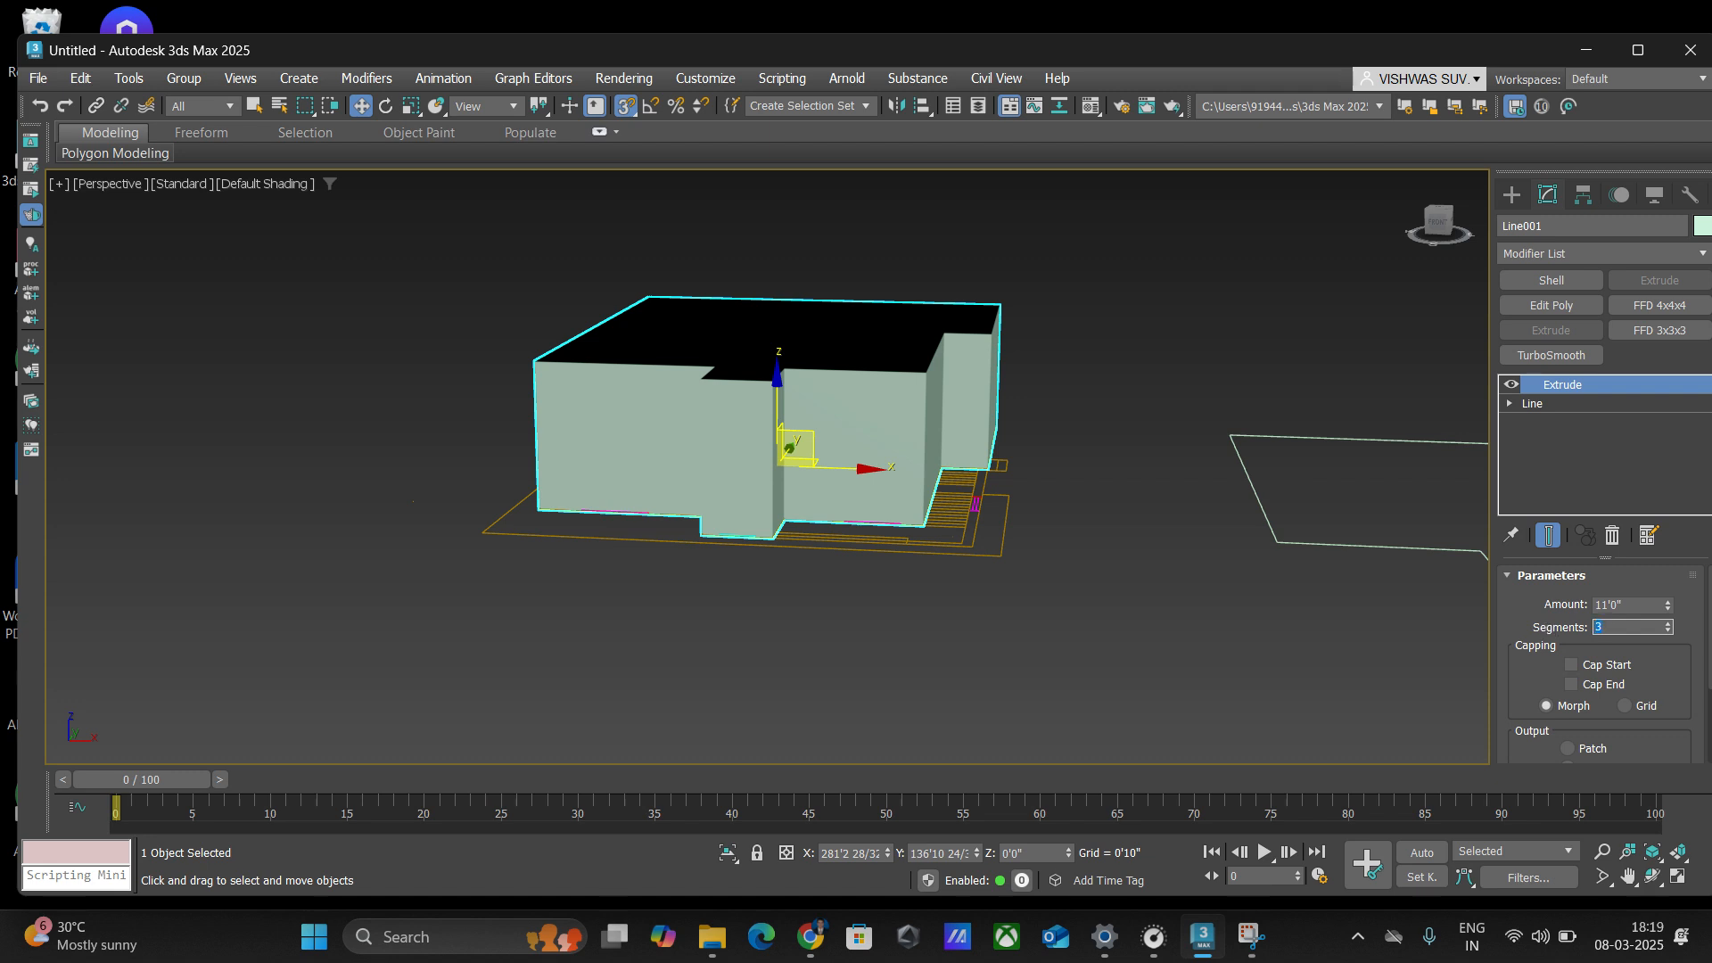
# - Clear the selection and turn on edged-faces display to show the wall segments in the Perspective view
pyautogui.press('Return')
pyautogui.click(1154, 506)
pyautogui.press('F4')
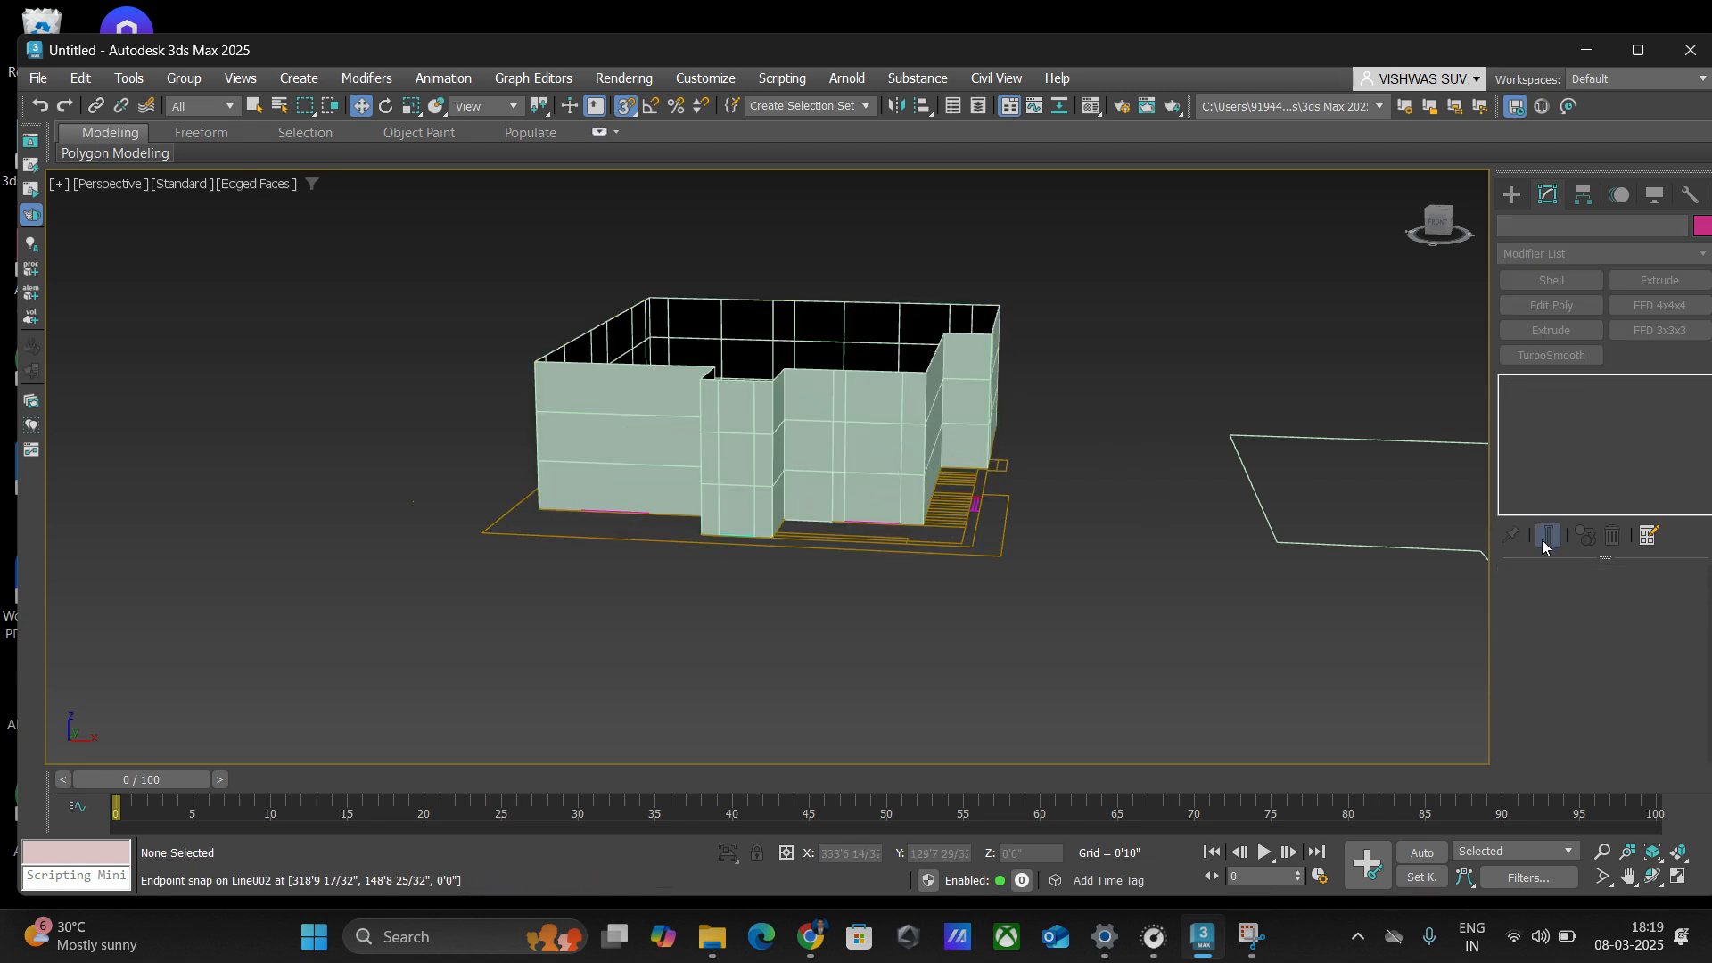
# - Select the extruded walls and set their Extrude segments to 4
pyautogui.click(890, 385)
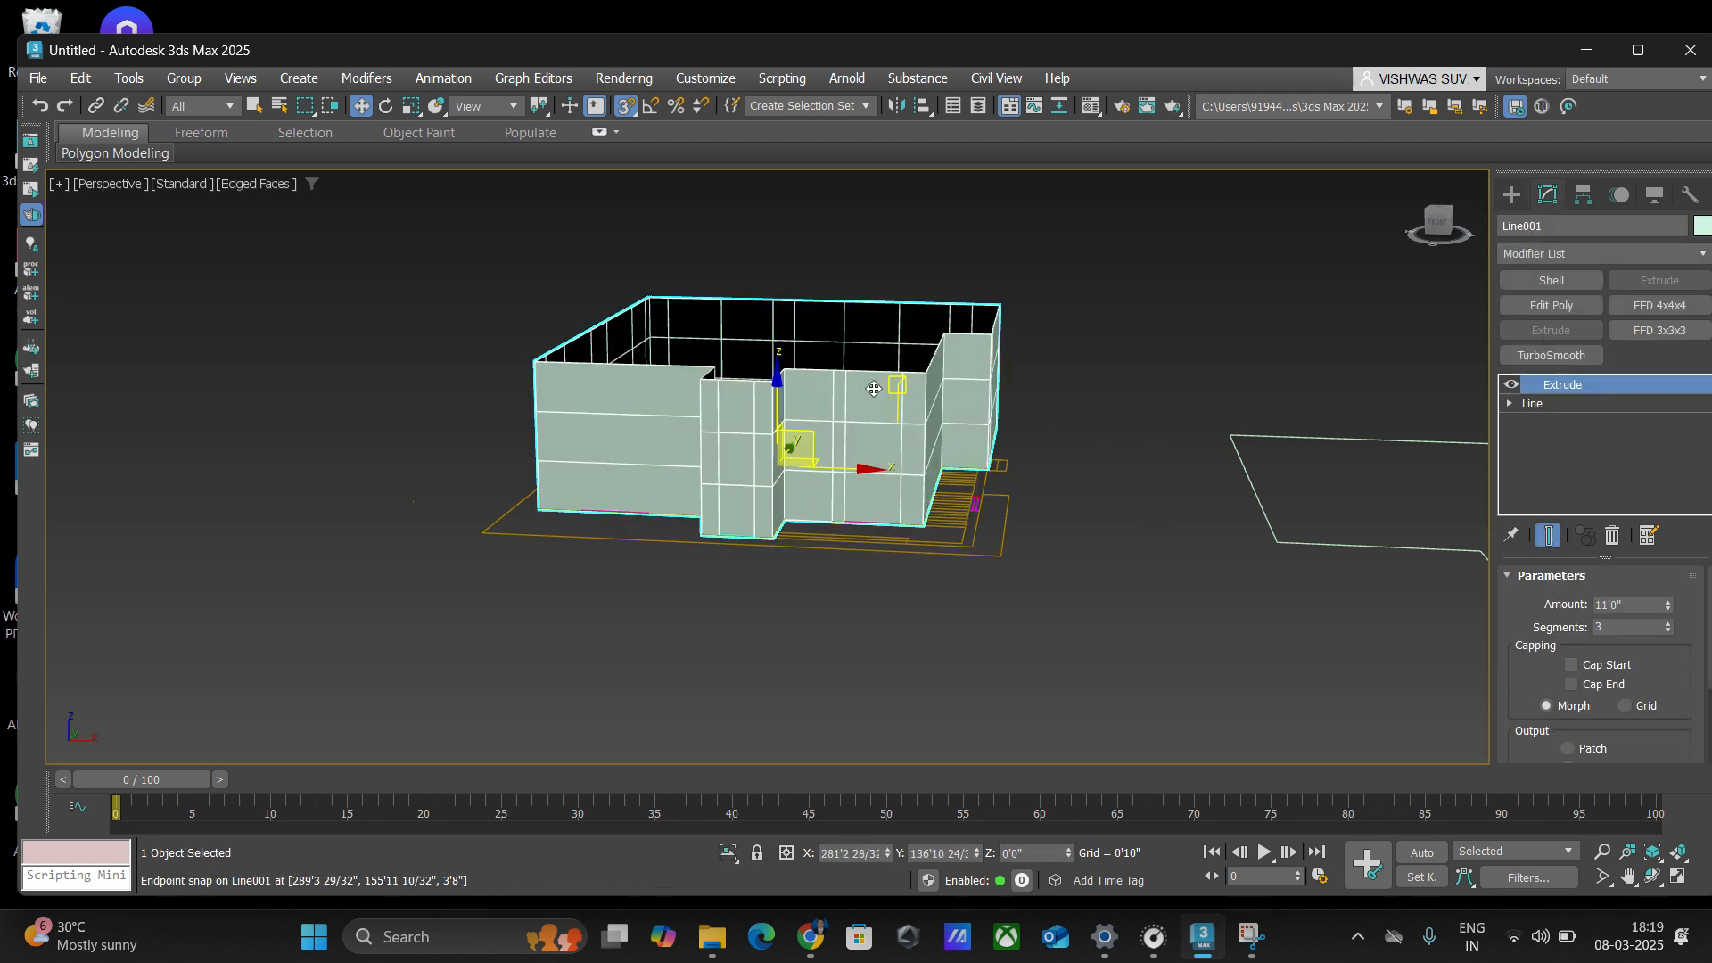
pyautogui.doubleClick(1619, 626)
pyautogui.write('4')
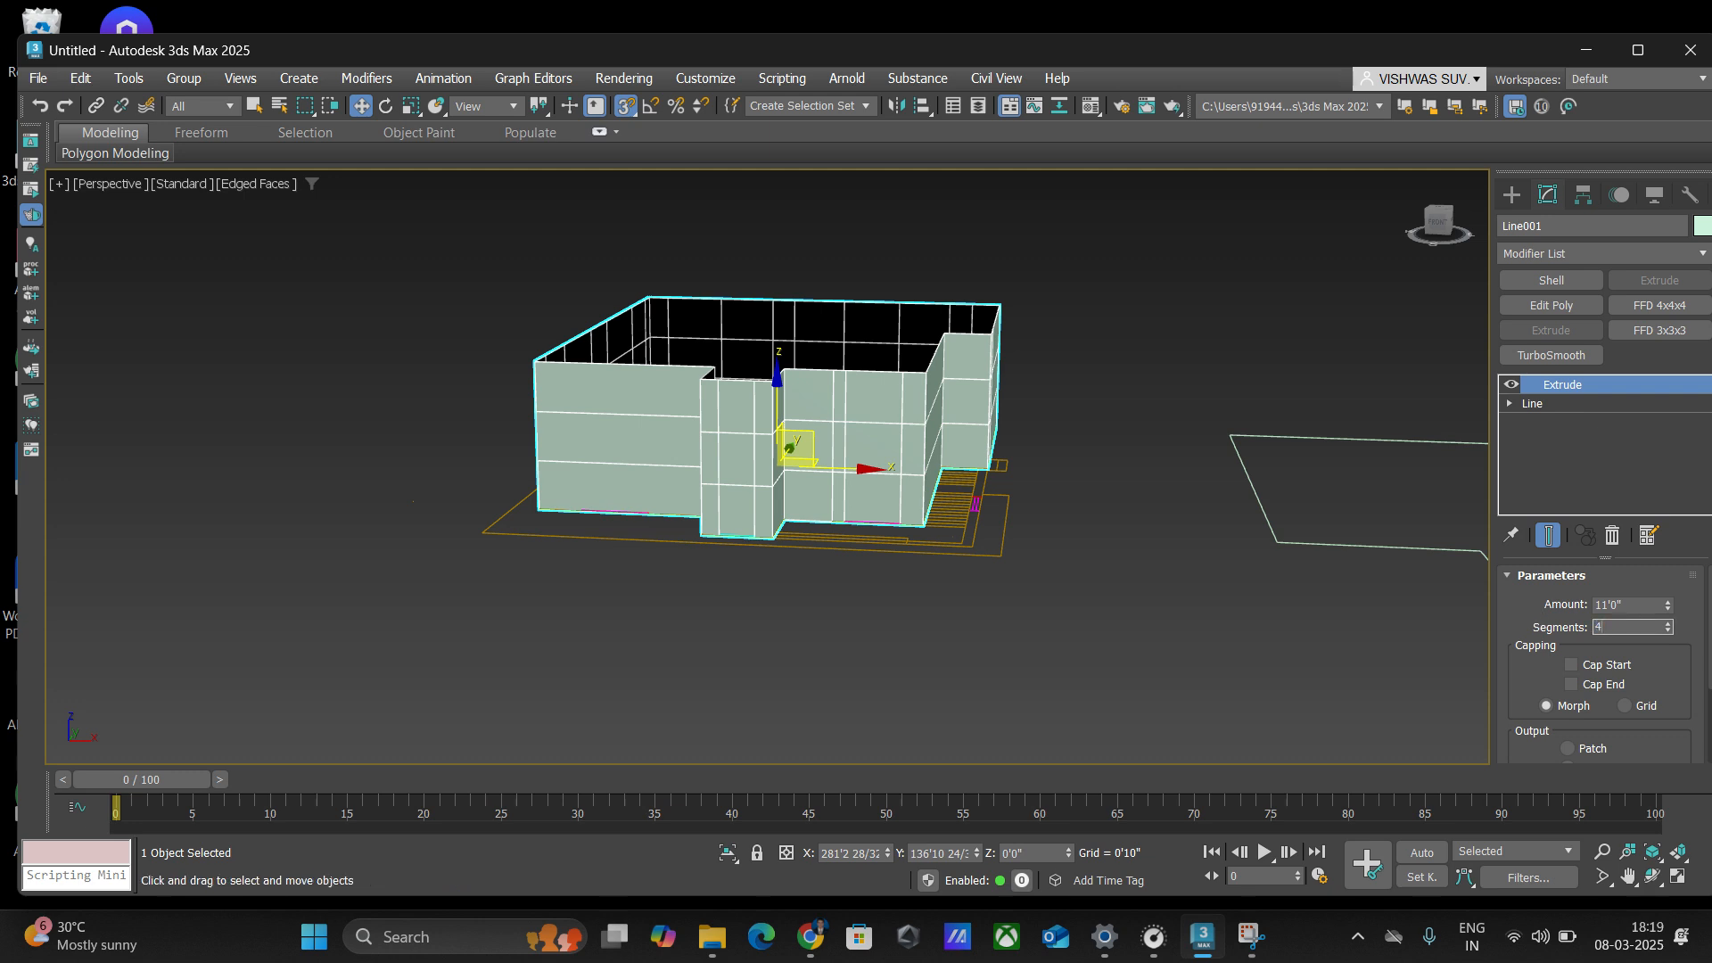
pyautogui.press('Return')
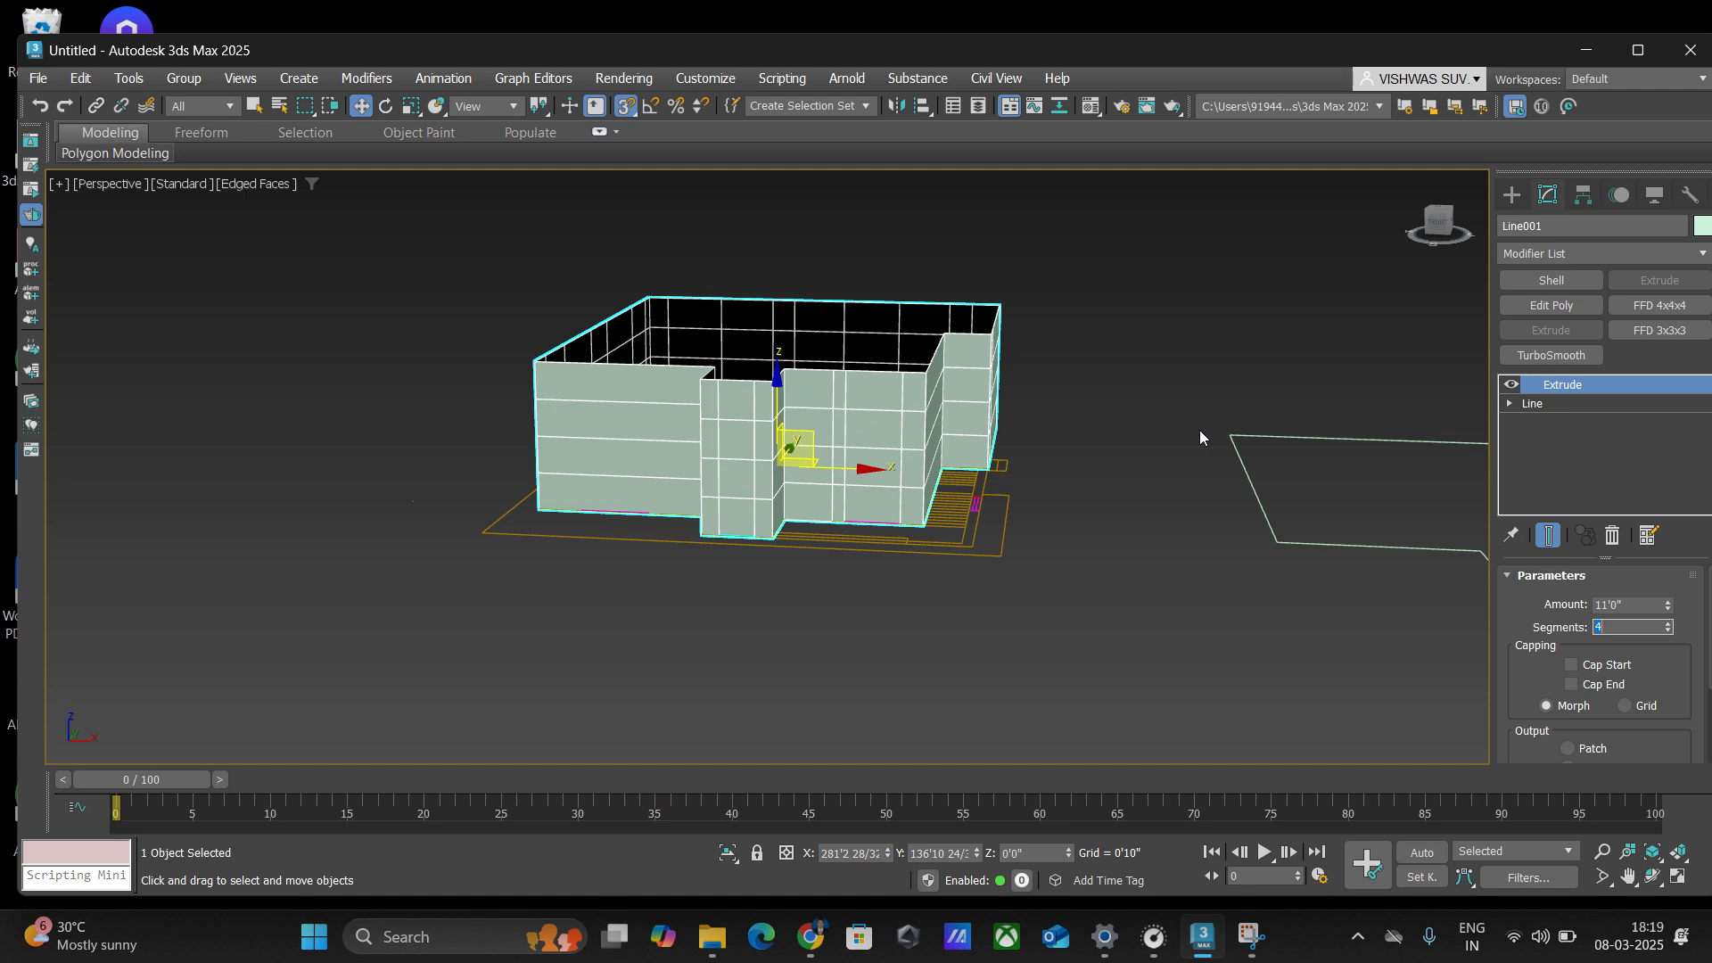
pyautogui.scroll(-2, 1638, 675)
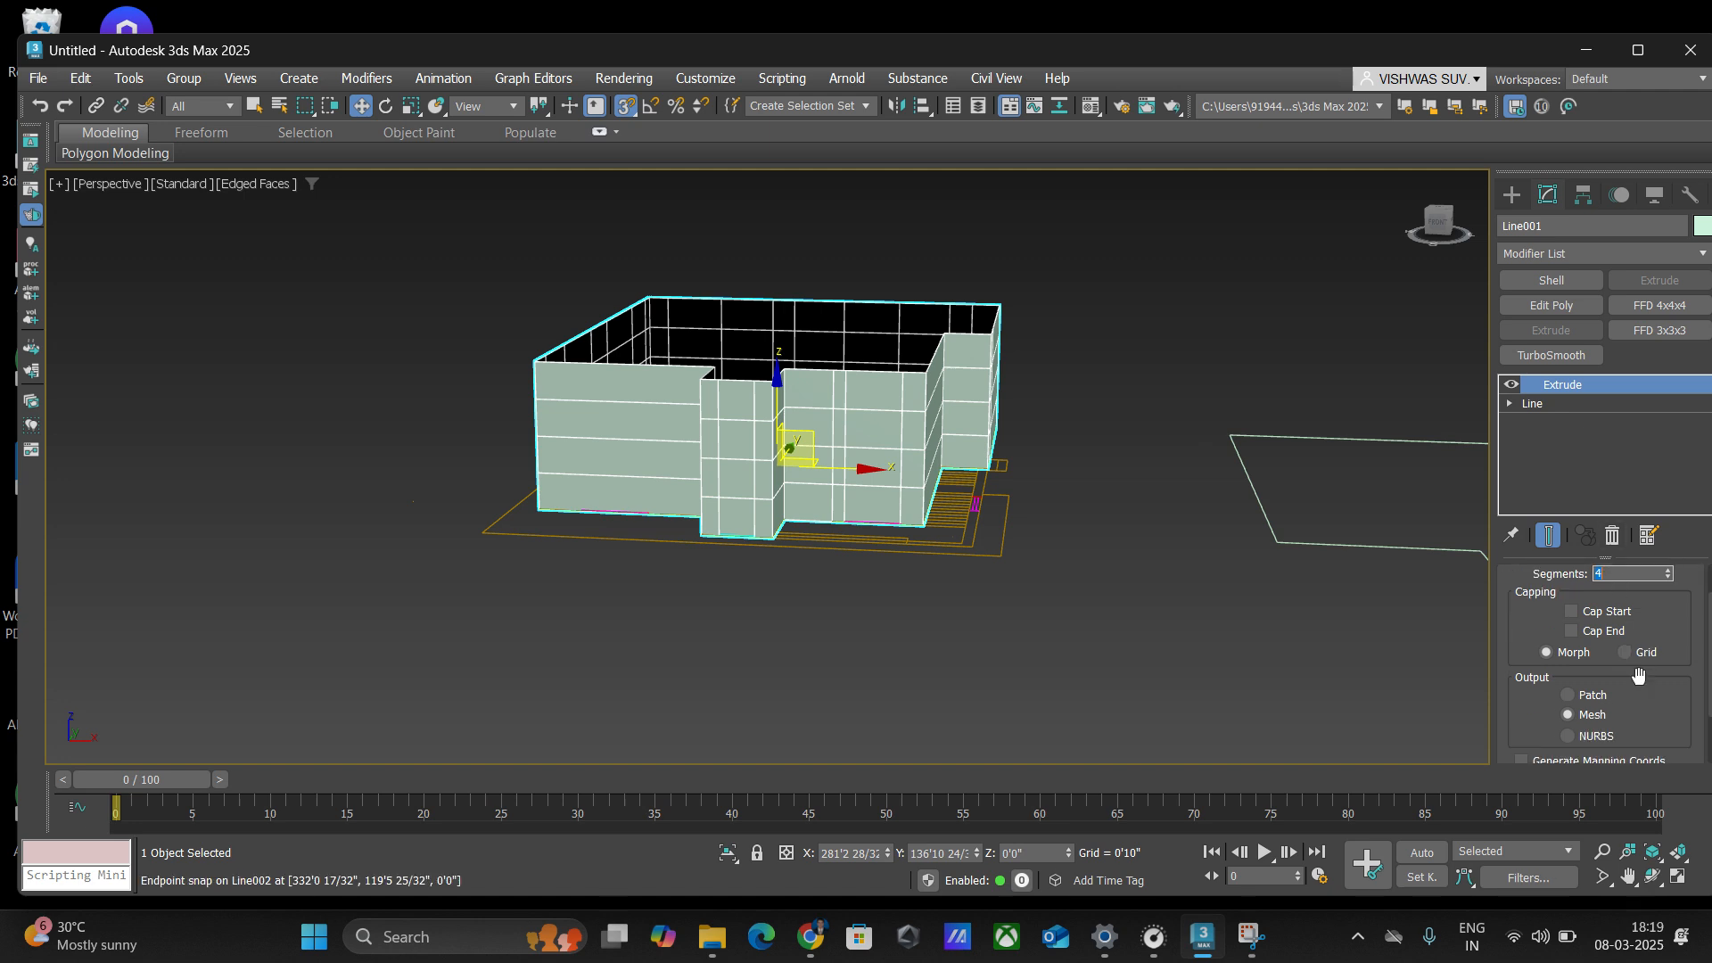
pyautogui.scroll(-2, 1638, 675)
pyautogui.scroll(-1, 1638, 675)
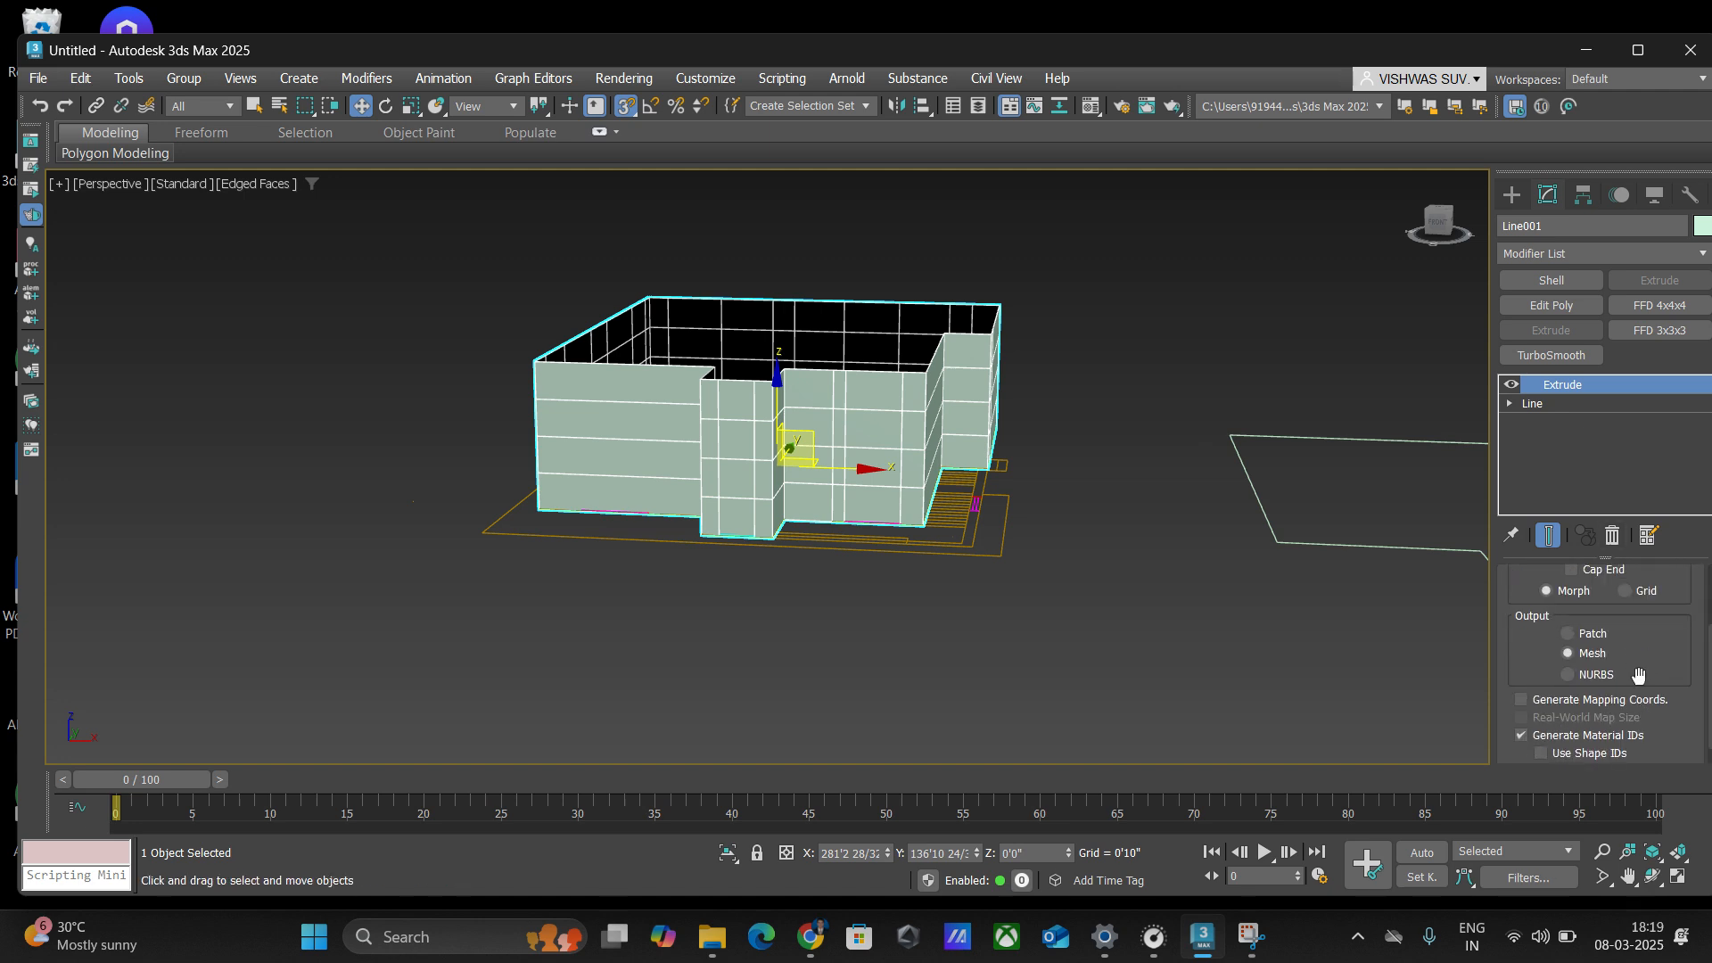
pyautogui.scroll(4, 1639, 675)
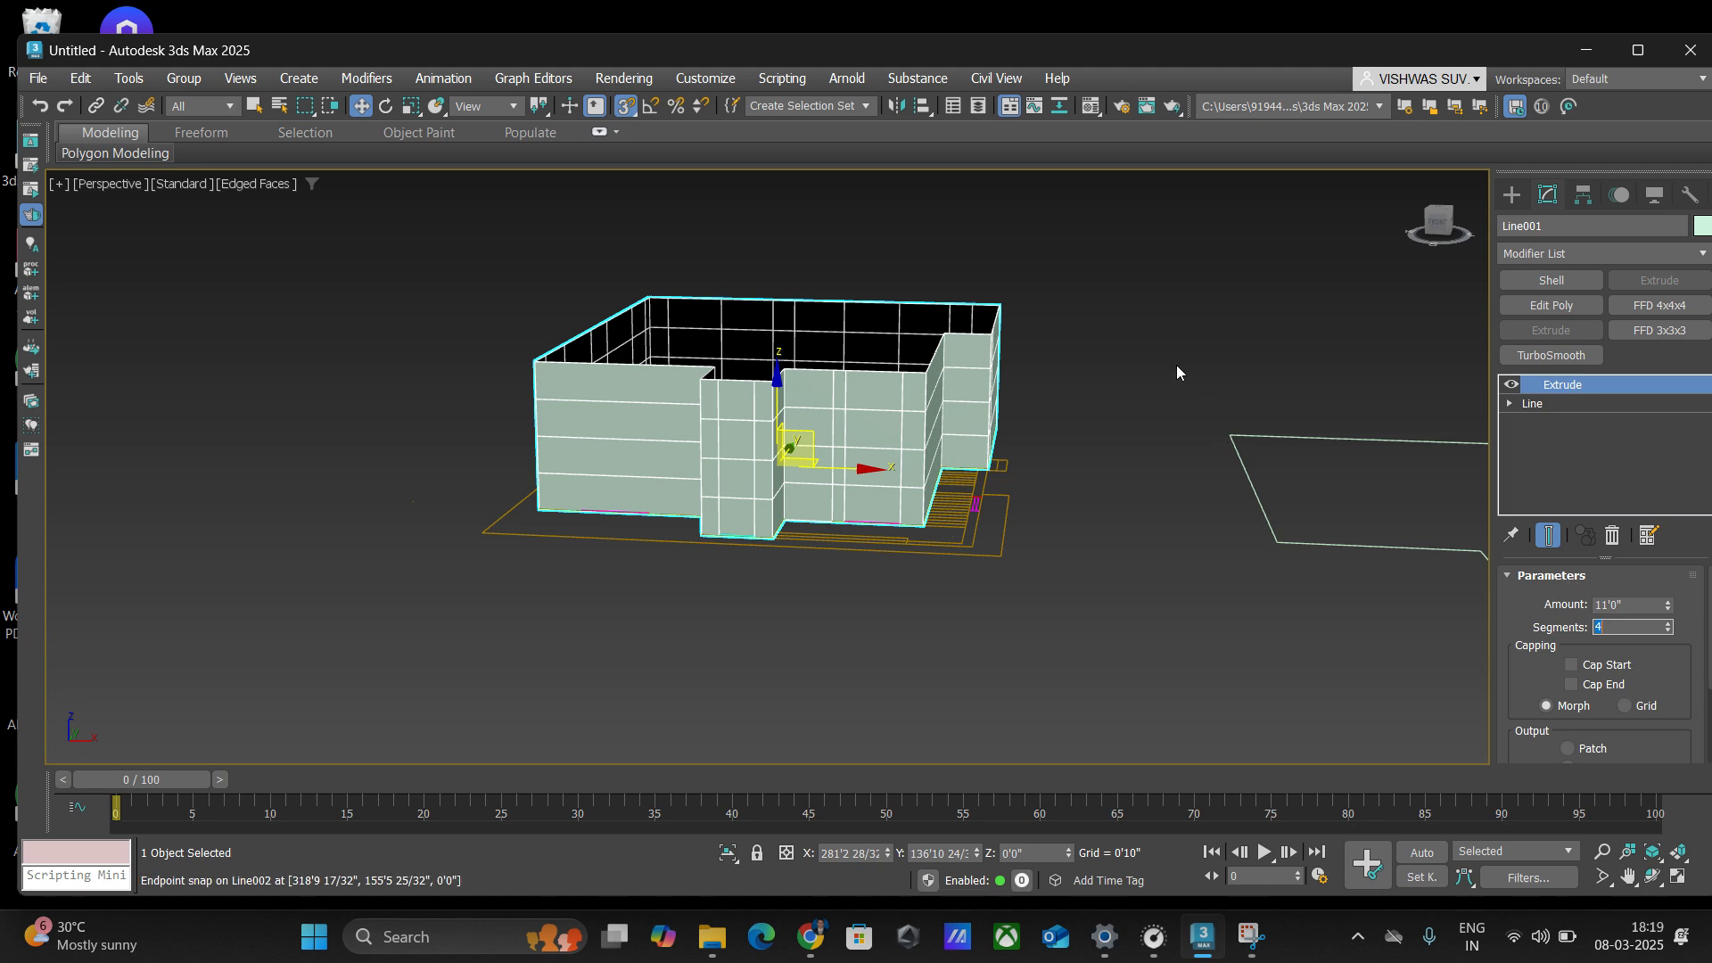
# - Convert the extruded wall object to an Editable Poly
pyautogui.moveTo(1179, 366)
pyautogui.keyDown('alt'); pyautogui.mouseDown(button='middle')
pyautogui.moveTo(1200, 382)
pyautogui.moveTo(1202, 366)
pyautogui.moveTo(1173, 383)
pyautogui.moveTo(1196, 371)
pyautogui.mouseUp(button='middle'); pyautogui.keyUp('alt')
pyautogui.scroll(4, 1037, 505)
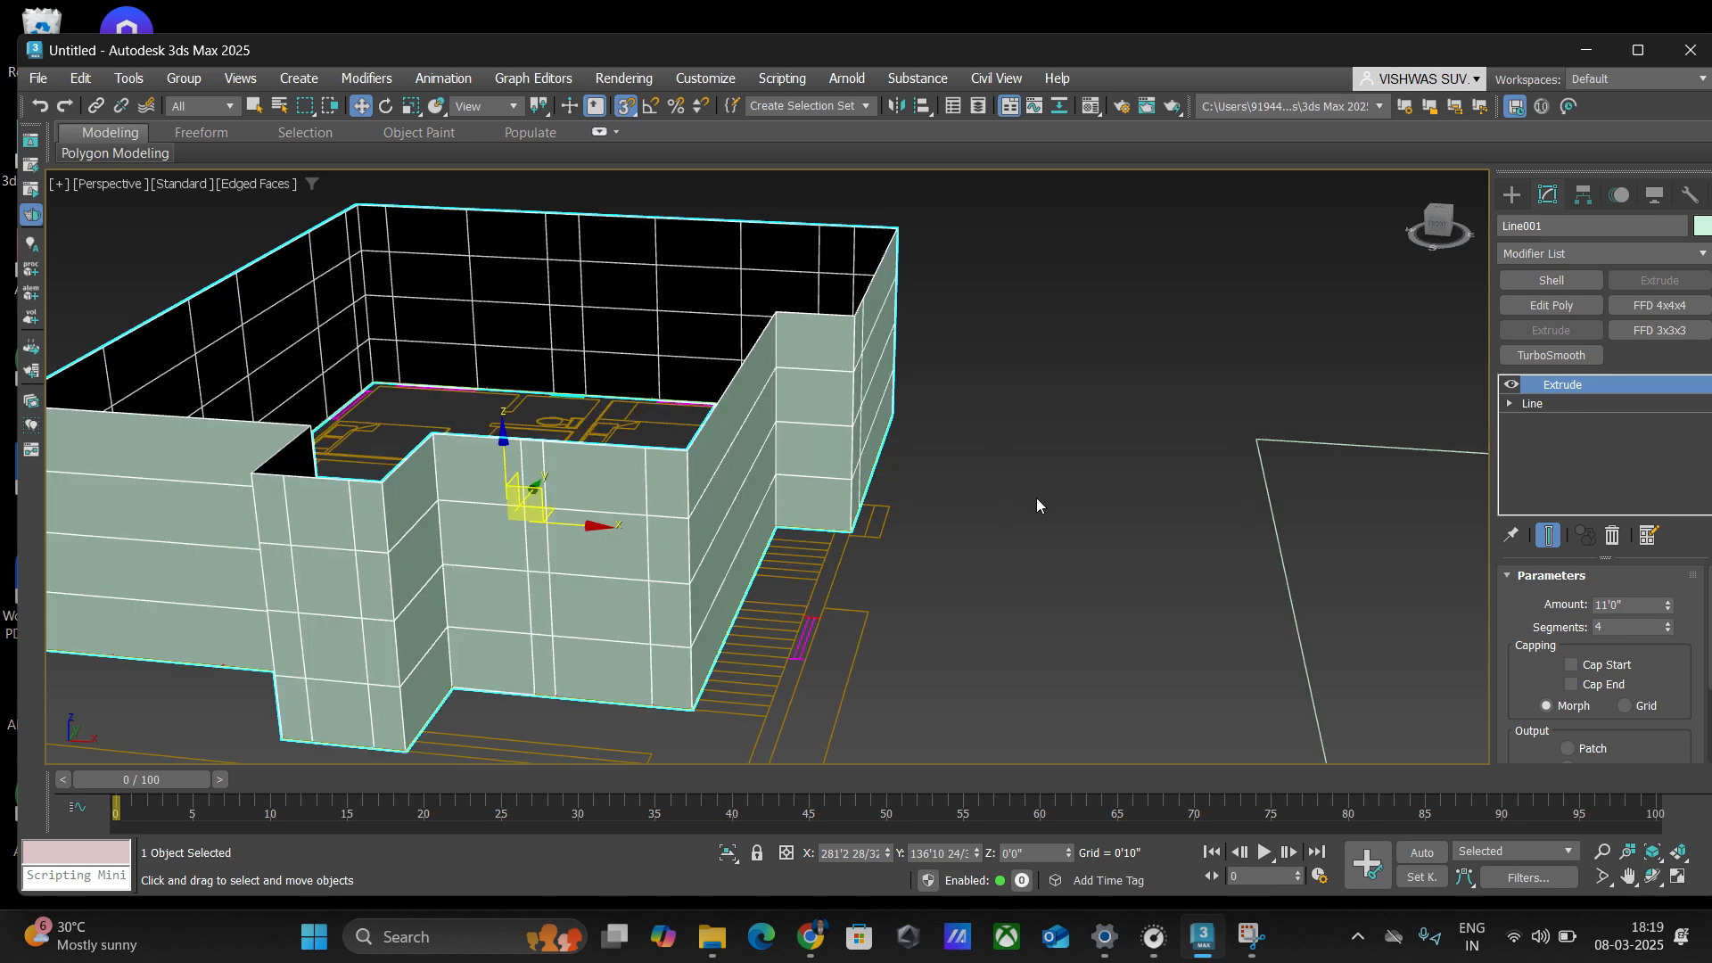
pyautogui.scroll(-4, 1282, 296)
pyautogui.scroll(3, 856, 527)
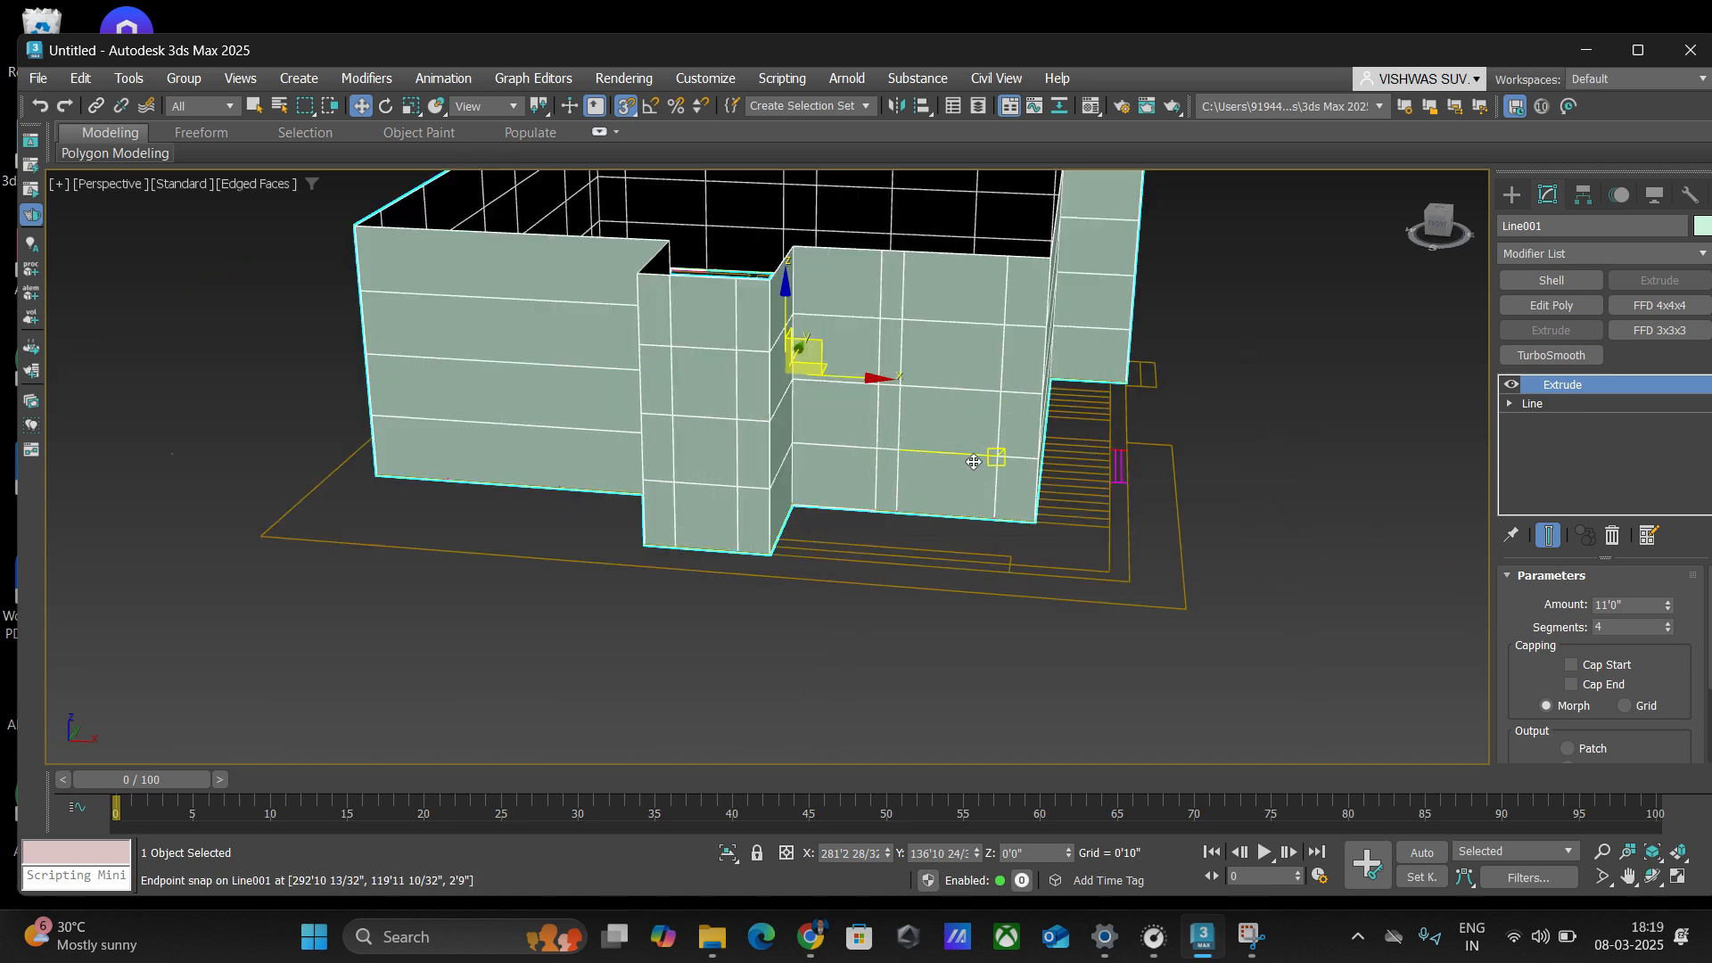
pyautogui.rightClick(934, 483)
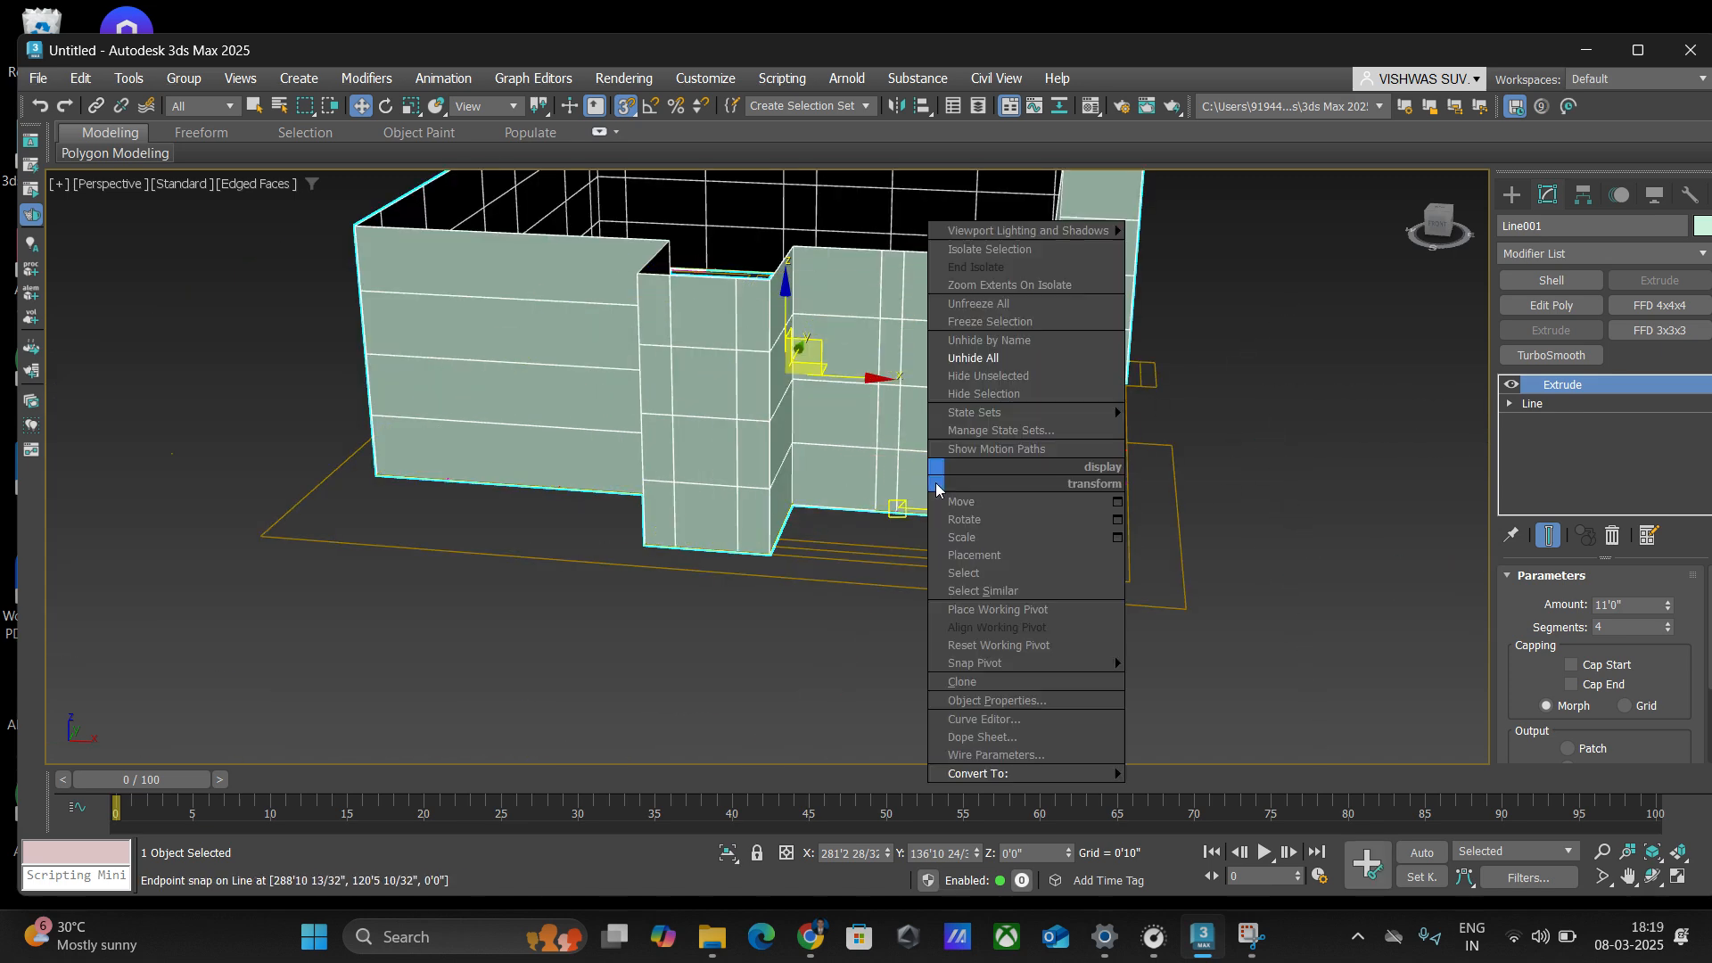
pyautogui.moveTo(946, 668)
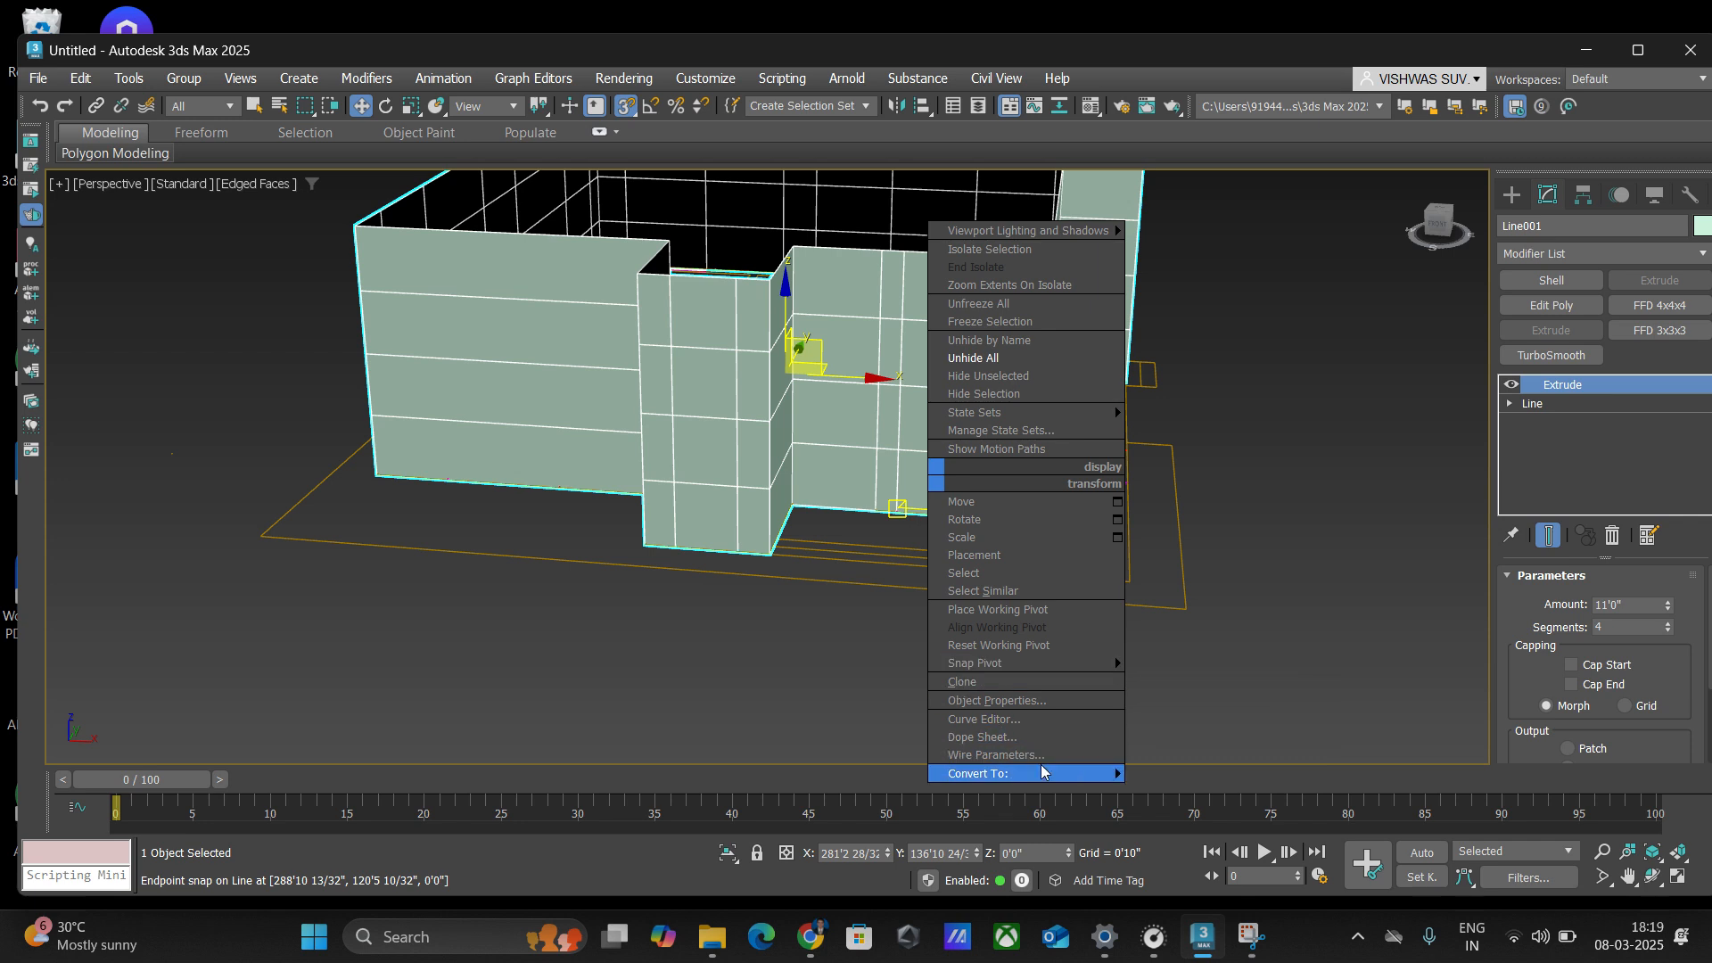
pyautogui.moveTo(1057, 775)
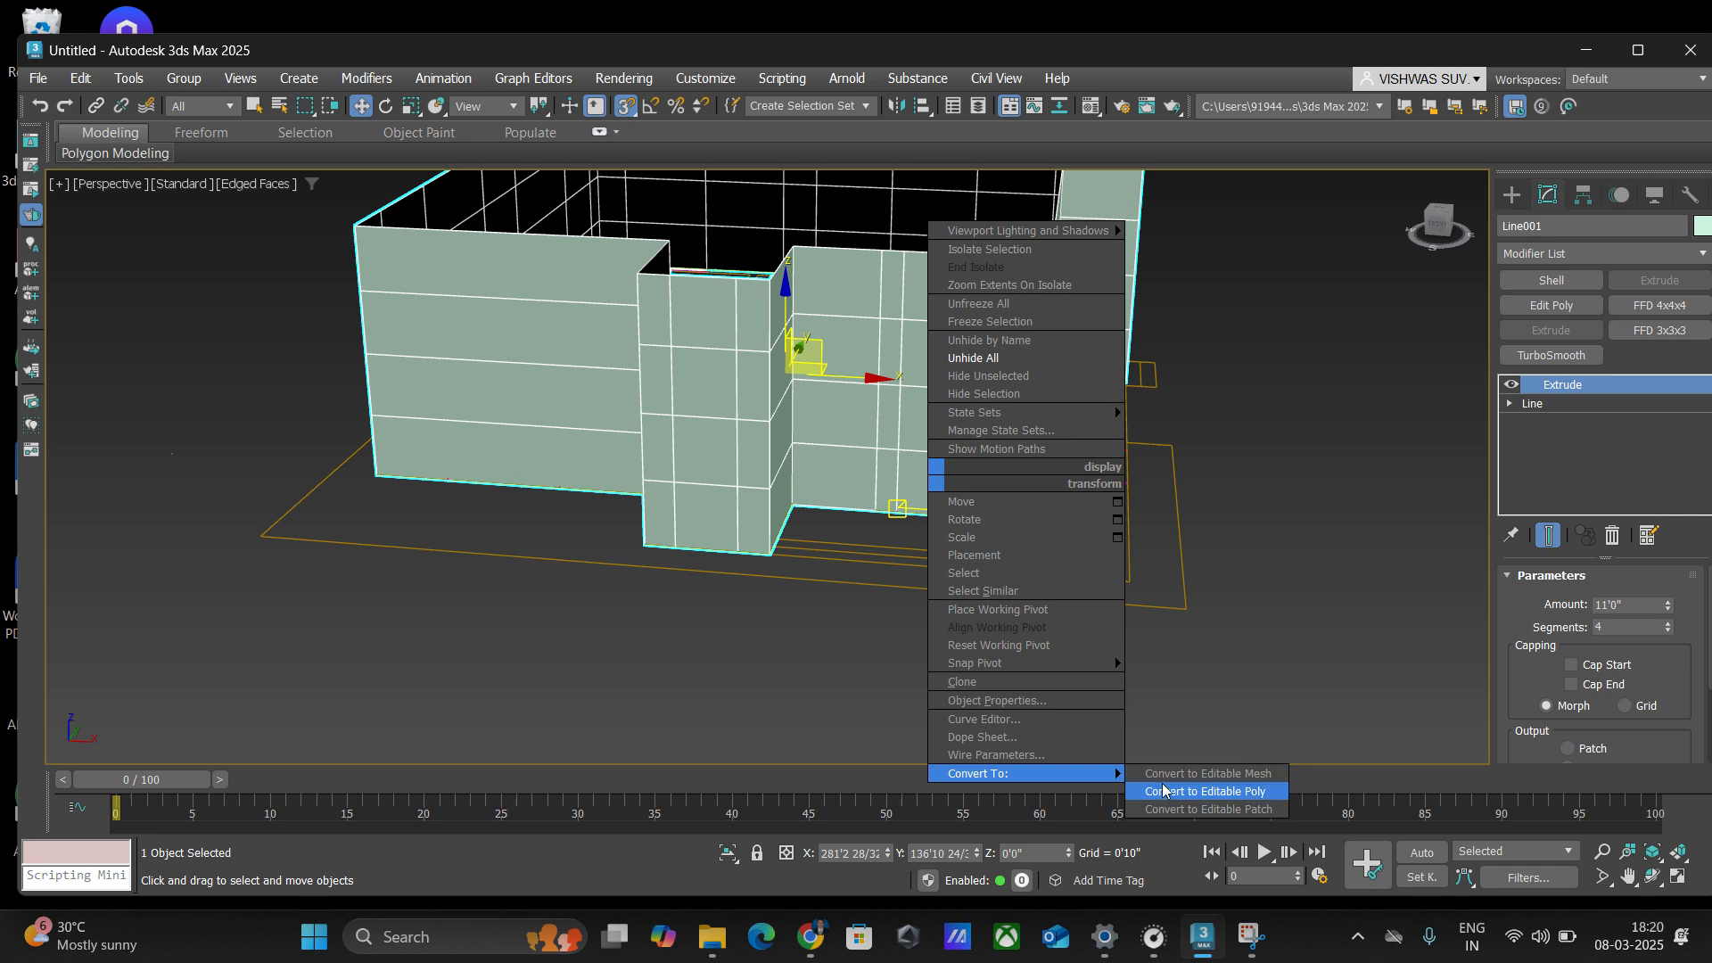
pyautogui.click(1195, 791)
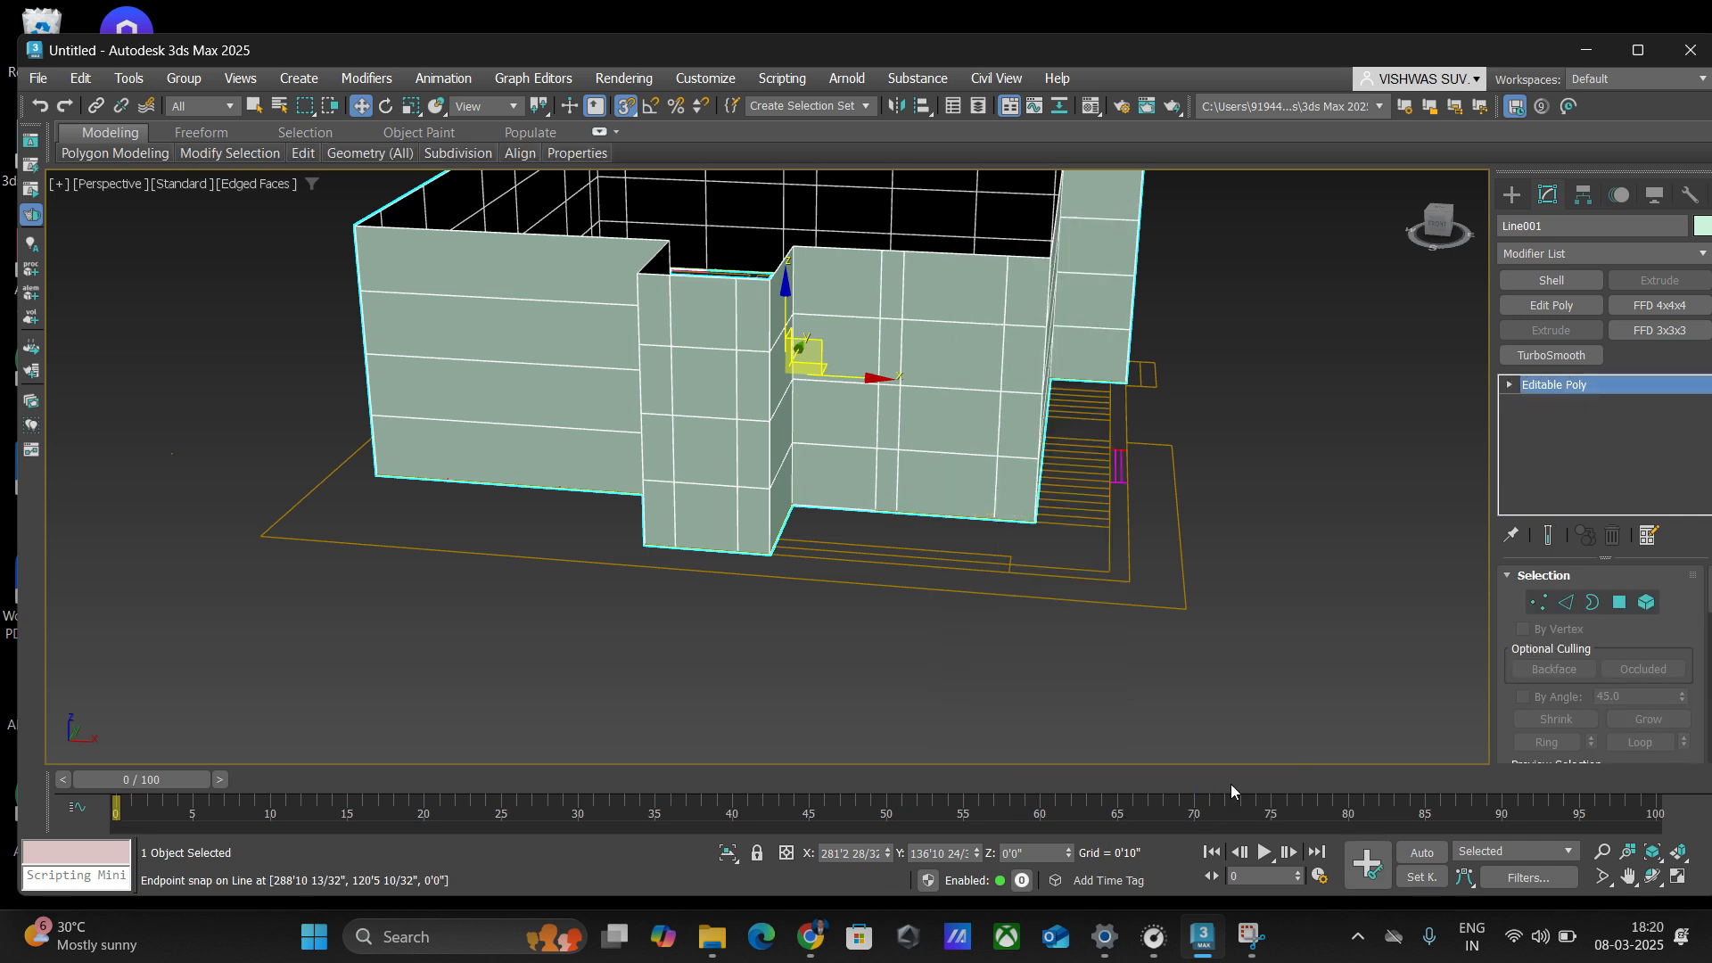
# - In edge mode, select the lowest horizontal edge loop around the walls and set its Z height to 1'0"
pyautogui.click(1544, 606)
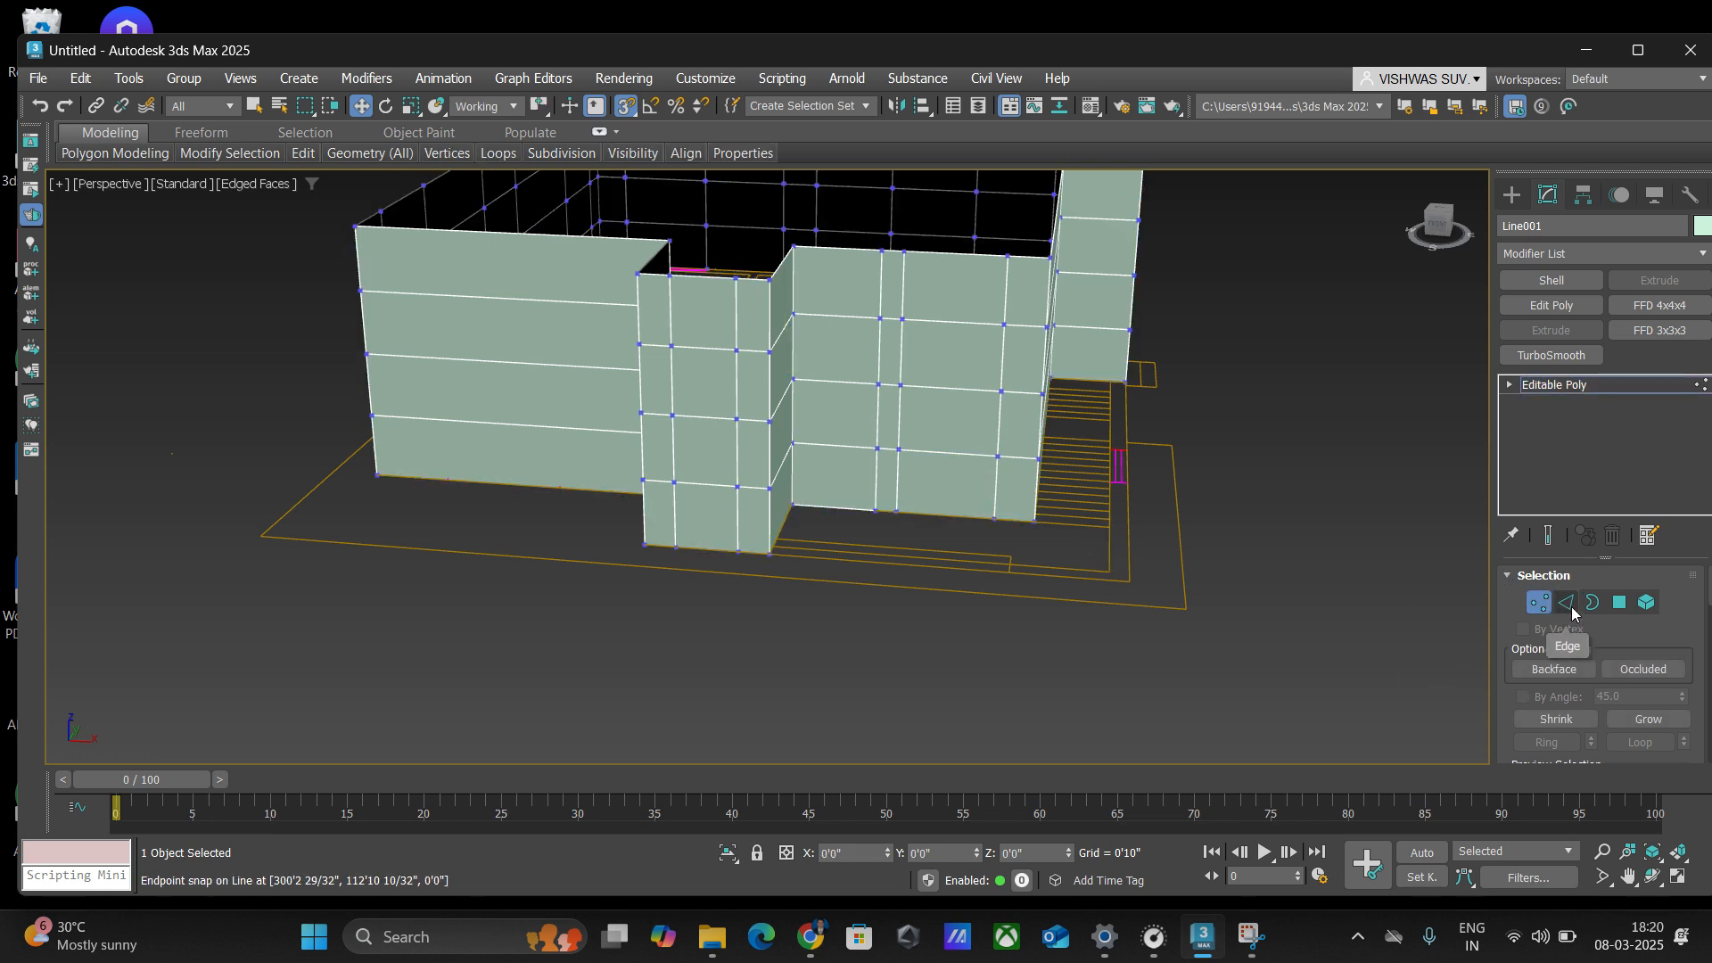
pyautogui.click(1568, 607)
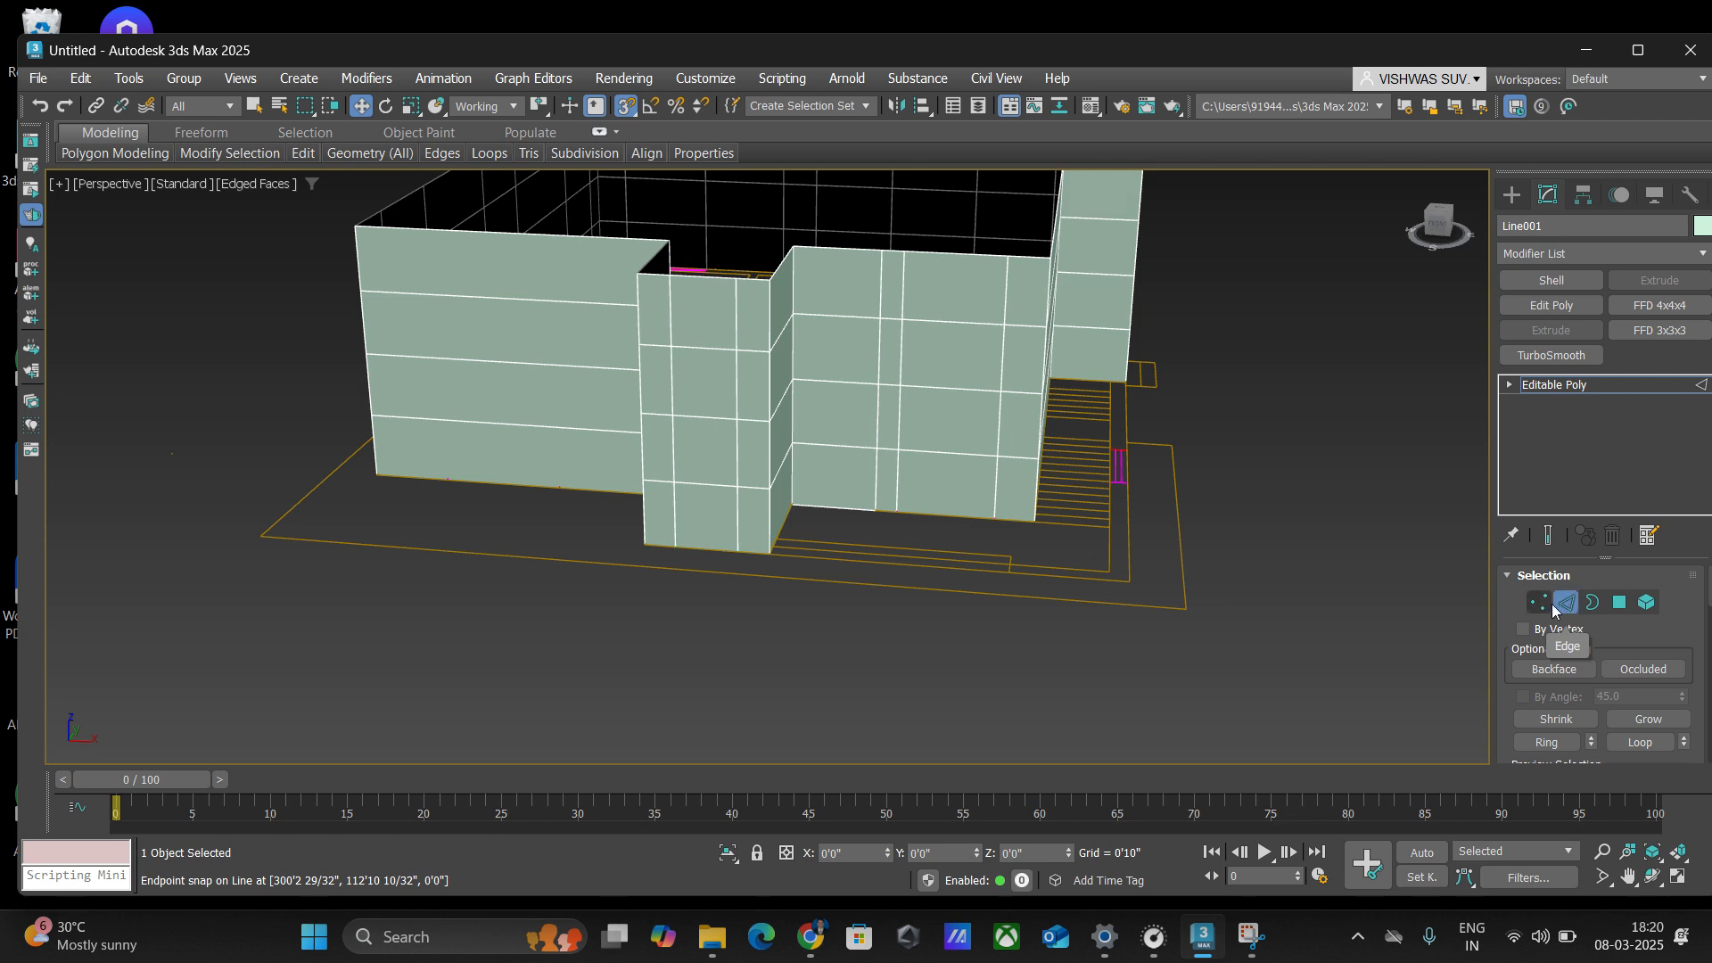
pyautogui.click(963, 457)
pyautogui.doubleClick(963, 457)
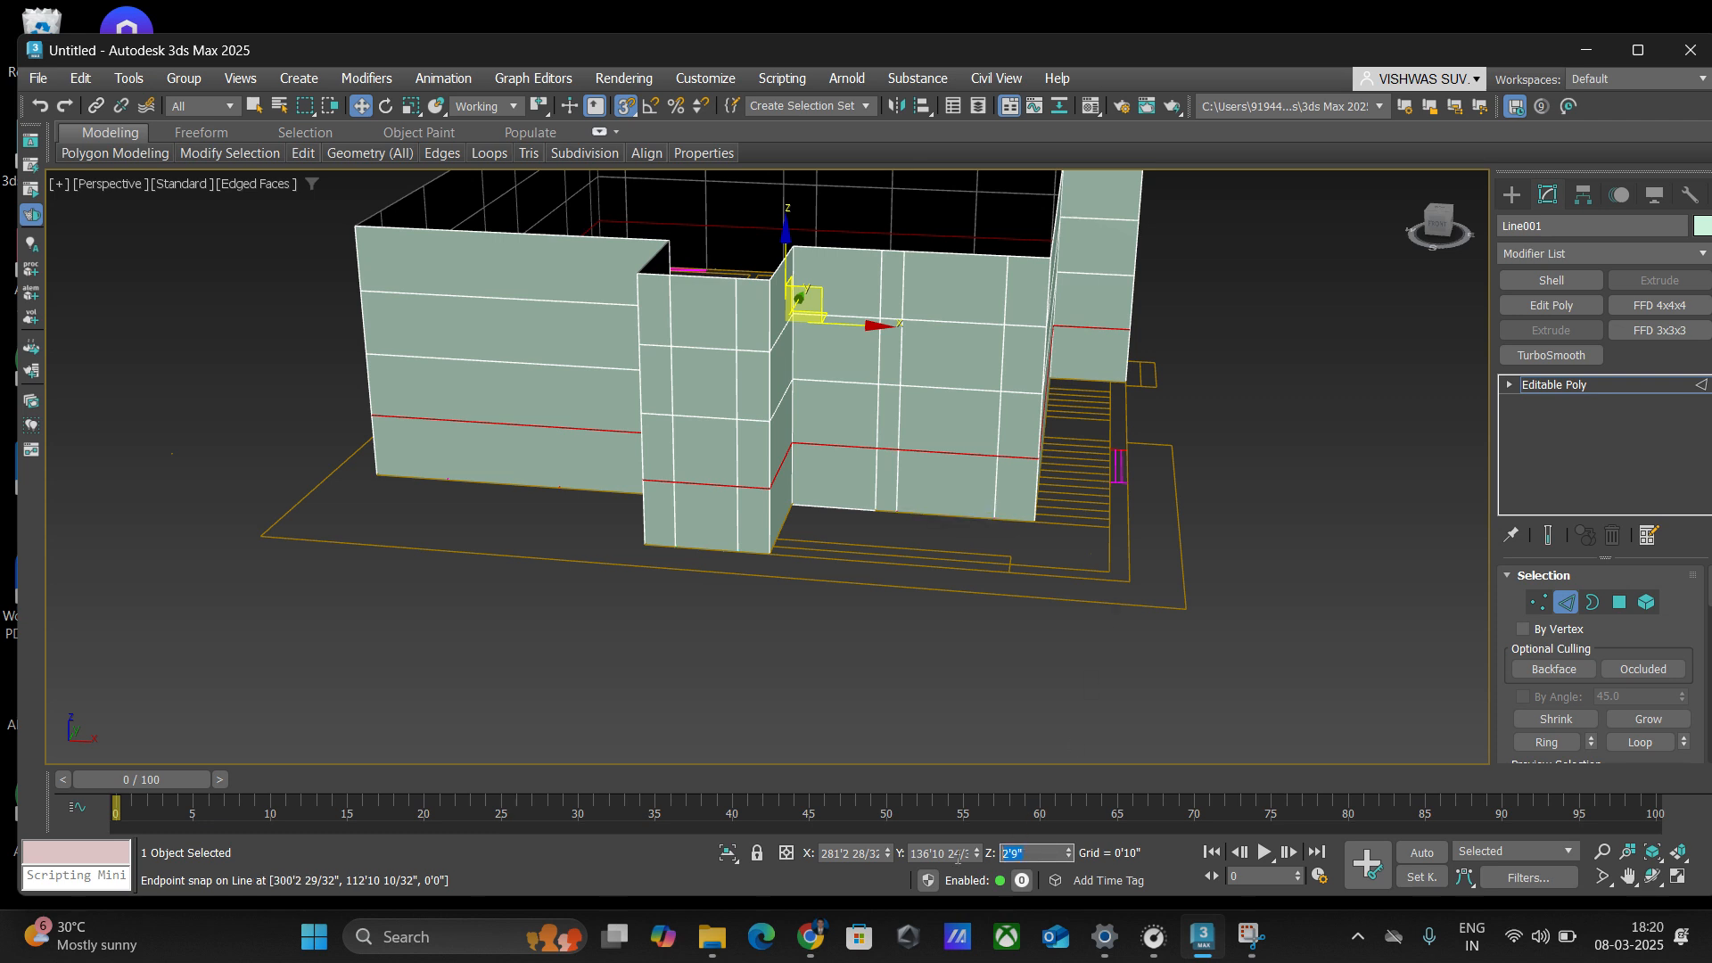
pyautogui.write("1'")
pyautogui.press('Return')
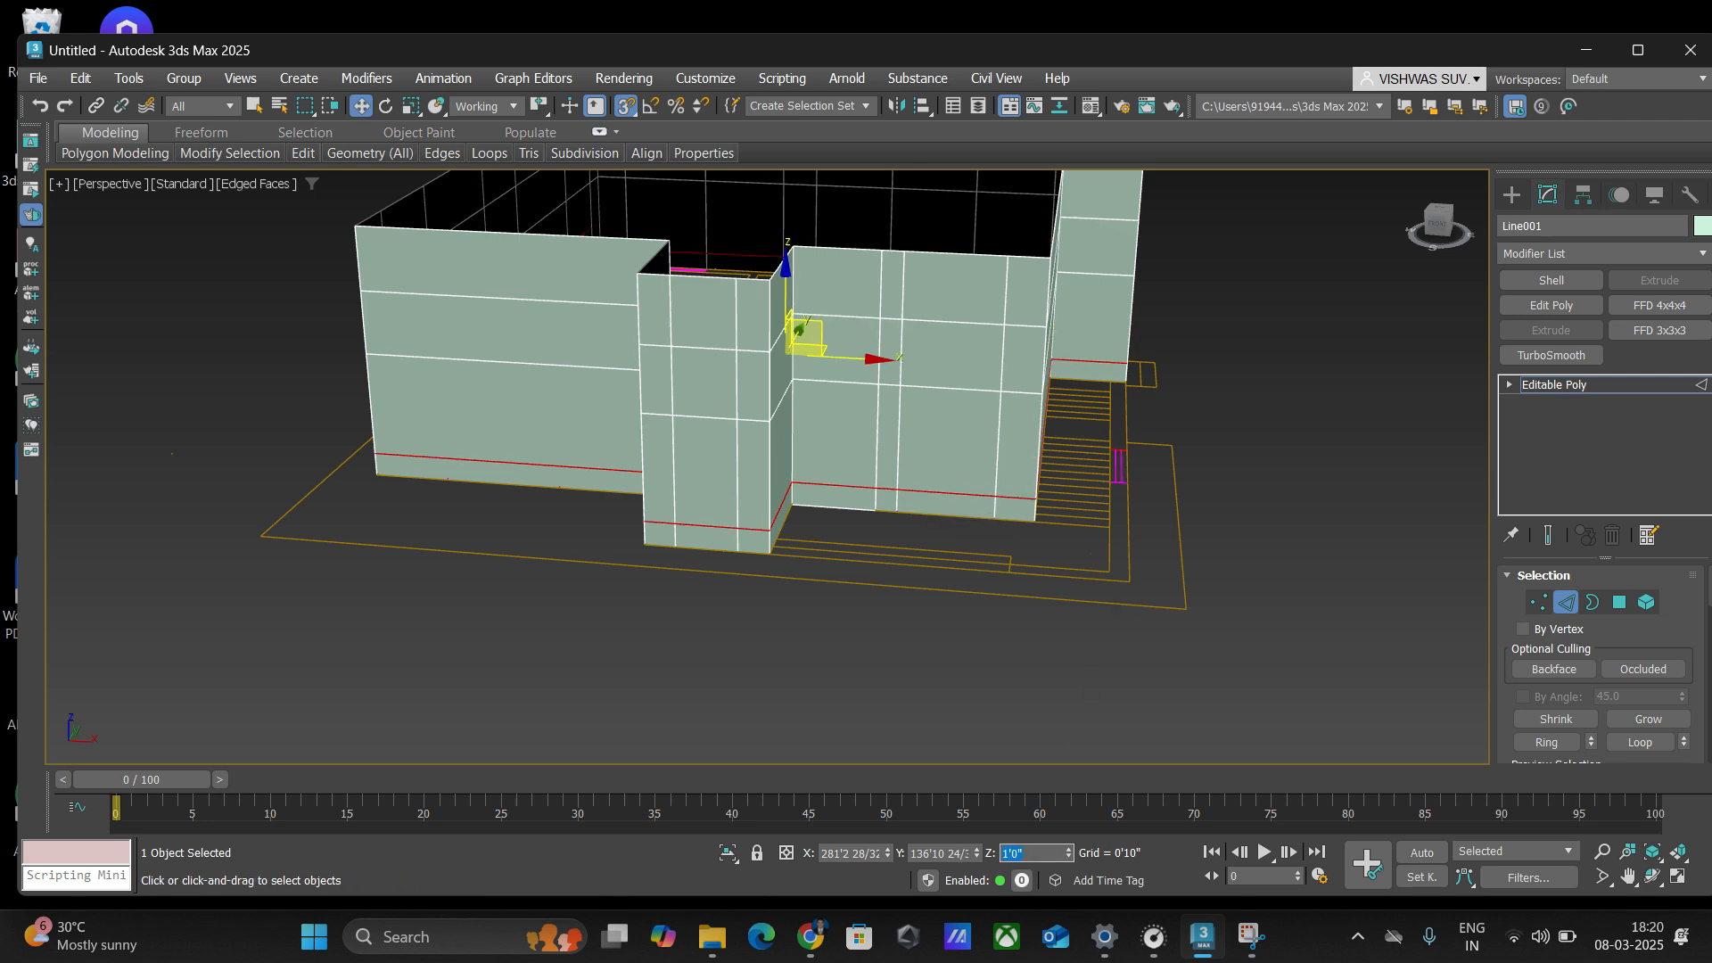
# - Select the middle horizontal edge loop around the walls and set its Z height to 3'0"
pyautogui.write("5'6")
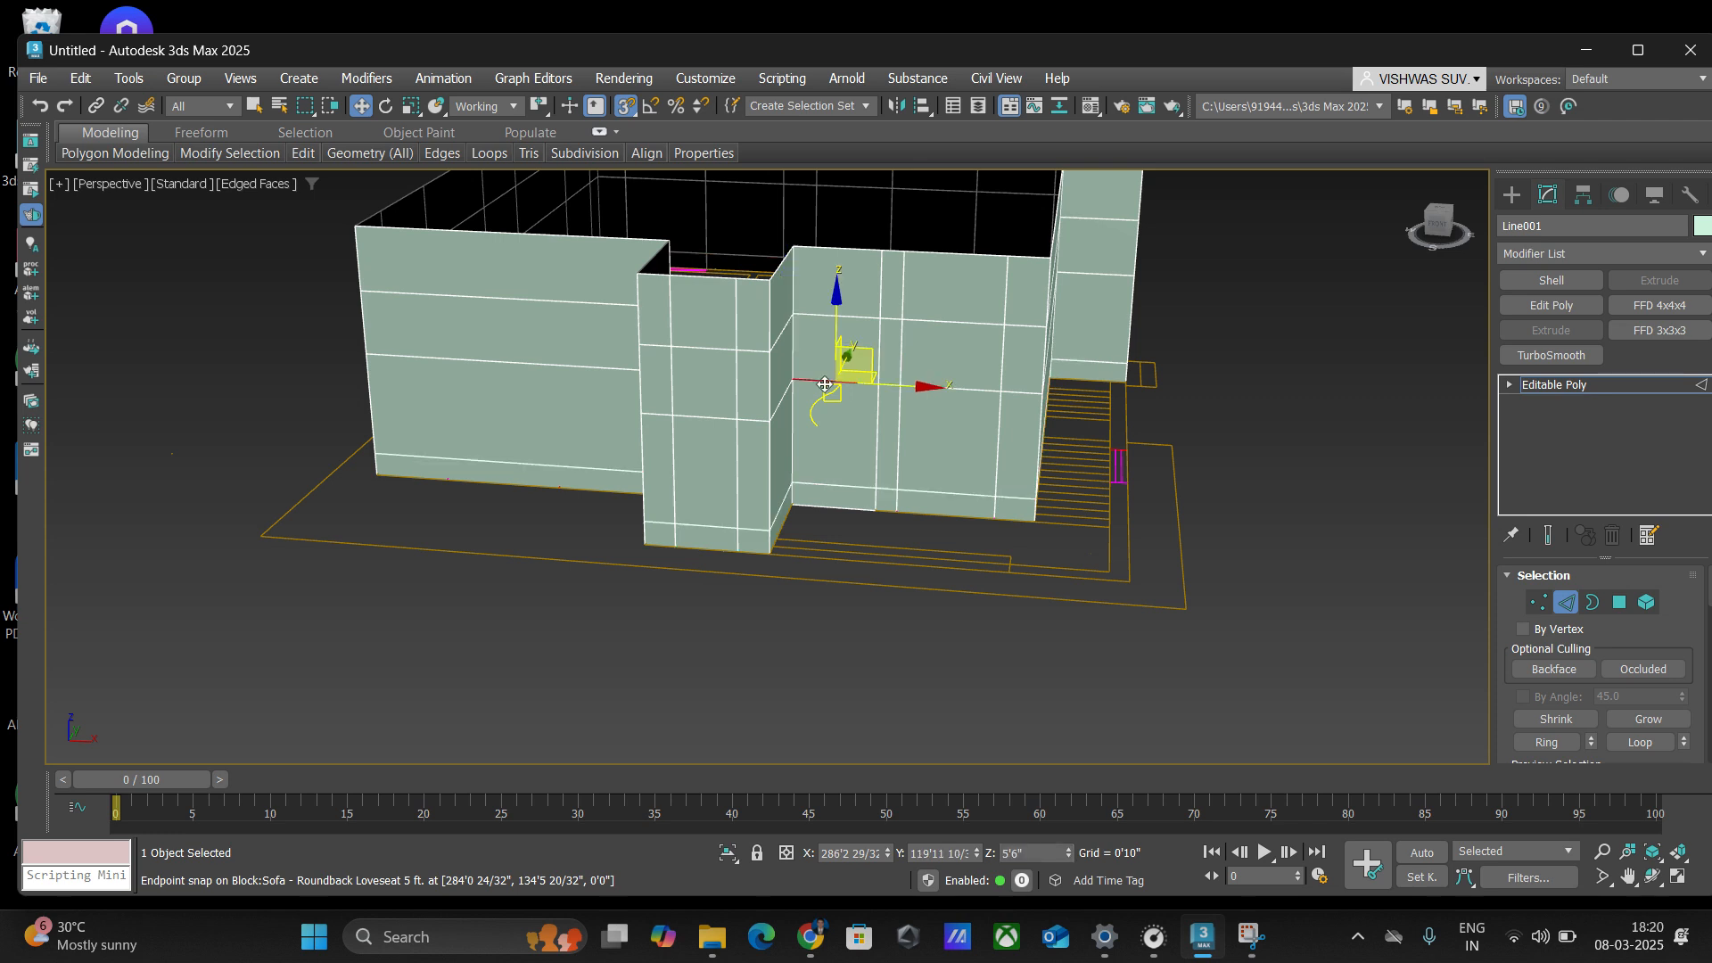
pyautogui.press('Return')
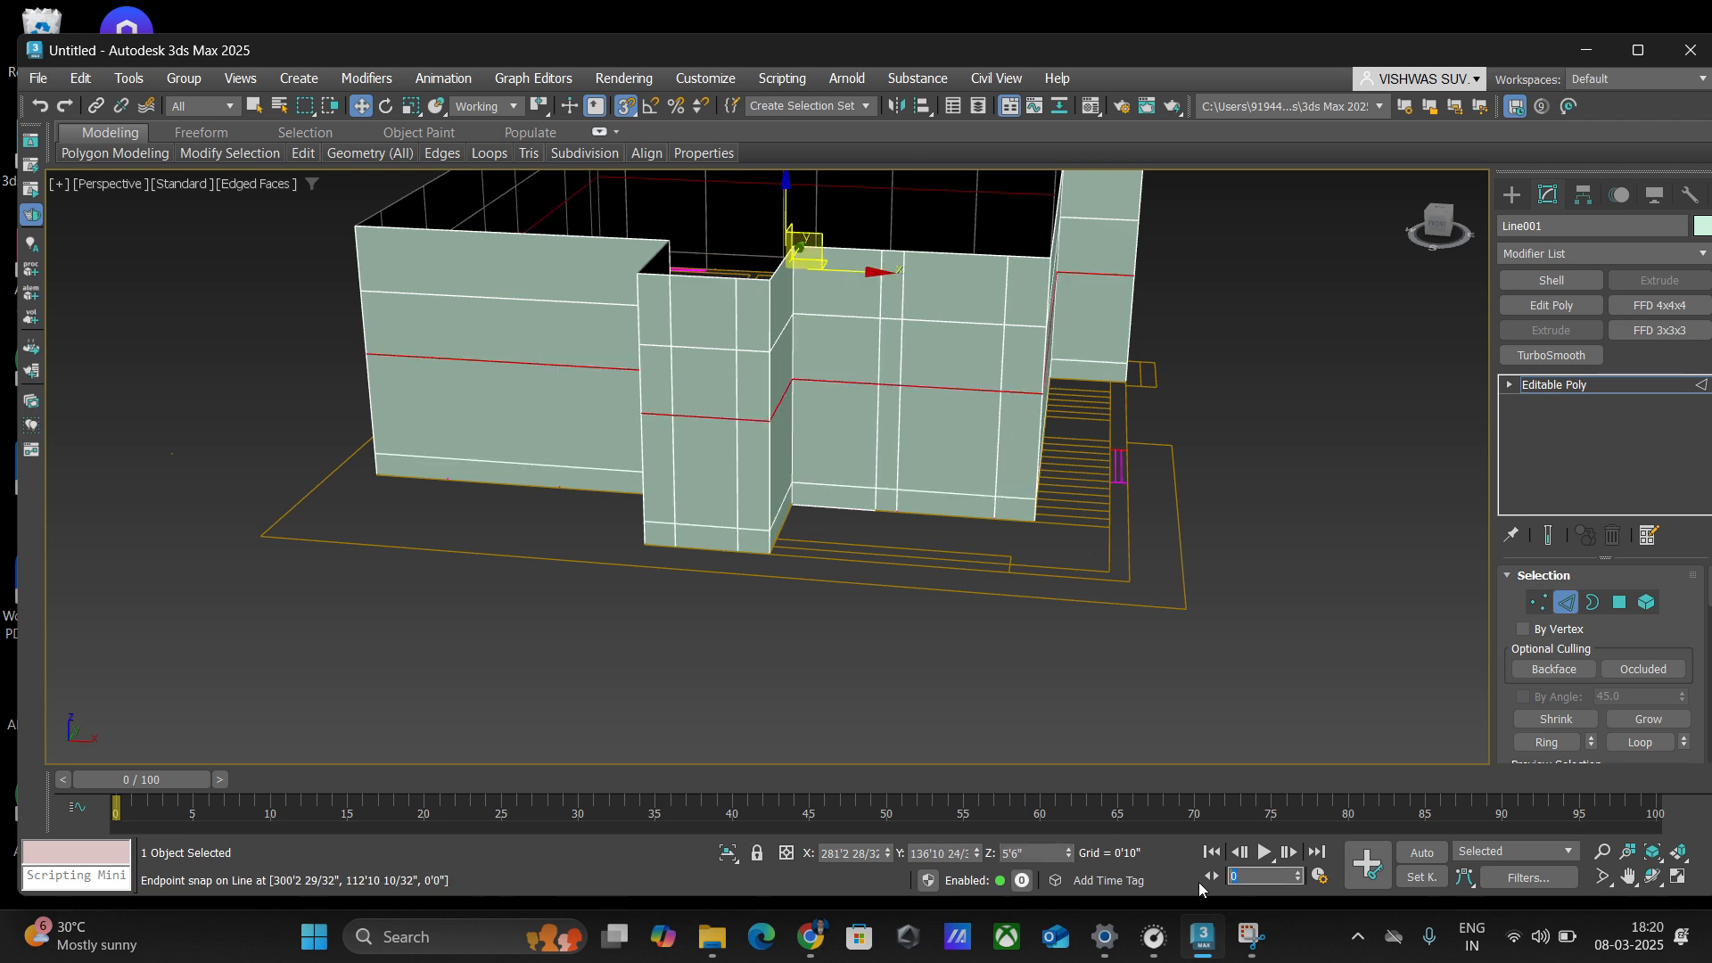
pyautogui.click(1036, 853)
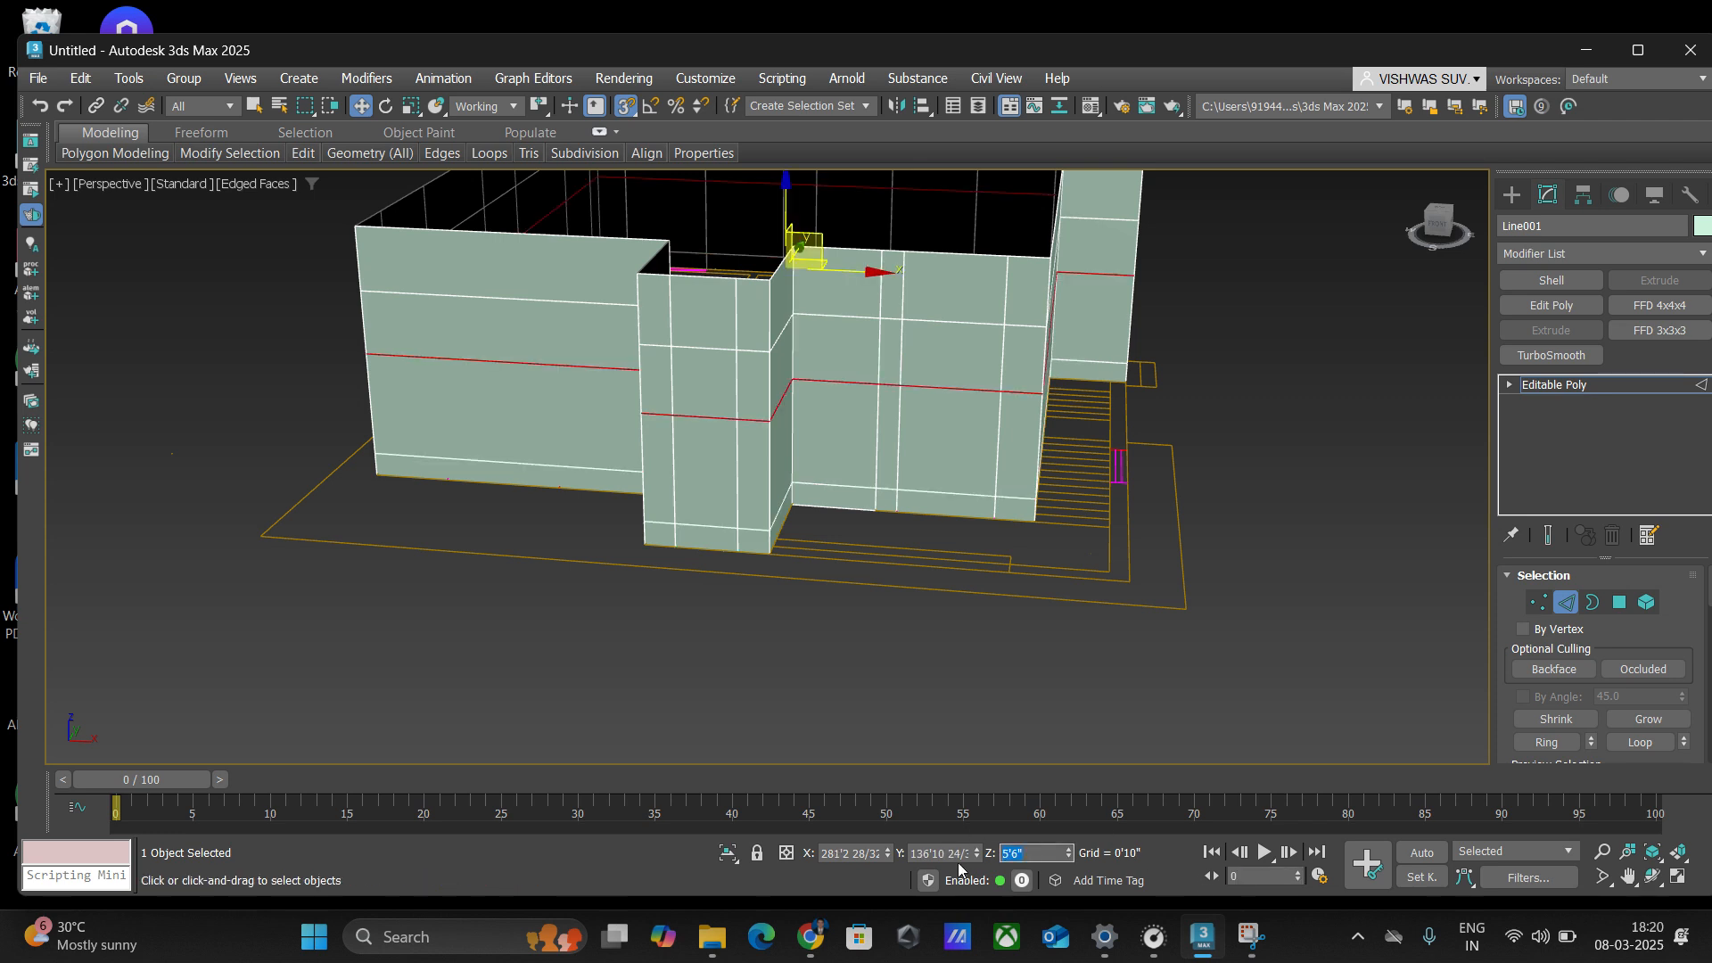
pyautogui.write("3'")
pyautogui.press('Return')
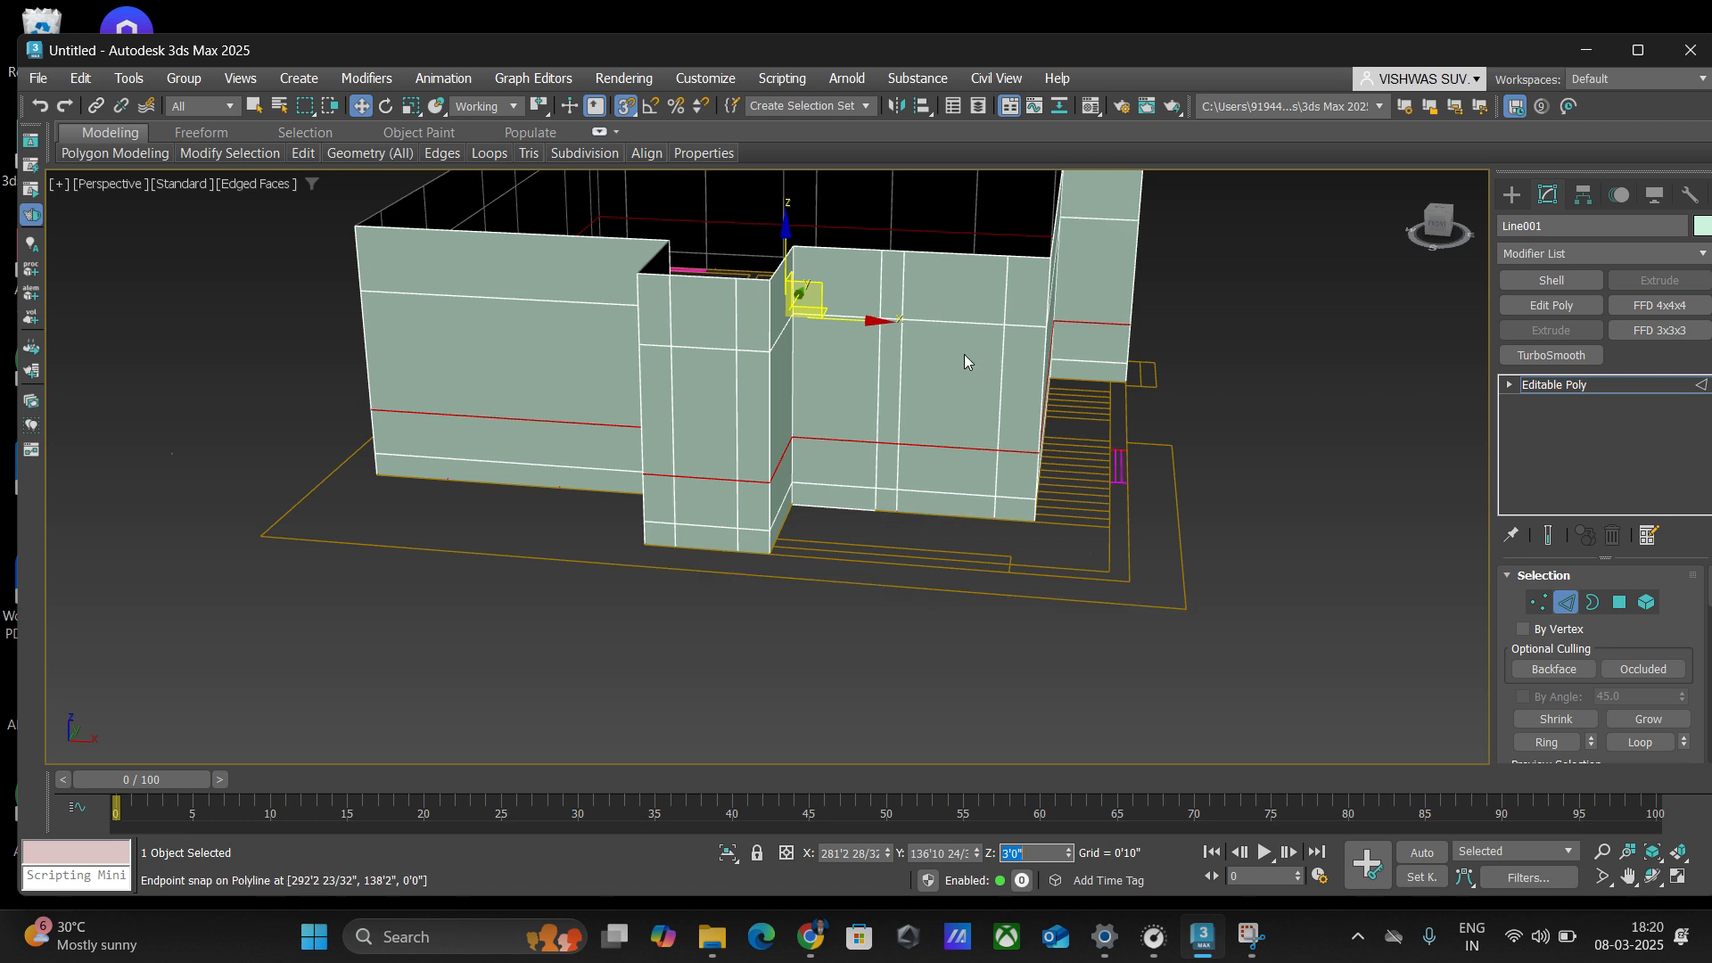
# - Set the uppermost inner edge loop of the walls to a Z height of 7'6", and leave edge editing with nothing selected
pyautogui.doubleClick(956, 322)
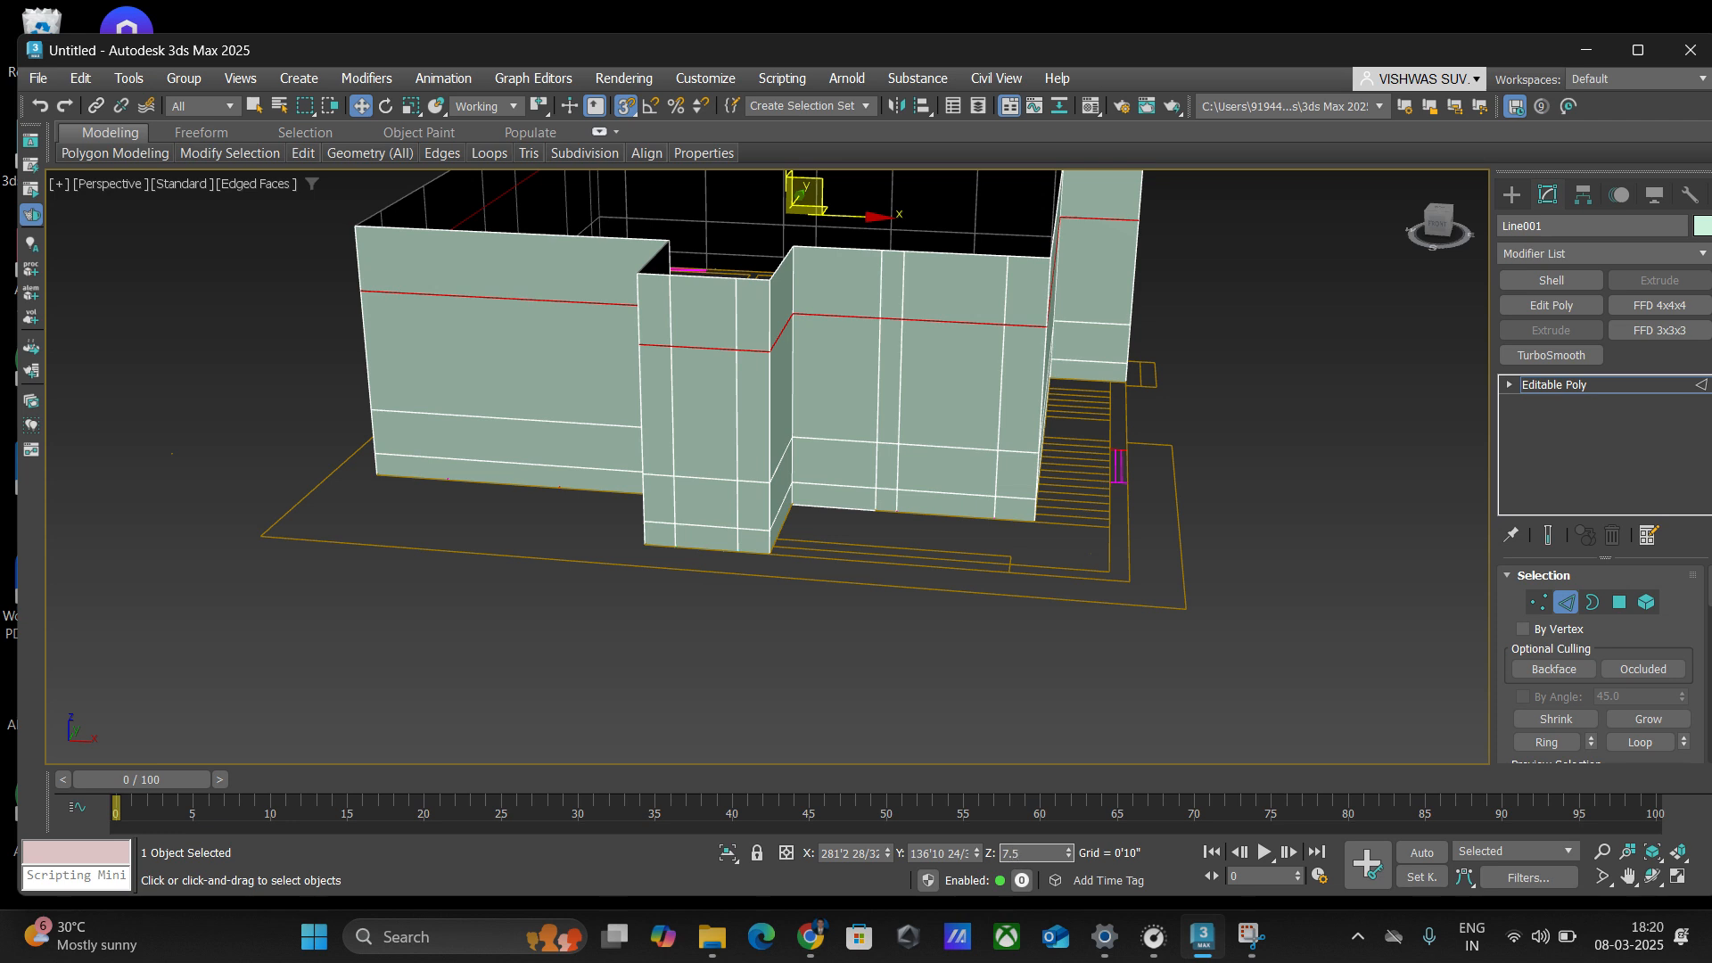
pyautogui.press('Return')
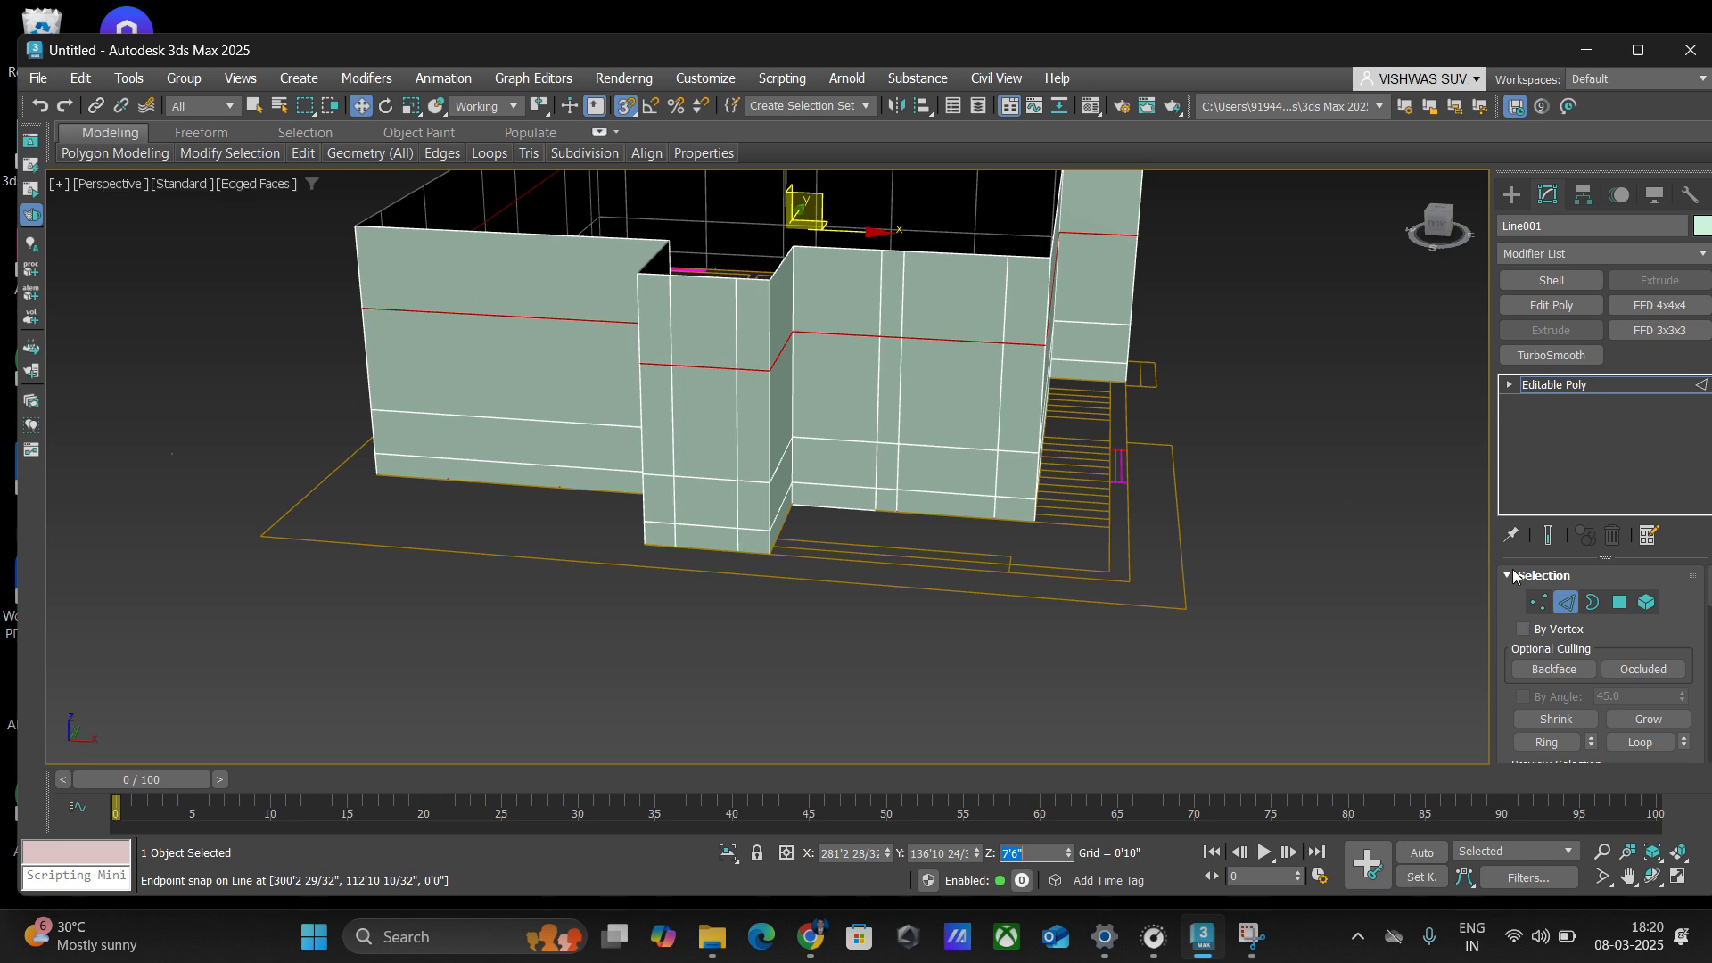
pyautogui.click(1566, 602)
pyautogui.click(1378, 455)
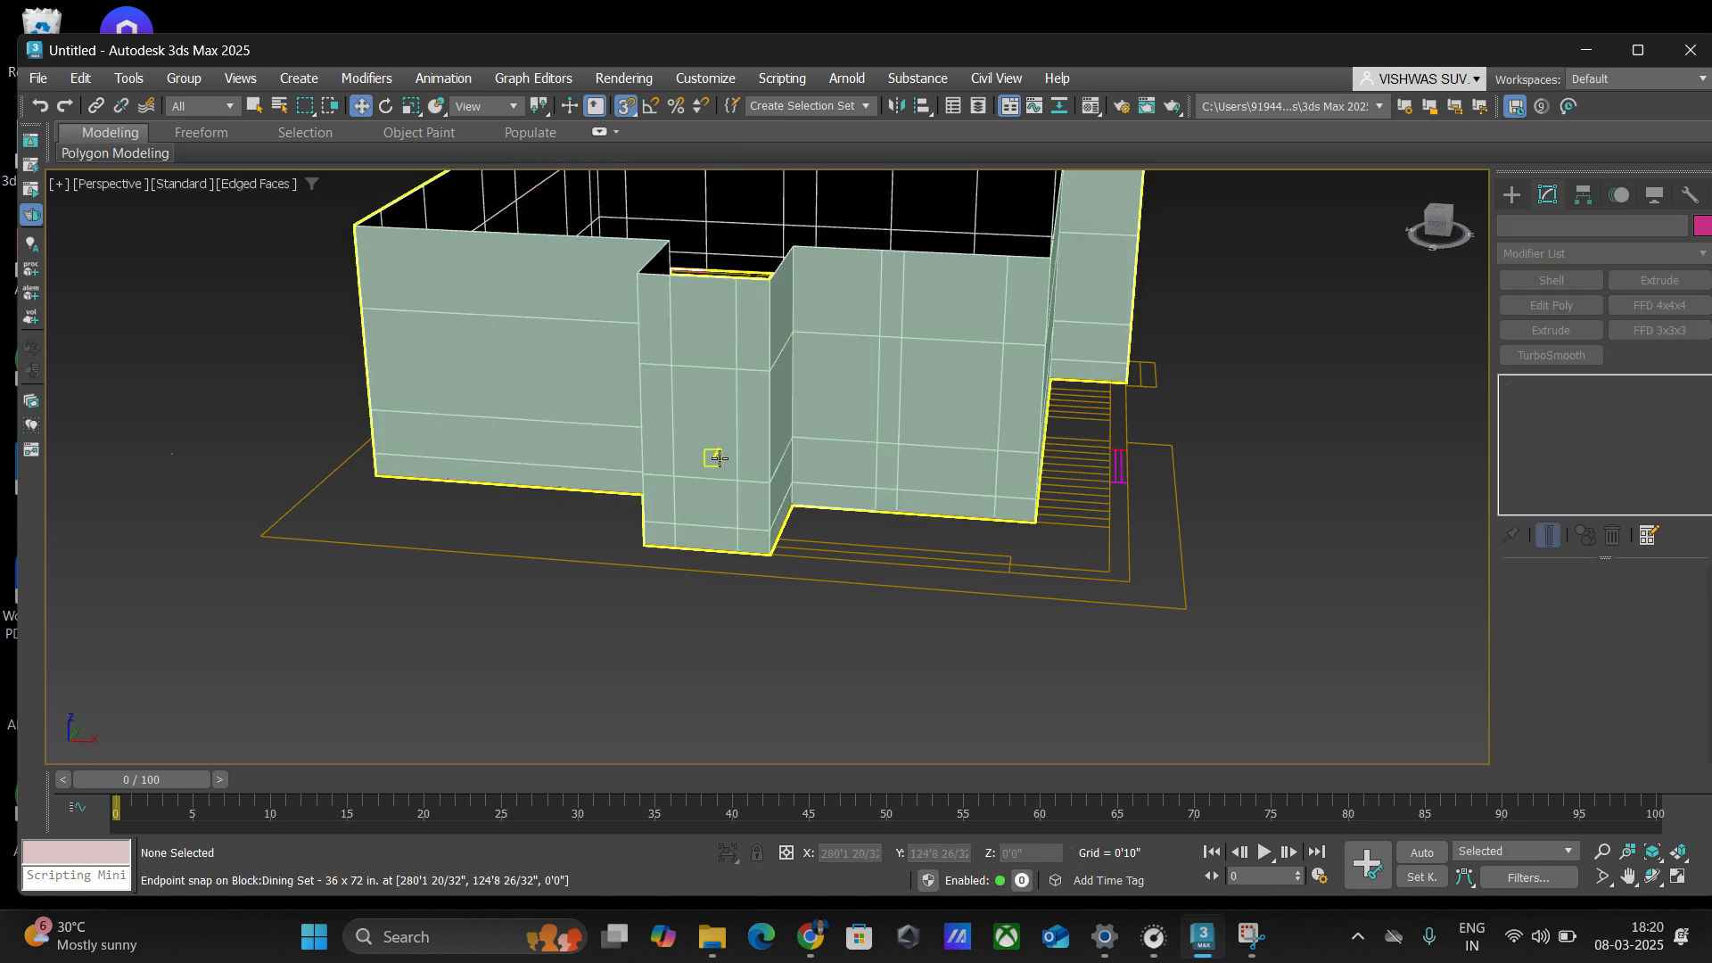
pyautogui.scroll(-5, 738, 602)
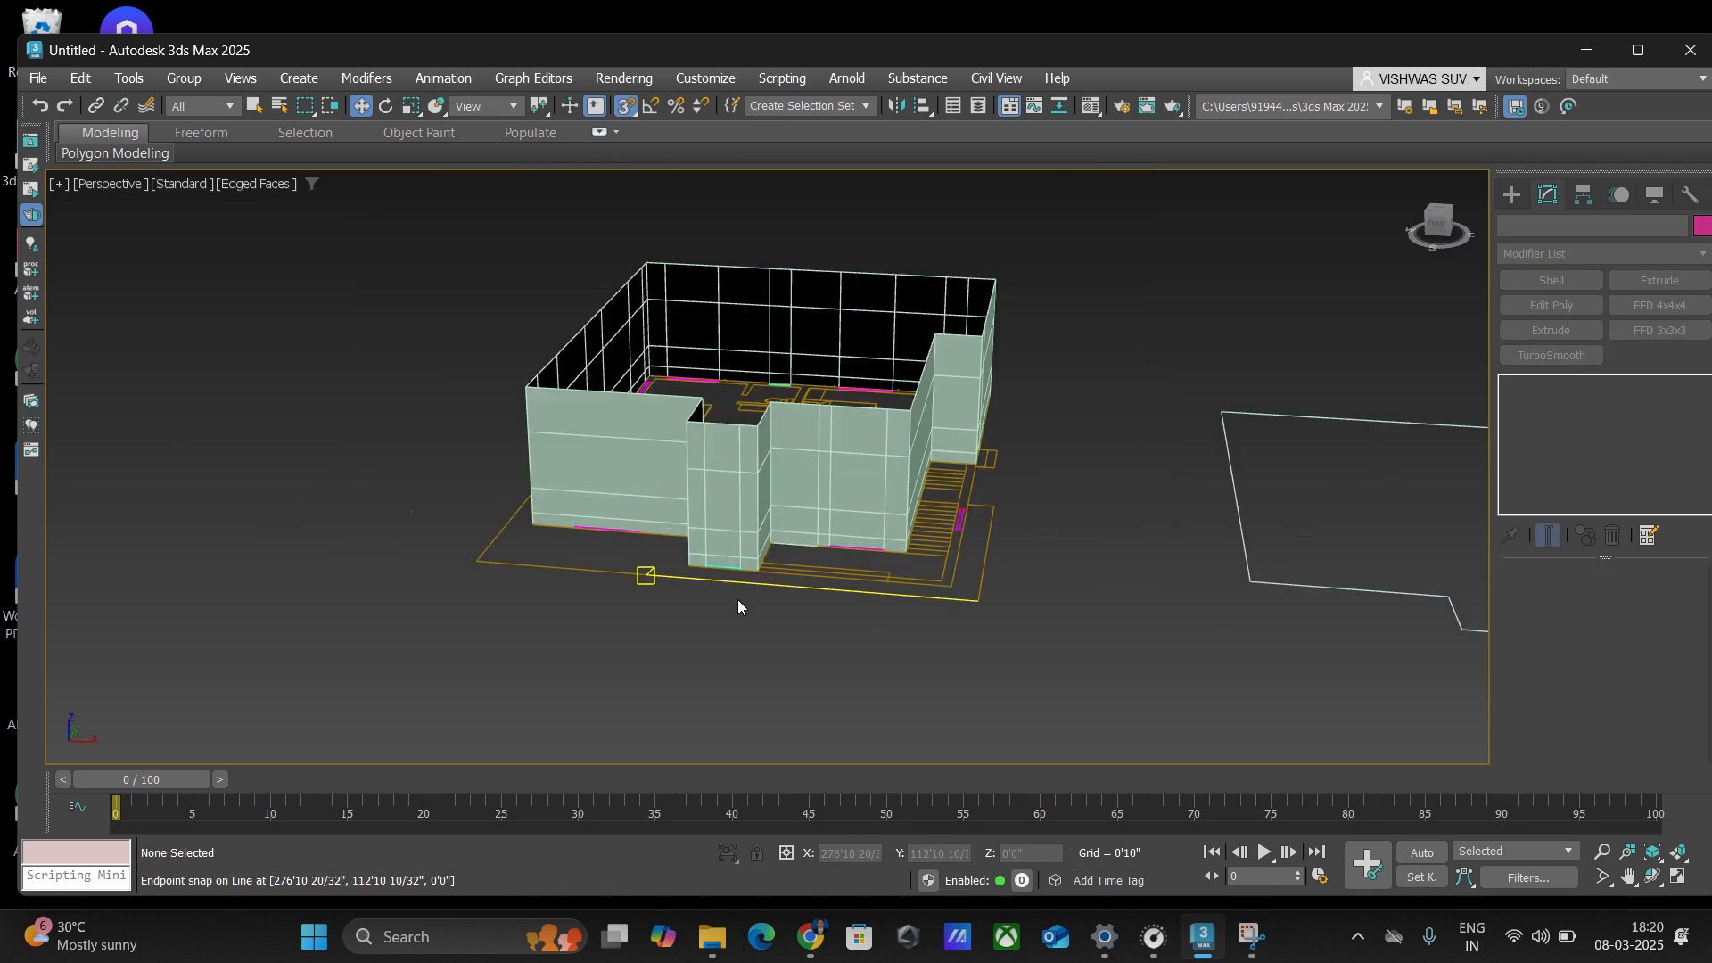
pyautogui.moveTo(1072, 560)
pyautogui.keyDown('alt'); pyautogui.mouseDown(button='middle')
pyautogui.moveTo(1037, 581)
pyautogui.moveTo(1004, 531)
pyautogui.moveTo(1078, 587)
pyautogui.moveTo(1080, 555)
pyautogui.mouseUp(button='middle'); pyautogui.keyUp('alt')
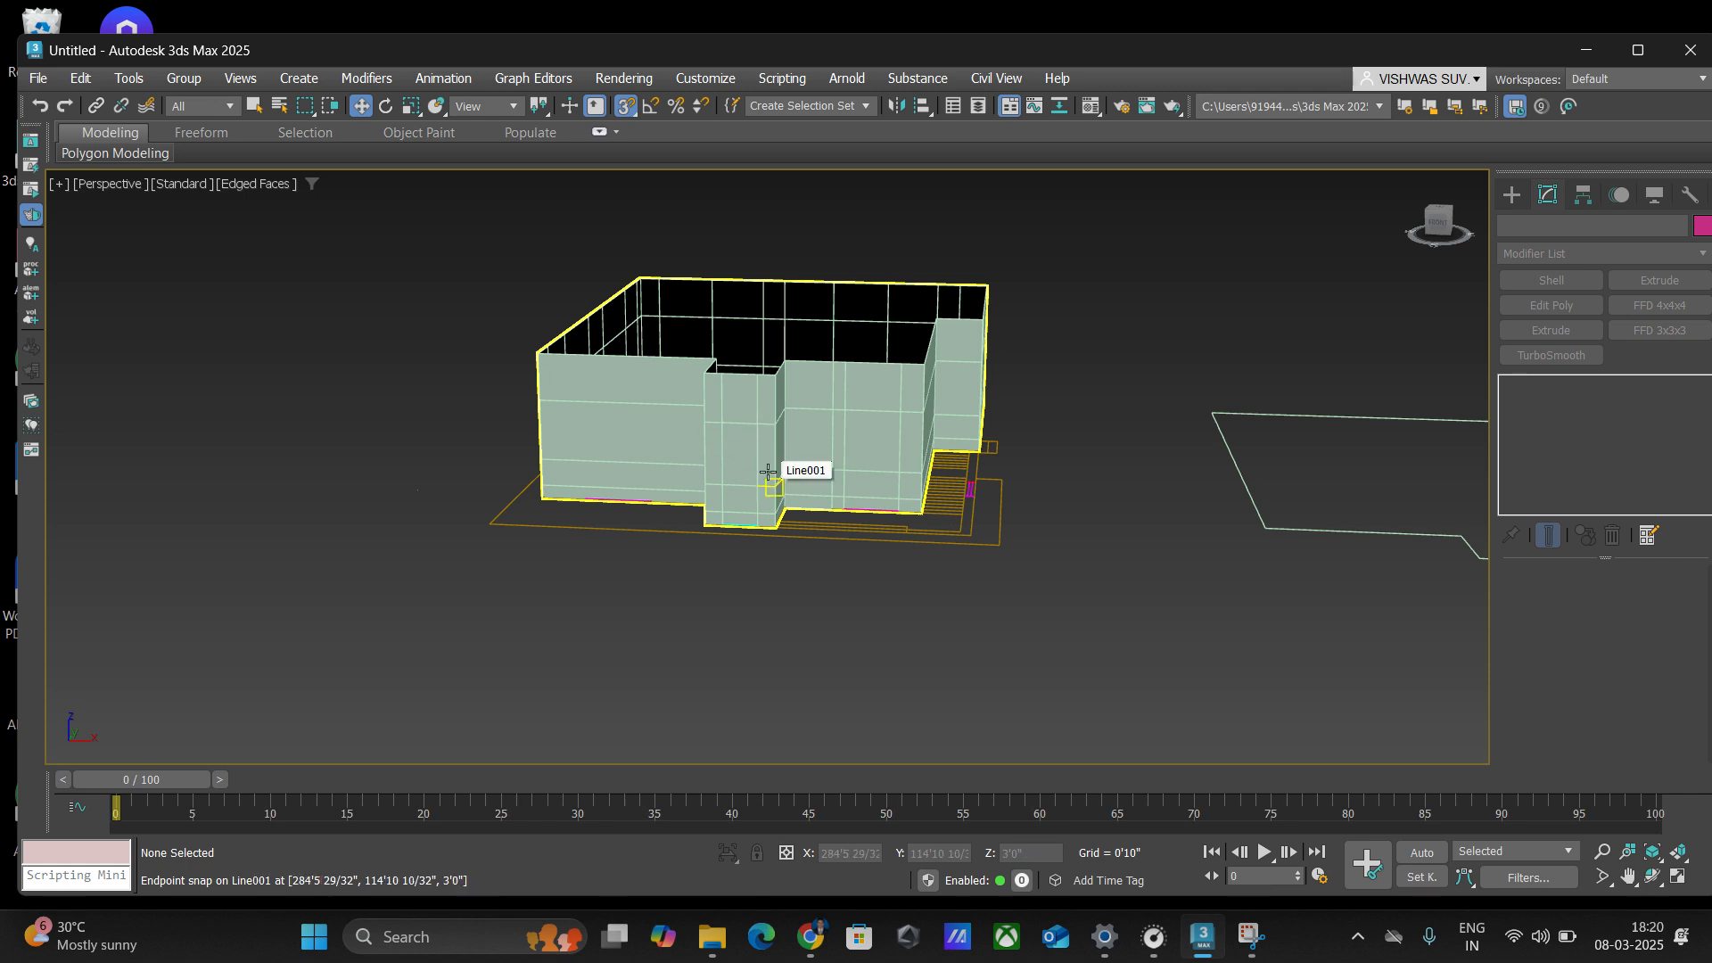
pyautogui.scroll(4, 770, 471)
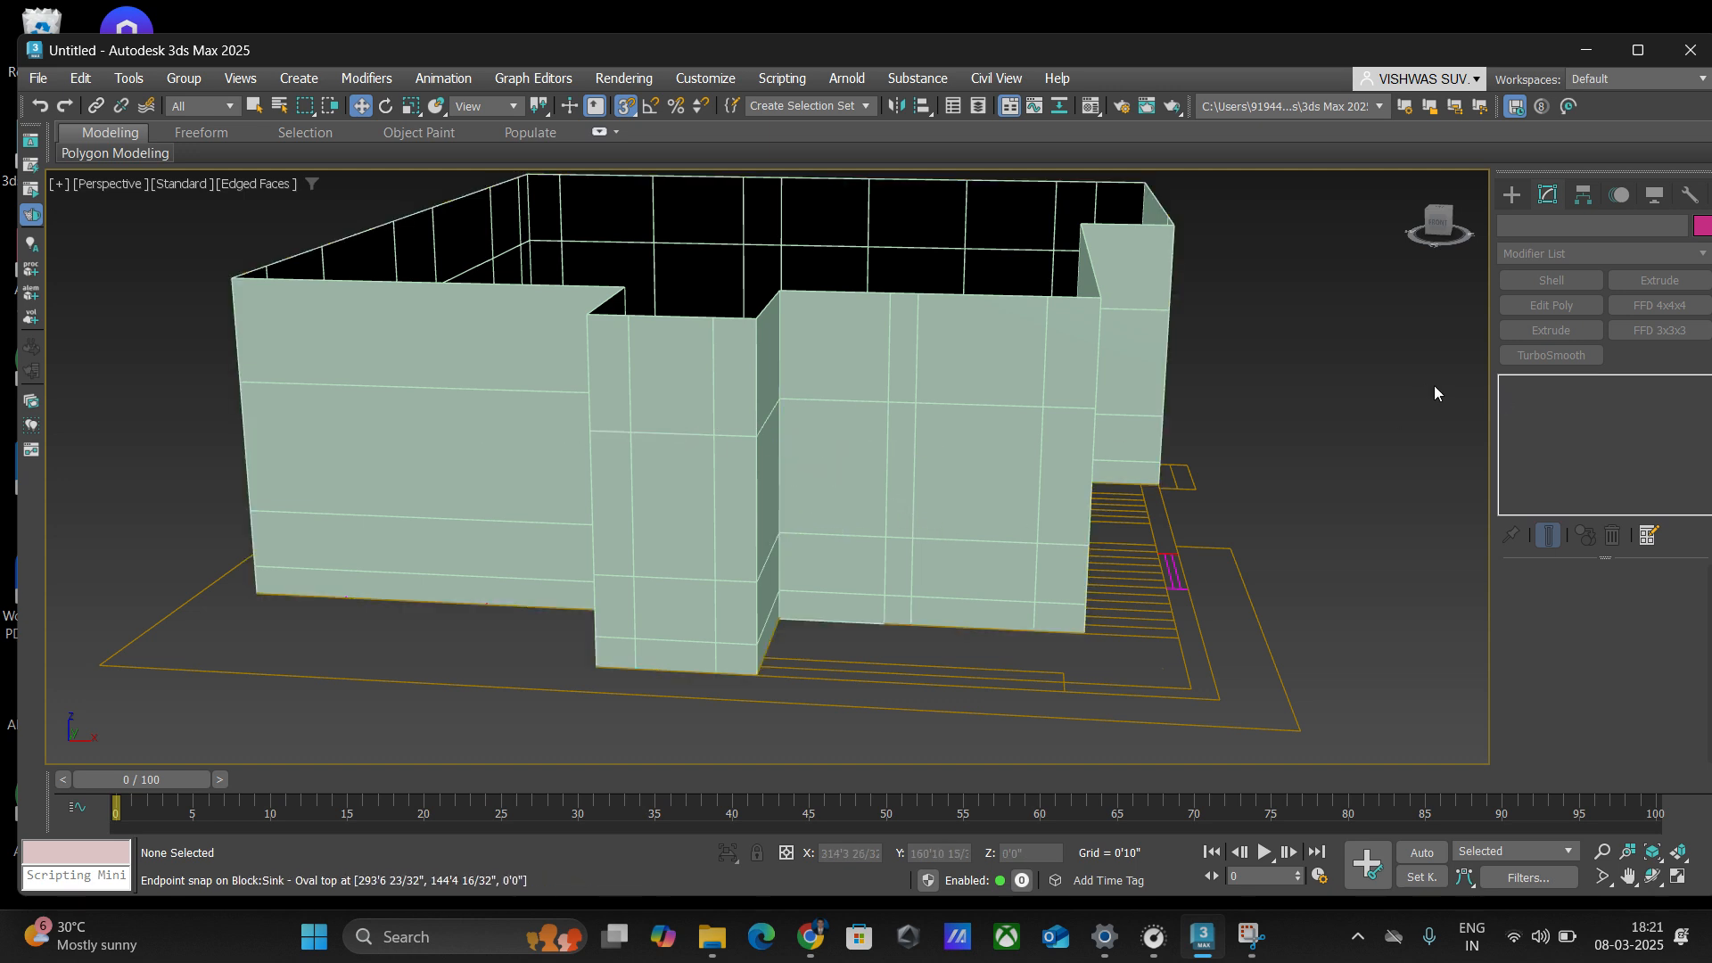
pyautogui.rightClick(1001, 435)
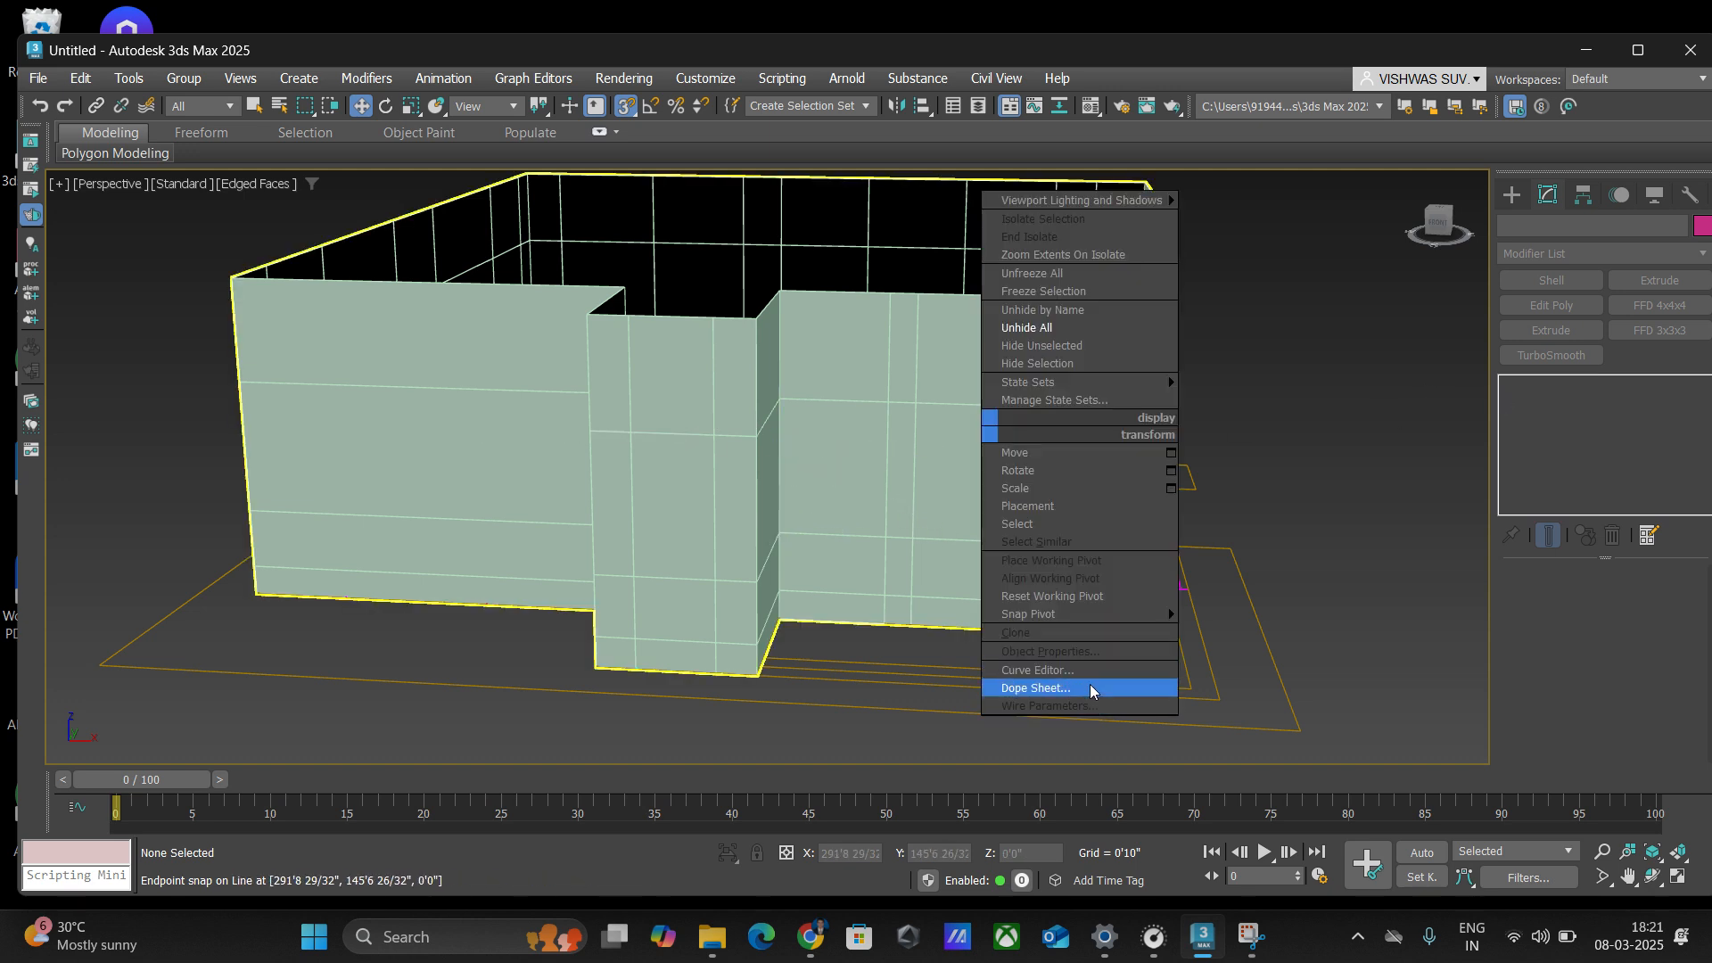
pyautogui.rightClick(844, 446)
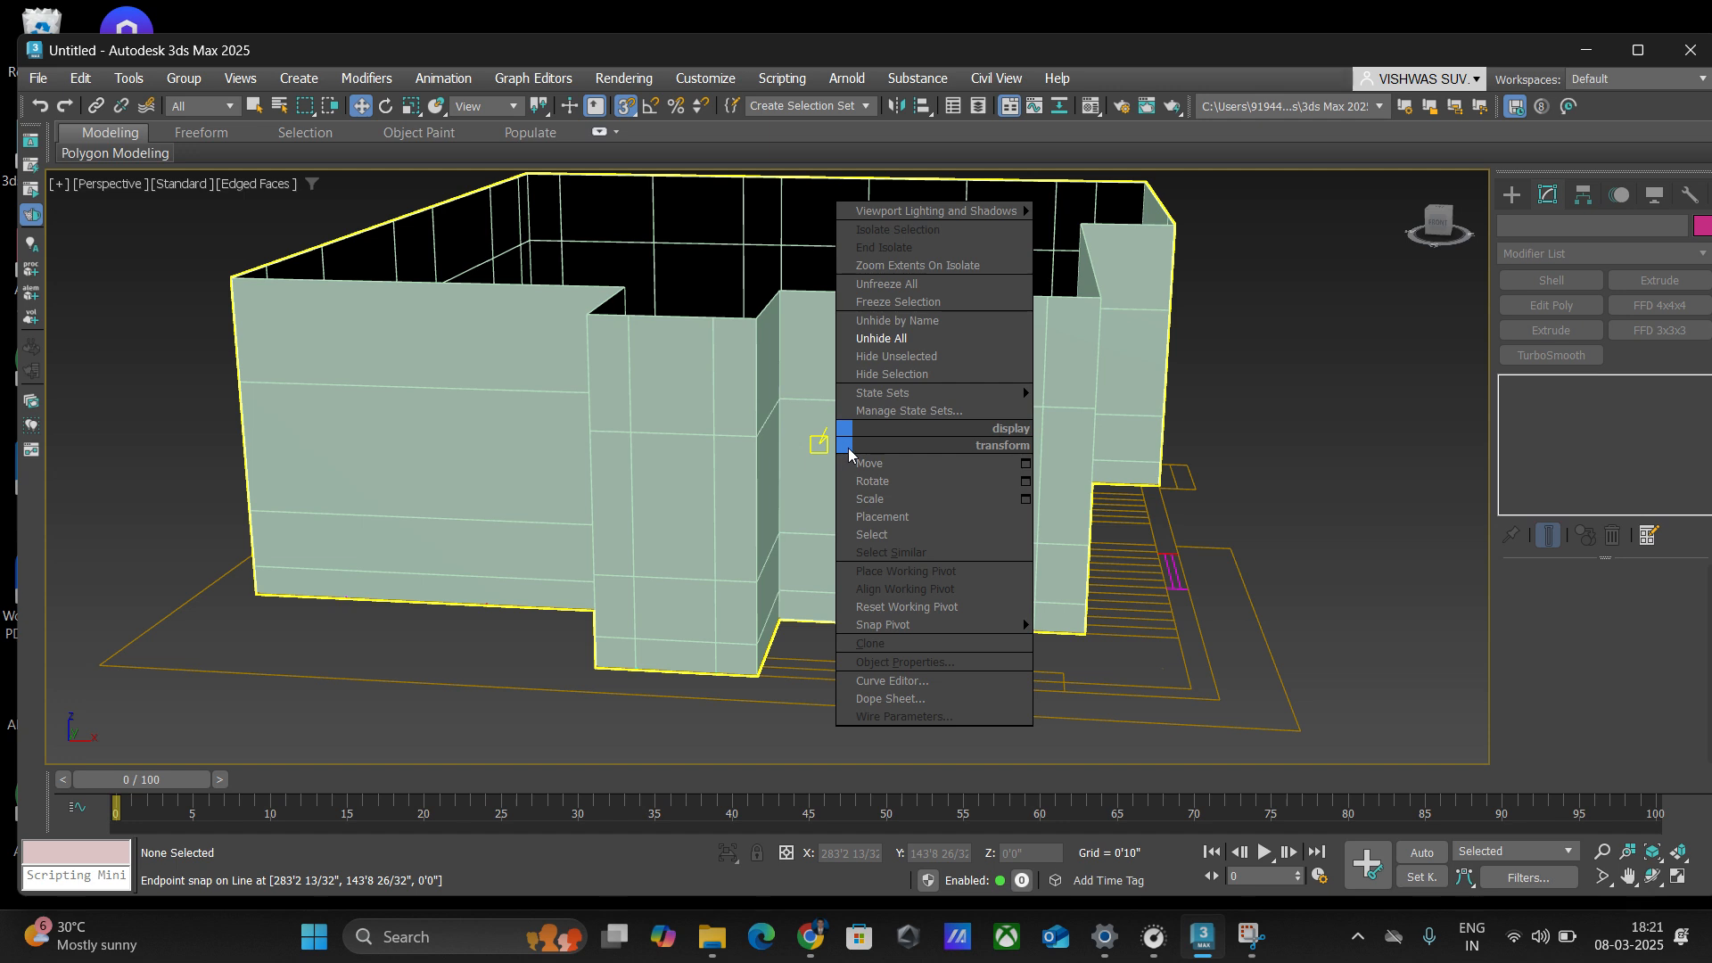
pyautogui.scroll(-3, 1278, 413)
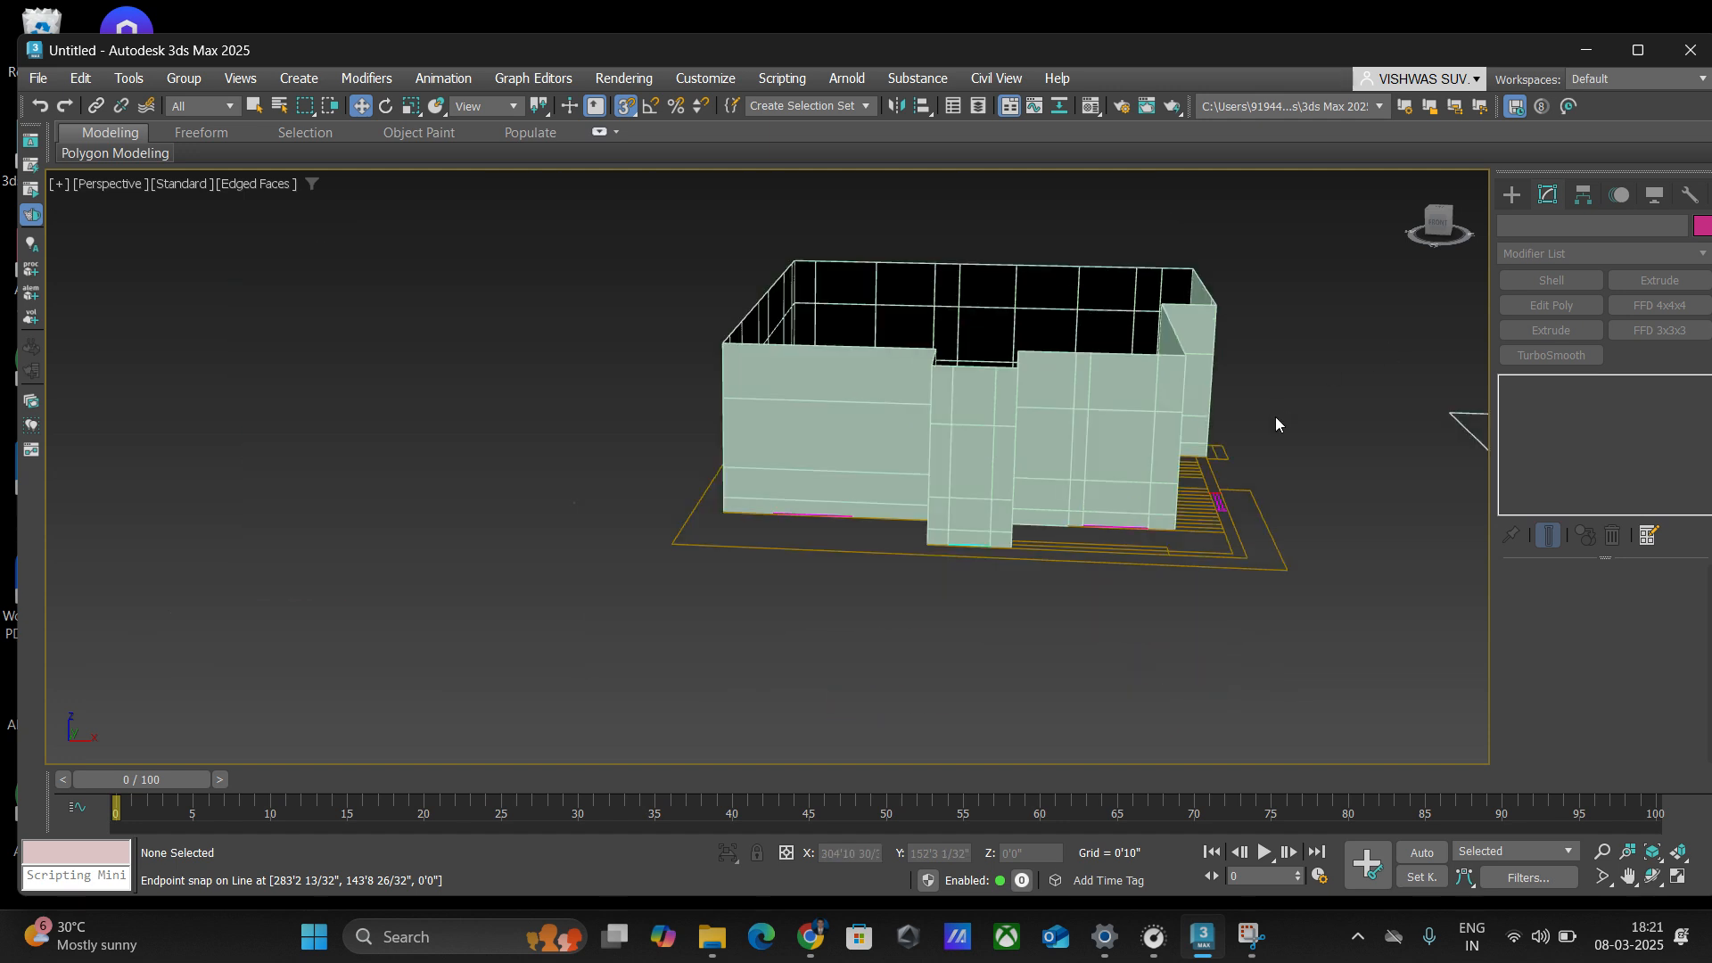
# - Reselect the wall object and convert it to an Editable Poly once more
pyautogui.click(979, 390)
pyautogui.rightClick(970, 397)
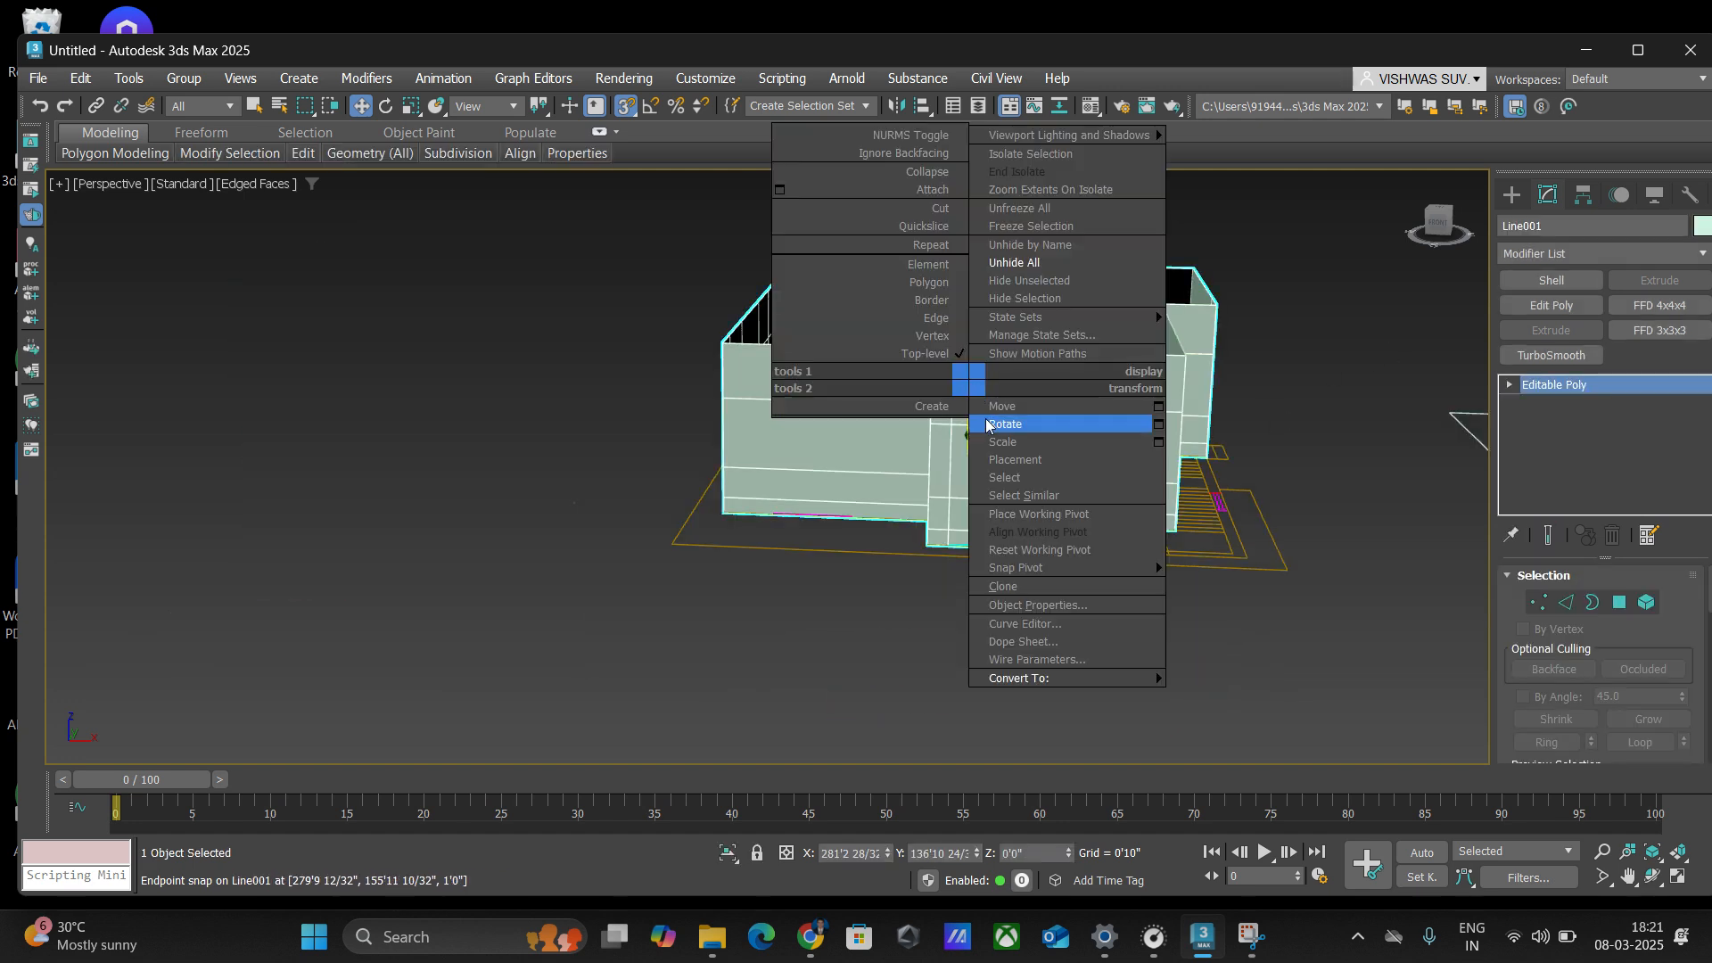
pyautogui.moveTo(1070, 676)
pyautogui.click(1264, 696)
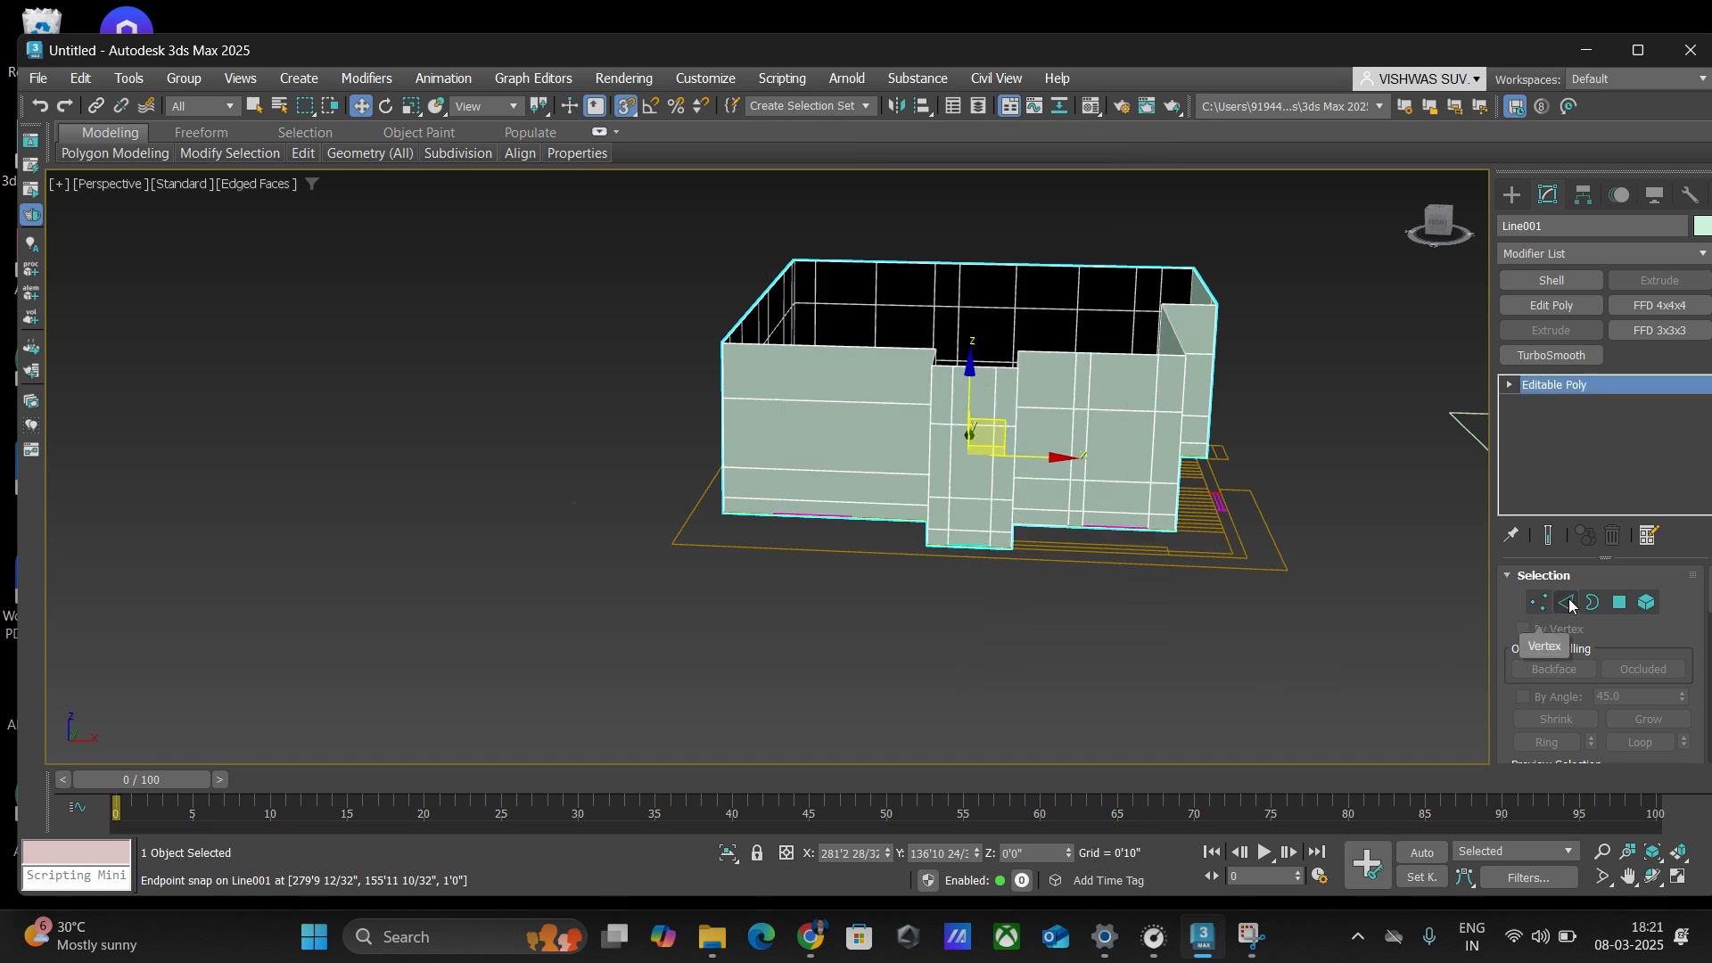
# - In polygon mode, delete the two stacked front-wall polygons between 1'0" and 7'6" beside the projecting section to form the door opening
pyautogui.click(1619, 602)
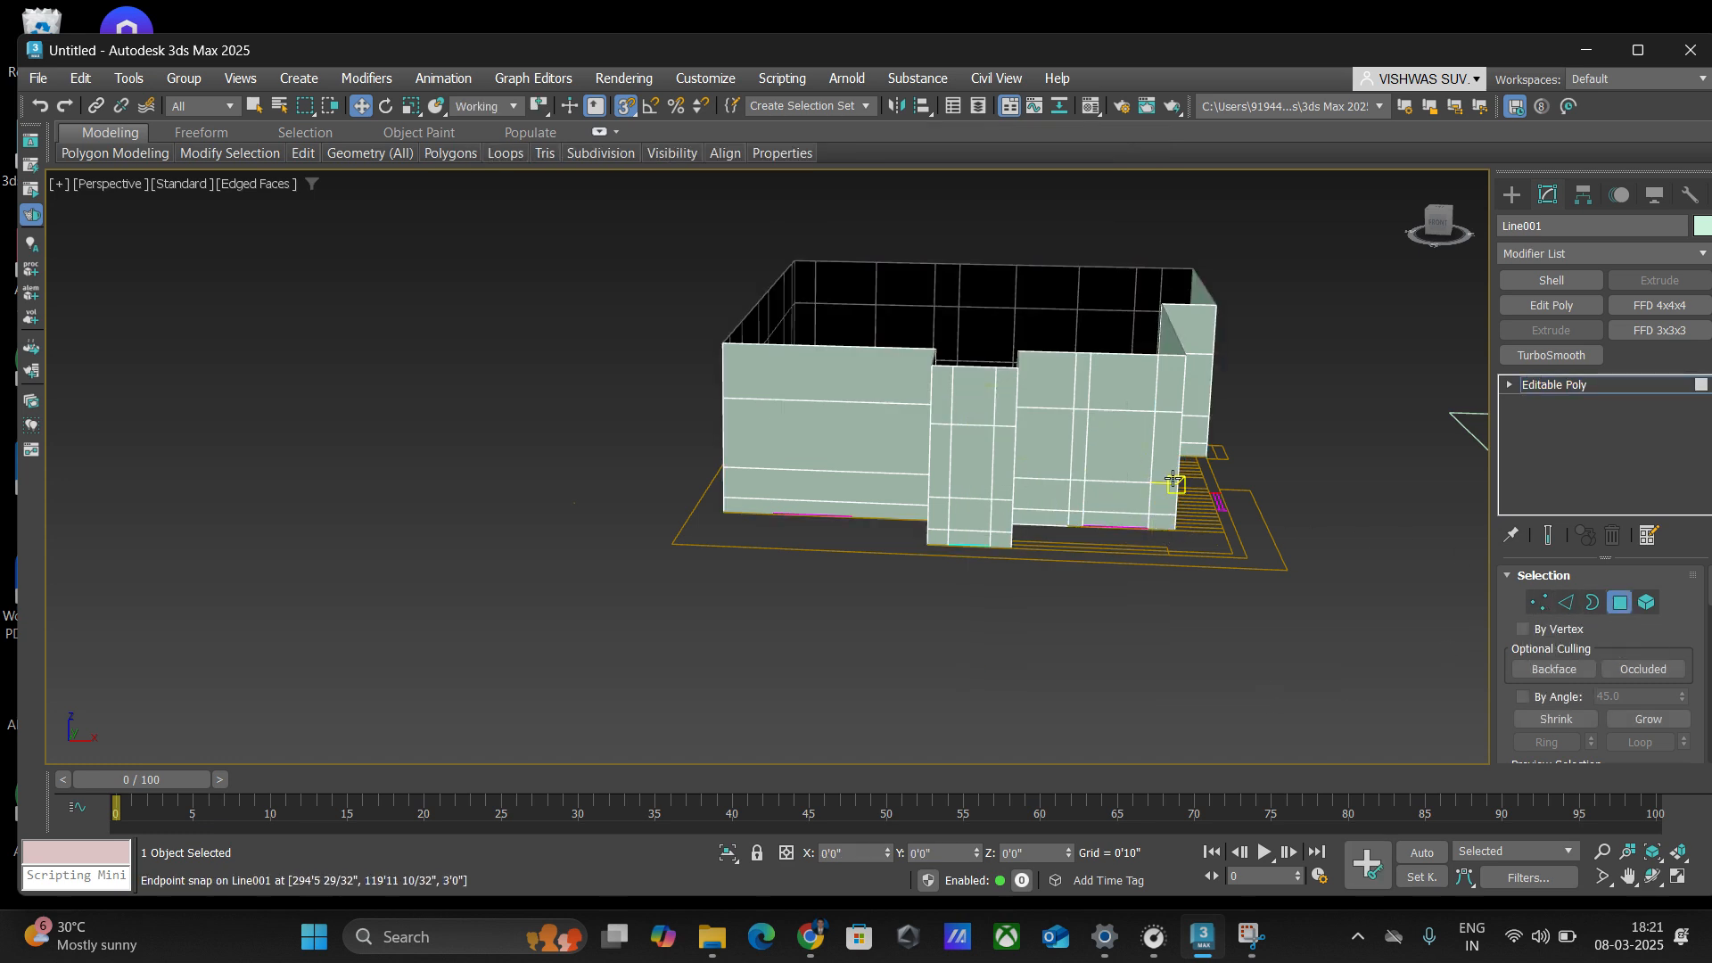
pyautogui.click(1043, 454)
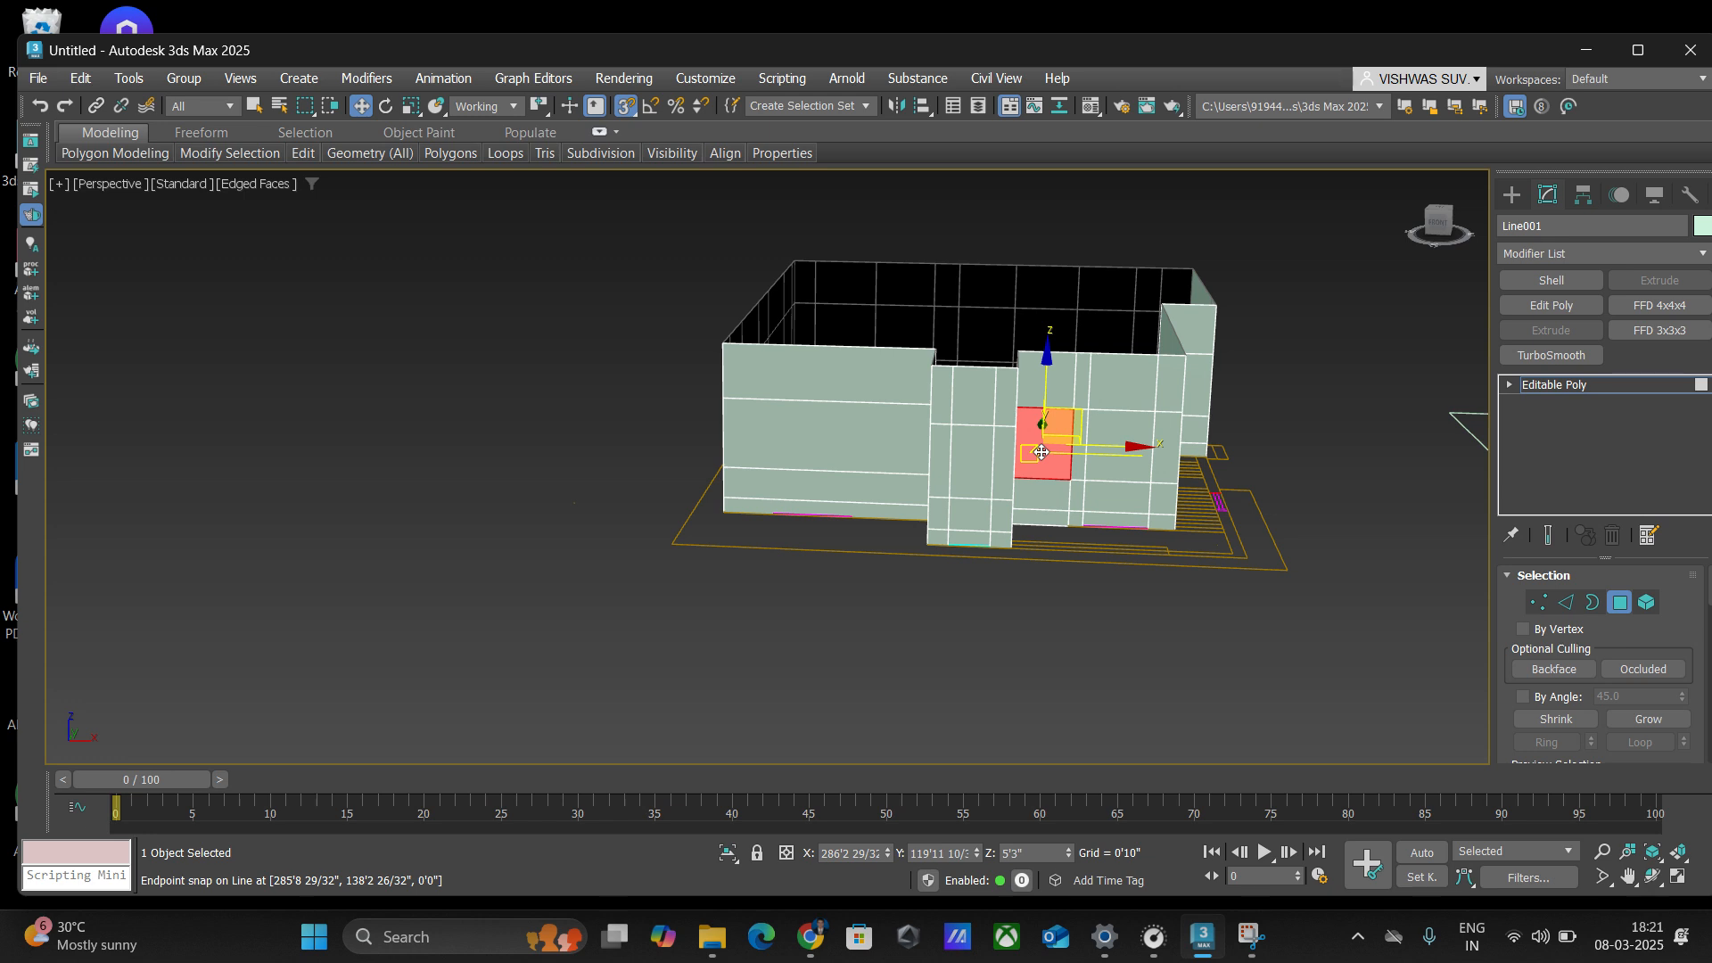
pyautogui.press('Delete')
pyautogui.click(1042, 493)
pyautogui.press('Delete')
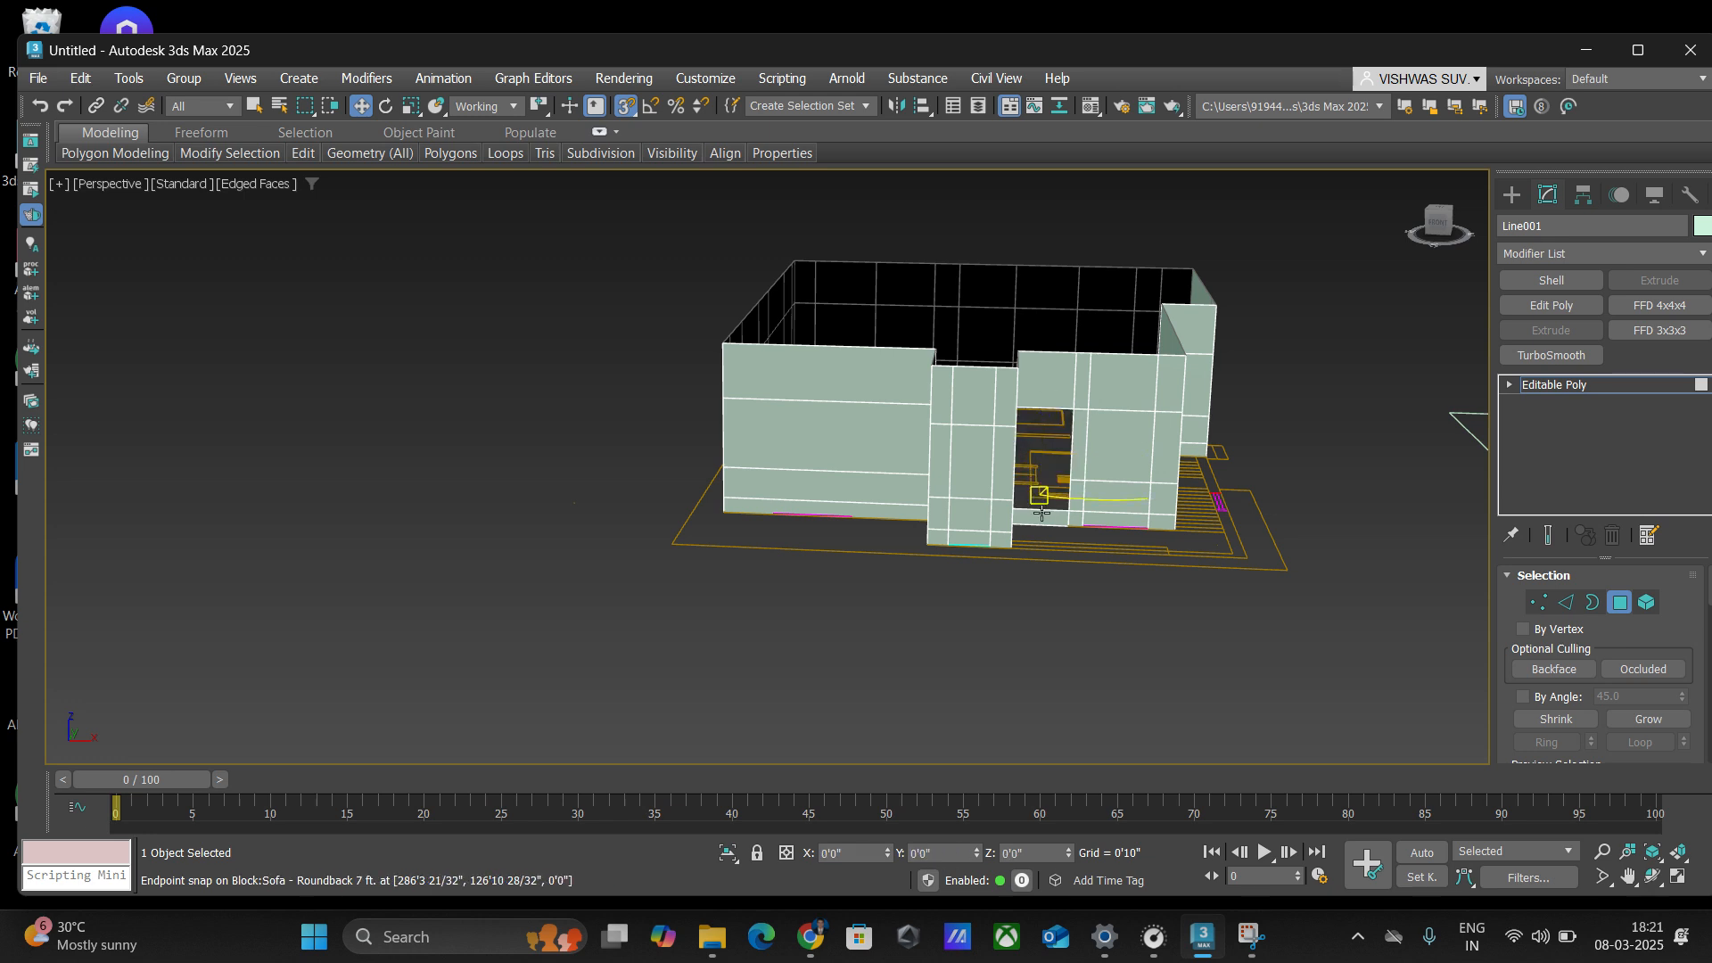
# - Delete the two stacked front-wall polygons between 1'0" and 7'6" for the window opening, and clear the strip below the door opening
pyautogui.click(1129, 451)
pyautogui.press('Delete')
pyautogui.click(1122, 495)
pyautogui.press('Delete')
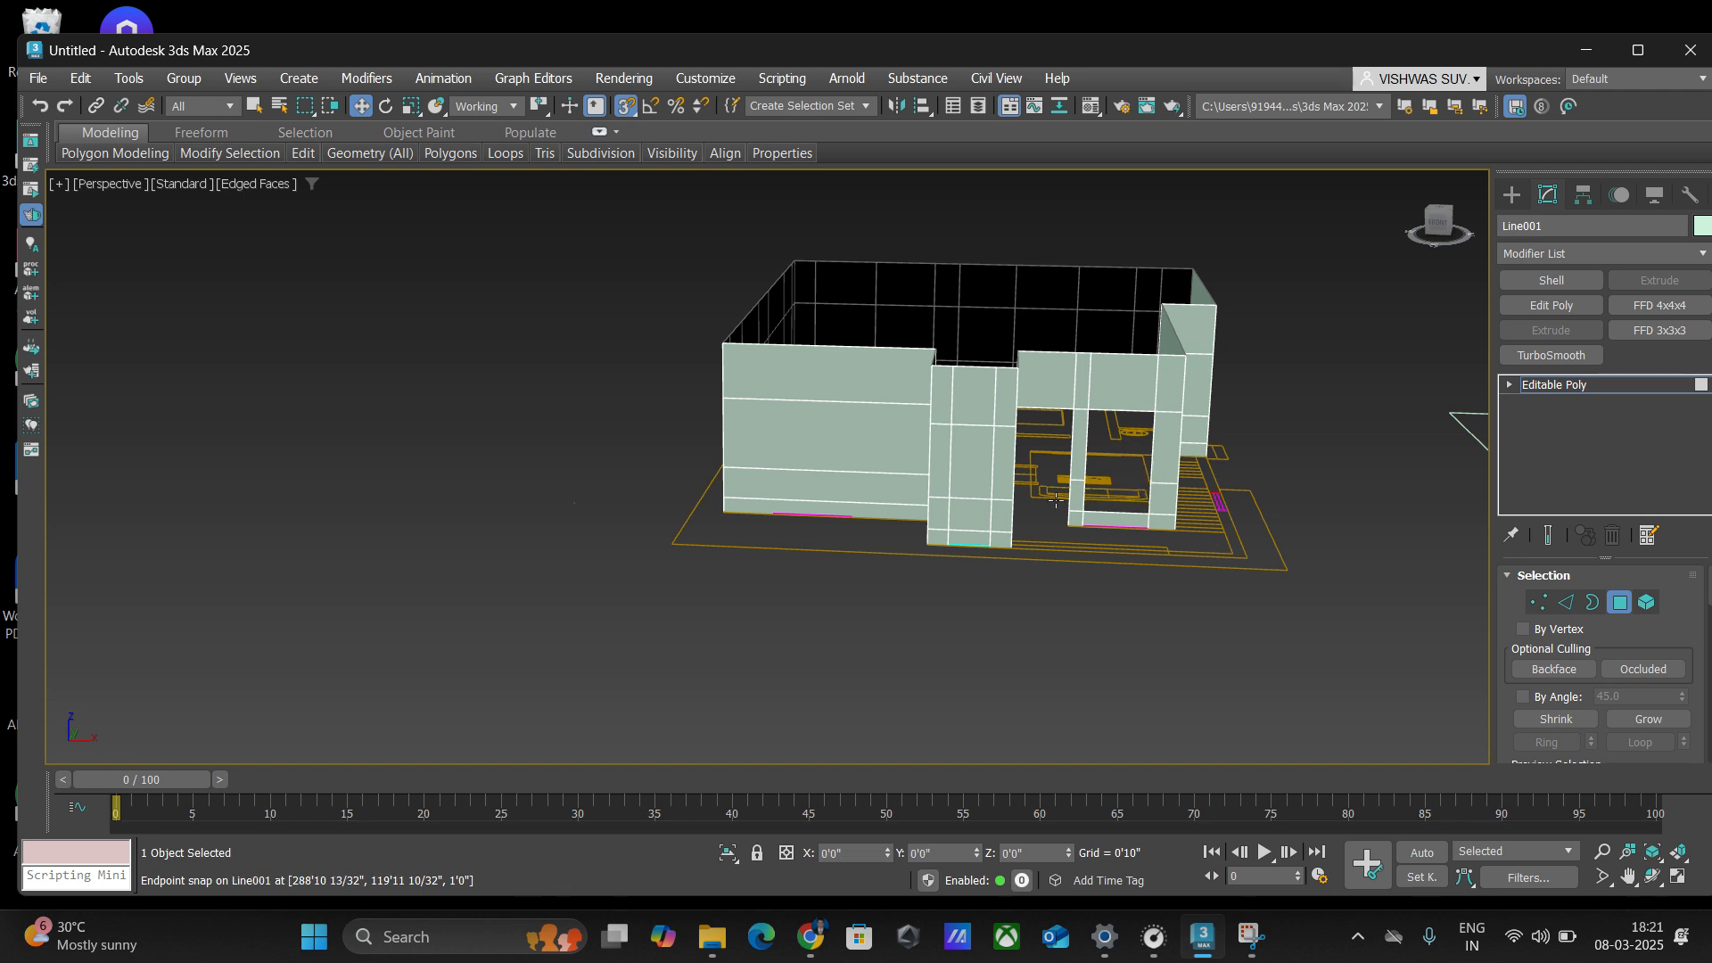
# - Examine the front and side walls against the floor plan from several angles
pyautogui.scroll(5, 765, 535)
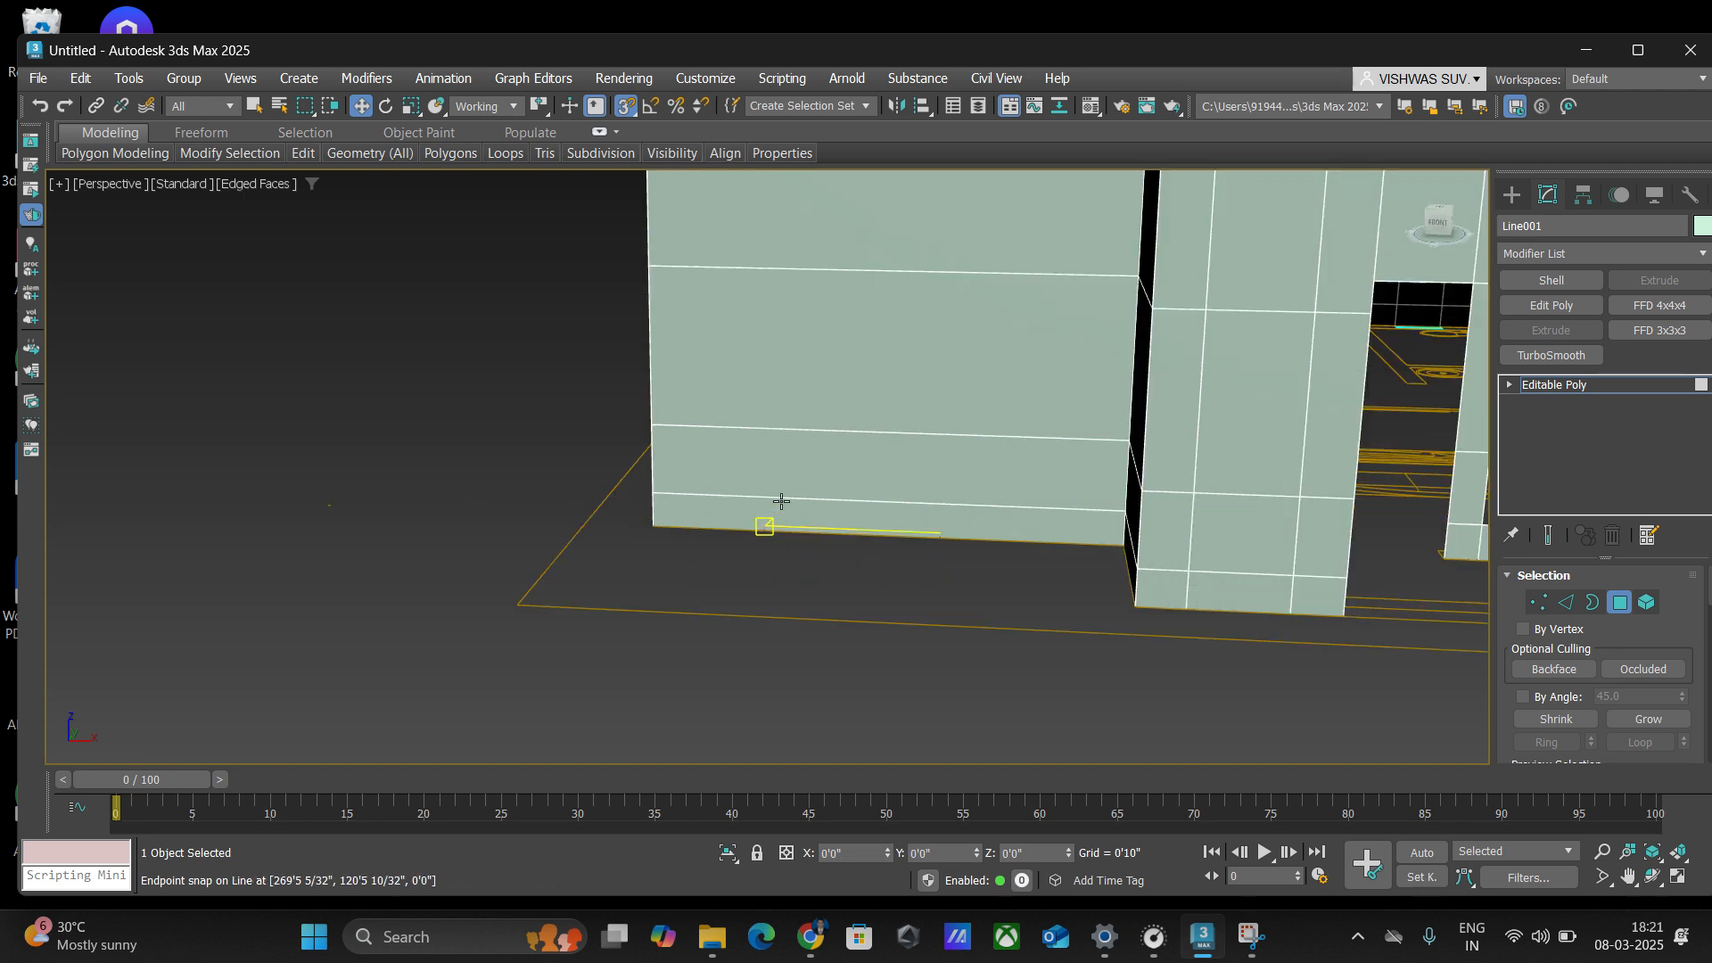
pyautogui.scroll(-6, 767, 555)
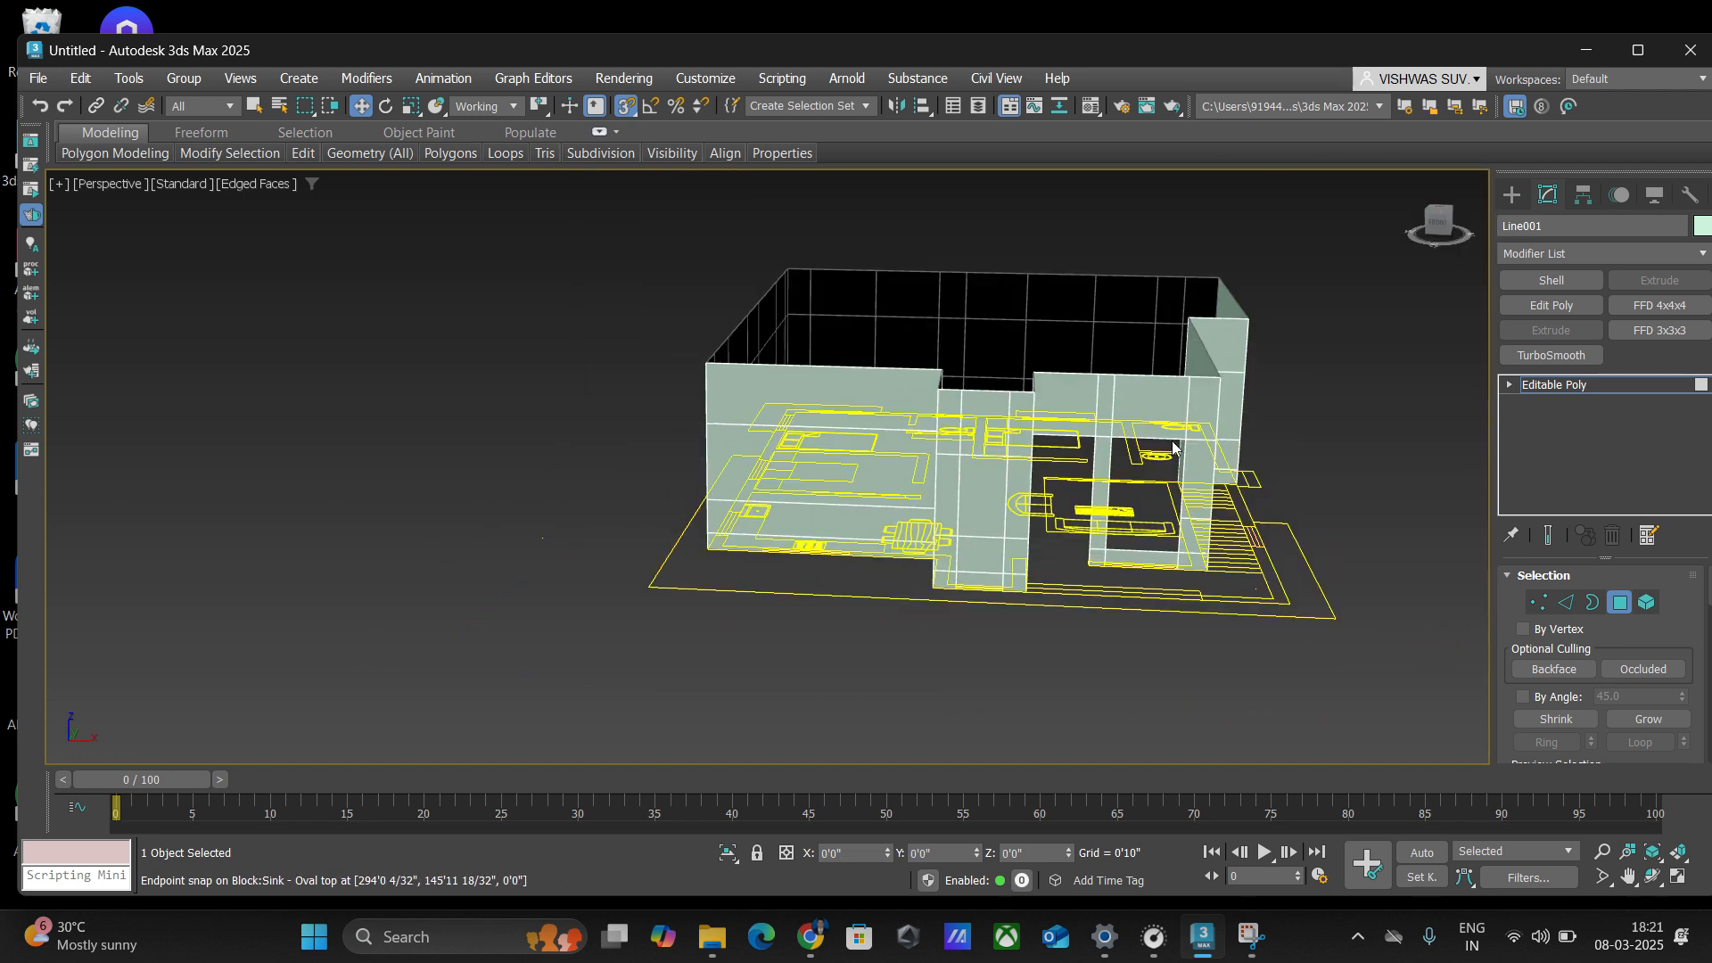
pyautogui.keyDown('alt'); pyautogui.moveTo(1314, 341); pyautogui.dragTo(1075, 631, button='middle'); pyautogui.keyUp('alt')
pyautogui.moveTo(849, 453)
pyautogui.keyDown('alt'); pyautogui.mouseDown(button='middle')
pyautogui.moveTo(854, 489)
pyautogui.moveTo(856, 451)
pyautogui.moveTo(1160, 544)
pyautogui.moveTo(1120, 470)
pyautogui.moveTo(1061, 486)
pyautogui.mouseUp(button='middle'); pyautogui.keyUp('alt')
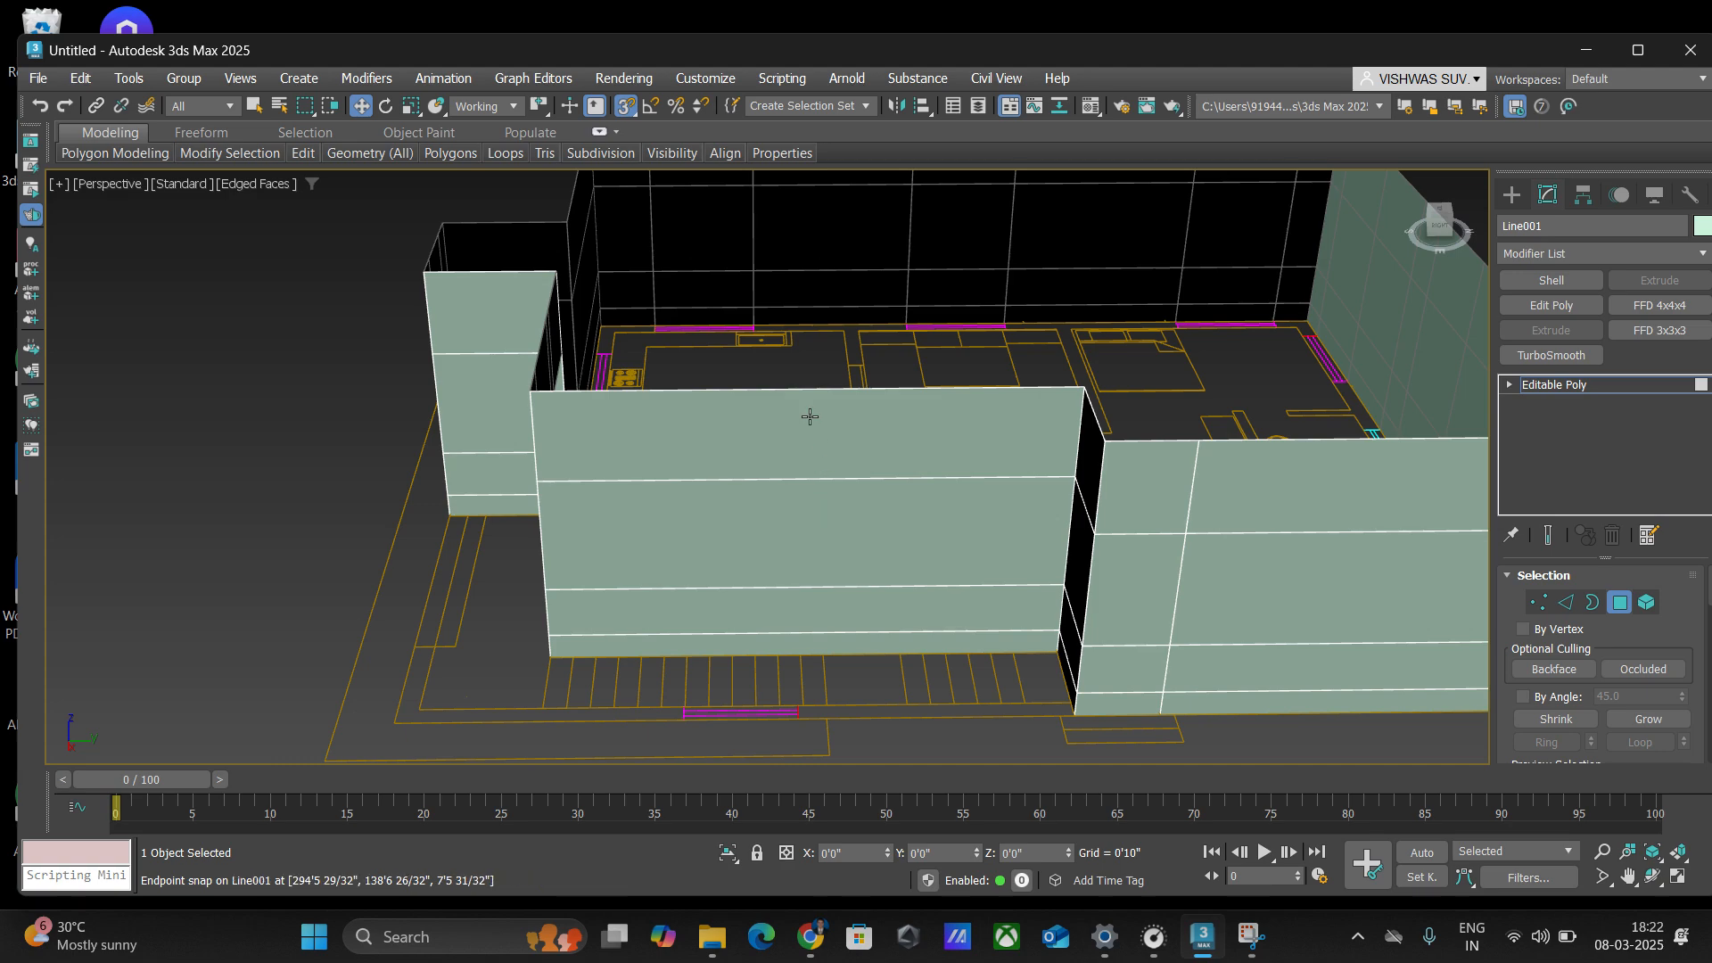
pyautogui.keyDown('alt'); pyautogui.moveTo(776, 353); pyautogui.dragTo(942, 362, button='middle'); pyautogui.keyUp('alt')
pyautogui.scroll(3, 950, 340)
pyautogui.scroll(-5, 922, 365)
pyautogui.scroll(2, 943, 366)
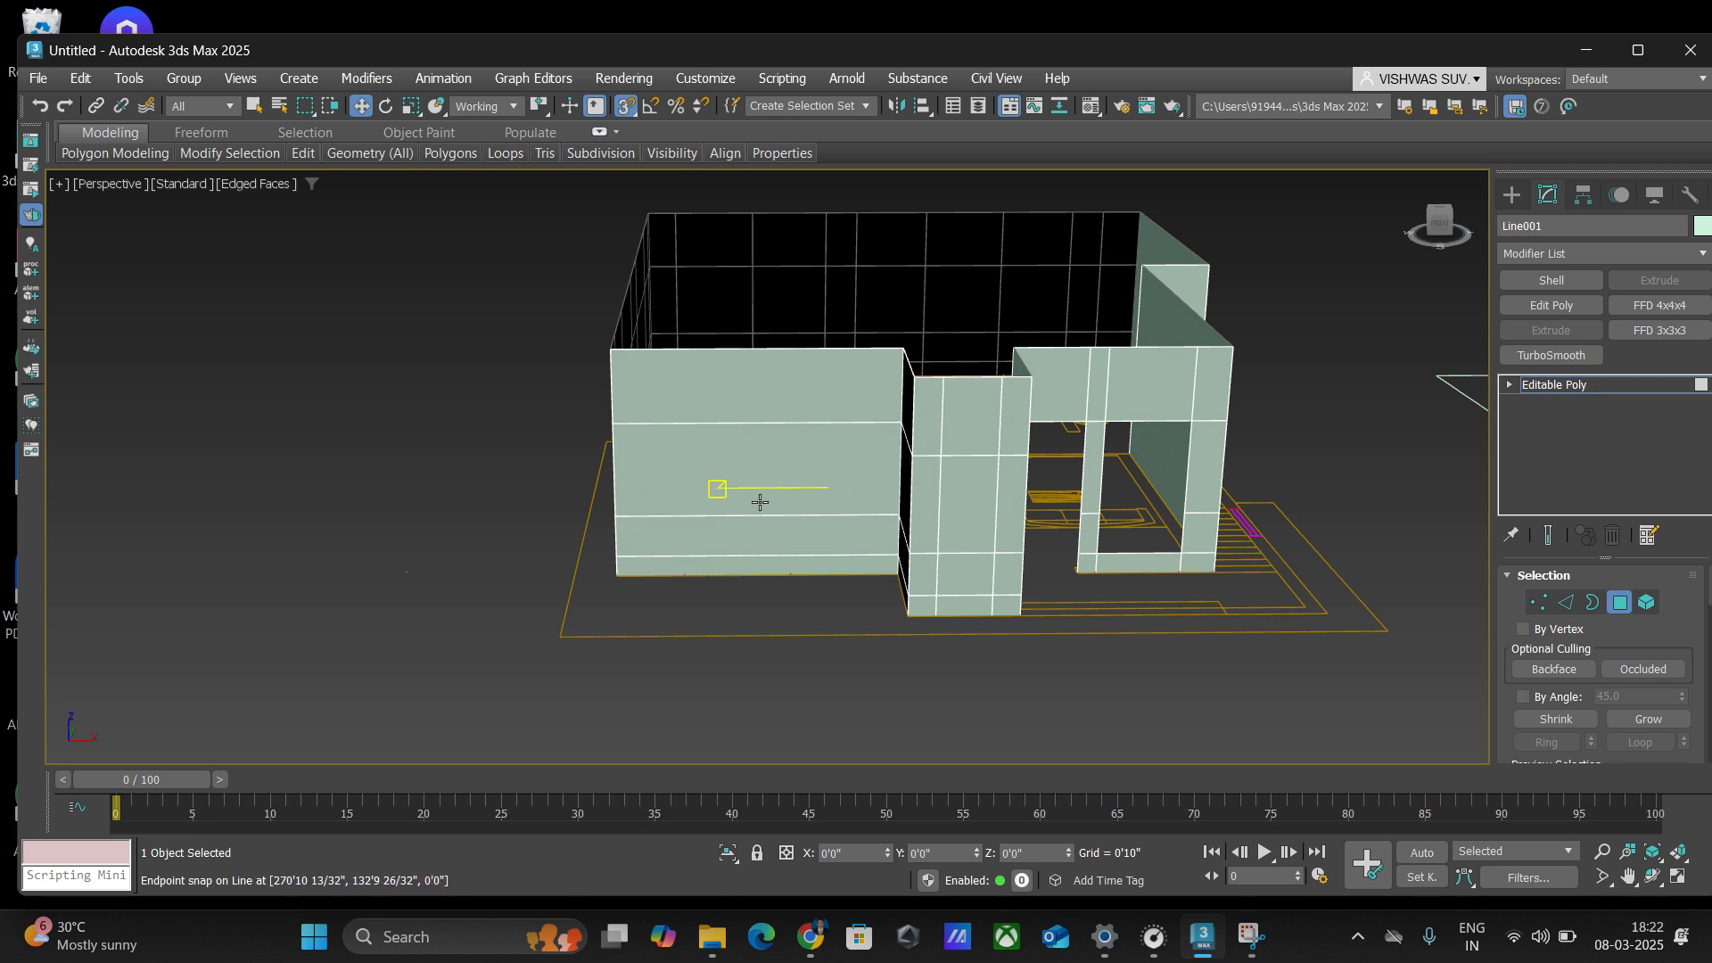
pyautogui.scroll(2, 760, 502)
pyautogui.scroll(2, 760, 489)
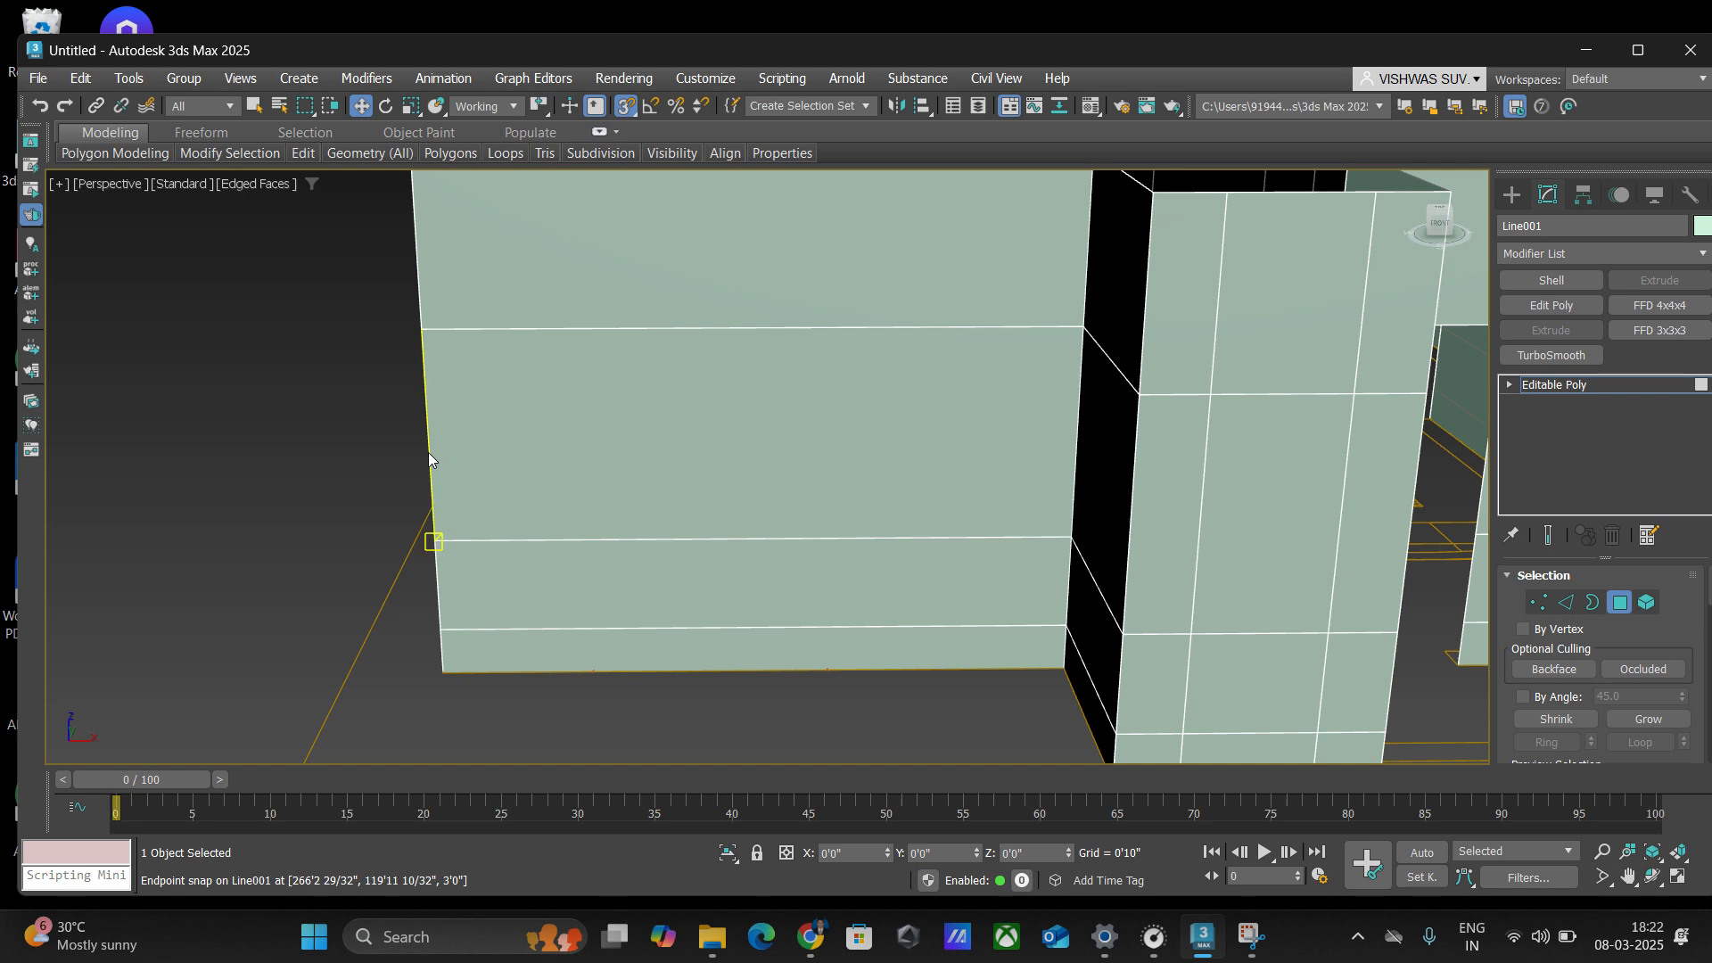
# - In edge mode, select the vertical corner edges at both ends of the wide undivided front-wall section
pyautogui.click(1567, 605)
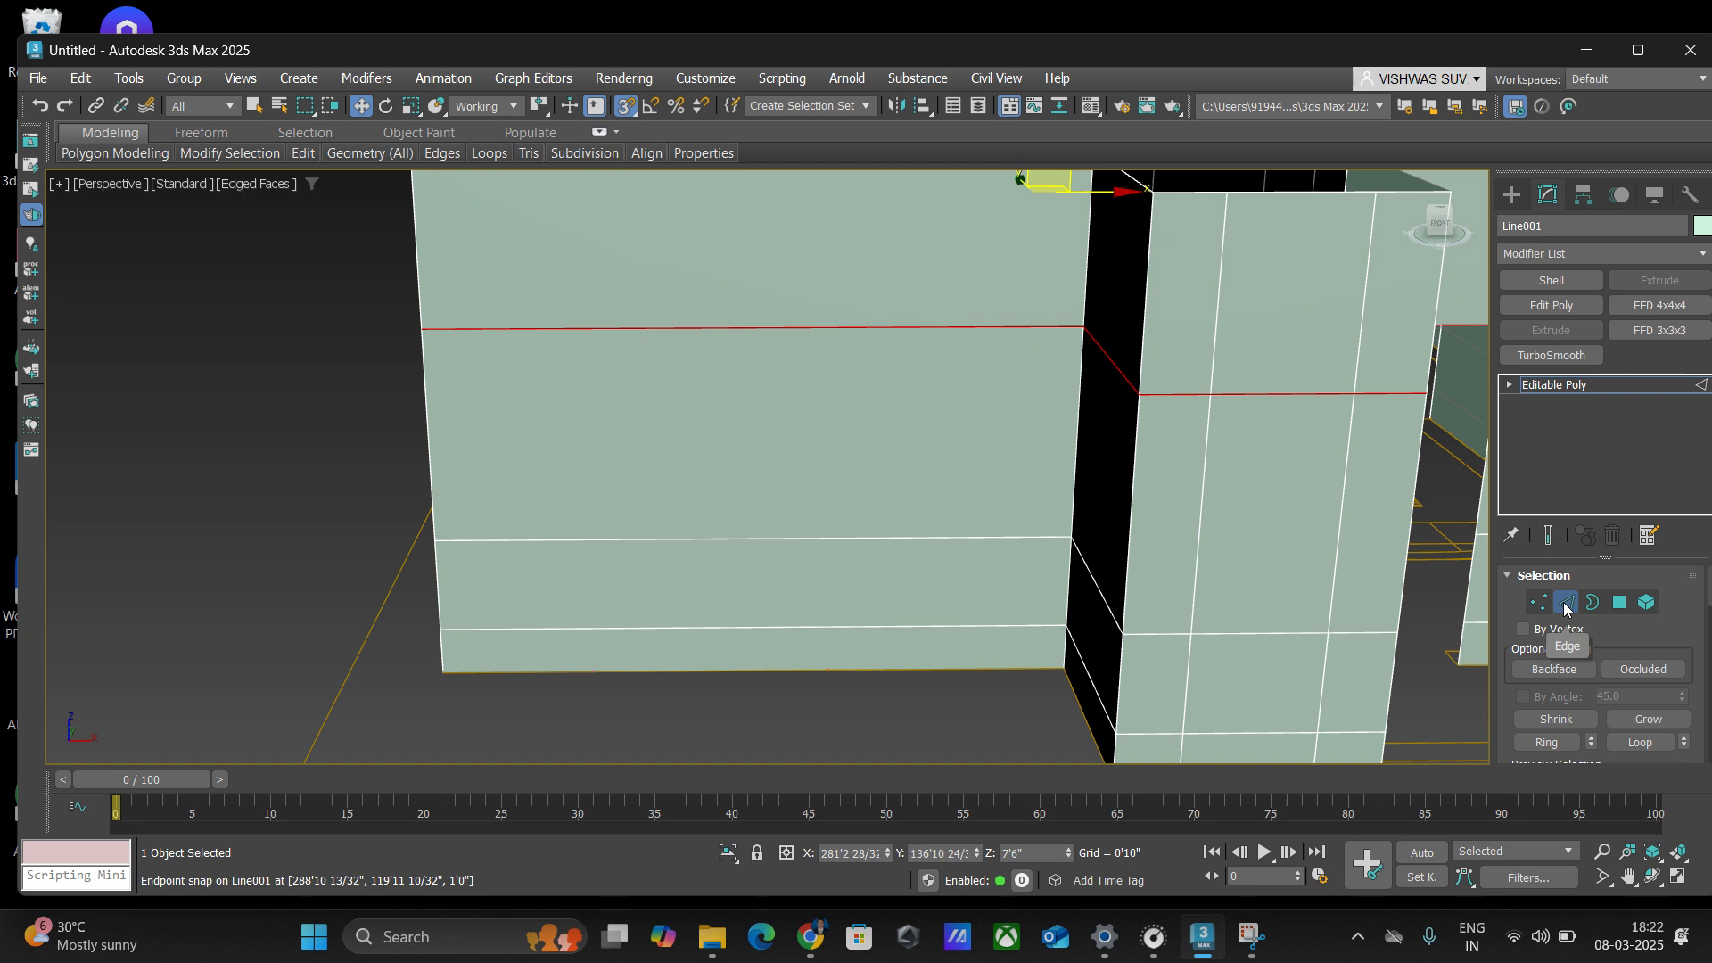
pyautogui.click(431, 455)
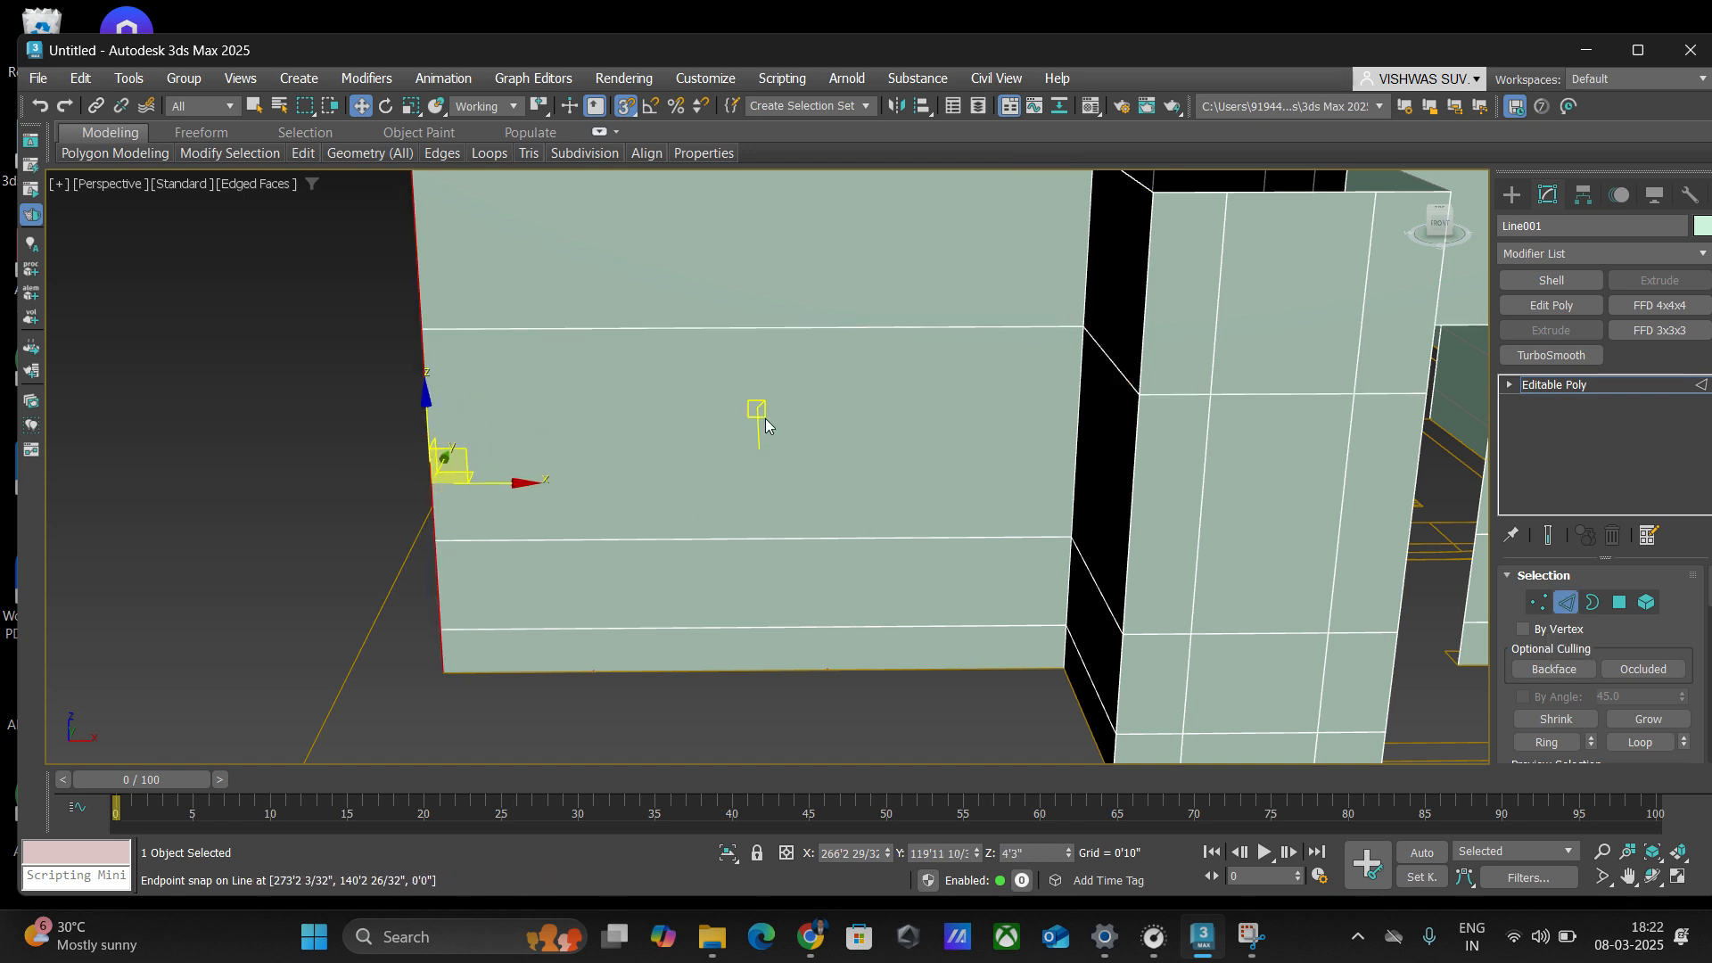
pyautogui.keyDown('ctrl'); pyautogui.doubleClick(1087, 265); pyautogui.keyUp('ctrl')
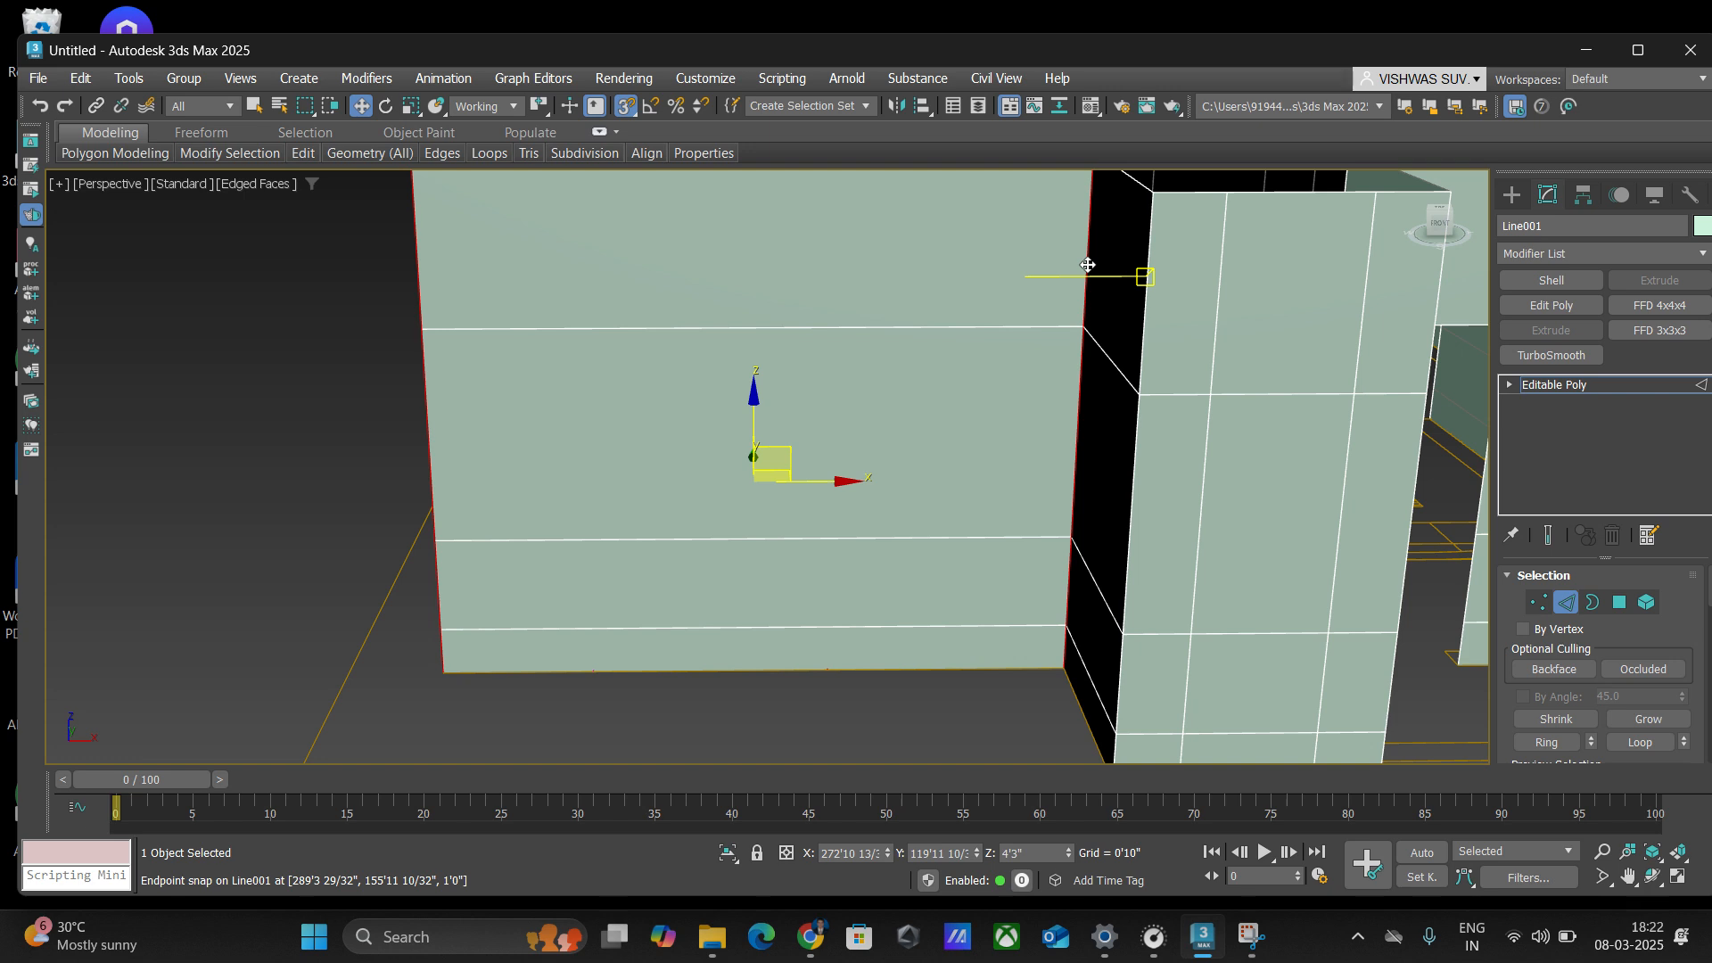
pyautogui.scroll(-3, 795, 509)
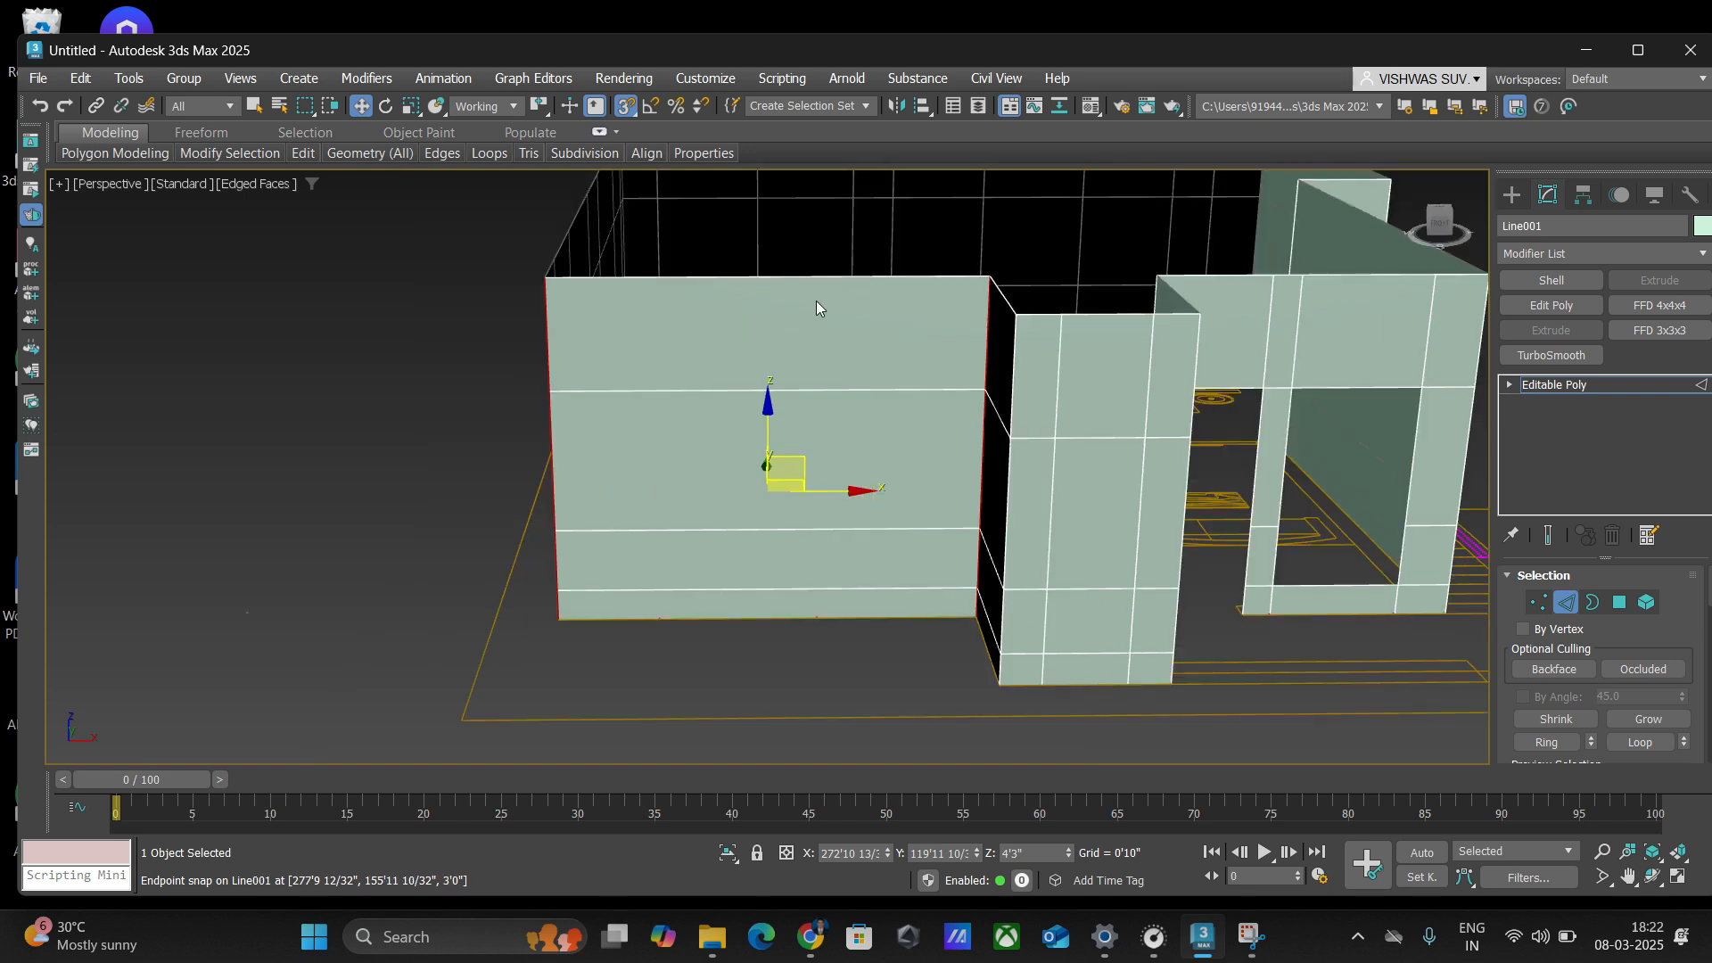
pyautogui.moveTo(799, 282); pyautogui.dragTo(794, 275)
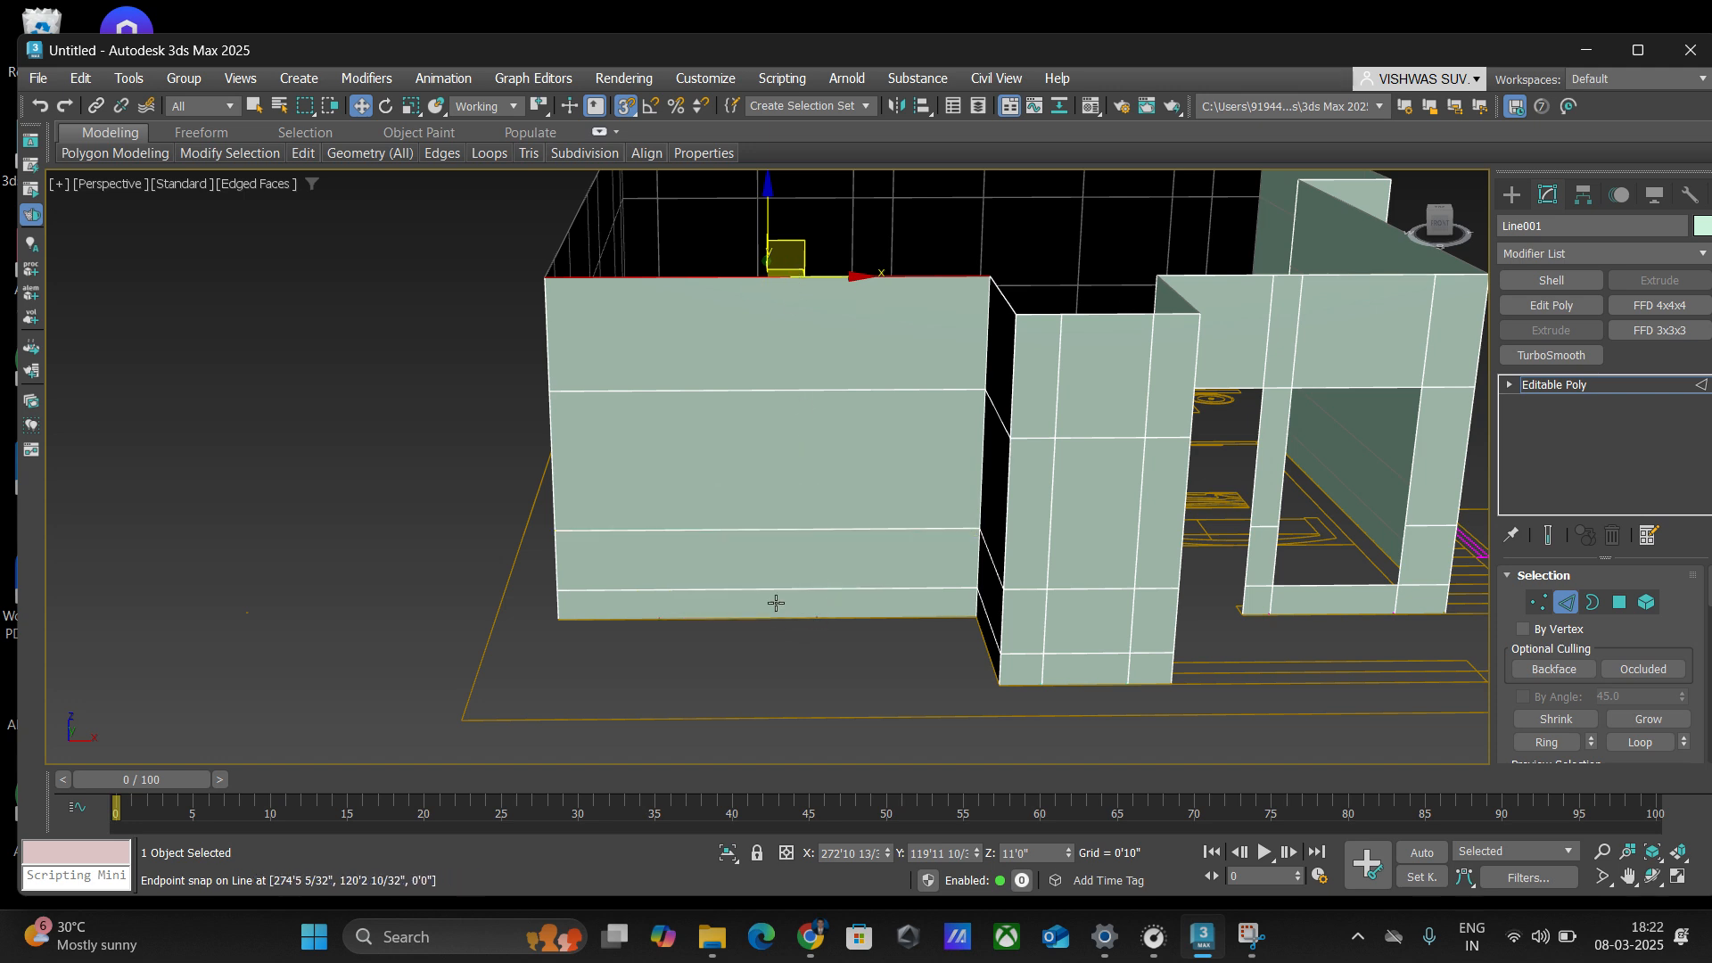
pyautogui.keyDown('ctrl'); pyautogui.click(758, 390); pyautogui.keyUp('ctrl')
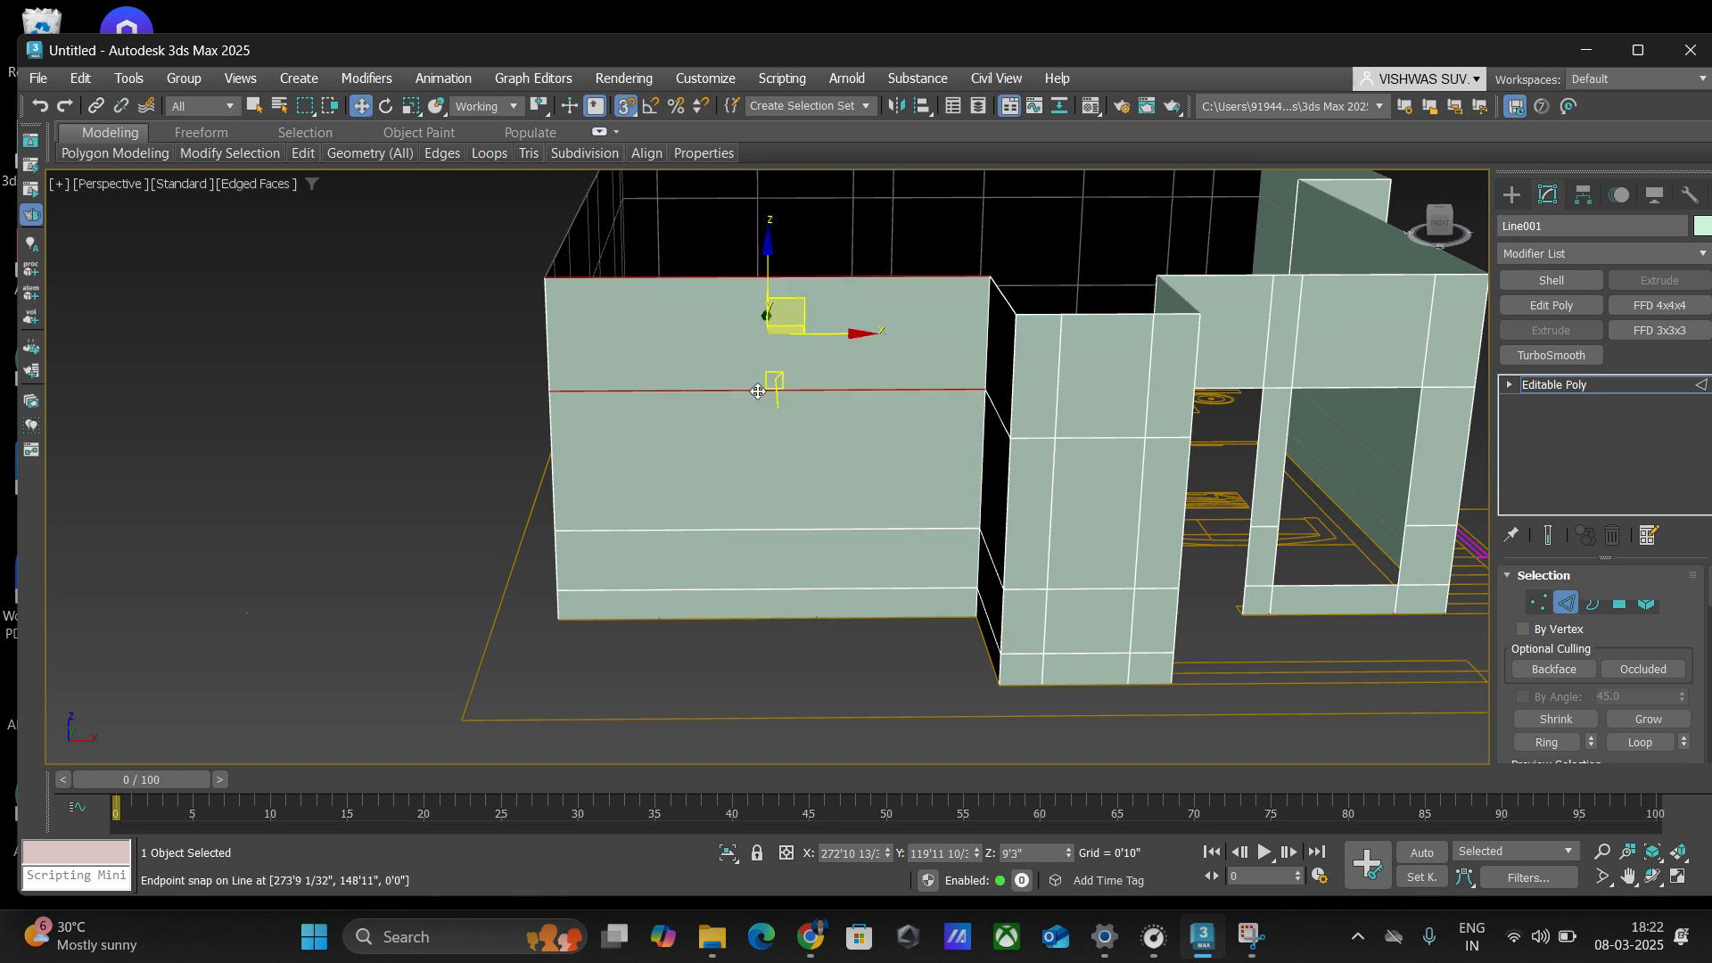
pyautogui.keyDown('ctrl'); pyautogui.click(784, 531); pyautogui.keyUp('ctrl')
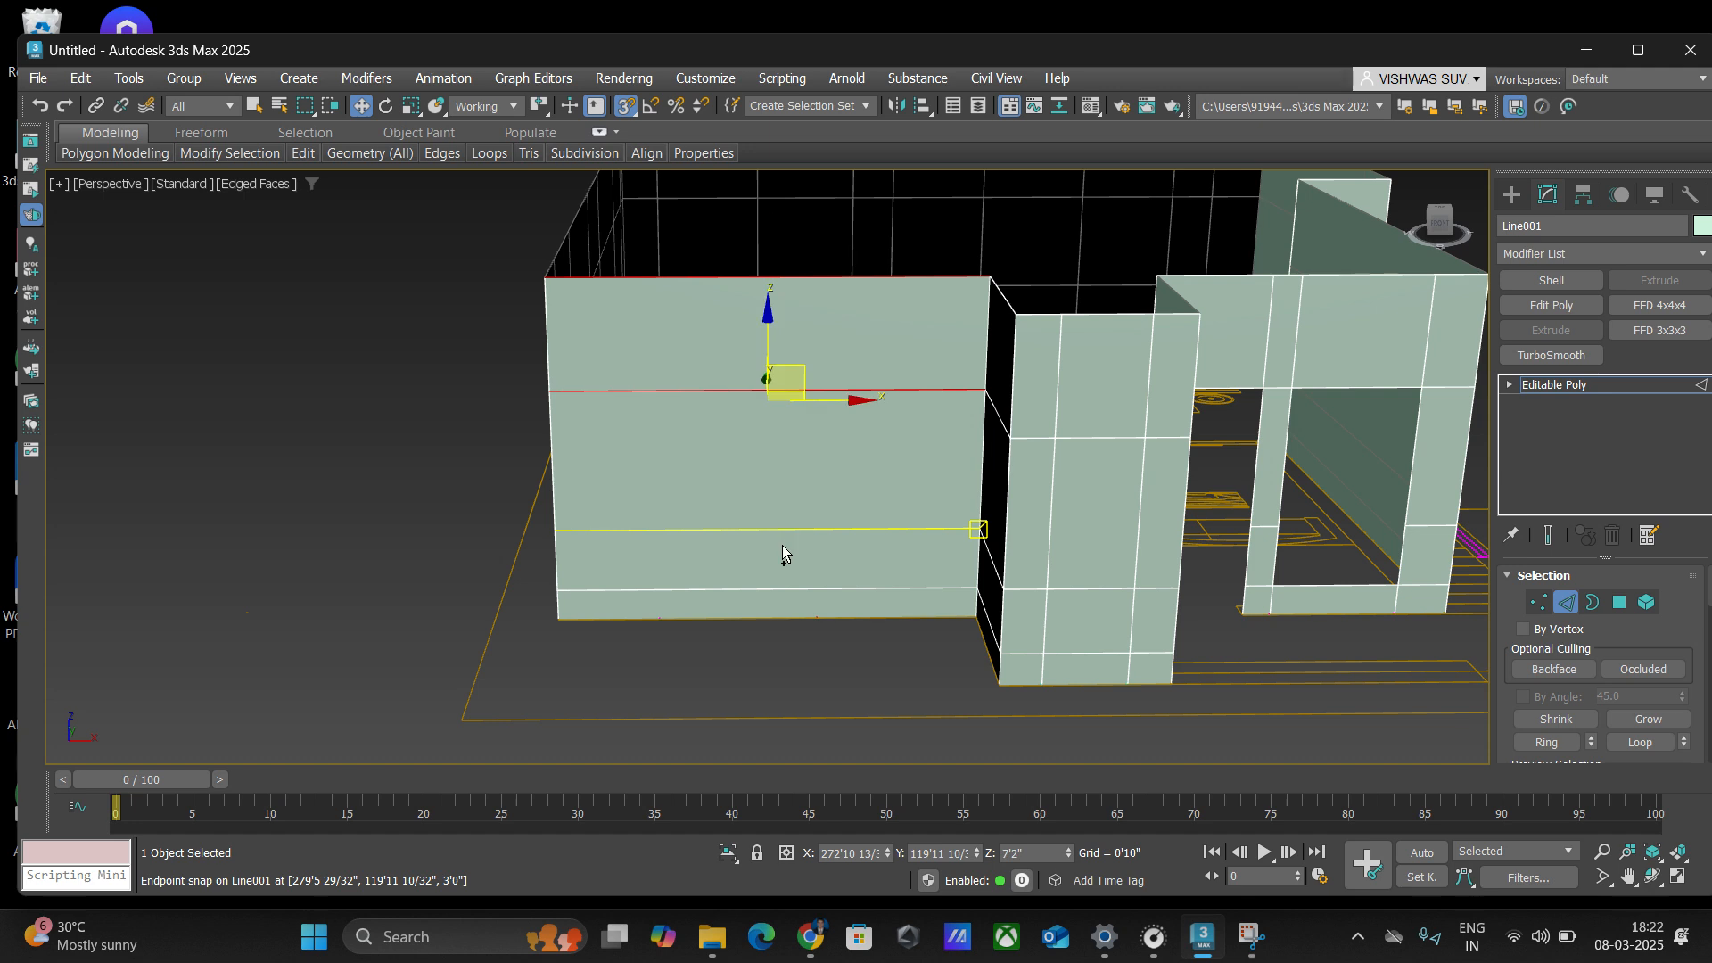
pyautogui.click(462, 435)
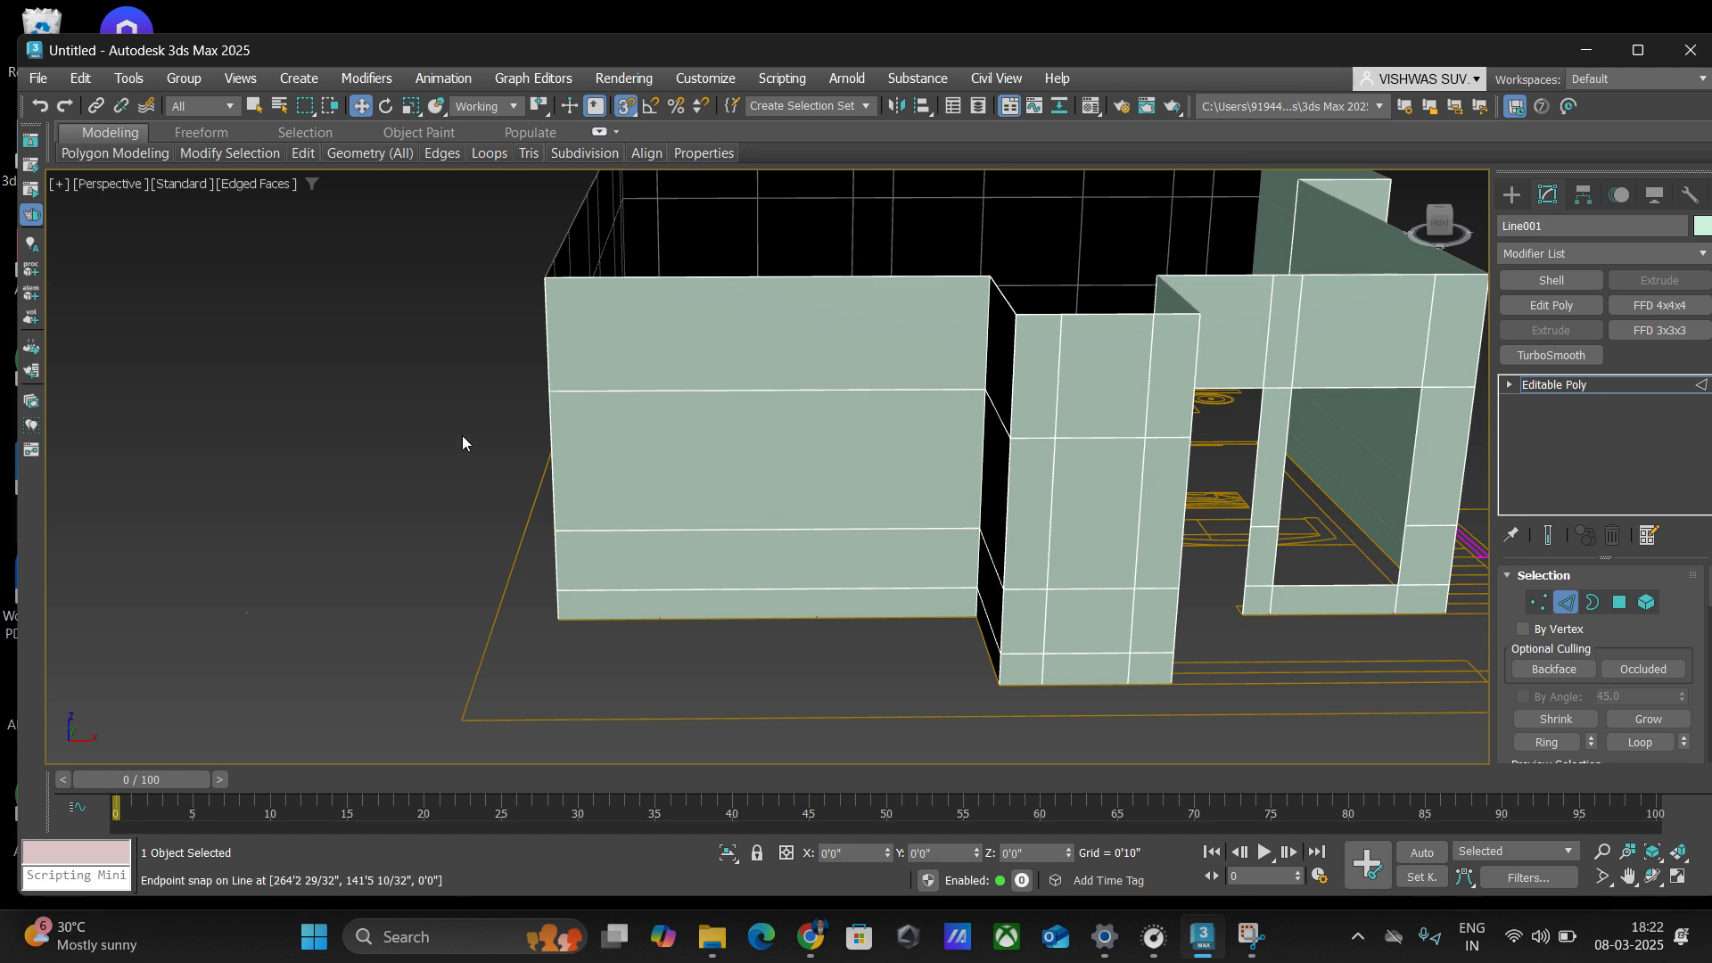
# - Select the five horizontal edges of the undivided front-wall section, from the wall top down to the base
pyautogui.click(680, 282)
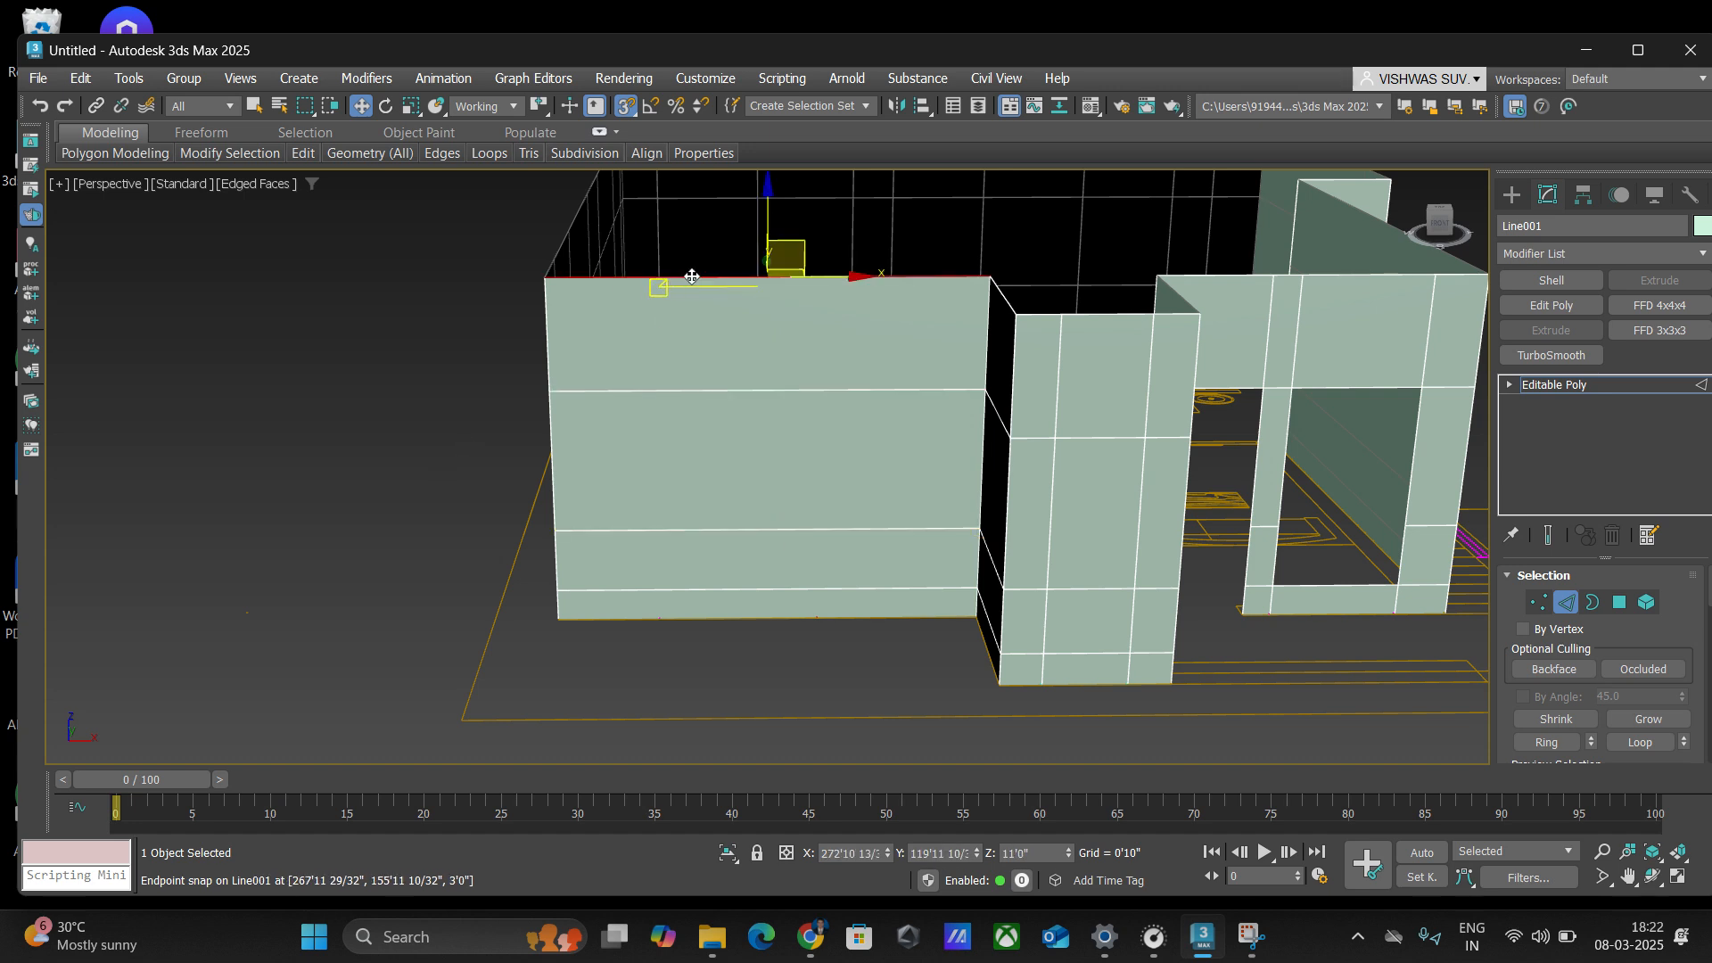
pyautogui.keyDown('ctrl'); pyautogui.click(729, 390); pyautogui.keyUp('ctrl')
pyautogui.keyDown('ctrl'); pyautogui.click(753, 528); pyautogui.keyUp('ctrl')
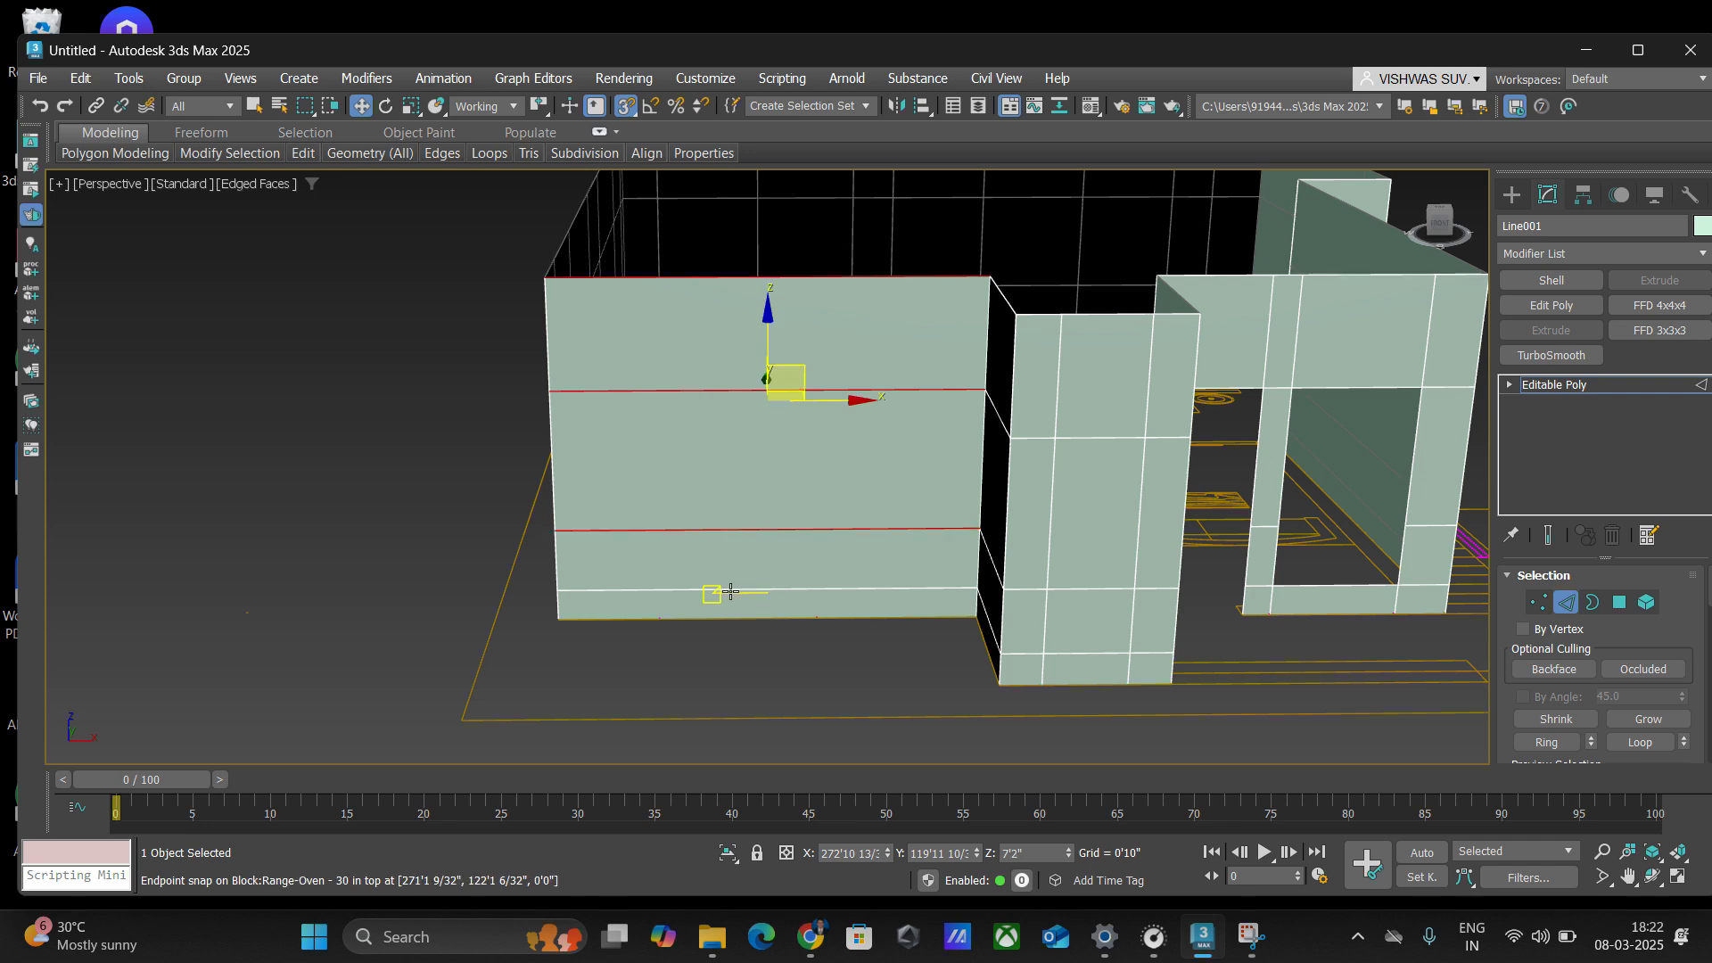
pyautogui.keyDown('ctrl'); pyautogui.click(680, 589); pyautogui.keyUp('ctrl')
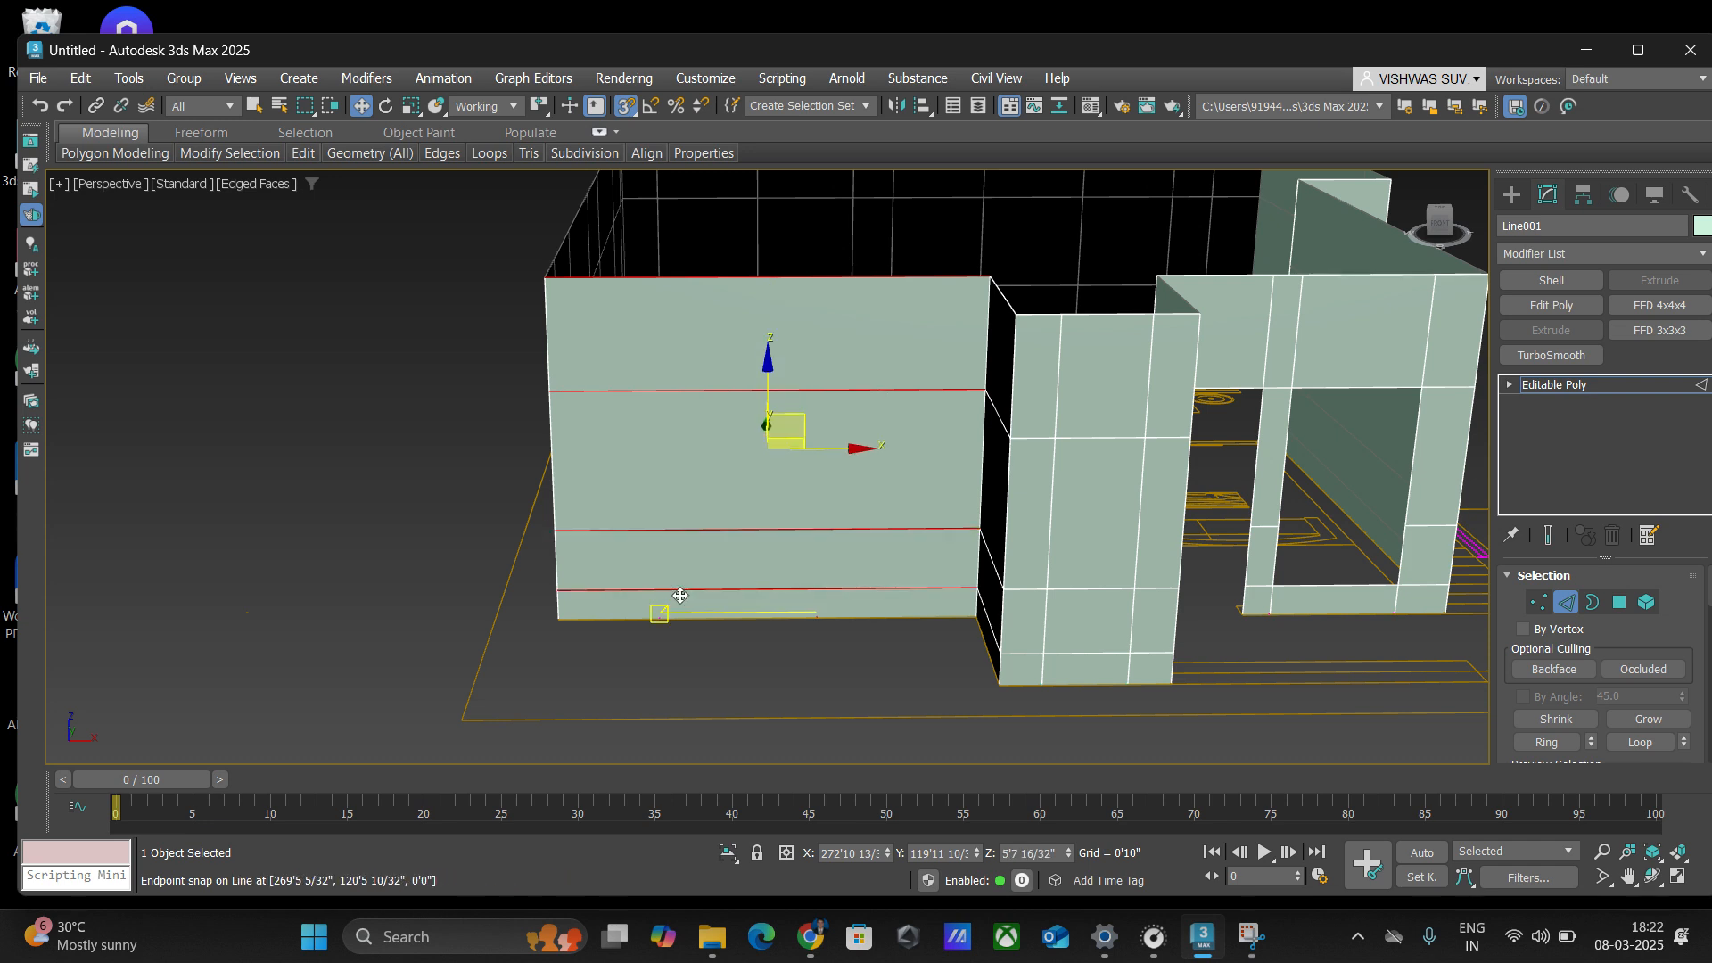
pyautogui.keyDown('ctrl'); pyautogui.click(619, 622); pyautogui.keyUp('ctrl')
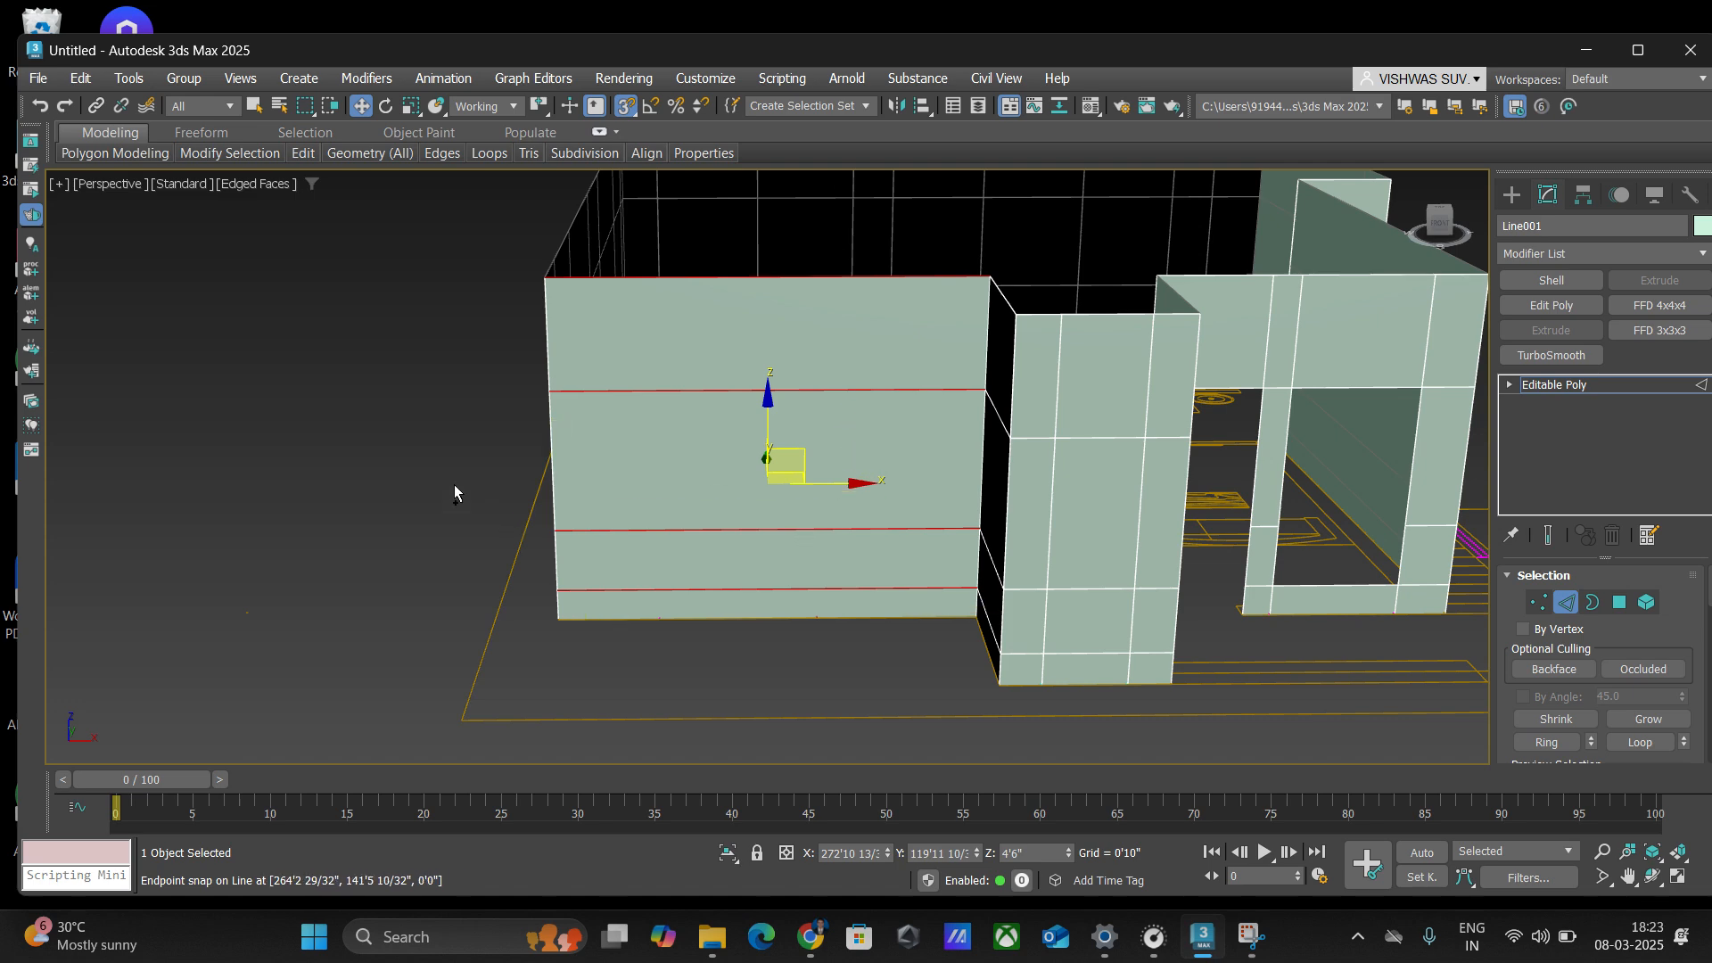
pyautogui.moveTo(453, 485); pyautogui.dragTo(493, 482, button='middle')
pyautogui.scroll(-3, 482, 470)
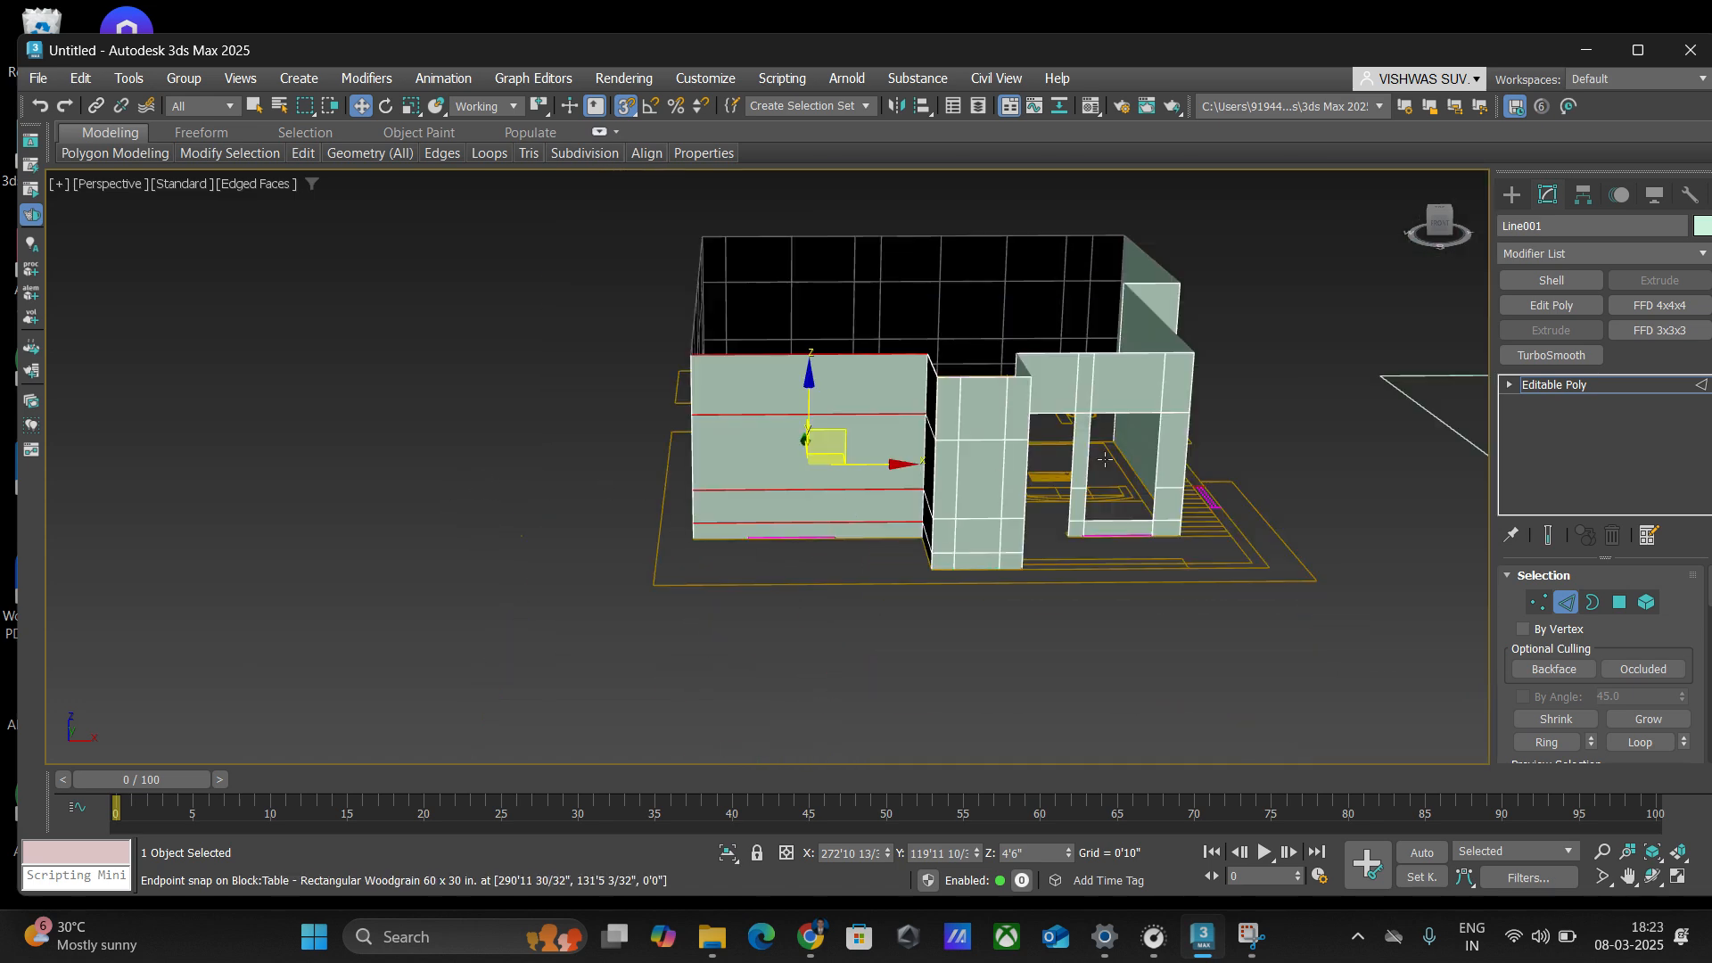
pyautogui.moveTo(1189, 413)
pyautogui.mouseDown(button='middle')
pyautogui.moveTo(1154, 474)
pyautogui.moveTo(1172, 435)
pyautogui.mouseUp(button='middle')
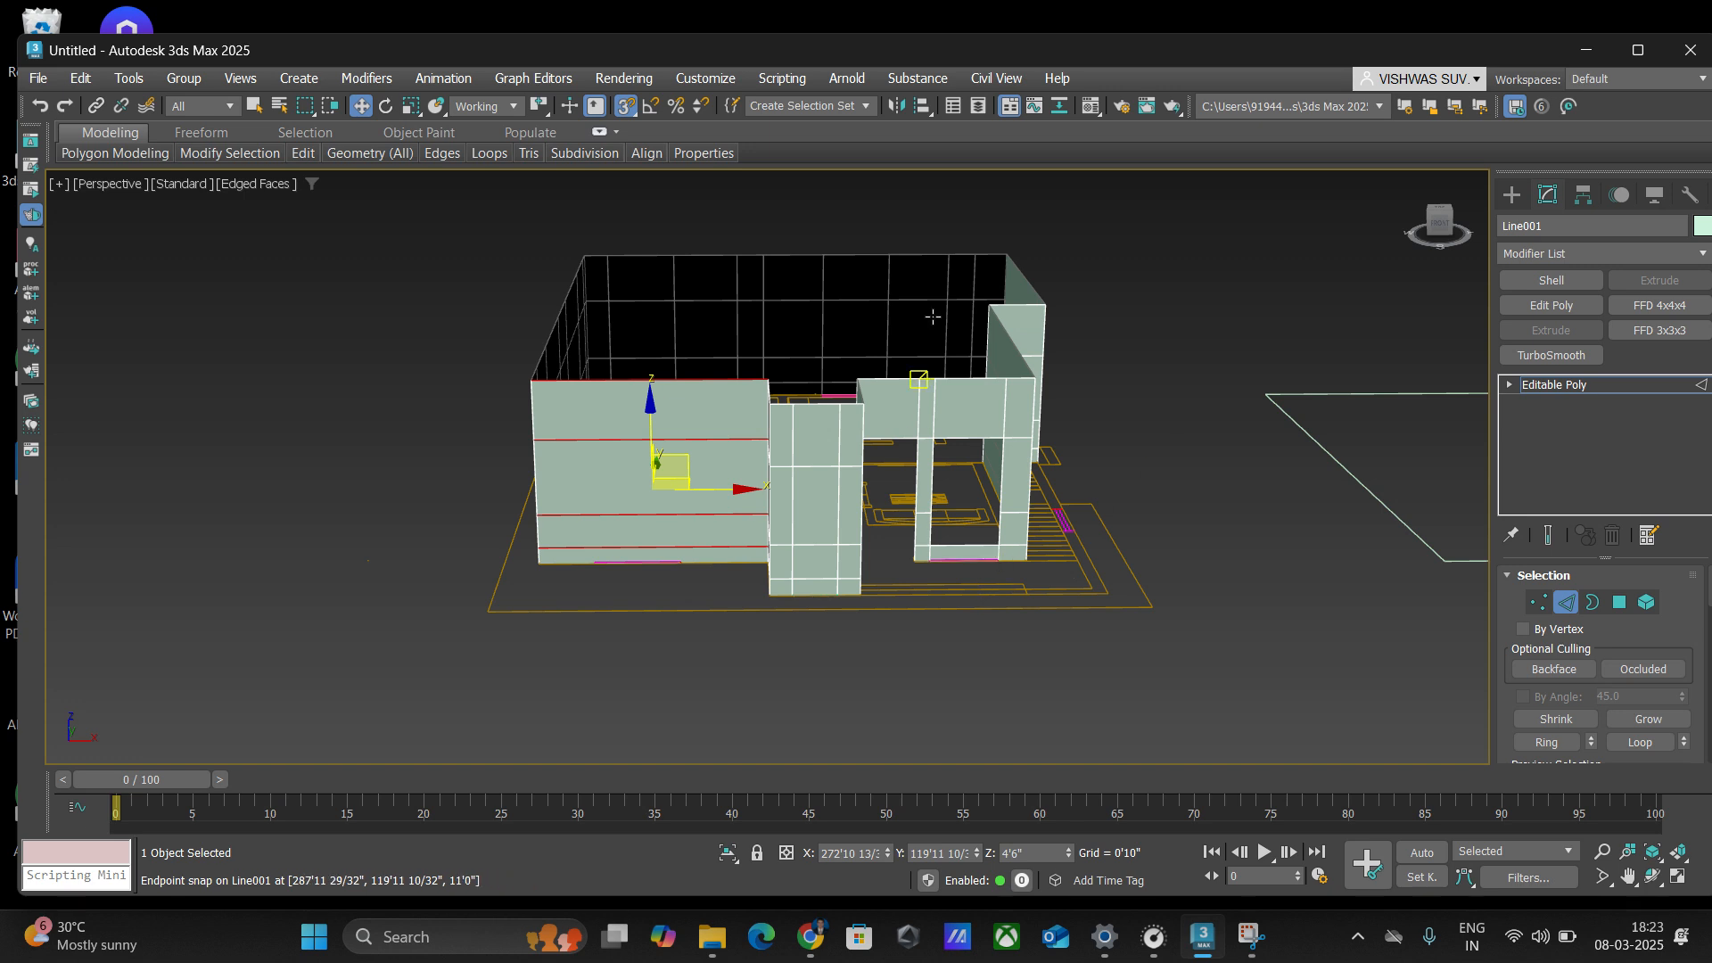
# - In the Front view, select all horizontal edges of the undivided wall section, from the 11'0" top through 7'6", 3'0" and 1'0"
pyautogui.press('f')
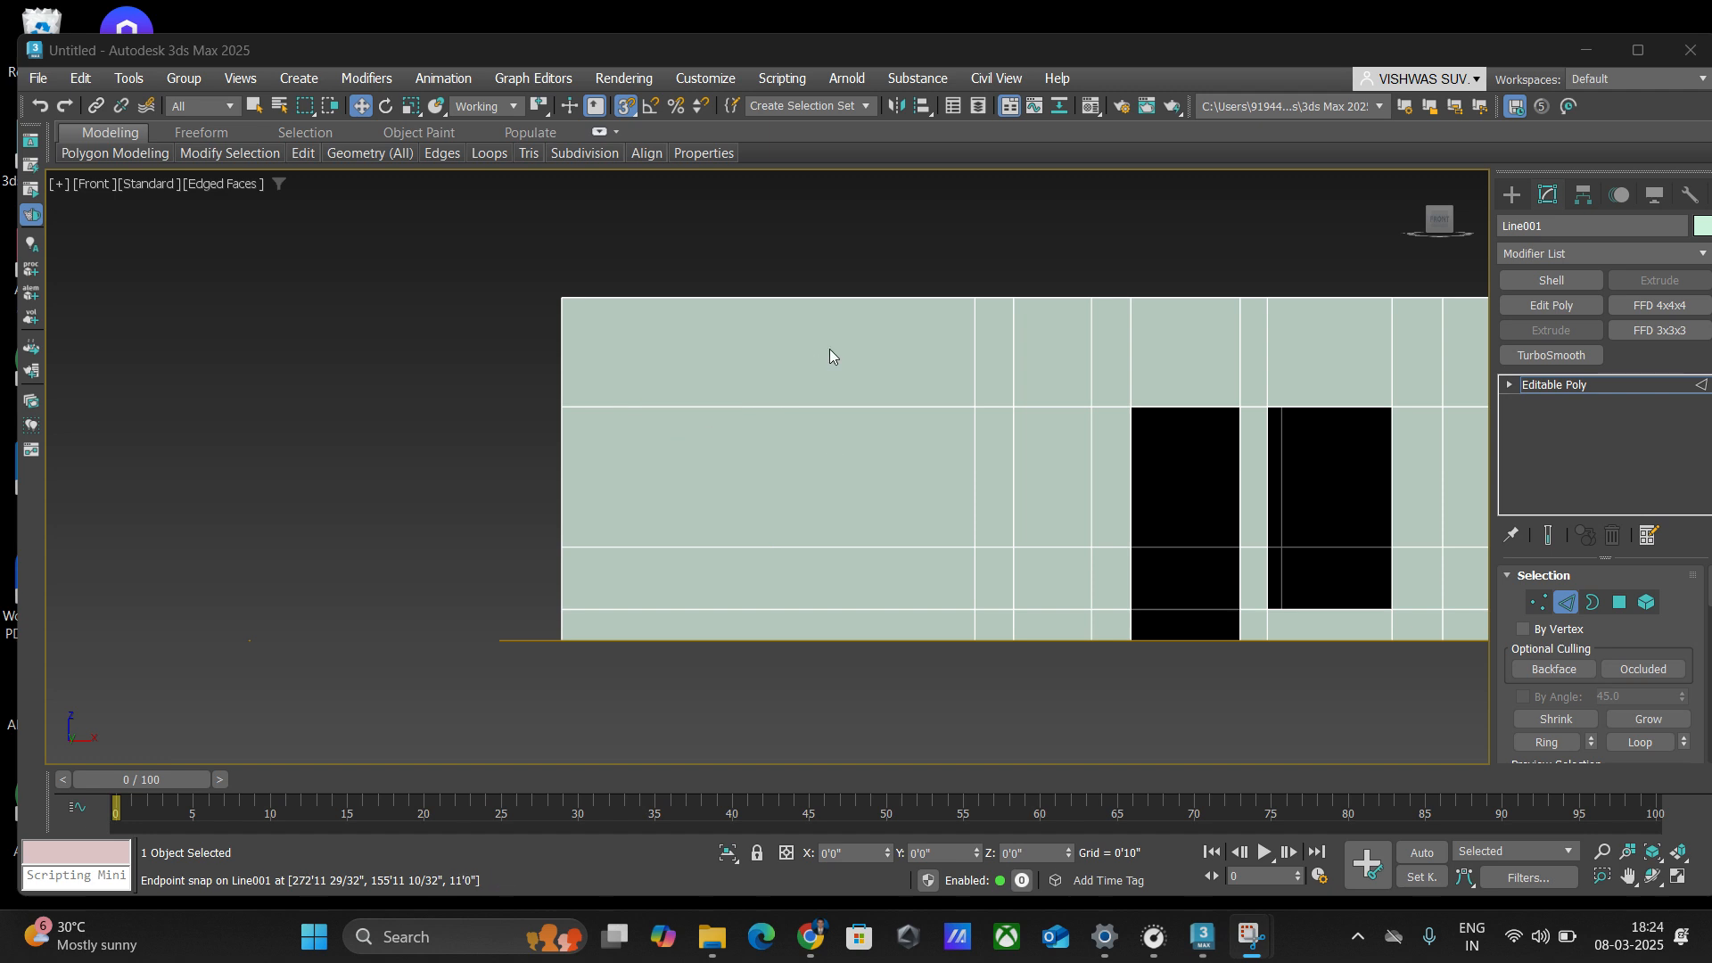
pyautogui.click(733, 299)
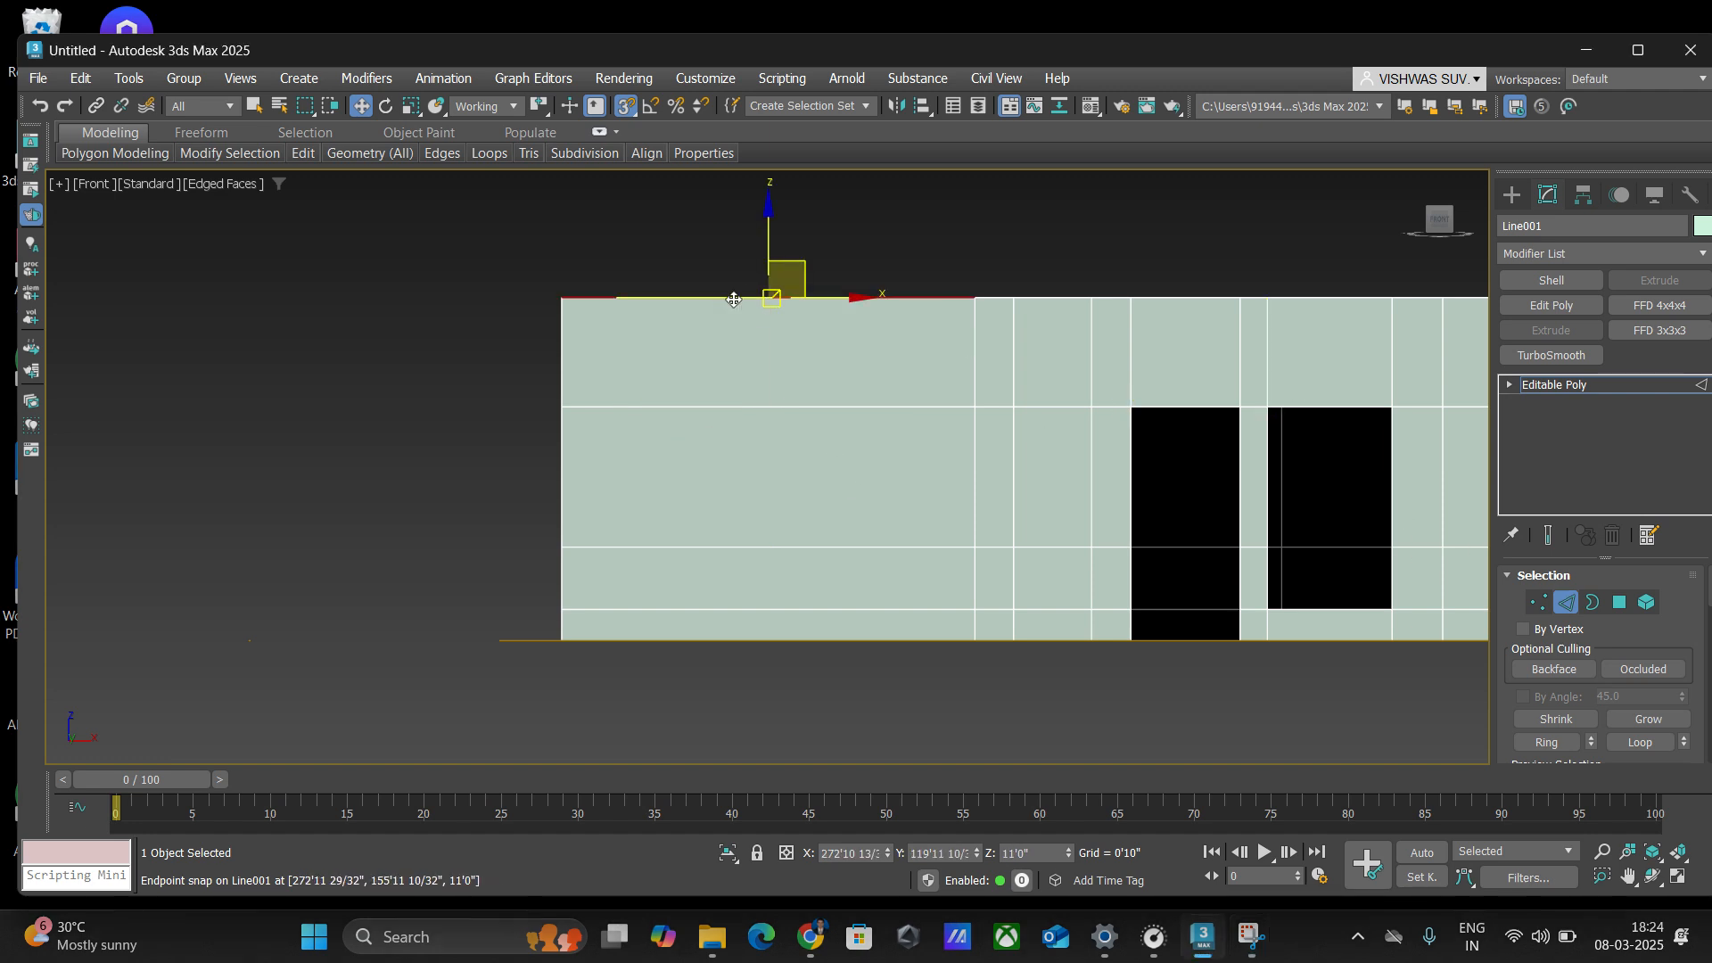
pyautogui.keyDown('ctrl'); pyautogui.click(720, 407); pyautogui.keyUp('ctrl')
pyautogui.keyDown('ctrl'); pyautogui.click(689, 546); pyautogui.keyUp('ctrl')
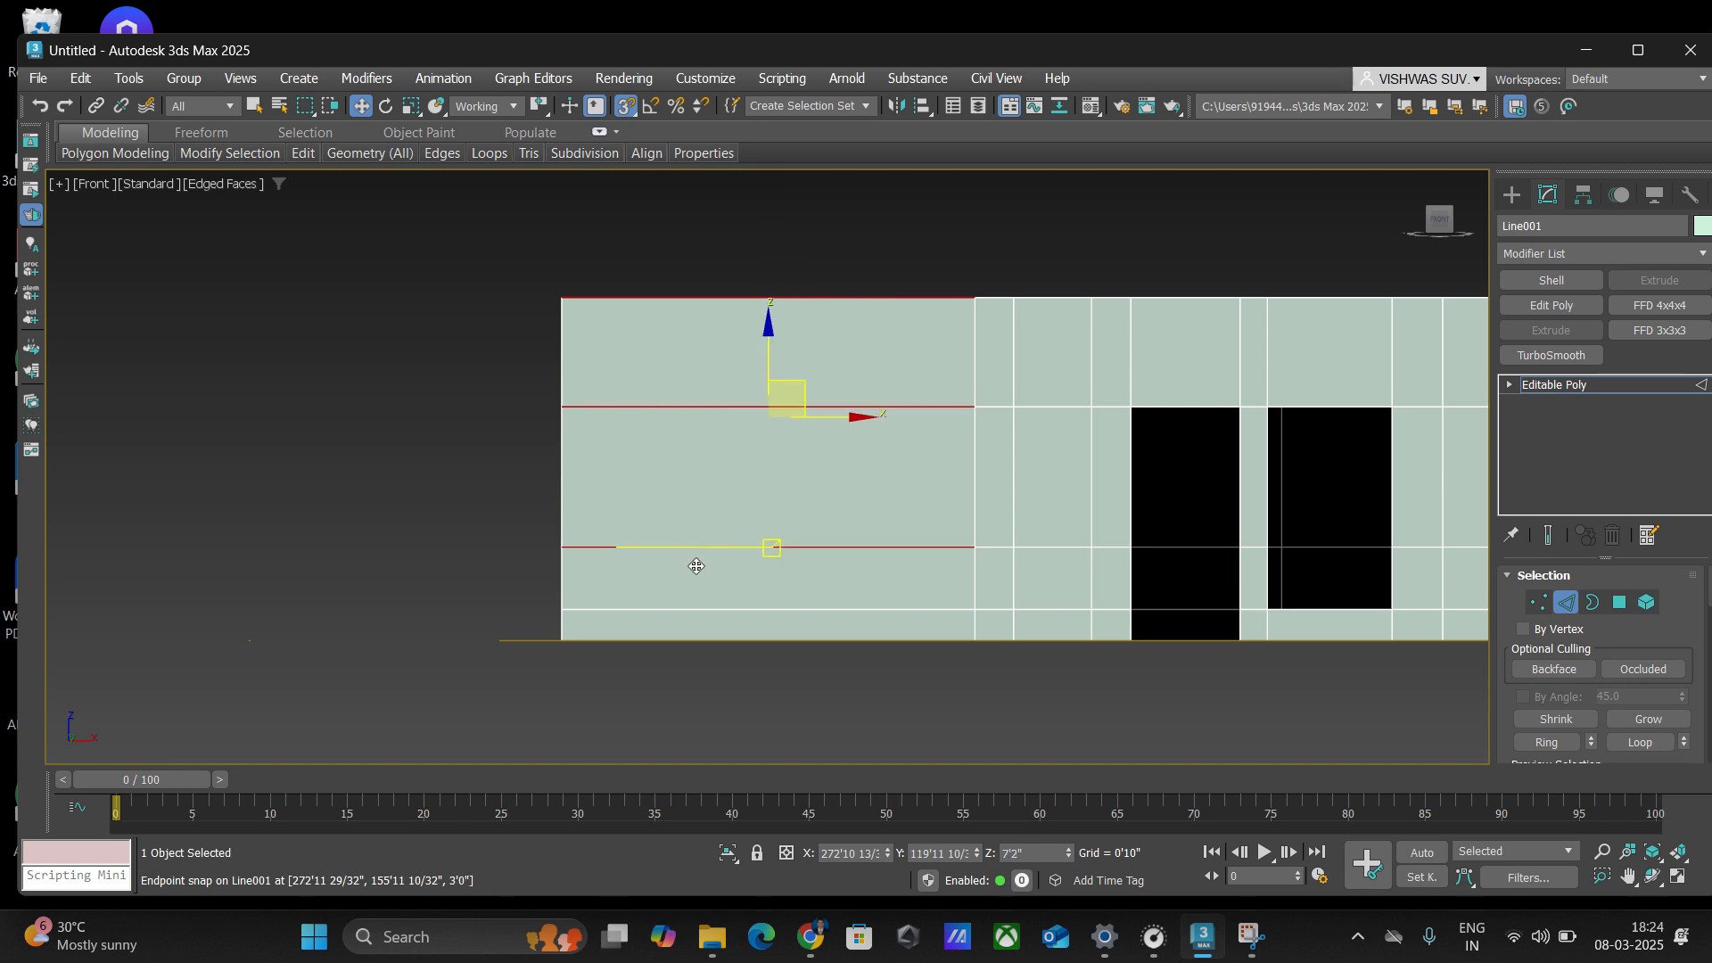
pyautogui.keyDown('ctrl'); pyautogui.click(700, 609); pyautogui.keyUp('ctrl')
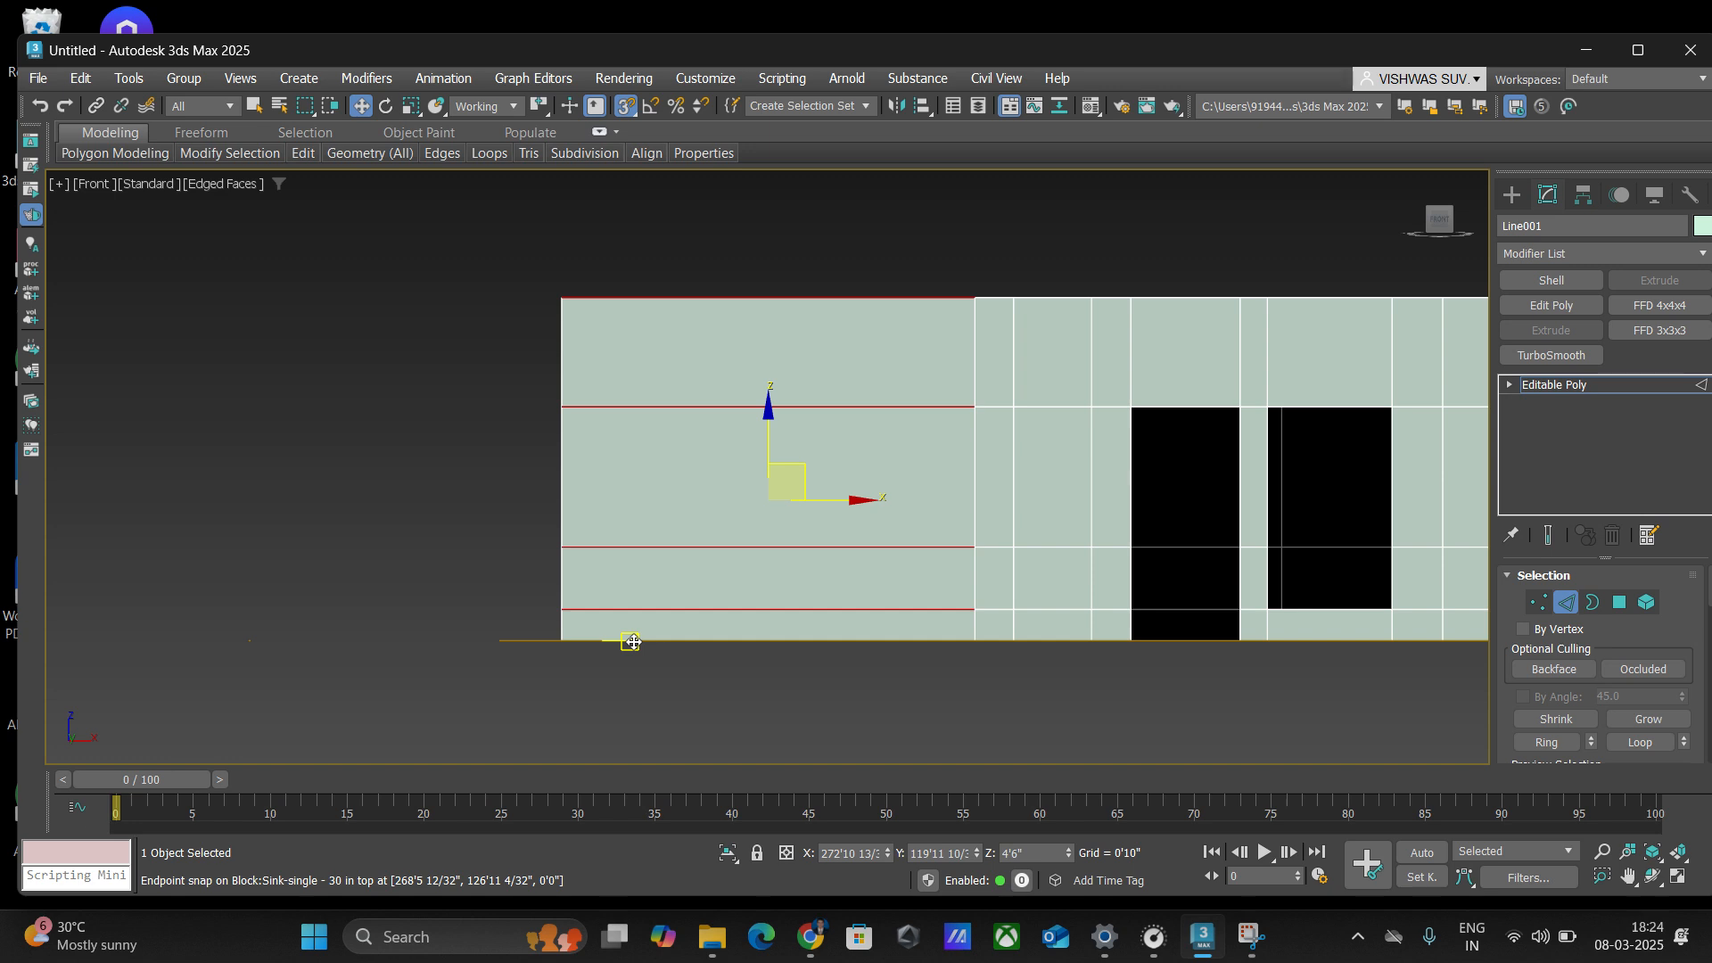
# - Try connecting the selected horizontal edges with two segments, and undo it
pyautogui.rightClick(860, 378)
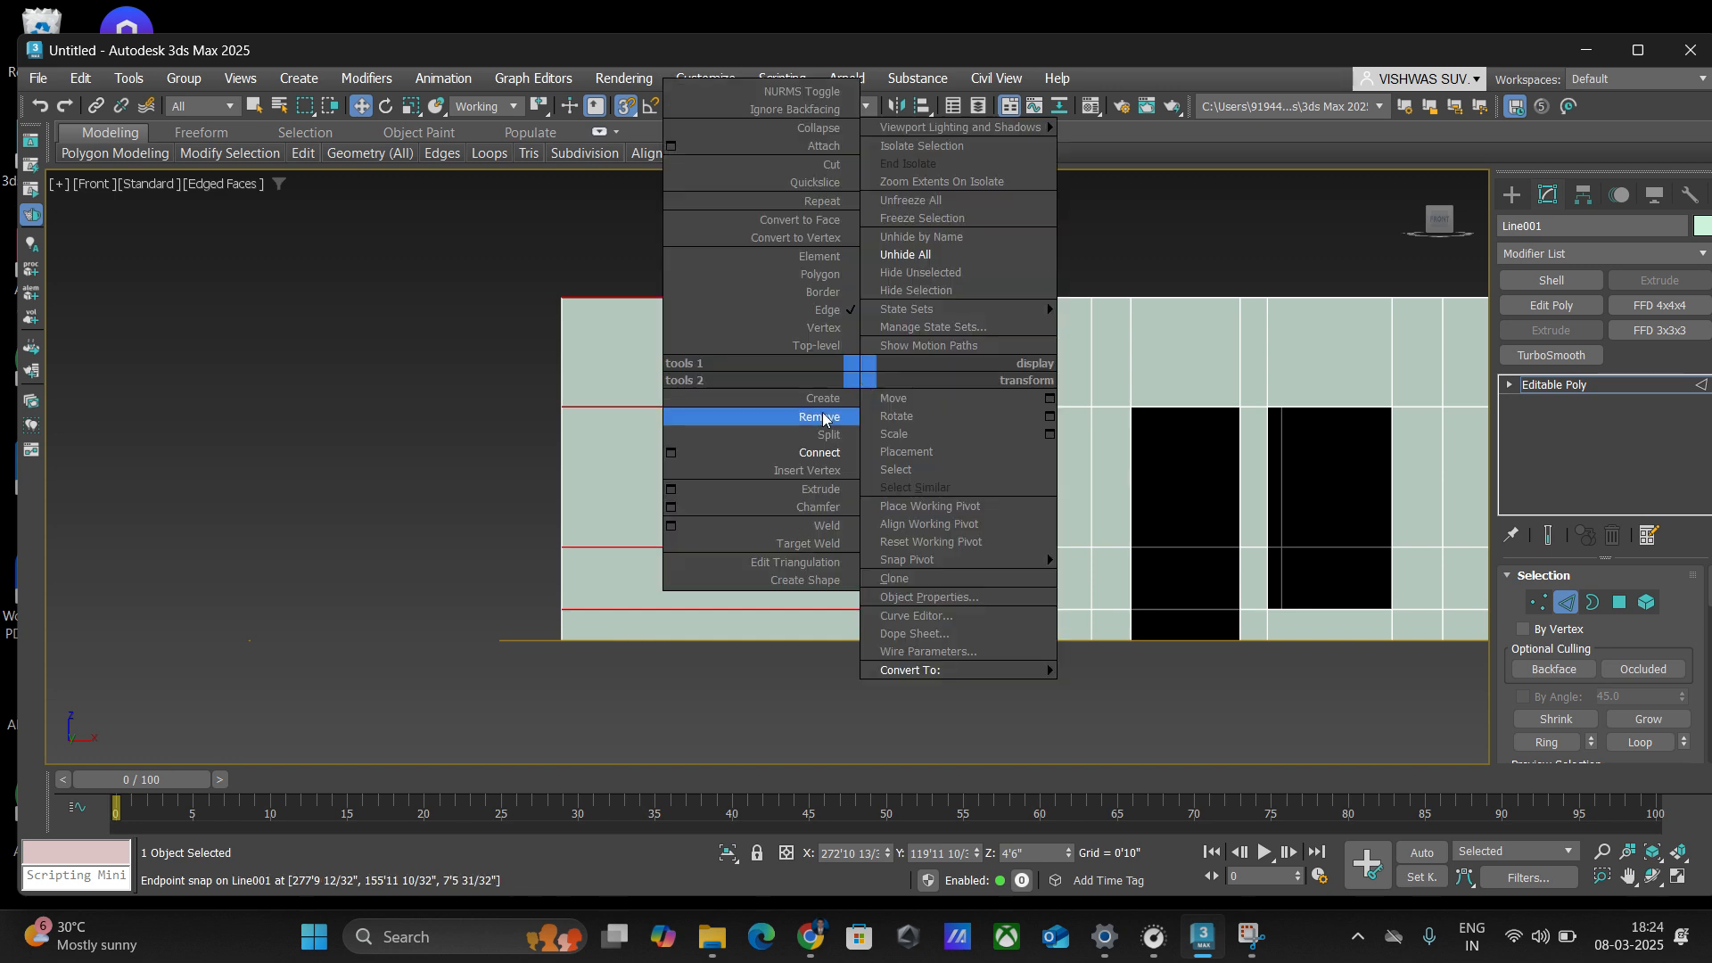
pyautogui.click(839, 452)
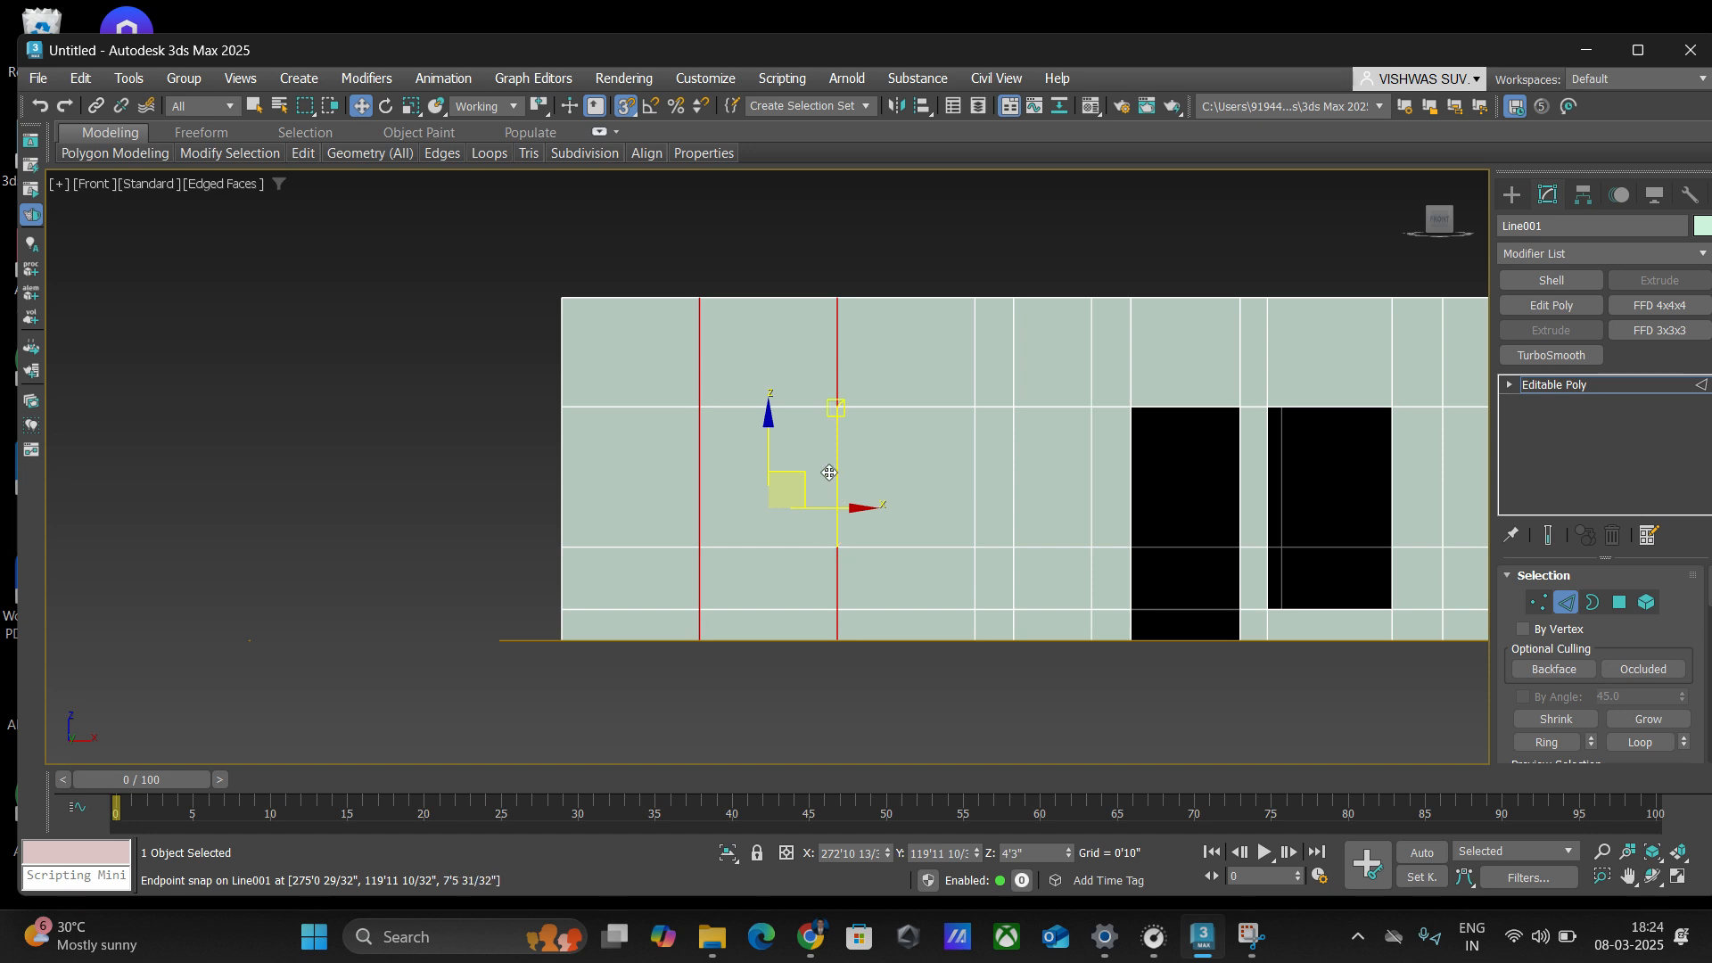
pyautogui.hotkey('ctrl', 'z')
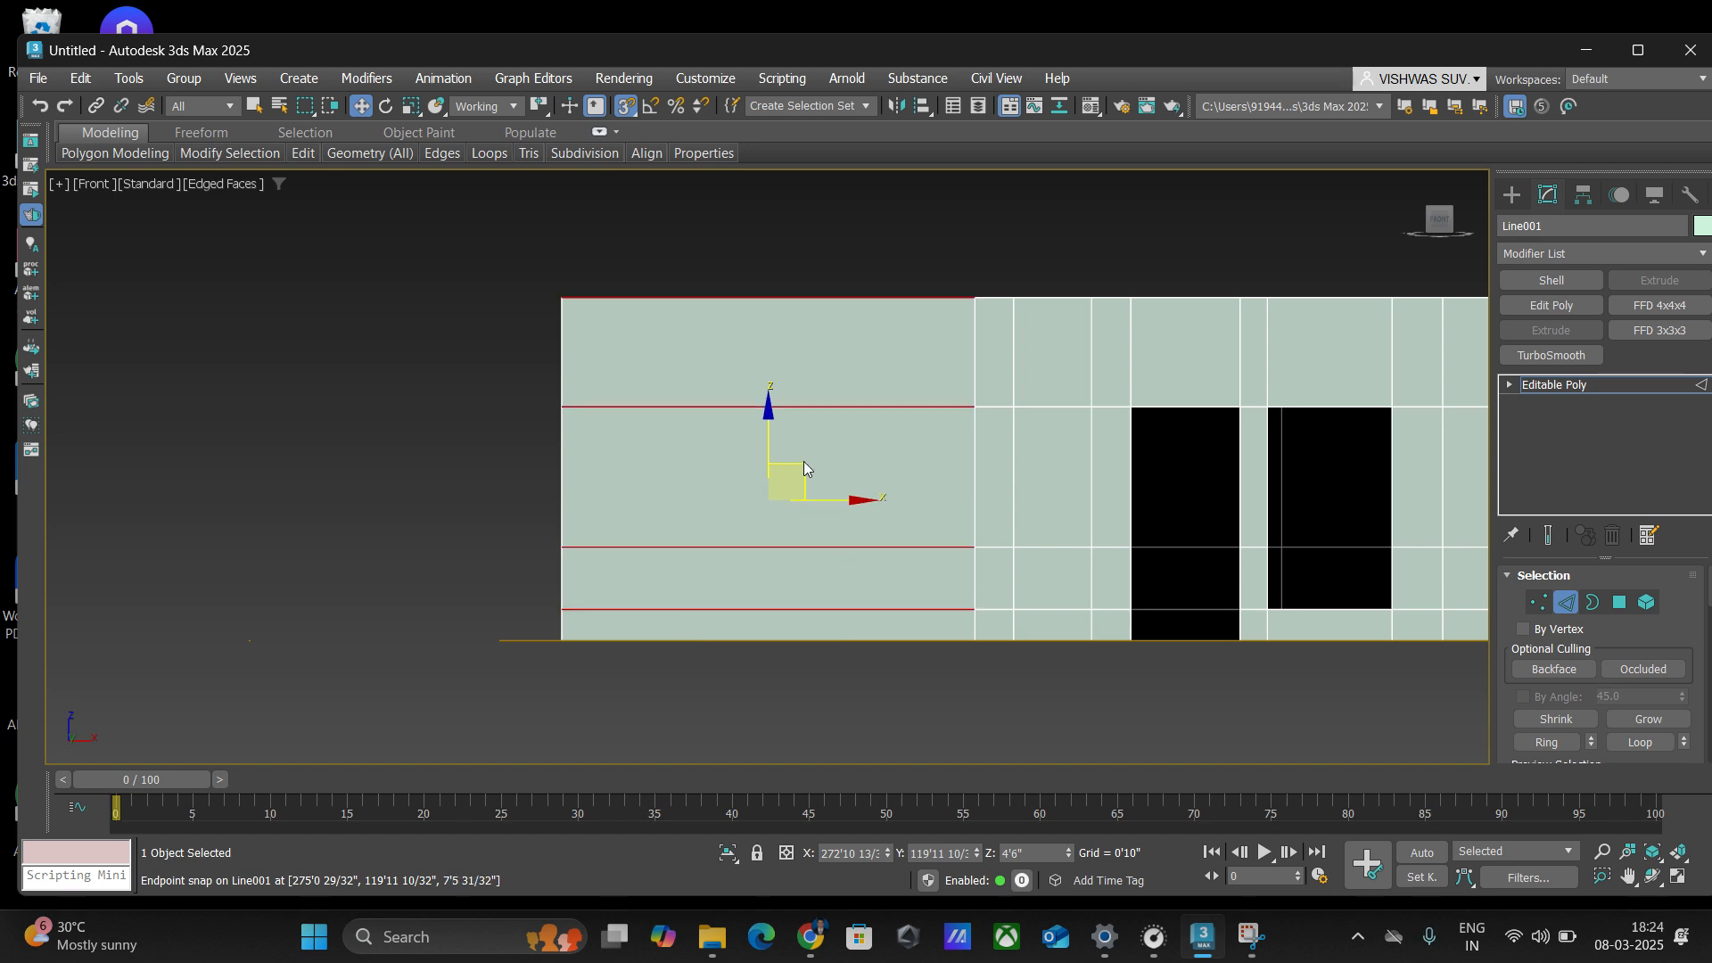
# - Set up Connect Edges on the selected horizontal edges with 2 segments, pinch 7 and slide -8 to match the plan's window
pyautogui.rightClick(685, 437)
pyautogui.click(491, 514)
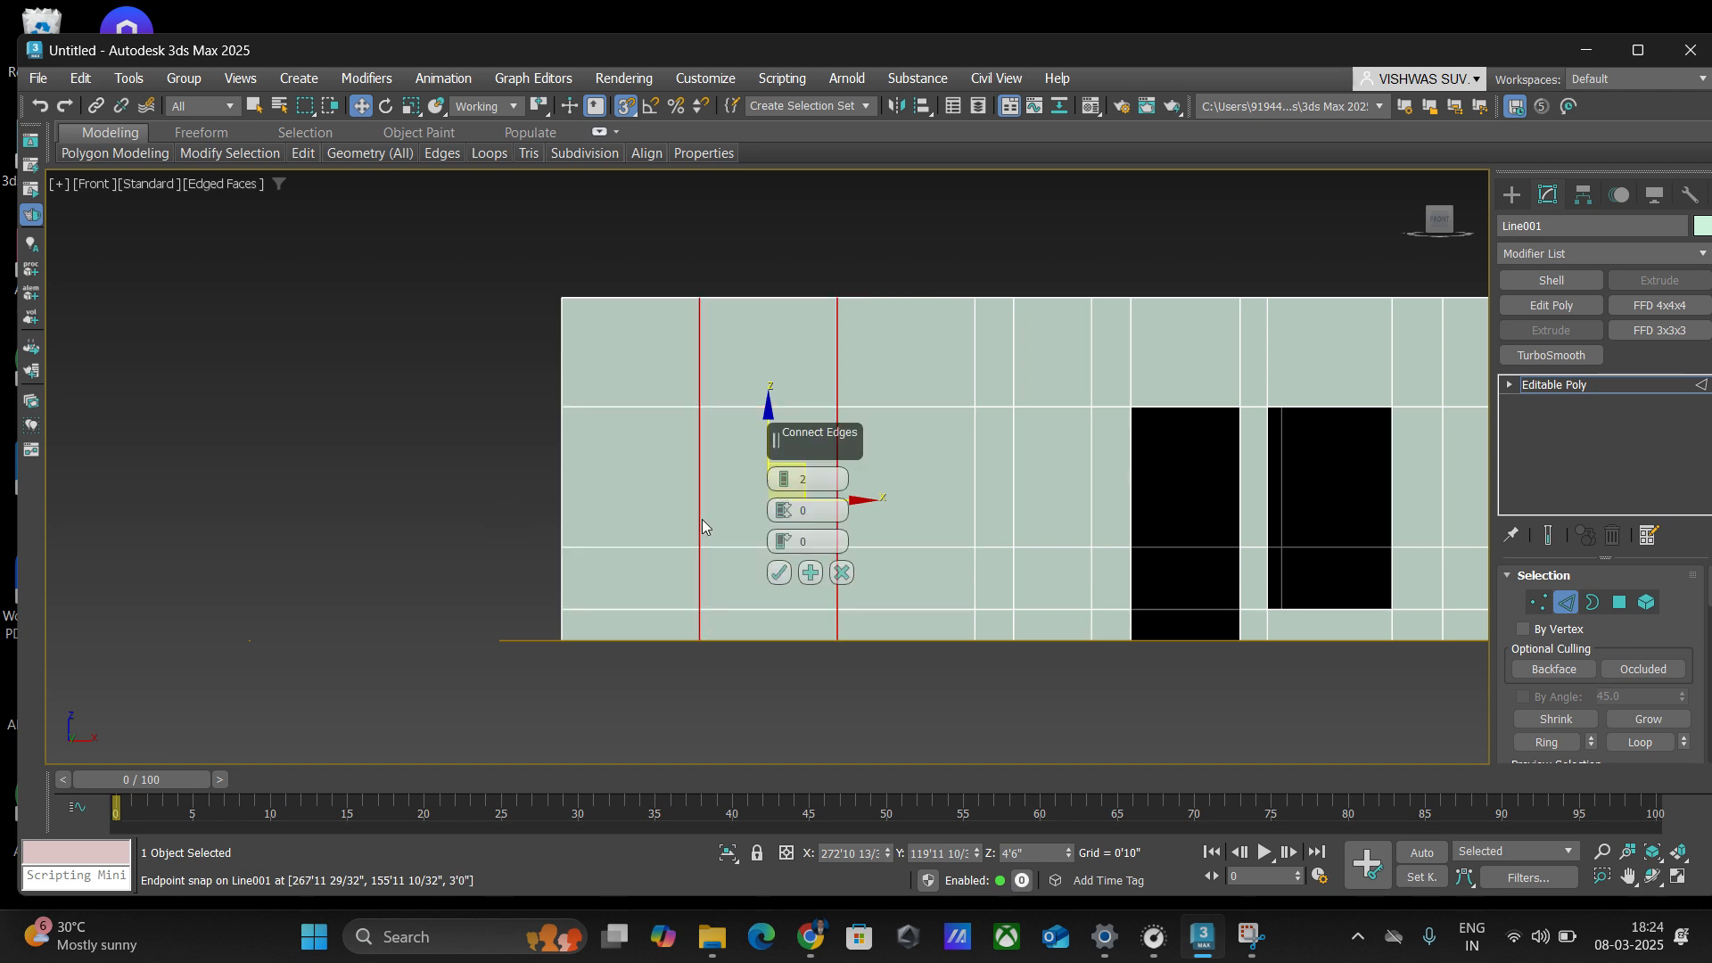
pyautogui.click(786, 505)
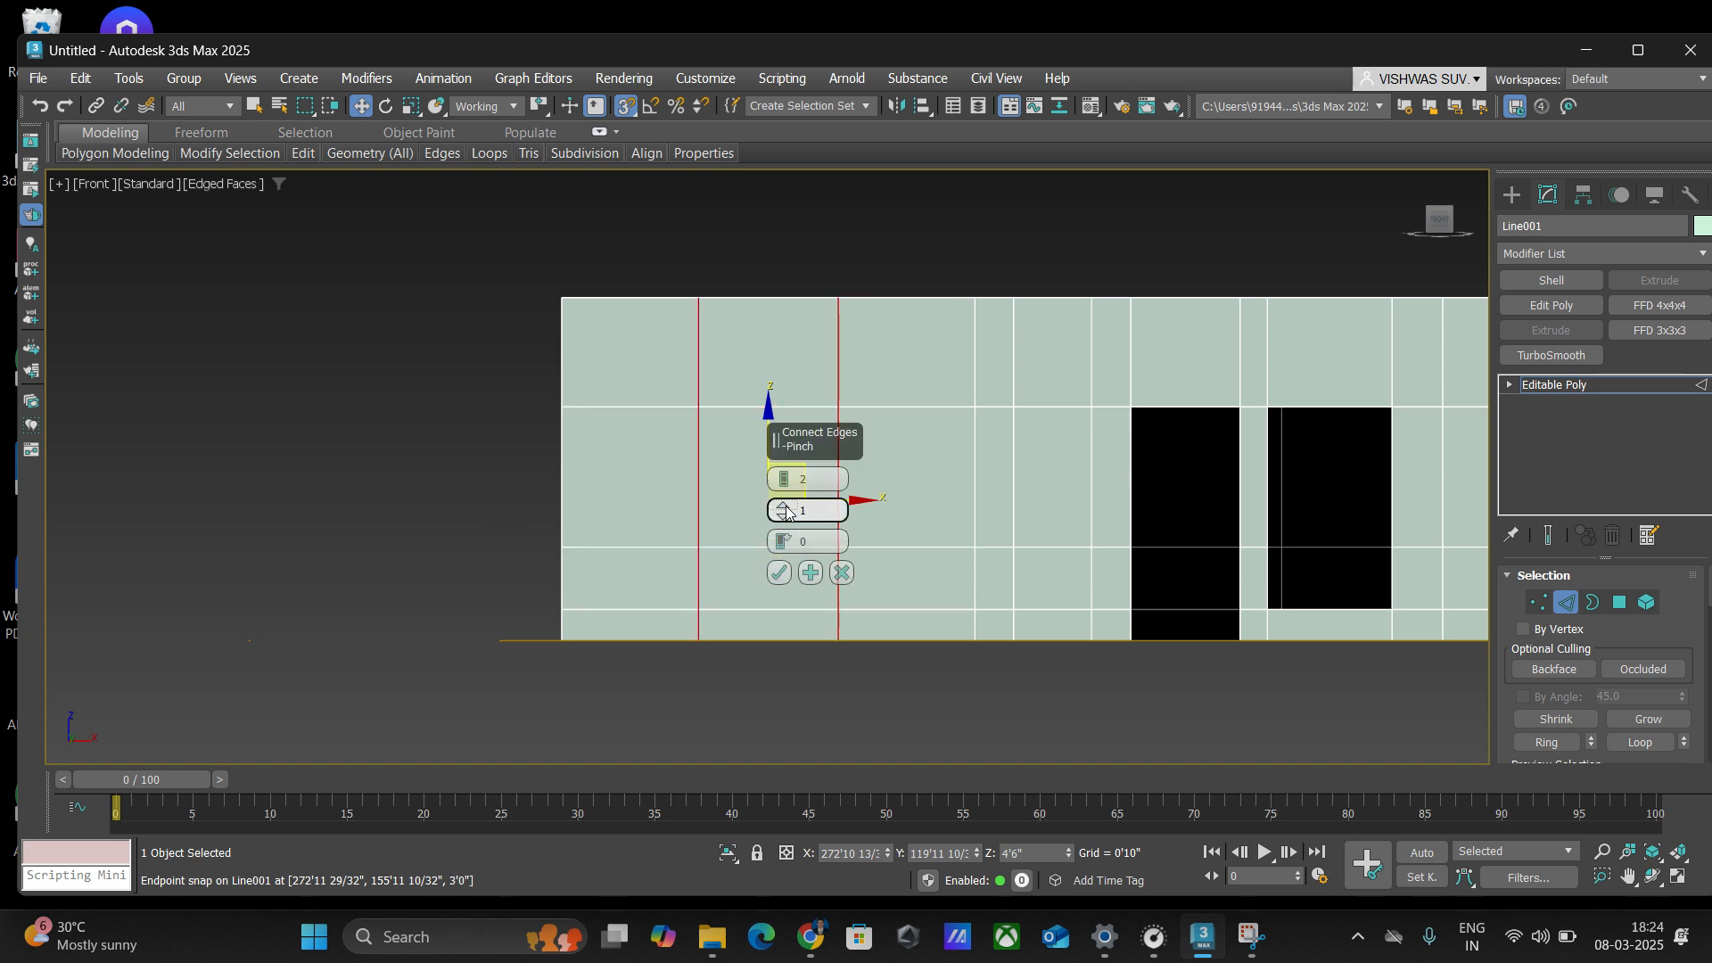
pyautogui.click(787, 505)
pyautogui.click(786, 506)
pyautogui.click(786, 505)
pyautogui.click(786, 505)
pyautogui.click(787, 506)
pyautogui.click(786, 505)
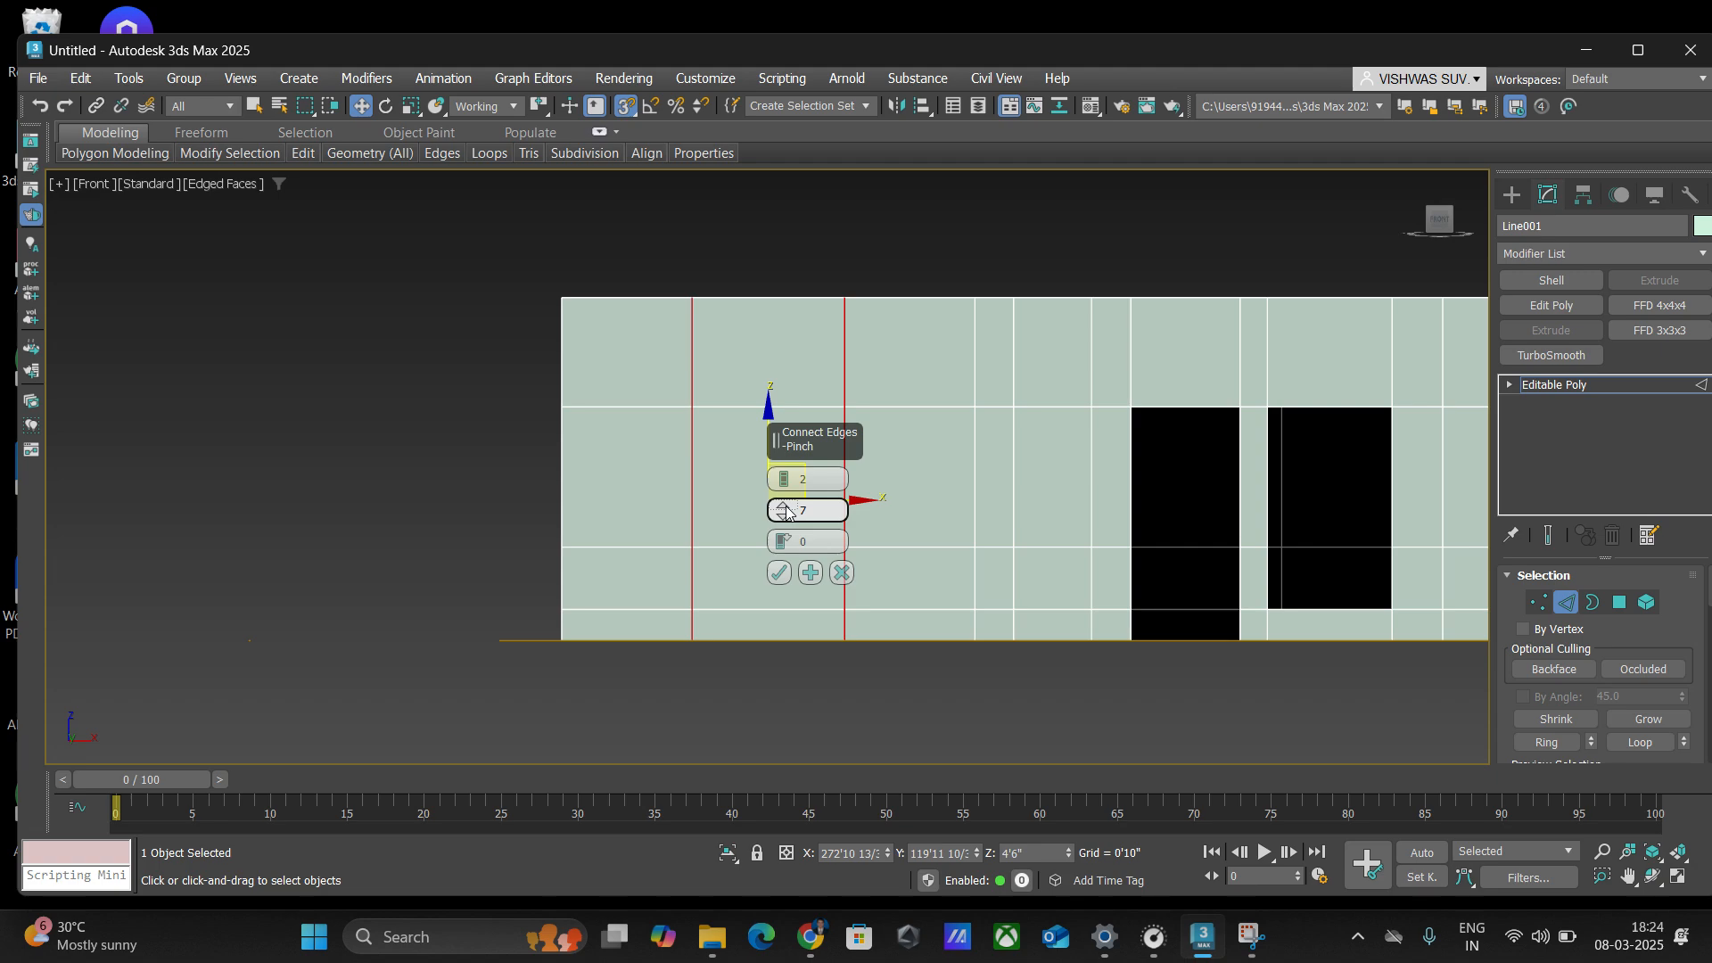
pyautogui.keyDown('alt'); pyautogui.moveTo(981, 295); pyautogui.dragTo(1030, 299, button='middle'); pyautogui.keyUp('alt')
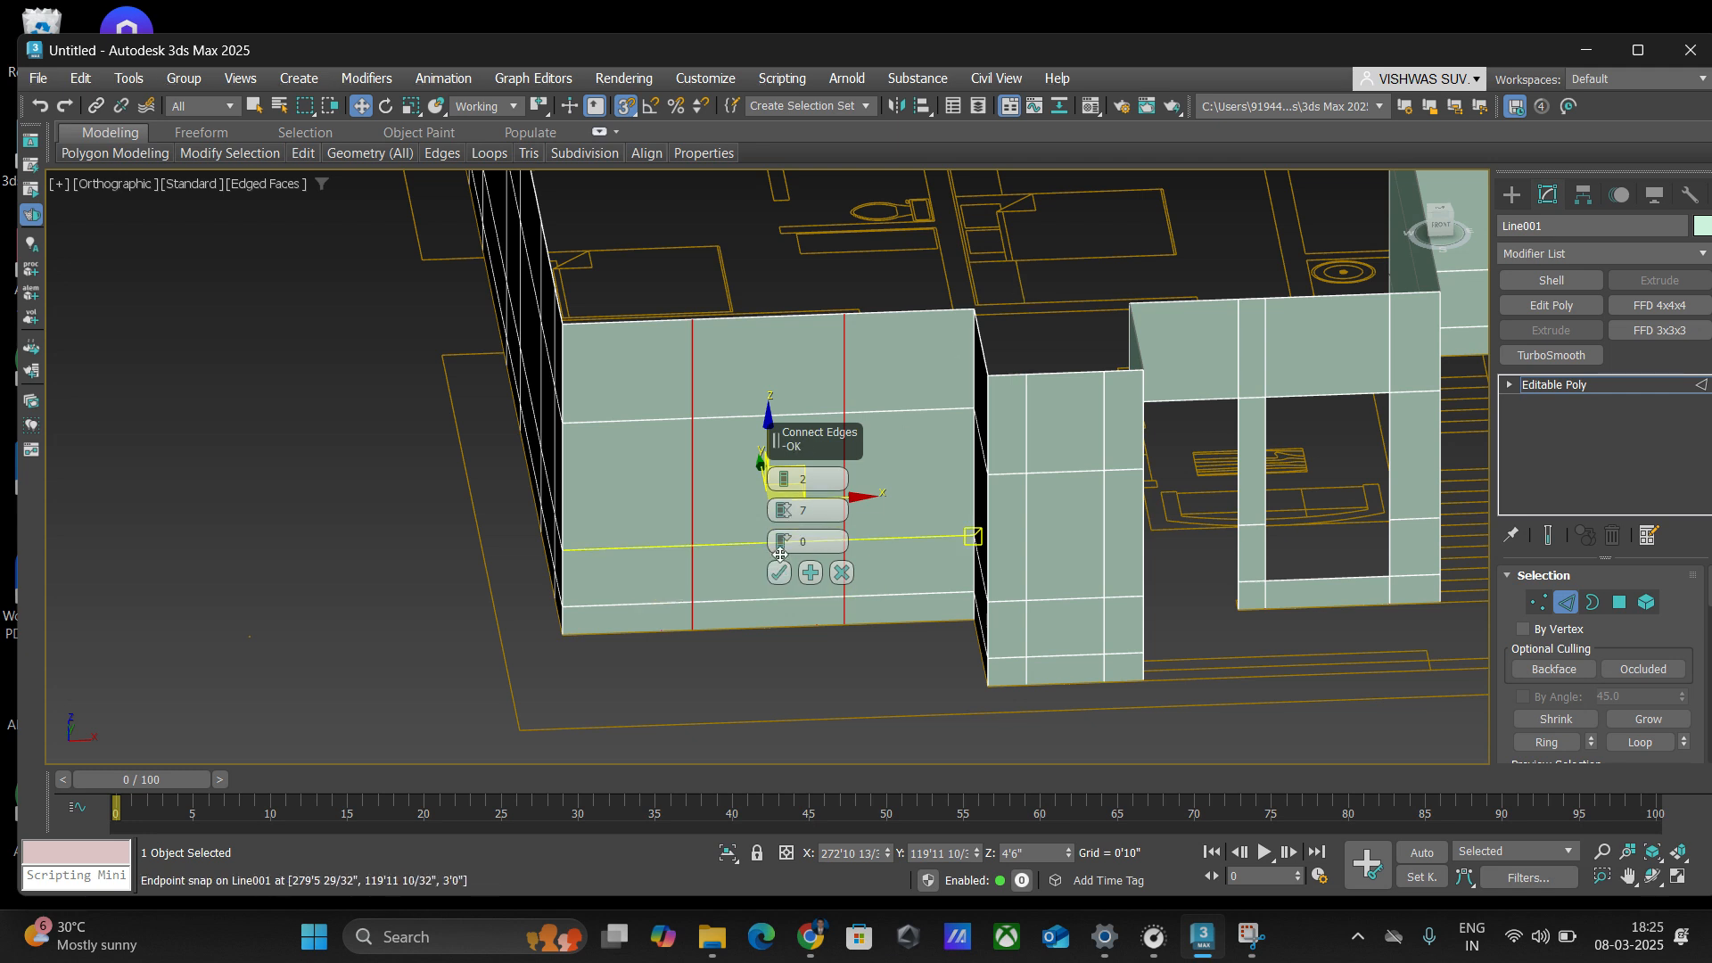
pyautogui.moveTo(782, 544); pyautogui.dragTo(776, 575)
pyautogui.moveTo(1052, 263); pyautogui.dragTo(1055, 345, button='middle')
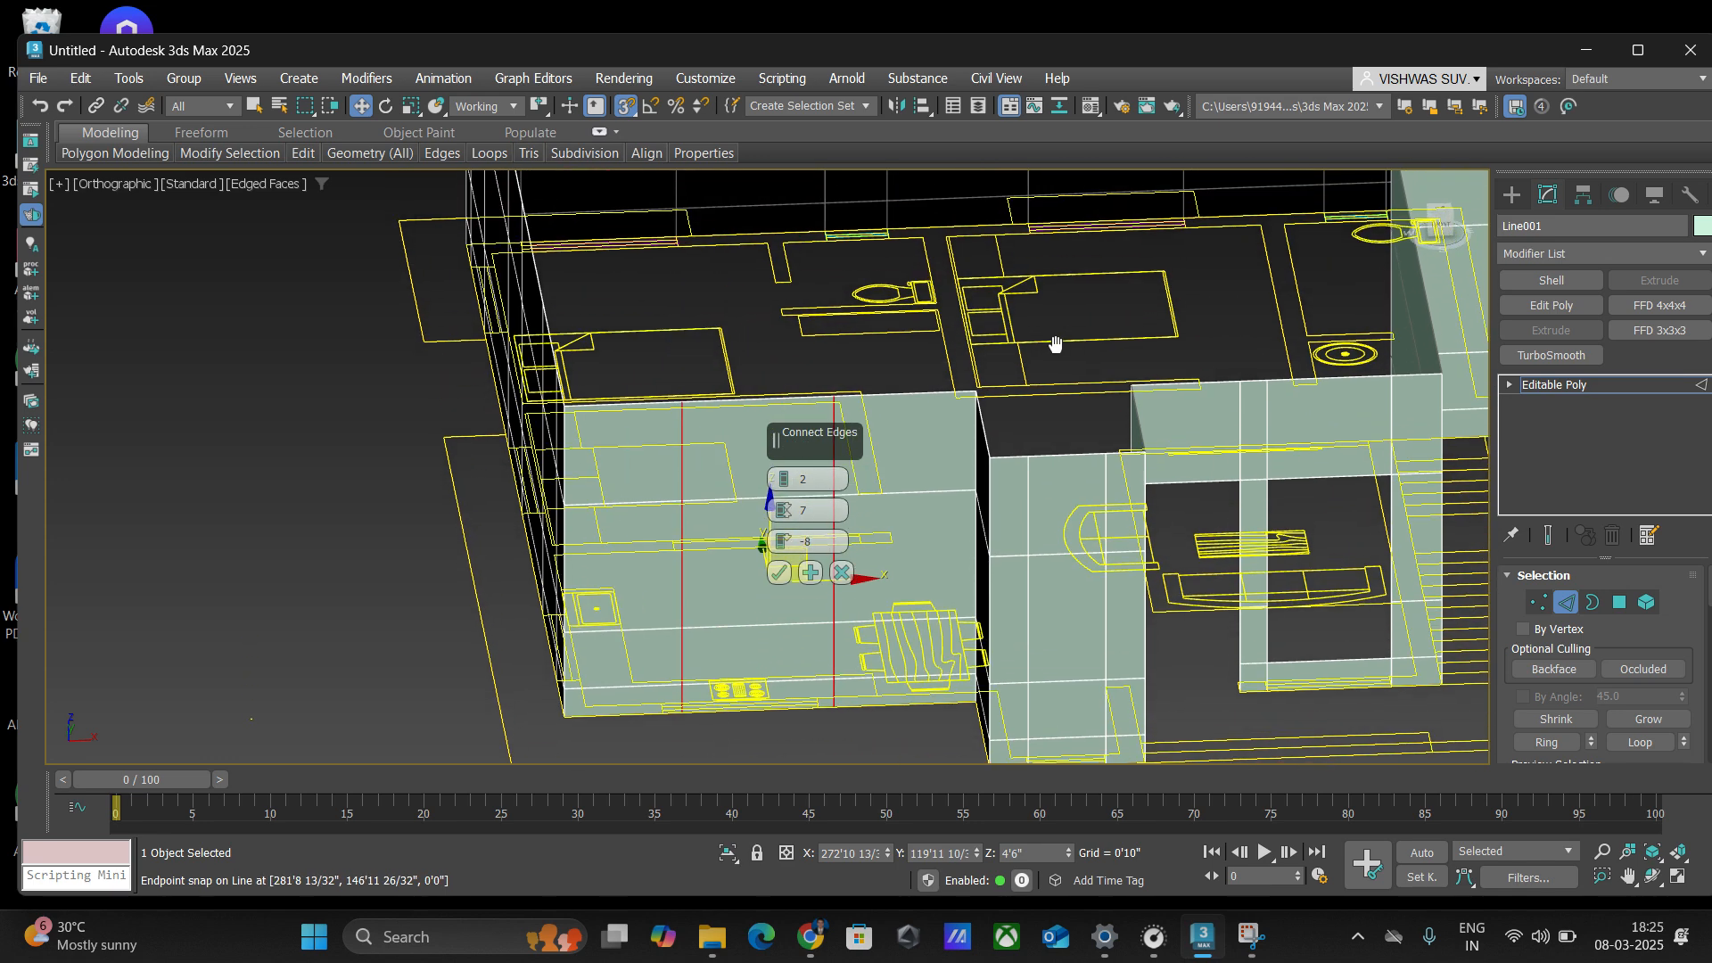
pyautogui.press('super')
pyautogui.click(352, 425)
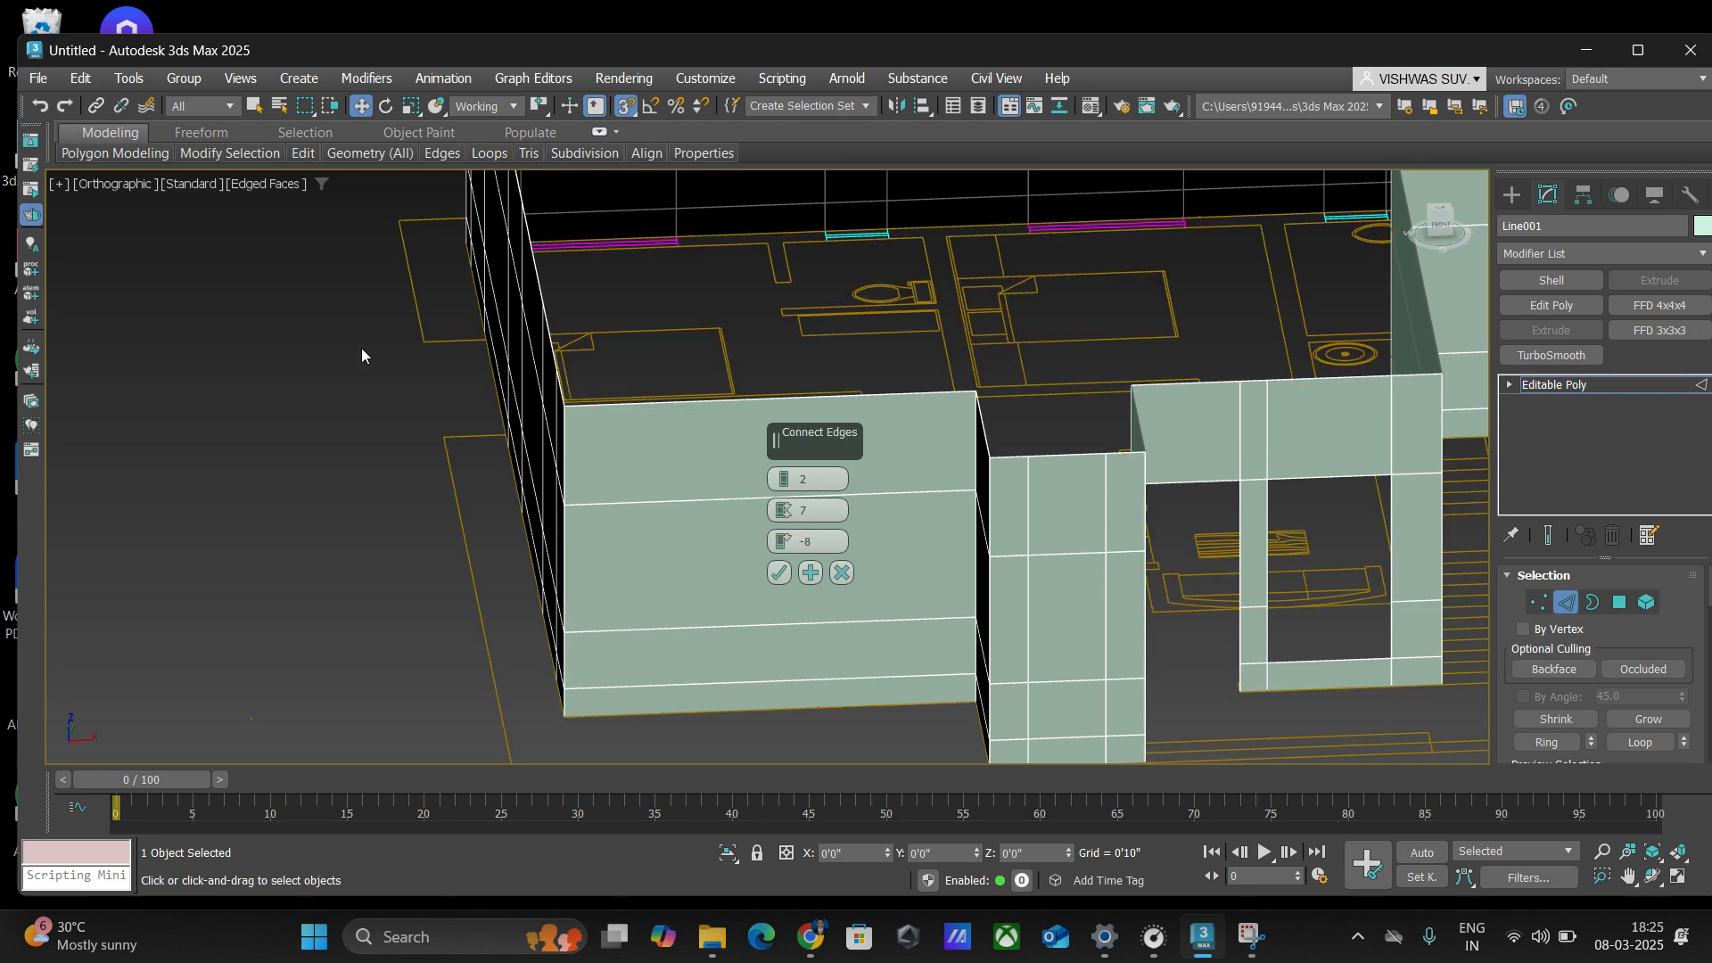
pyautogui.moveTo(361, 348)
pyautogui.mouseDown(button='middle')
pyautogui.moveTo(359, 374)
pyautogui.moveTo(363, 359)
pyautogui.mouseUp(button='middle')
pyautogui.press('super')
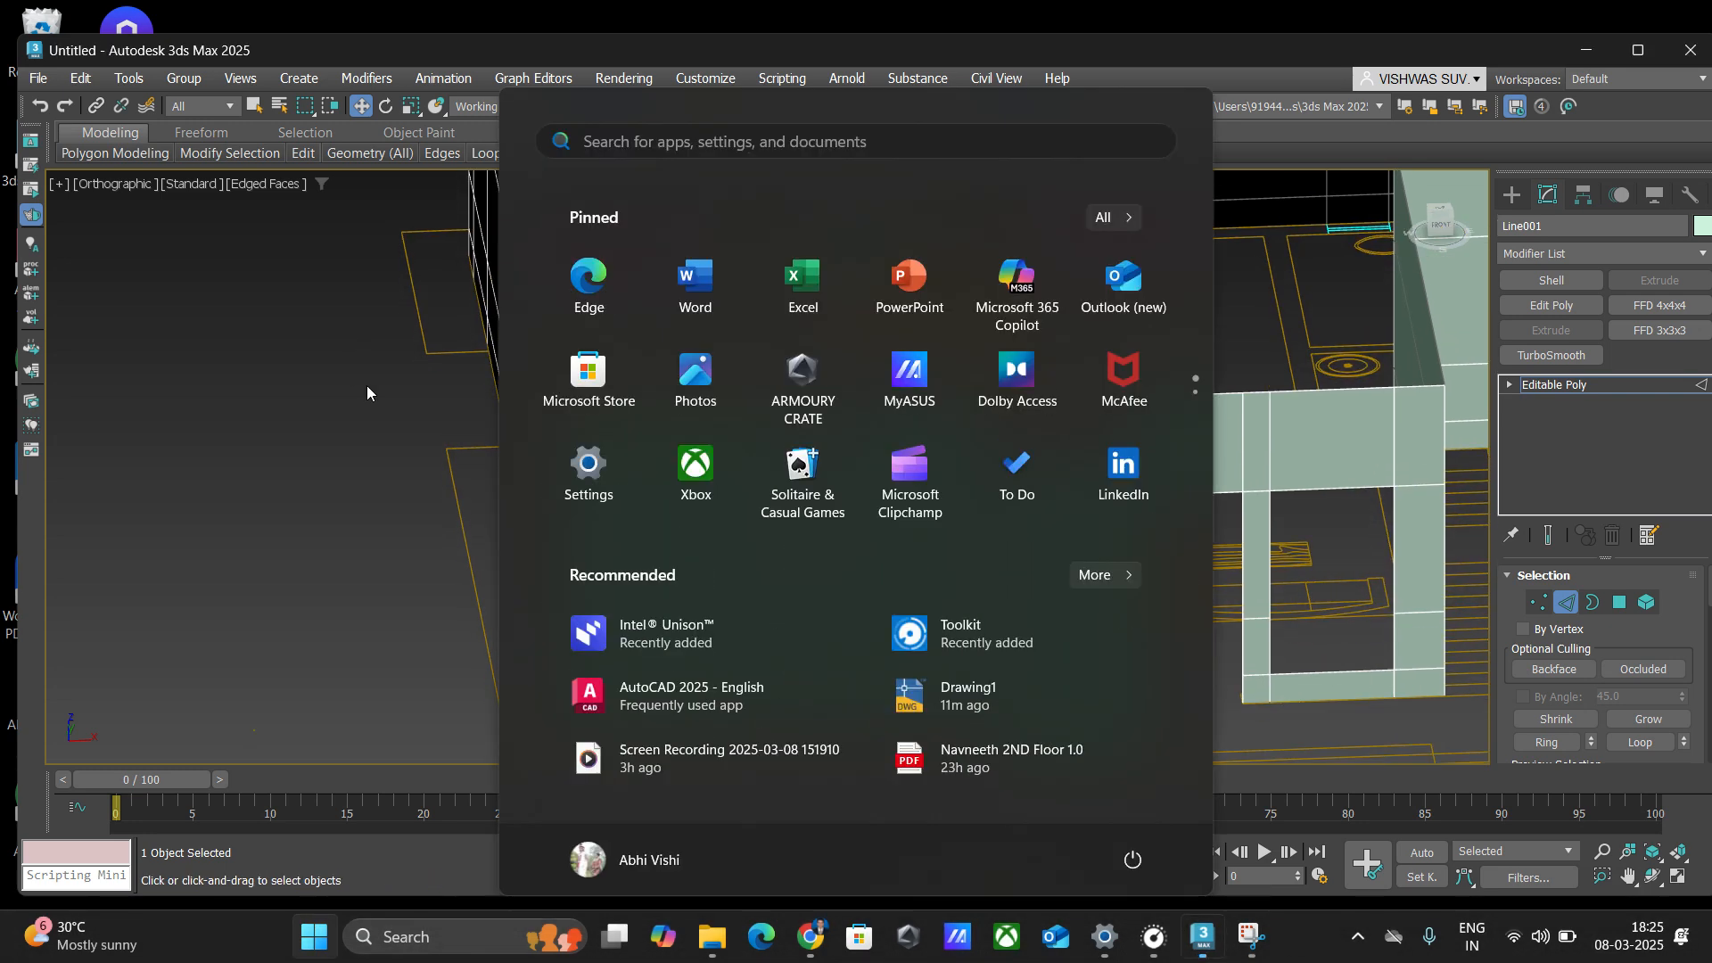
pyautogui.click(367, 392)
pyautogui.scroll(2, 350, 355)
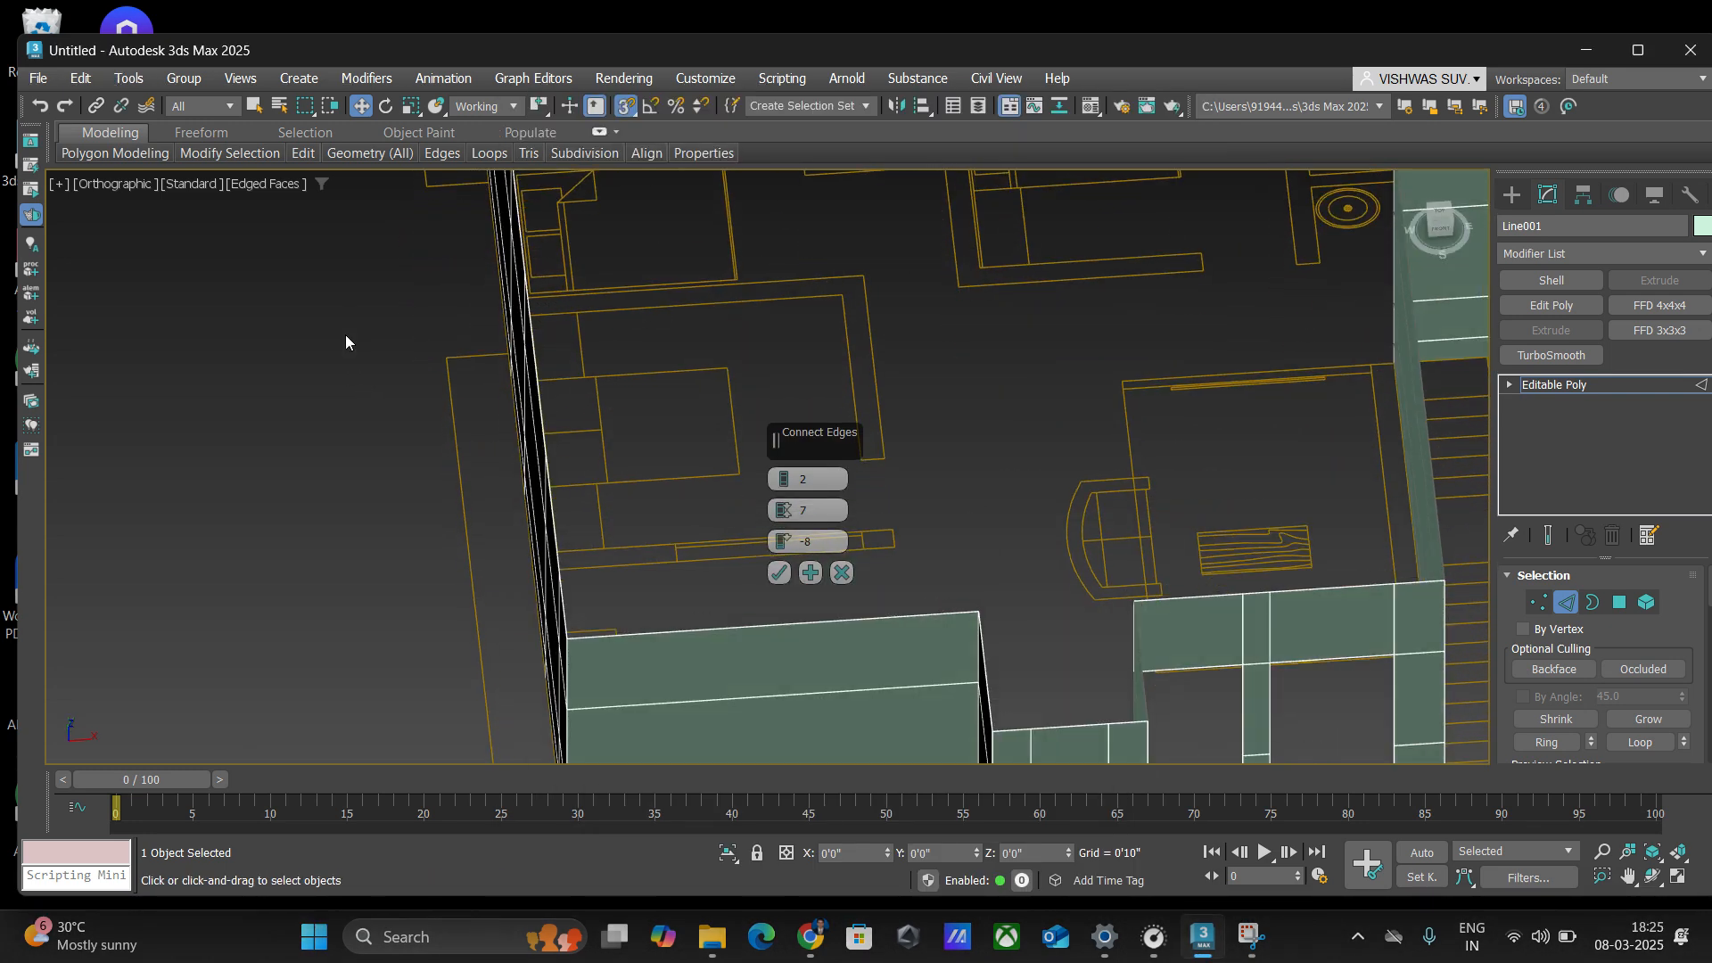
pyautogui.scroll(-4, 346, 342)
pyautogui.press('t')
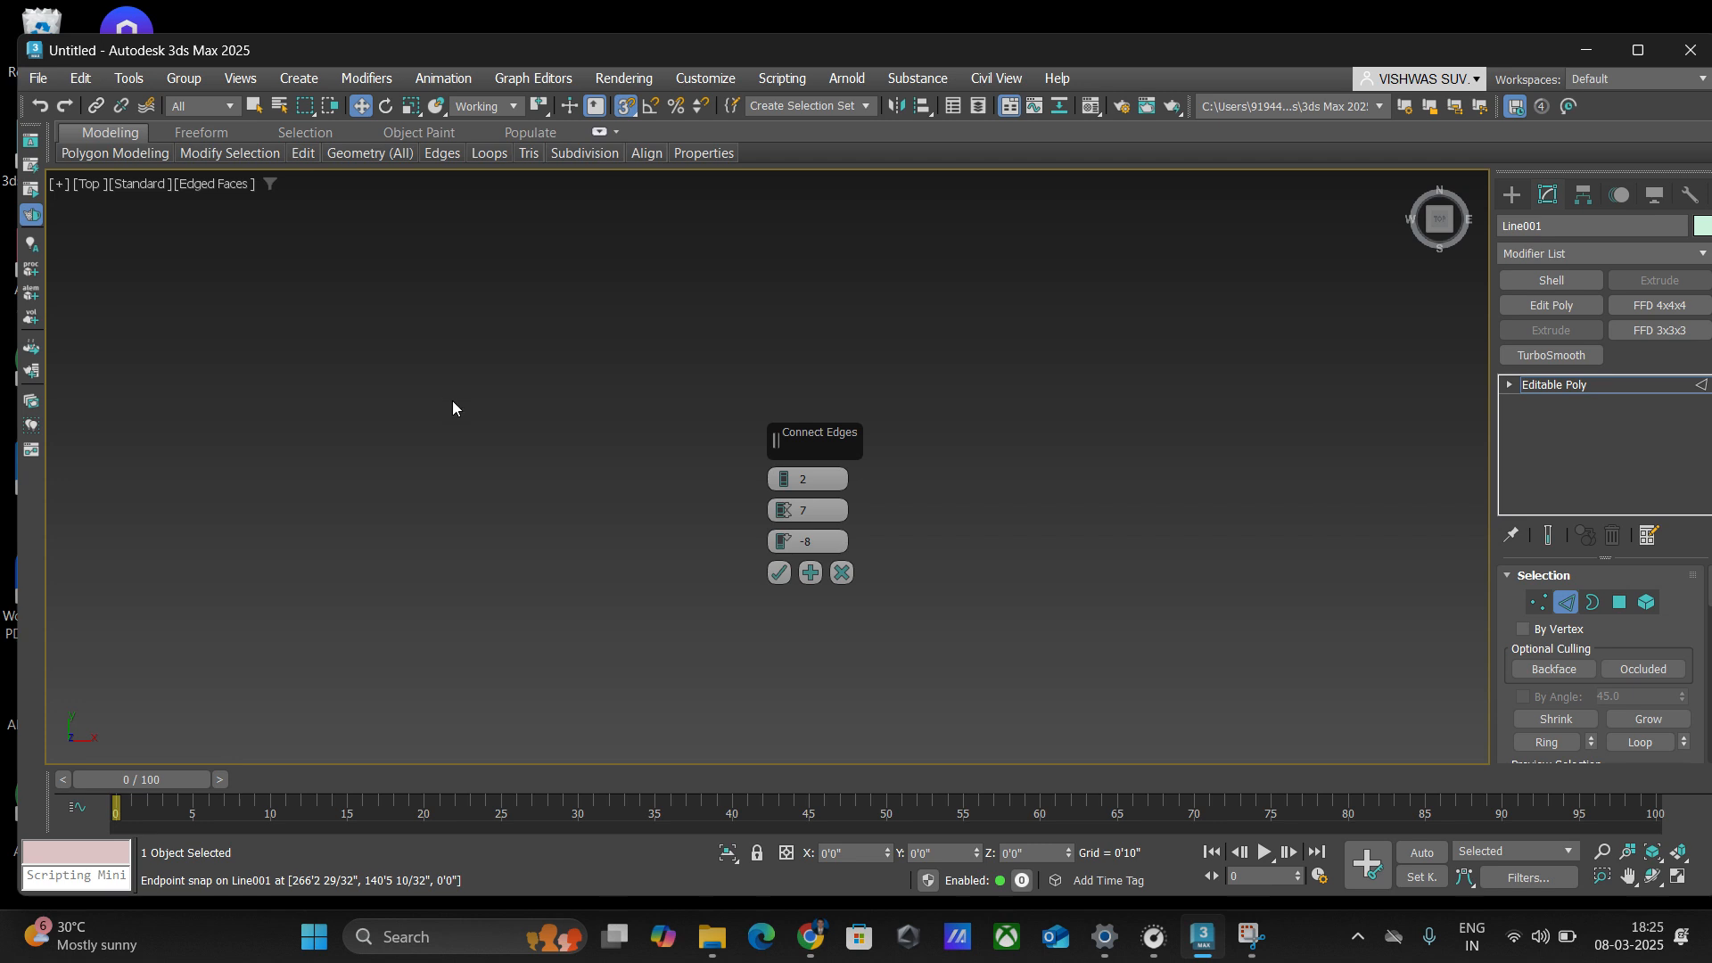
pyautogui.press('z')
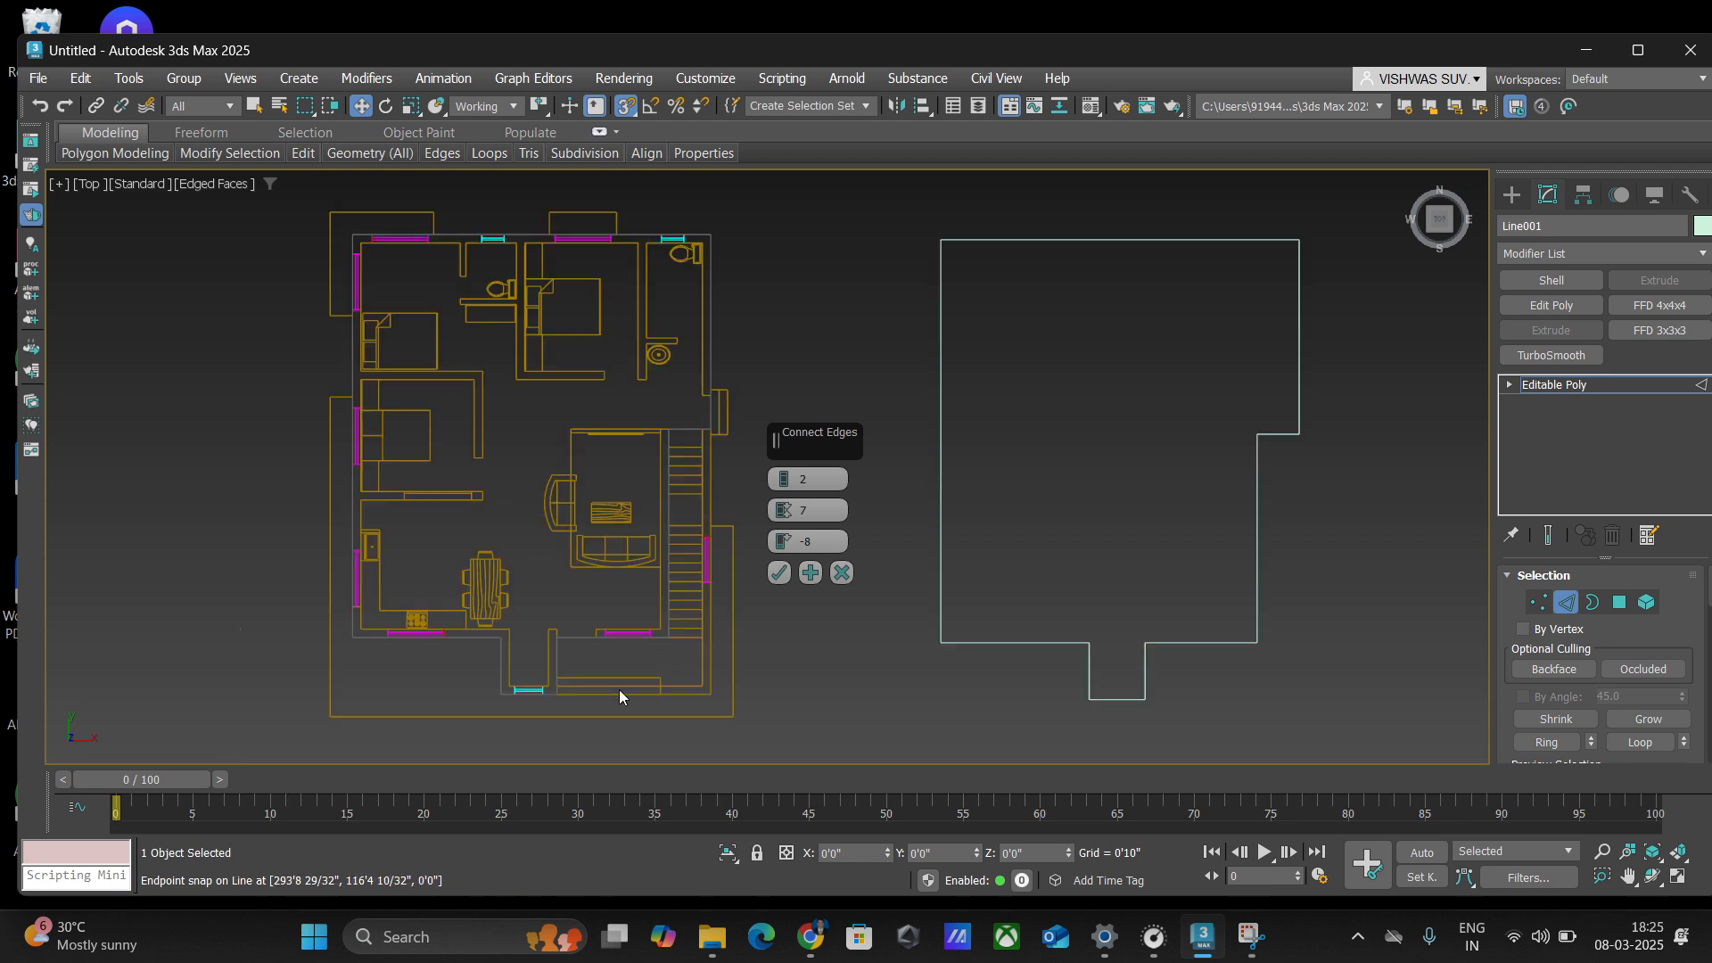
pyautogui.scroll(5, 395, 670)
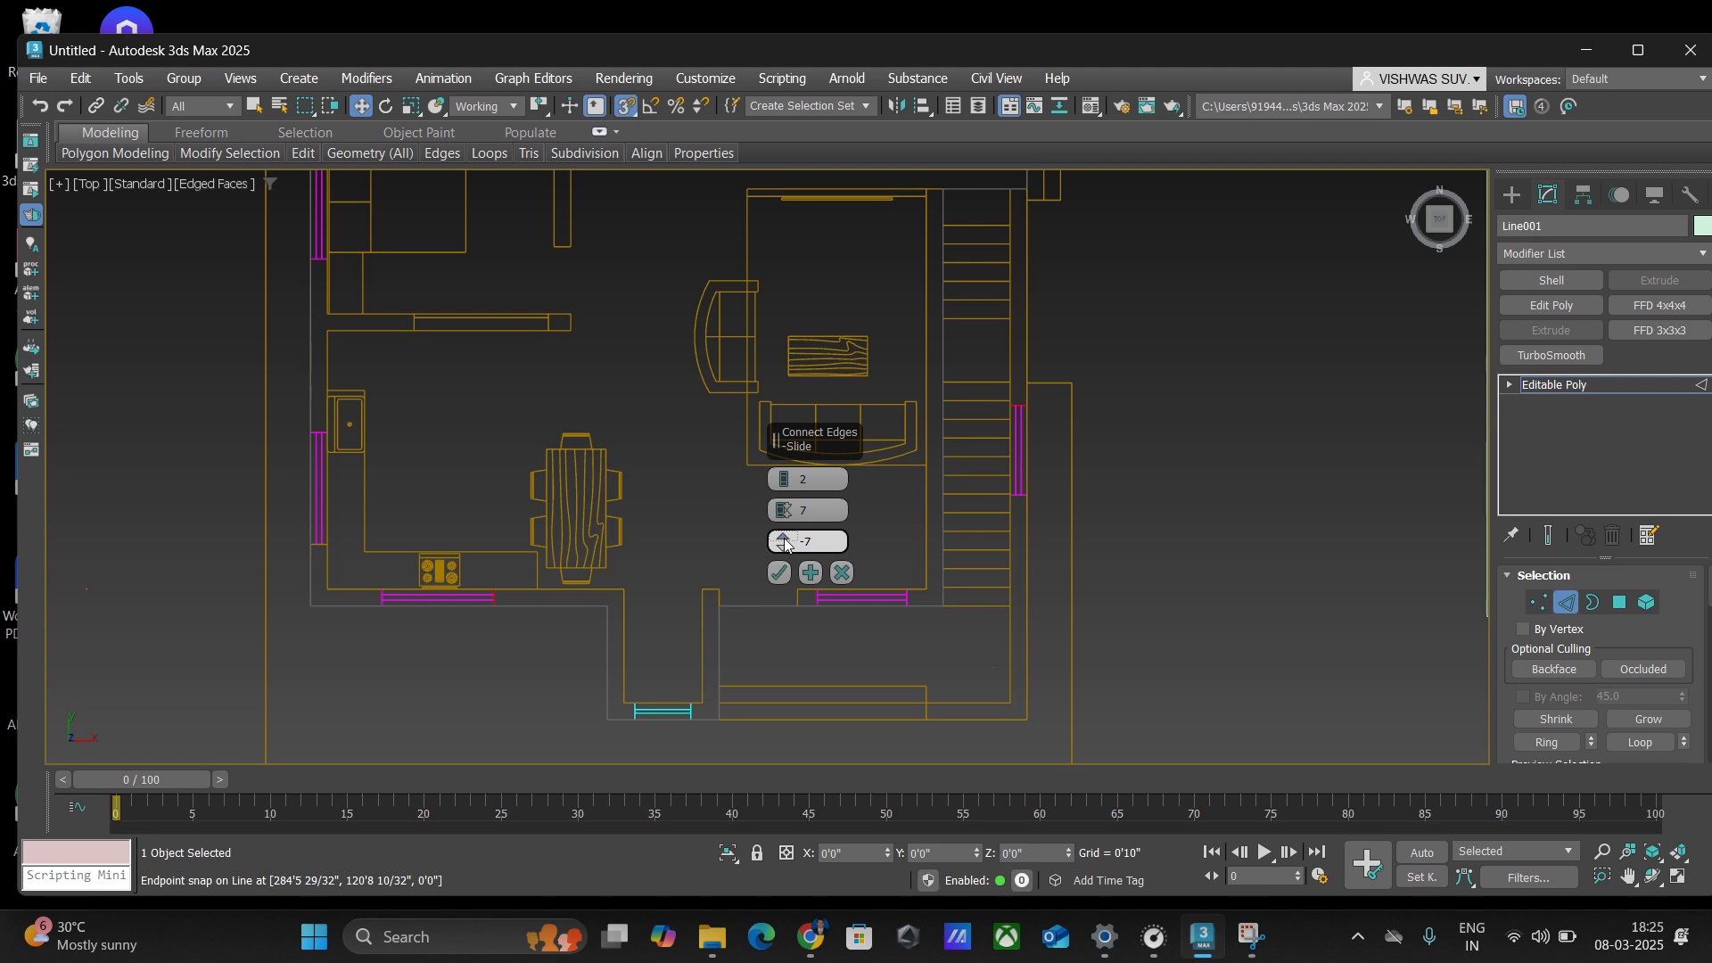
pyautogui.moveTo(785, 544); pyautogui.dragTo(700, 600)
pyautogui.moveTo(532, 671); pyautogui.dragTo(529, 642, button='middle')
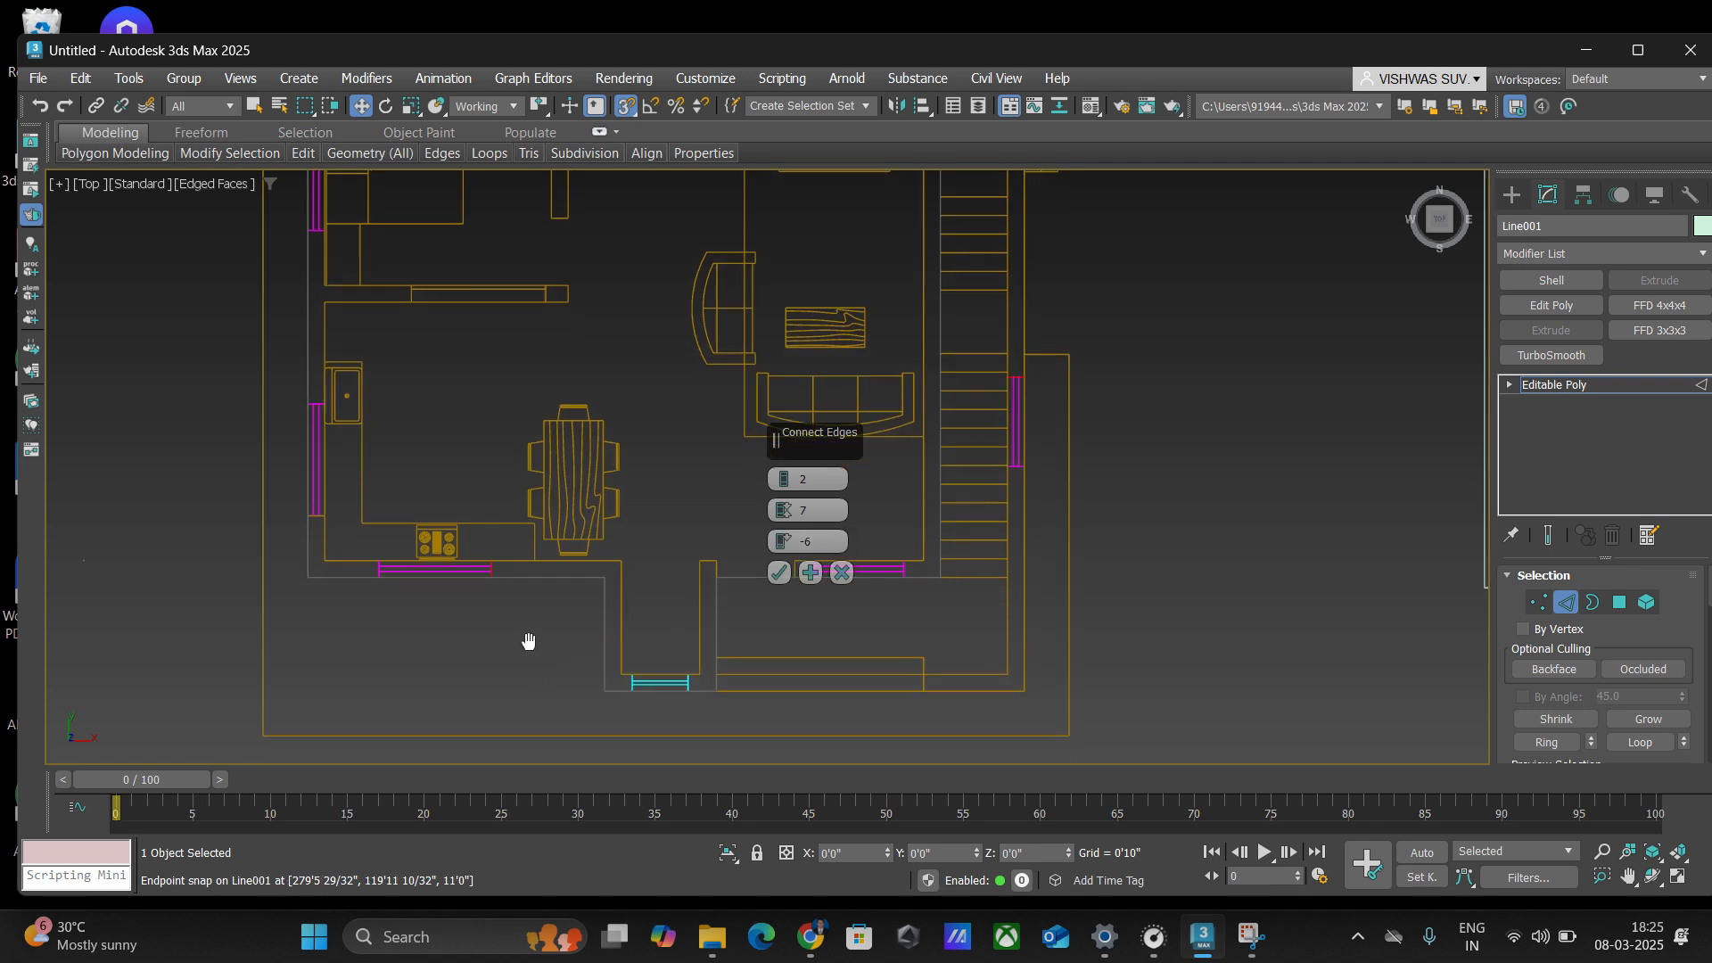
pyautogui.press('super')
pyautogui.press('super')
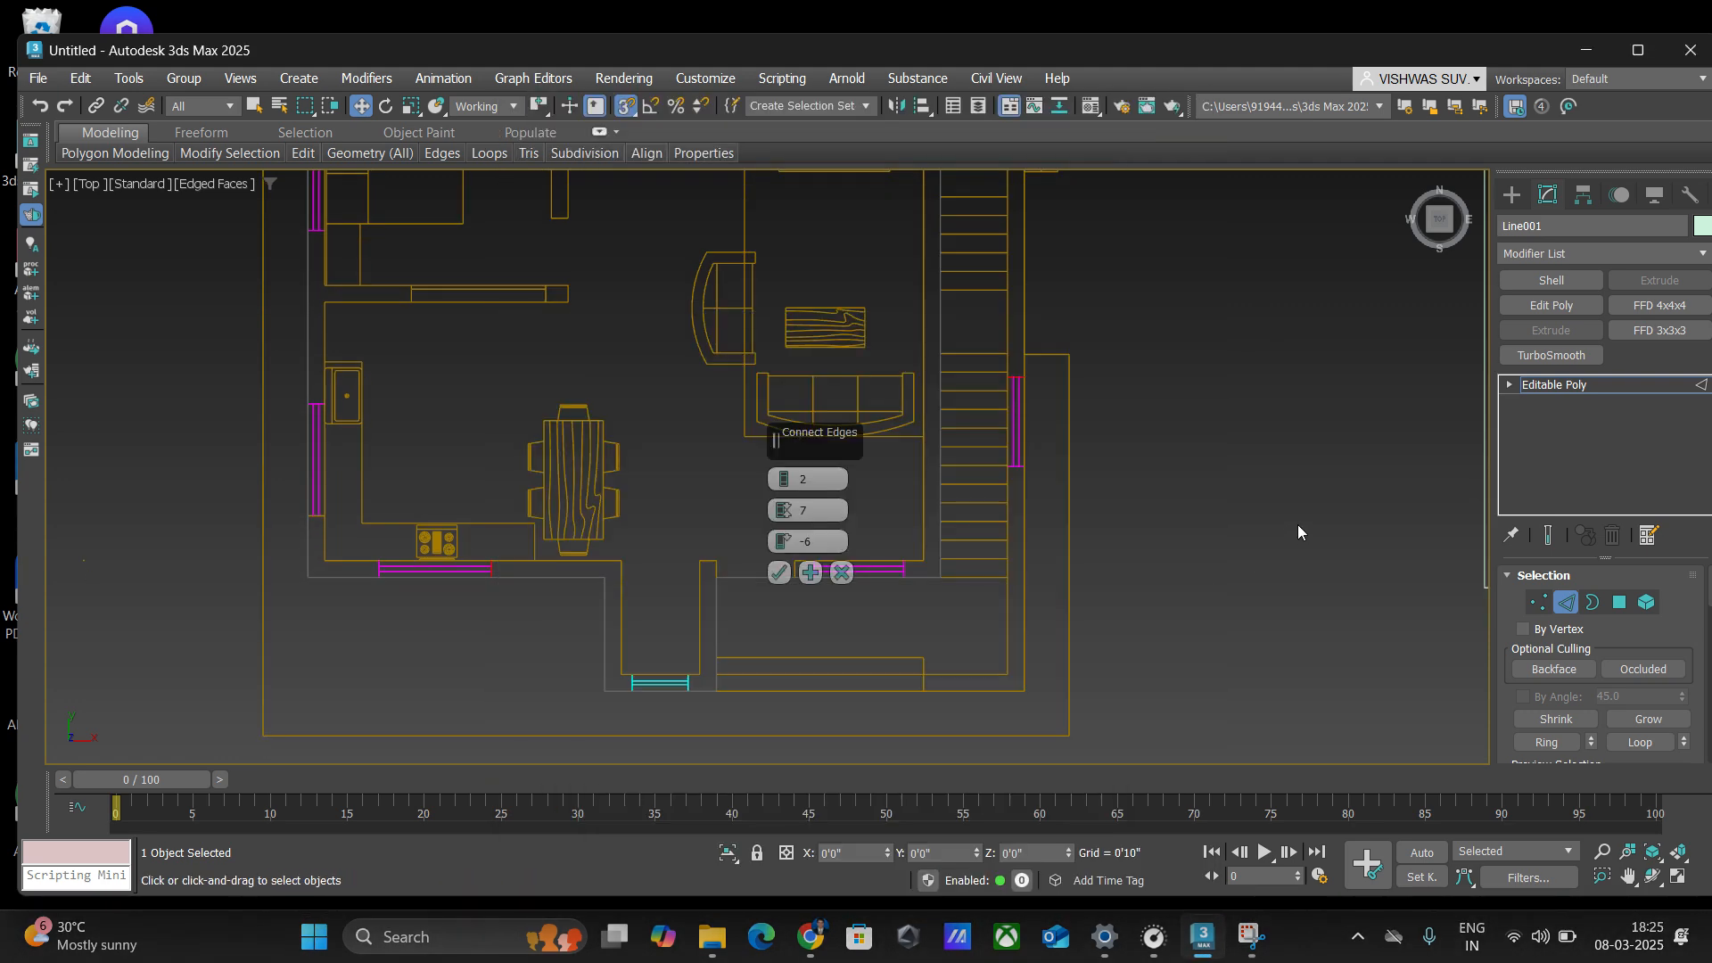
pyautogui.keyDown('alt'); pyautogui.moveTo(1298, 524); pyautogui.dragTo(1302, 422, button='middle'); pyautogui.keyUp('alt')
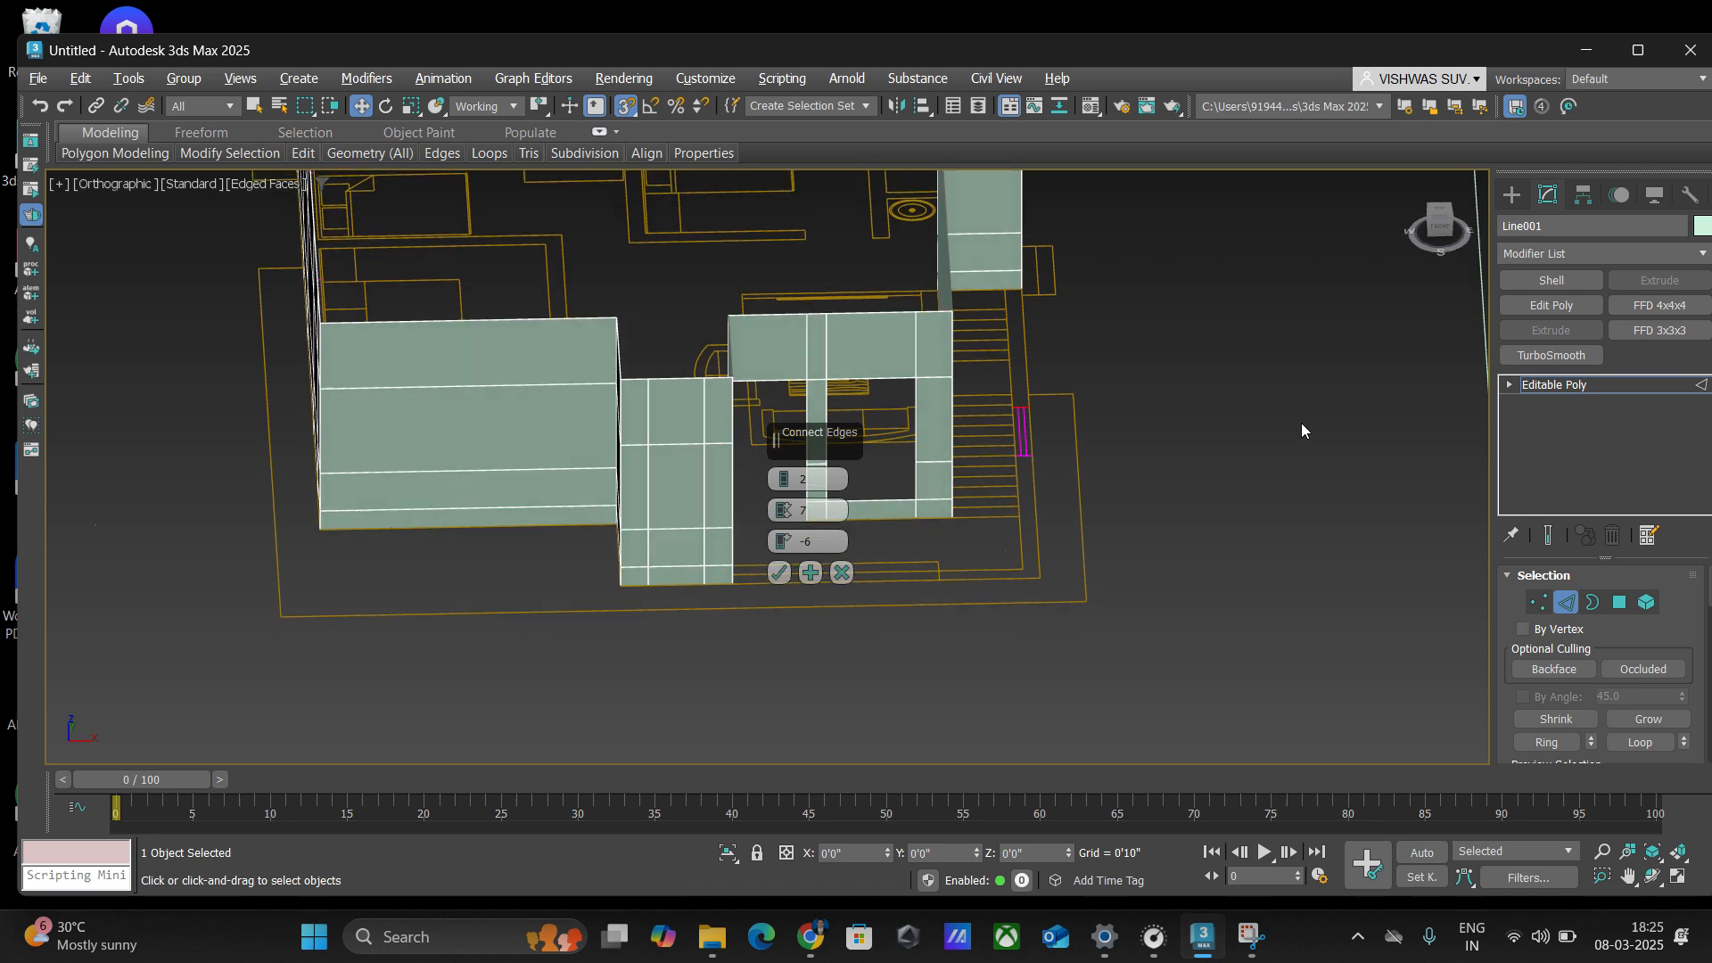
pyautogui.scroll(2, 1302, 423)
pyautogui.click(847, 574)
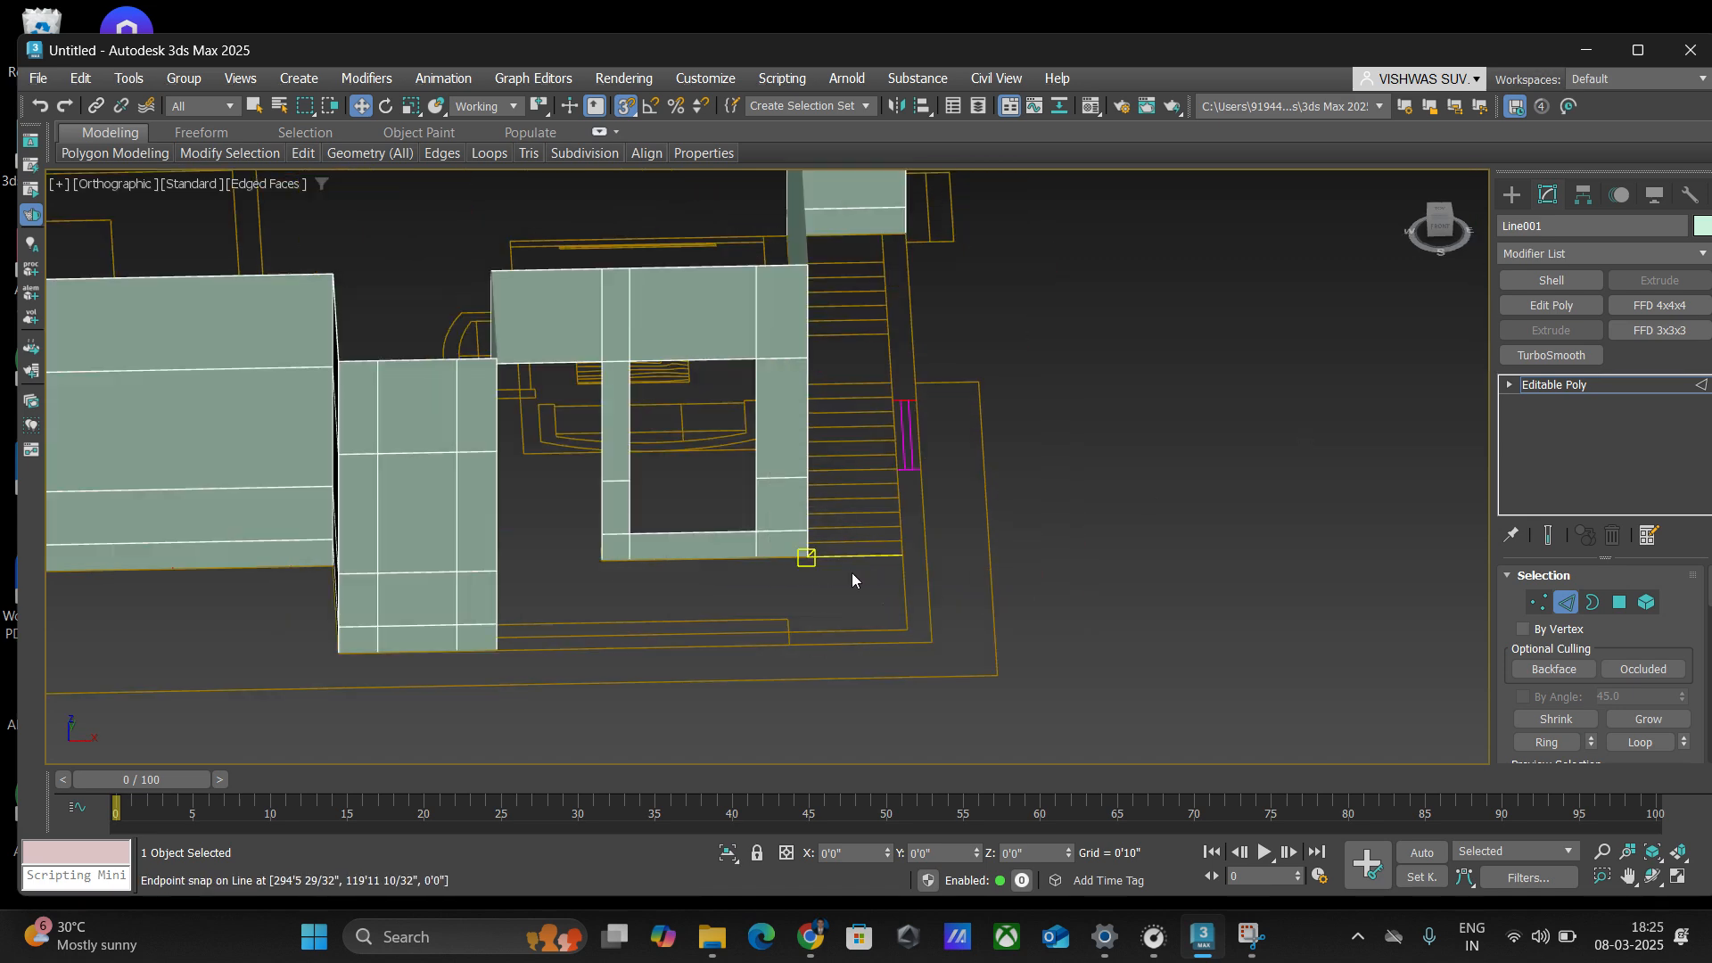
# - In the Front view, select the five horizontal edges of the undivided wall section, from the base up to the 11'0" top
pyautogui.scroll(-2, 1343, 540)
pyautogui.scroll(2, 720, 502)
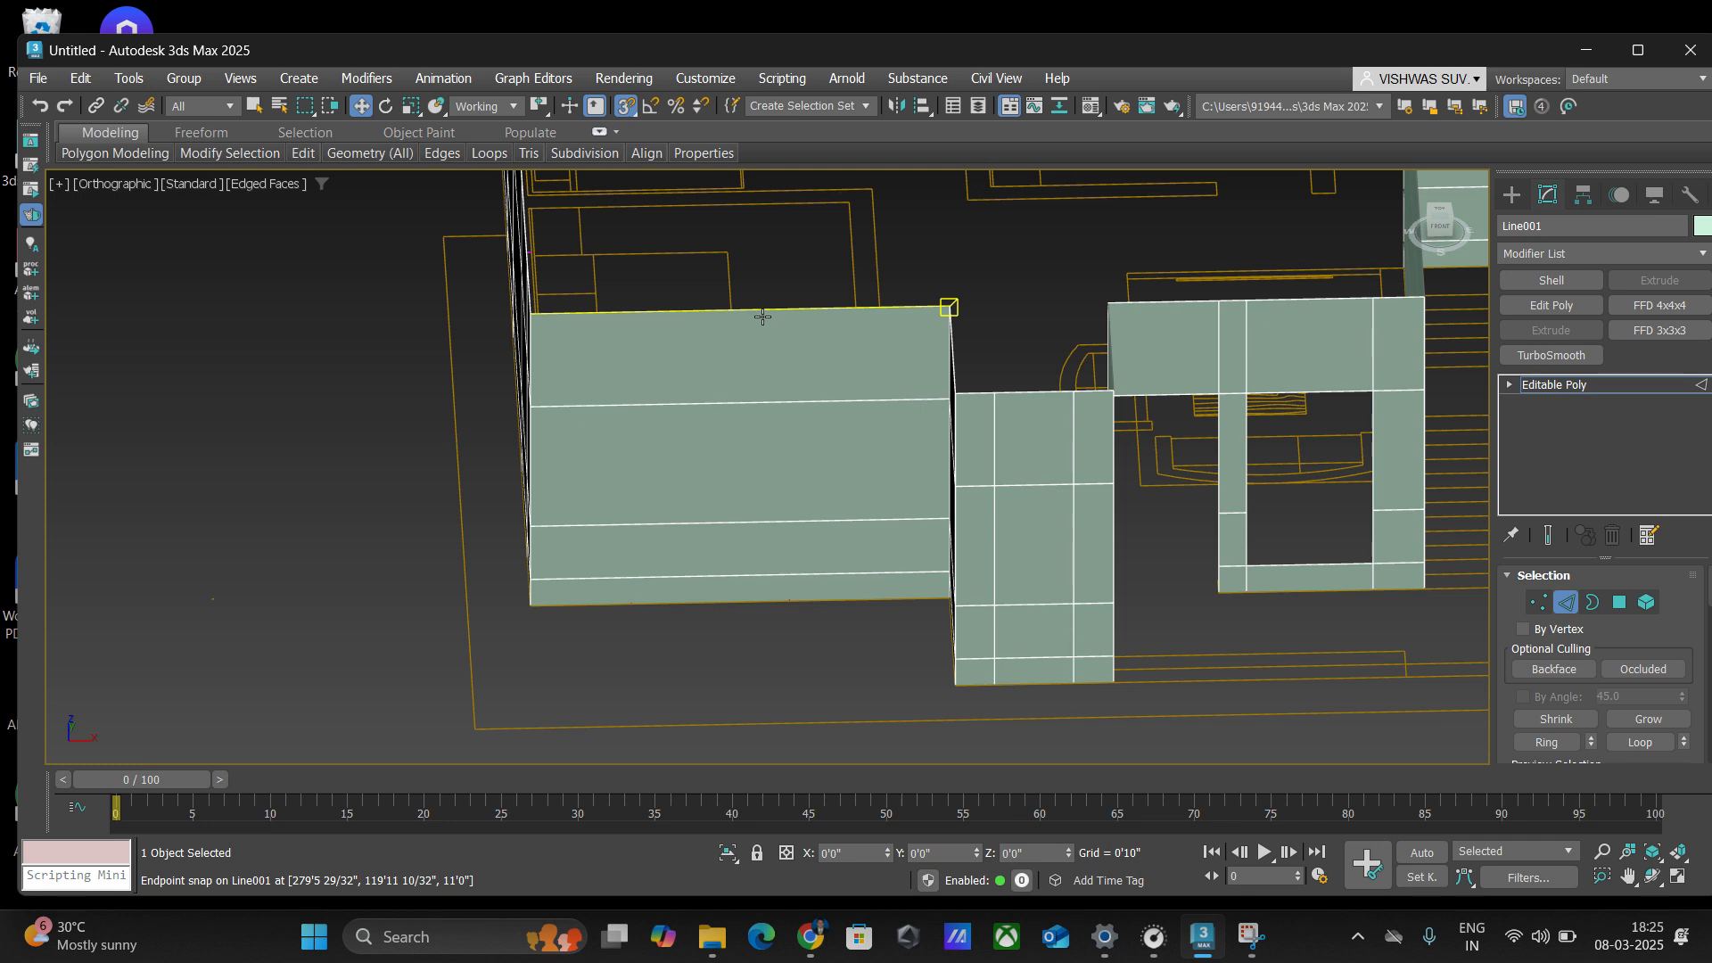
pyautogui.press('f')
pyautogui.press('z')
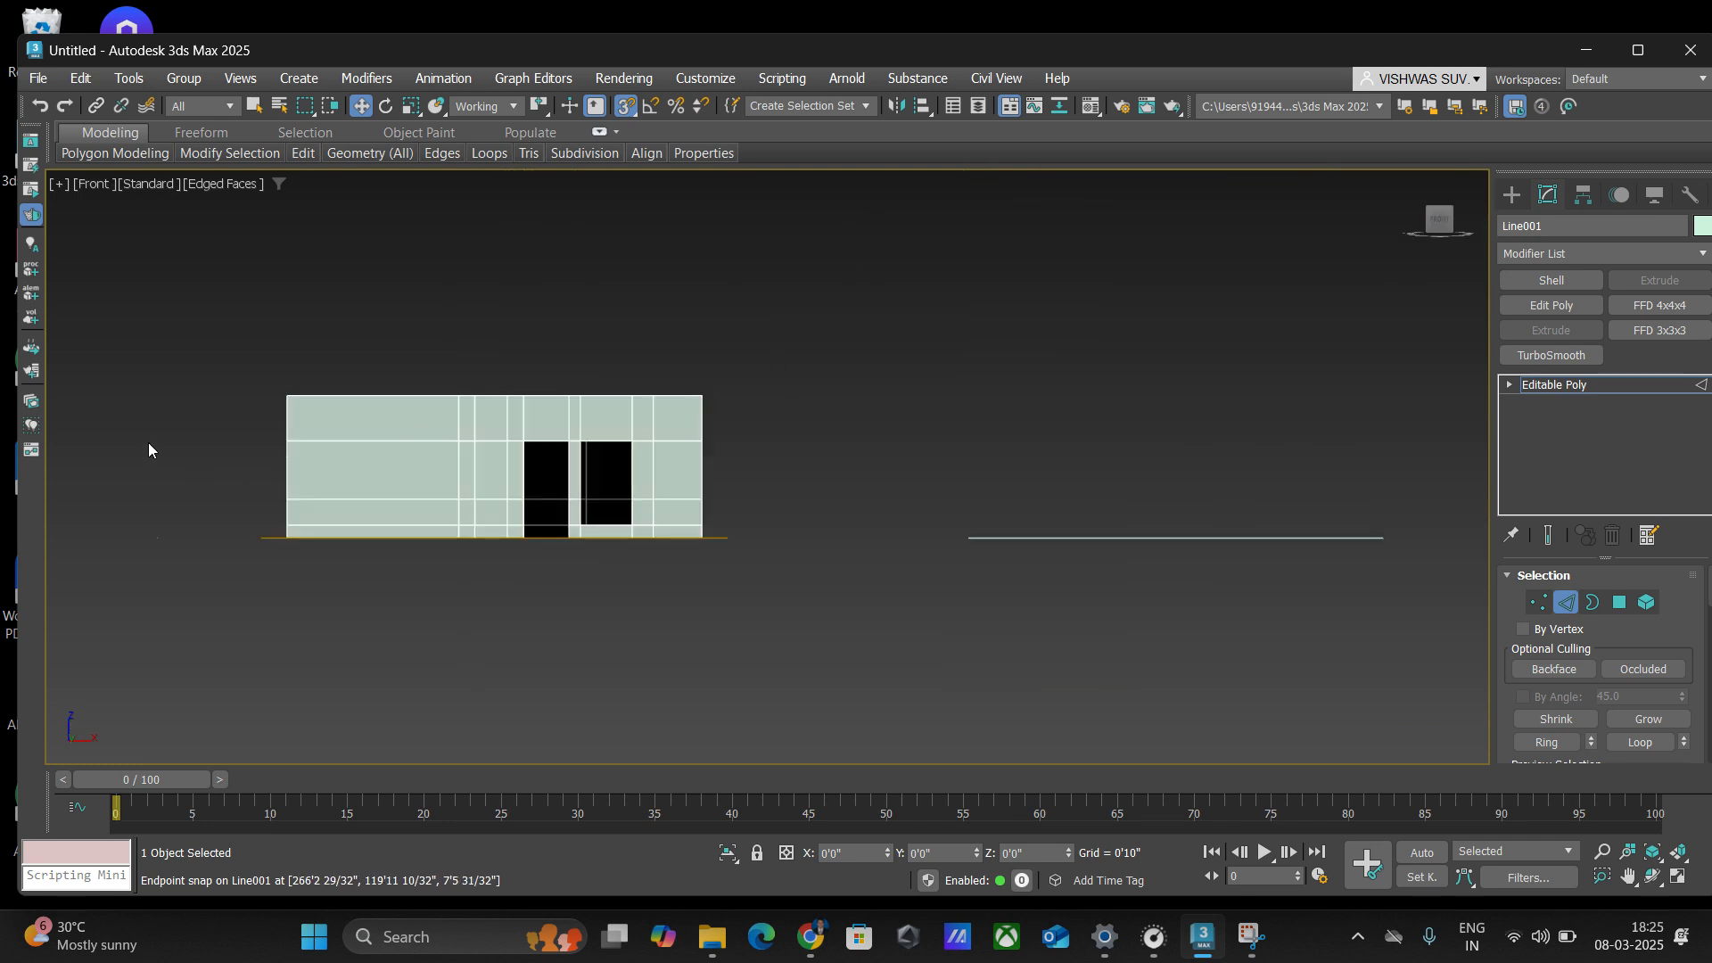
pyautogui.scroll(3, 148, 442)
pyautogui.click(513, 350)
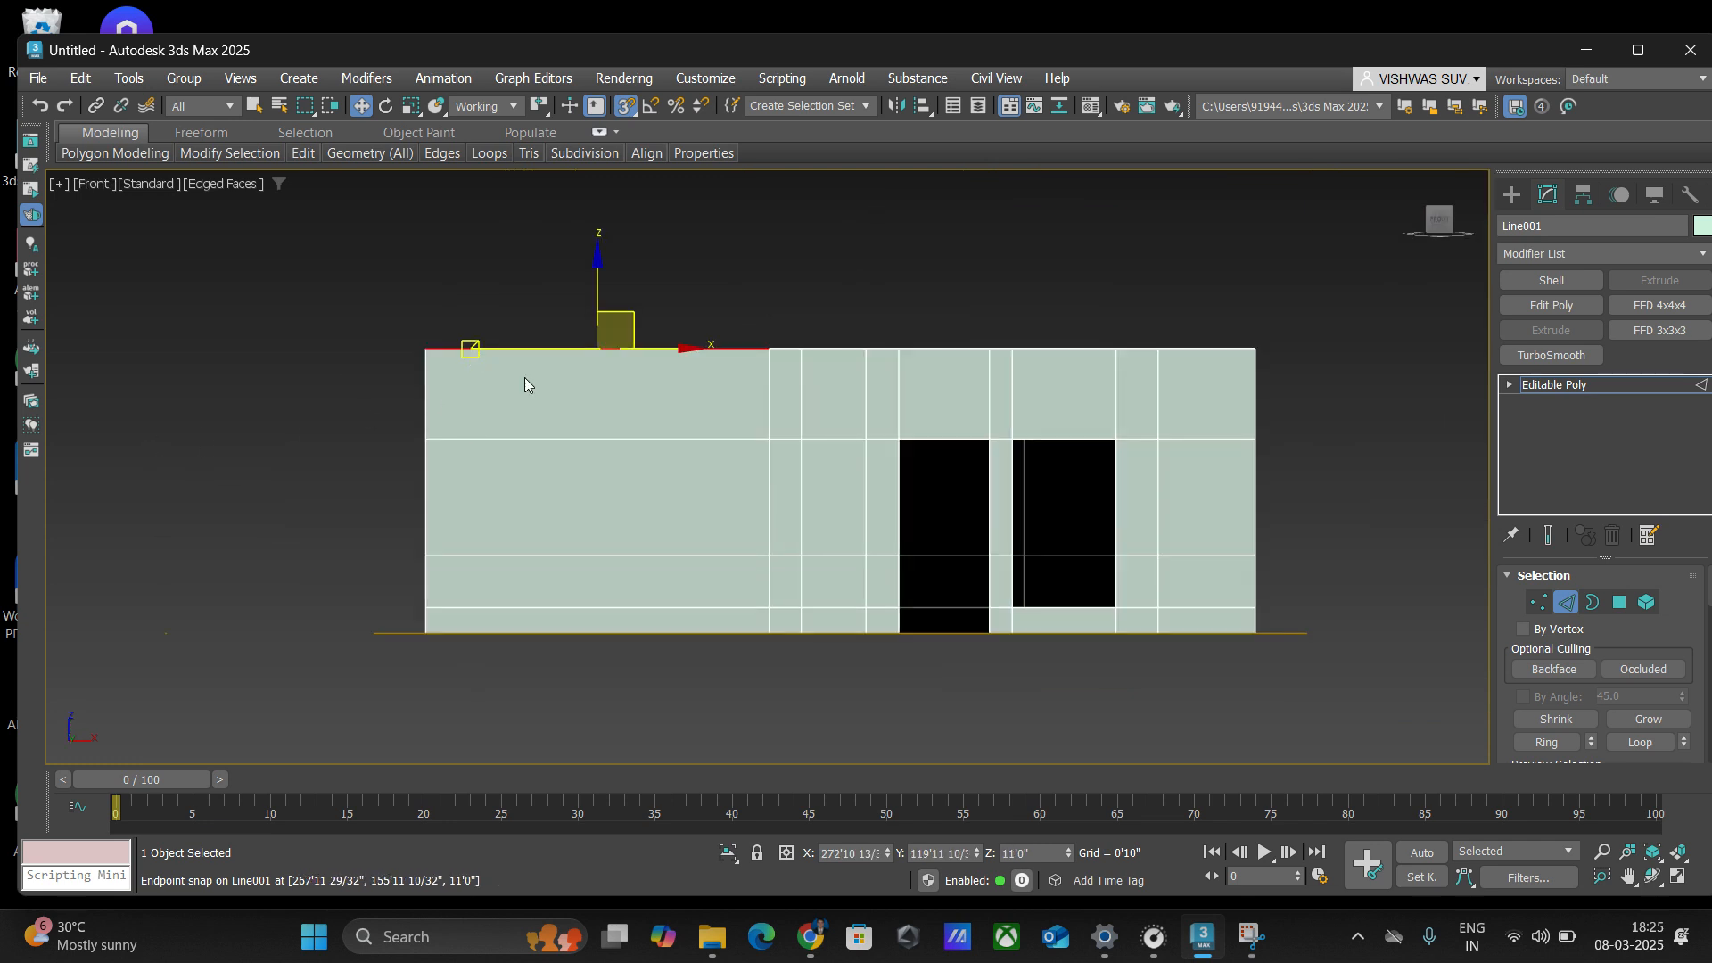
pyautogui.keyDown('ctrl'); pyautogui.click(555, 437); pyautogui.keyUp('ctrl')
pyautogui.keyDown('ctrl'); pyautogui.click(536, 556); pyautogui.keyUp('ctrl')
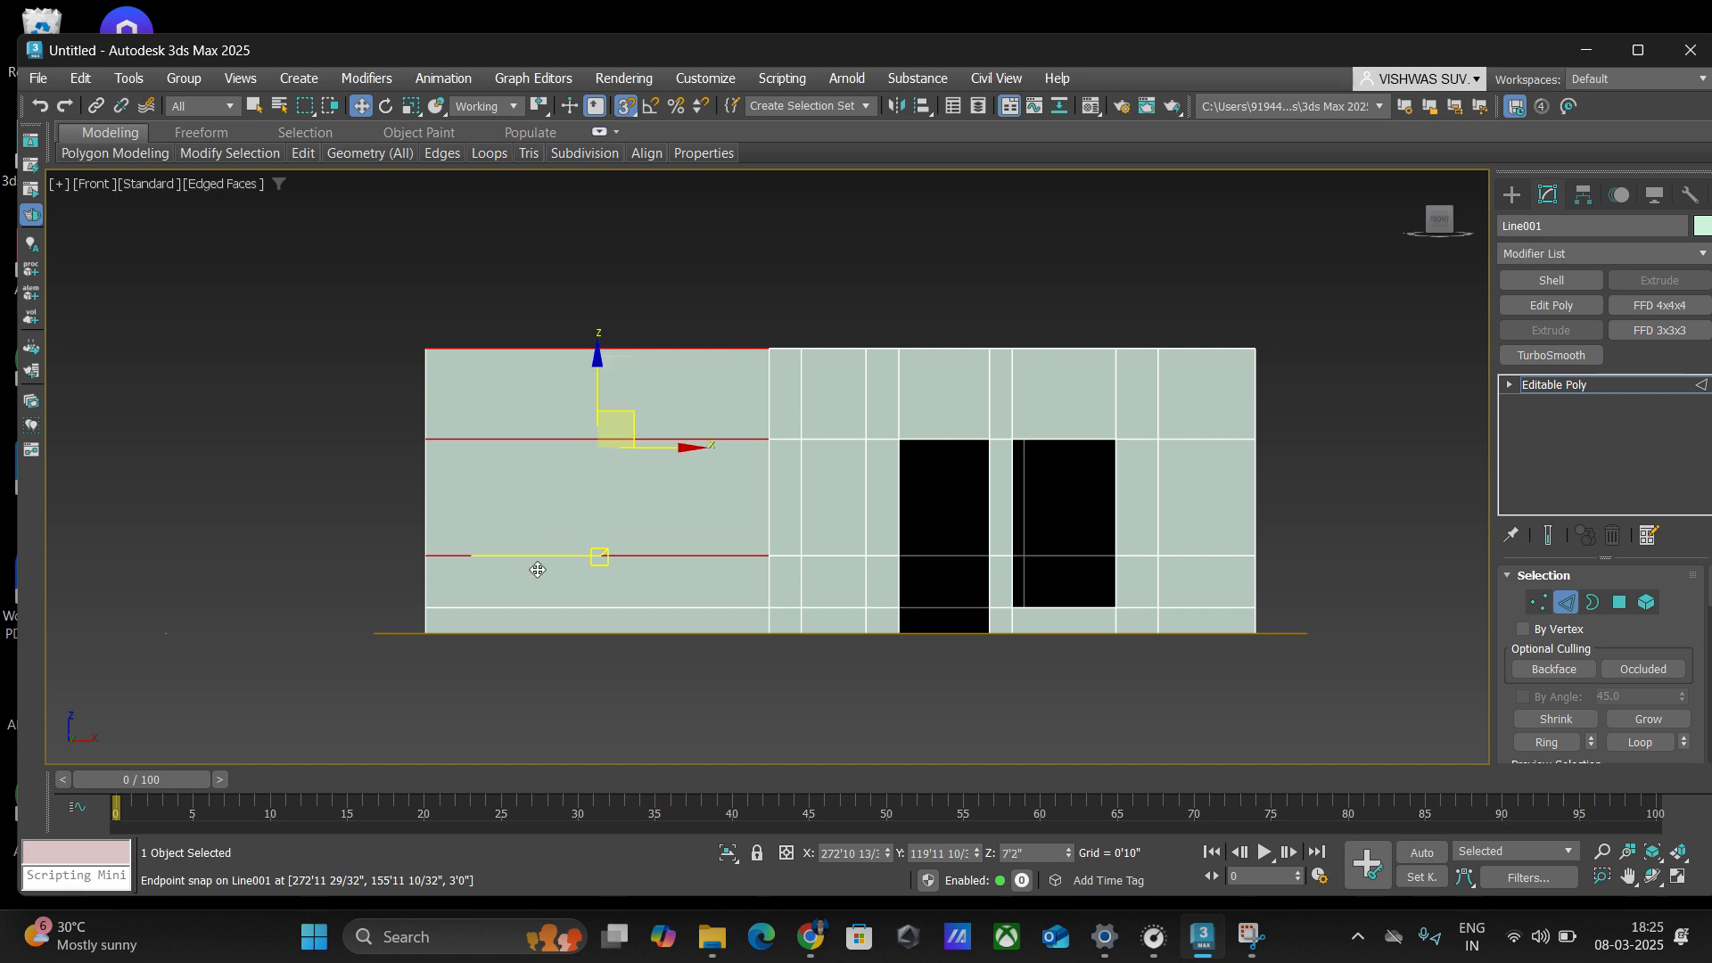
pyautogui.keyDown('ctrl'); pyautogui.click(535, 608); pyautogui.keyUp('ctrl')
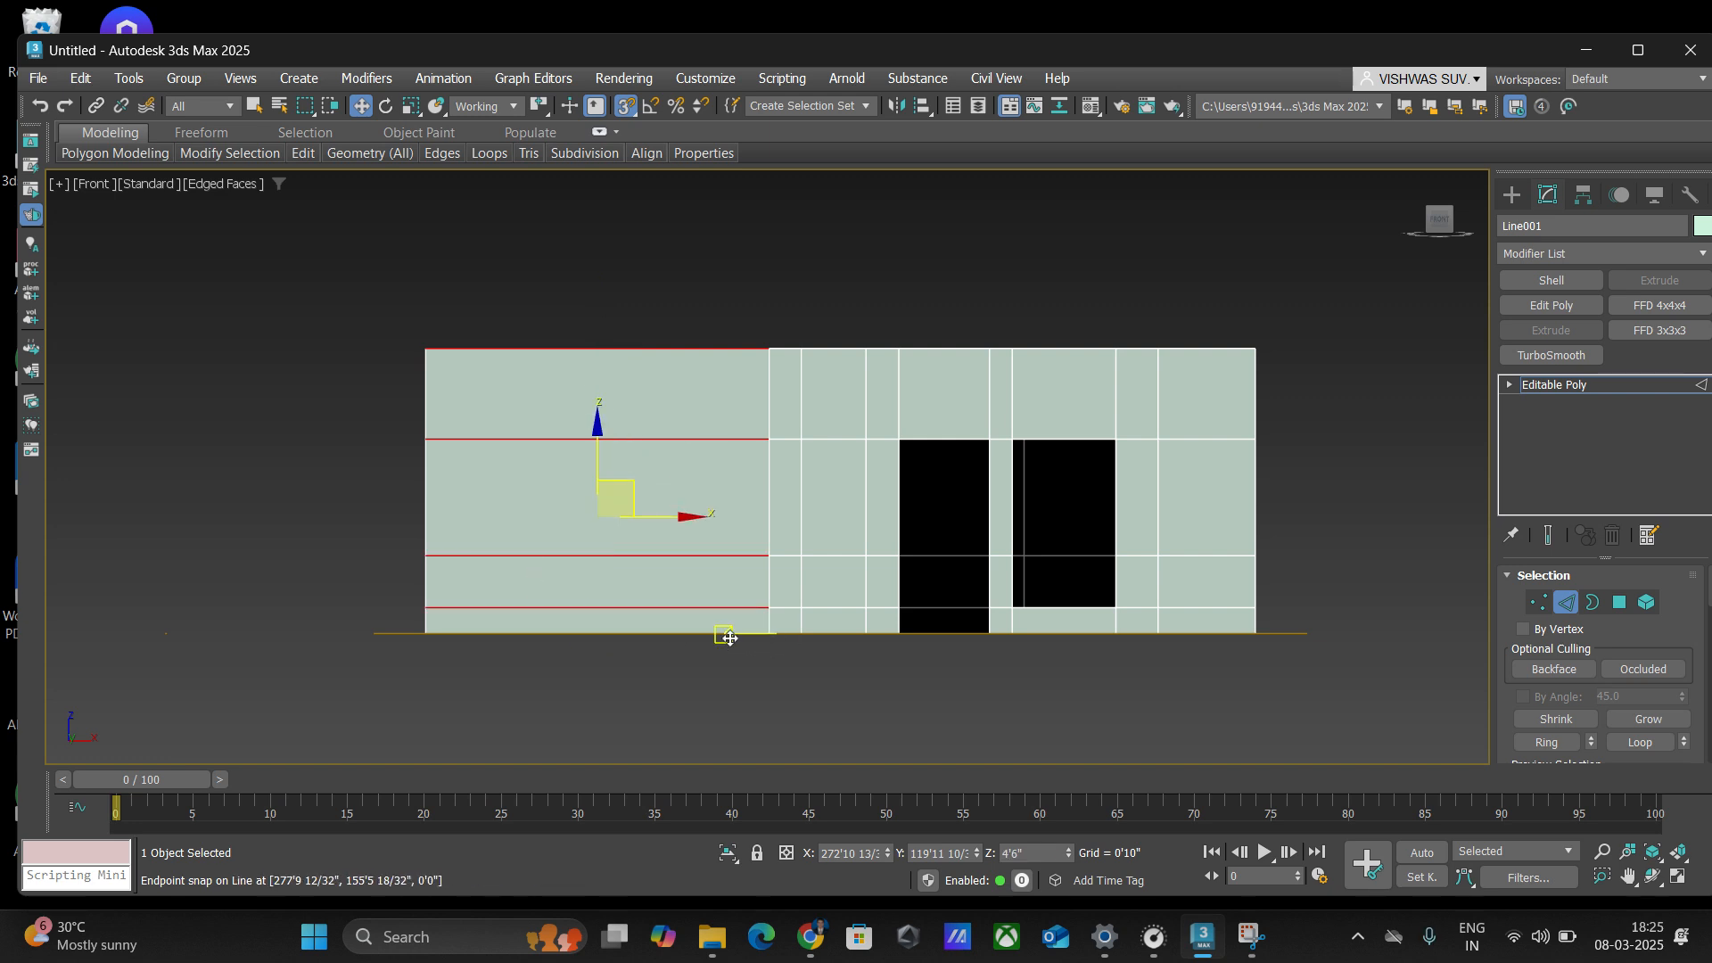
pyautogui.click(738, 688)
pyautogui.click(722, 633)
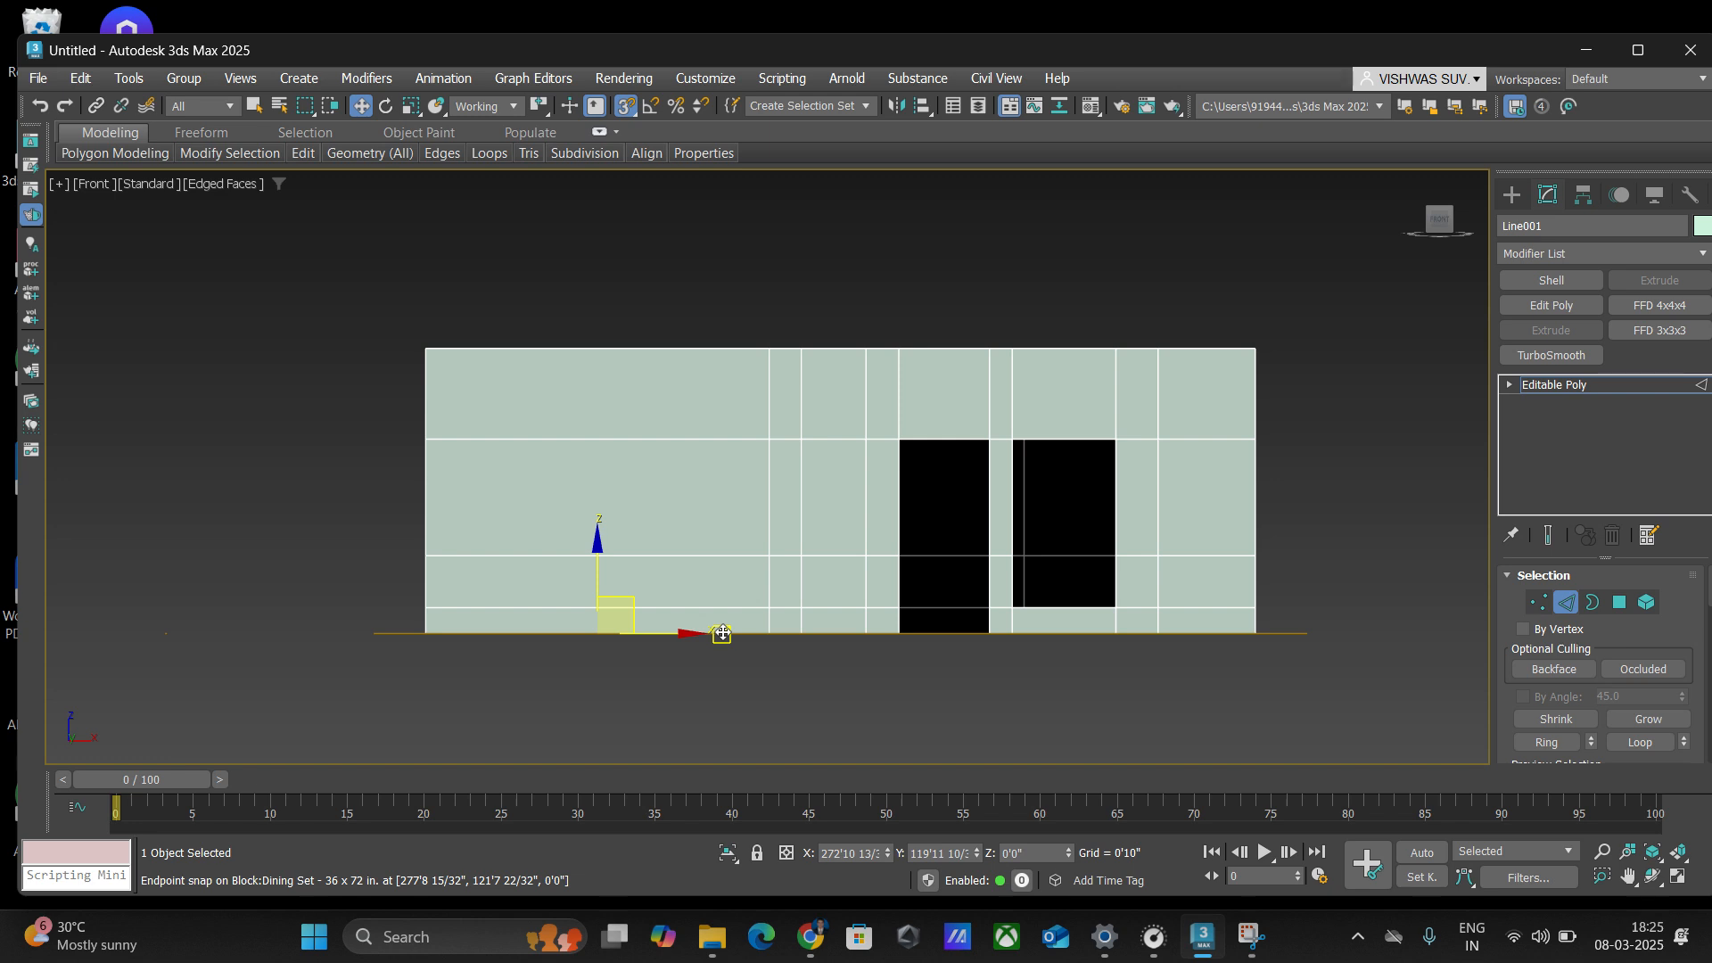
pyautogui.keyDown('ctrl'); pyautogui.click(724, 607); pyautogui.keyUp('ctrl')
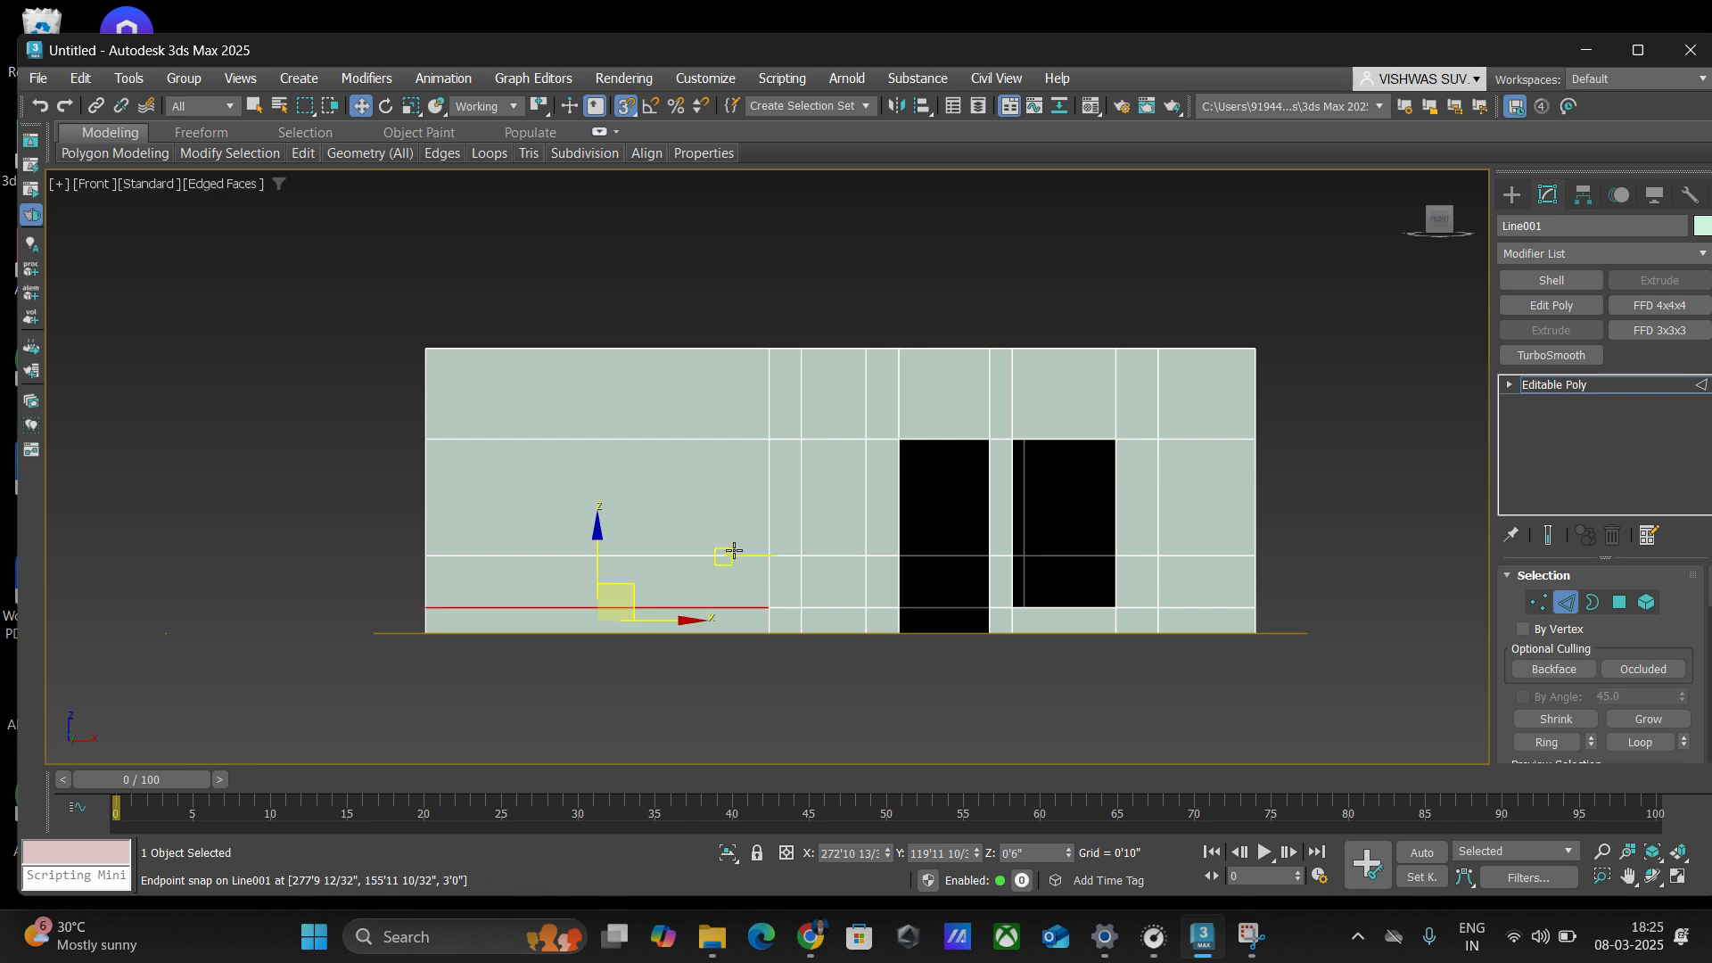
pyautogui.keyDown('ctrl'); pyautogui.click(733, 553); pyautogui.keyUp('ctrl')
pyautogui.keyDown('ctrl'); pyautogui.click(722, 440); pyautogui.keyUp('ctrl')
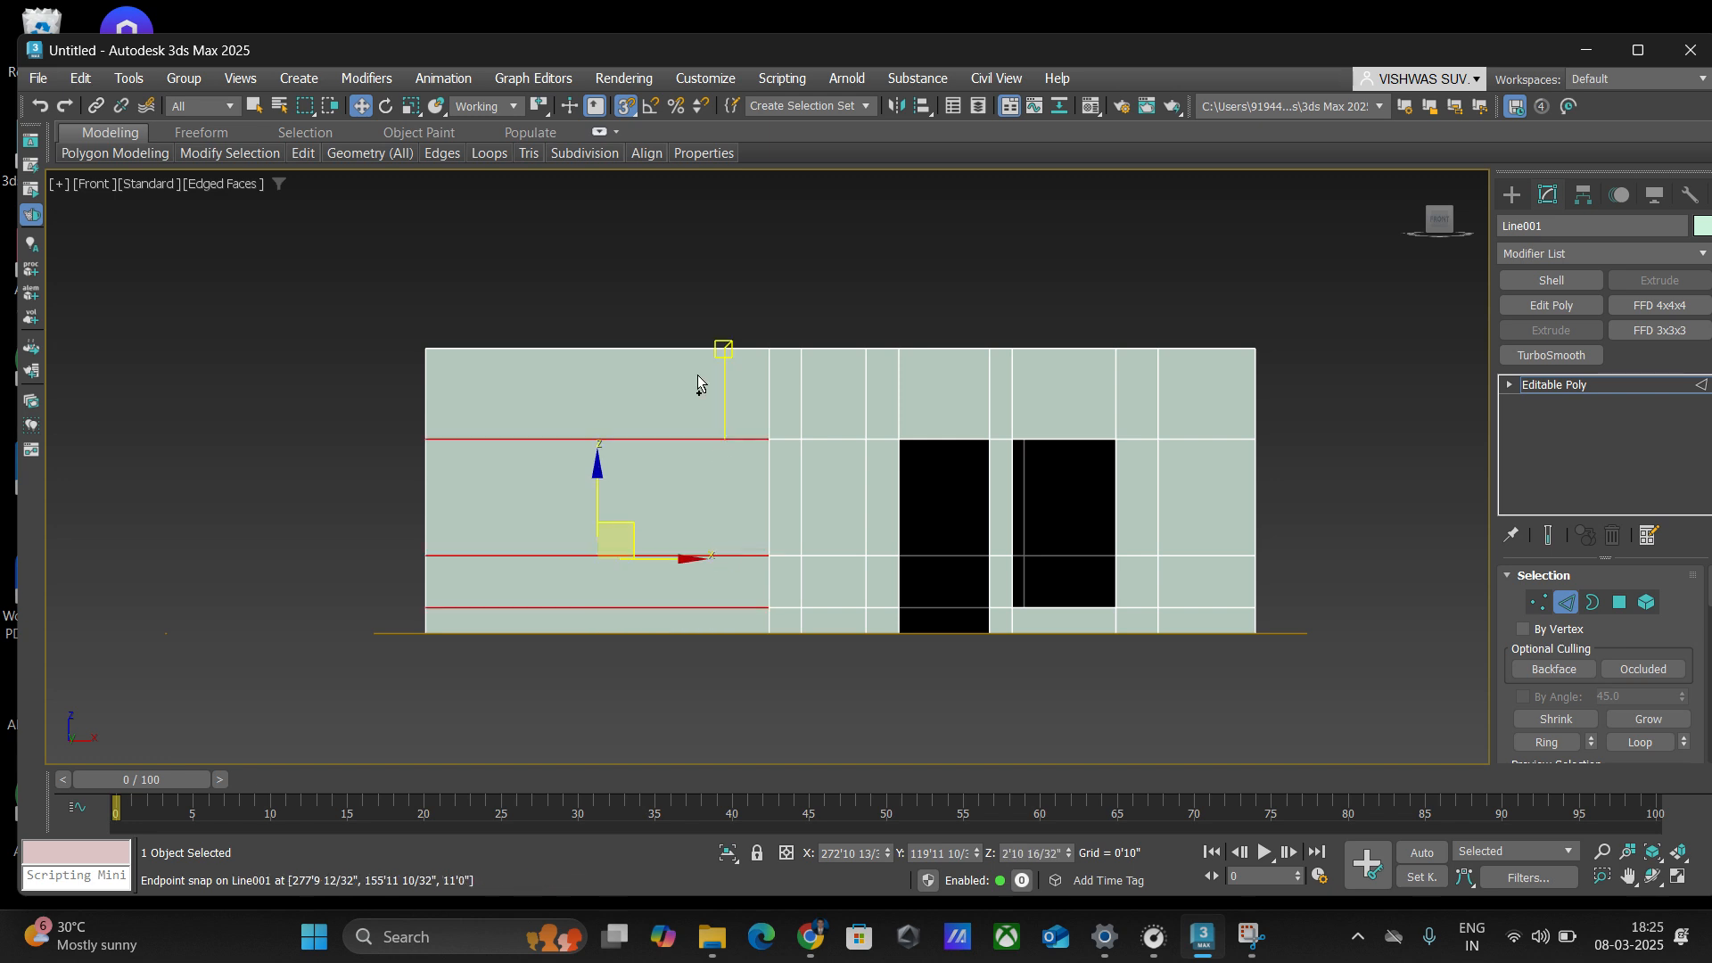
pyautogui.keyDown('ctrl'); pyautogui.click(686, 349); pyautogui.keyUp('ctrl')
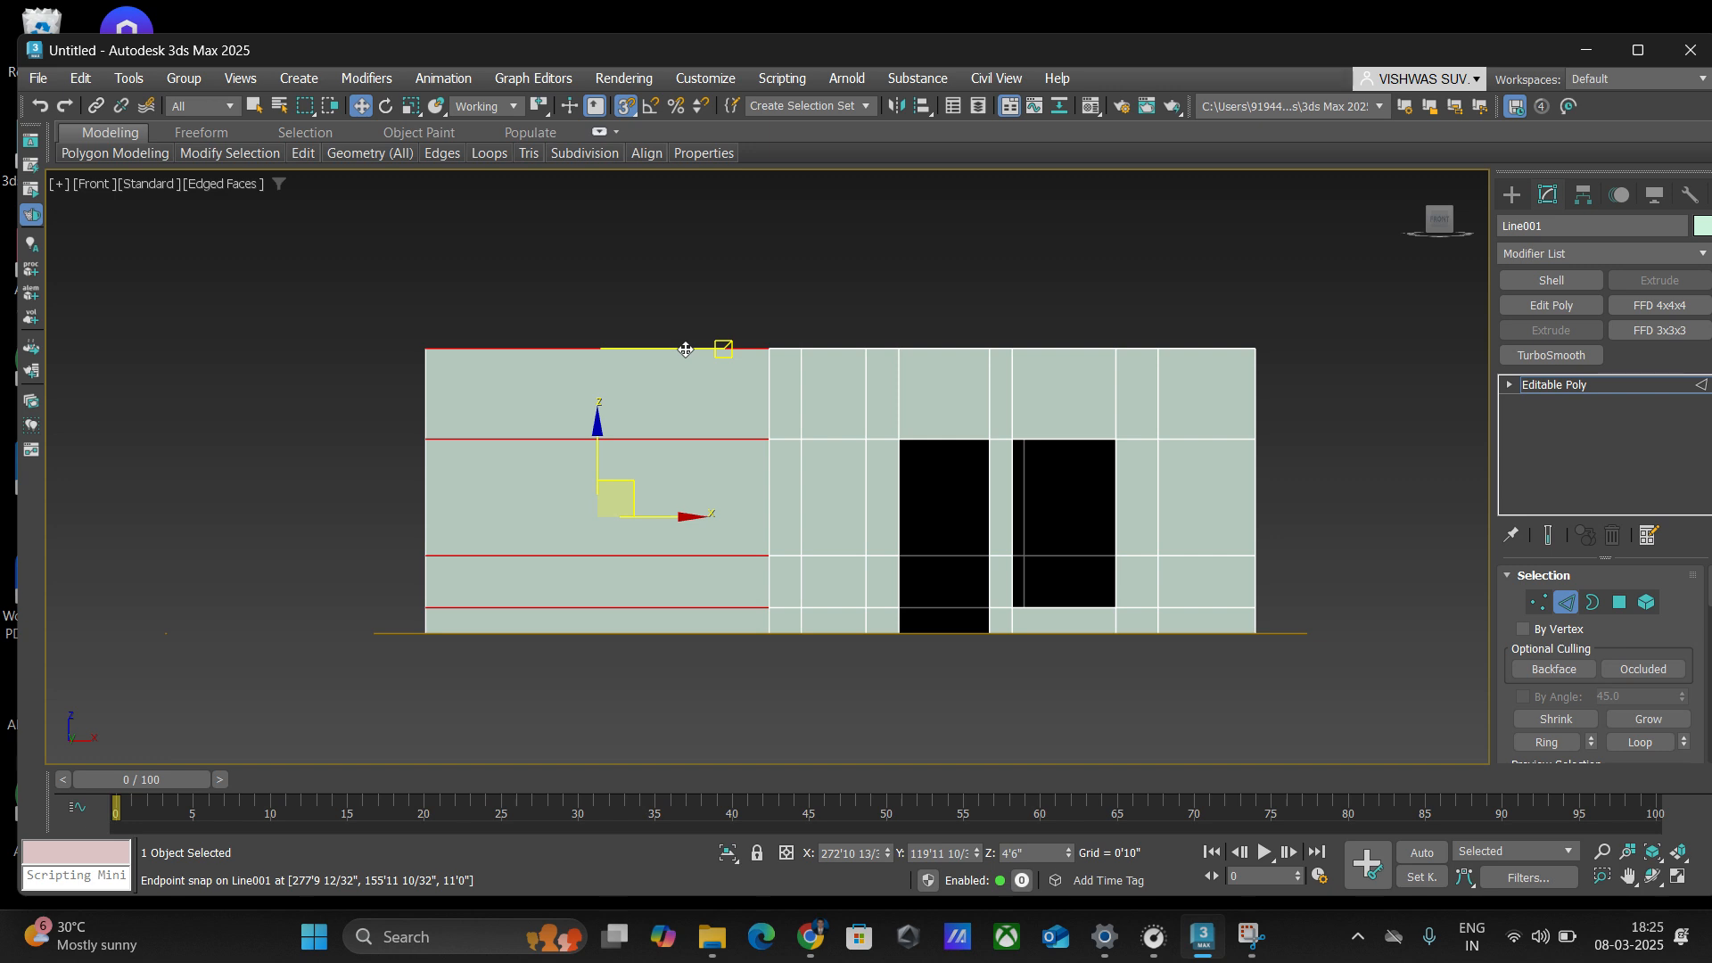
# - Connect the selected edges with 2 segments, pinch 7 and slide -19, lining the new edges up with the plan's kitchen window
pyautogui.rightClick(670, 390)
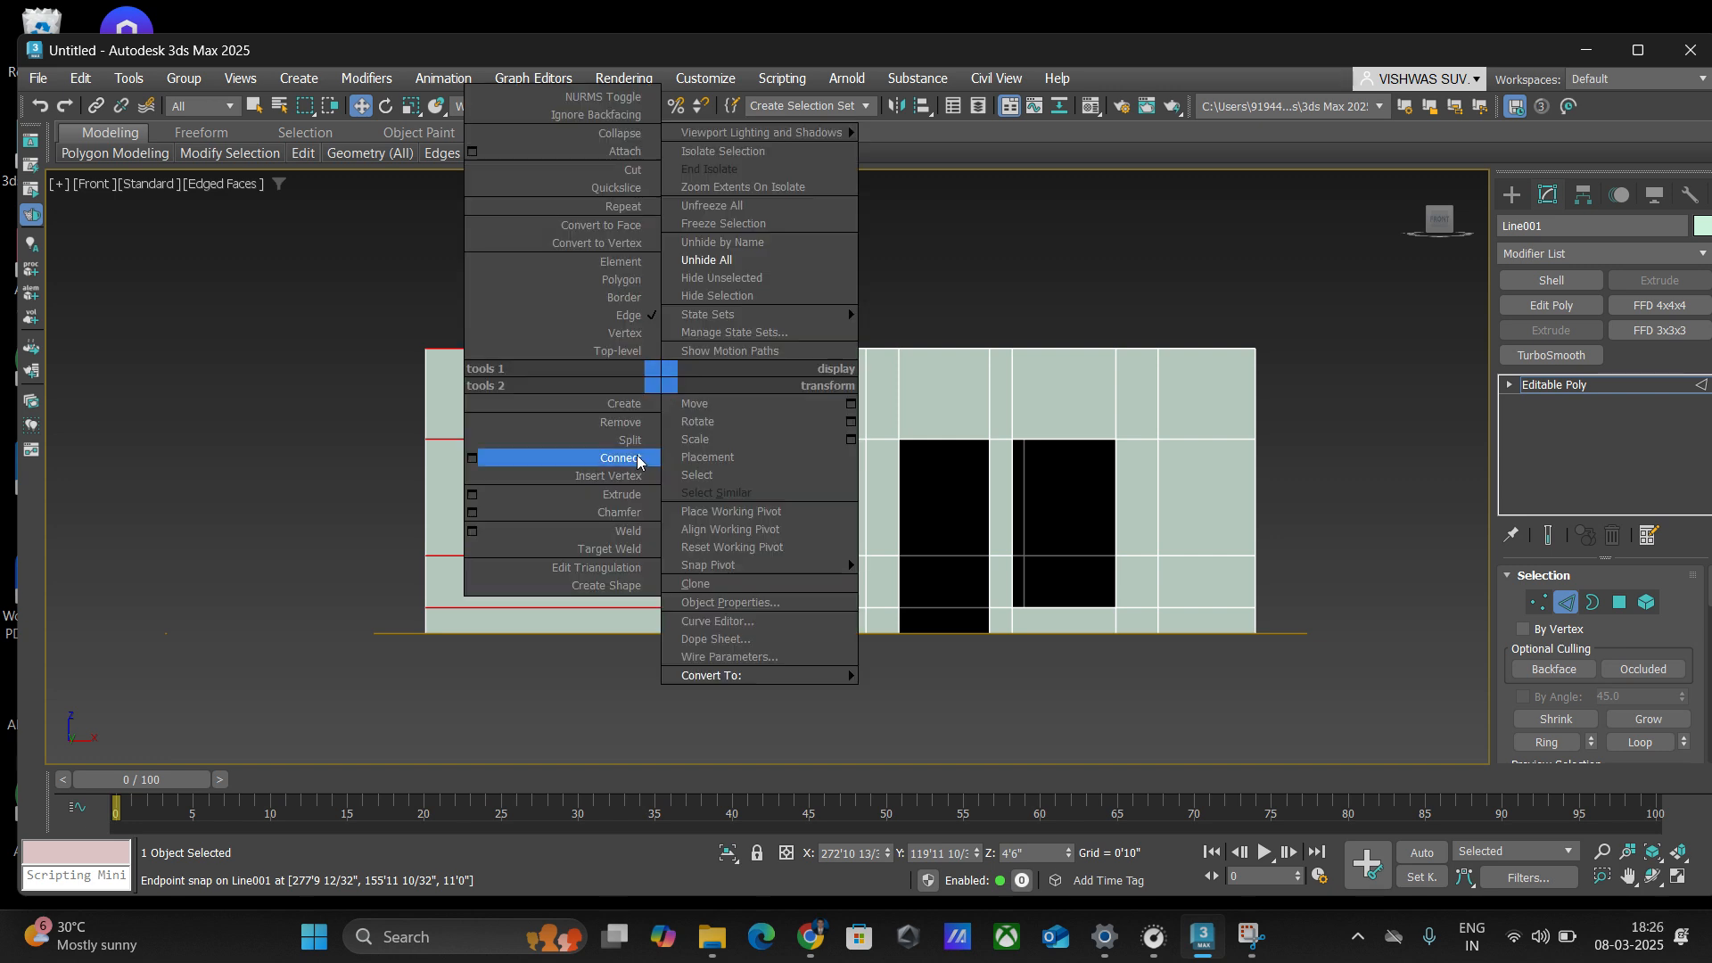
pyautogui.click(495, 464)
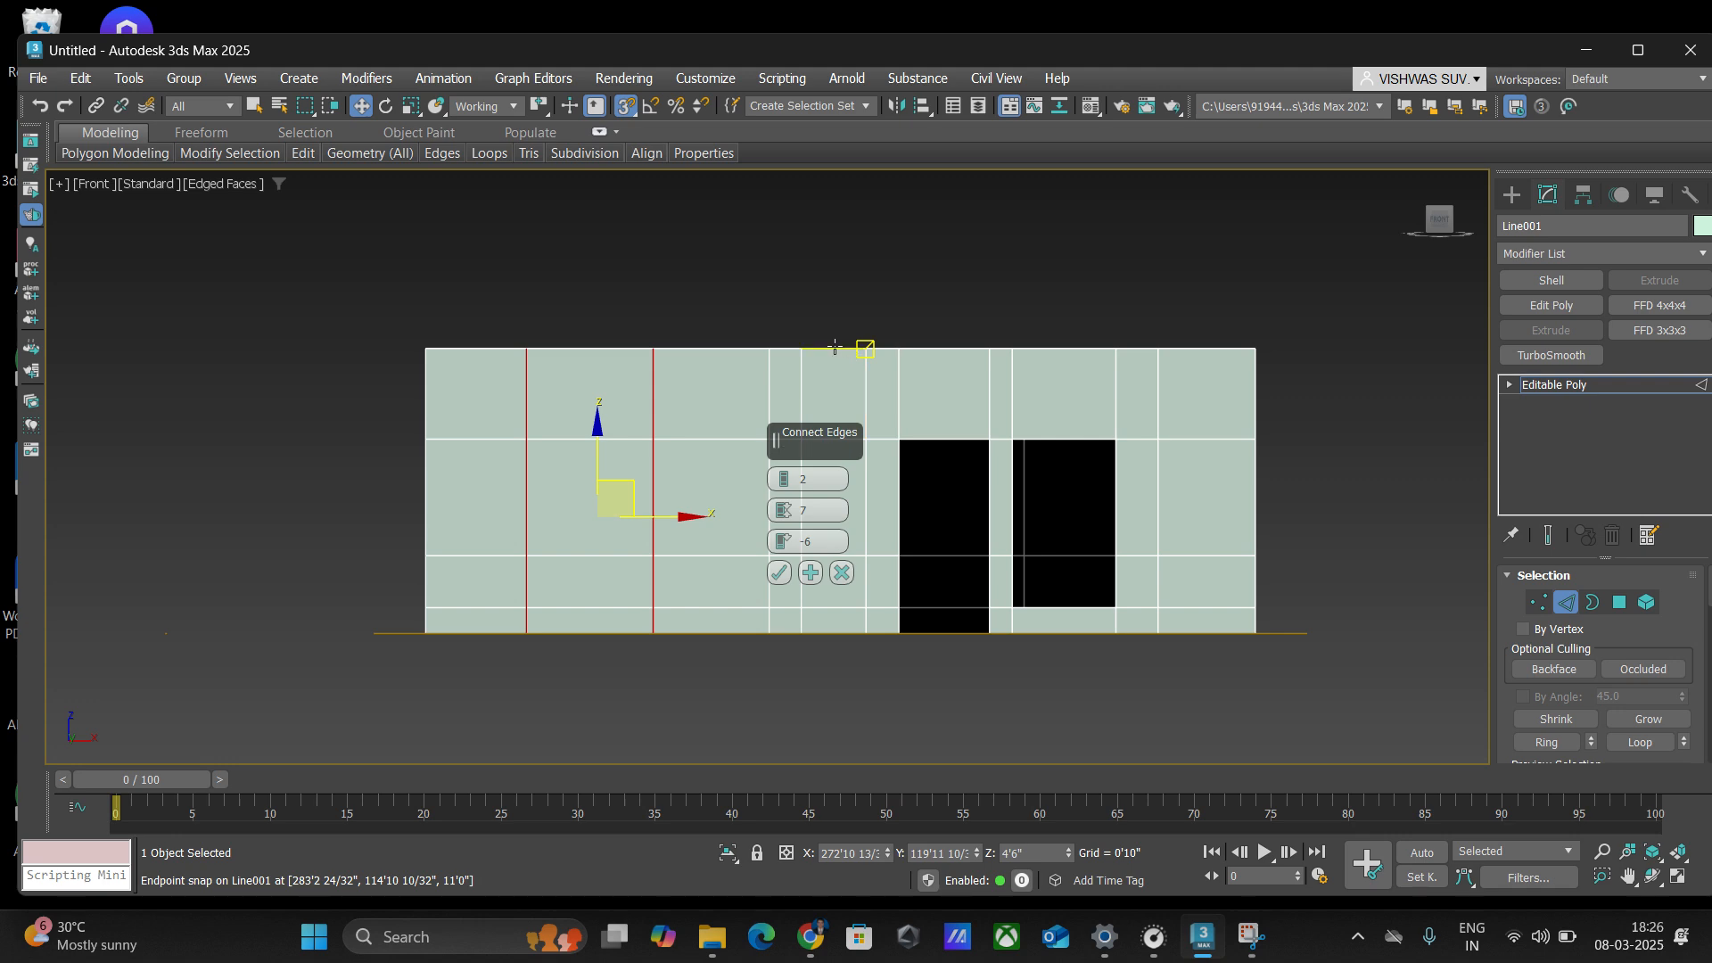
pyautogui.keyDown('alt'); pyautogui.moveTo(794, 280); pyautogui.dragTo(782, 463, button='middle'); pyautogui.keyUp('alt')
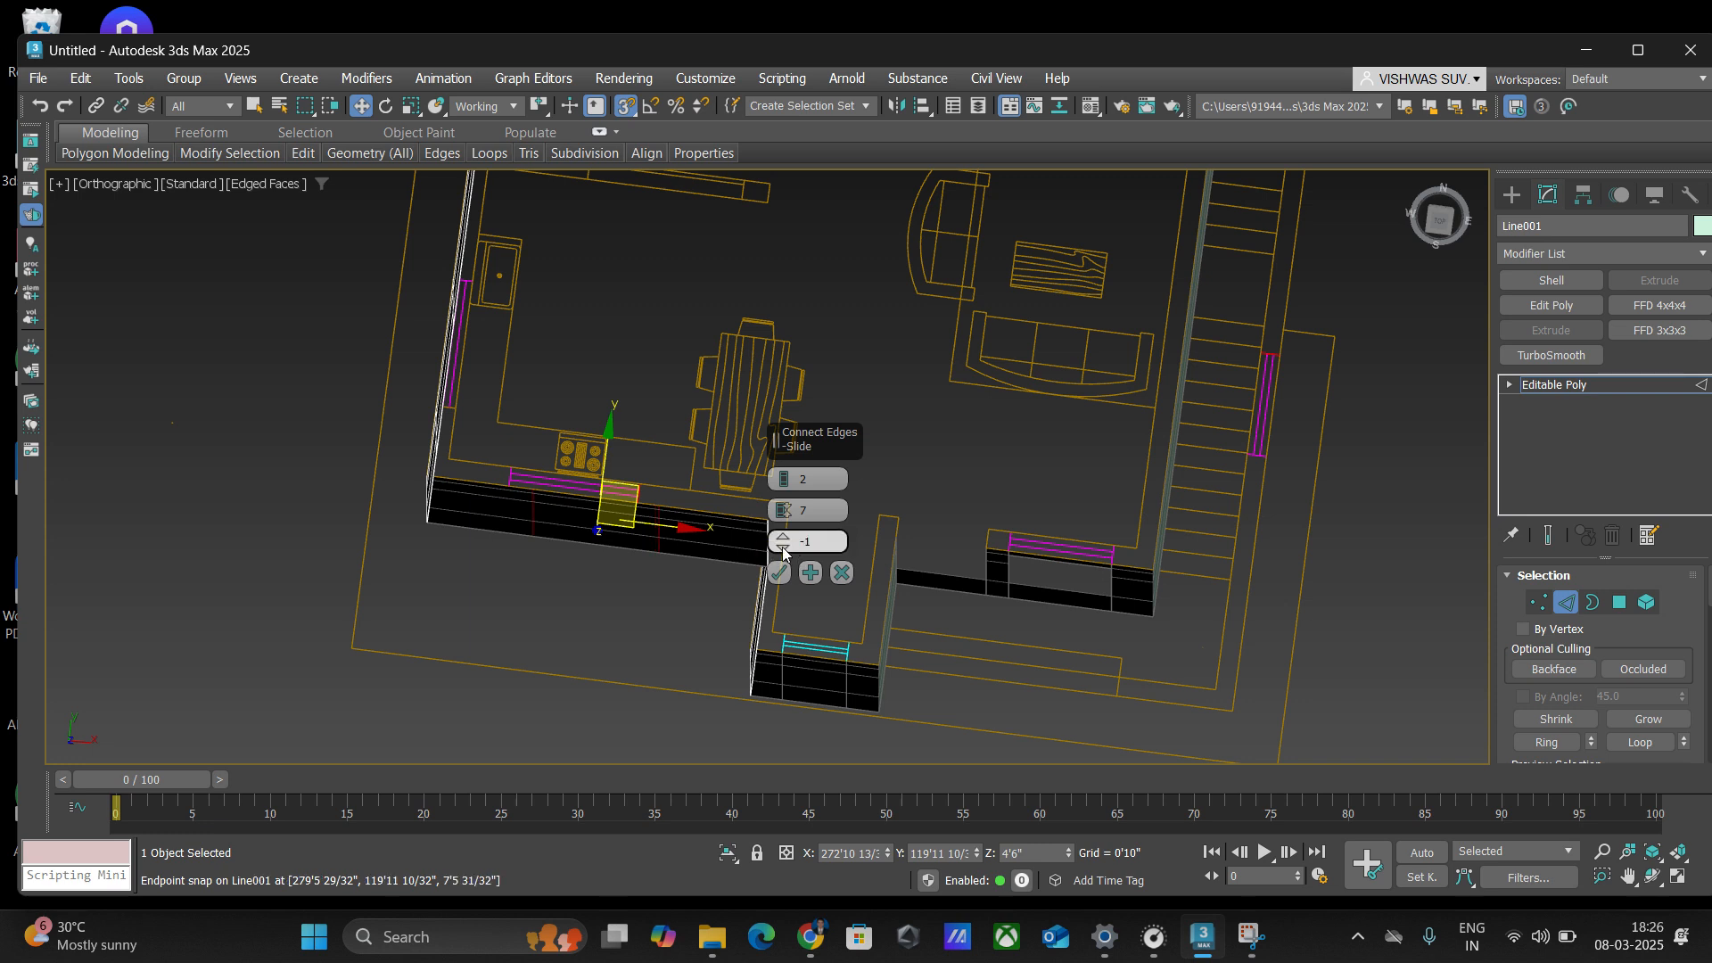
pyautogui.click(783, 548)
pyautogui.click(780, 546)
pyautogui.click(779, 546)
pyautogui.click(779, 545)
pyautogui.click(779, 545)
pyautogui.click(779, 546)
pyautogui.click(779, 546)
pyautogui.click(780, 546)
pyautogui.click(780, 546)
pyautogui.click(778, 573)
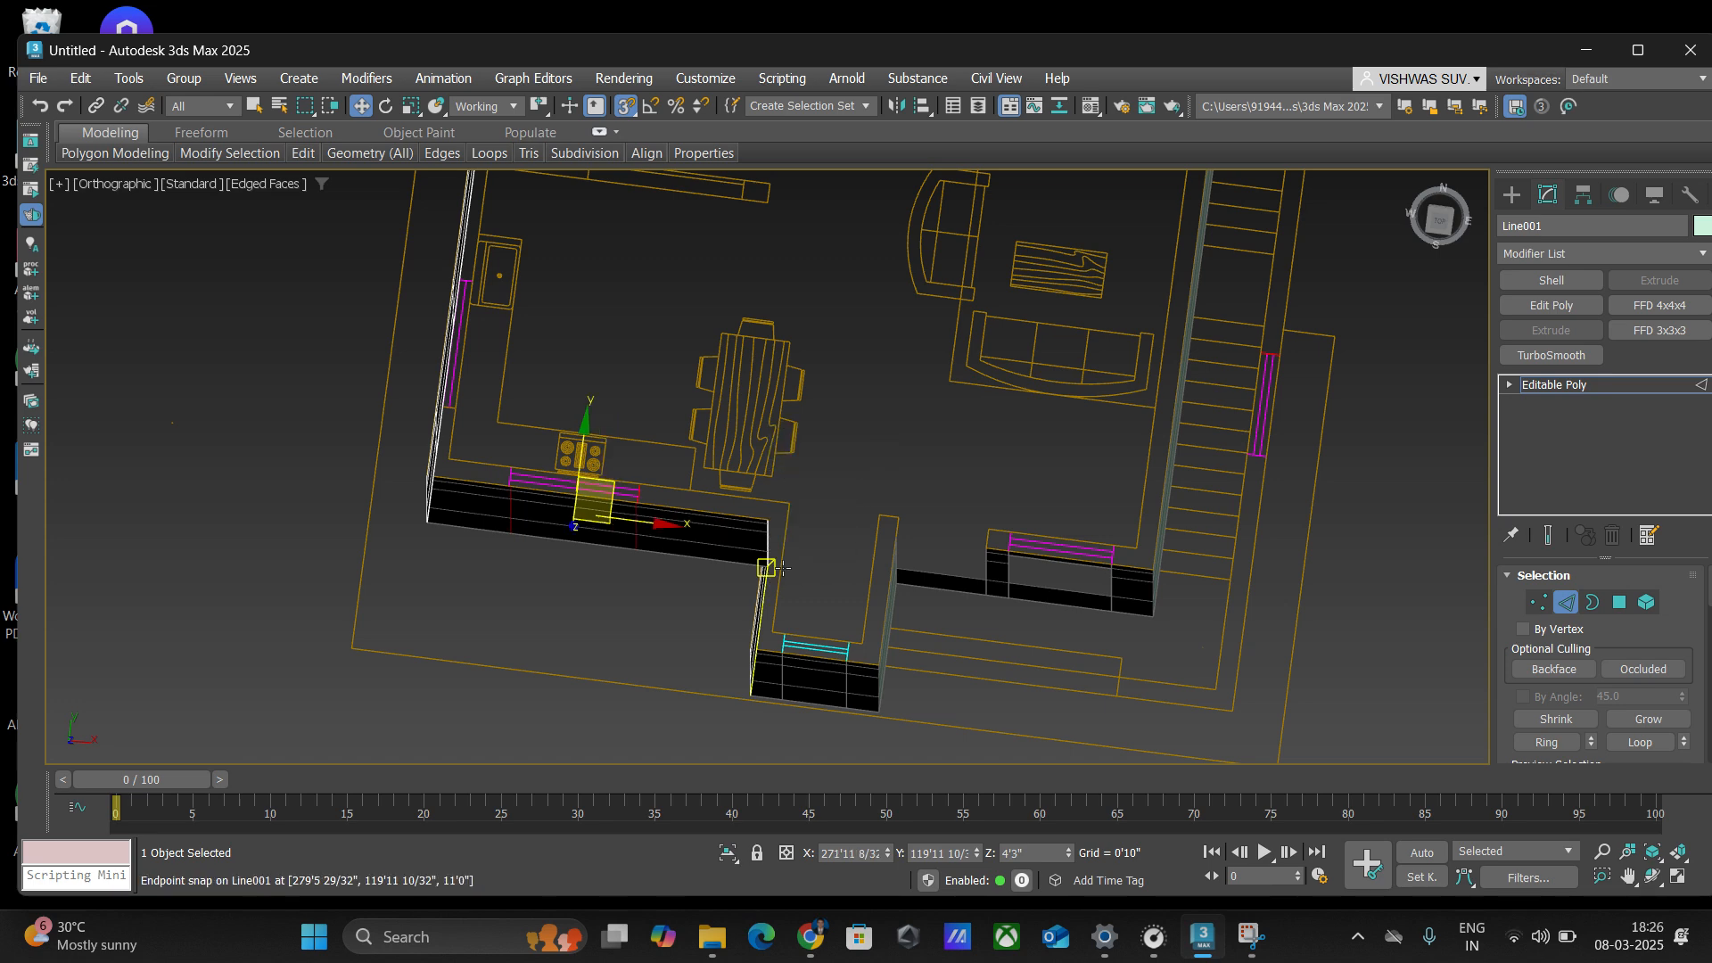
# - Examine how the new vertical edges line up with the window drawn on the floor plan beside the stove
pyautogui.scroll(4, 882, 482)
pyautogui.press('super')
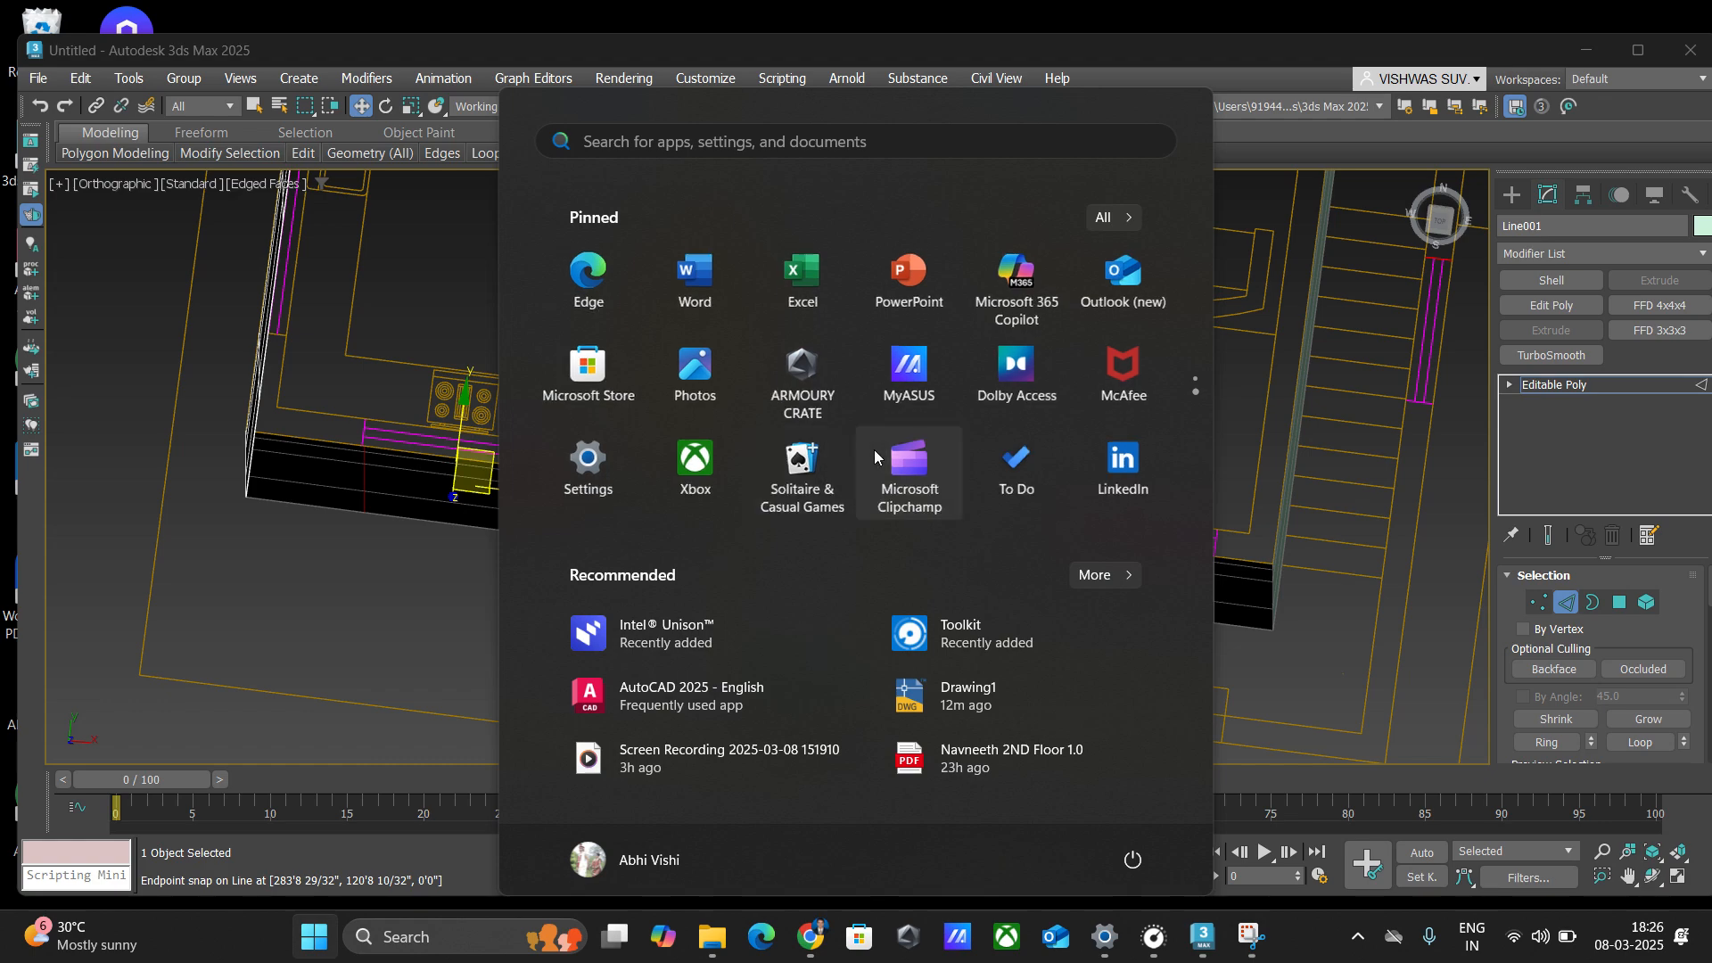
pyautogui.click(417, 632)
pyautogui.moveTo(418, 633); pyautogui.dragTo(466, 507, button='middle')
pyautogui.scroll(2, 472, 580)
pyautogui.press('super')
pyautogui.click(216, 555)
pyautogui.scroll(2, 462, 505)
pyautogui.scroll(-5, 457, 495)
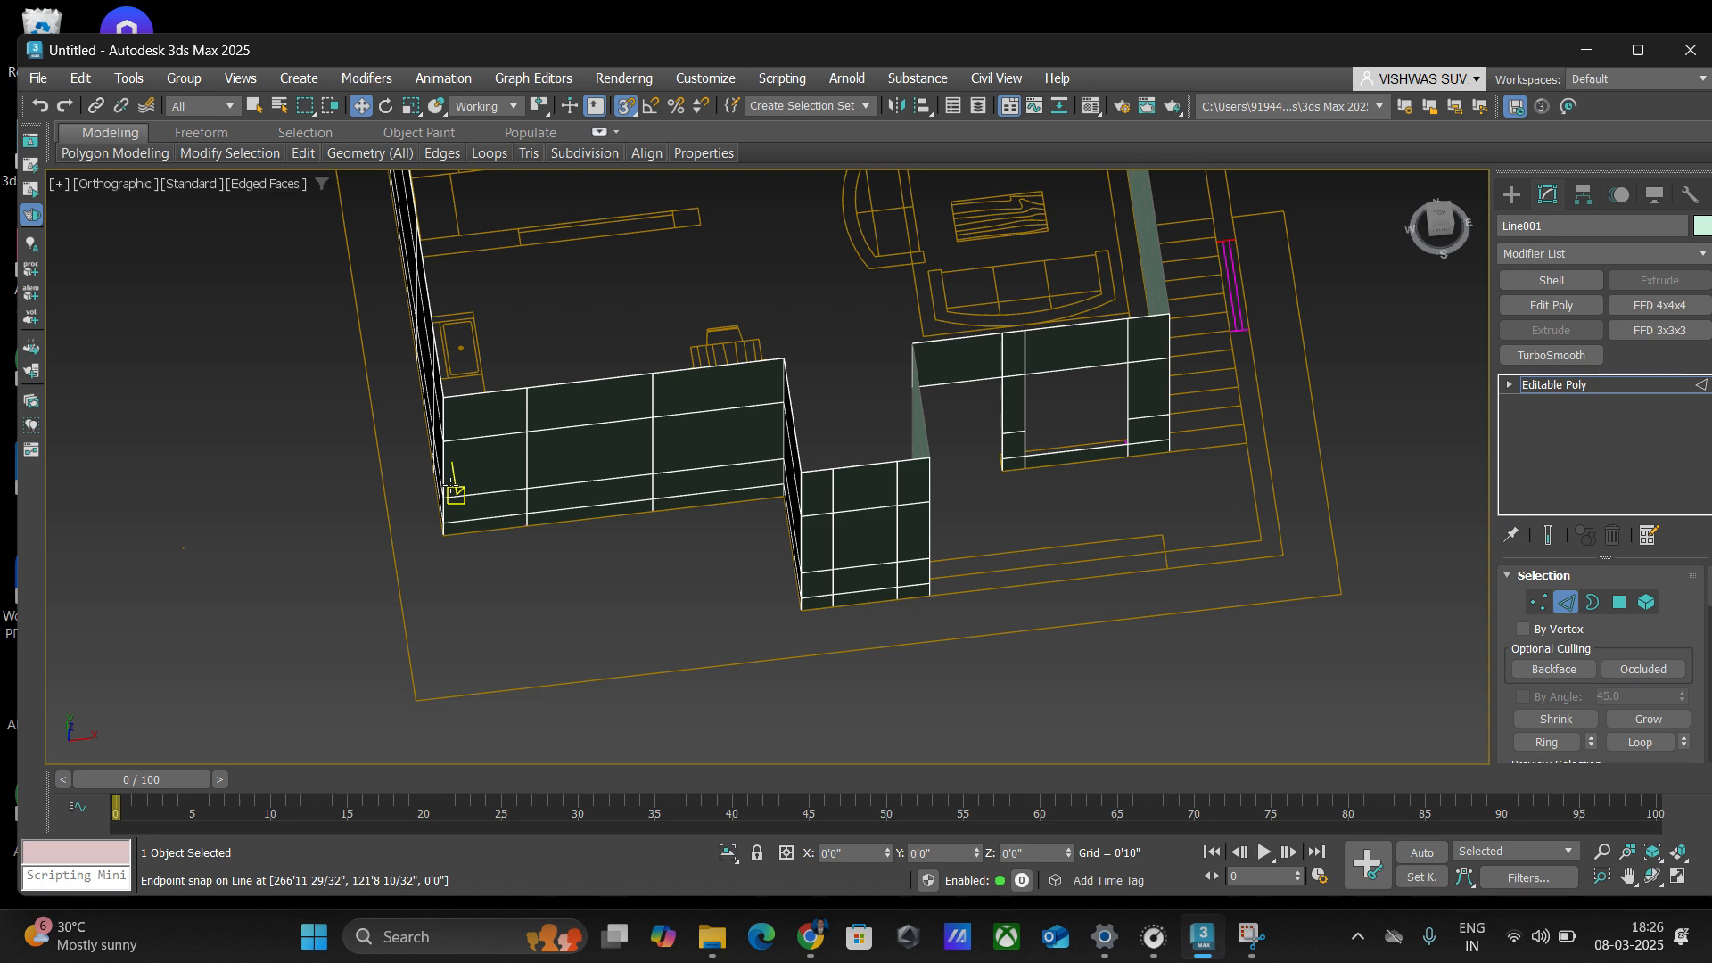
# - In the Perspective view, delete the polygon between the new vertical edges to open the kitchen window in the front wall
pyautogui.press('p')
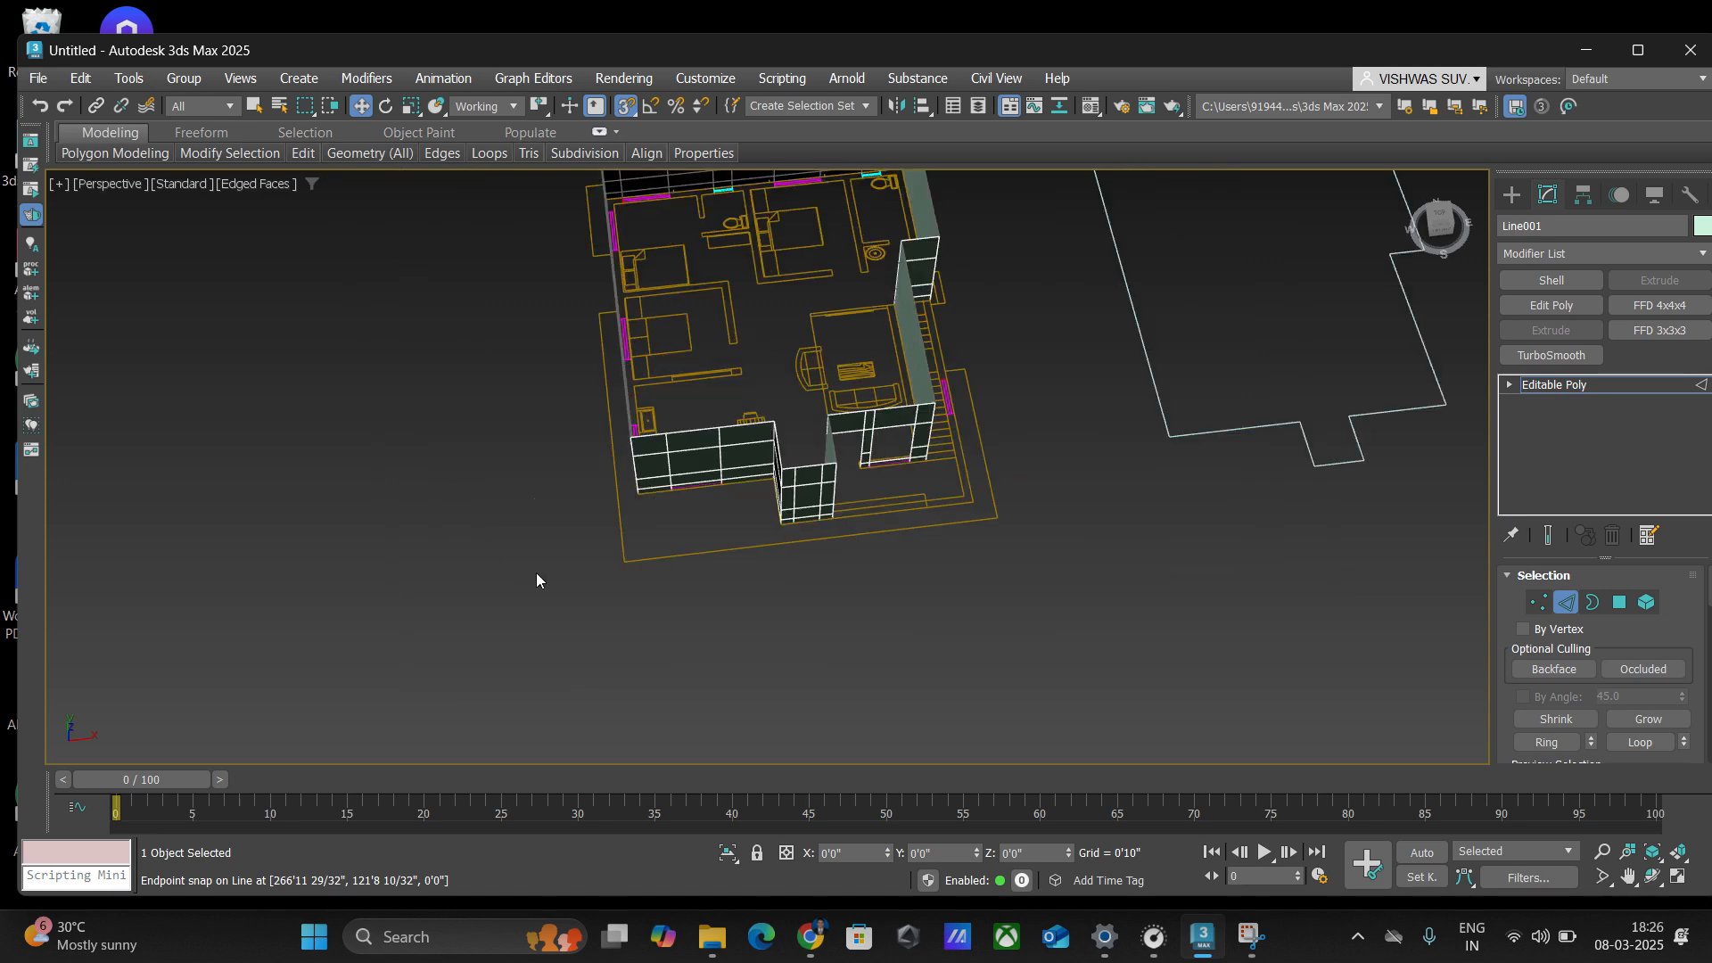
pyautogui.keyDown('alt'); pyautogui.moveTo(537, 578); pyautogui.dragTo(524, 520, button='middle'); pyautogui.keyUp('alt')
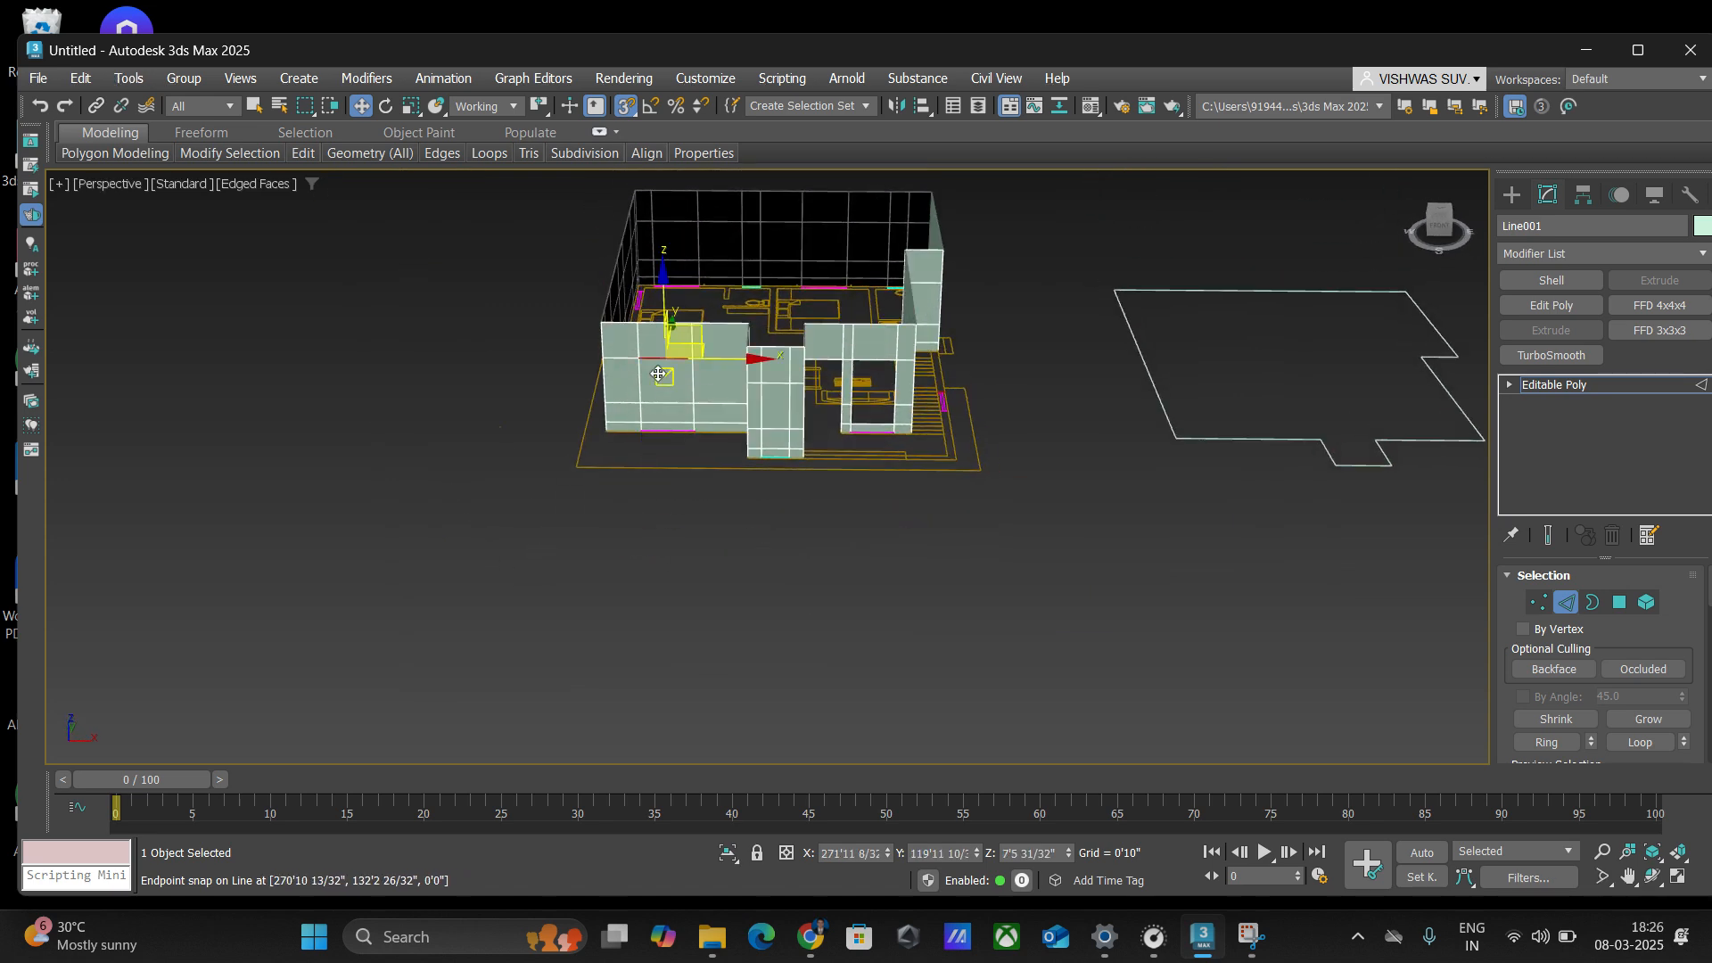
pyautogui.click(1620, 605)
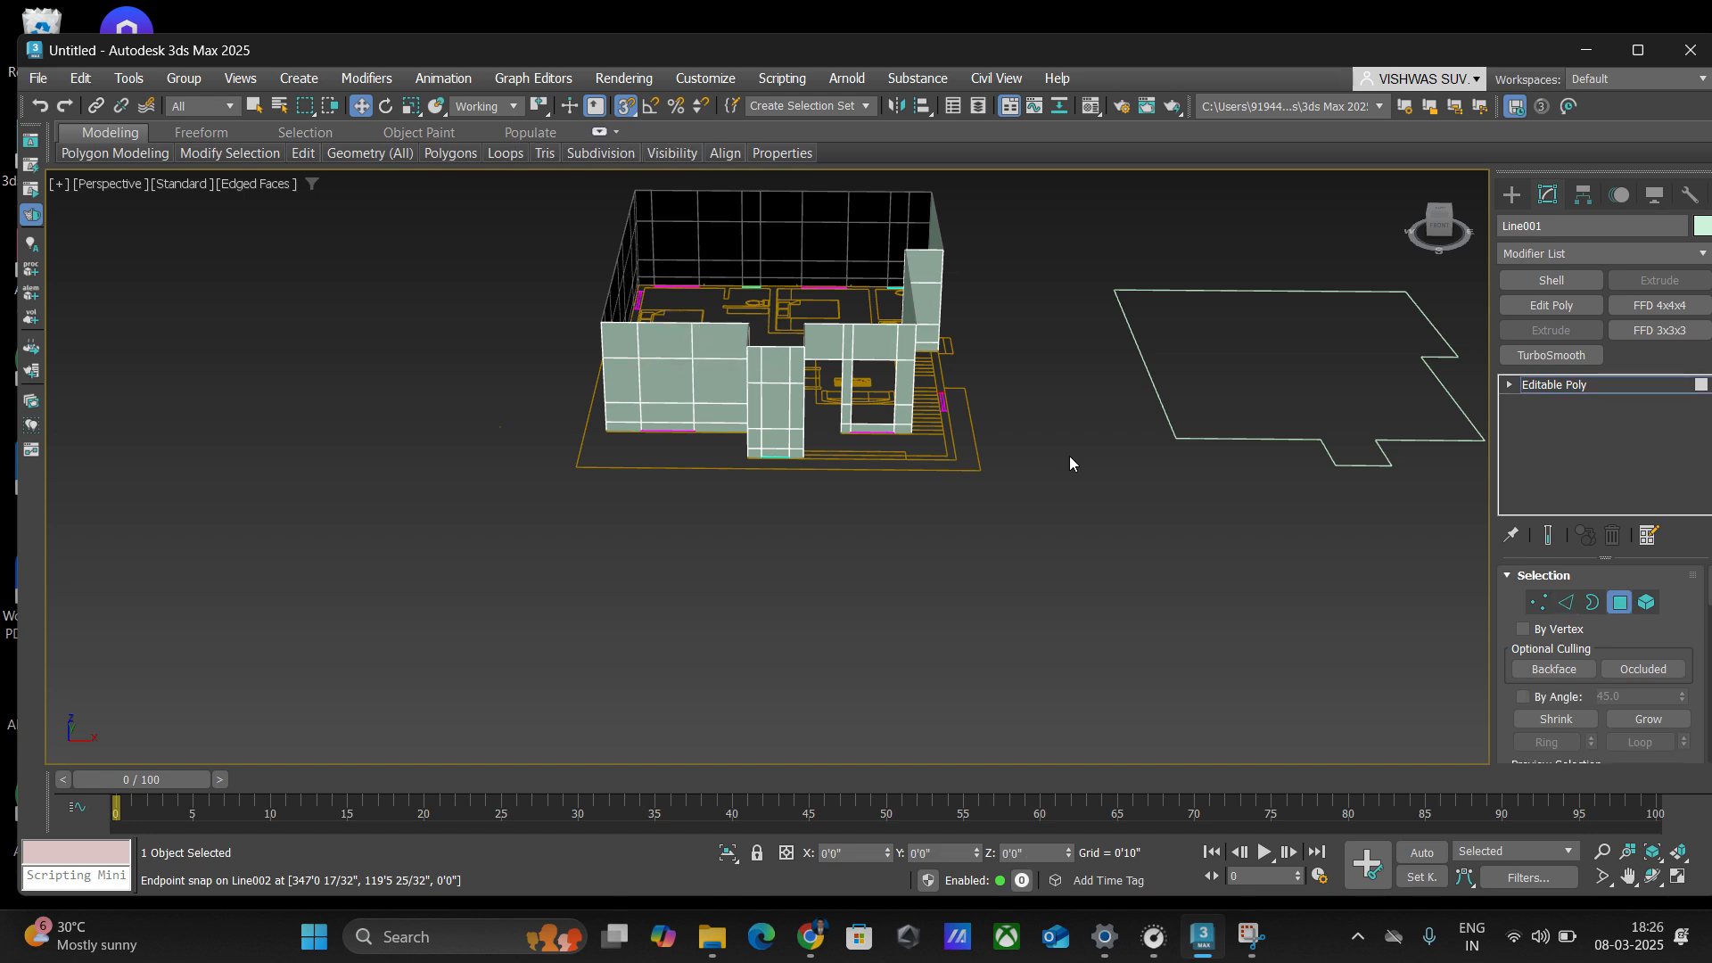
pyautogui.click(669, 376)
pyautogui.press('Delete')
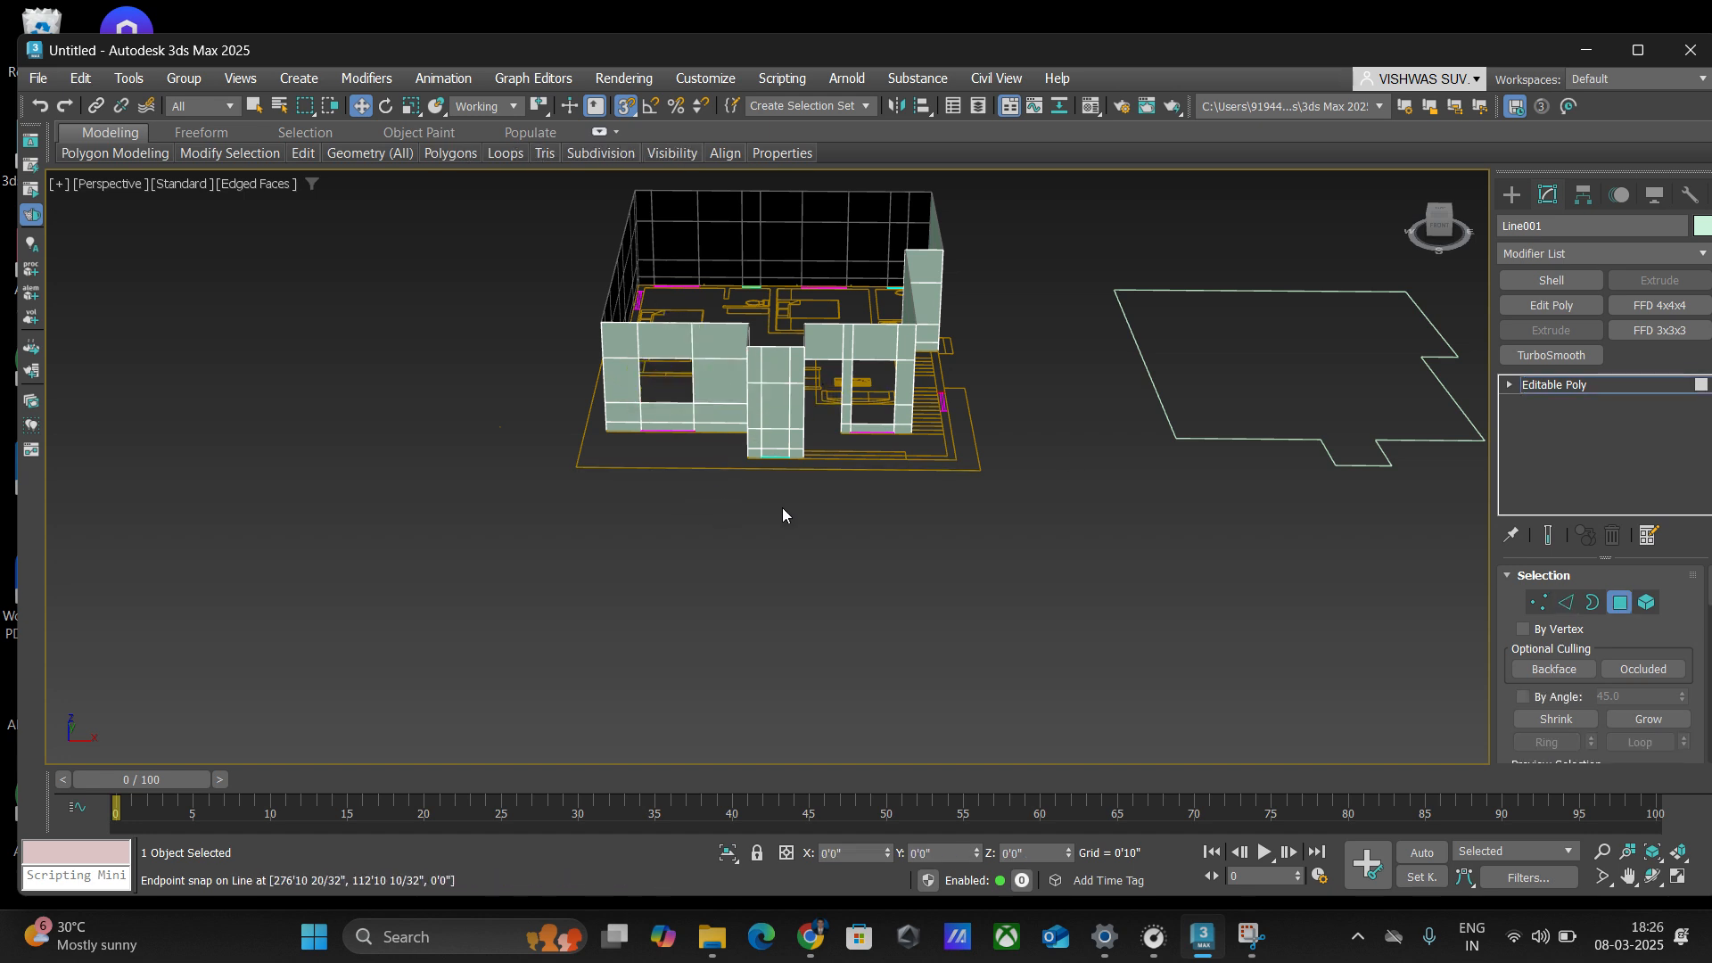
pyautogui.scroll(6, 874, 417)
pyautogui.scroll(-6, 932, 444)
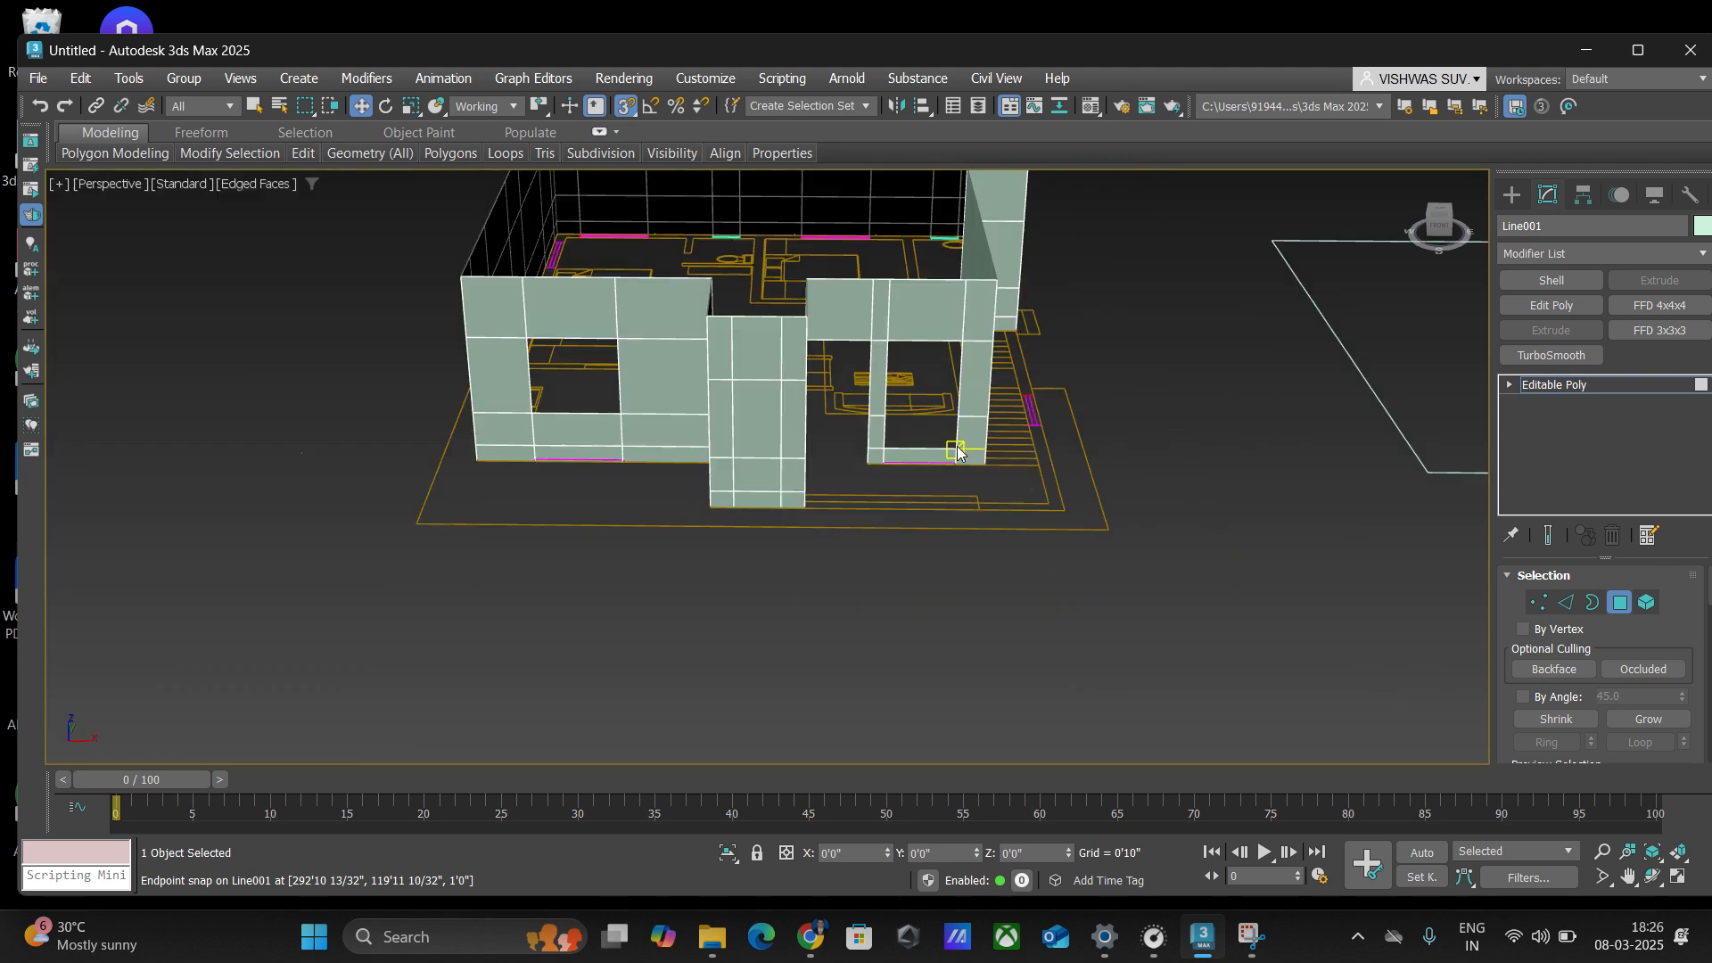
pyautogui.scroll(4, 756, 399)
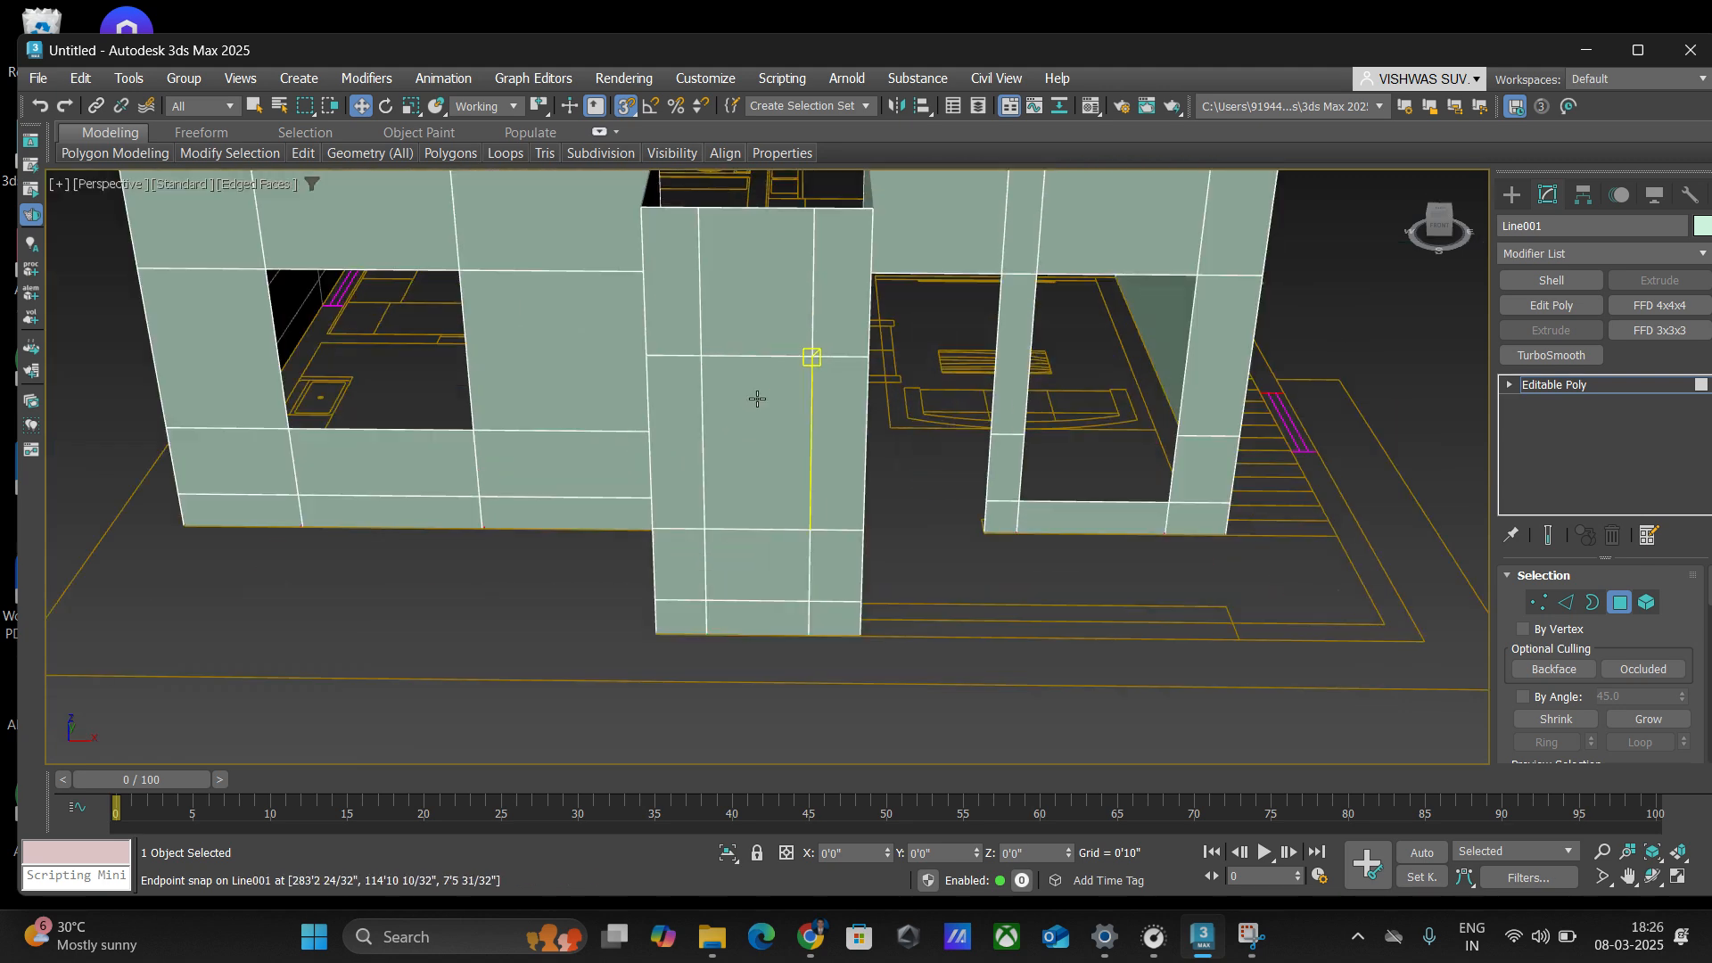
pyautogui.click(1567, 603)
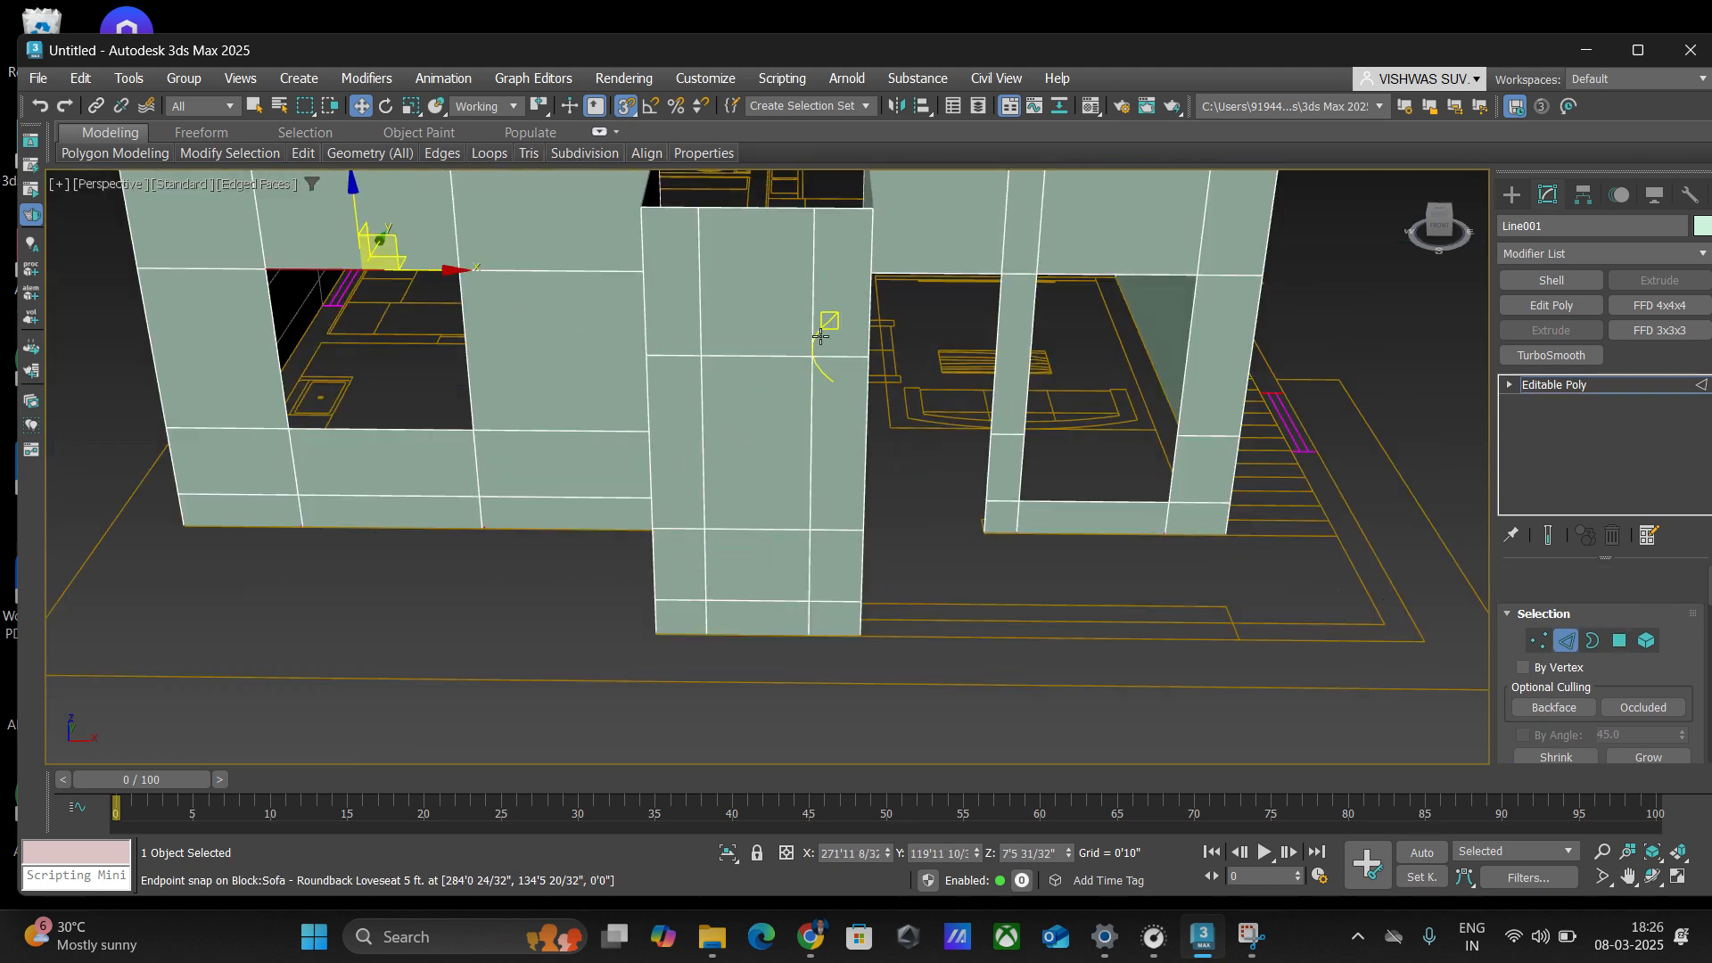
pyautogui.click(703, 355)
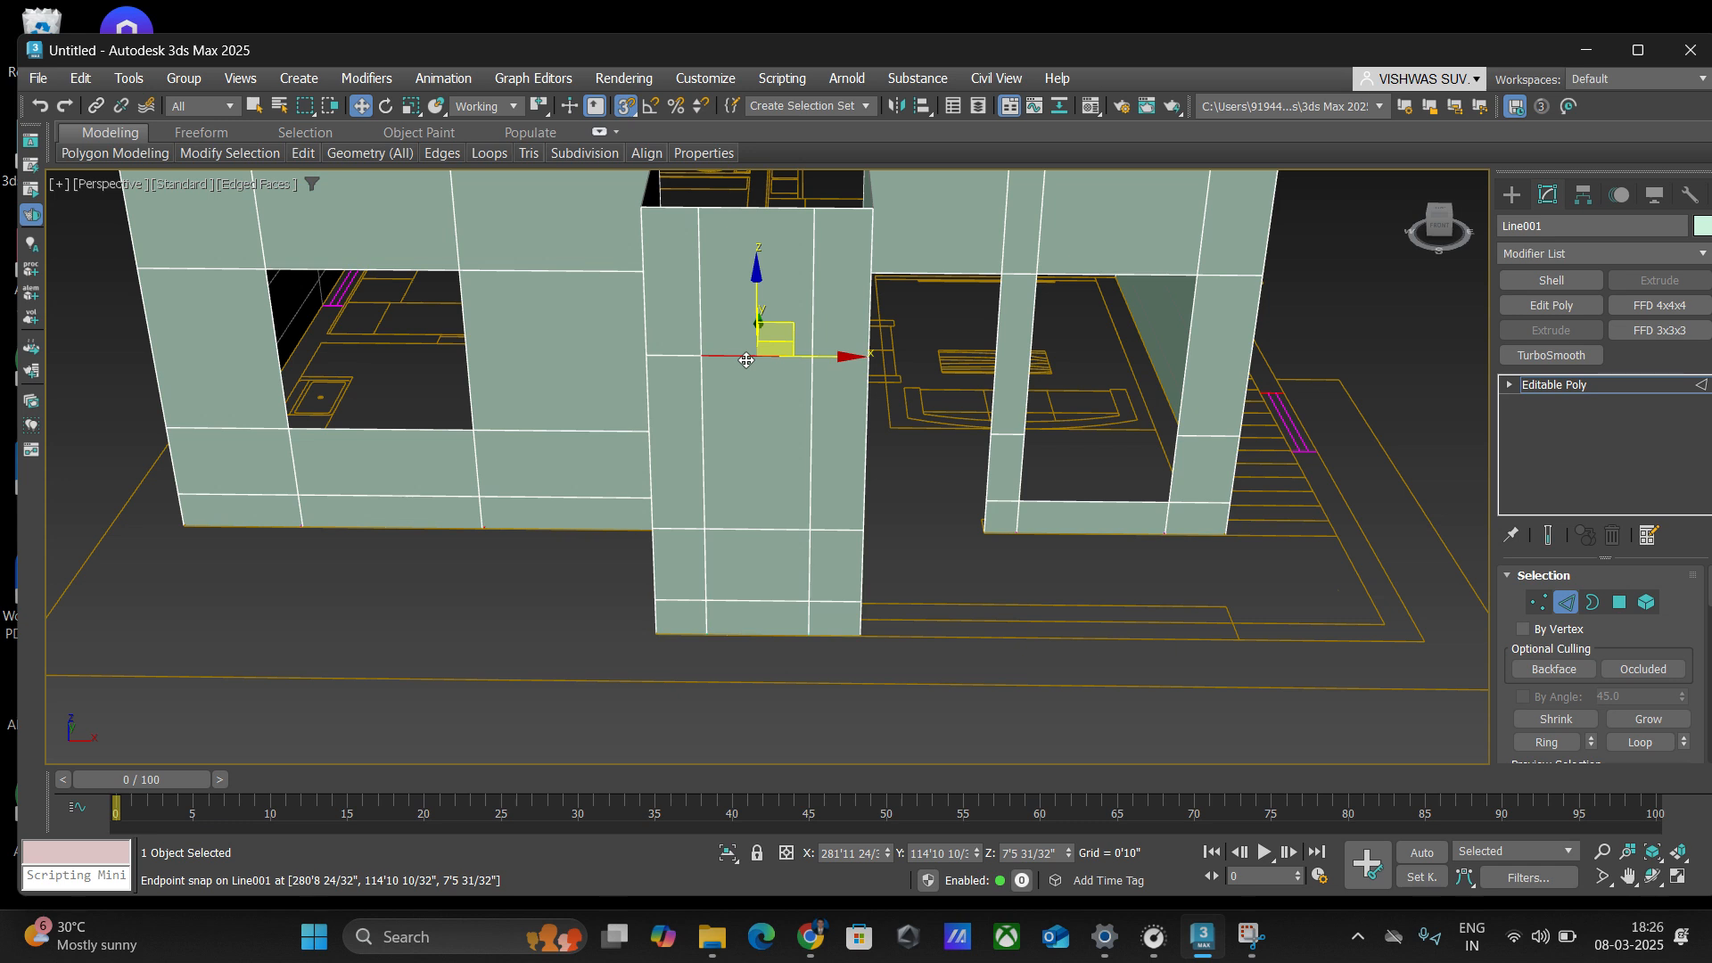
pyautogui.keyDown('ctrl'); pyautogui.click(751, 528); pyautogui.keyUp('ctrl')
pyautogui.rightClick(750, 528)
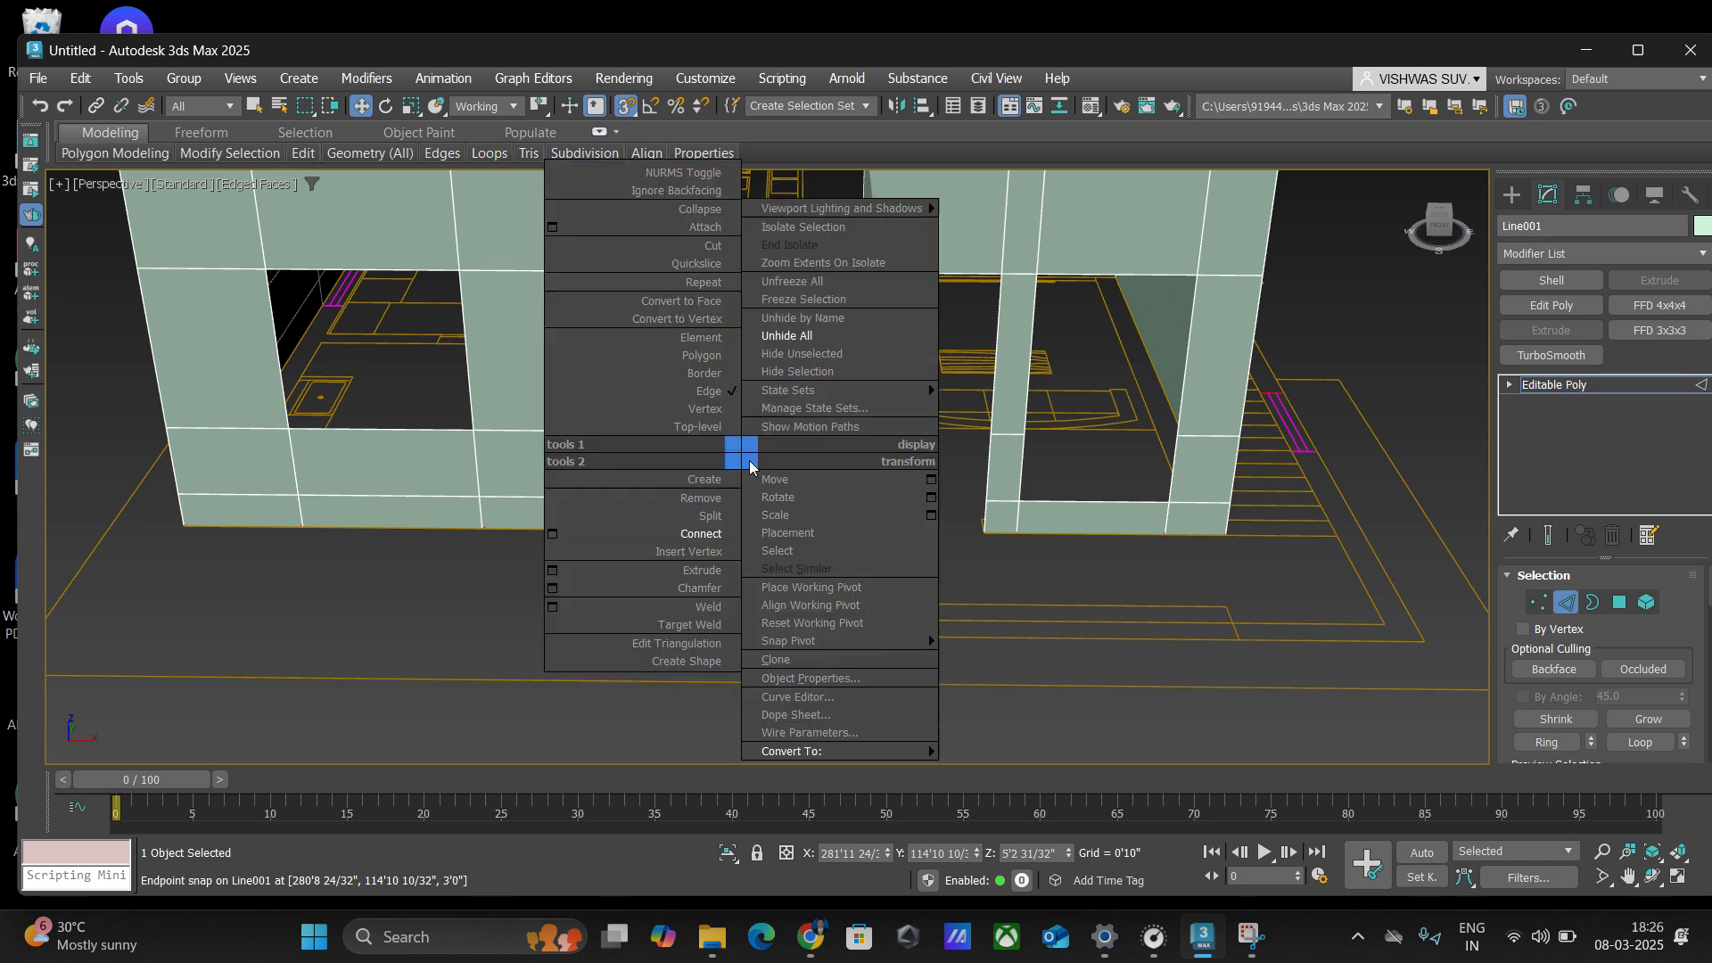
pyautogui.click(552, 534)
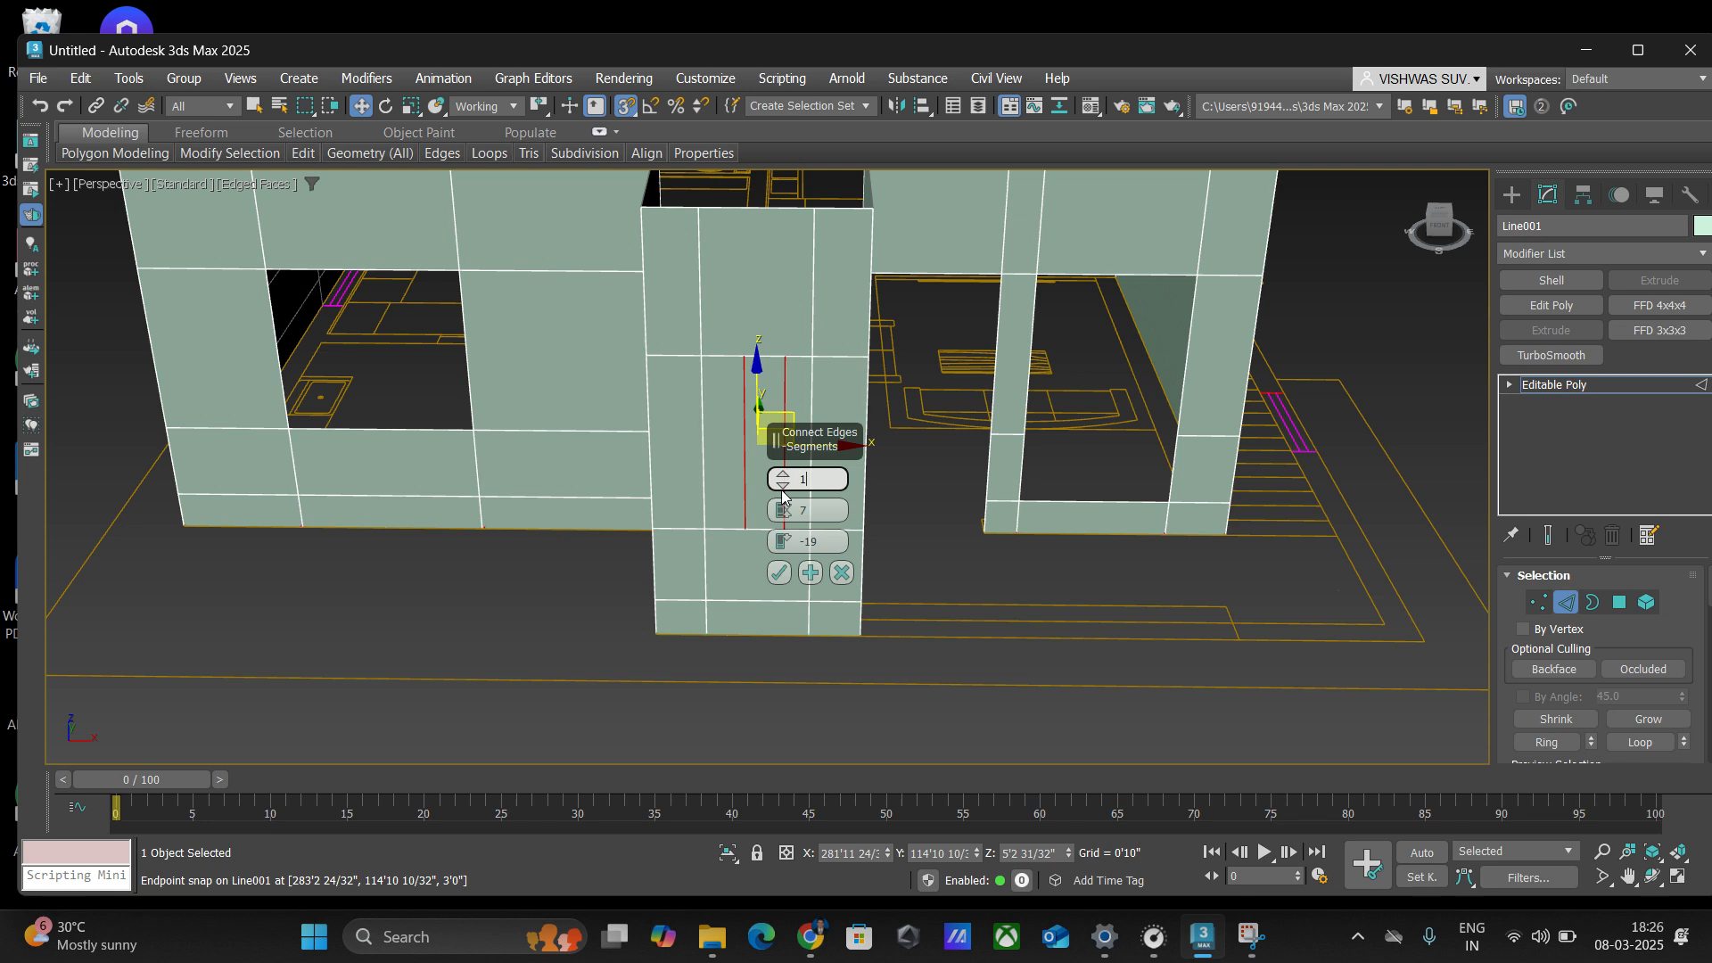
pyautogui.press('Return')
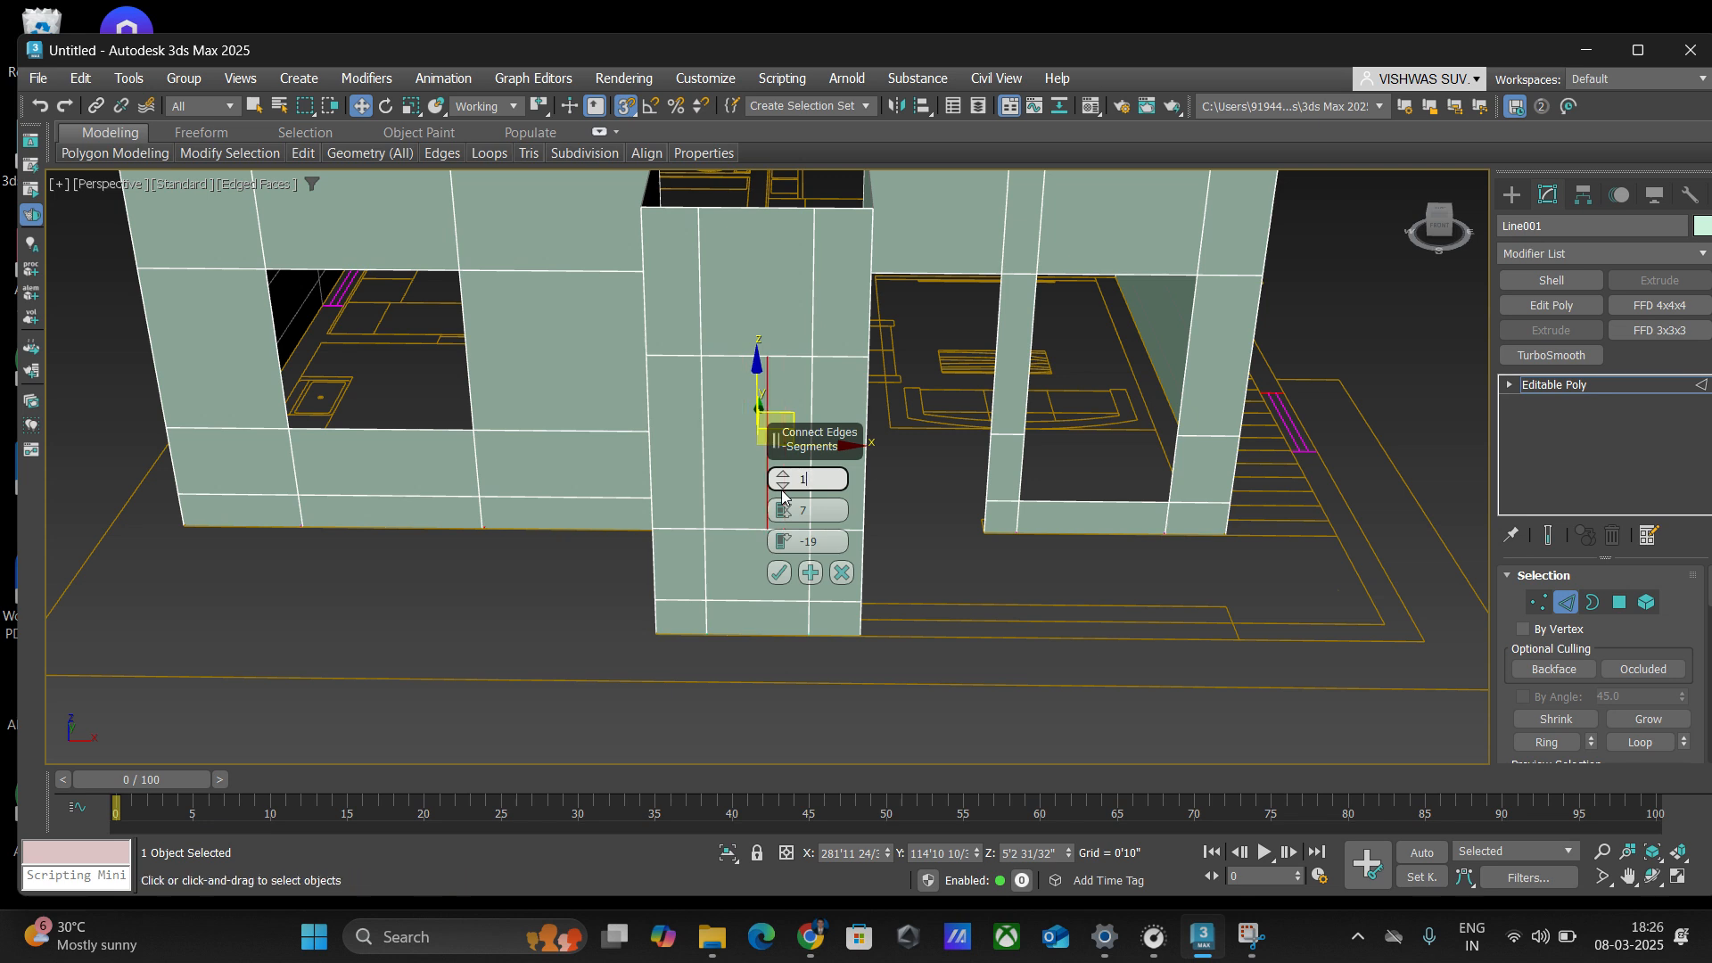
pyautogui.click(842, 572)
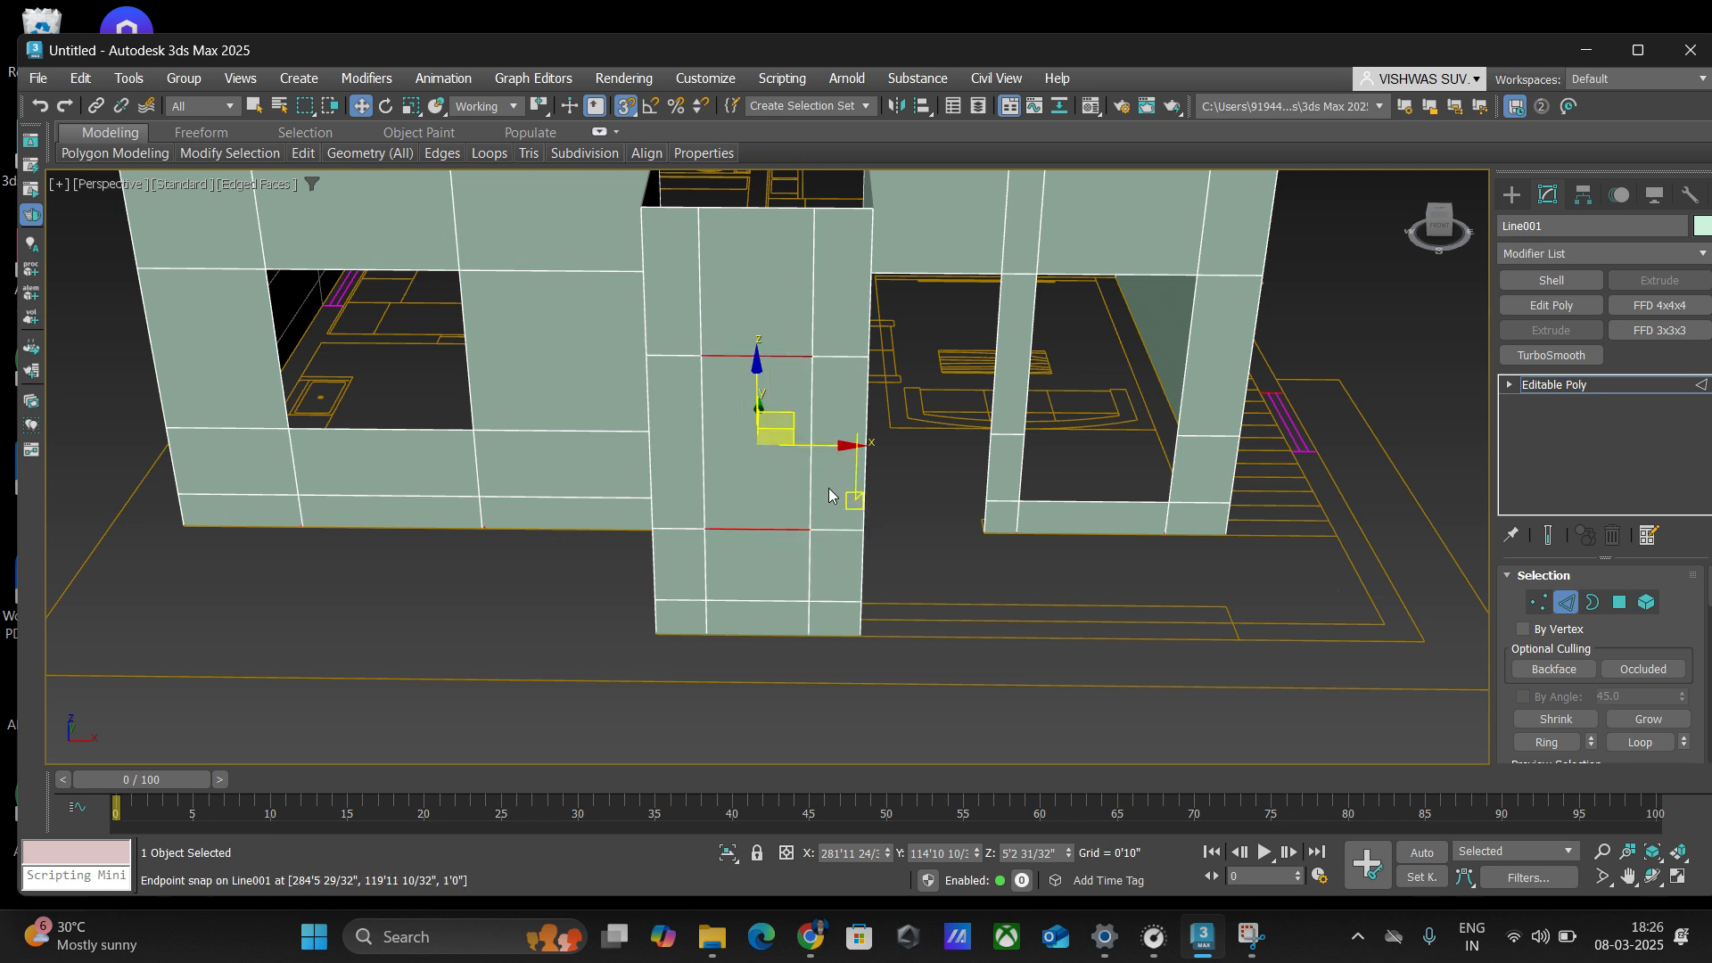
# - Connect the two vertical edges of the projecting front wall's narrow middle panel with 1 segment, pinch 7 and slide -19
pyautogui.click(711, 470)
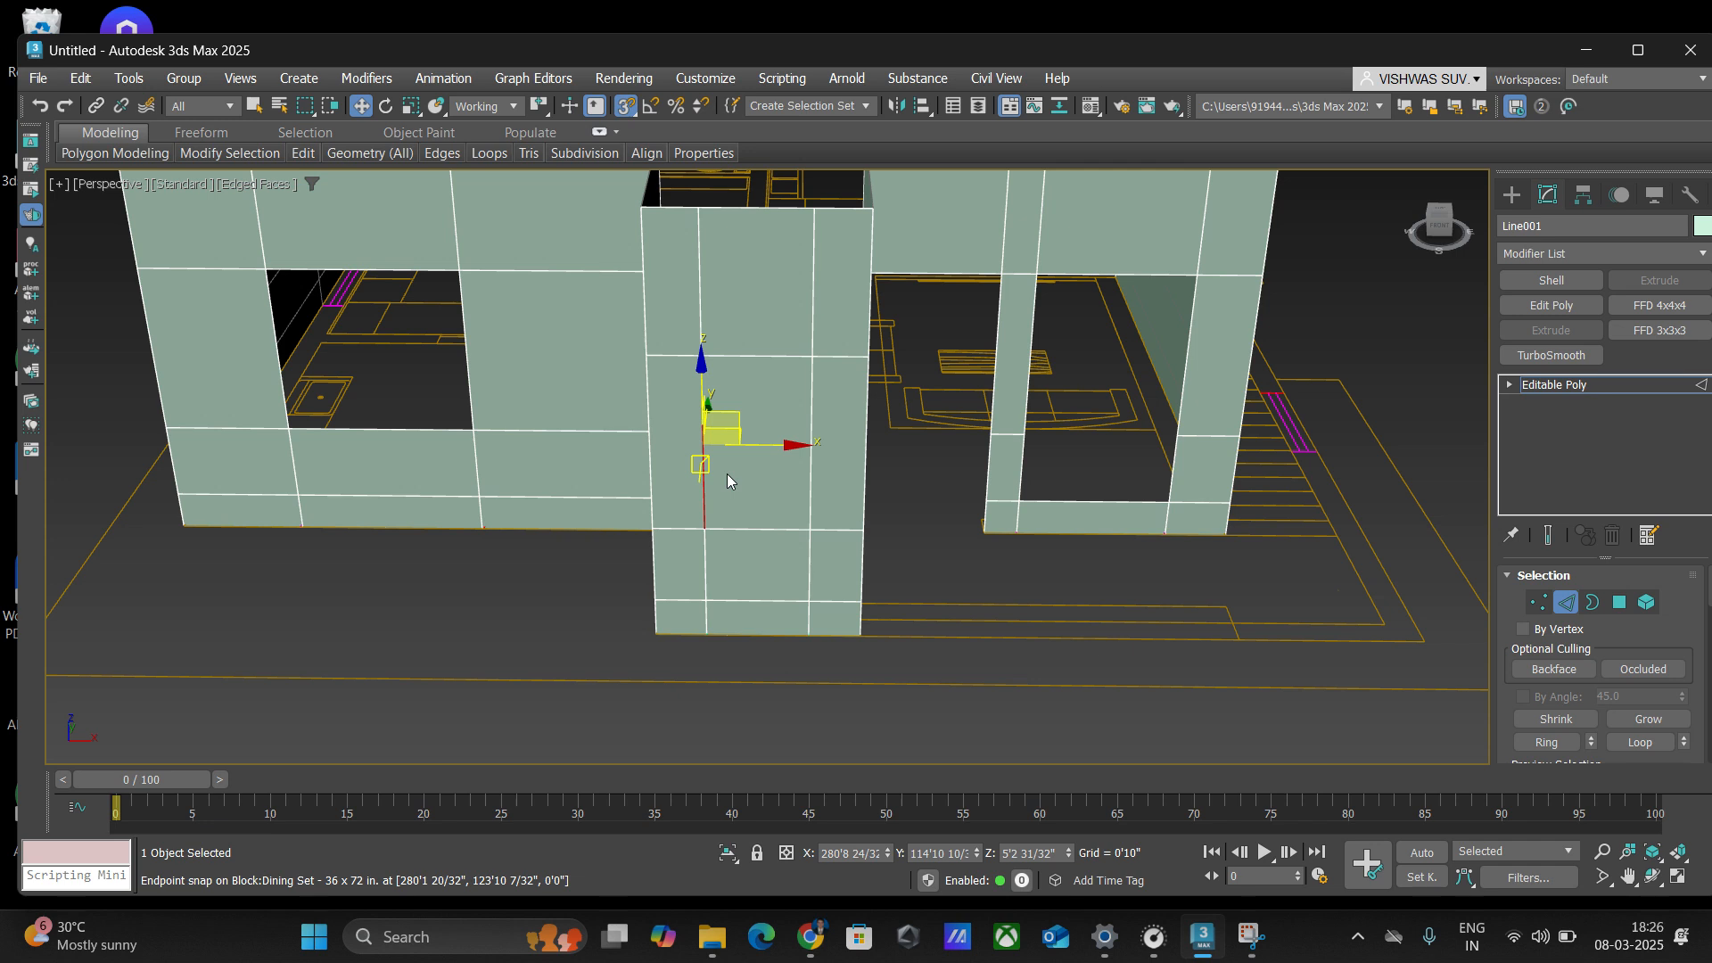
pyautogui.keyDown('ctrl'); pyautogui.click(808, 473); pyautogui.keyUp('ctrl')
pyautogui.rightClick(749, 475)
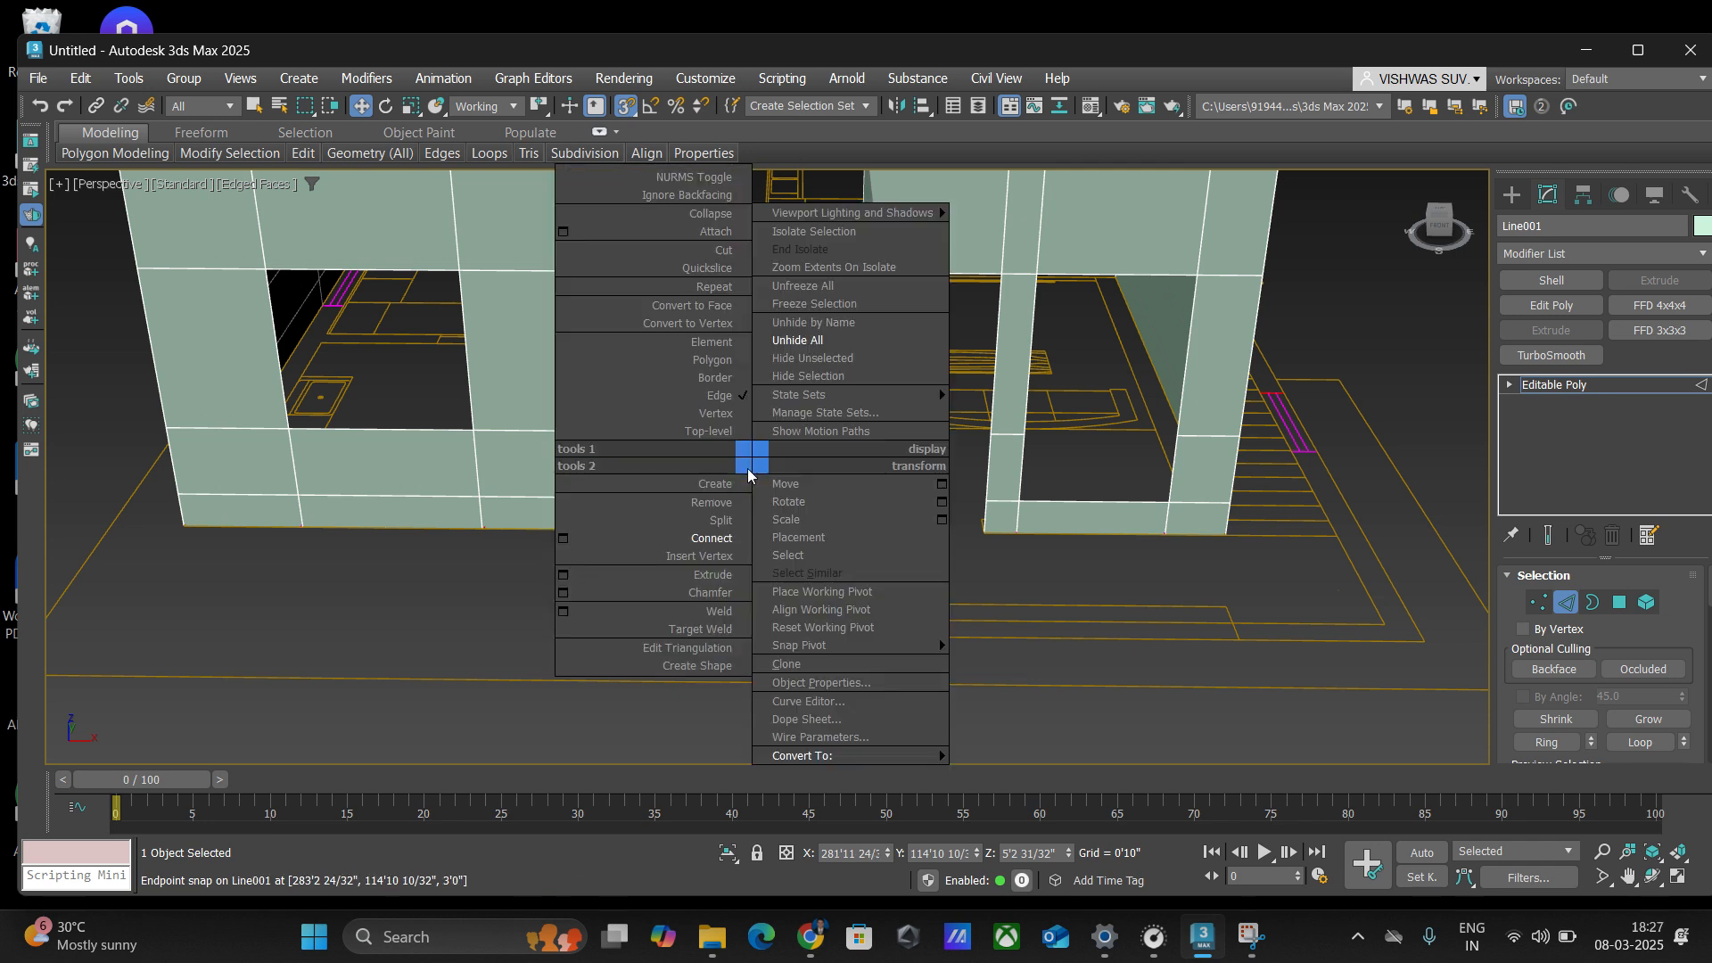
pyautogui.click(562, 537)
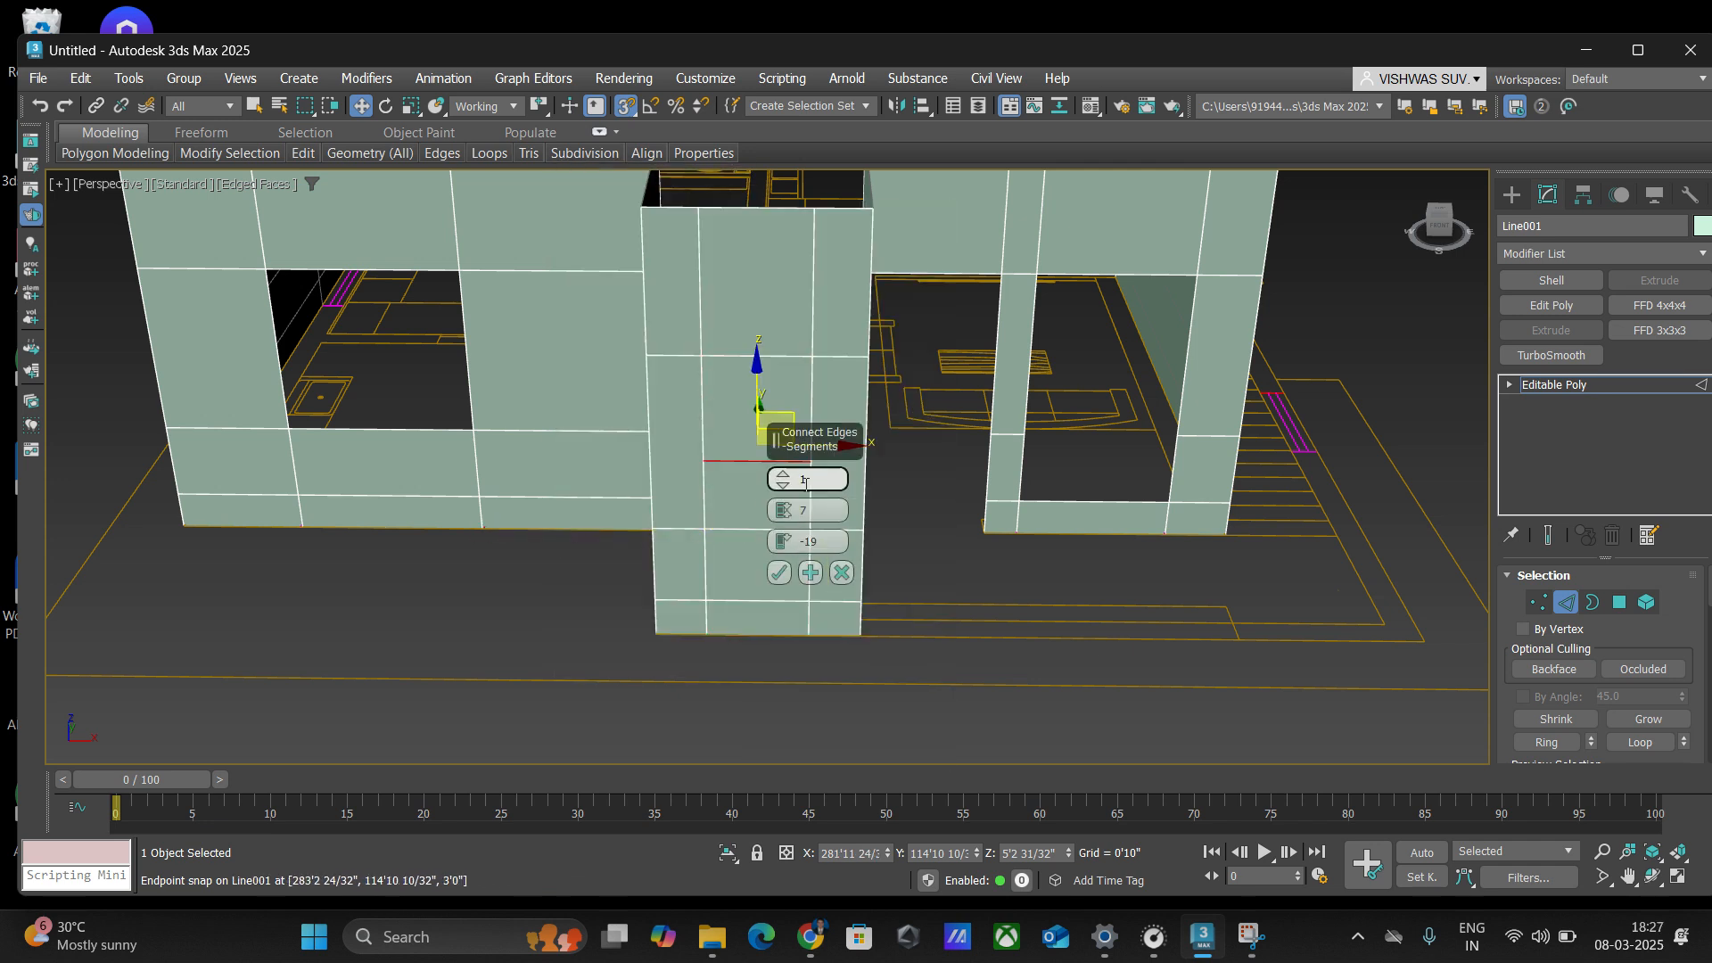
pyautogui.click(779, 572)
# - Delete the polygon above the new horizontal edge to open a small high window in the projecting front wall
pyautogui.click(1632, 613)
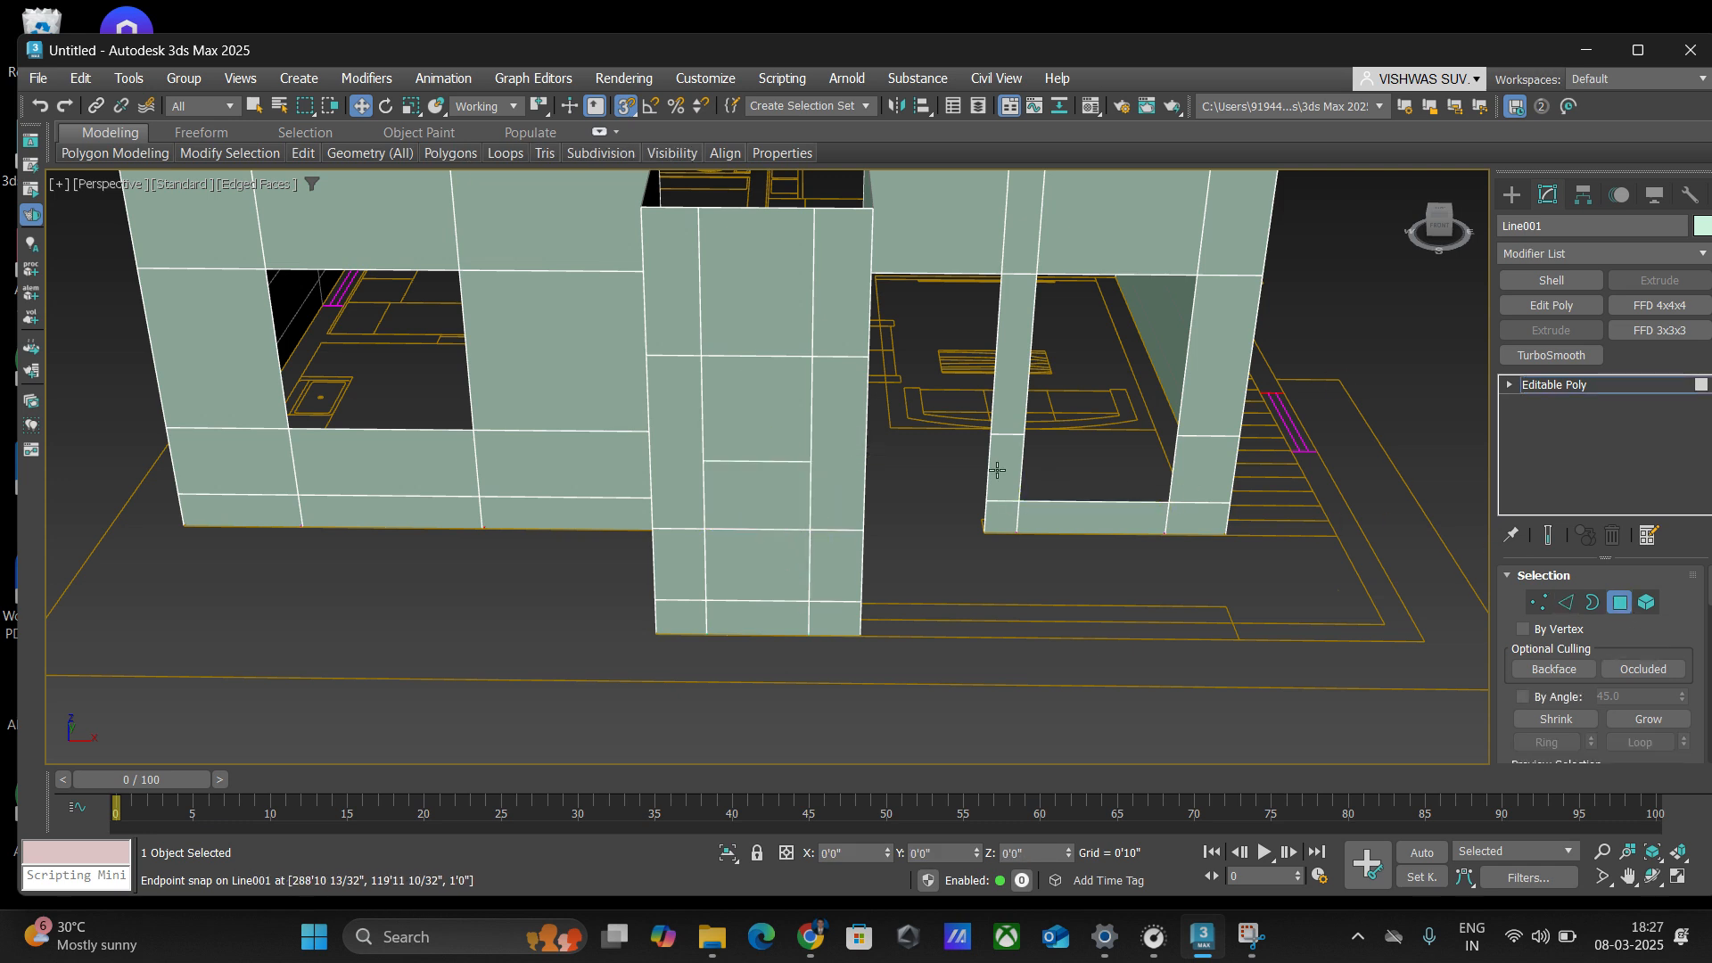
pyautogui.click(746, 409)
pyautogui.press('Delete')
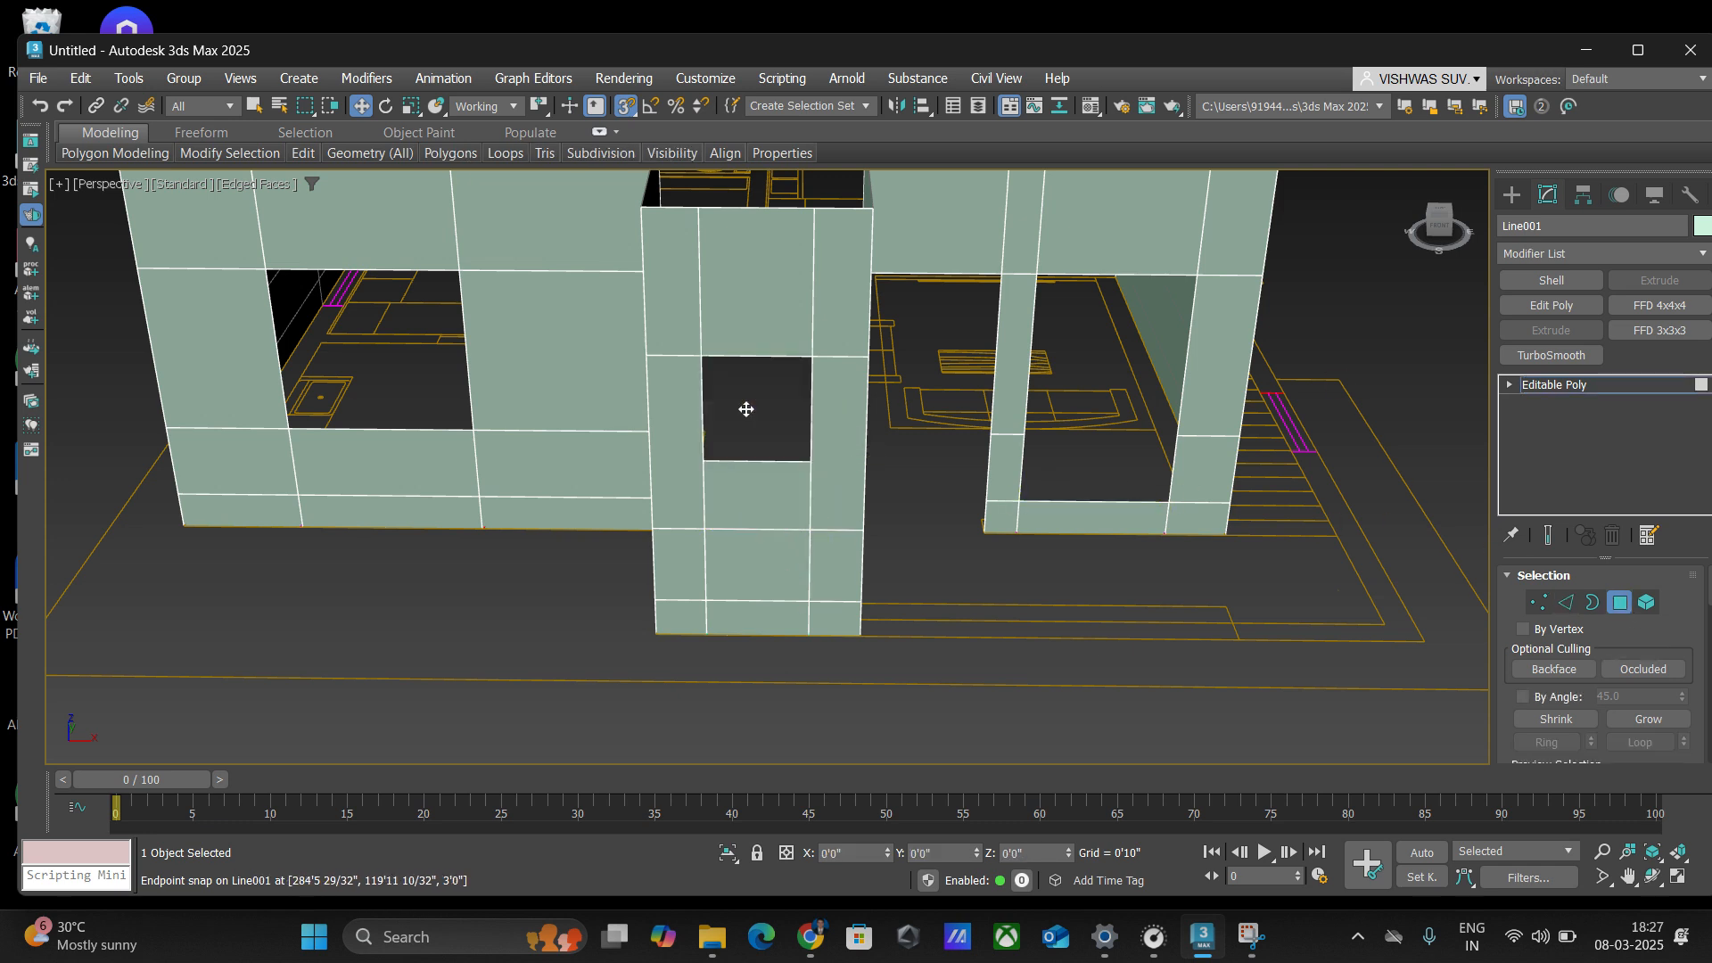
# - Delete the stacked polygons from the base up to the lintel edge beside the side wall's inner corner to open the doorway
pyautogui.scroll(-4, 543, 447)
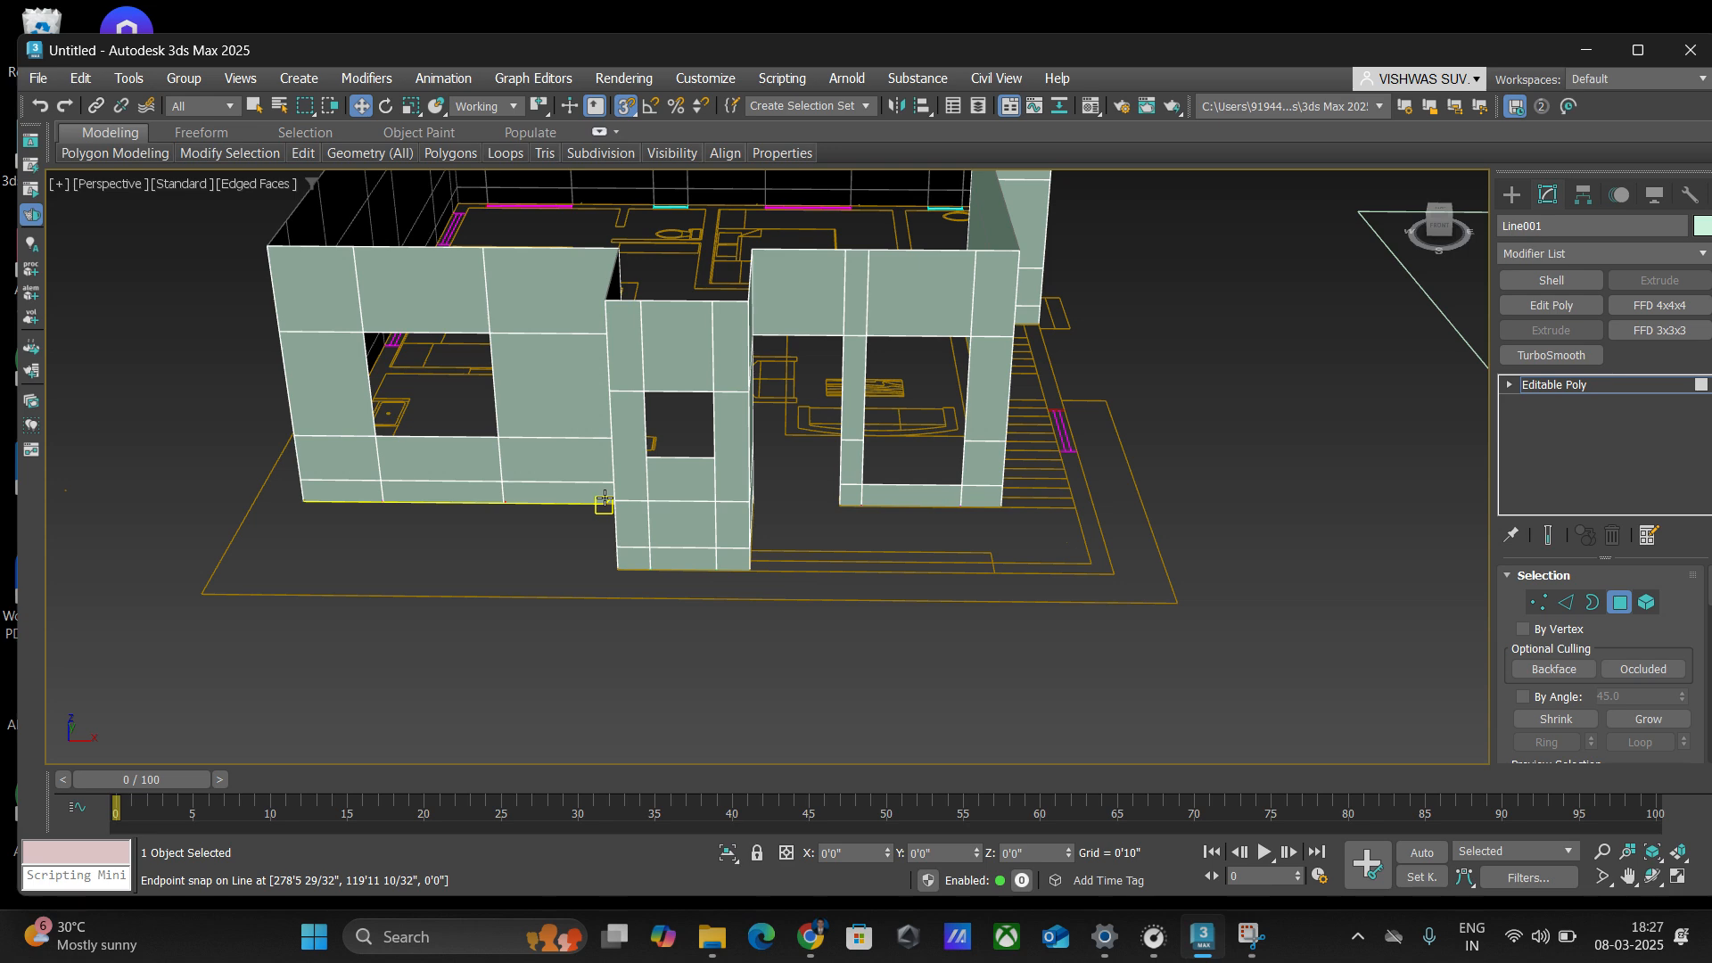
pyautogui.keyDown('alt'); pyautogui.moveTo(1093, 393); pyautogui.dragTo(976, 398, button='middle'); pyautogui.keyUp('alt')
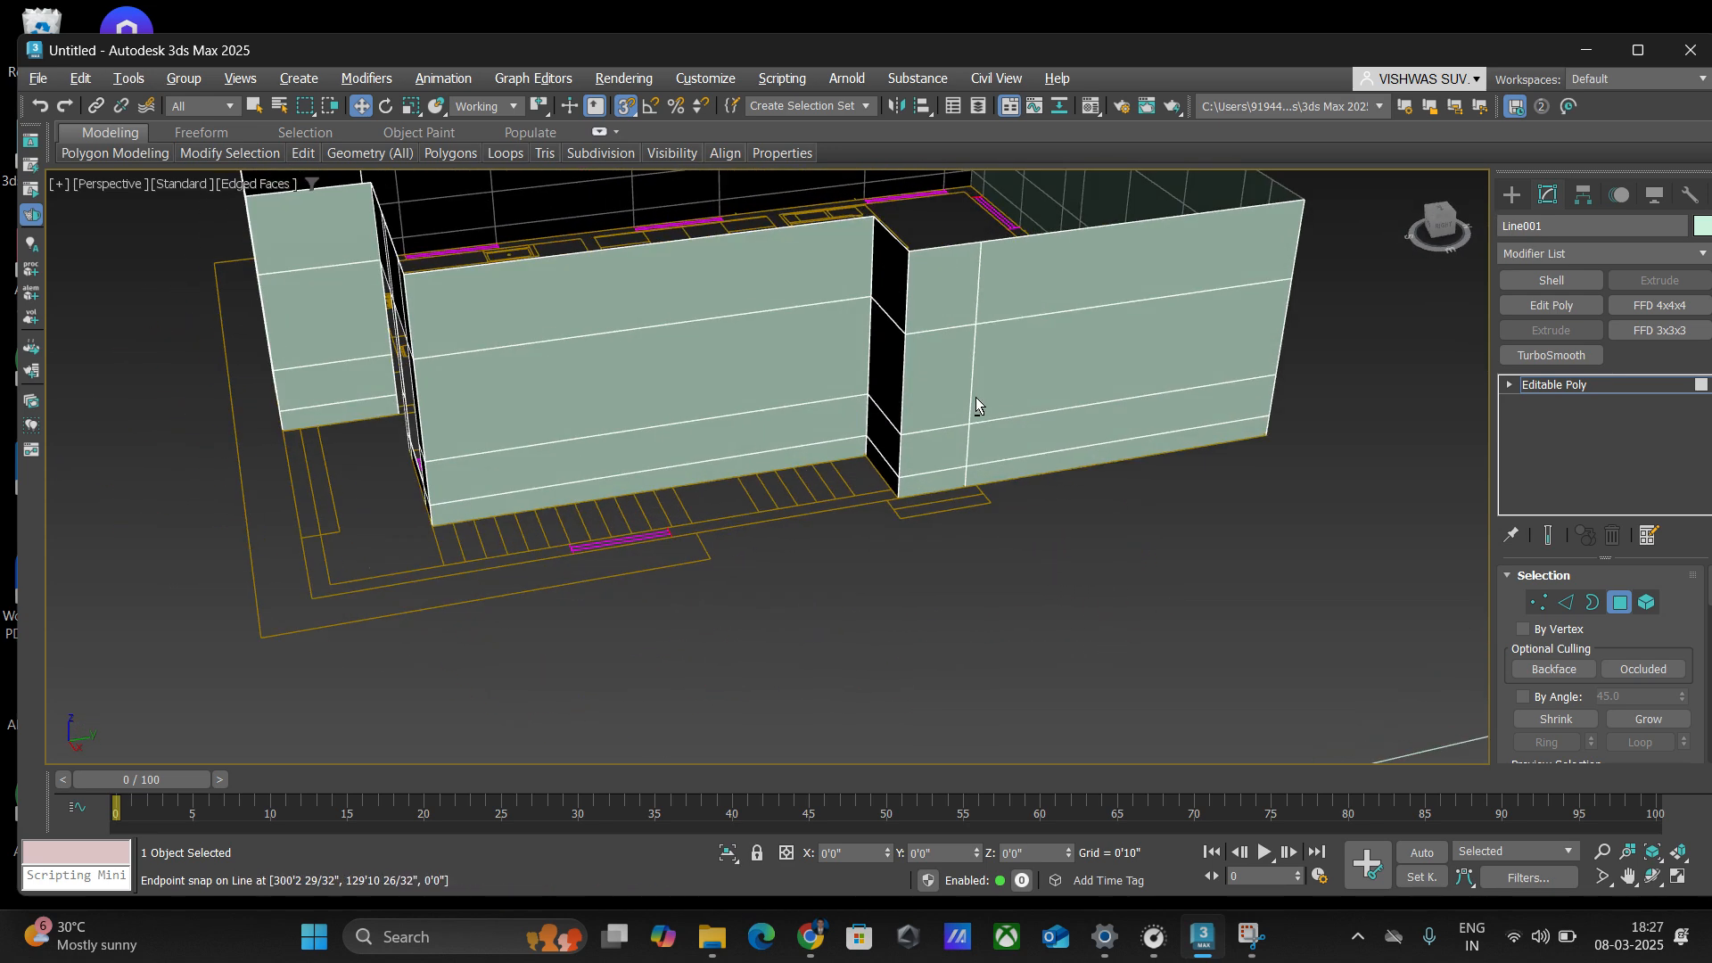
pyautogui.click(944, 375)
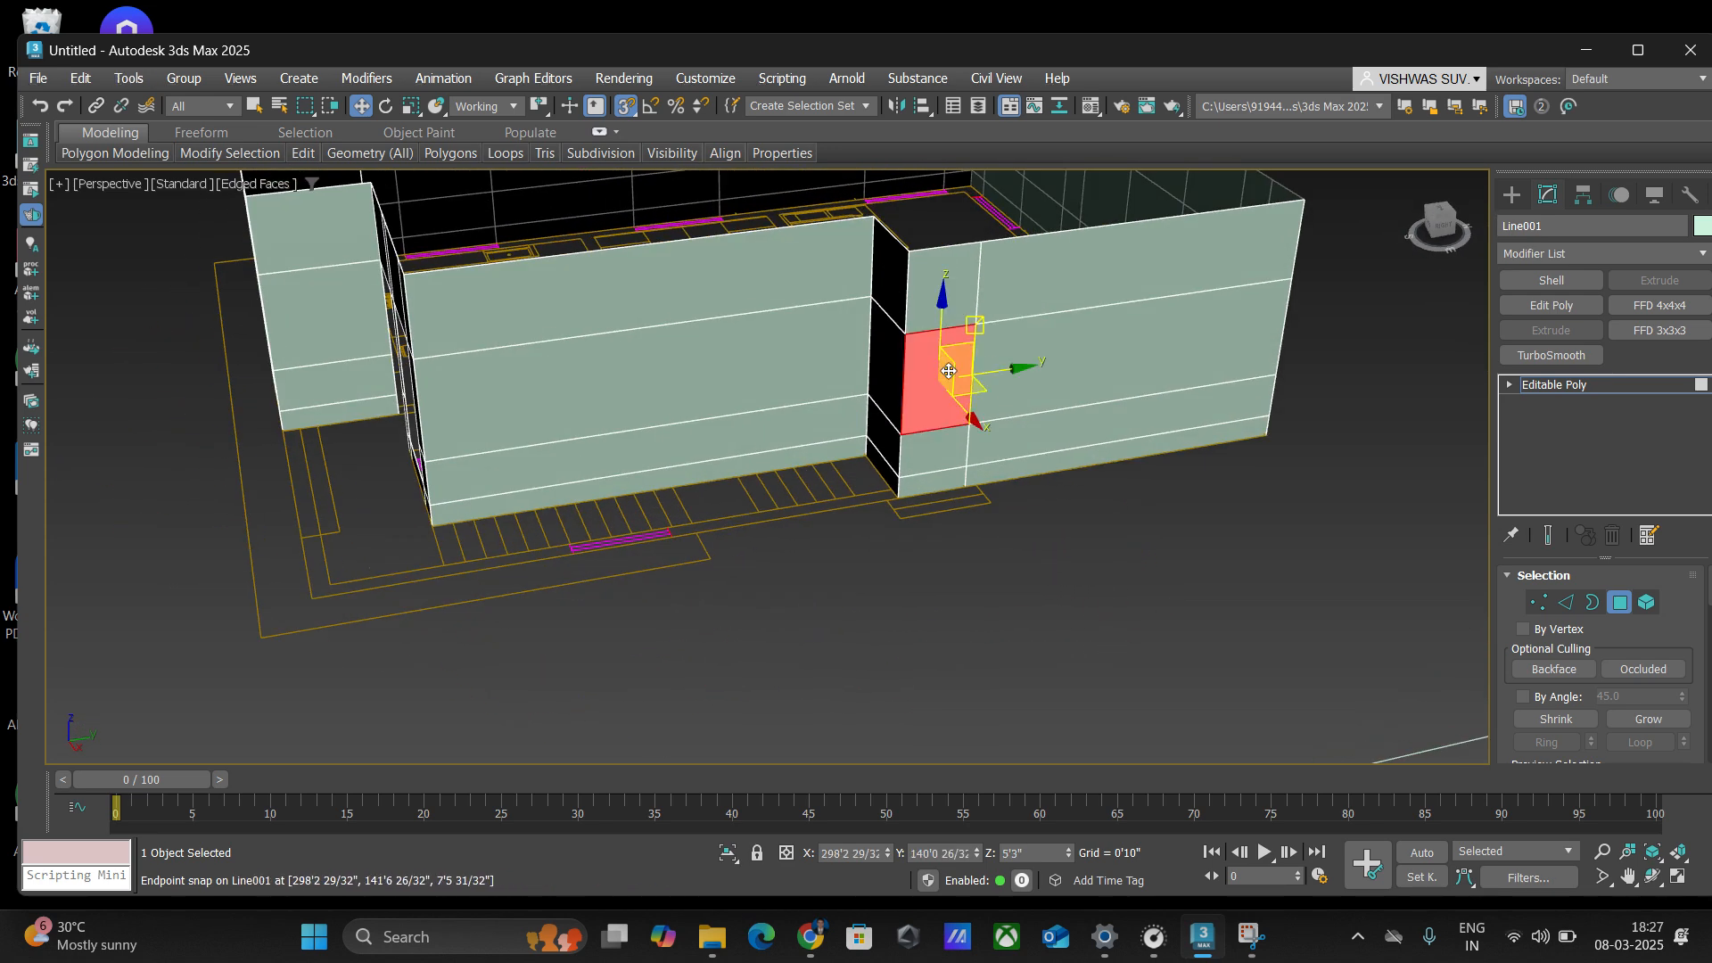
pyautogui.keyDown('ctrl'); pyautogui.click(929, 469); pyautogui.keyUp('ctrl')
pyautogui.keyDown('ctrl'); pyautogui.click(927, 481); pyautogui.keyUp('ctrl')
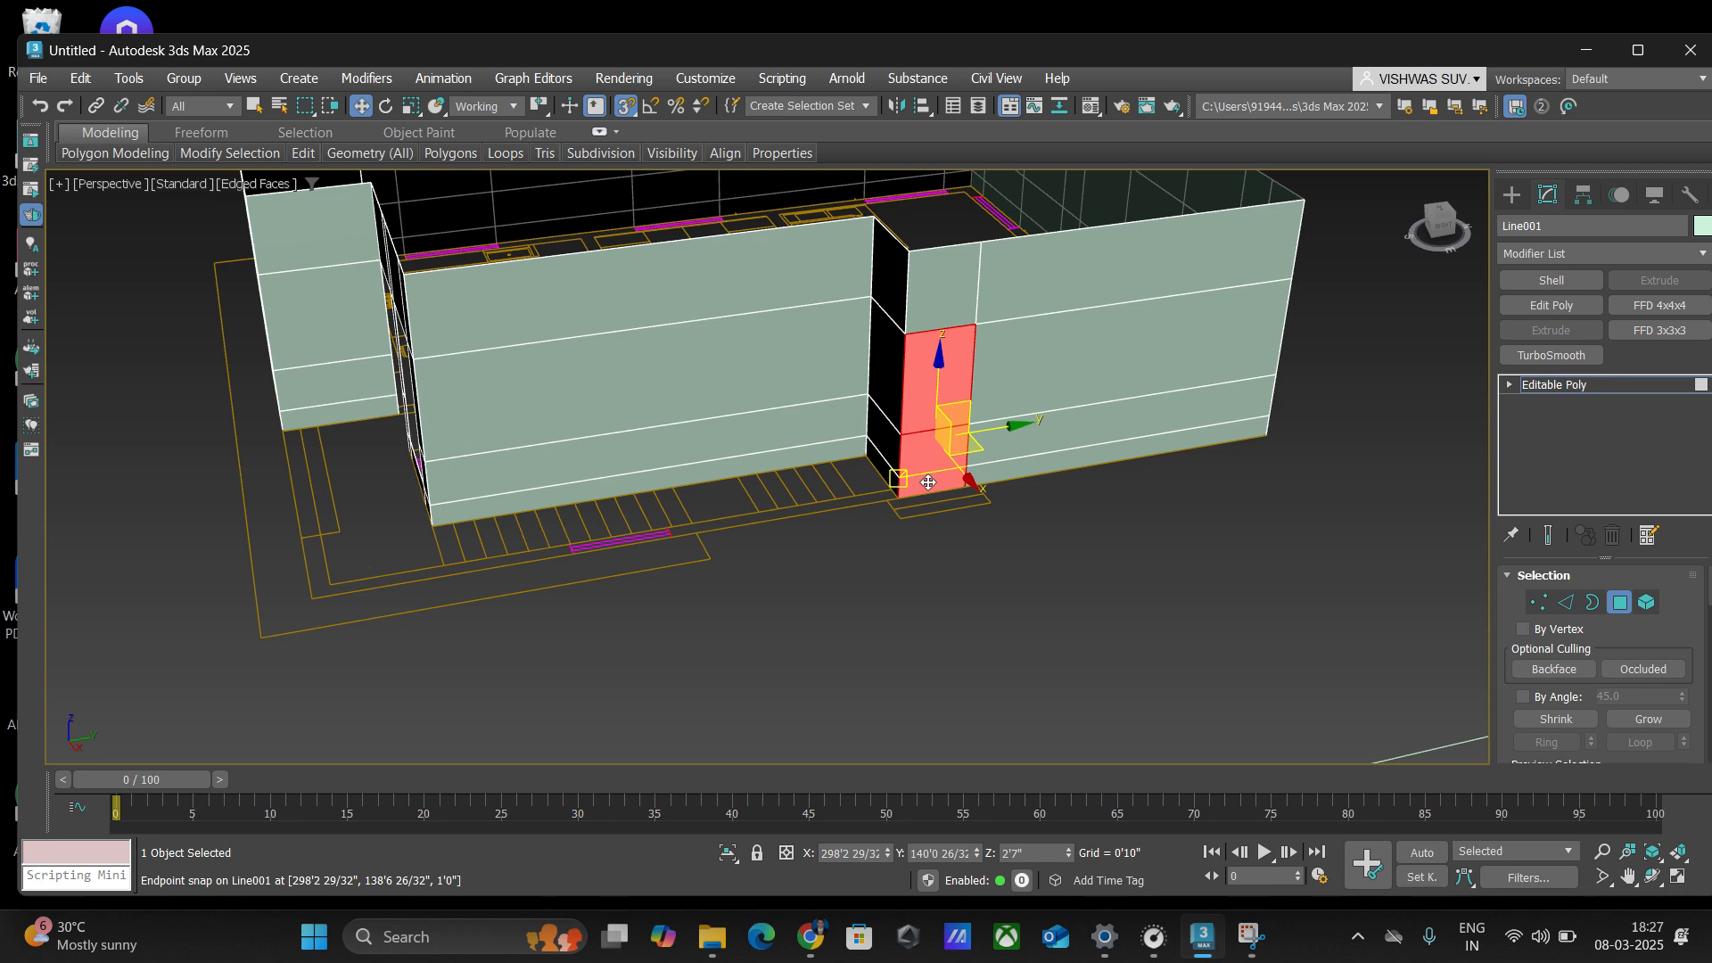
pyautogui.press('Delete')
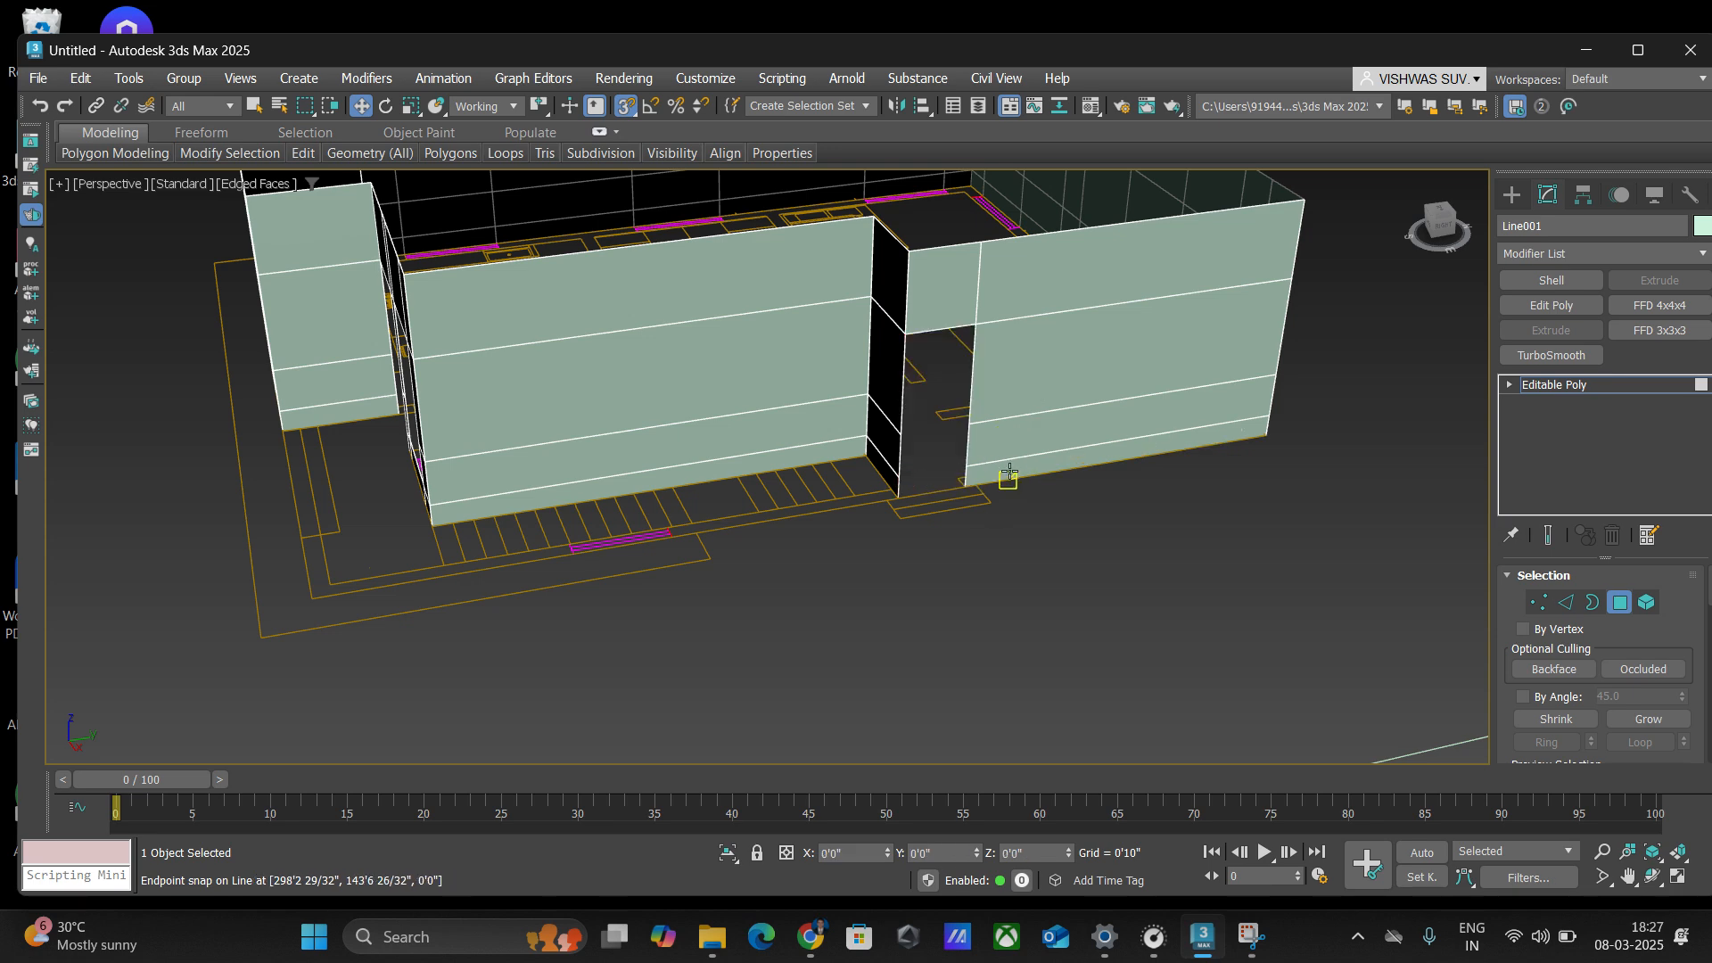
# - Delete the two wide window polygons between sill and lintel height in the rear wall
pyautogui.moveTo(1105, 461)
pyautogui.keyDown('alt'); pyautogui.mouseDown(button='middle')
pyautogui.moveTo(963, 447)
pyautogui.moveTo(1001, 642)
pyautogui.moveTo(968, 522)
pyautogui.moveTo(860, 458)
pyautogui.mouseUp(button='middle'); pyautogui.keyUp('alt')
pyautogui.click(744, 389)
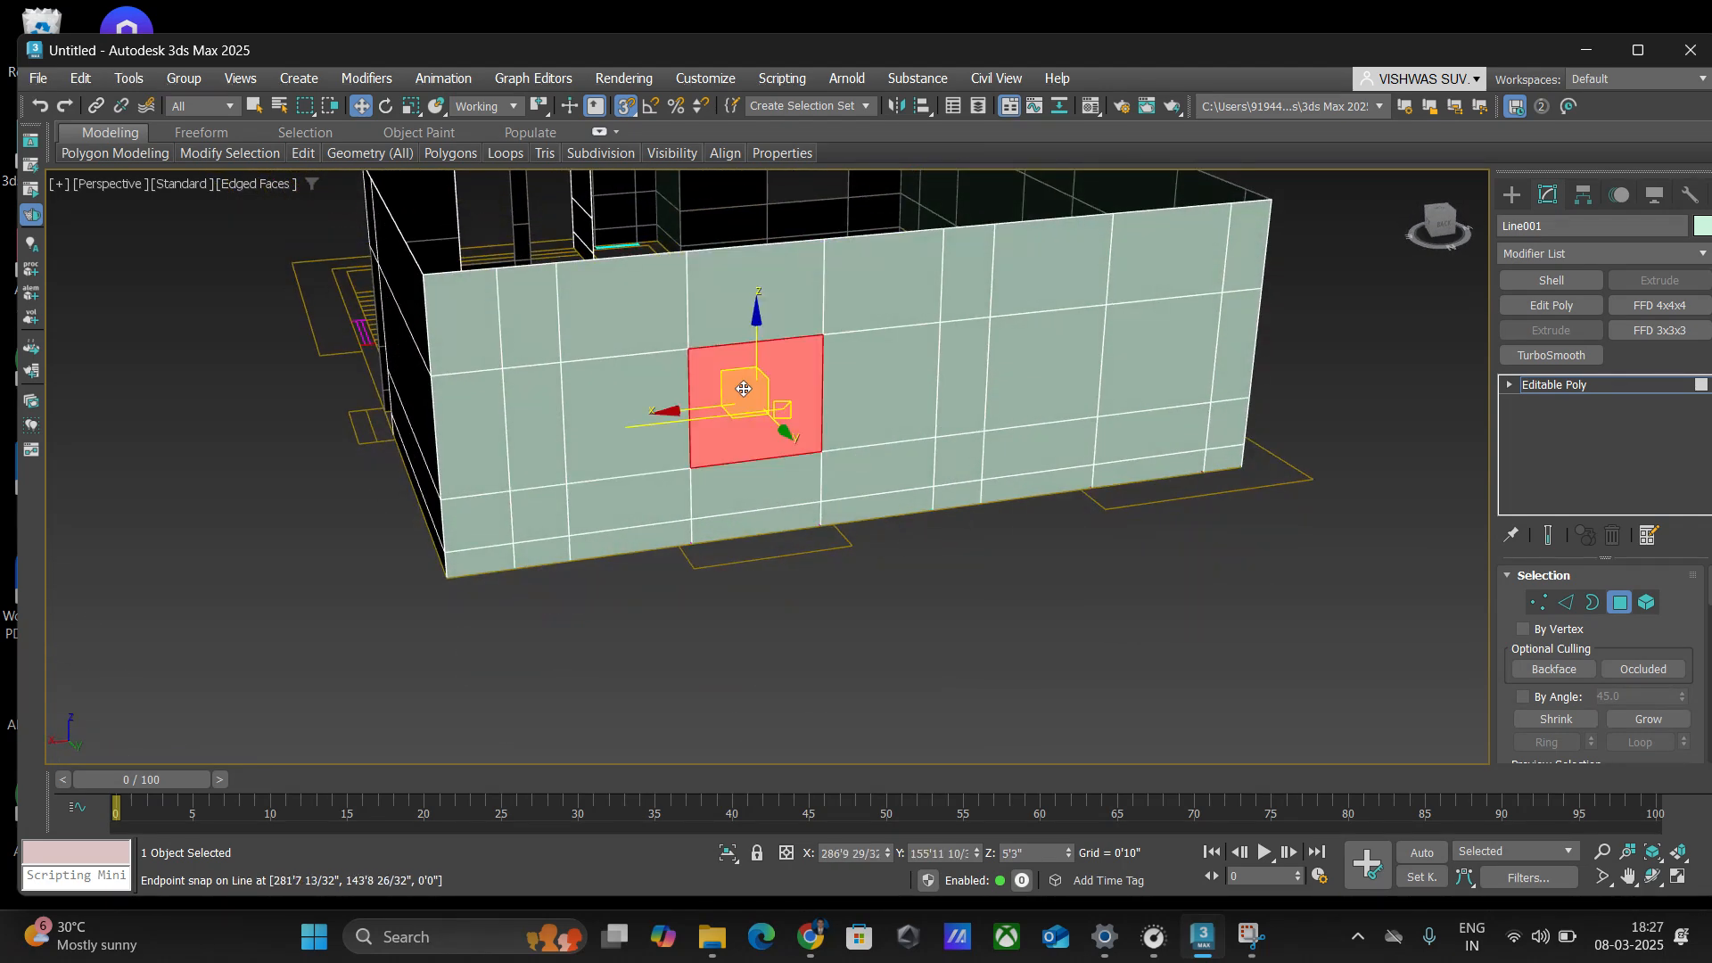
pyautogui.press('Delete')
pyautogui.click(1139, 355)
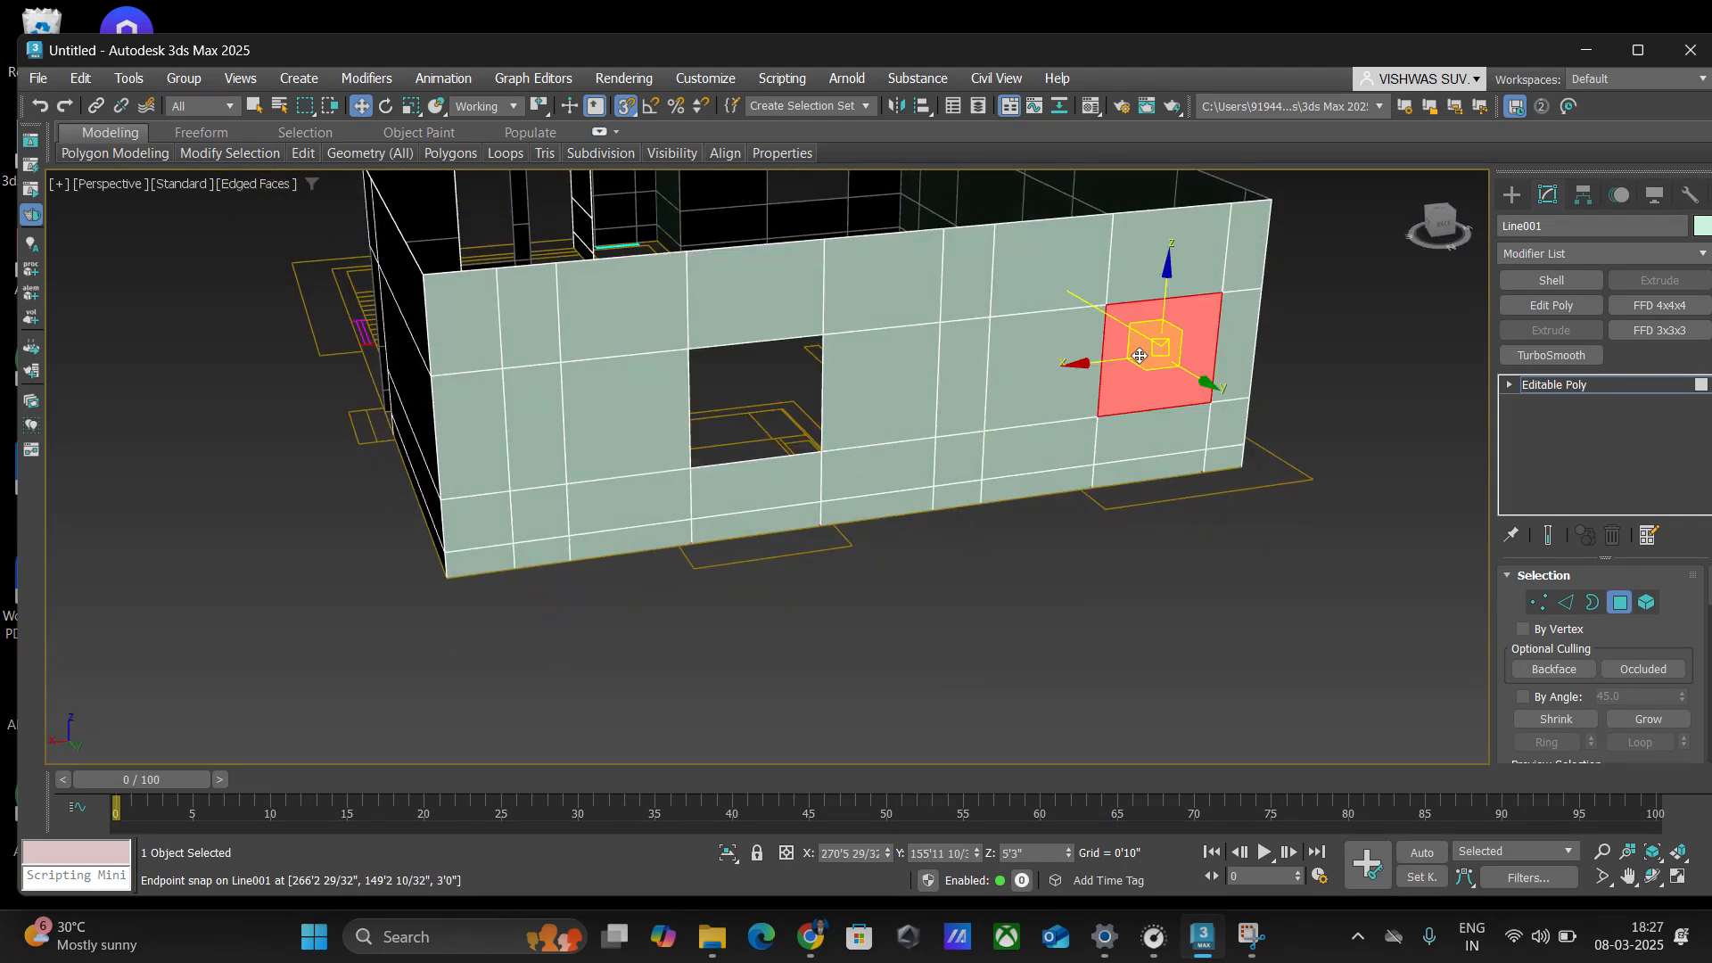
pyautogui.press('Delete')
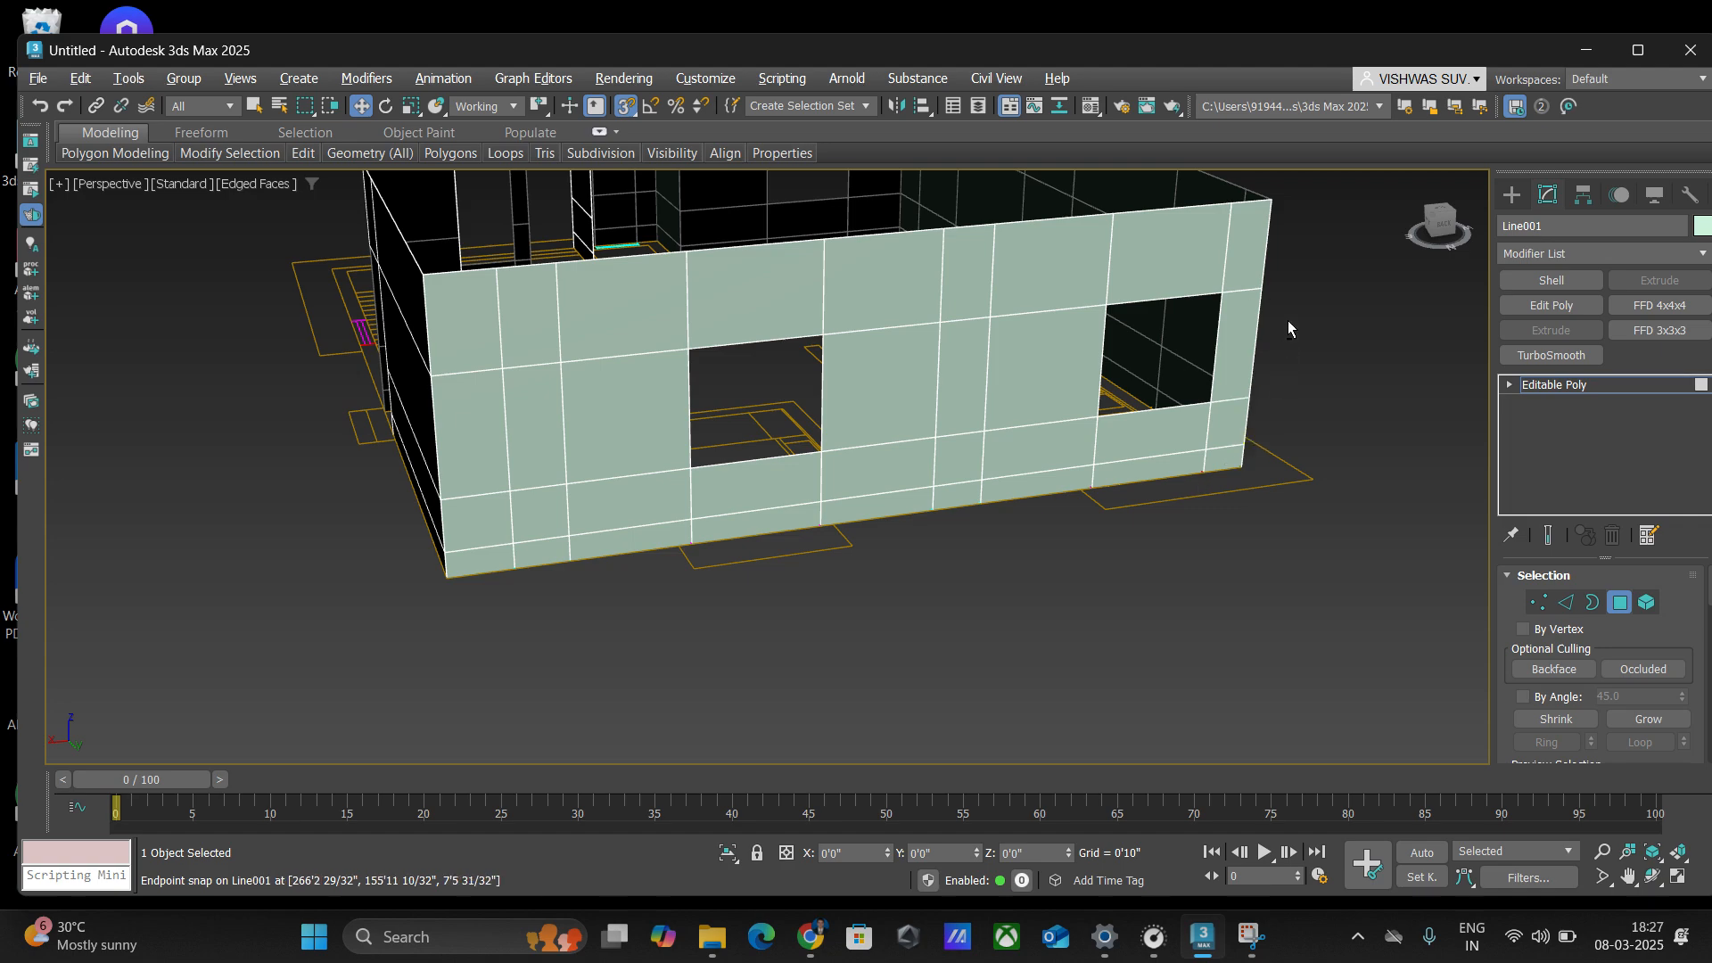
# - Delete the three window polygons between sill and lintel height along the long side wall adjoining the rear wall
pyautogui.keyDown('alt'); pyautogui.moveTo(1288, 319); pyautogui.dragTo(1164, 343, button='middle'); pyautogui.keyUp('alt')
pyautogui.click(709, 560)
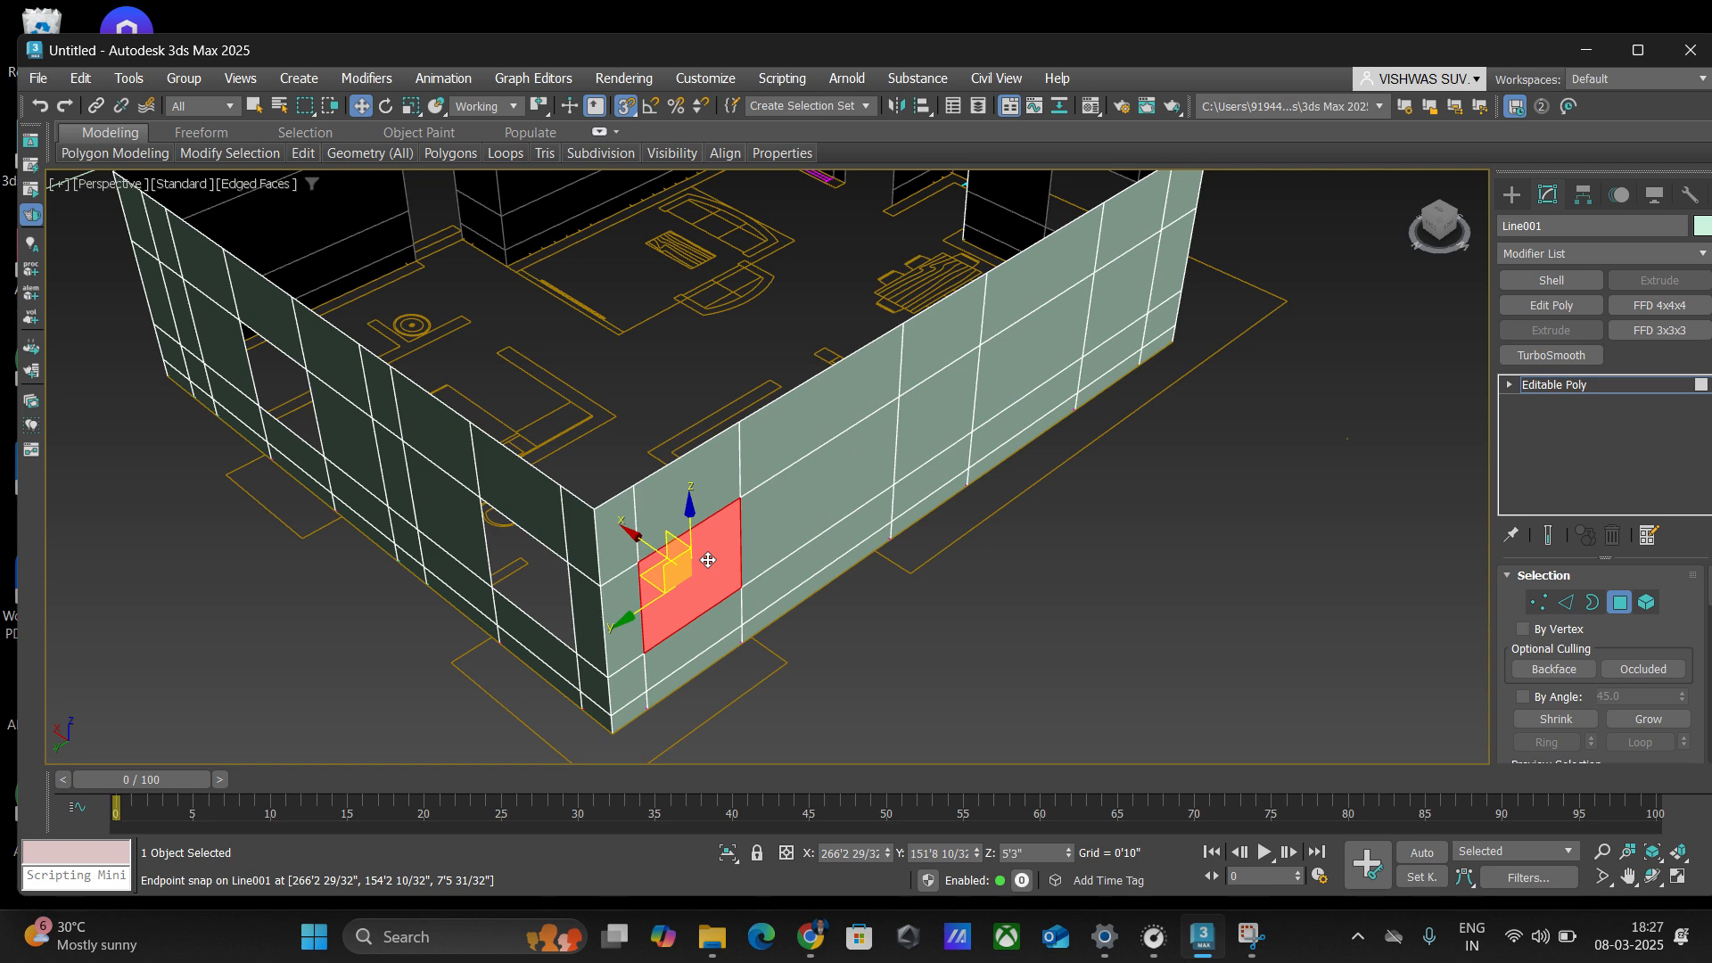
pyautogui.press('Delete')
pyautogui.moveTo(1193, 406)
pyautogui.keyDown('alt'); pyautogui.mouseDown(button='middle')
pyautogui.moveTo(1212, 485)
pyautogui.moveTo(1174, 425)
pyautogui.moveTo(934, 442)
pyautogui.mouseUp(button='middle'); pyautogui.keyUp('alt')
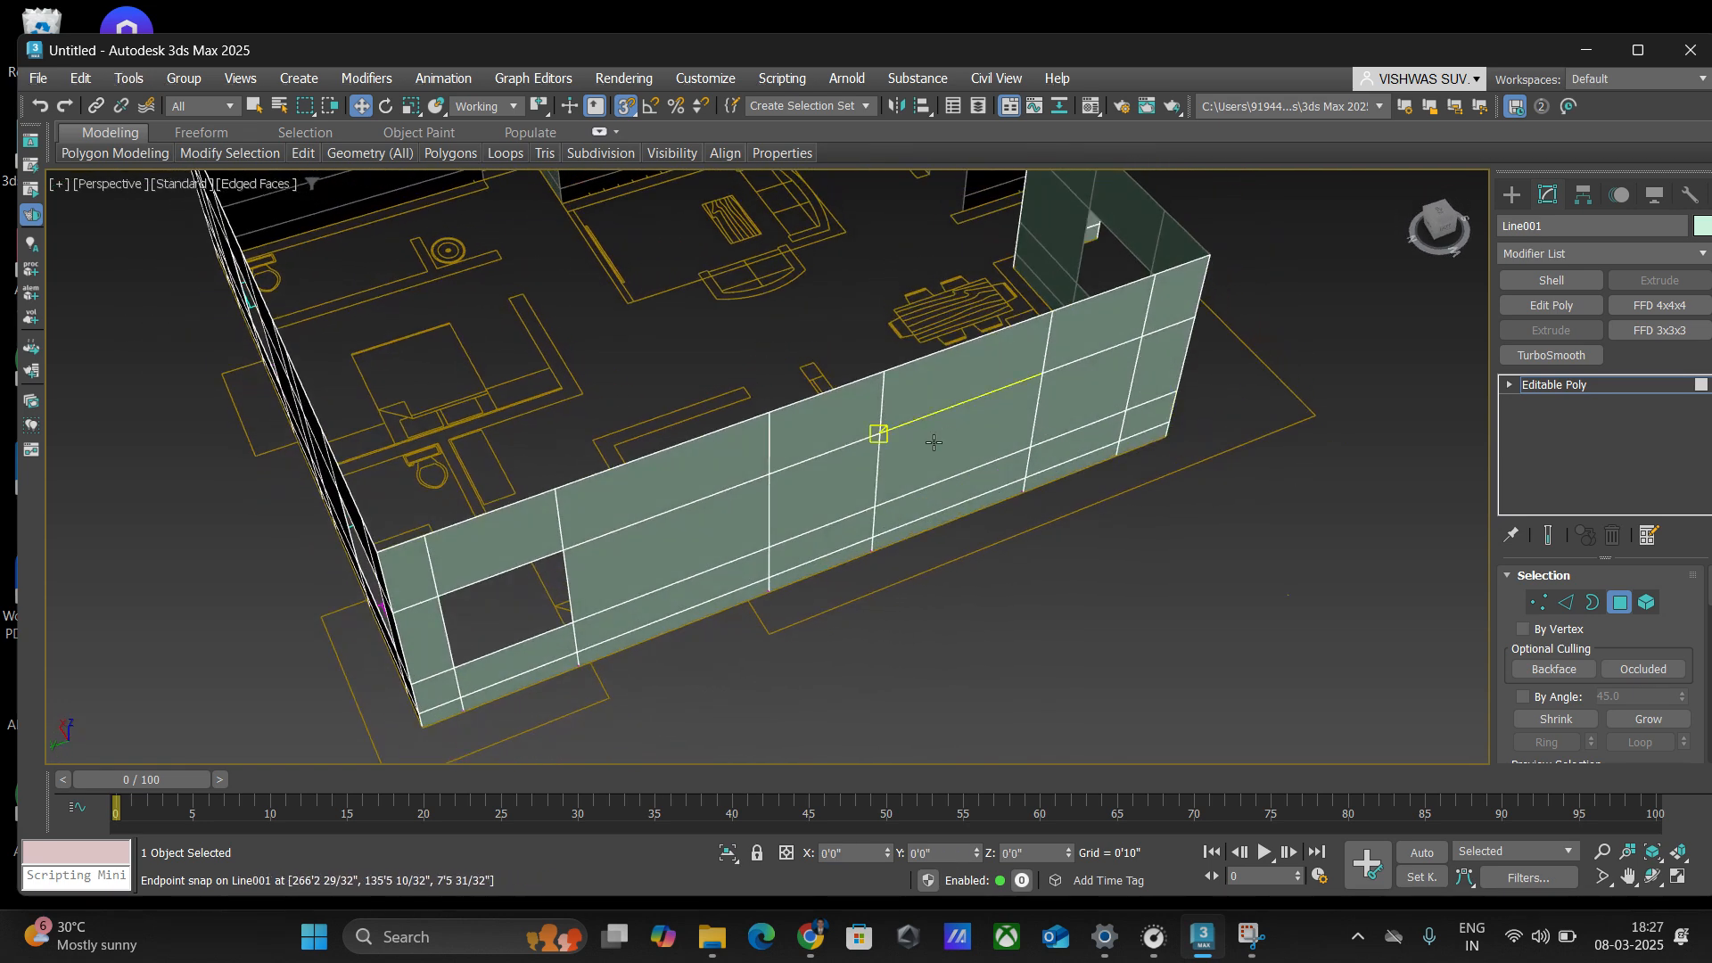
pyautogui.click(818, 494)
pyautogui.press('Delete')
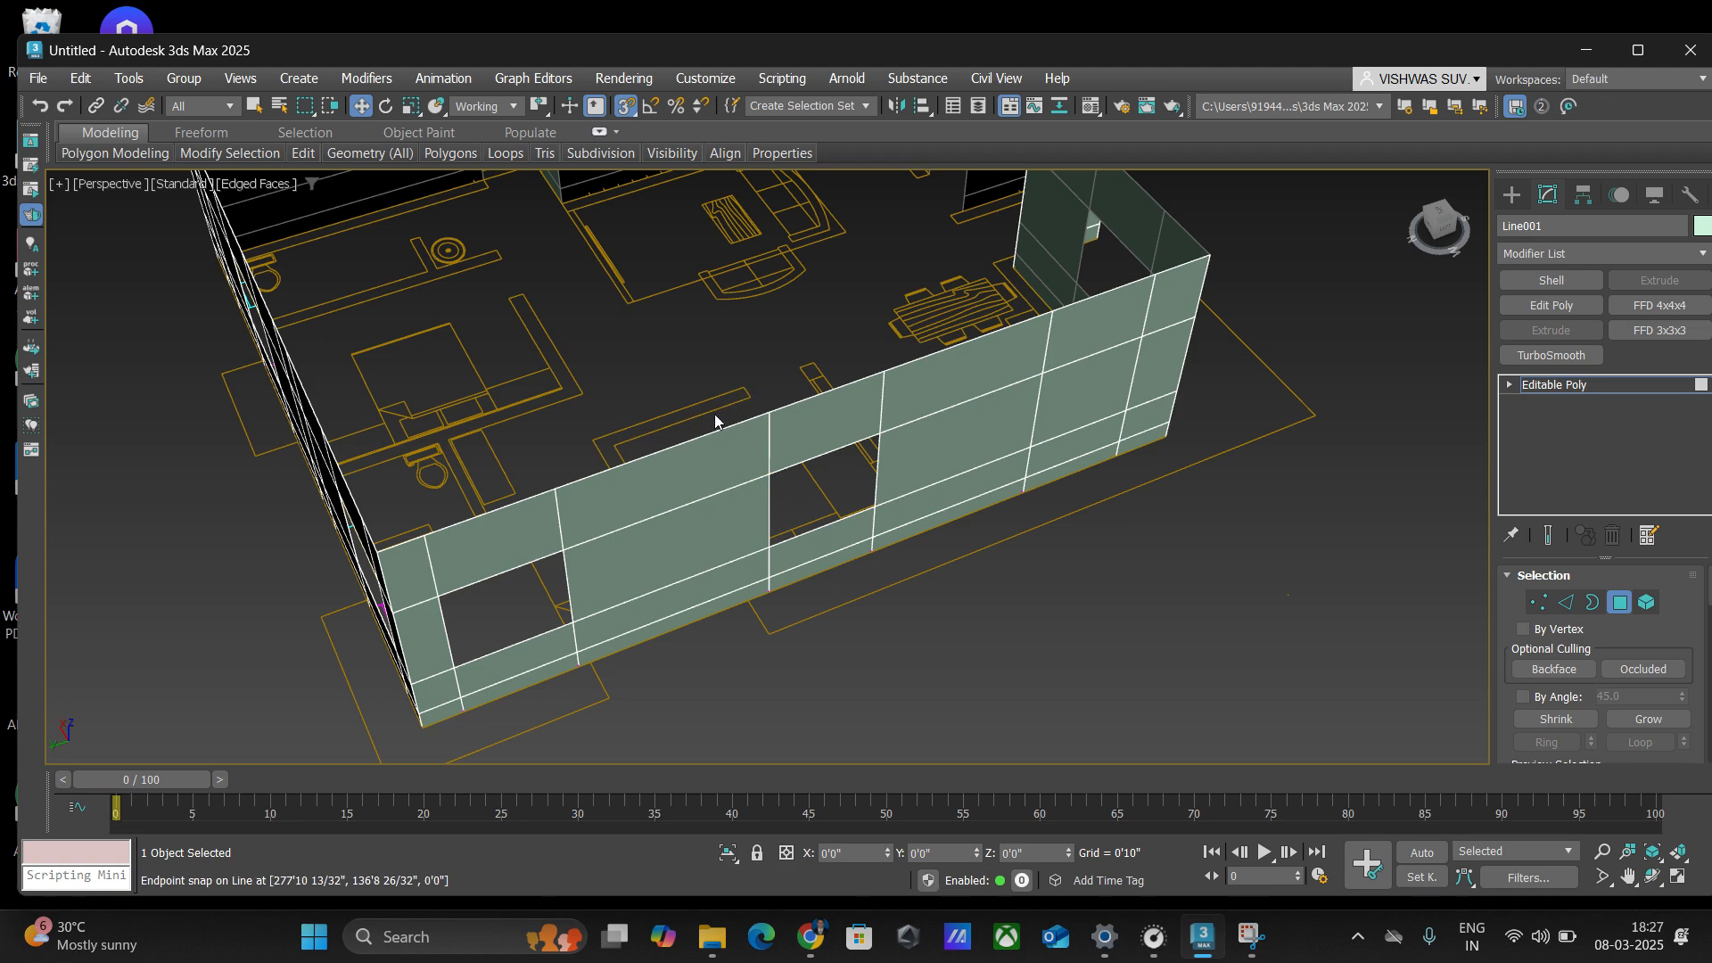
pyautogui.keyDown('alt'); pyautogui.moveTo(718, 420); pyautogui.dragTo(654, 346, button='middle'); pyautogui.keyUp('alt')
pyautogui.scroll(2, 654, 346)
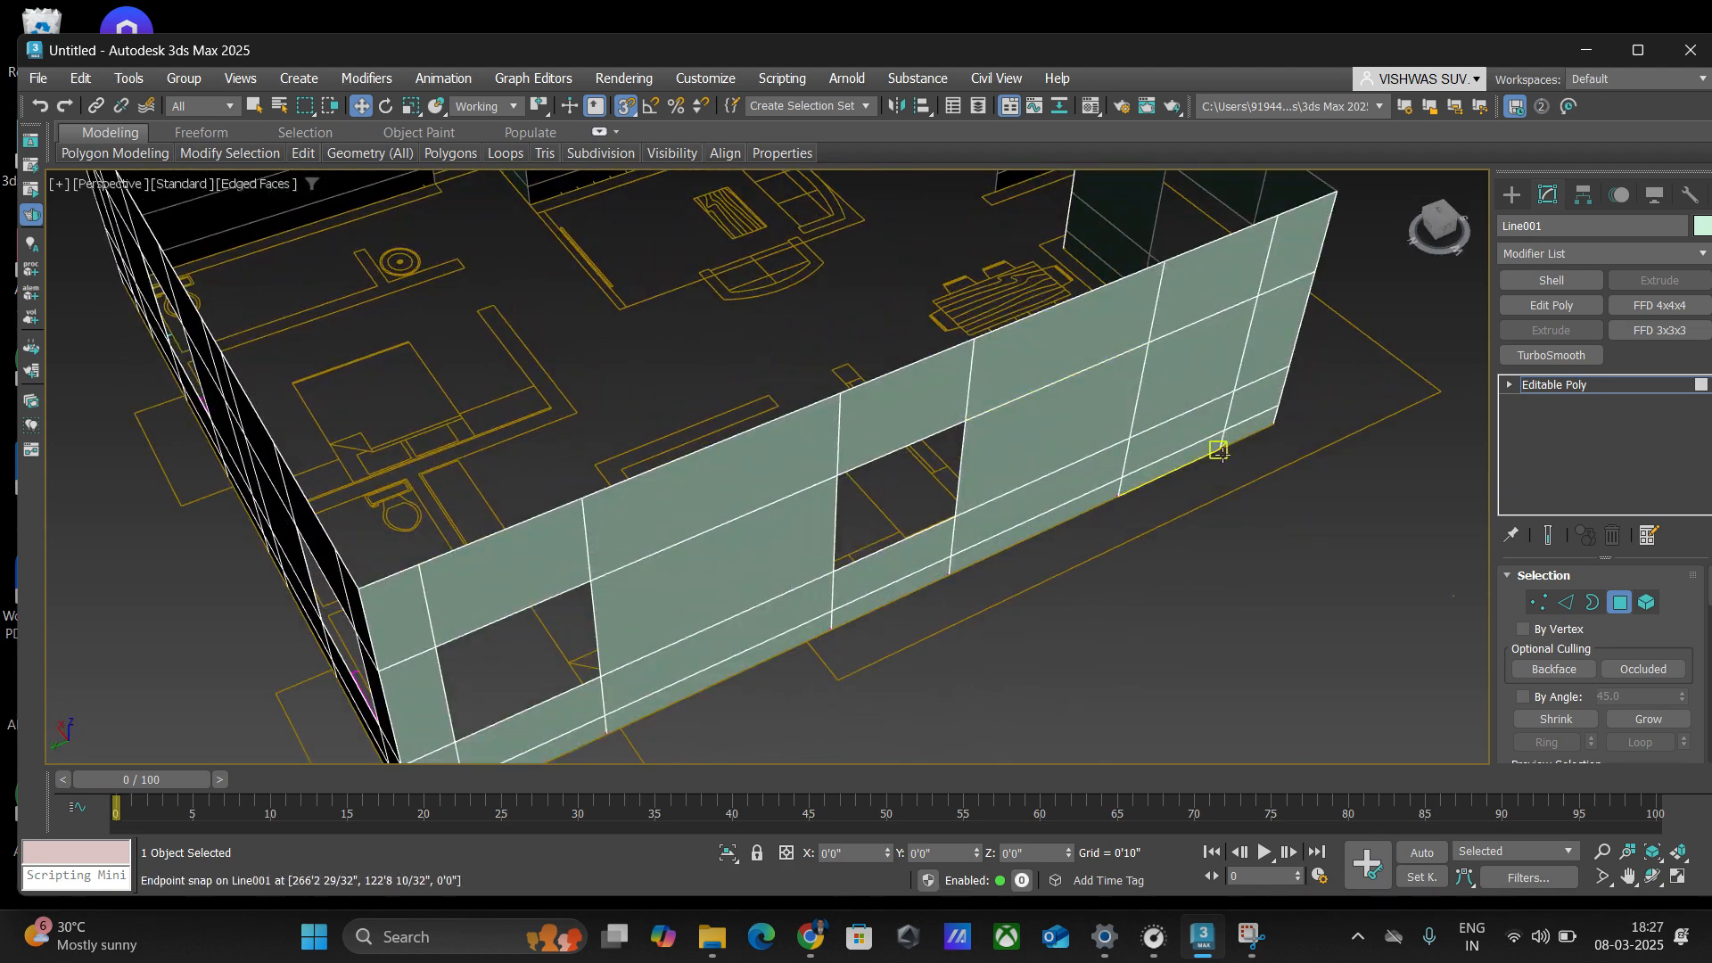
pyautogui.click(1196, 381)
pyautogui.press('Delete')
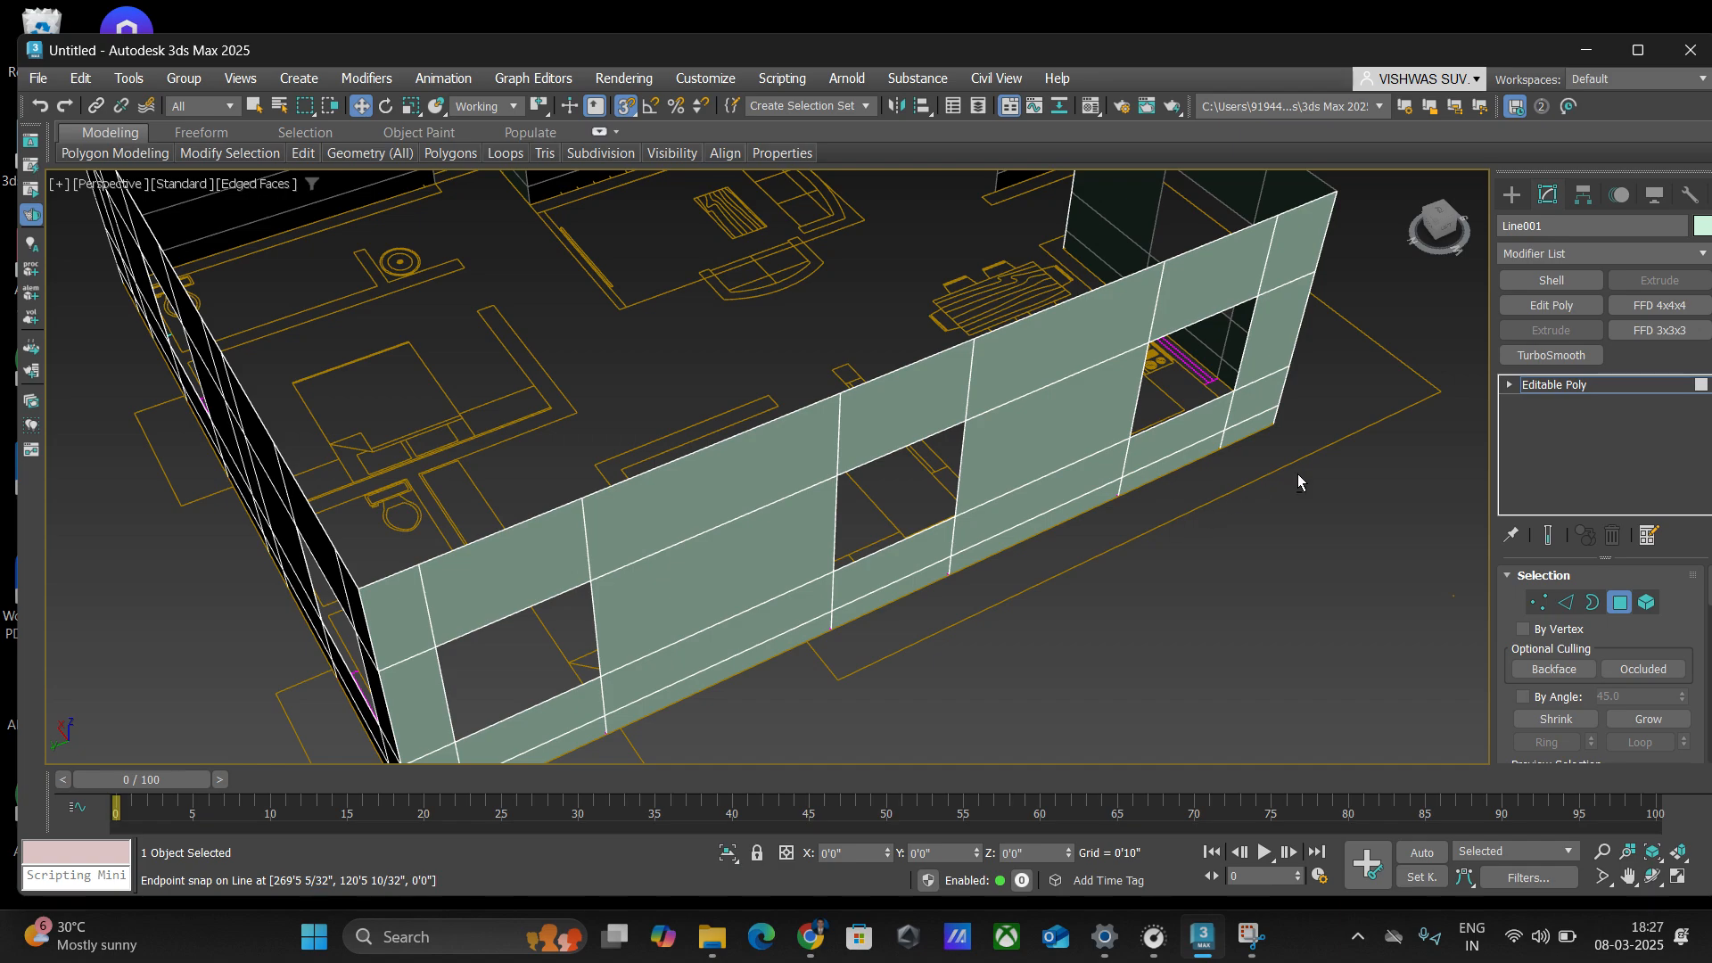
# - Connect the two vertical edges of the rear wall's narrow panel nearest the corner with 1 segment, pinch 7 and slide -19
pyautogui.keyDown('alt'); pyautogui.moveTo(1297, 475); pyautogui.dragTo(827, 407, button='middle'); pyautogui.keyUp('alt')
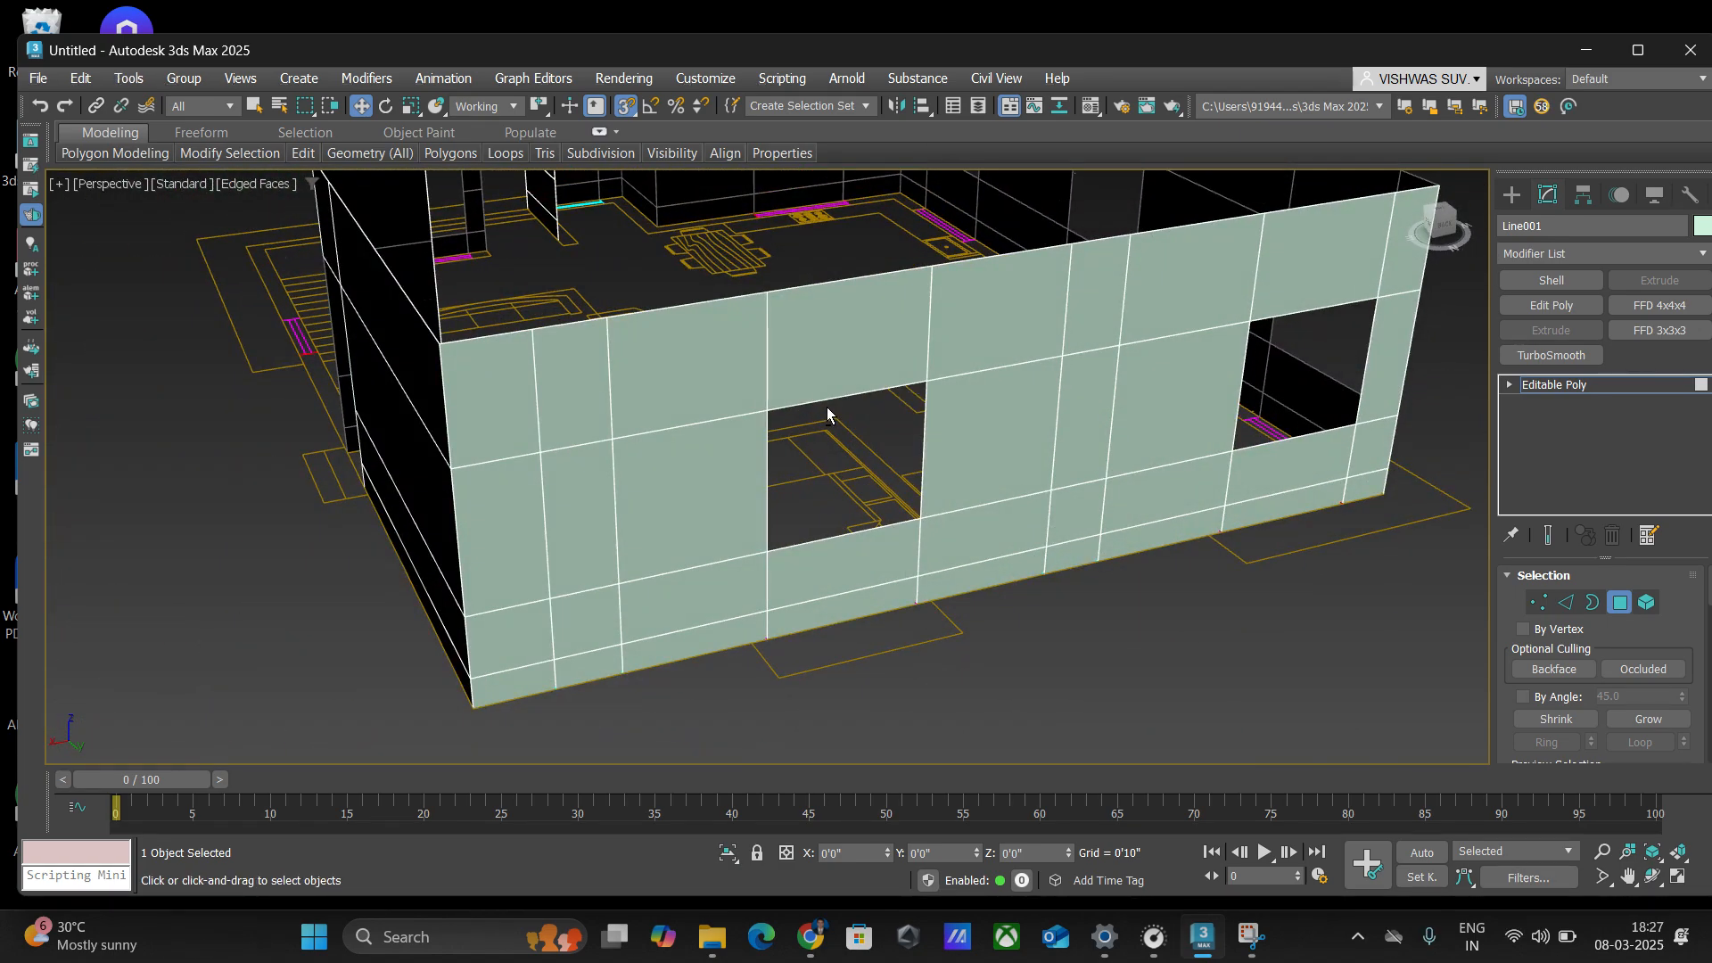
pyautogui.keyDown('alt'); pyautogui.moveTo(1212, 411); pyautogui.dragTo(1167, 418, button='middle'); pyautogui.keyUp('alt')
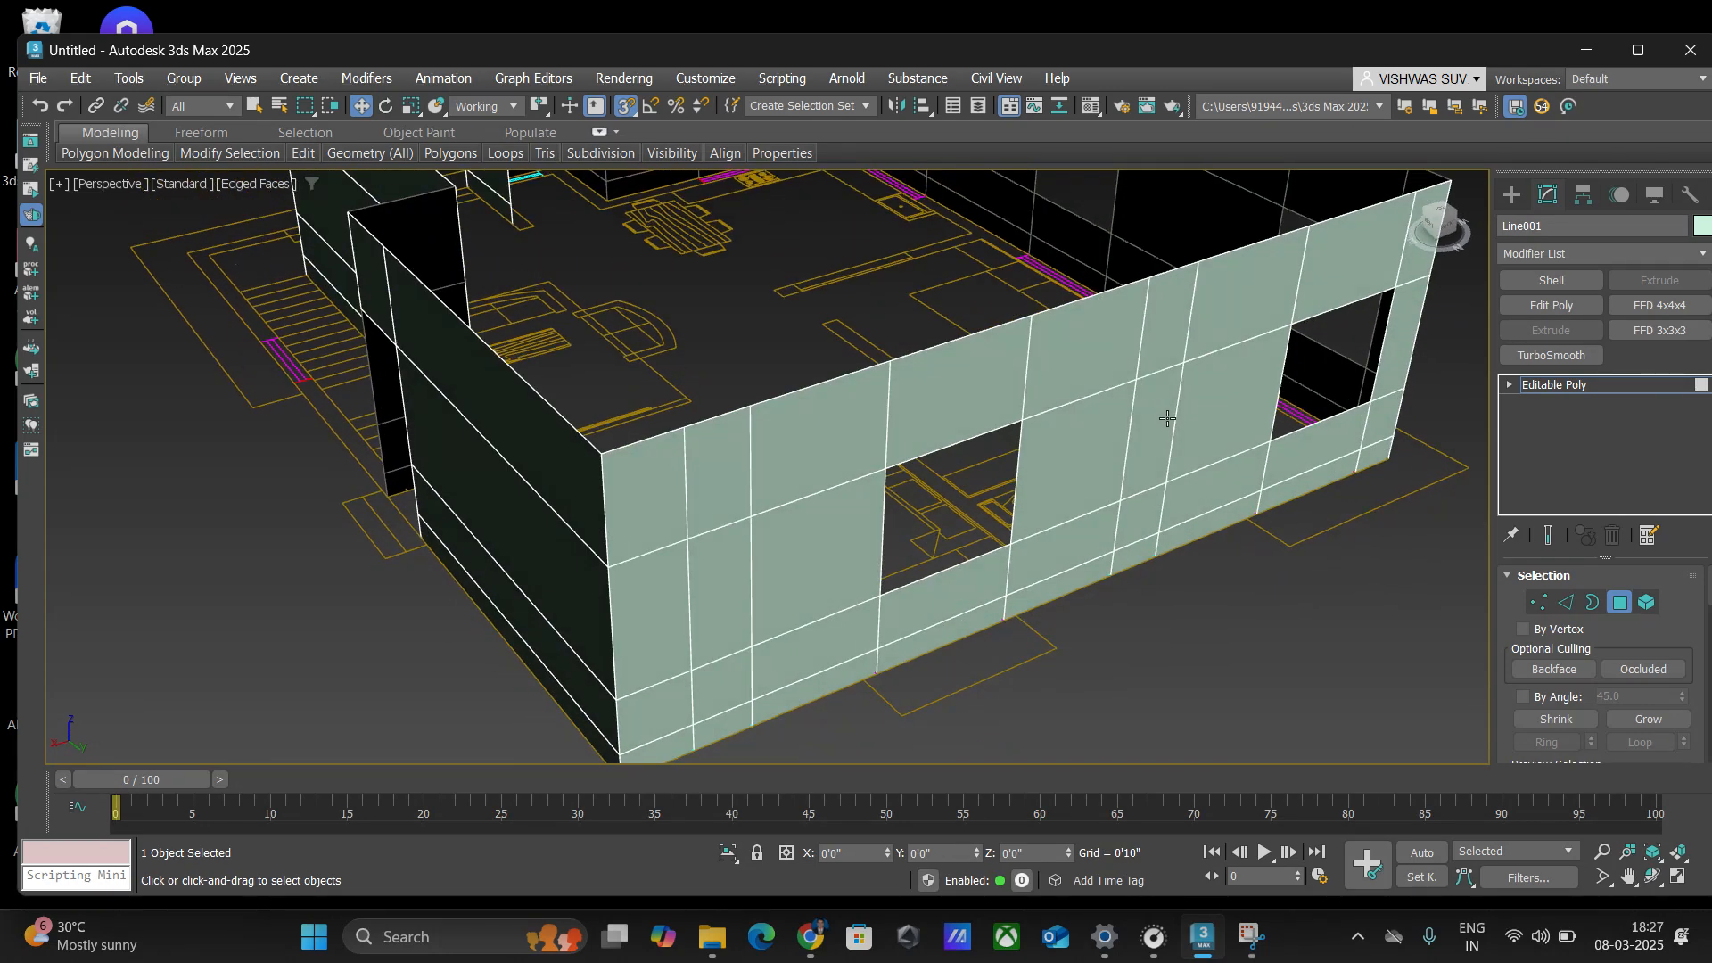
pyautogui.keyDown('alt'); pyautogui.moveTo(1167, 418); pyautogui.dragTo(898, 434, button='middle'); pyautogui.keyUp('alt')
pyautogui.click(1566, 602)
pyautogui.click(719, 529)
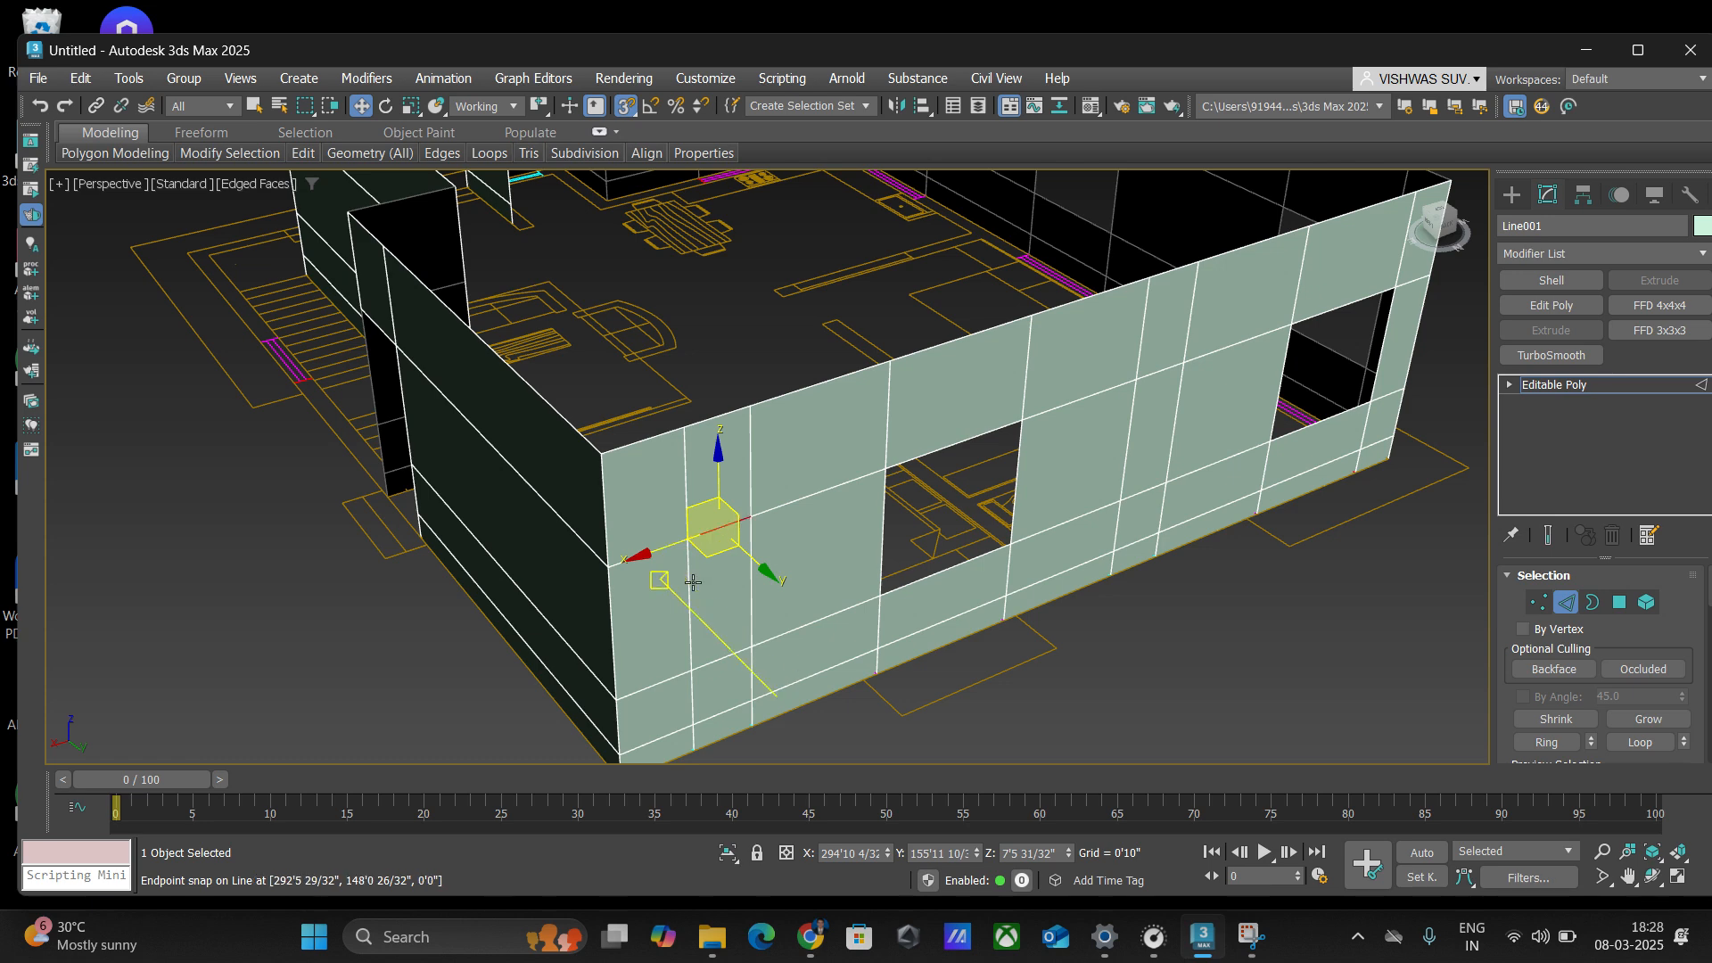
pyautogui.moveTo(719, 529); pyautogui.dragTo(687, 591)
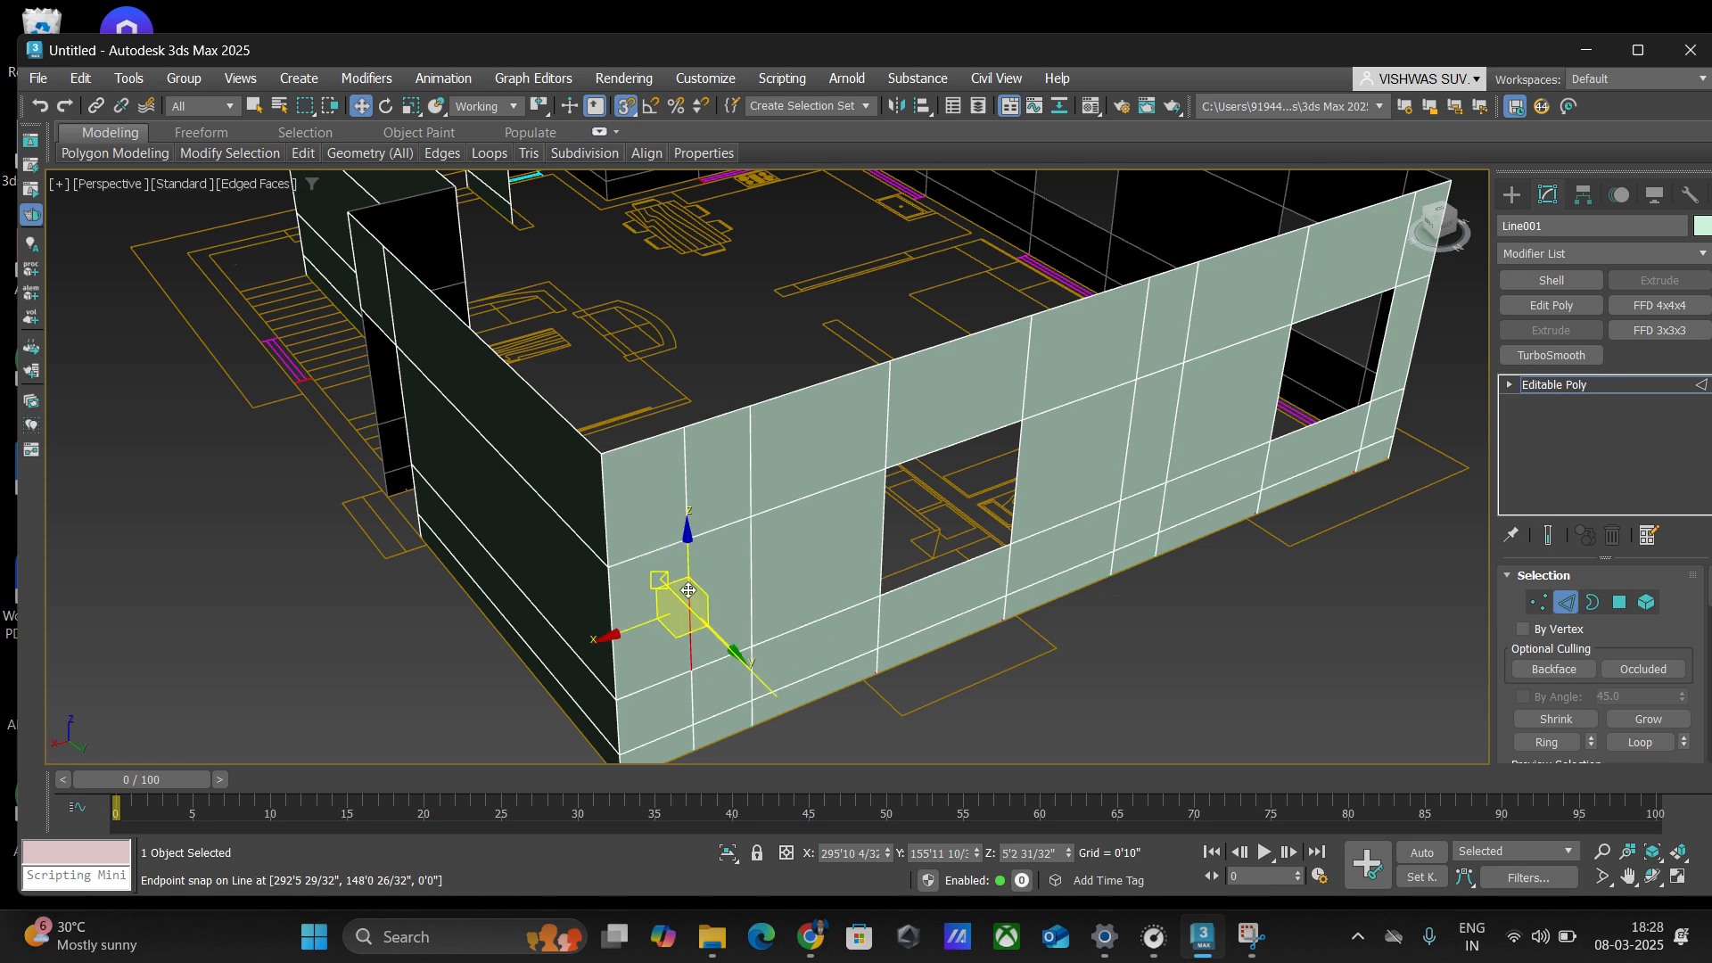
pyautogui.rightClick(737, 569)
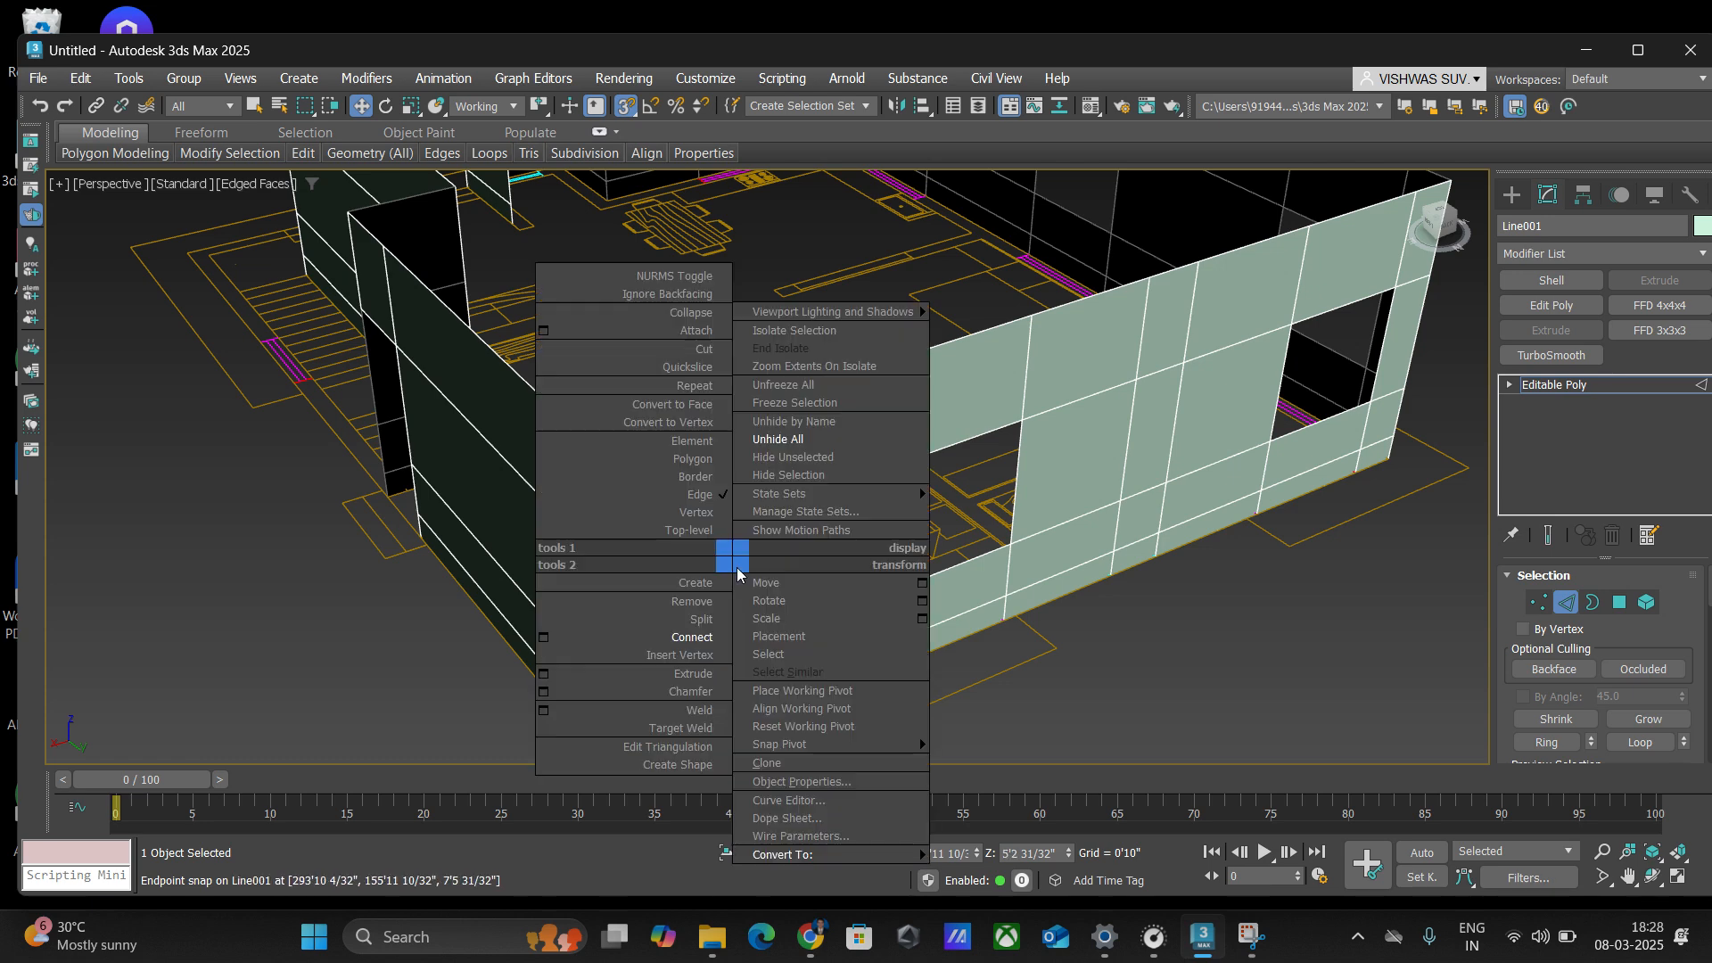
pyautogui.click(543, 638)
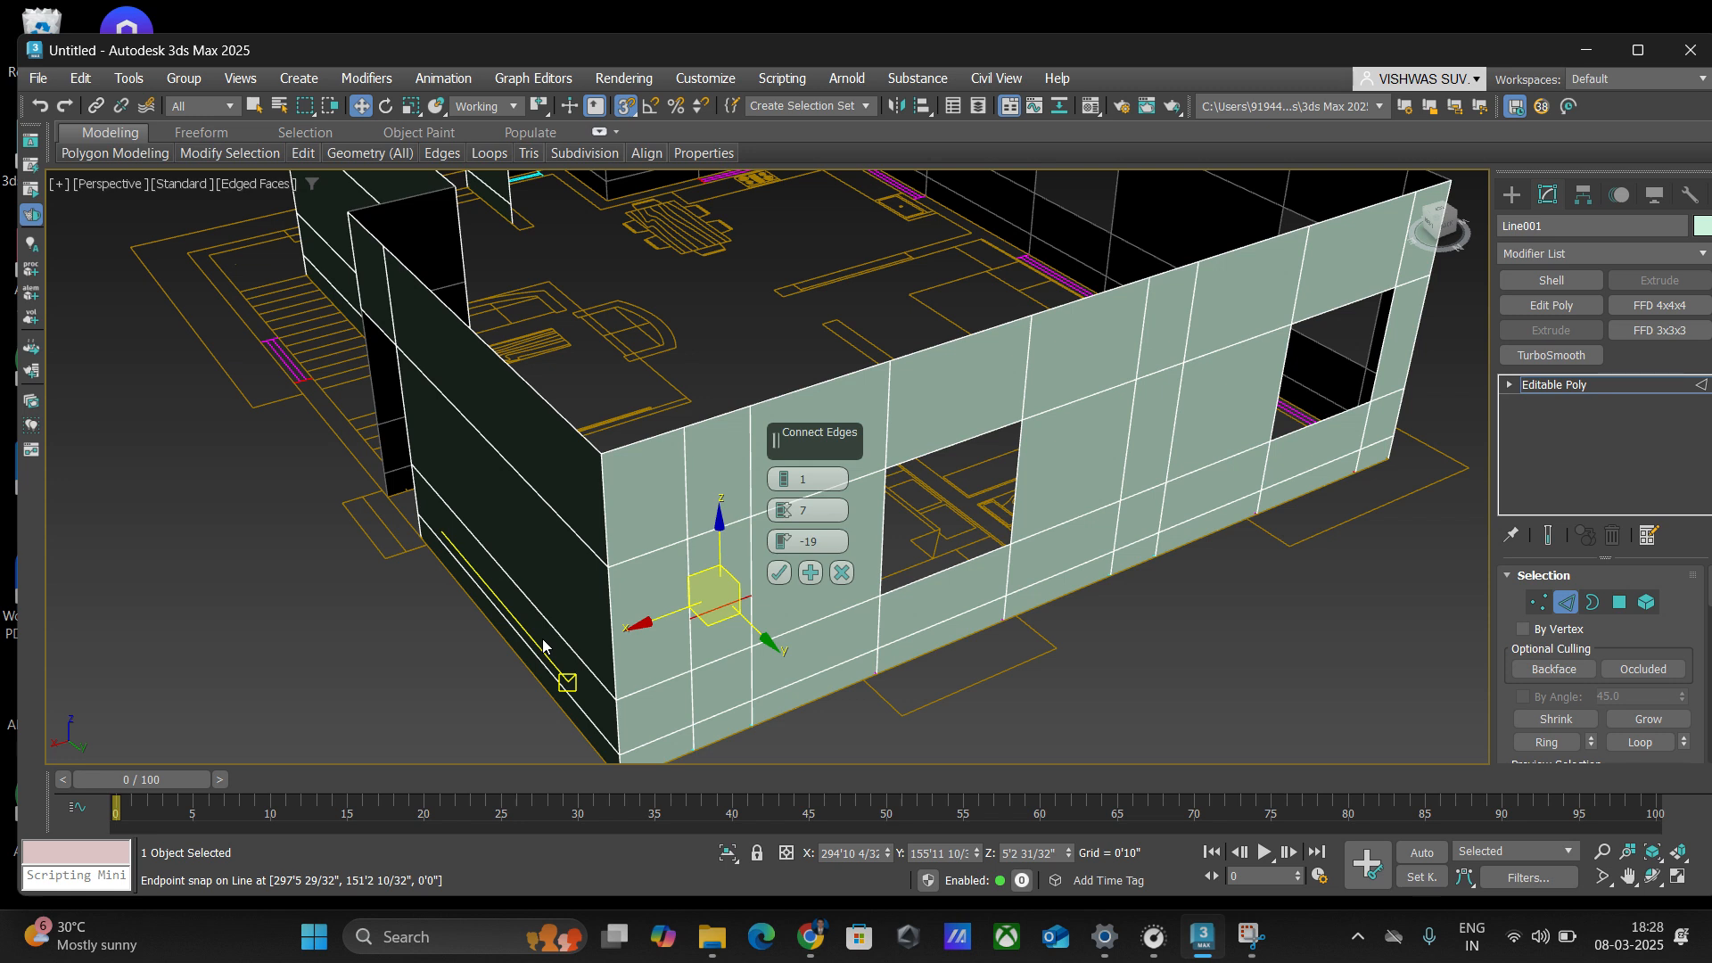
pyautogui.click(779, 572)
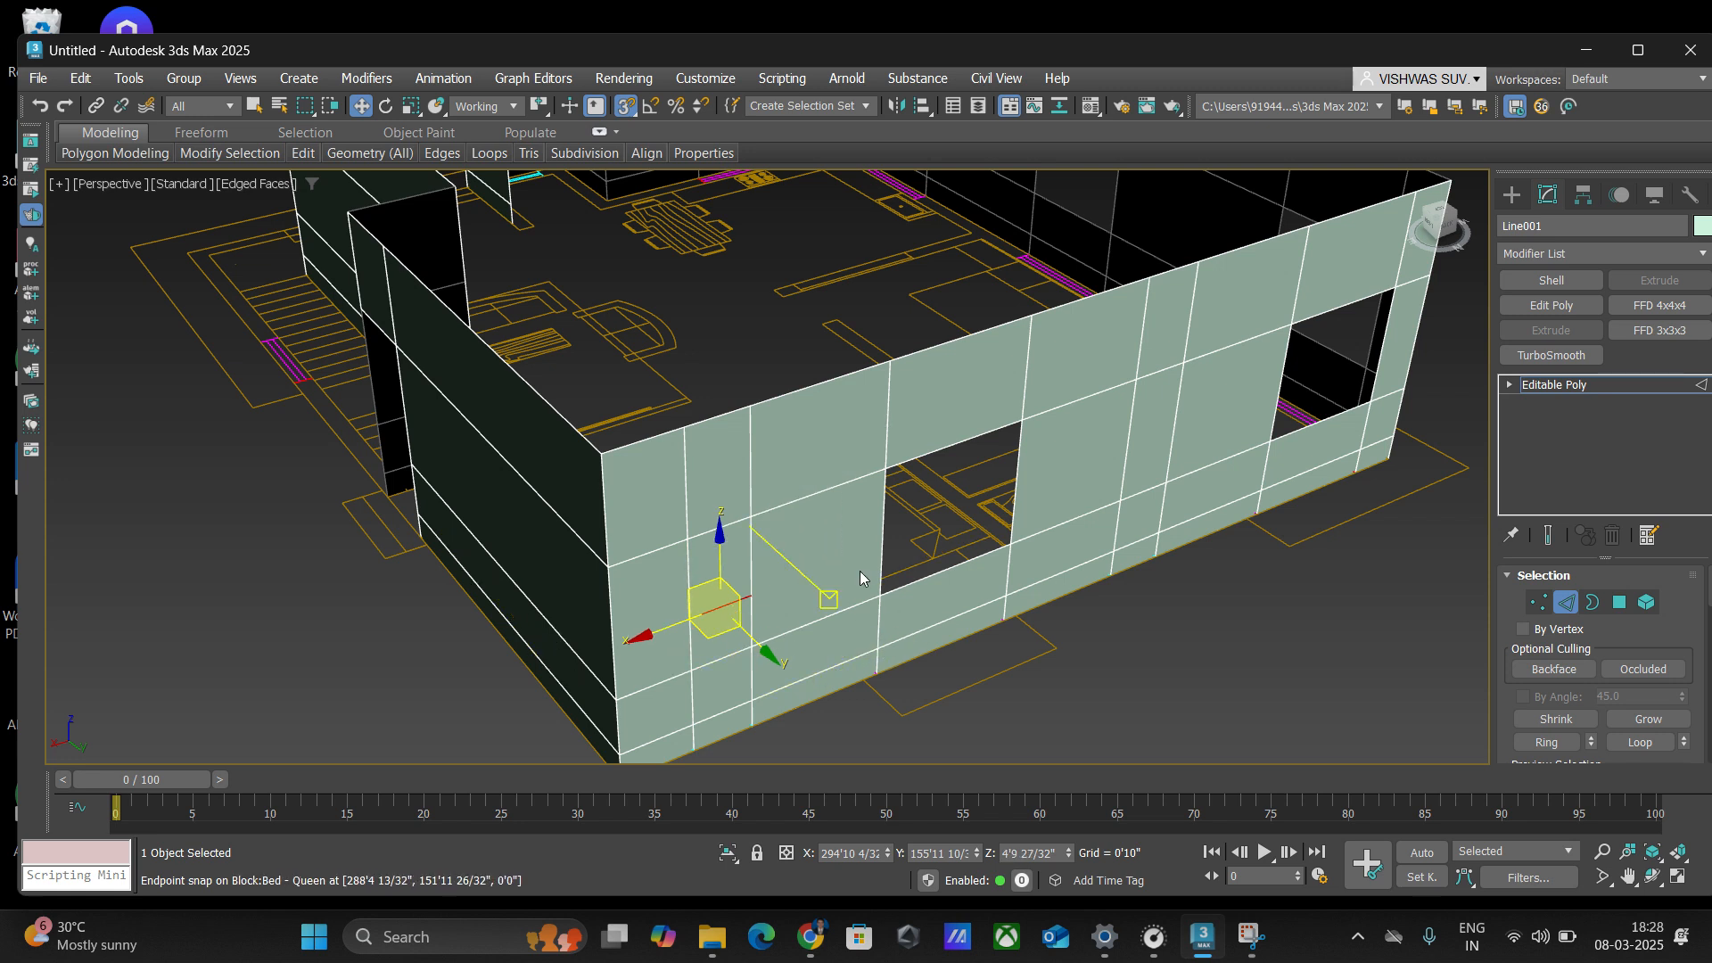
# - Delete the polygon above the new horizontal edge to open the small high window near the rear wall's corner
pyautogui.click(1621, 602)
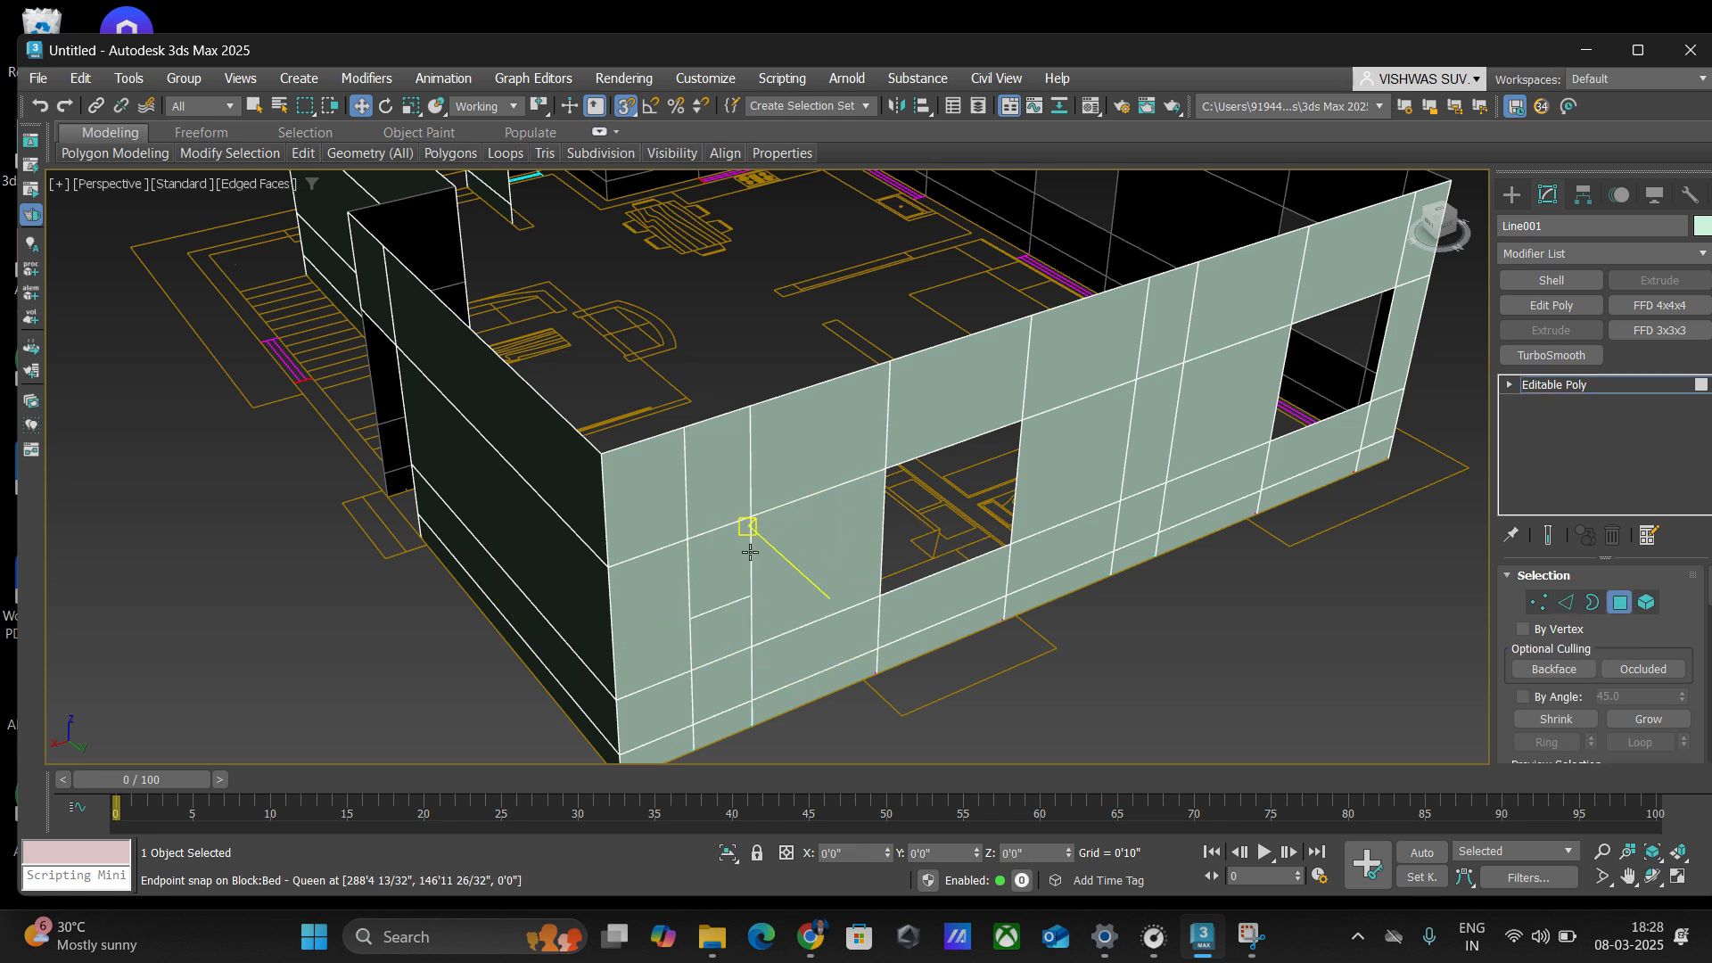
pyautogui.click(731, 563)
pyautogui.press('Delete')
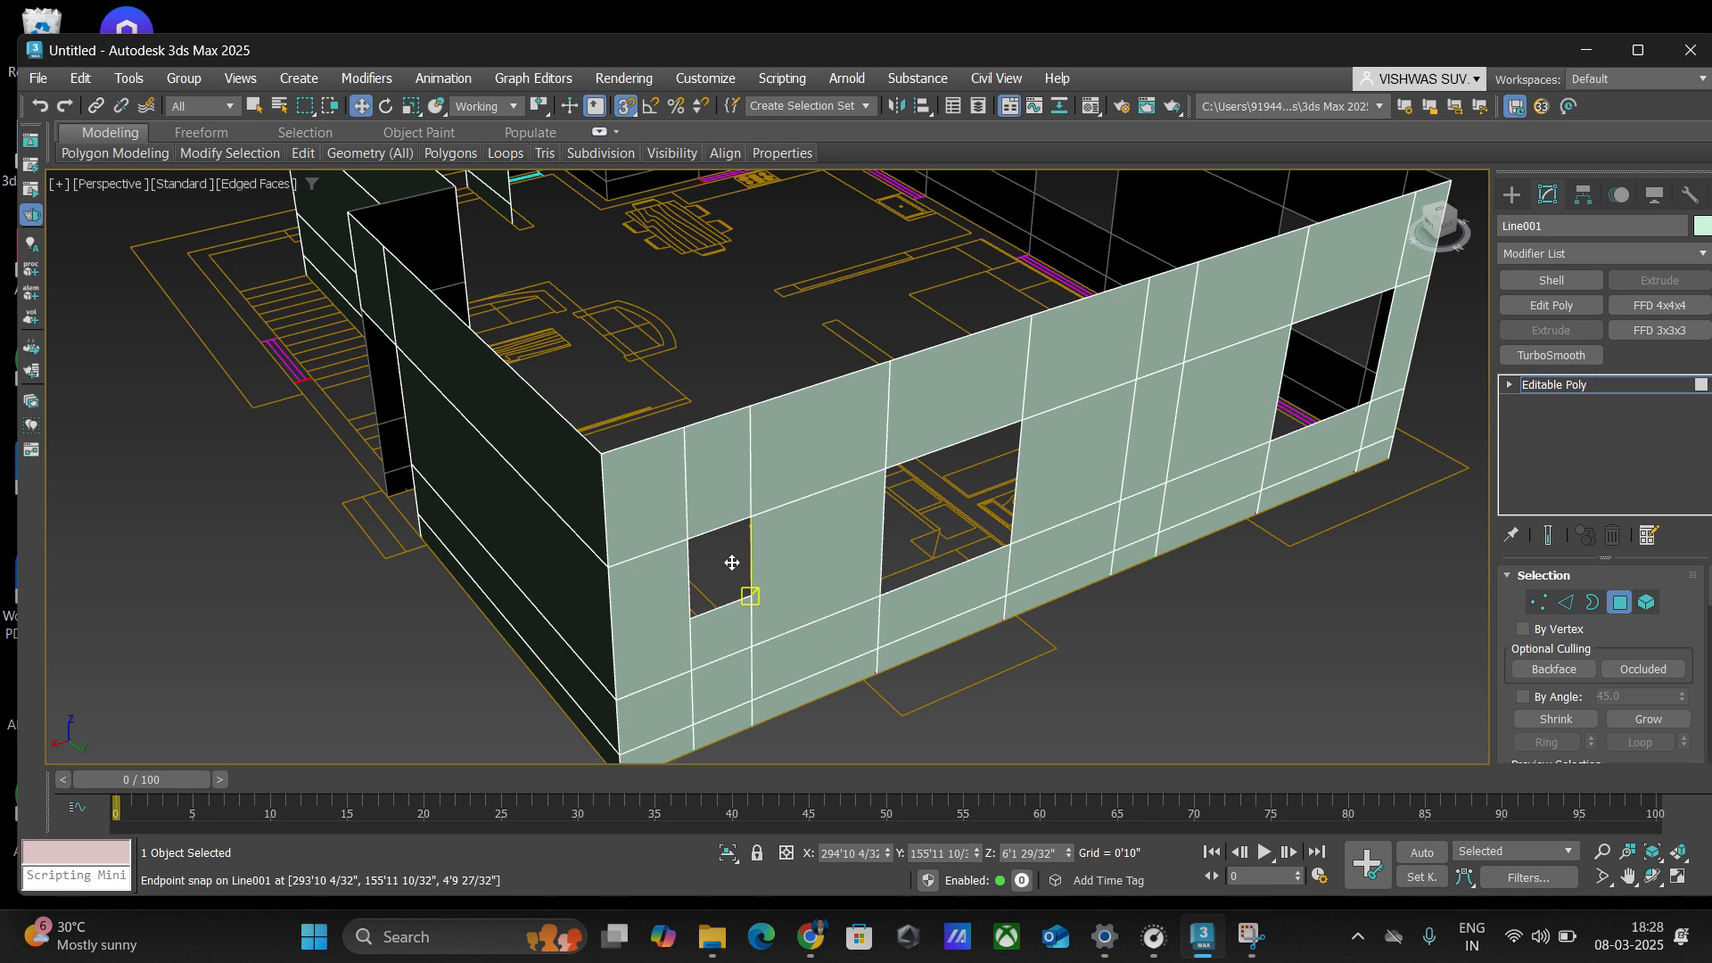
pyautogui.click(1134, 409)
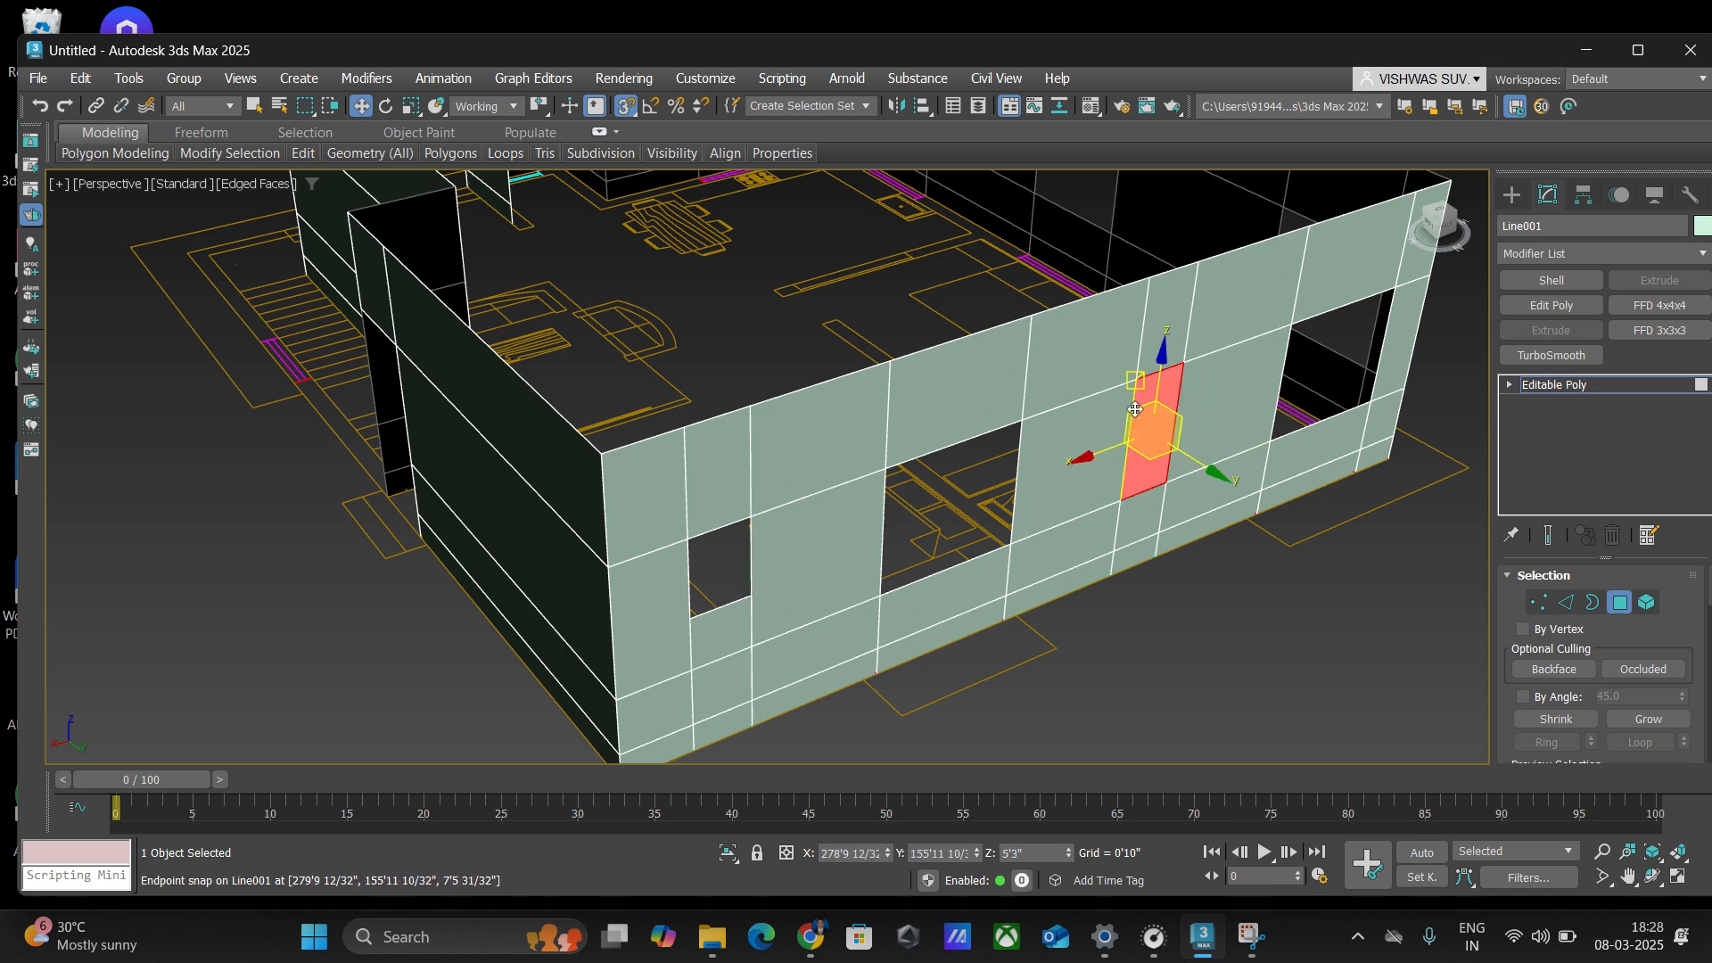
pyautogui.click(1216, 576)
pyautogui.click(1620, 602)
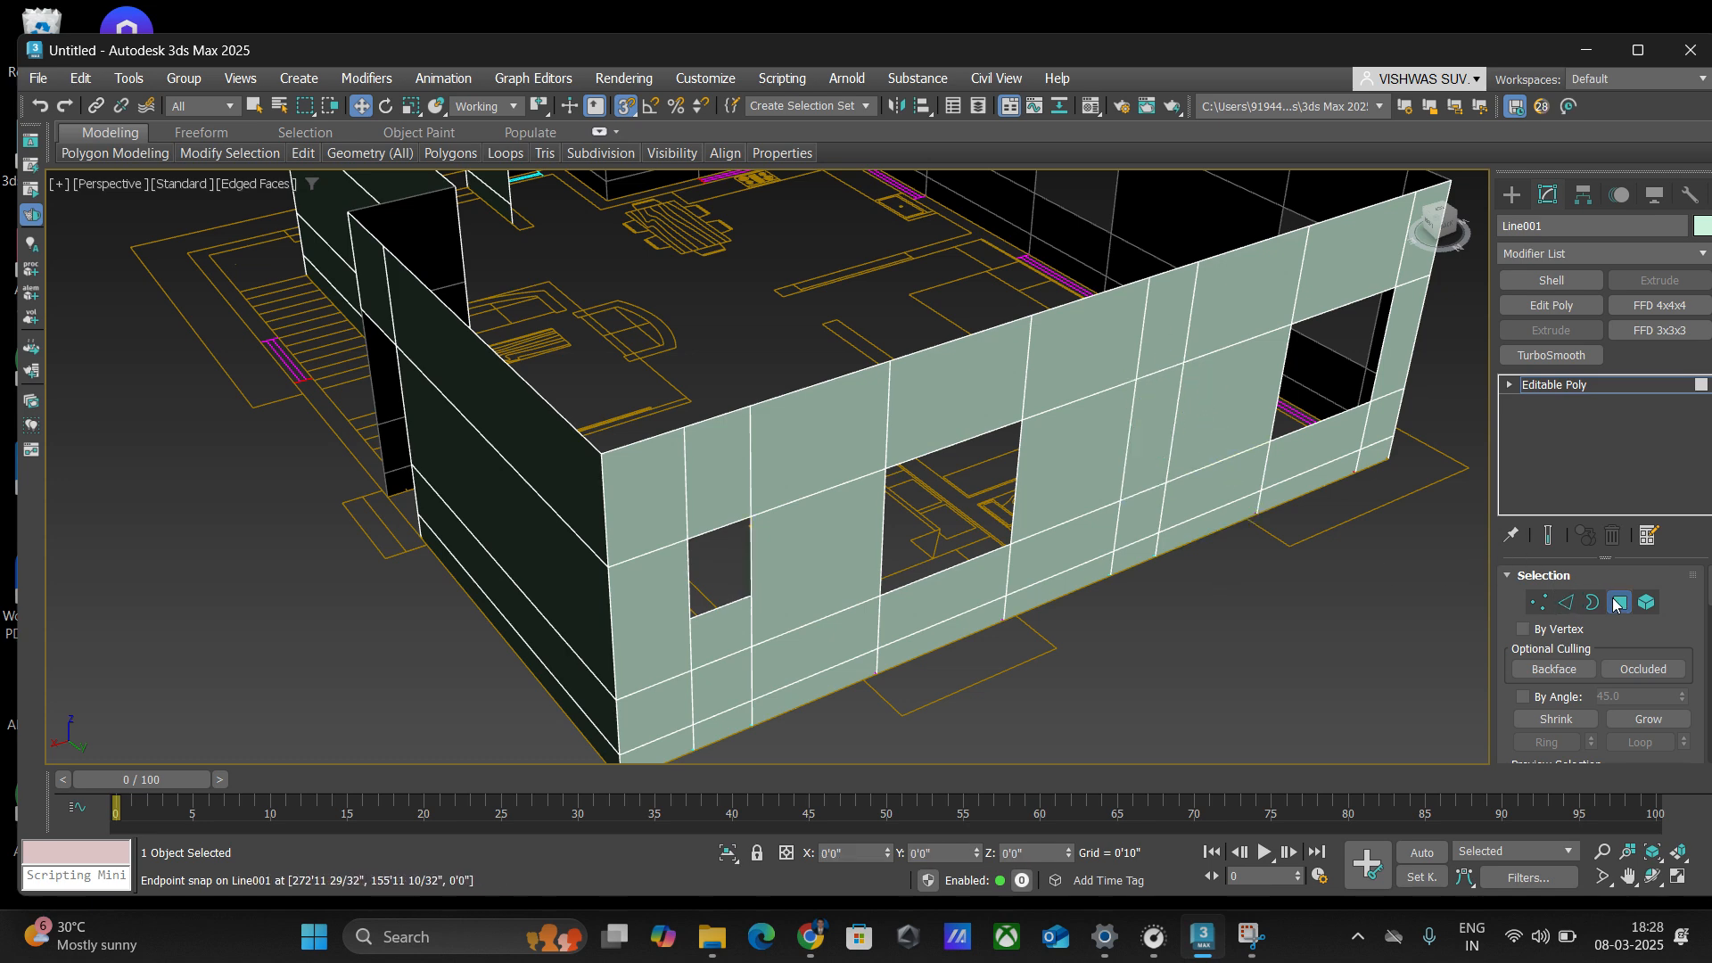
# - Connect the vertical edges of the narrow panel between the rear wall's two wide windows with 1 segment, pinch 7 and slide -19
pyautogui.click(1562, 602)
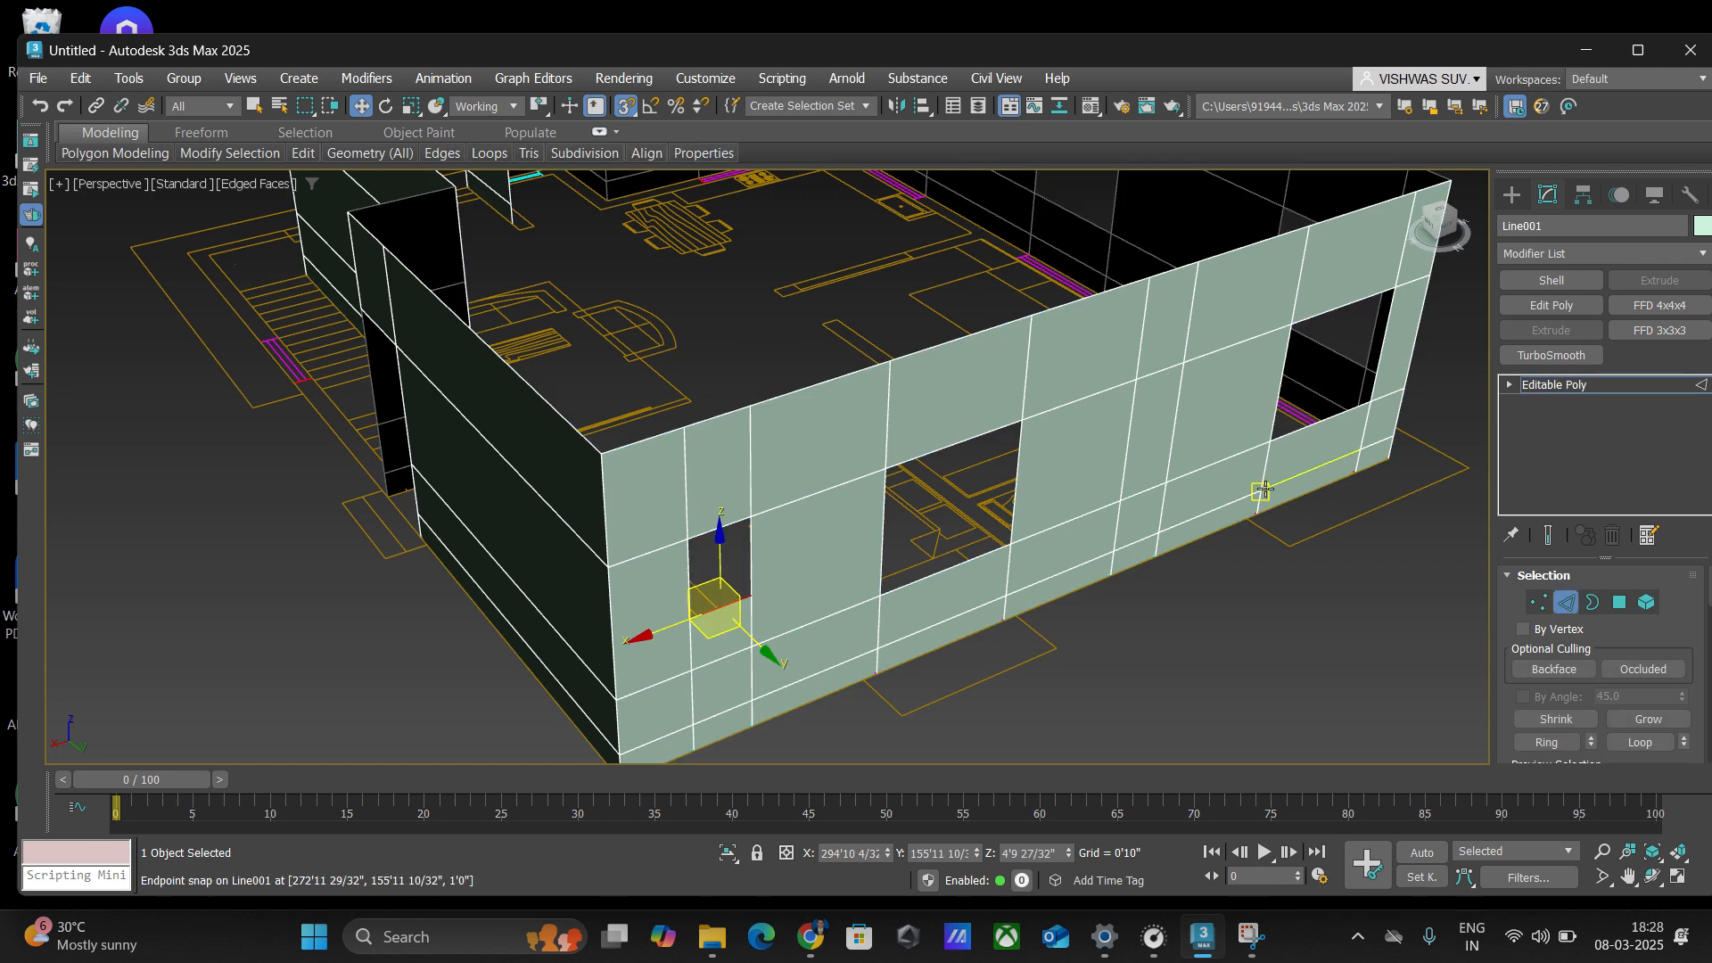
pyautogui.click(1135, 432)
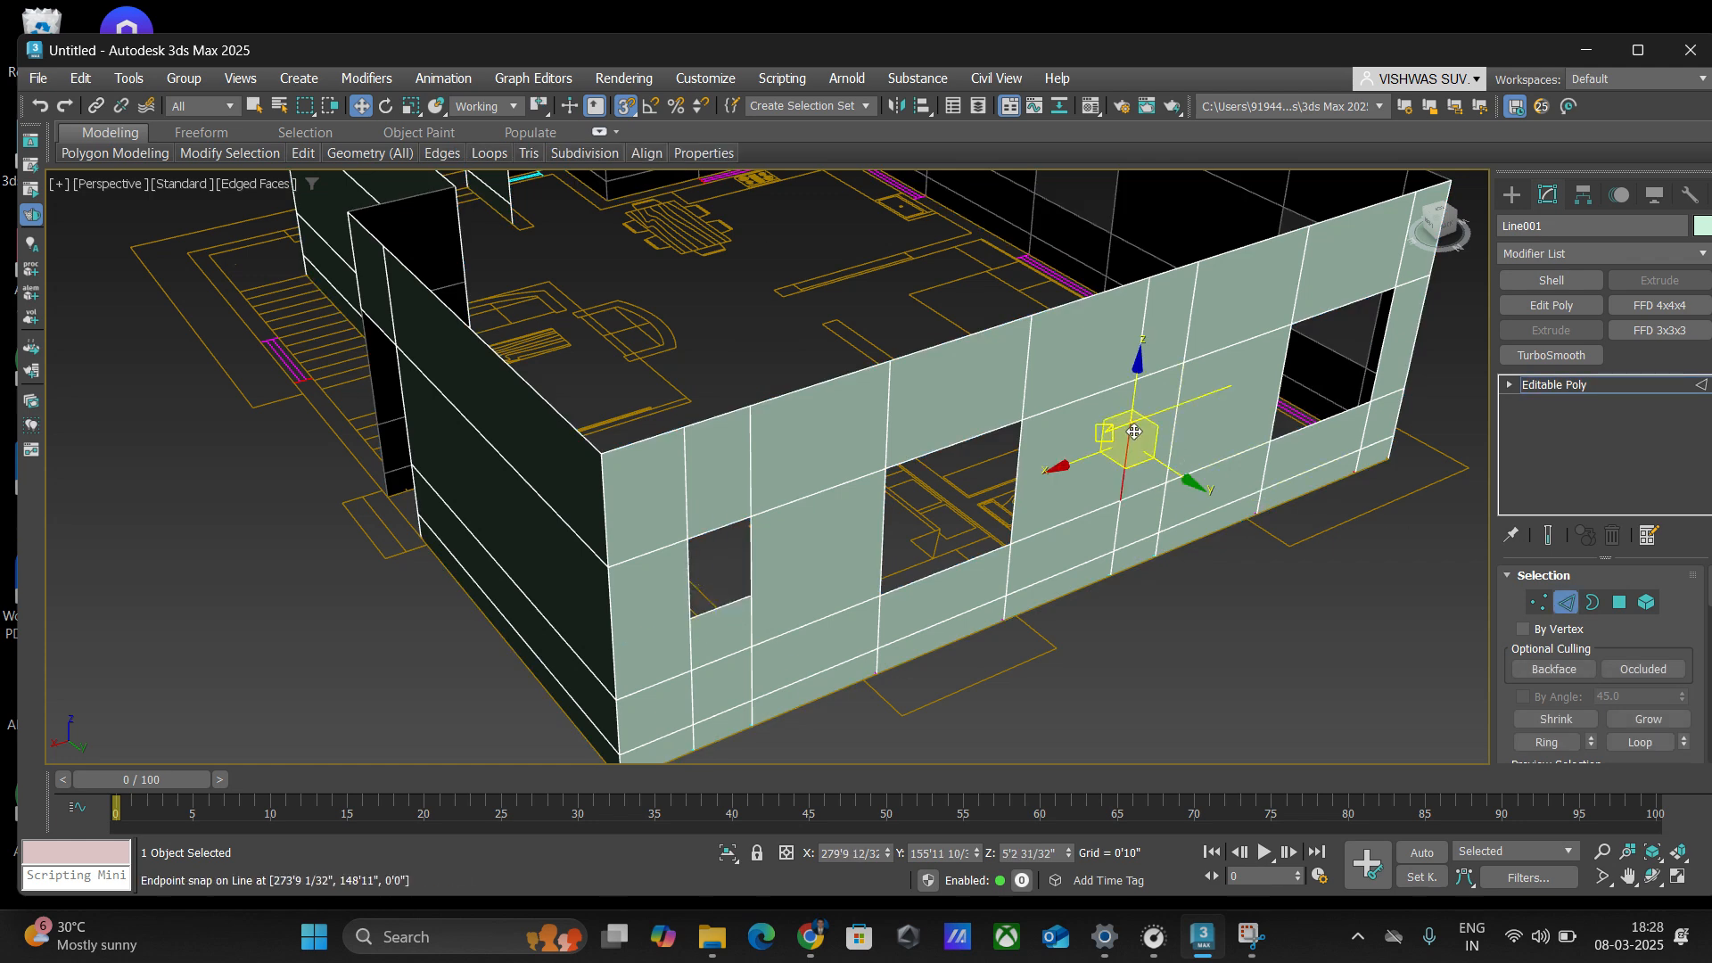
pyautogui.keyDown('ctrl'); pyautogui.click(1183, 398); pyautogui.keyUp('ctrl')
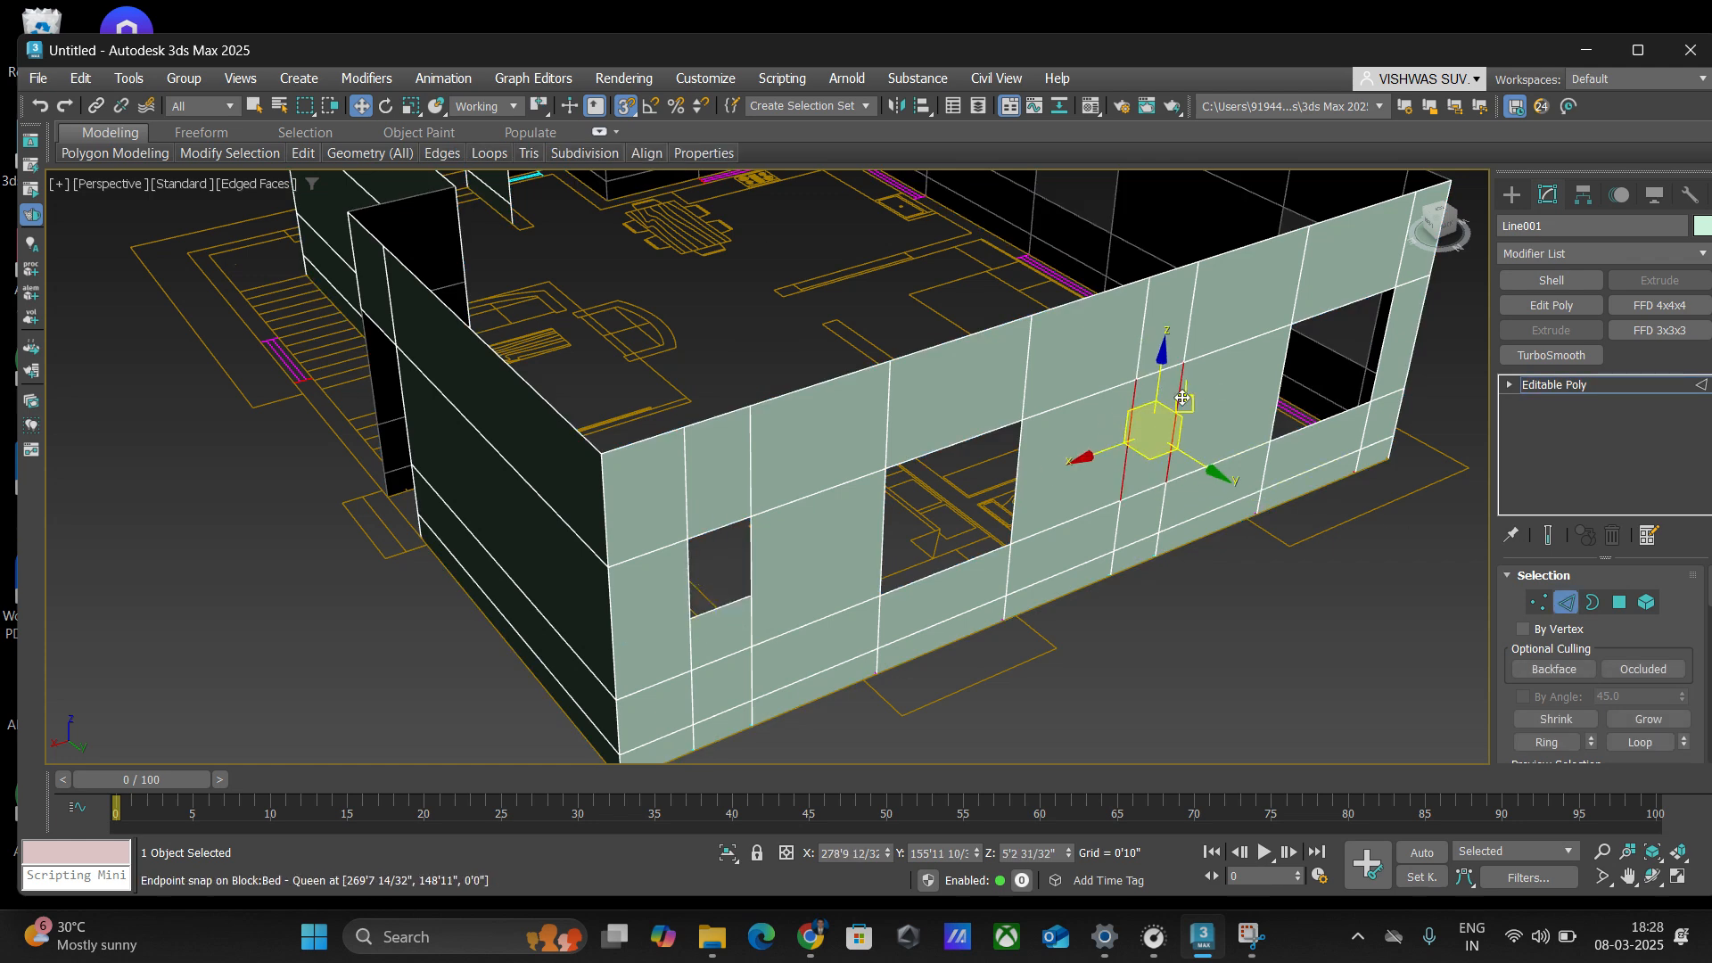
pyautogui.rightClick(1134, 421)
pyautogui.click(944, 502)
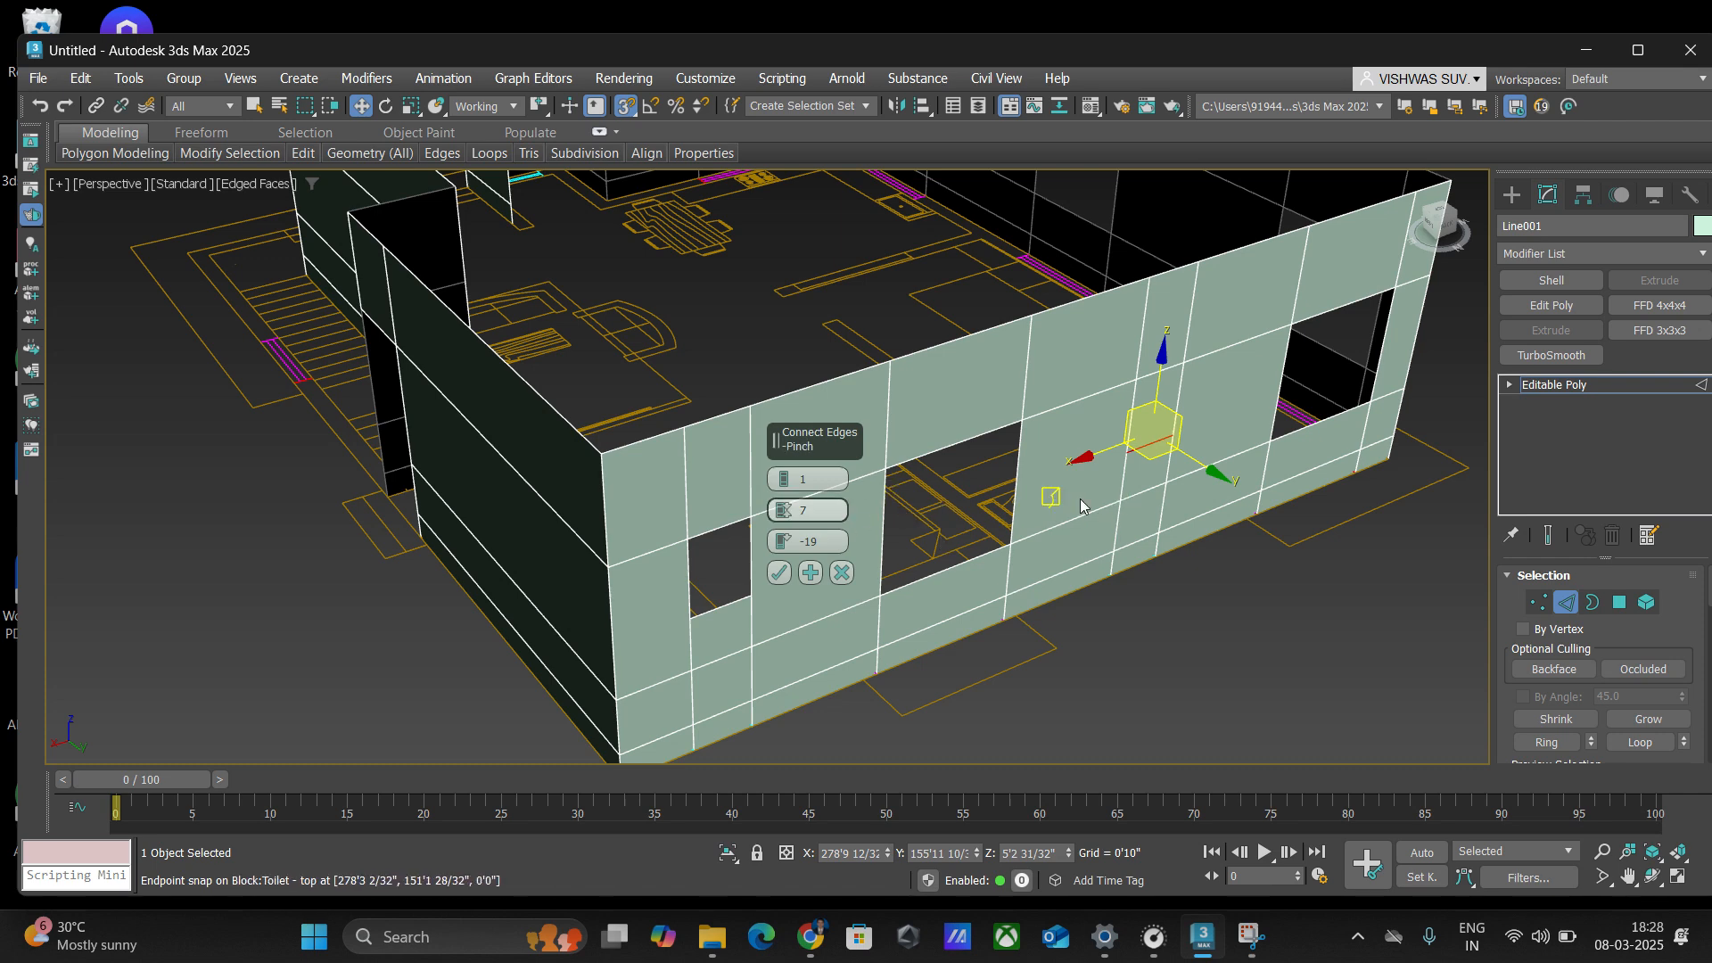
pyautogui.click(781, 575)
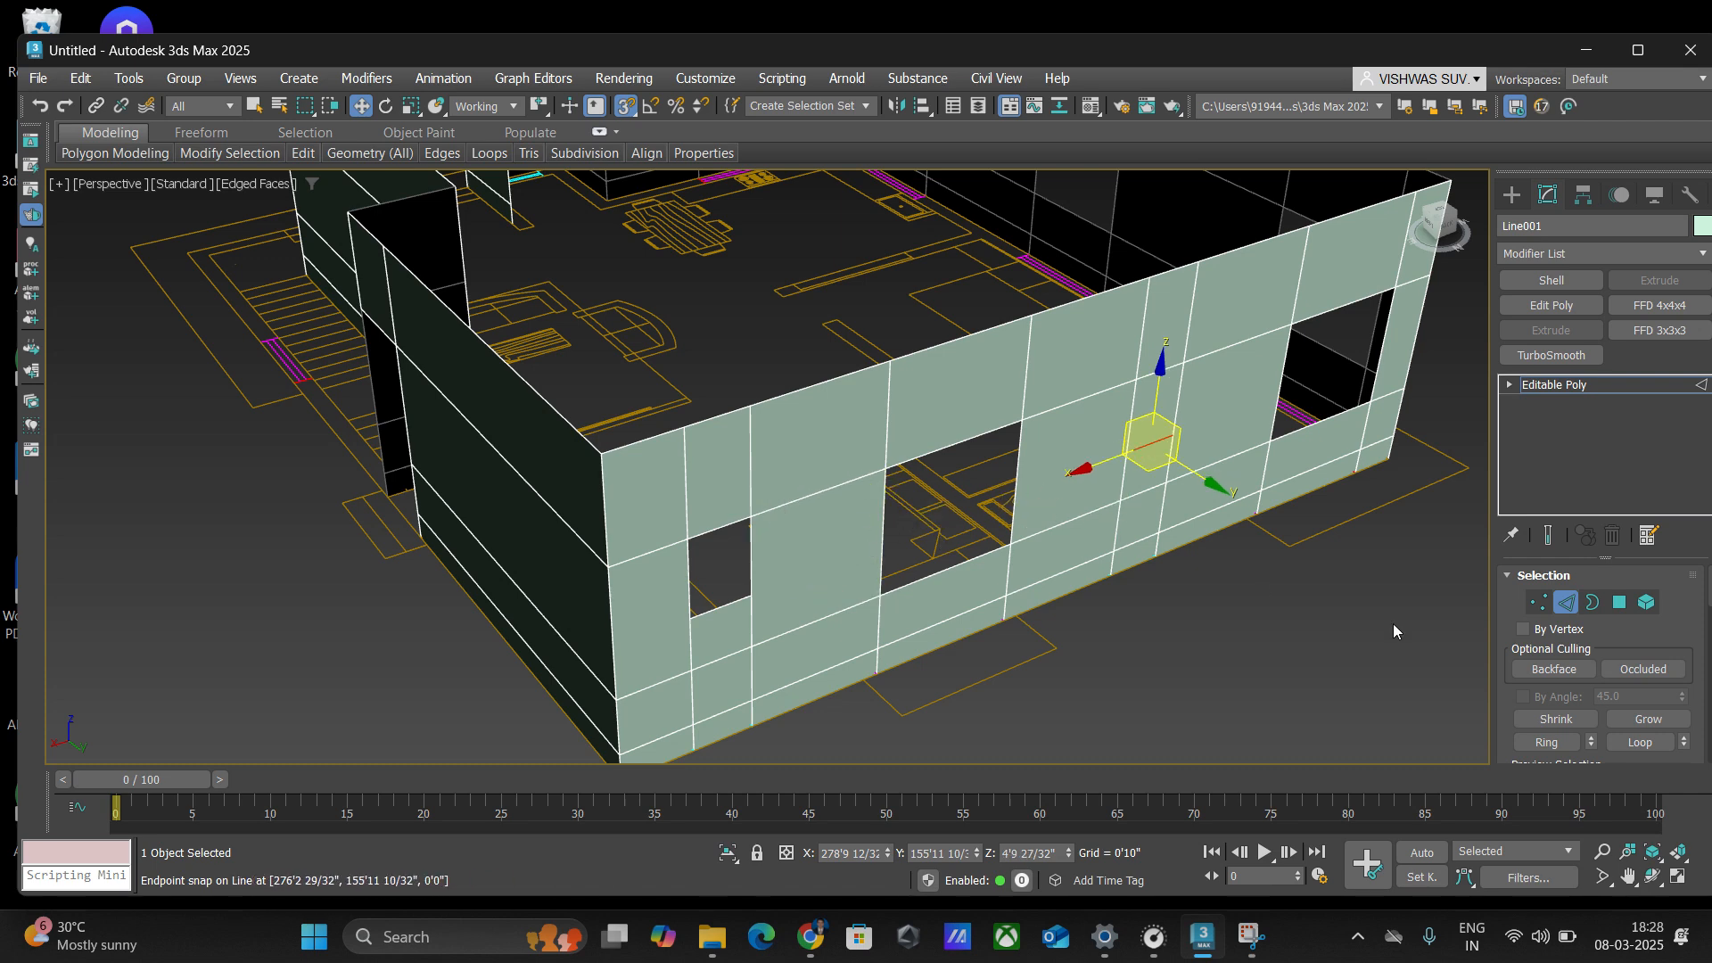
# - Delete the polygon above the new horizontal edge between the rear wall's two wide windows to open the small high window
pyautogui.click(1621, 602)
pyautogui.click(1161, 407)
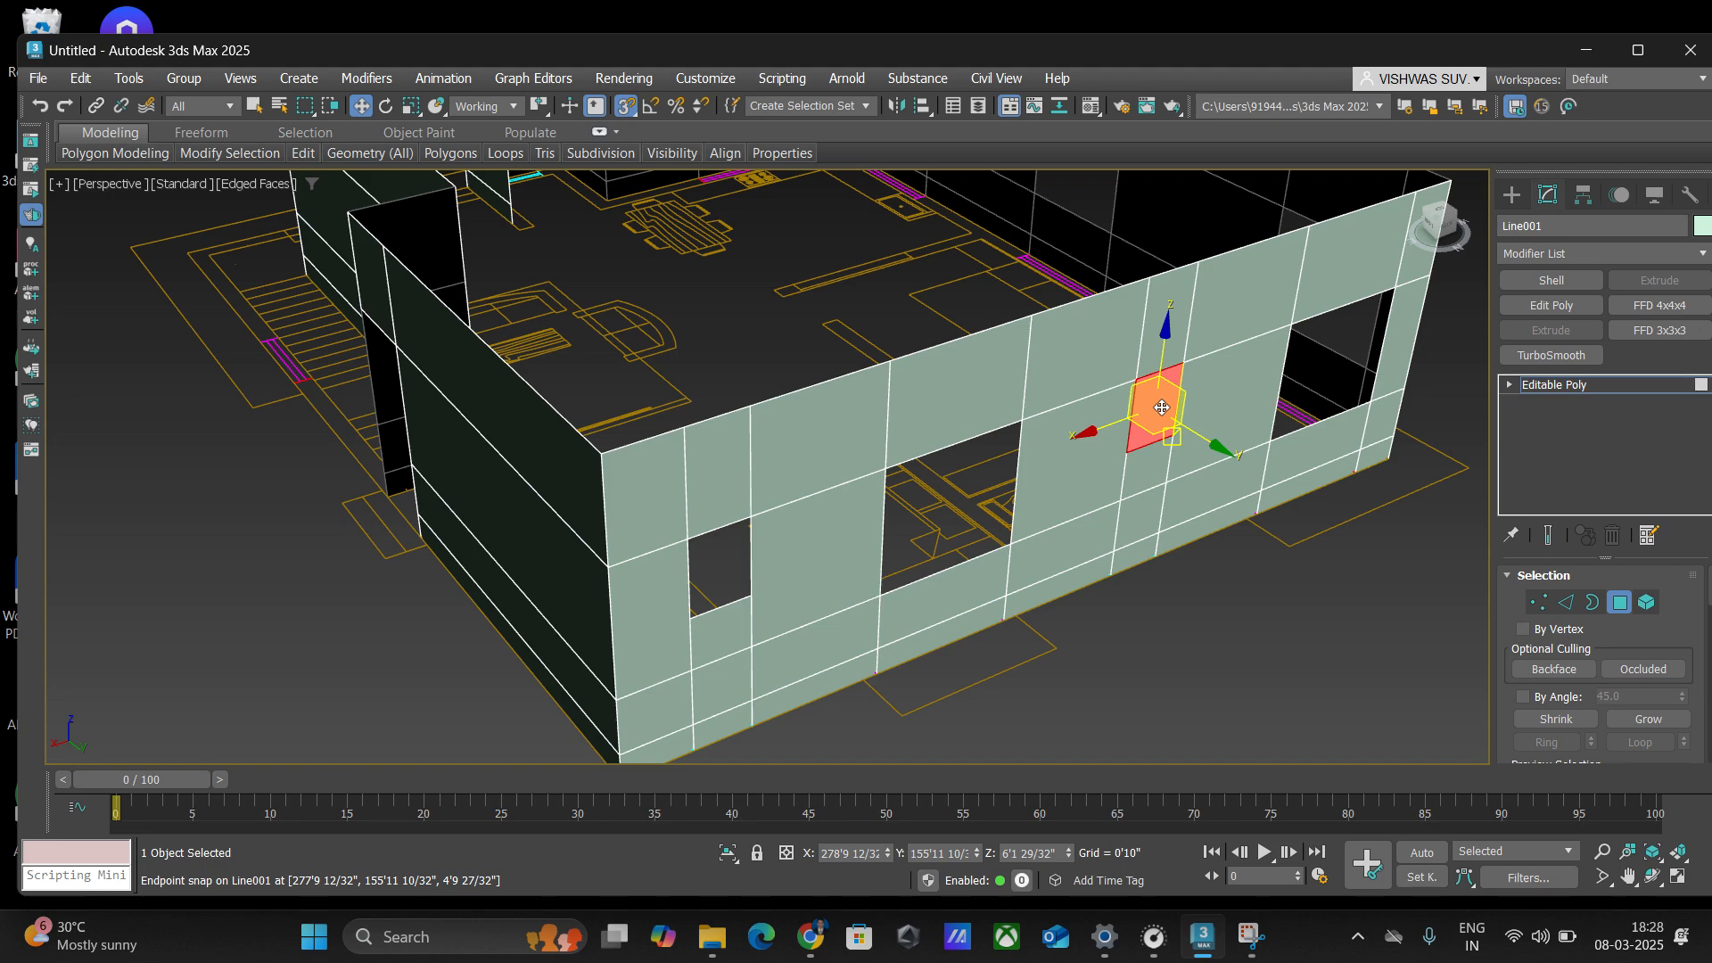
pyautogui.press('Delete')
# - Connect the lintel-height and sill-height horizontal edges of the solid wall section facing the stair lines with 2 segments and pinch 7
pyautogui.scroll(-3, 1048, 569)
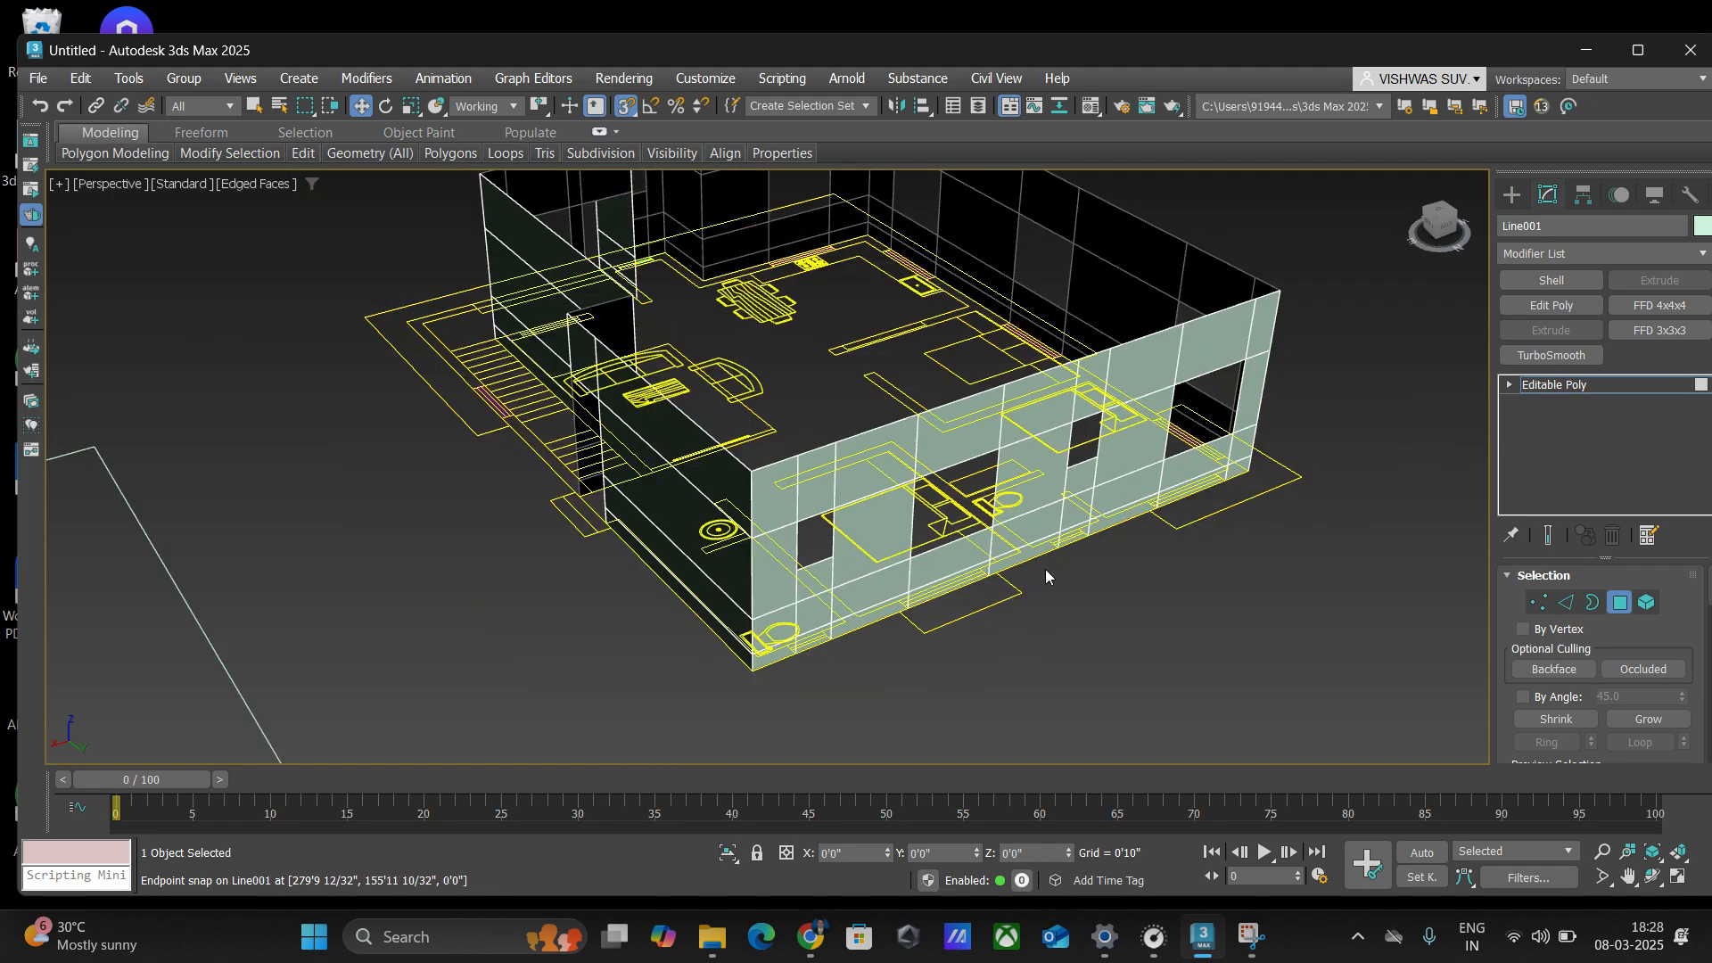
pyautogui.keyDown('alt'); pyautogui.moveTo(1297, 538); pyautogui.dragTo(811, 506, button='middle'); pyautogui.keyUp('alt')
pyautogui.scroll(3, 565, 352)
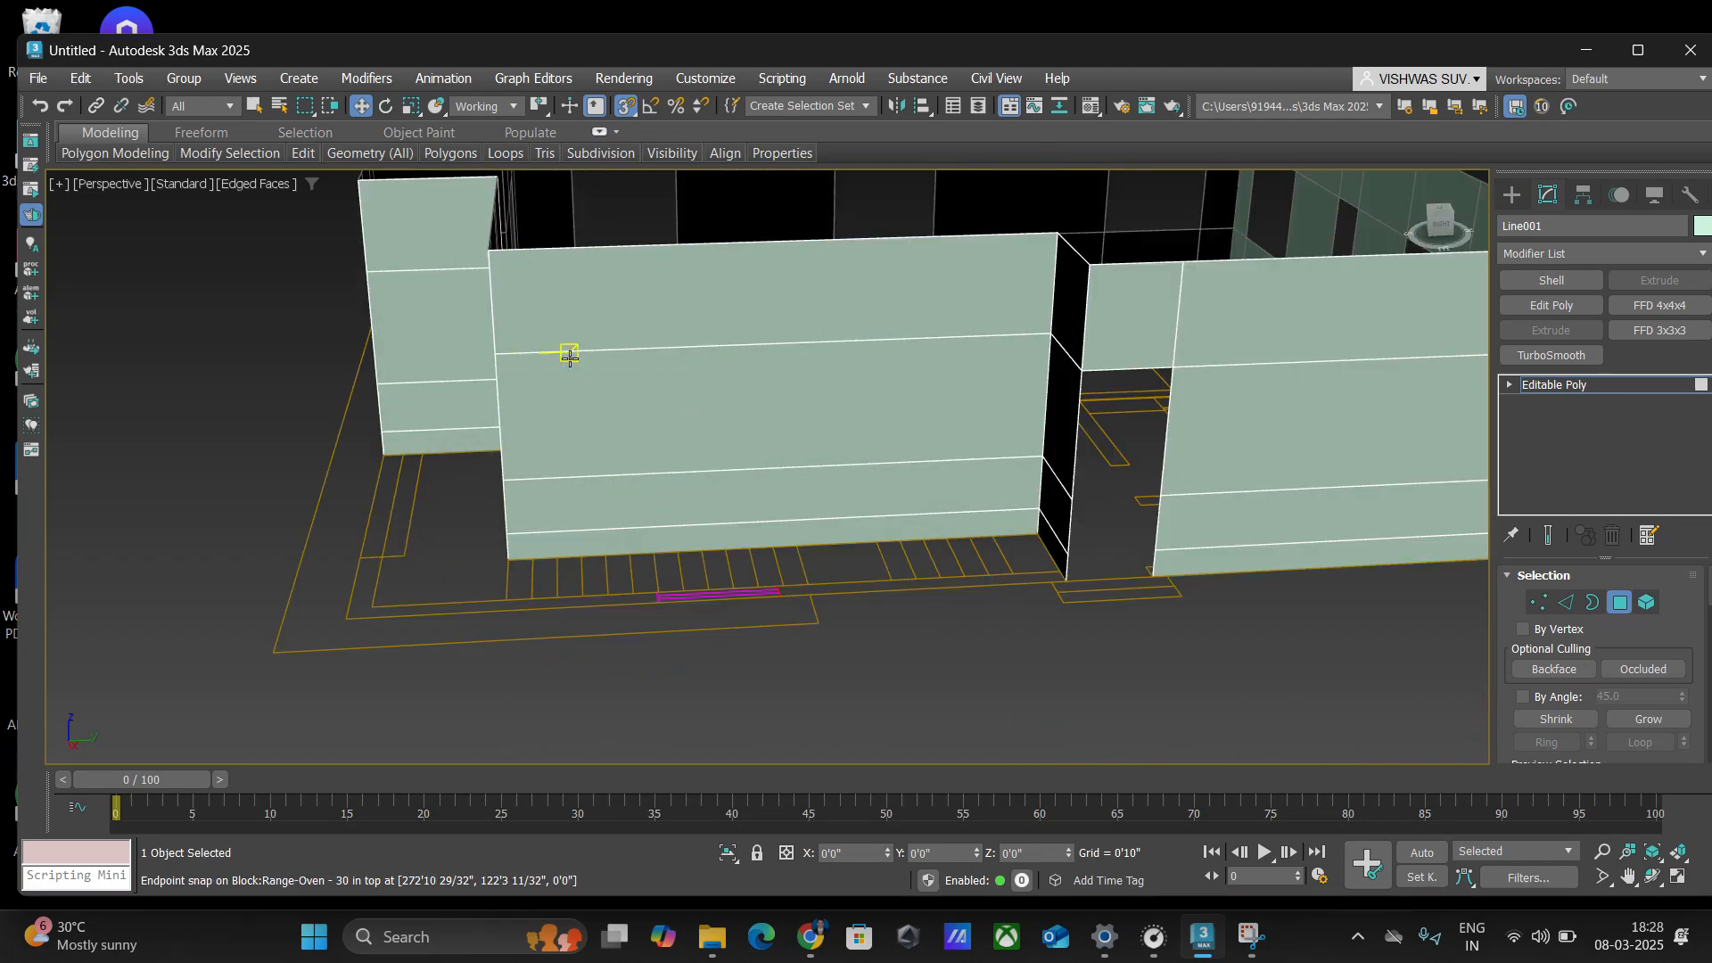
pyautogui.click(491, 401)
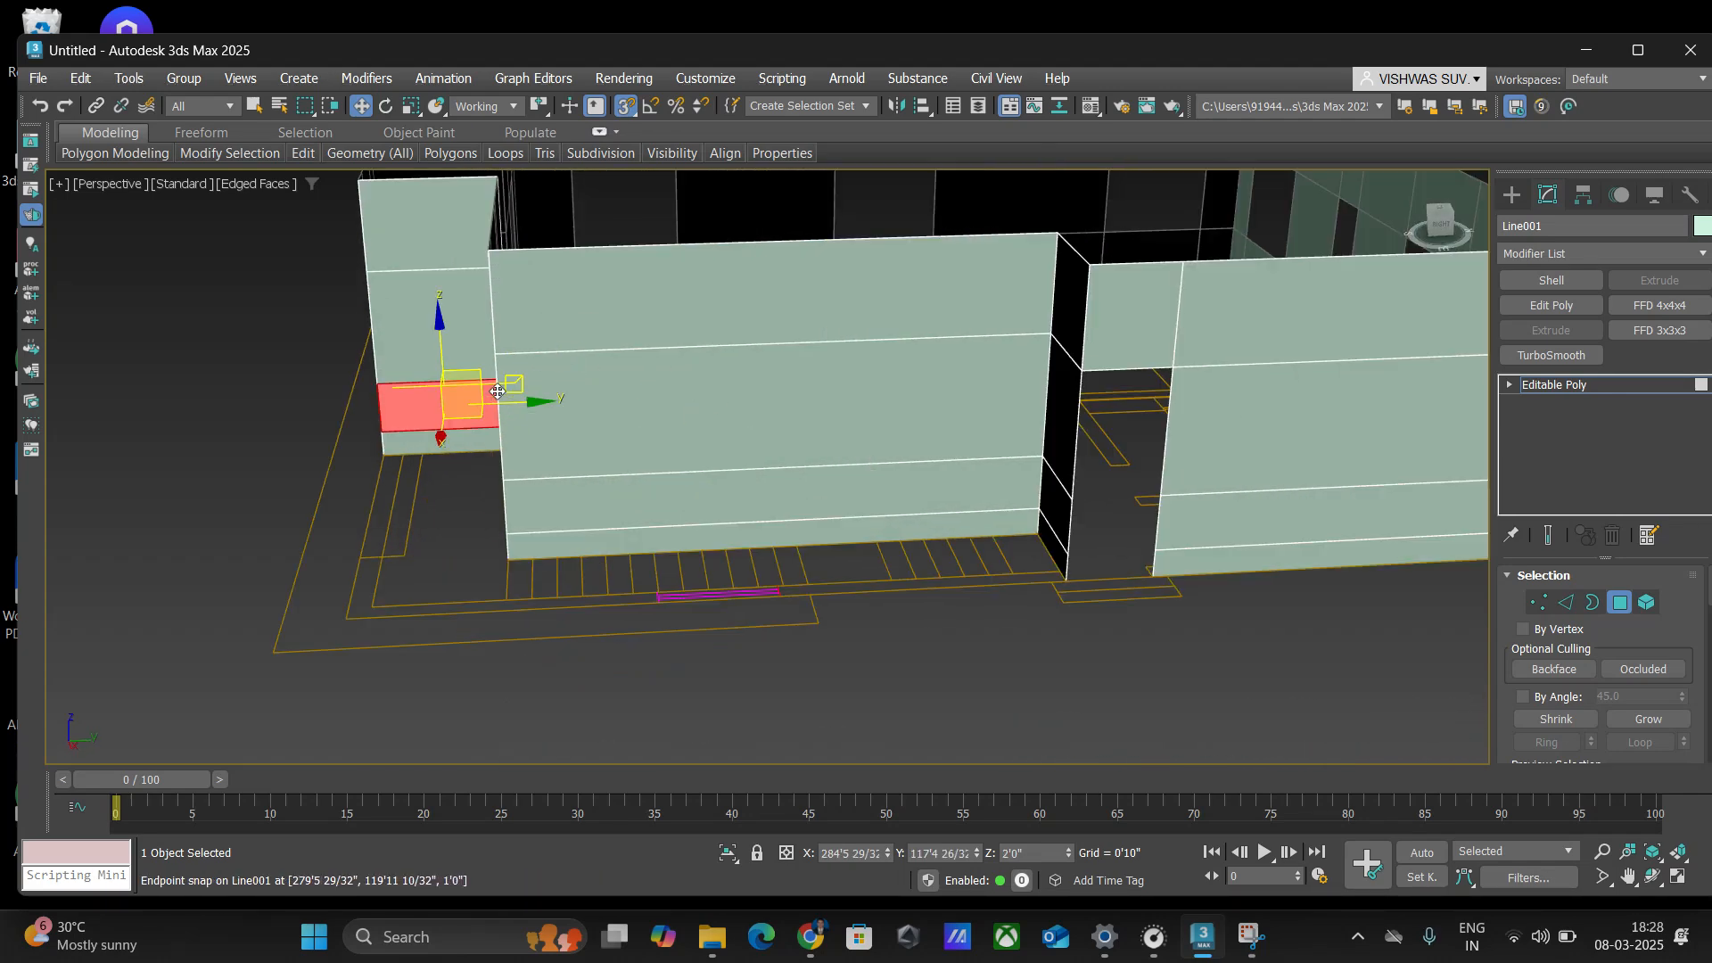
pyautogui.click(1566, 601)
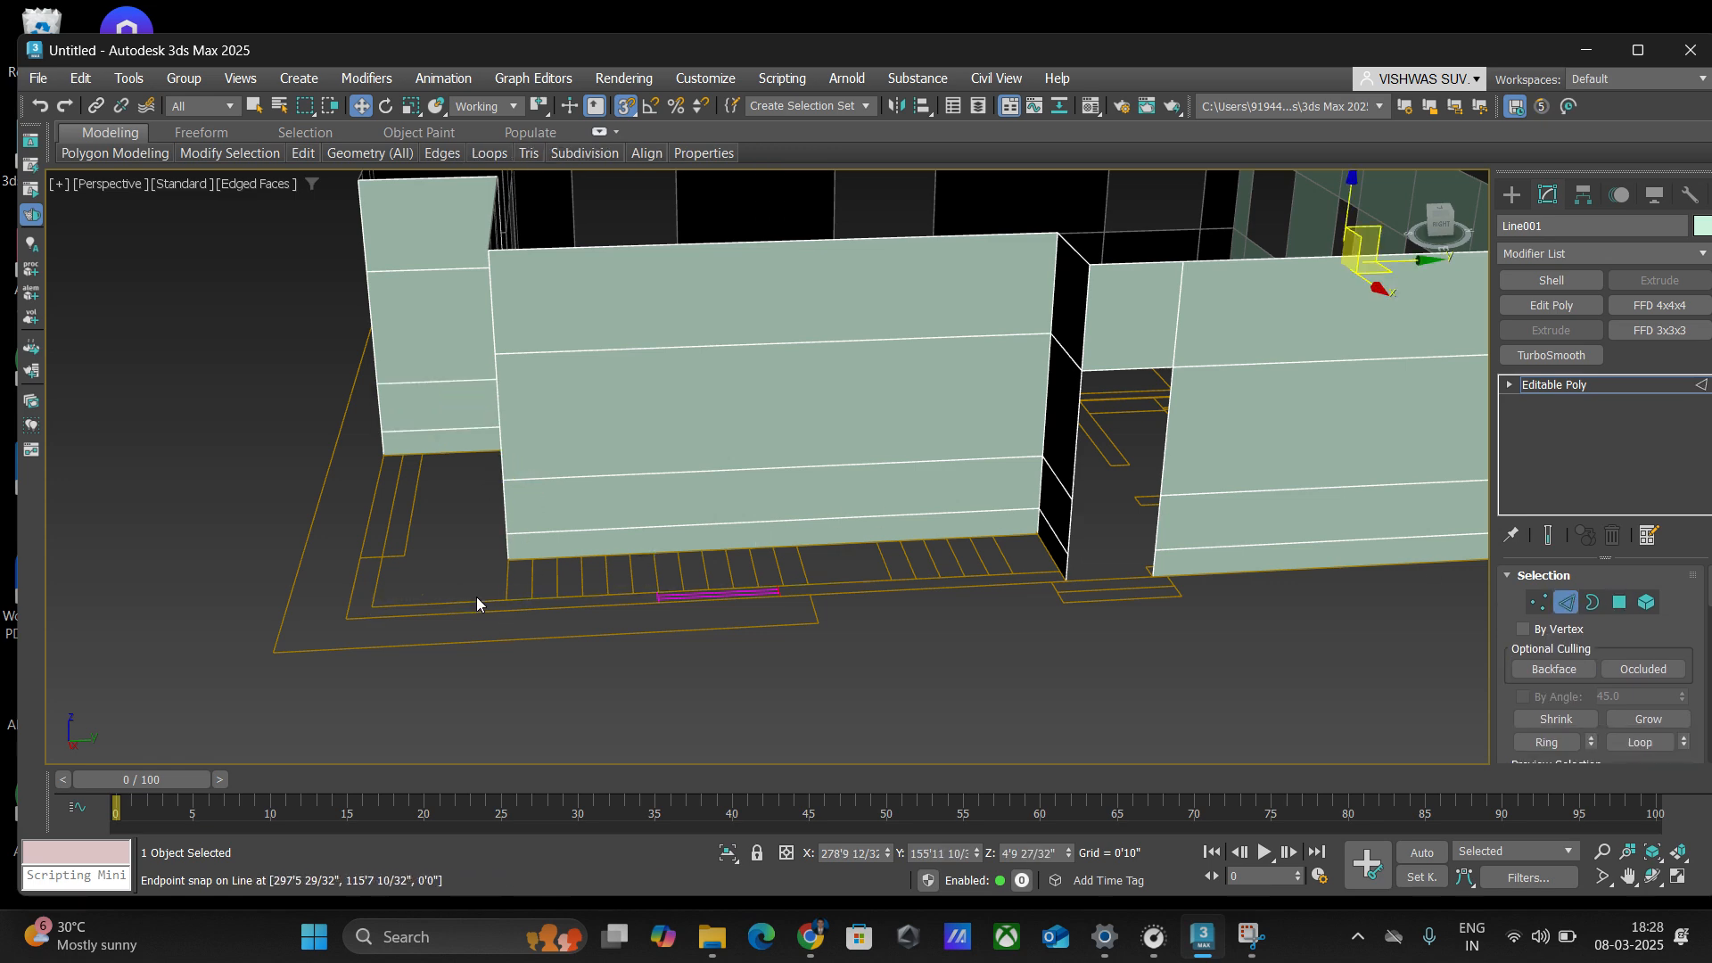
pyautogui.keyDown('alt'); pyautogui.moveTo(506, 654); pyautogui.dragTo(537, 656, button='middle'); pyautogui.keyUp('alt')
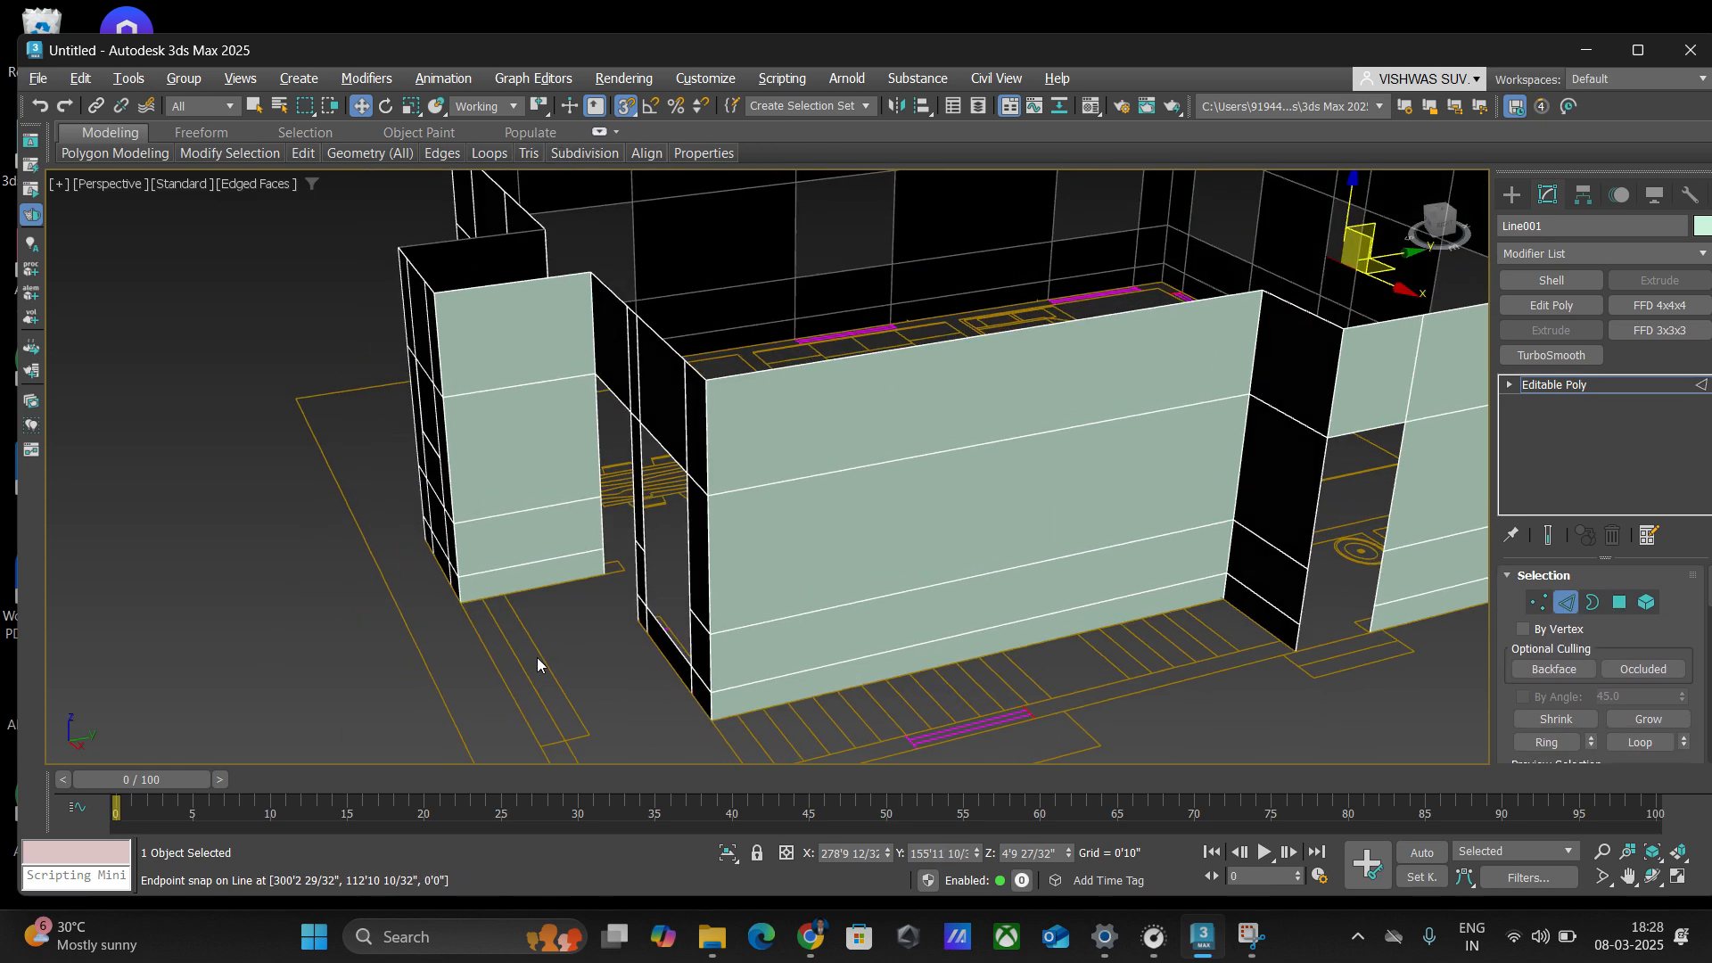
pyautogui.click(709, 562)
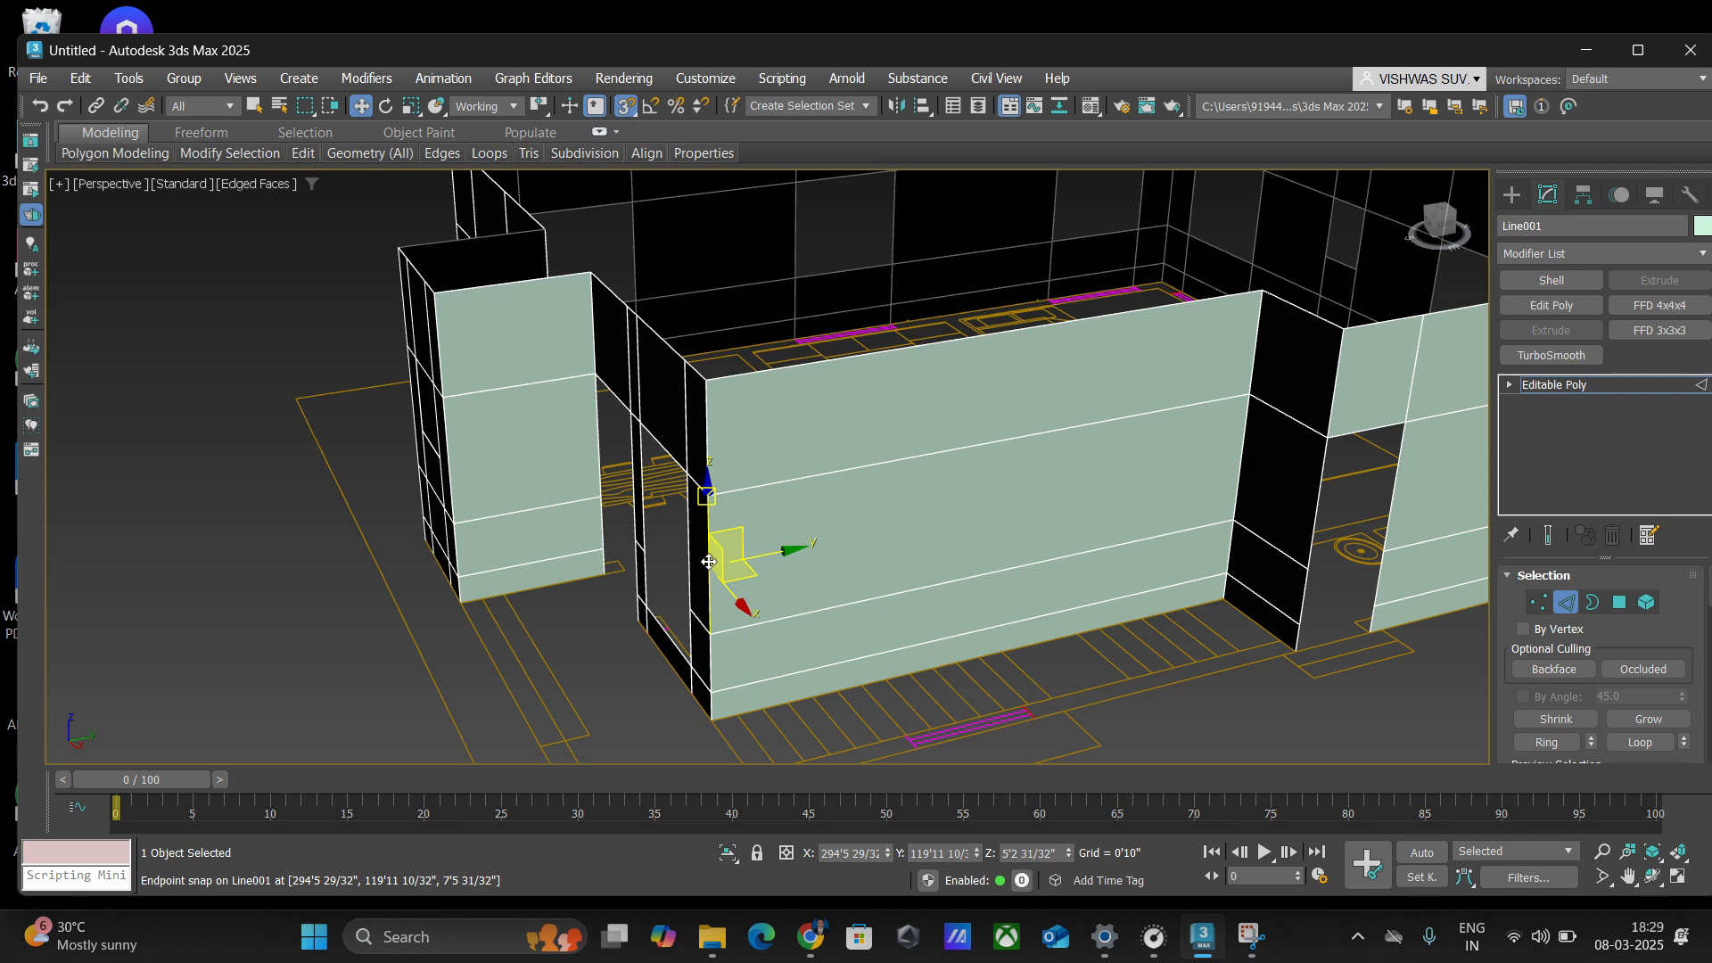
pyautogui.click(848, 472)
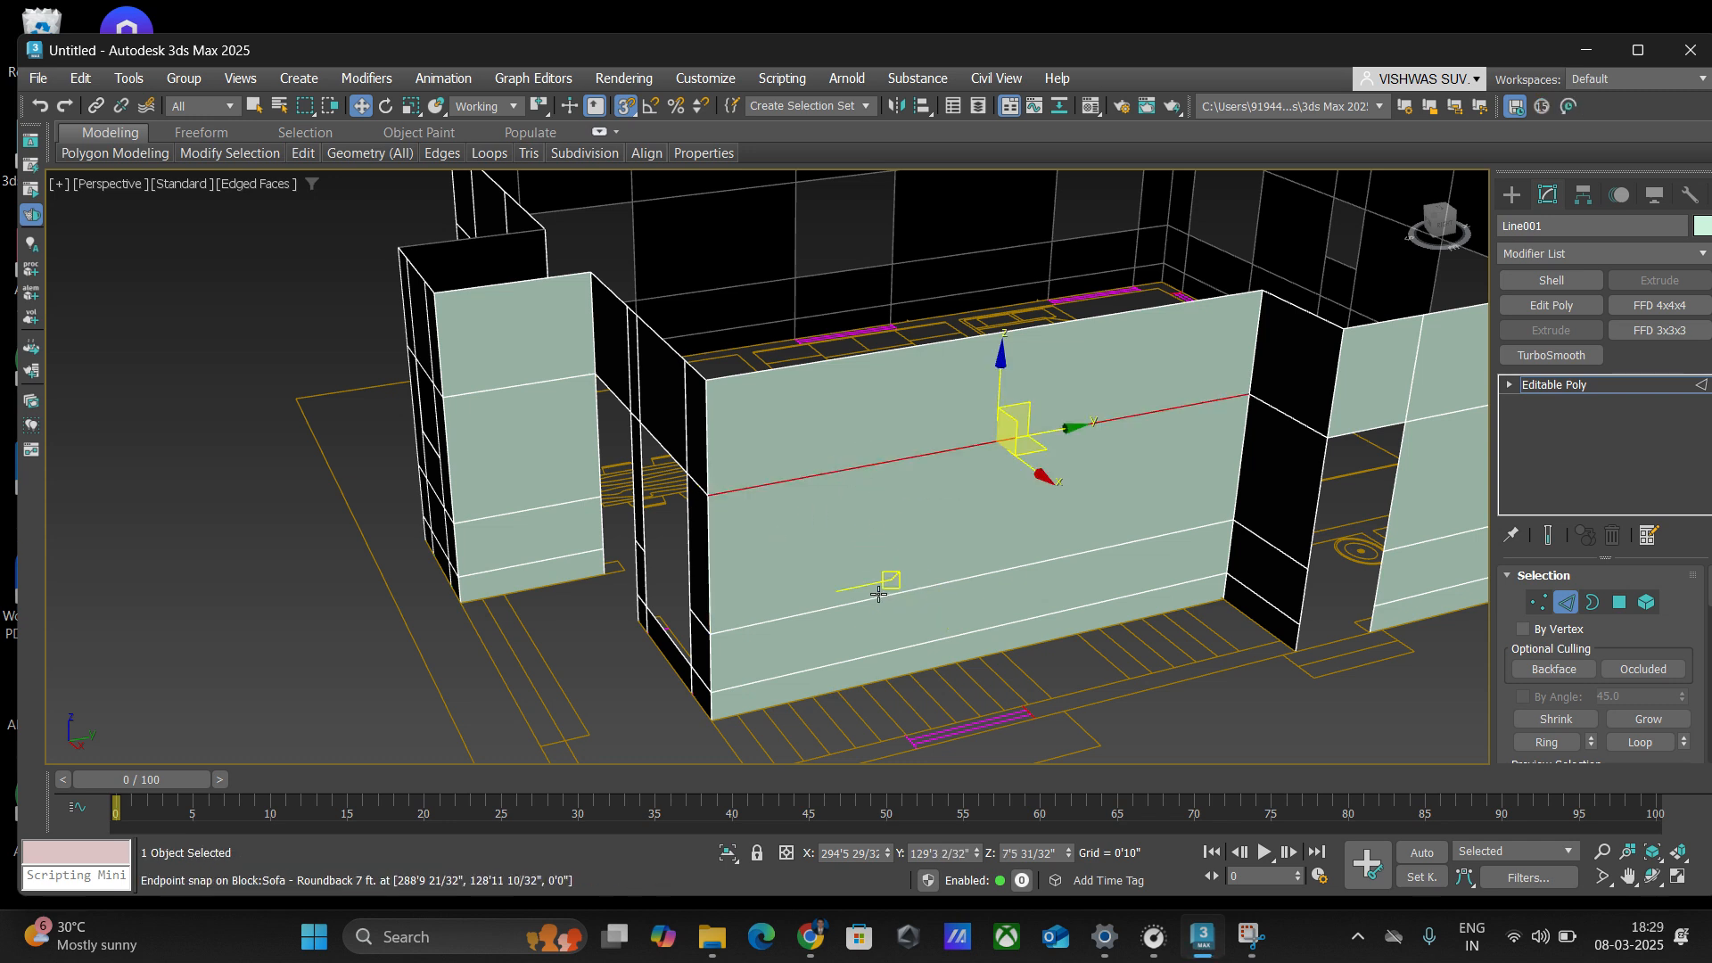
pyautogui.keyDown('ctrl'); pyautogui.click(851, 605); pyautogui.keyUp('ctrl')
pyautogui.rightClick(890, 528)
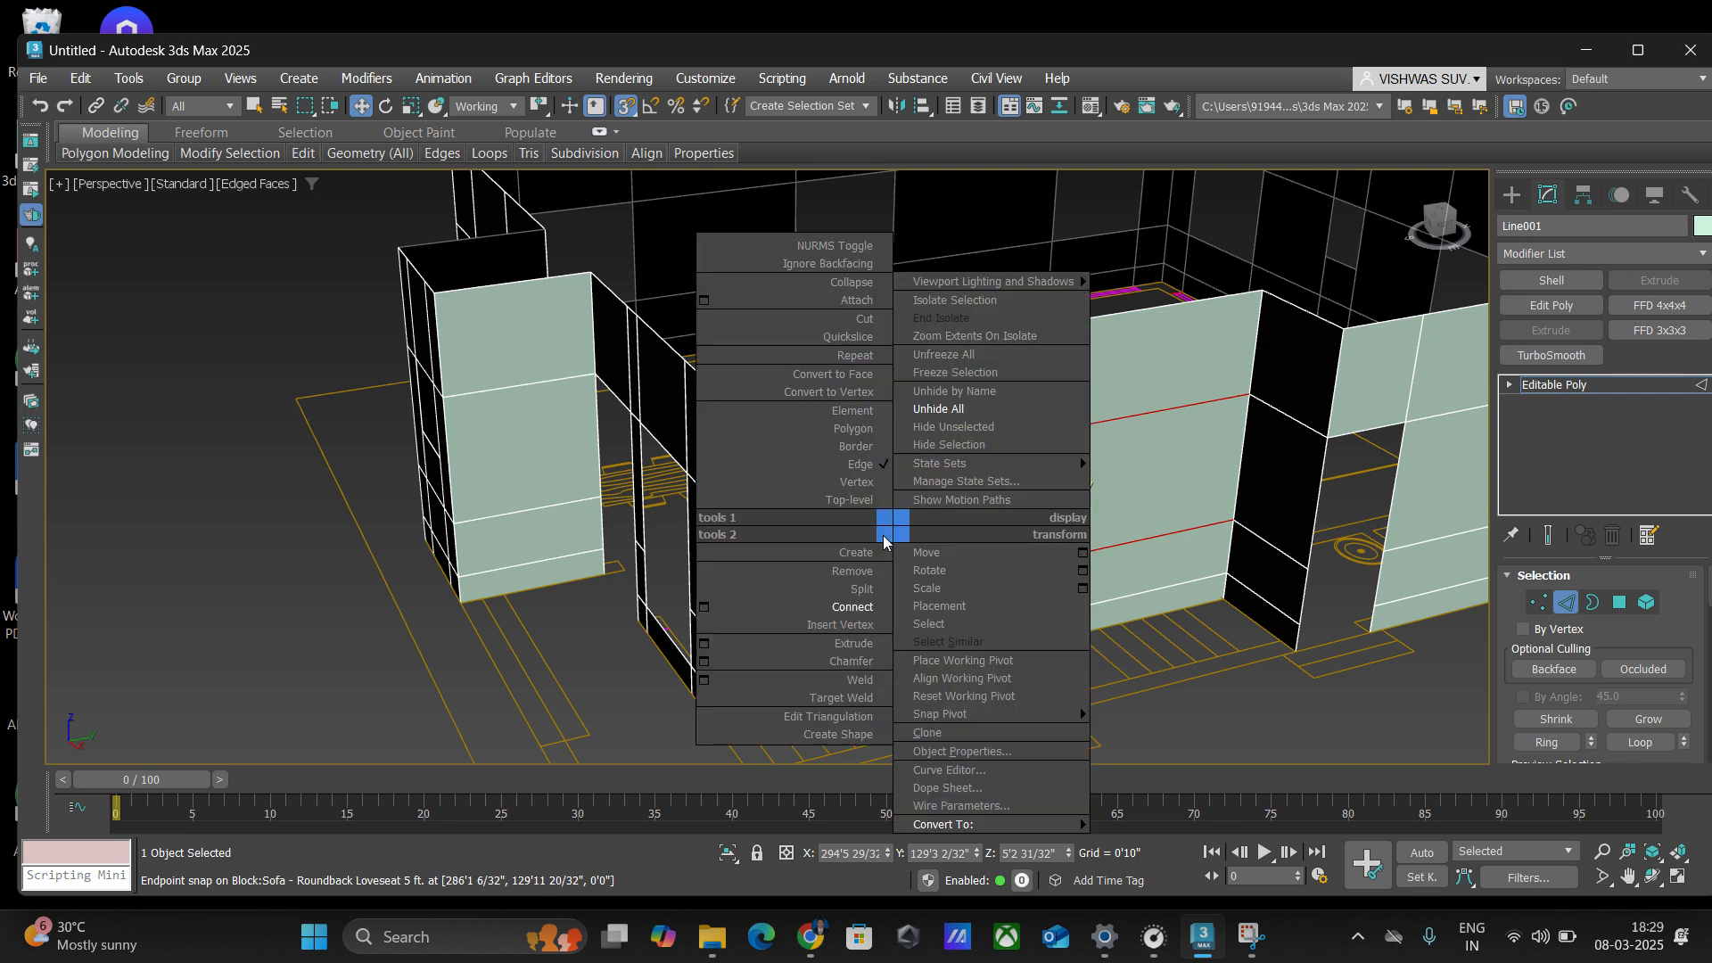
pyautogui.click(704, 607)
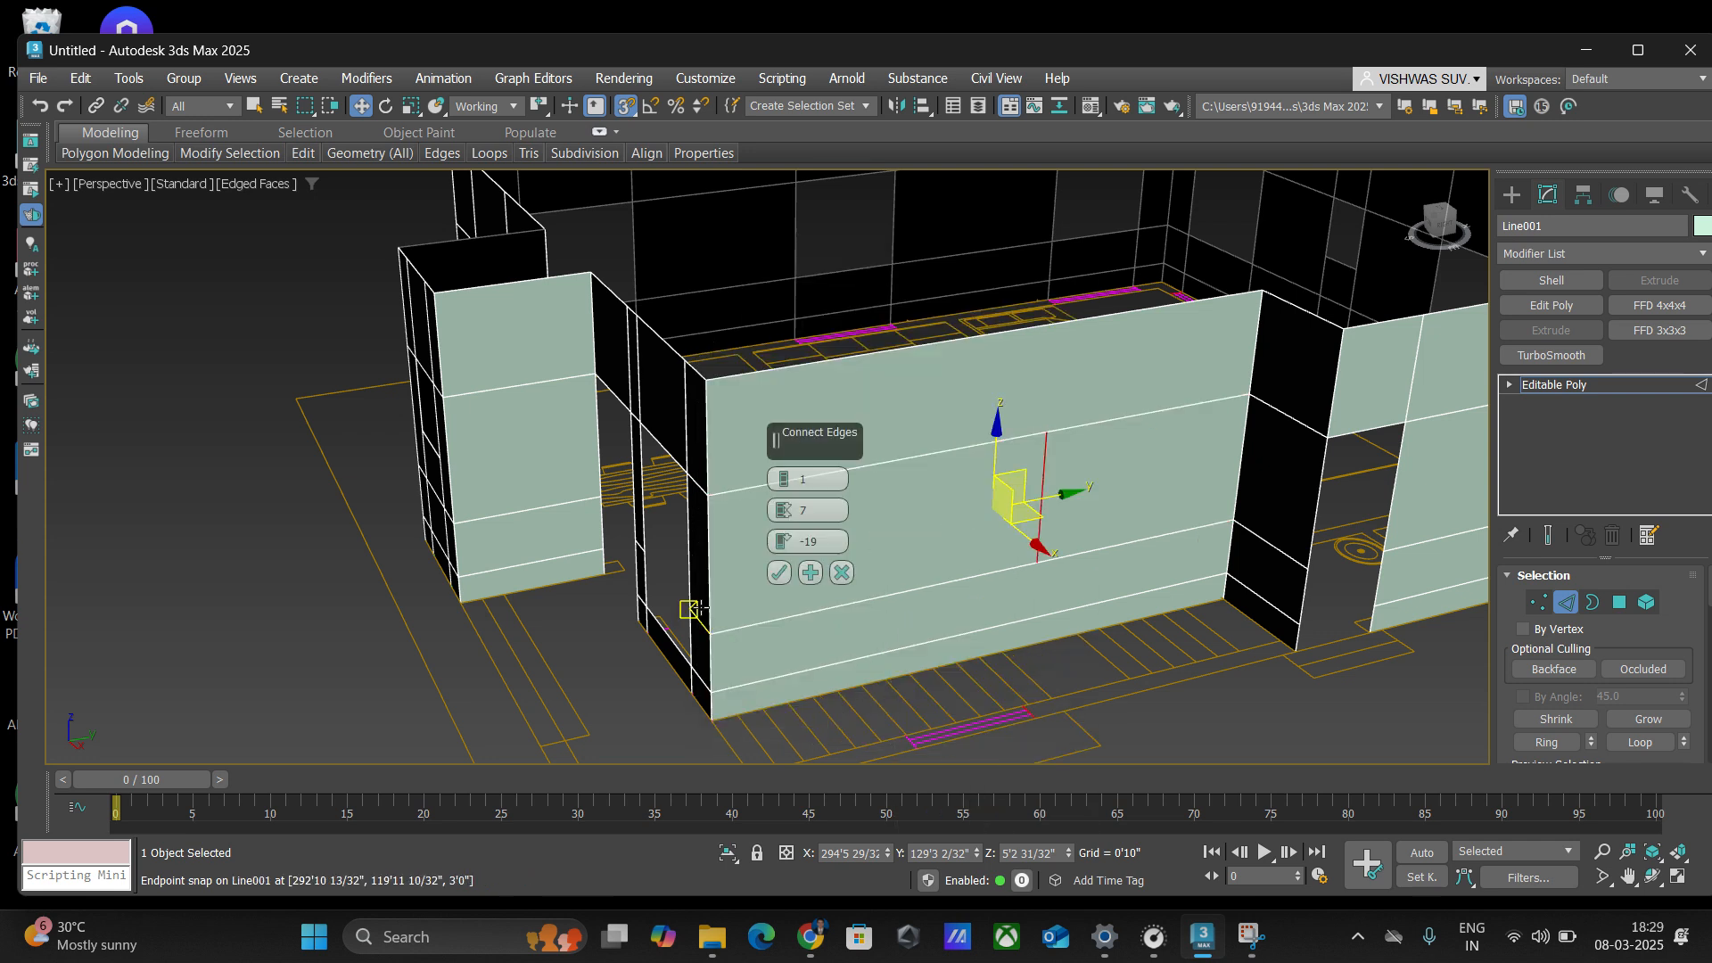
pyautogui.click(785, 478)
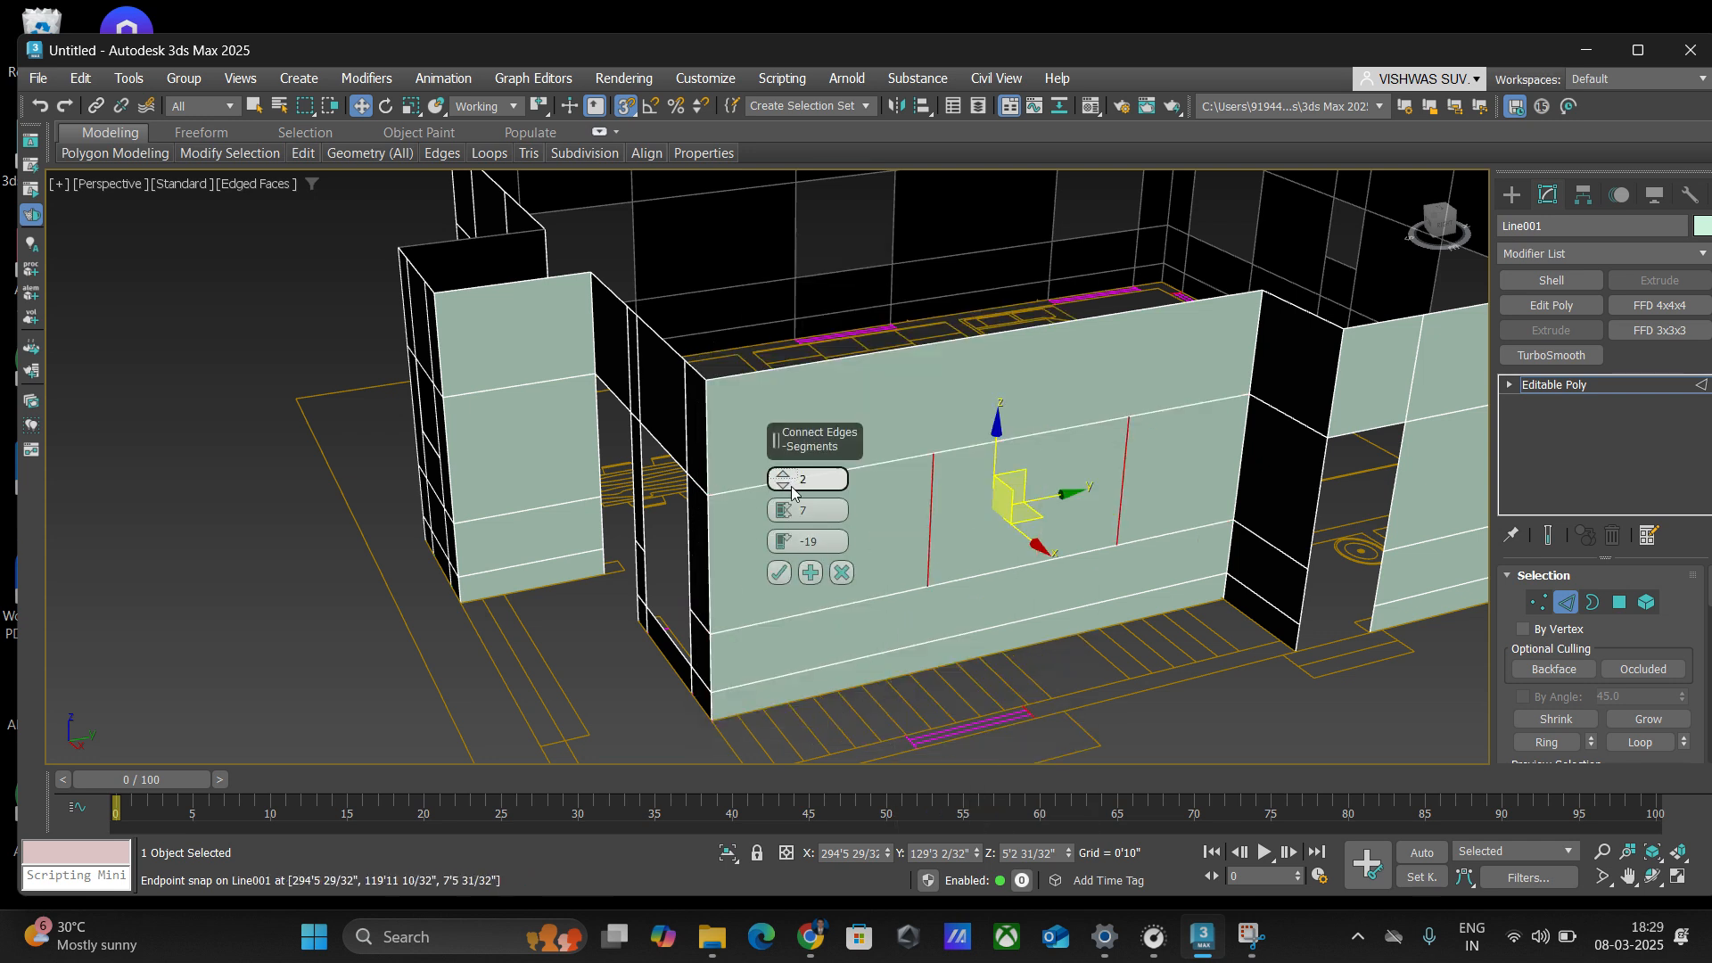
# - Set the slide of the two new vertical edges to 26 to shift them along the wall towards the window position
pyautogui.click(783, 546)
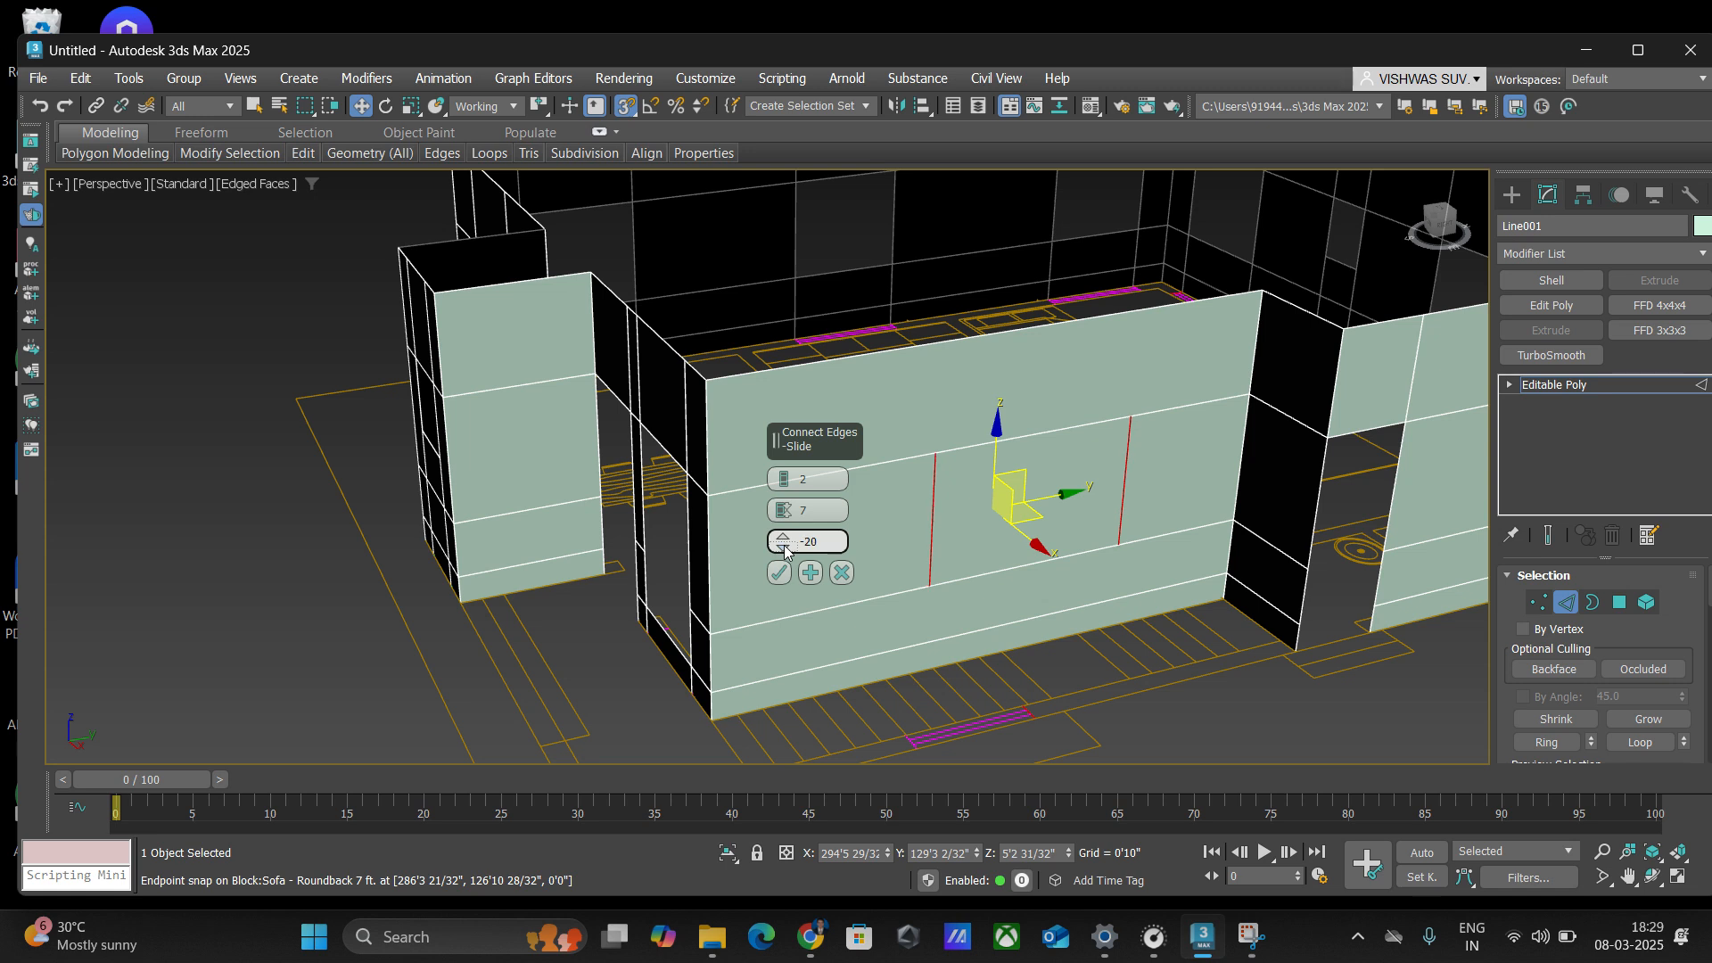
pyautogui.click(786, 536)
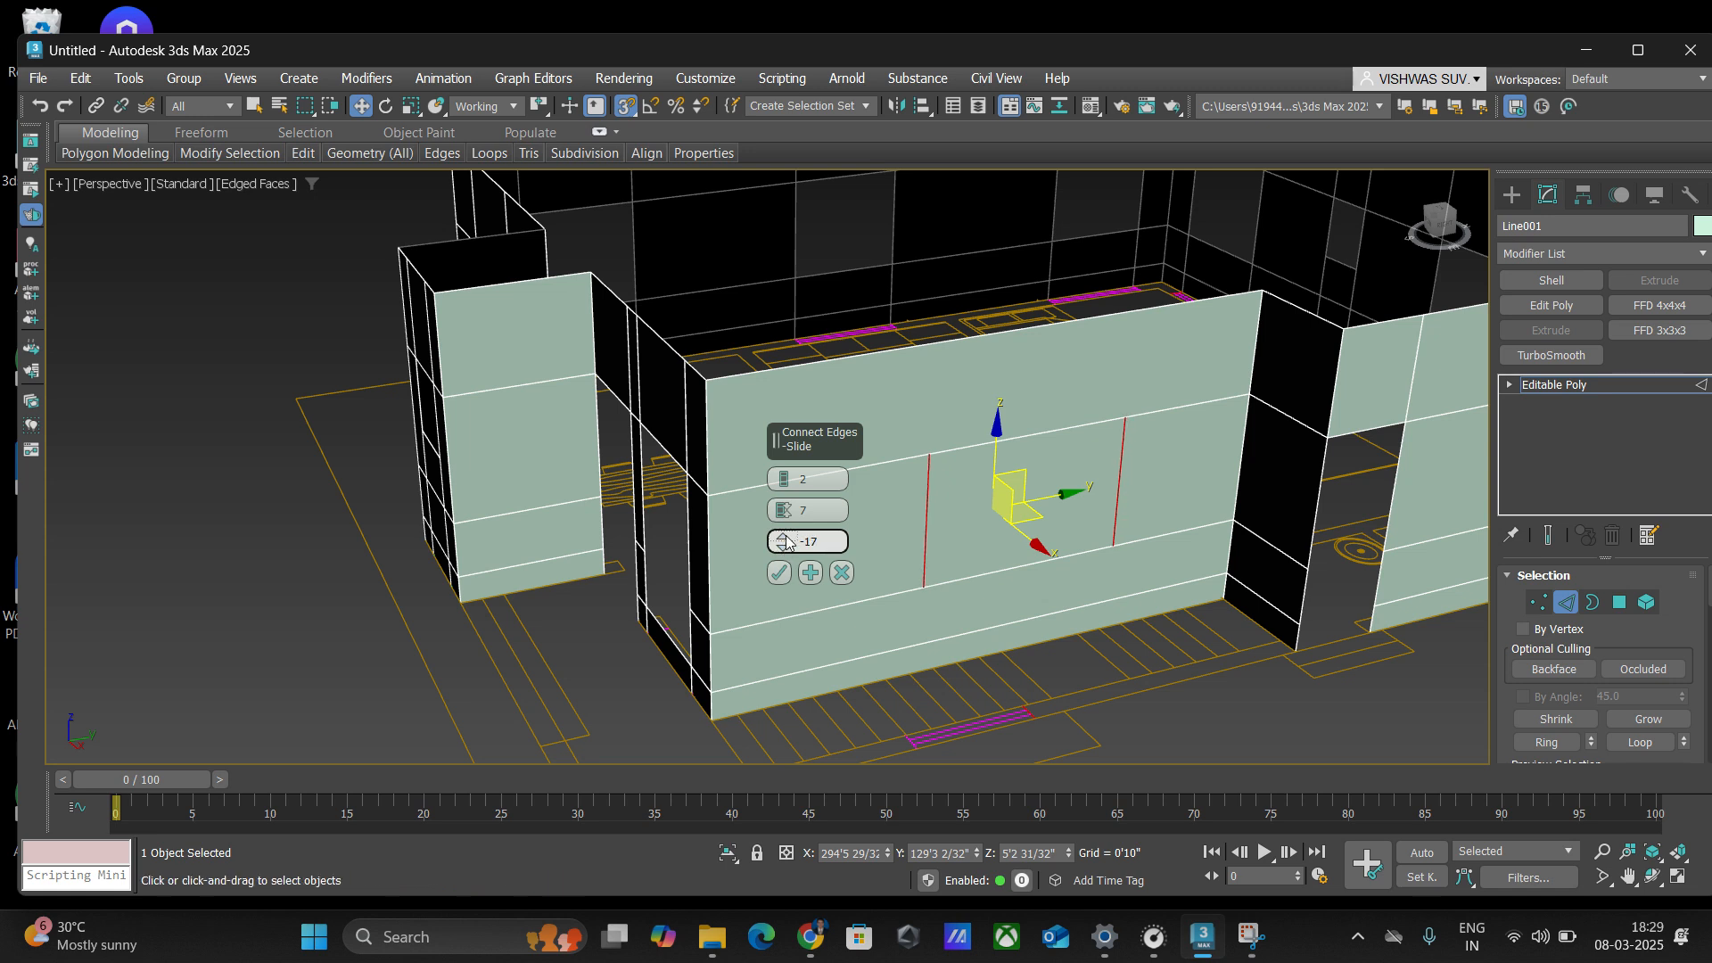
pyautogui.moveTo(785, 540); pyautogui.dragTo(786, 541)
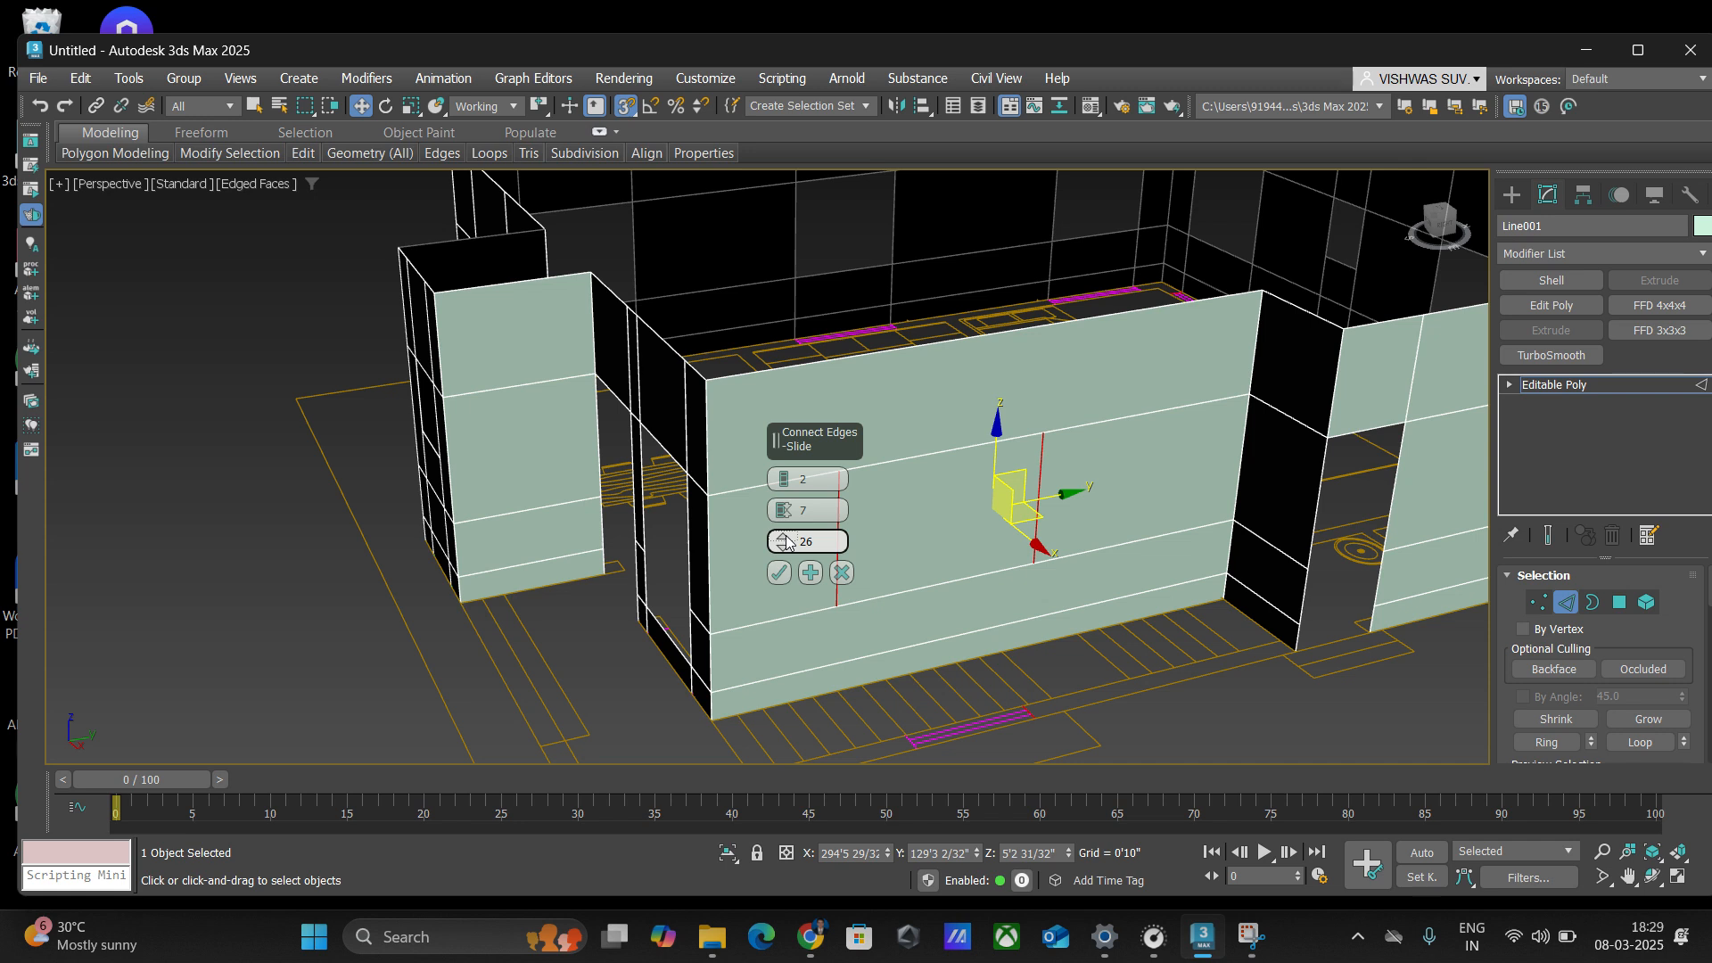